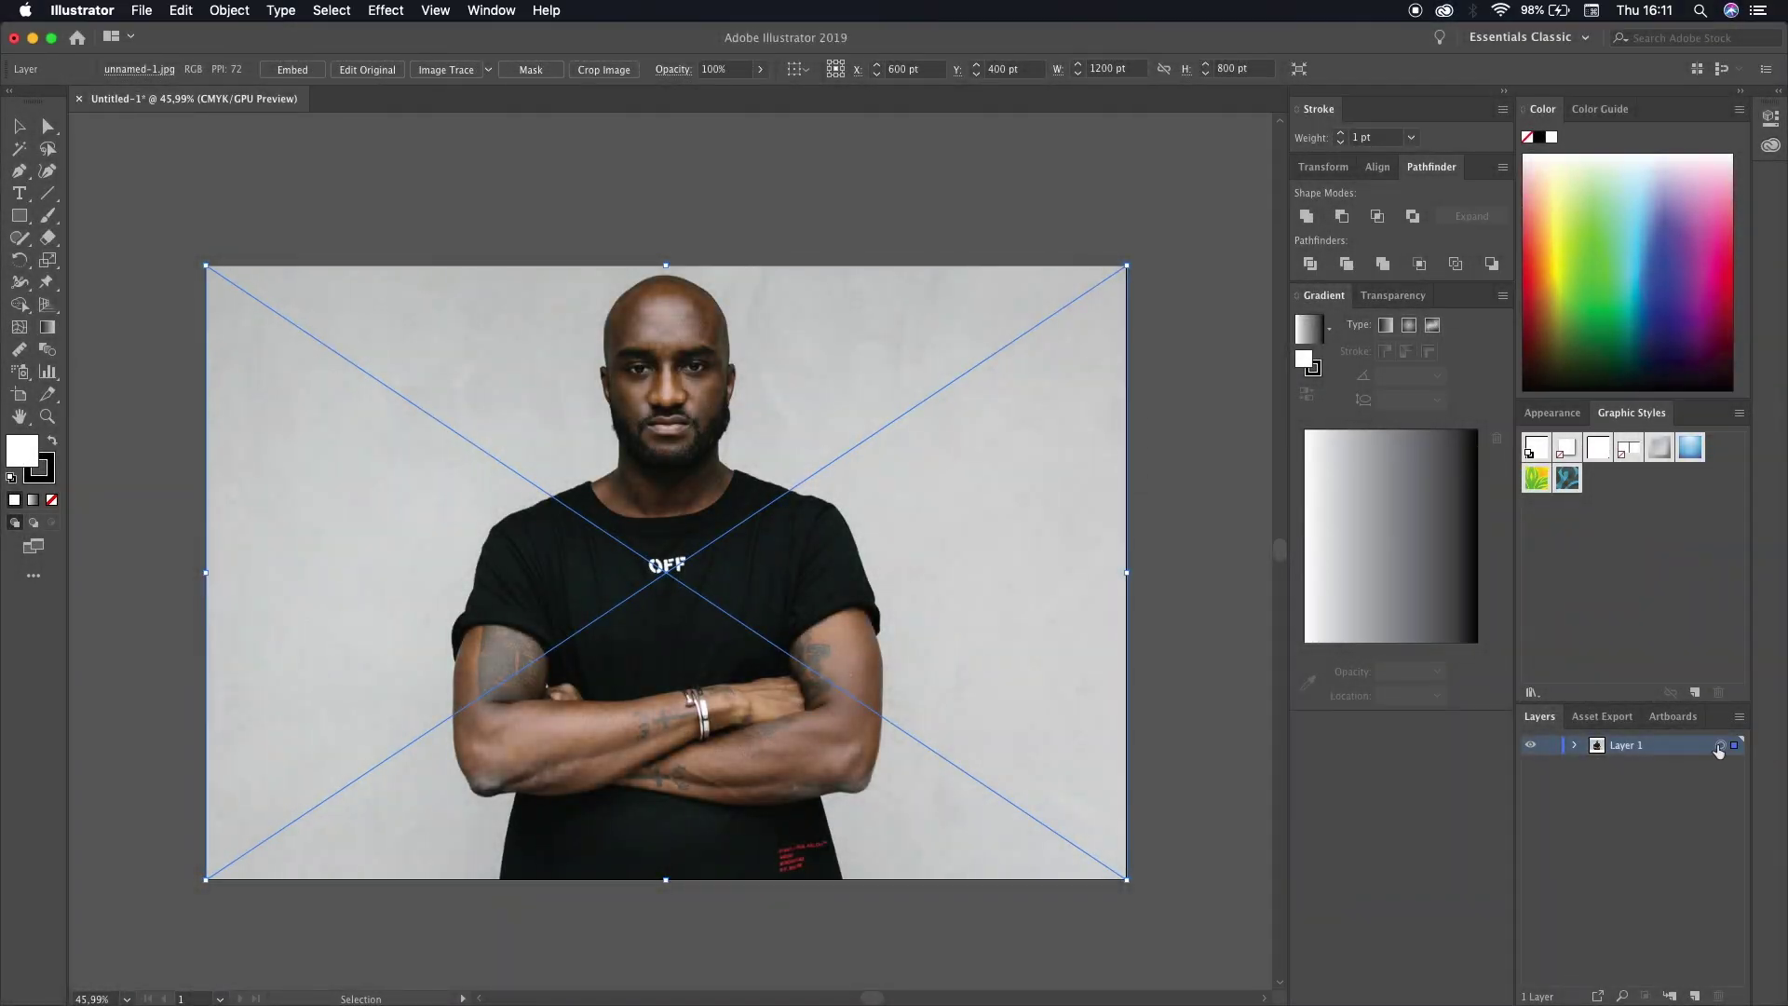
- Fade the reference photo's opacity and narrow the artboard around the figure
drag(760, 69, 745, 96)
click(1551, 746)
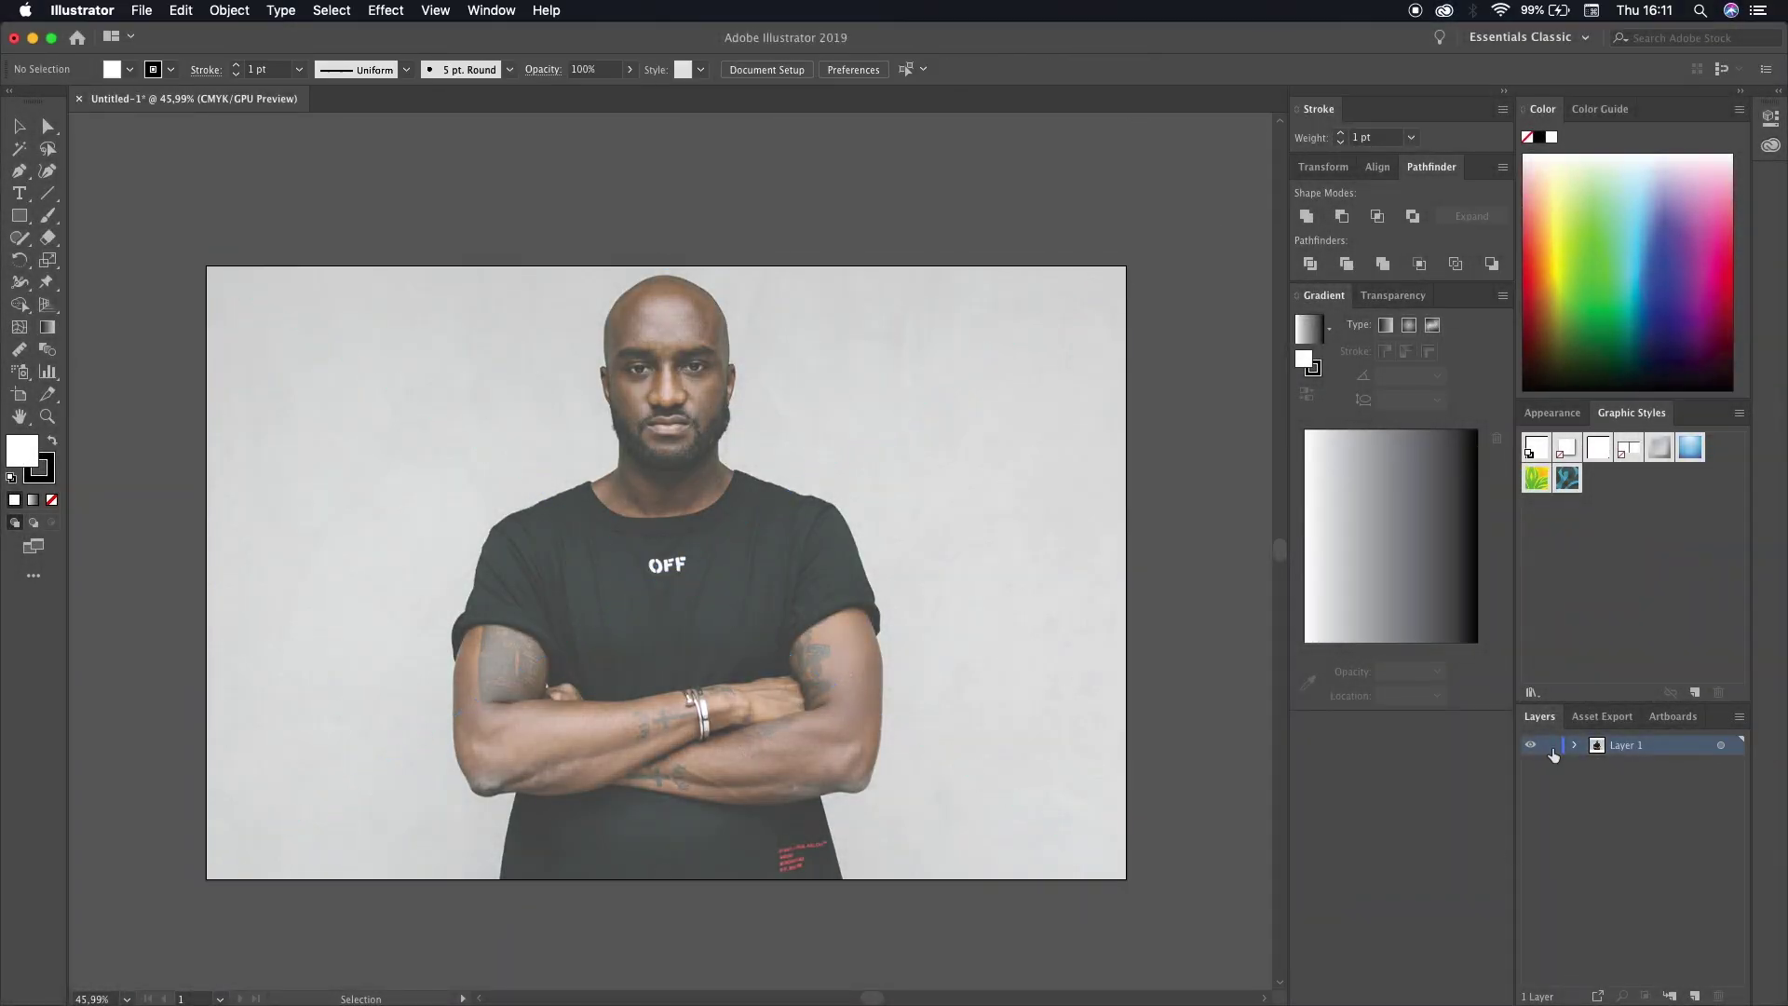
click(21, 395)
drag(208, 572, 331, 572)
drag(1126, 574, 981, 574)
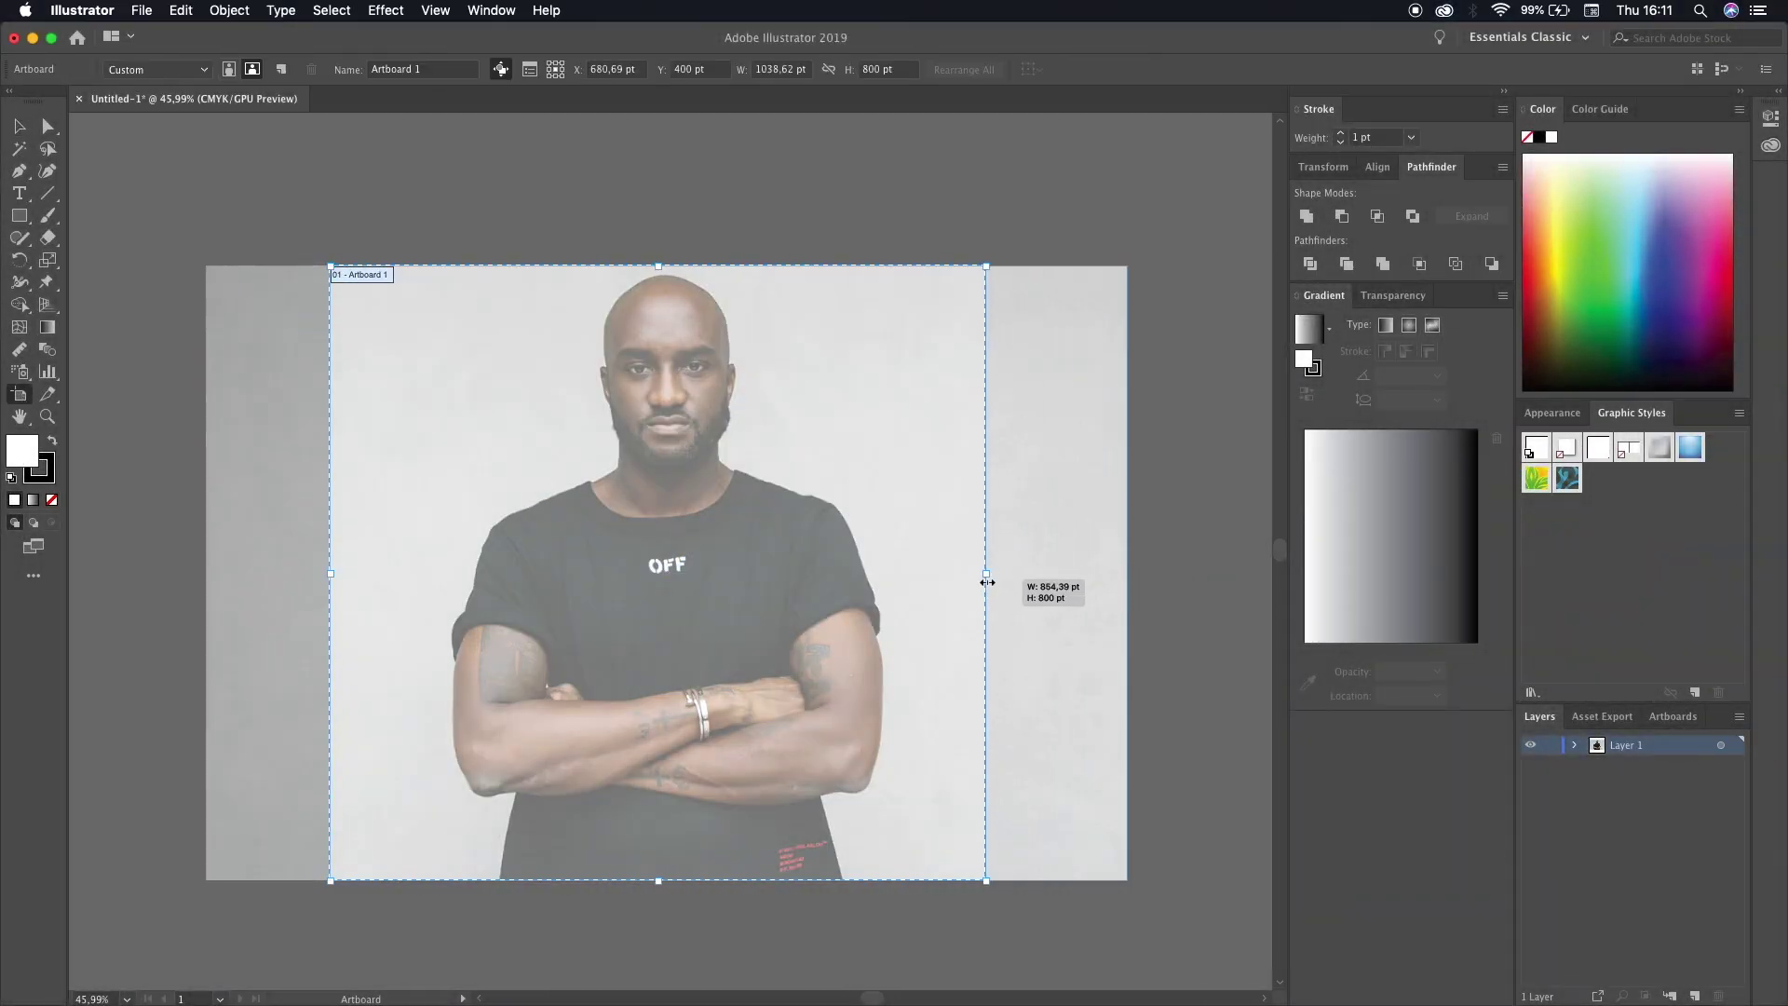
drag(333, 574, 371, 575)
- Add a new drawing layer above the photo and leave artboard editing
key(ctrl+l)
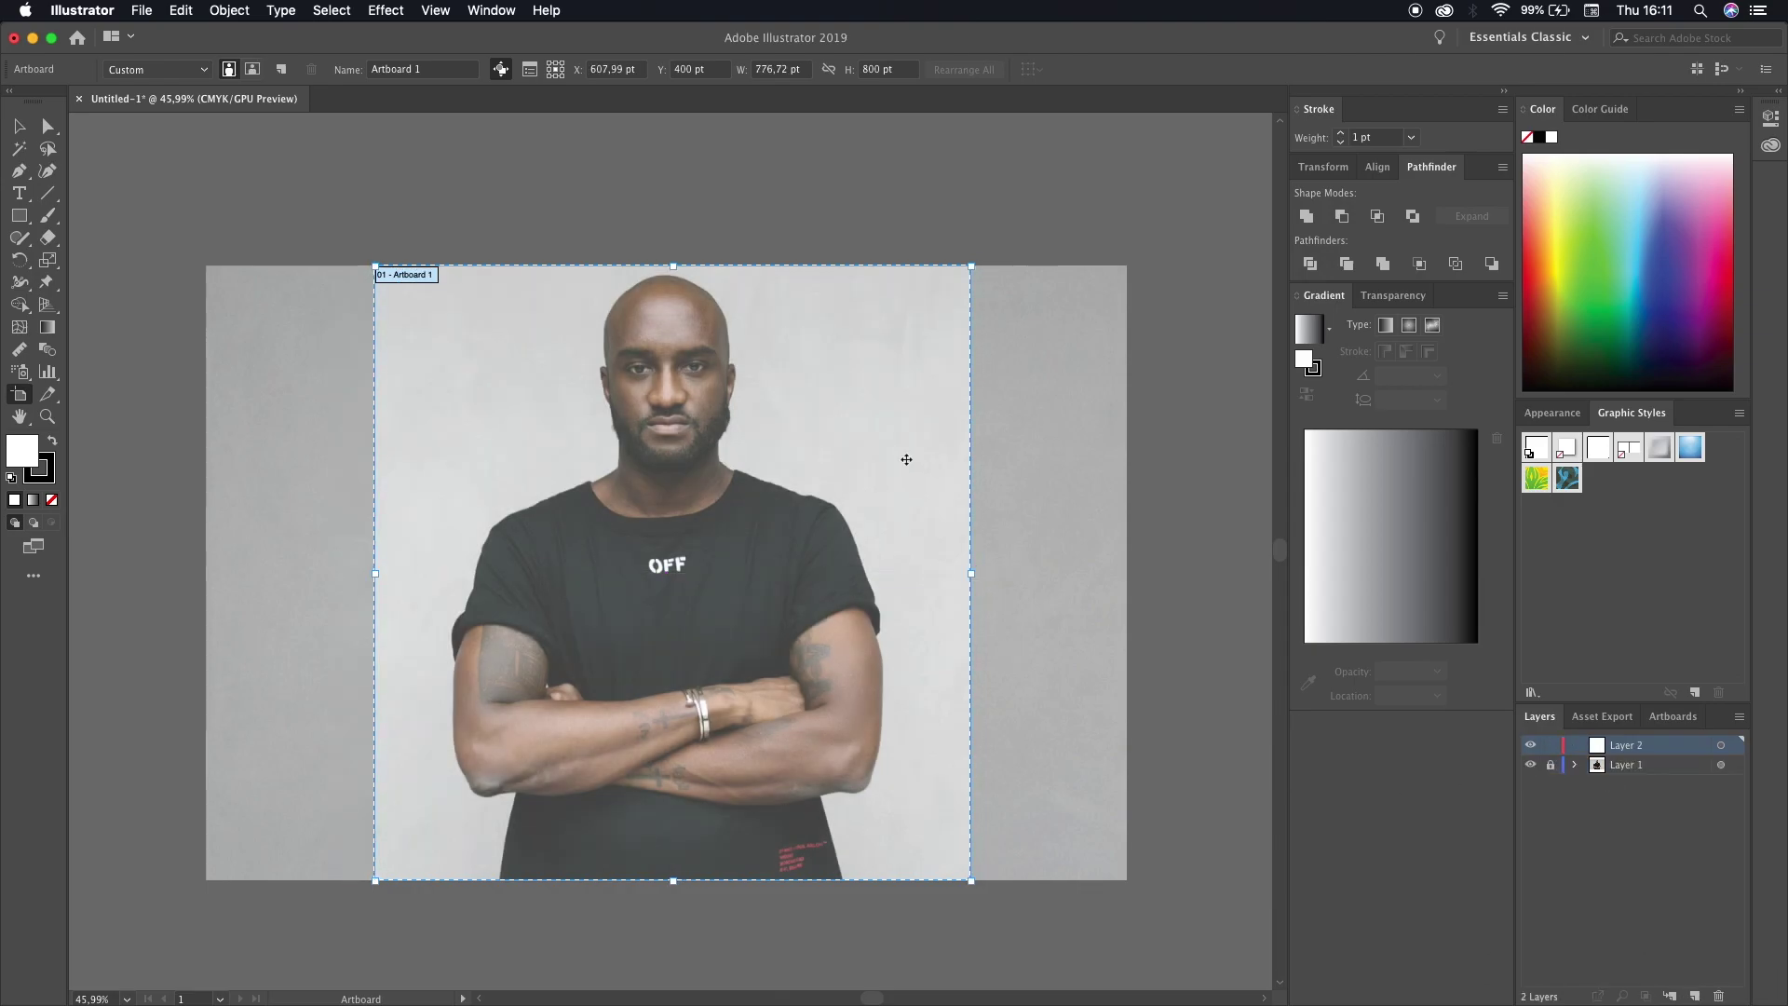
key(v)
scroll(575, 697, up, 3)
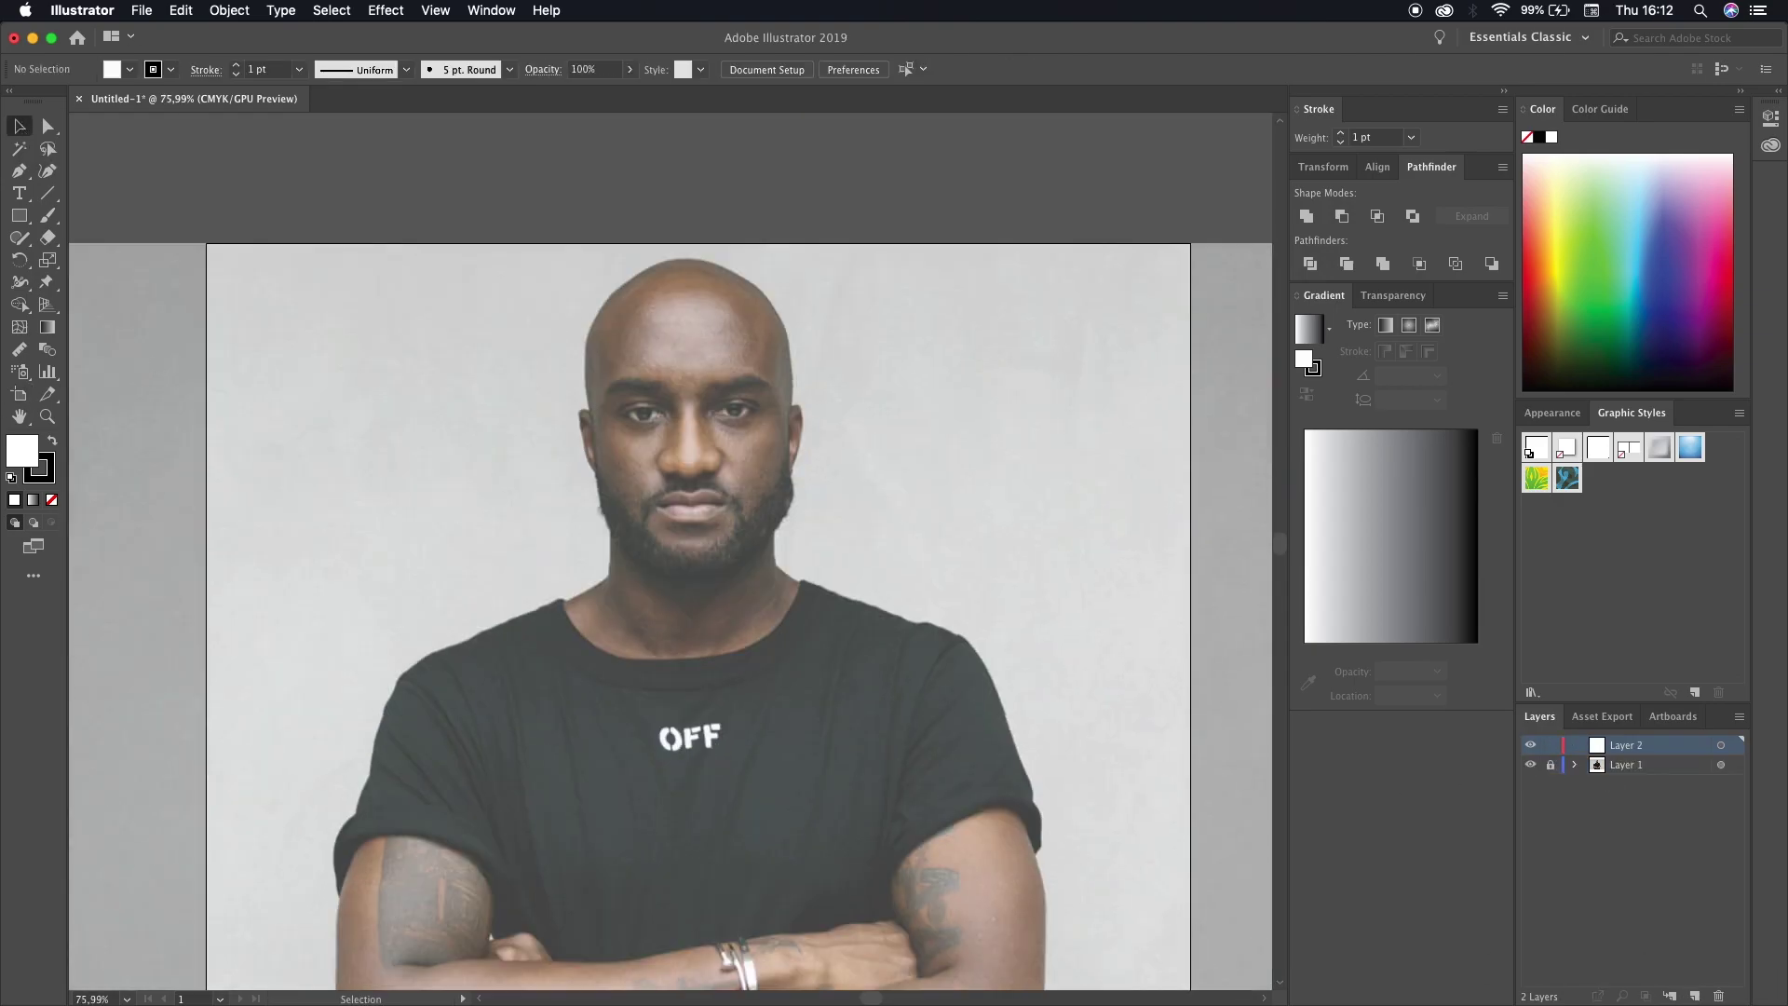
- Set the Blob Brush to a Calligraphic brush definition
click(430, 74)
double_click(353, 112)
click(1099, 678)
scroll(713, 559, down, 10)
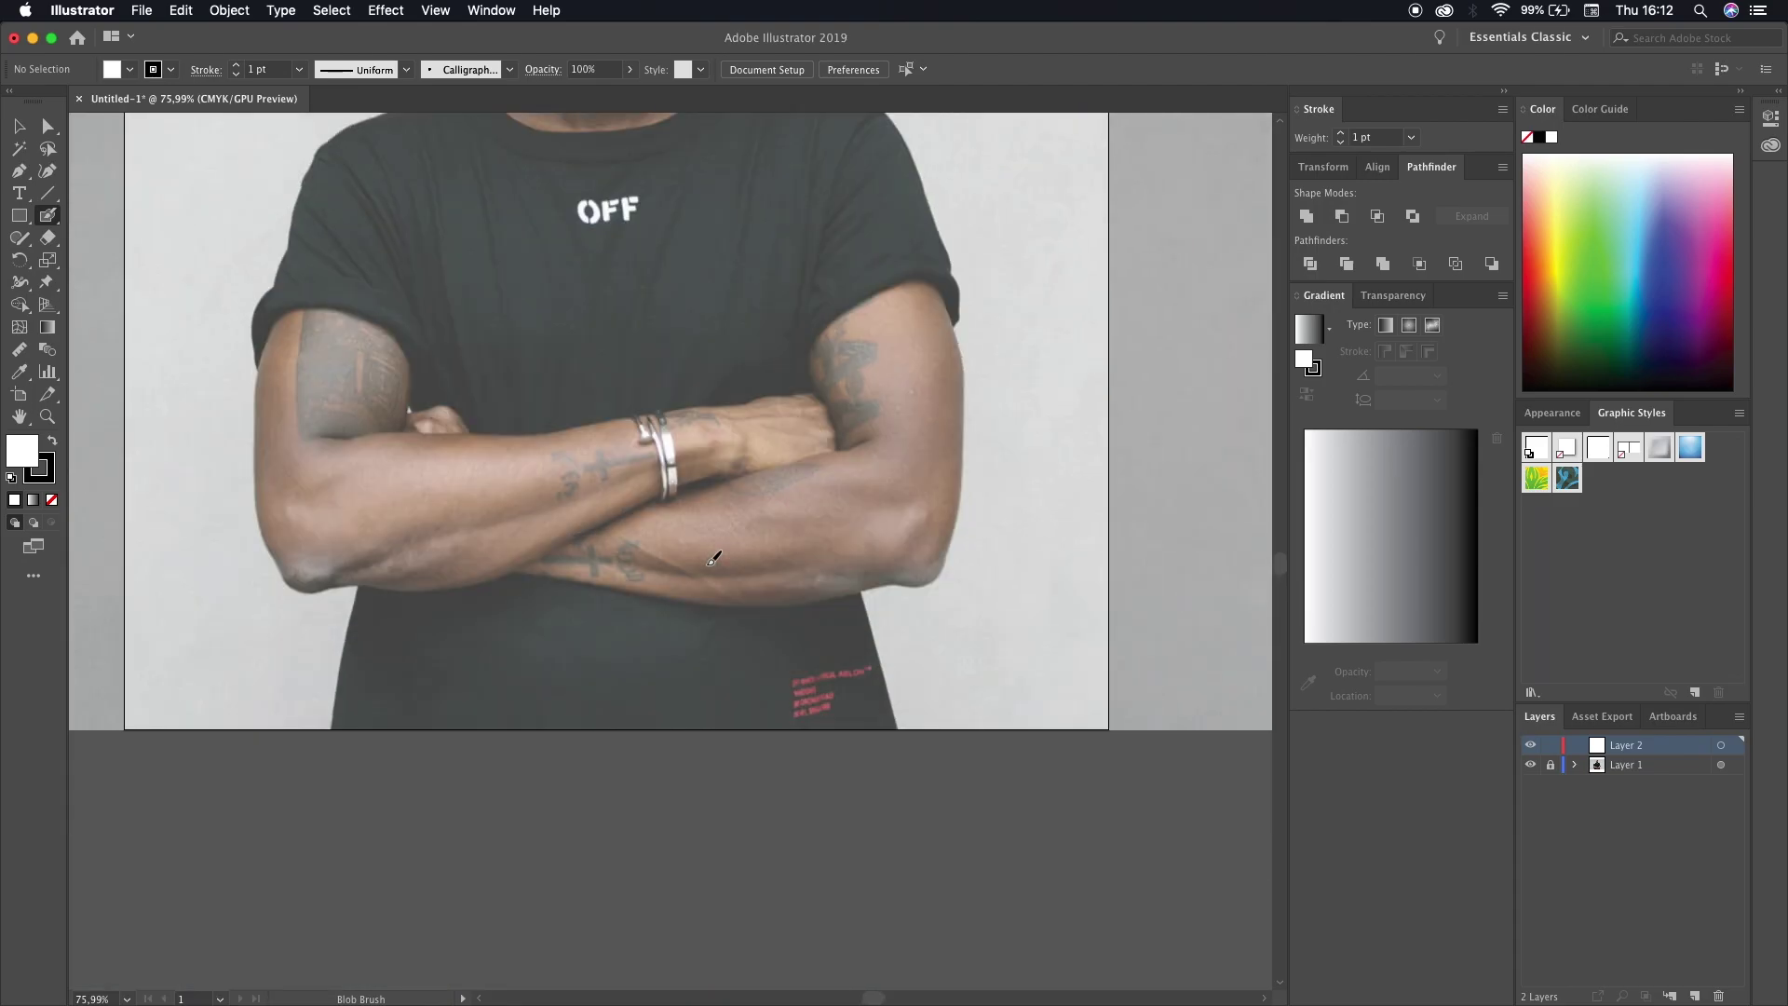
scroll(714, 559, up, 5)
scroll(710, 559, down, 3)
- Trace the shirt's side edge and the forearm's lower edge in black
drag(838, 896, 764, 628)
scroll(763, 629, down, 2)
scroll(870, 846, up, 2)
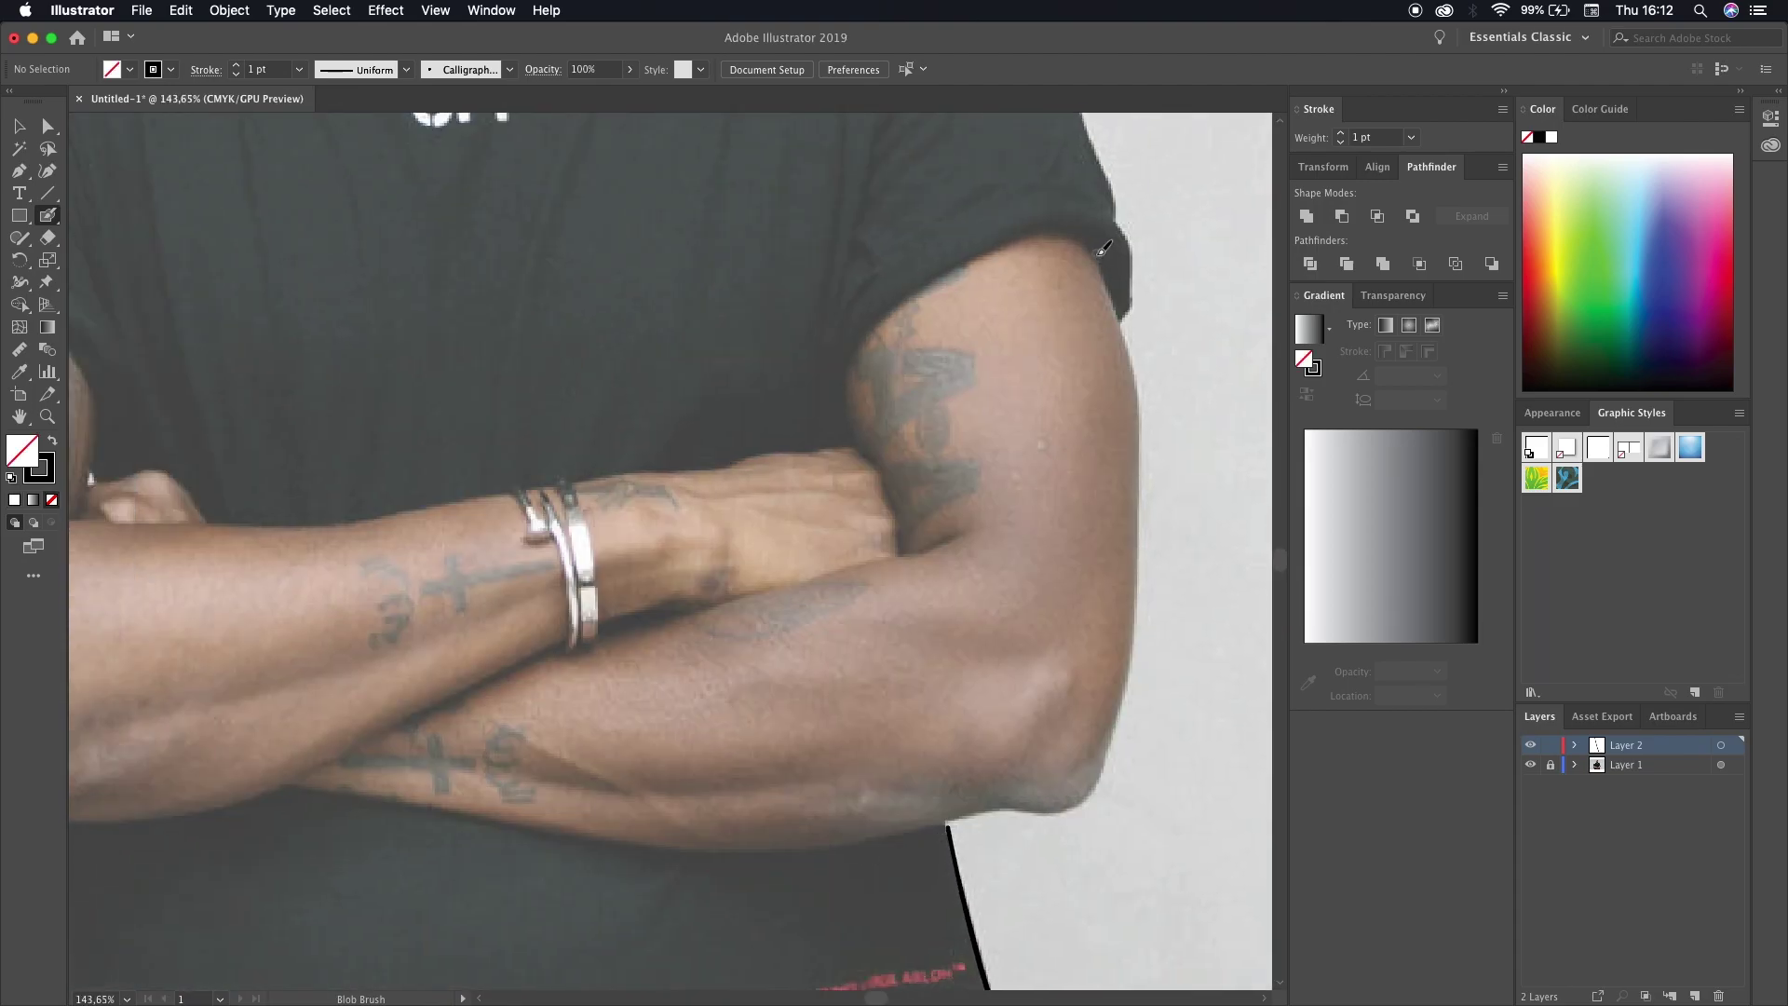
drag(900, 829, 292, 803)
scroll(1001, 677, up, 3)
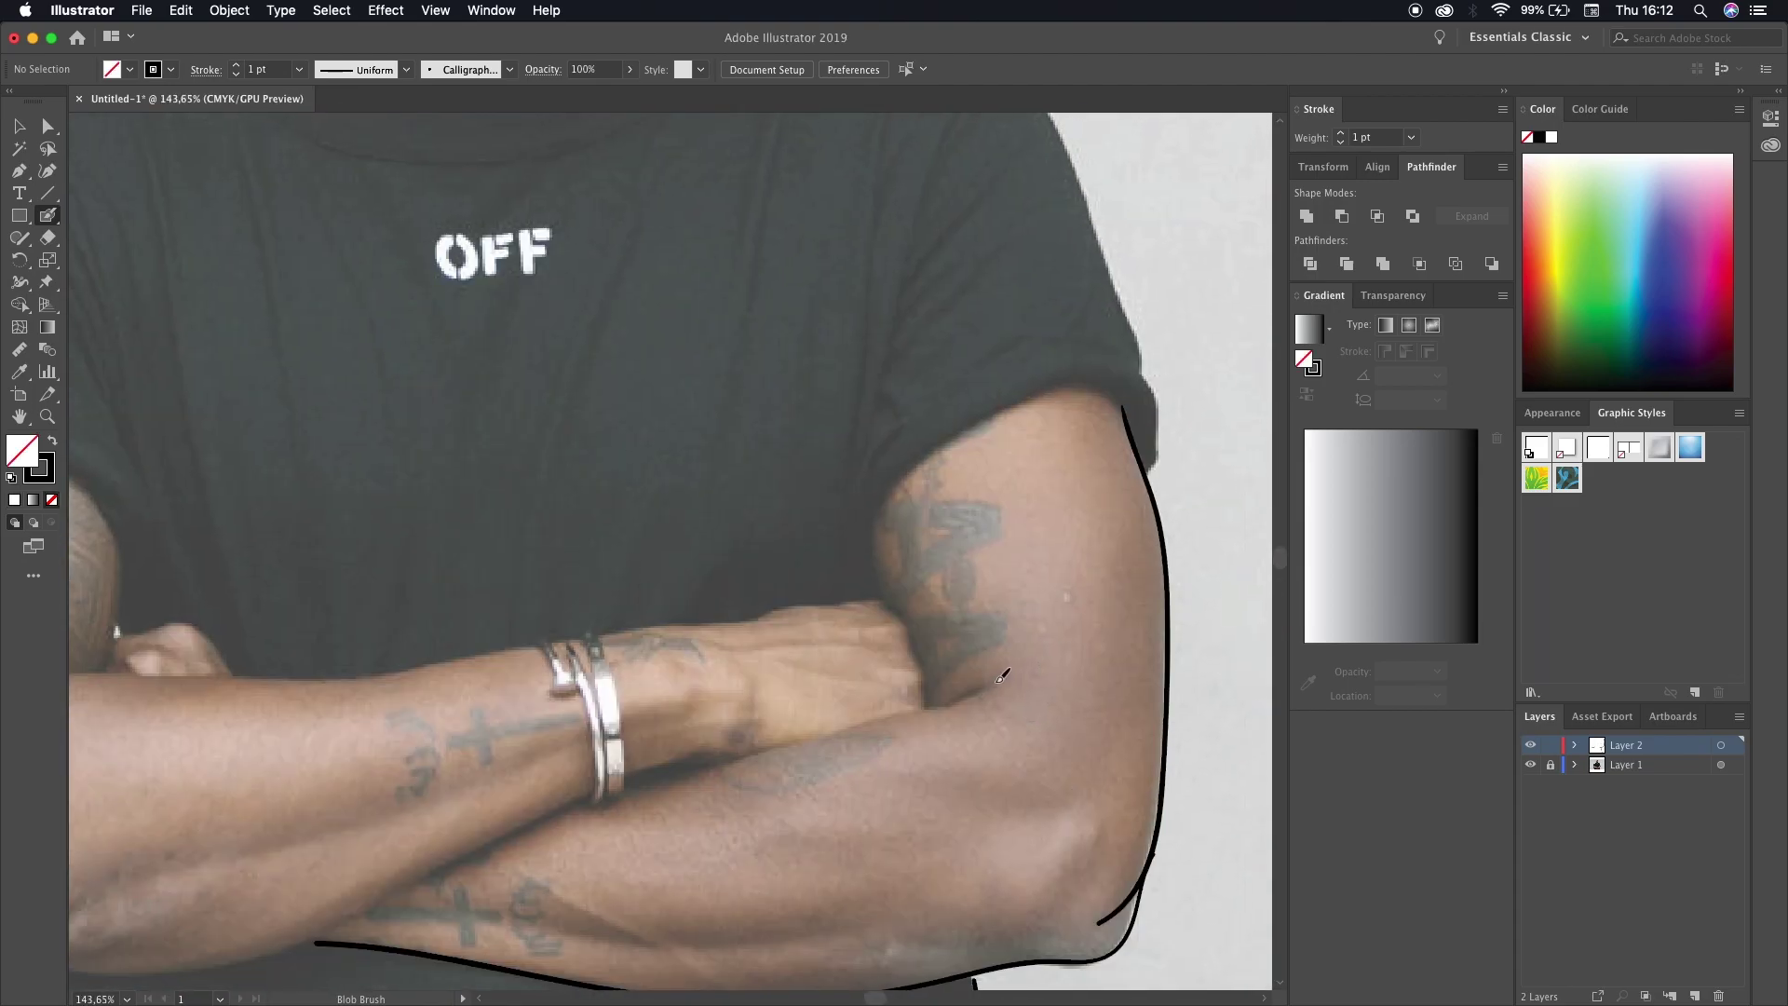
scroll(886, 511, down, 2)
scroll(1018, 670, up, 5)
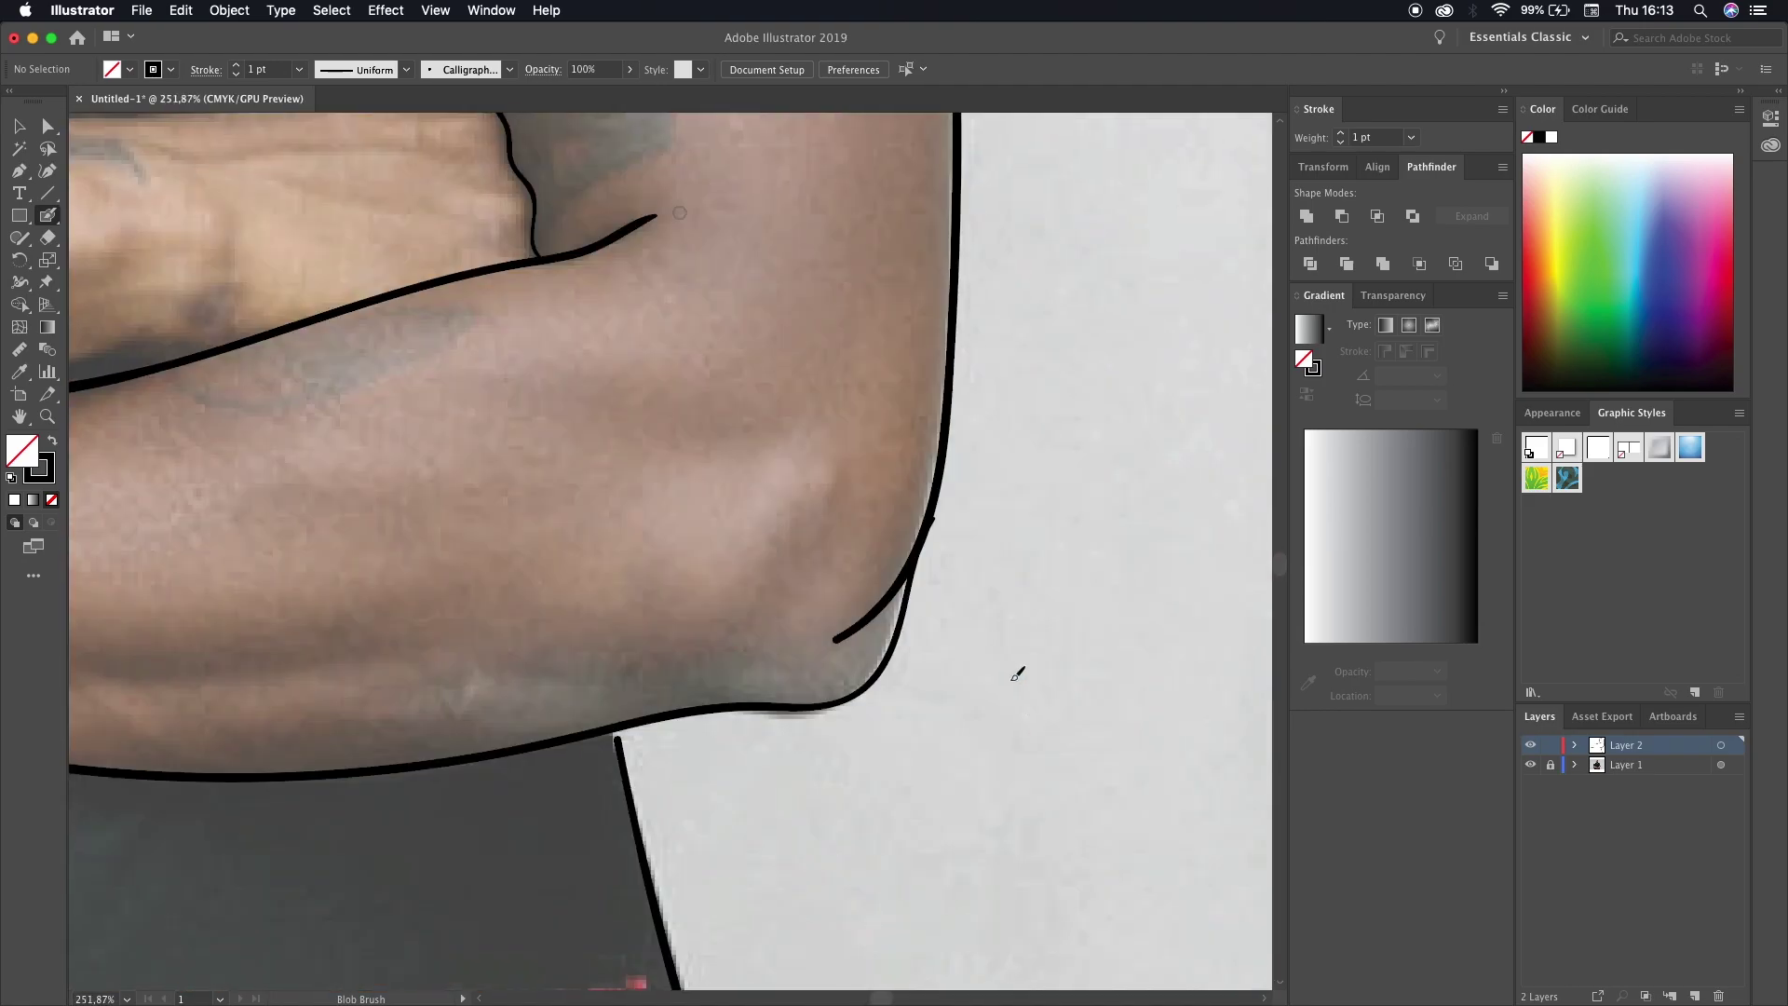
key(shift+e)
click(48, 215)
scroll(942, 736, down, 3)
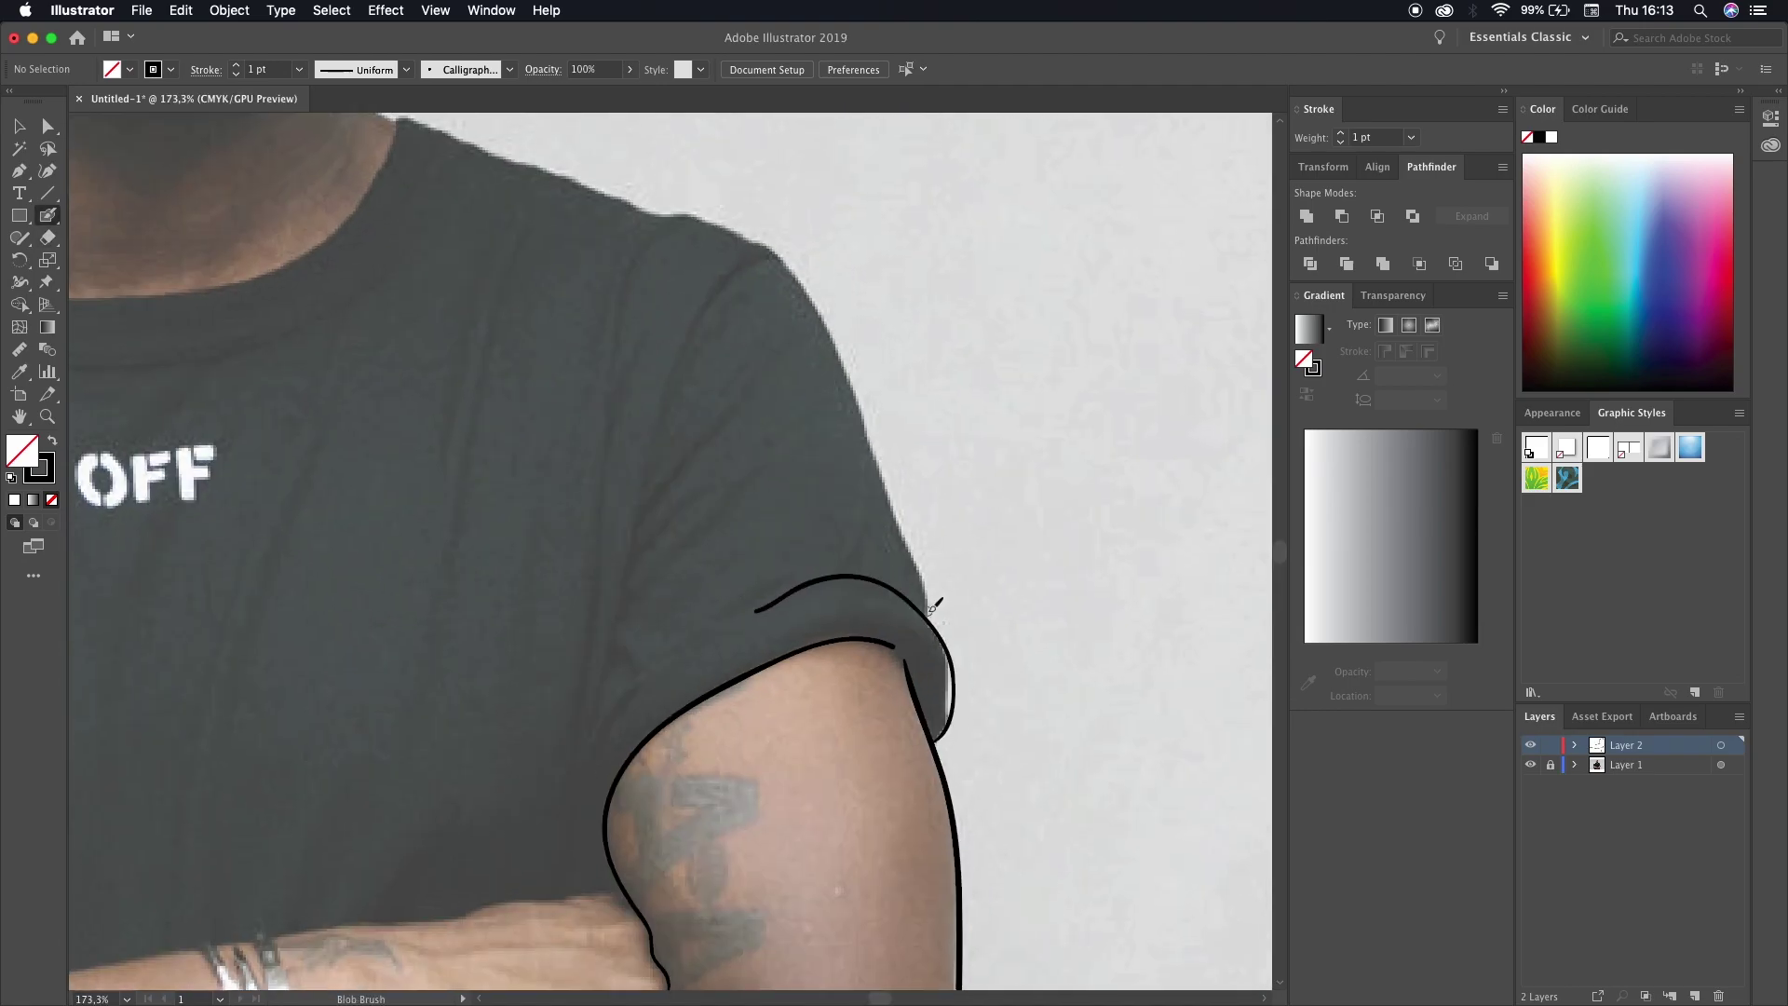
- Outline the shoulder, sleeve, elbow and tattooed upper arm
drag(649, 207, 399, 117)
scroll(838, 466, down, 5)
scroll(1007, 643, left, 3)
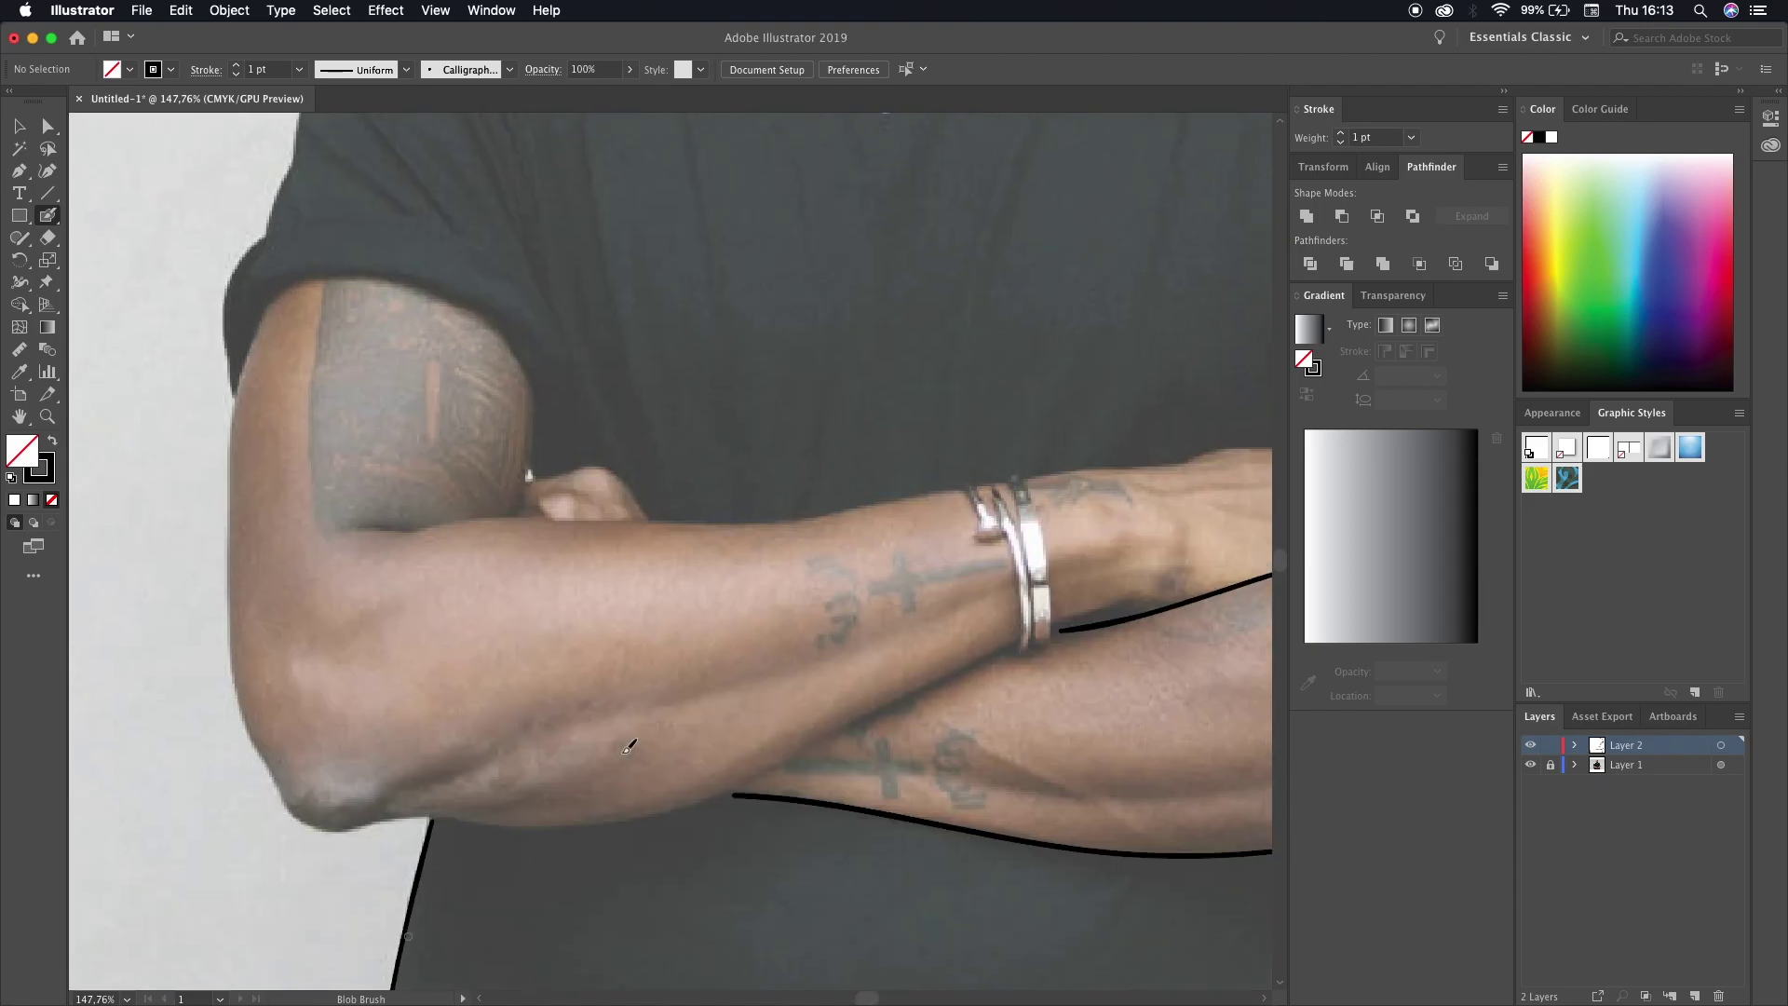
drag(424, 807, 319, 293)
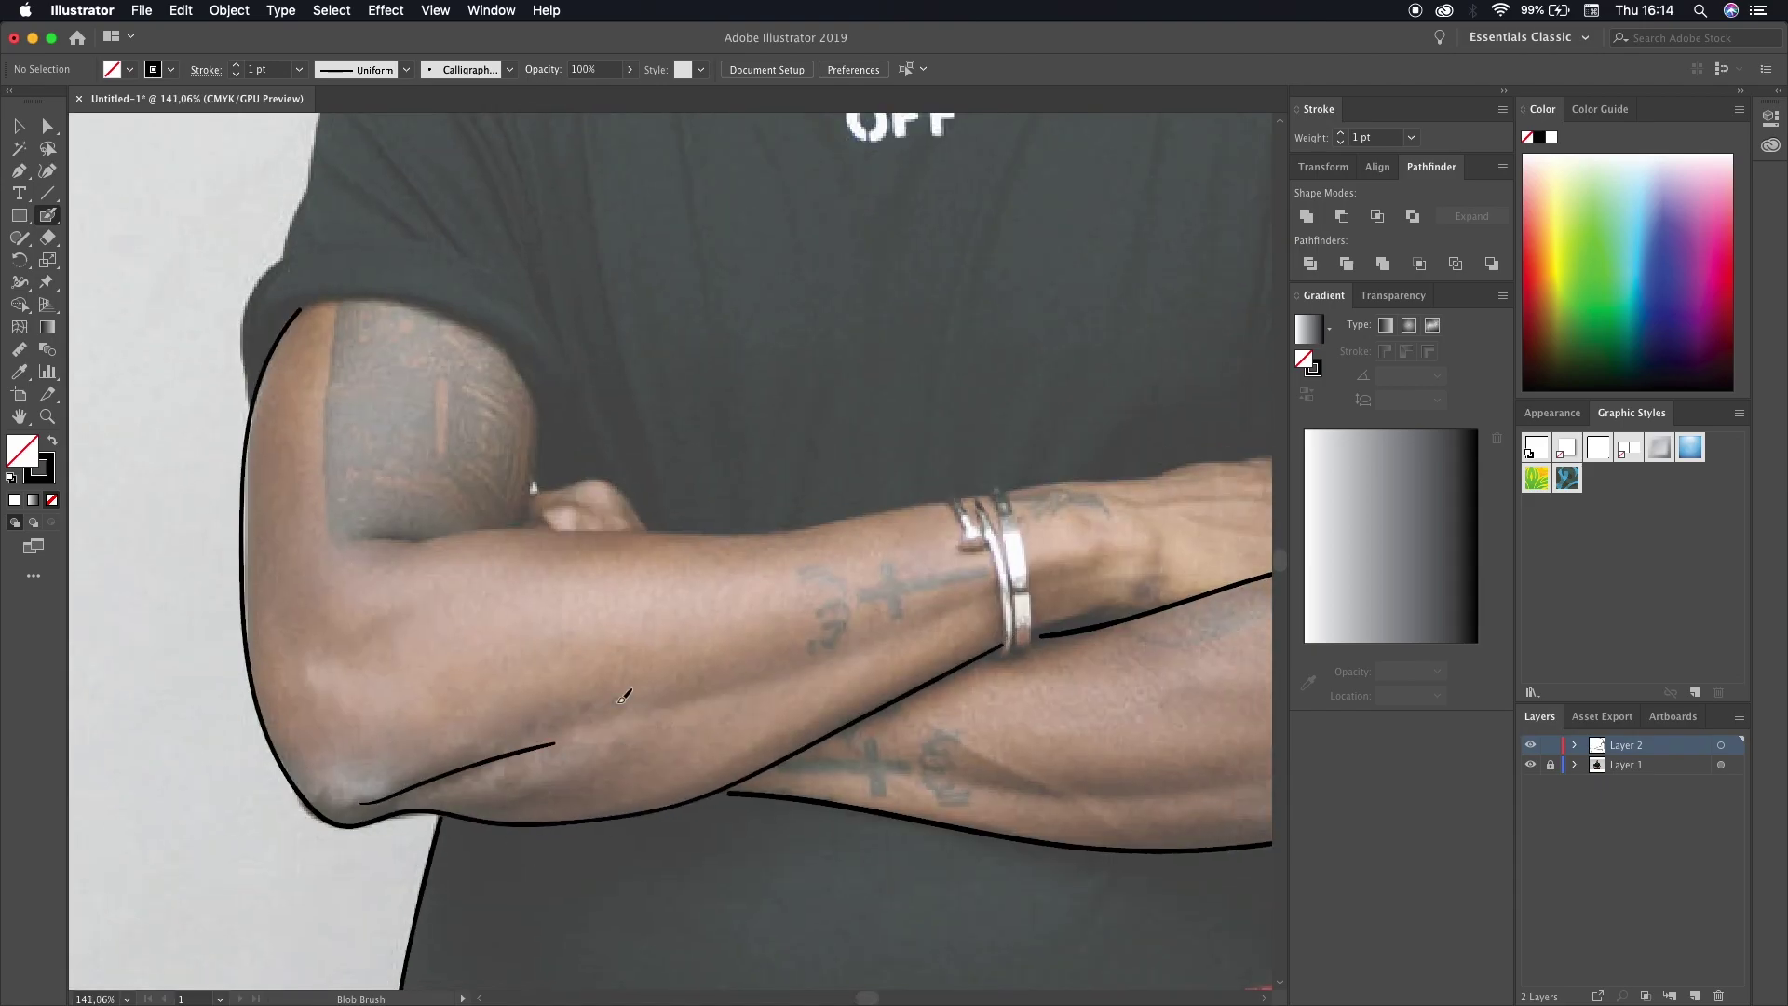
scroll(623, 696, up, 4)
drag(544, 686, 528, 505)
scroll(320, 414, up, 5)
drag(282, 687, 321, 552)
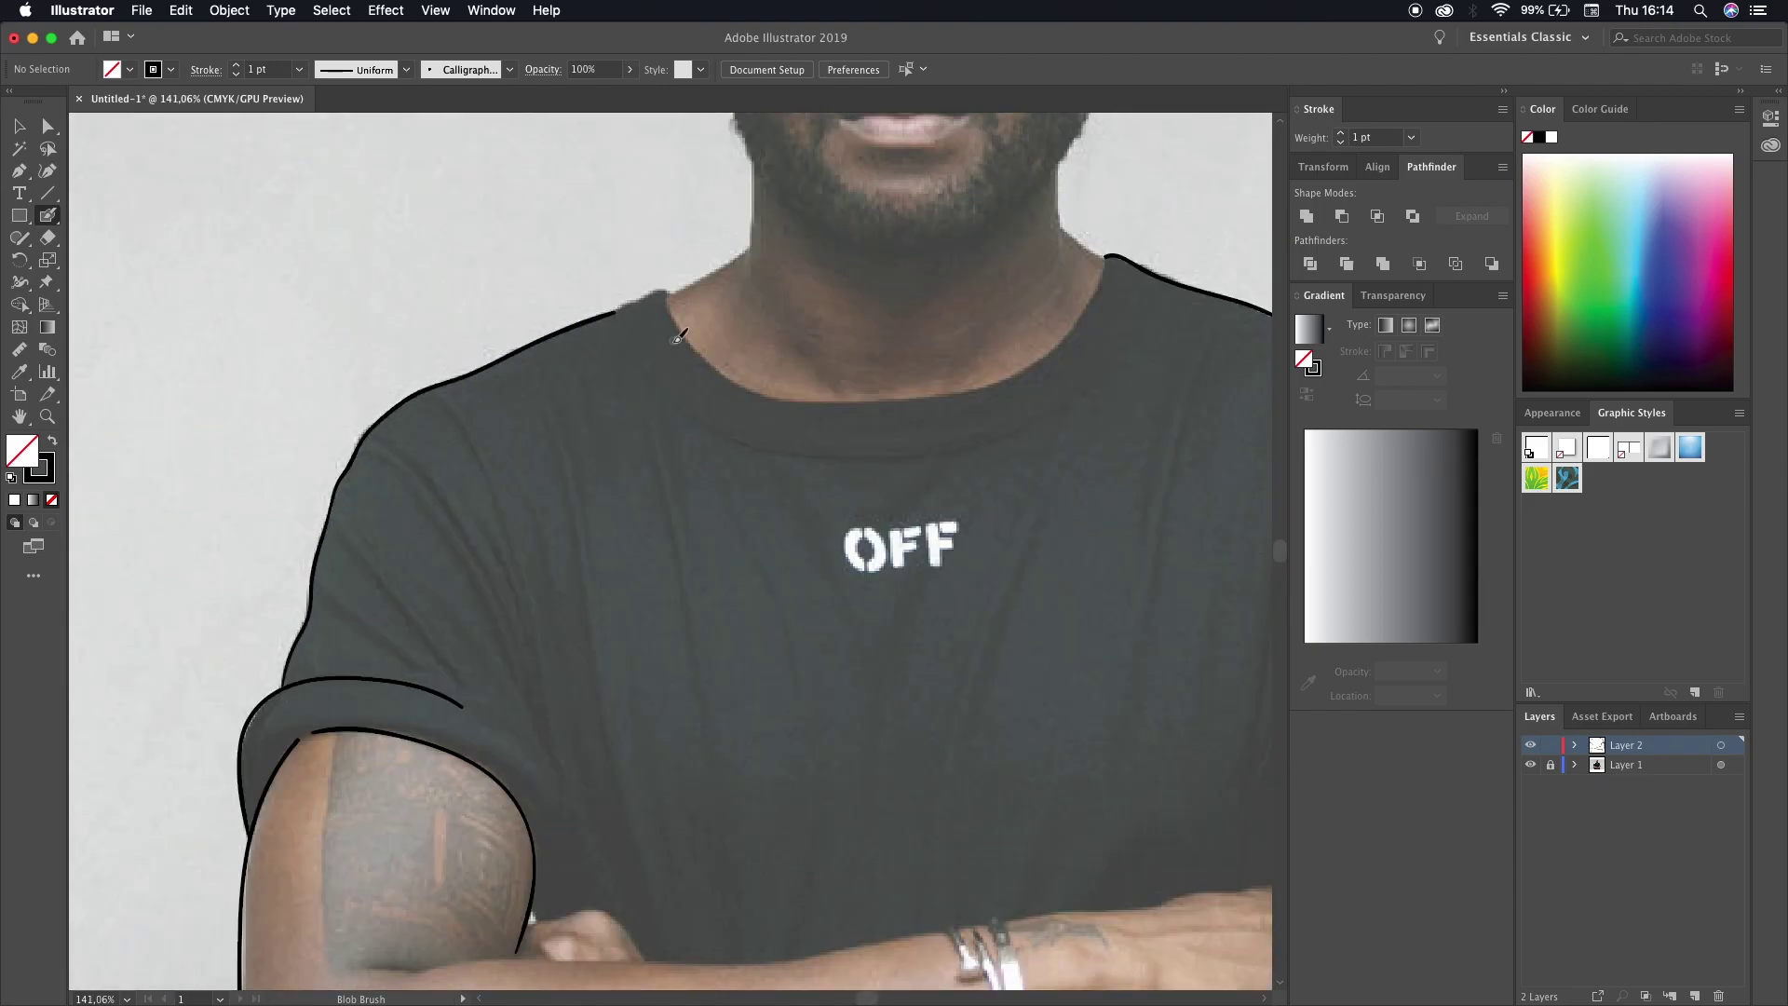
scroll(678, 337, up, 5)
scroll(678, 337, right, 5)
mouse_move(918, 514)
mouse_down()
mouse_move(407, 577)
mouse_move(544, 622)
mouse_up()
scroll(788, 593, down, 10)
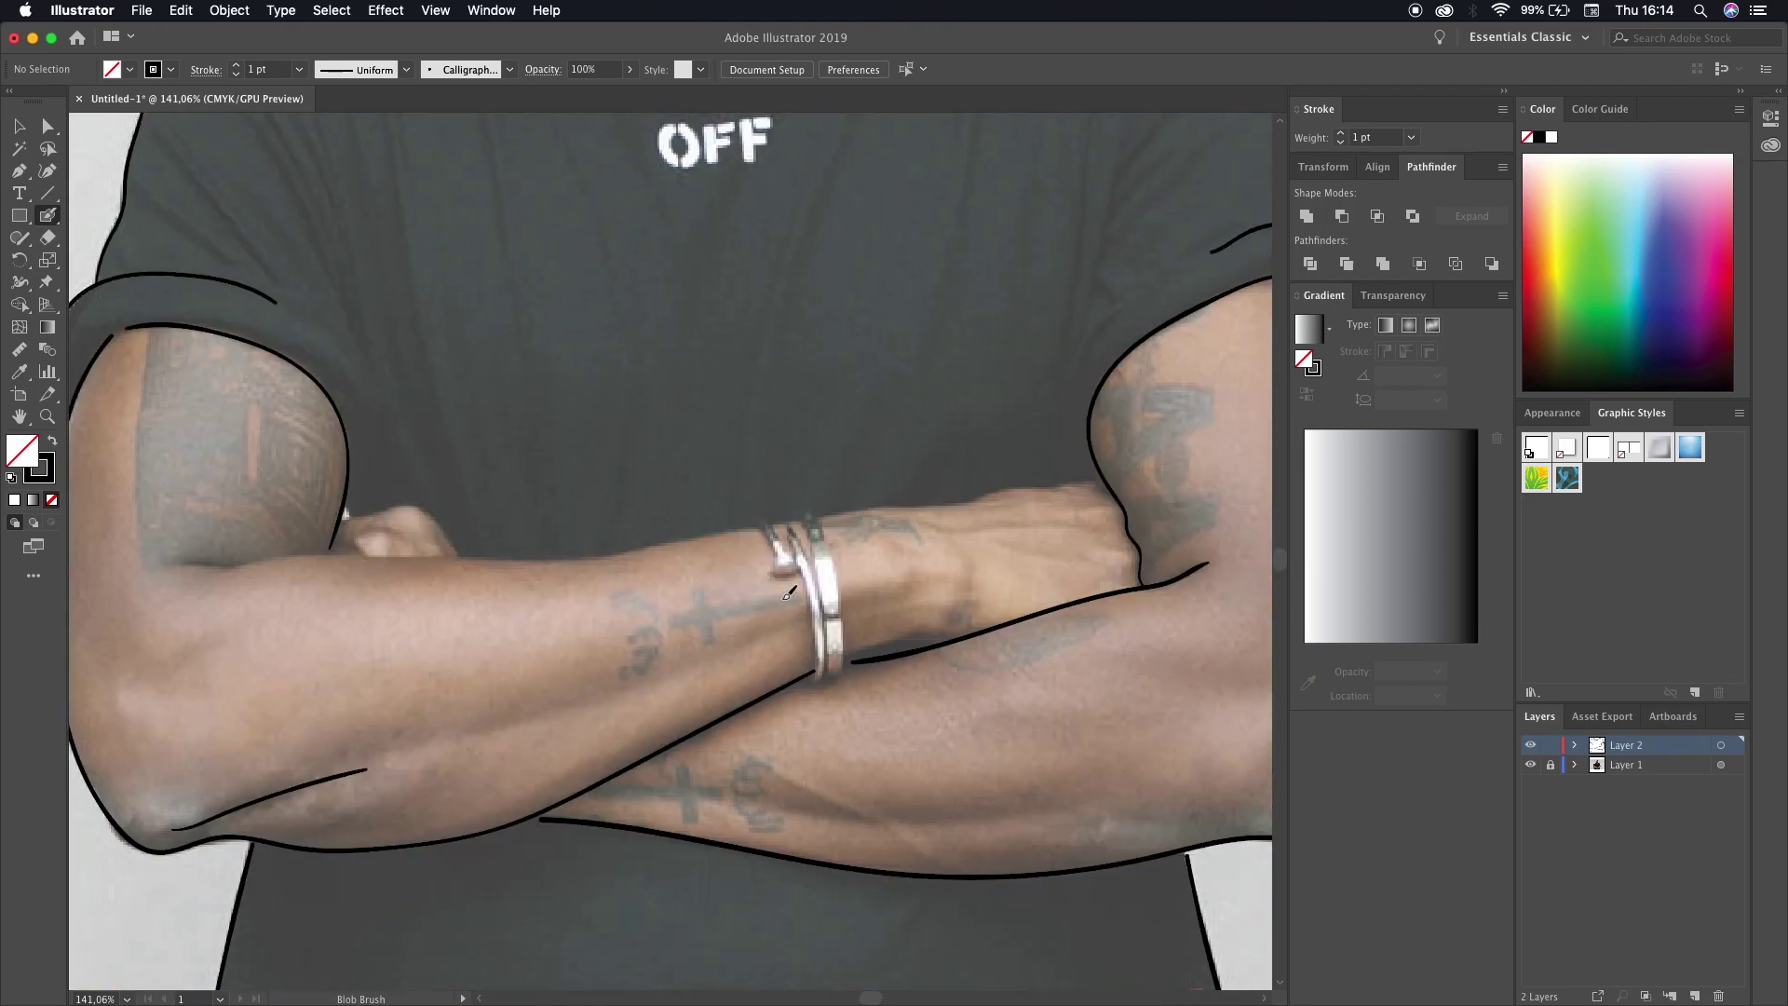
scroll(361, 519, left, 4)
scroll(361, 519, up, 1)
- Outline the top of the fist and add short creases on the lower arm and wrist
drag(652, 600, 542, 562)
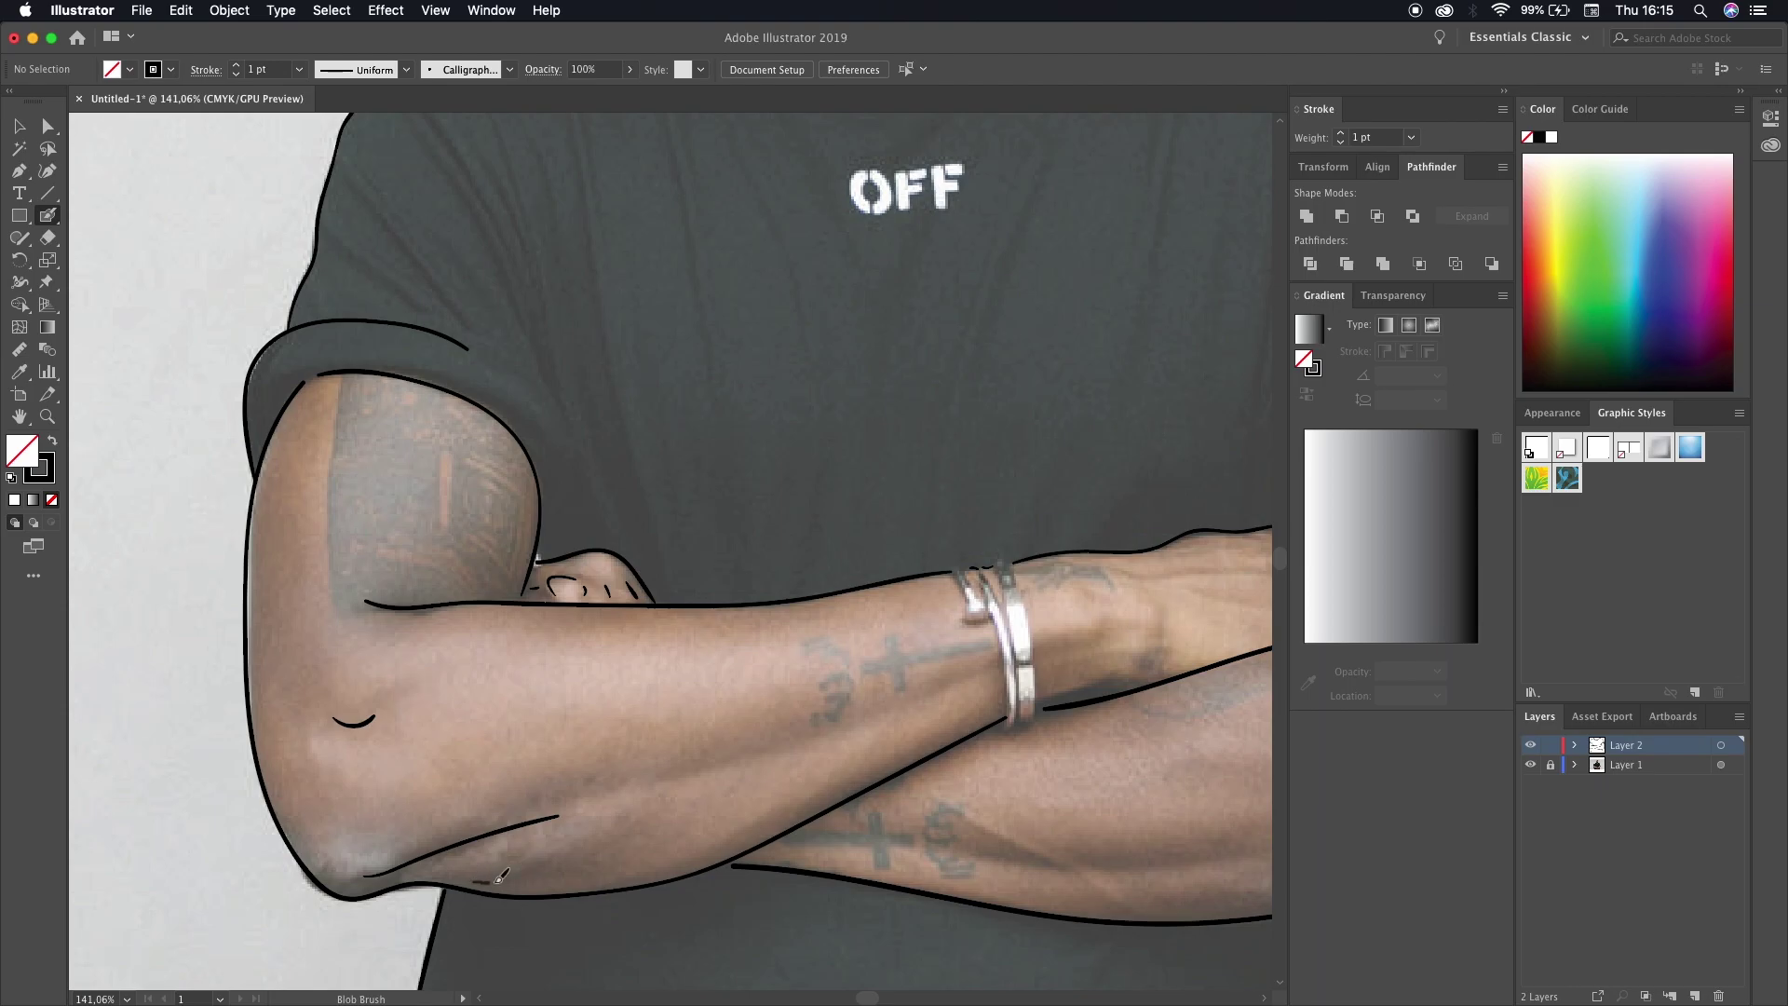
drag(786, 806, 712, 848)
scroll(839, 703, right, 5)
scroll(839, 703, up, 1)
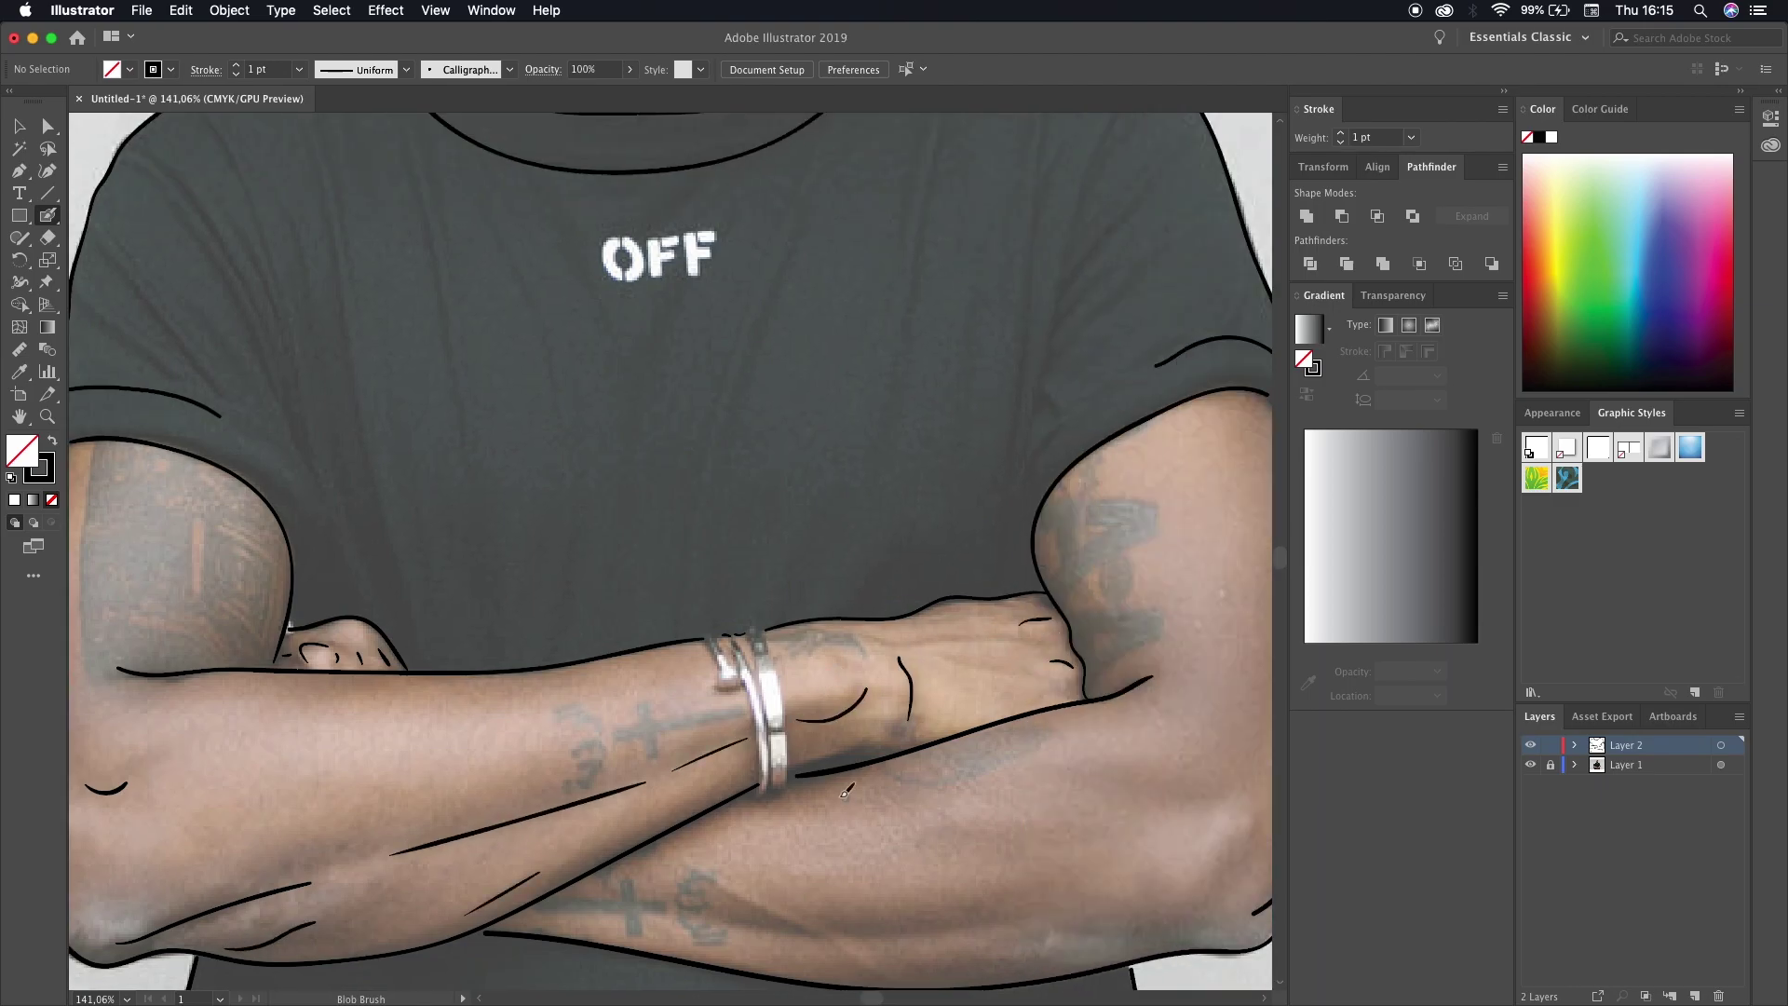
drag(796, 773, 897, 742)
scroll(902, 743, down, 4)
scroll(902, 743, right, 3)
scroll(615, 700, down, 2)
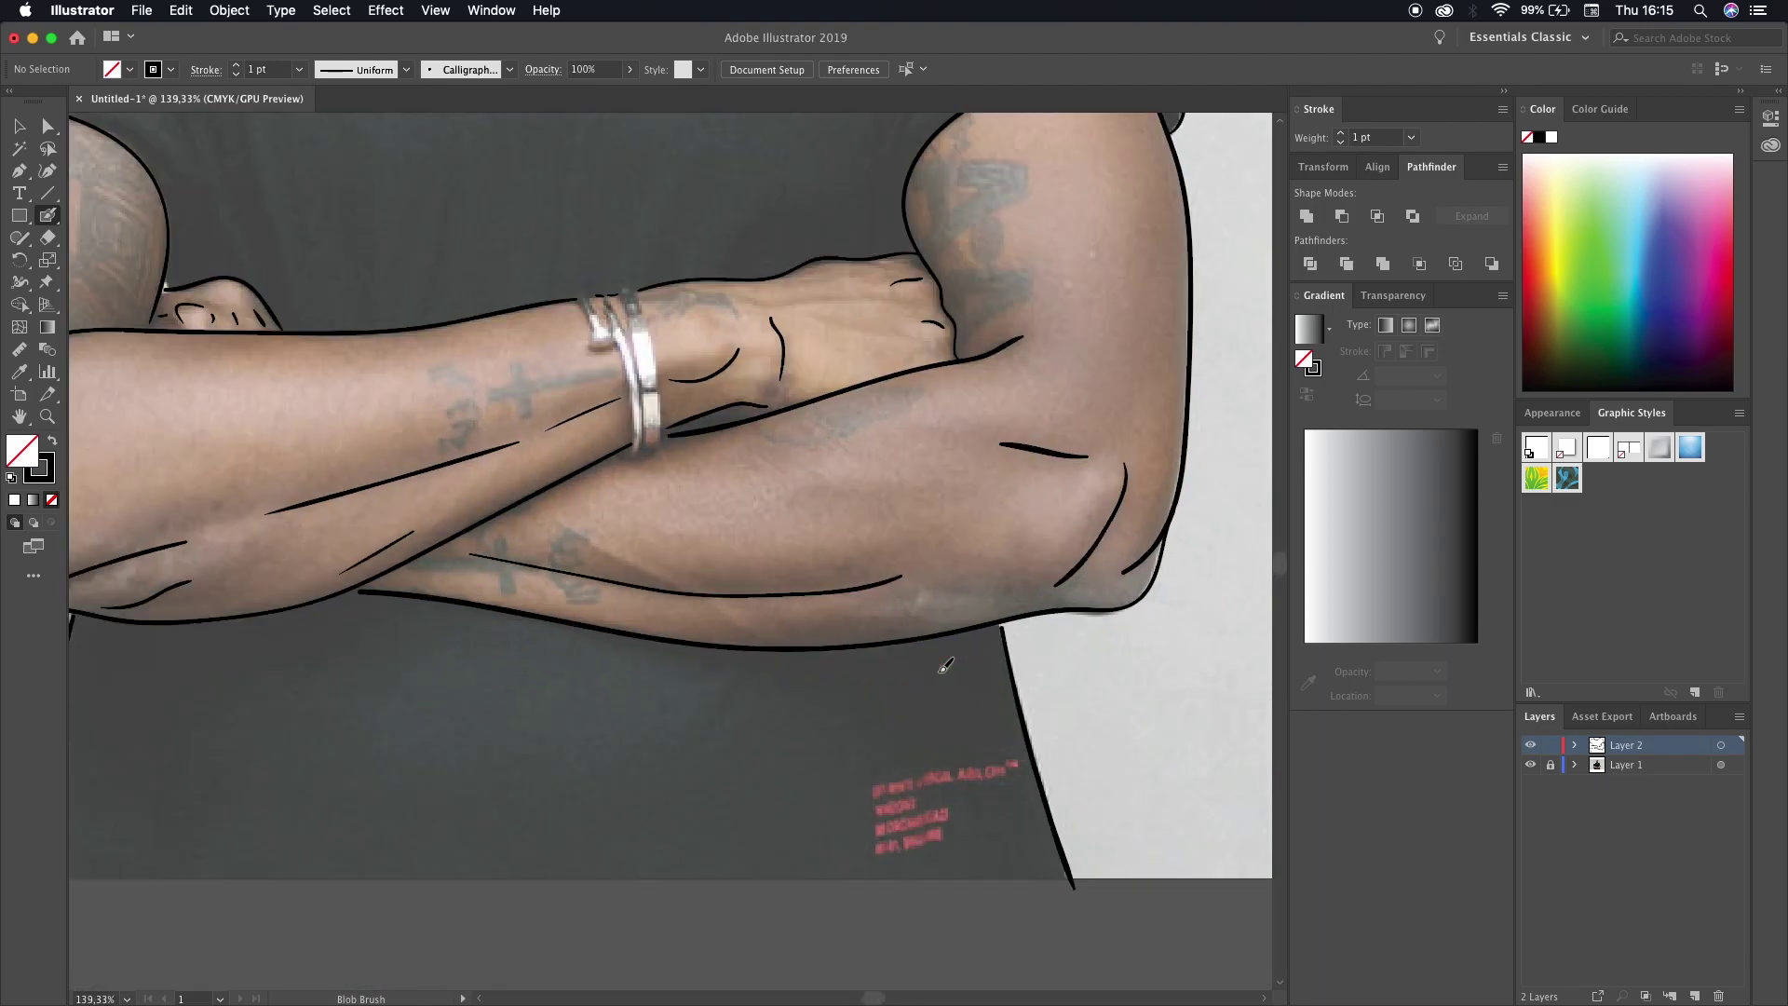
scroll(615, 701, down, 3)
scroll(1022, 473, up, 5)
- Draw fold lines down the sleeve and across the shirt left of OFF
drag(729, 649, 756, 286)
drag(752, 424, 797, 251)
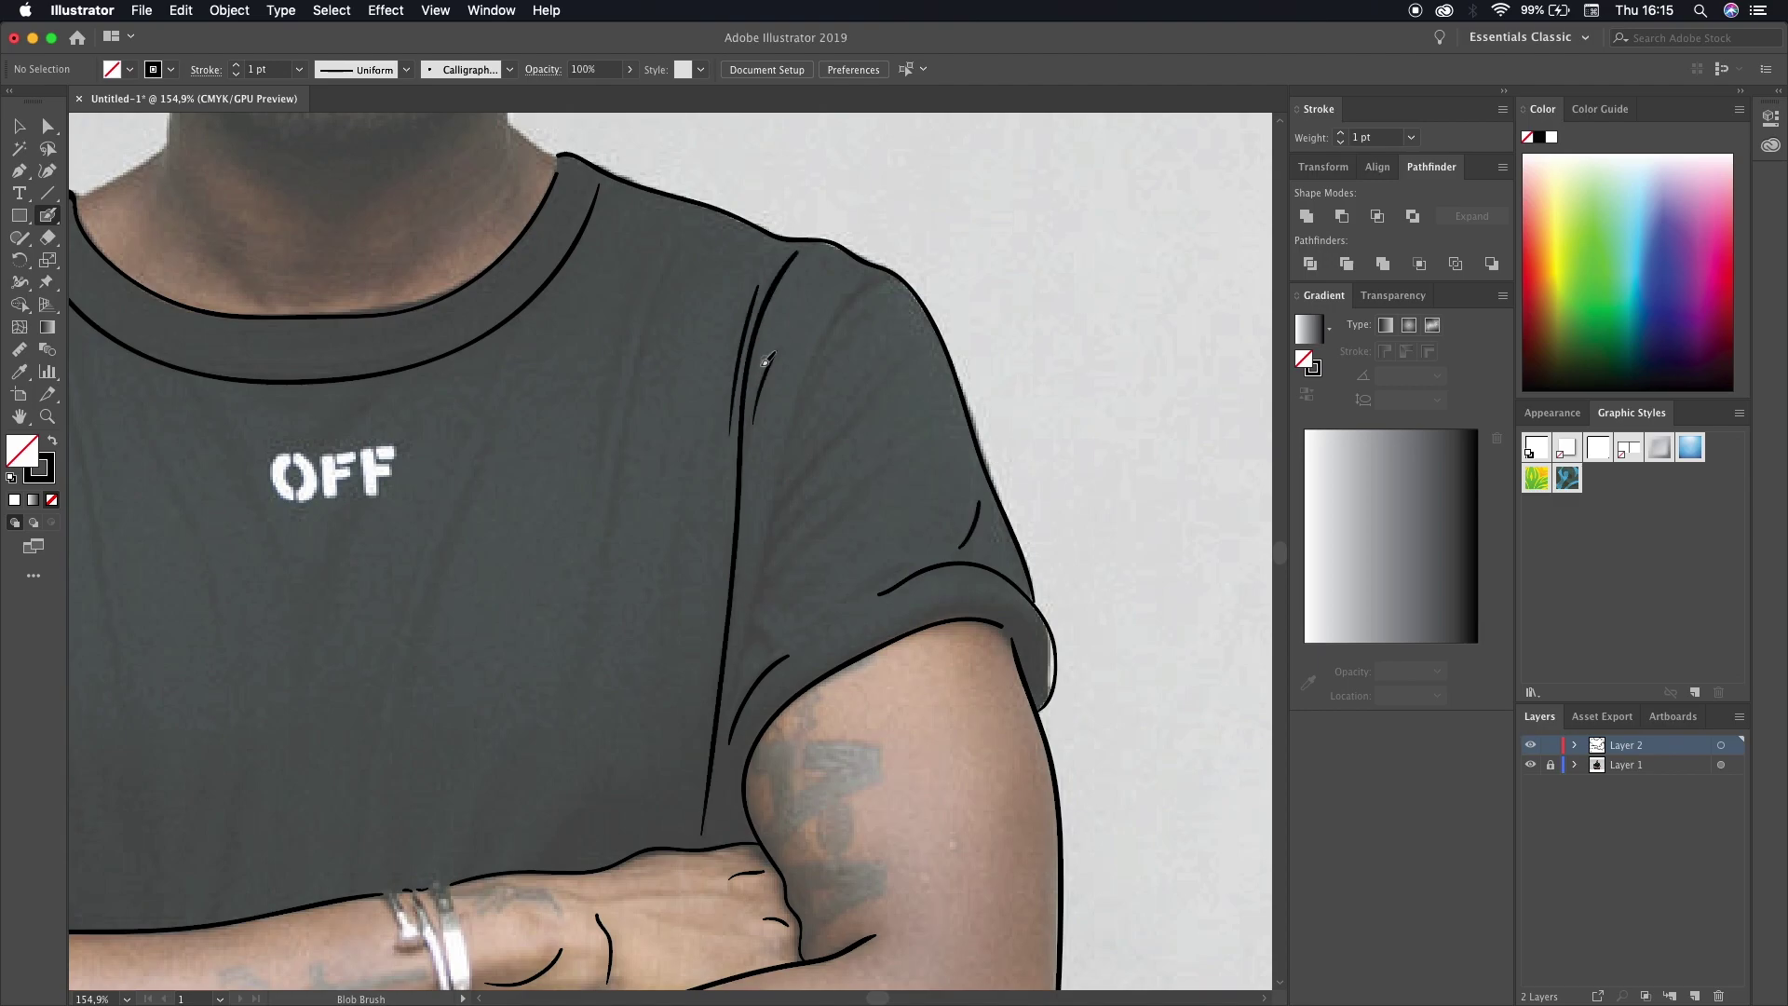
scroll(774, 592, left, 1)
scroll(843, 595, left, 4)
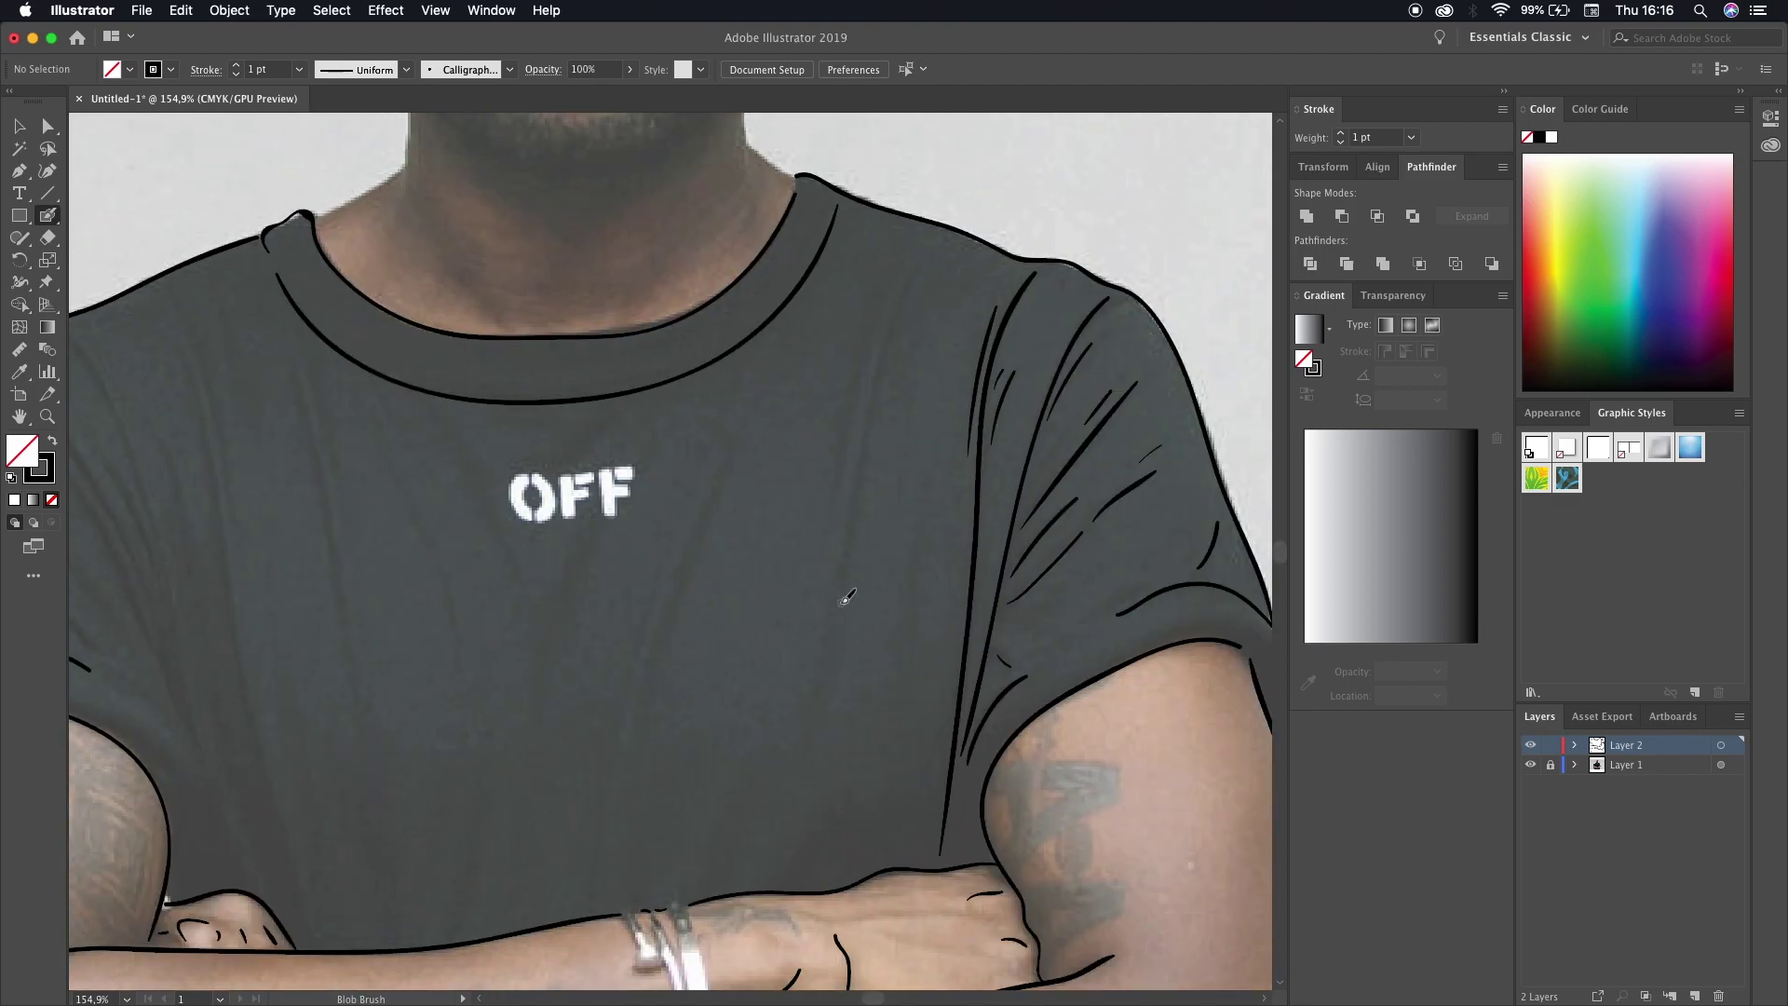
scroll(745, 707, left, 3)
scroll(825, 365, left, 5)
scroll(824, 365, up, 1)
mouse_move(779, 691)
mouse_down()
mouse_move(675, 377)
mouse_move(686, 658)
mouse_up()
scroll(686, 658, left, 4)
drag(790, 922, 668, 314)
drag(801, 835, 787, 759)
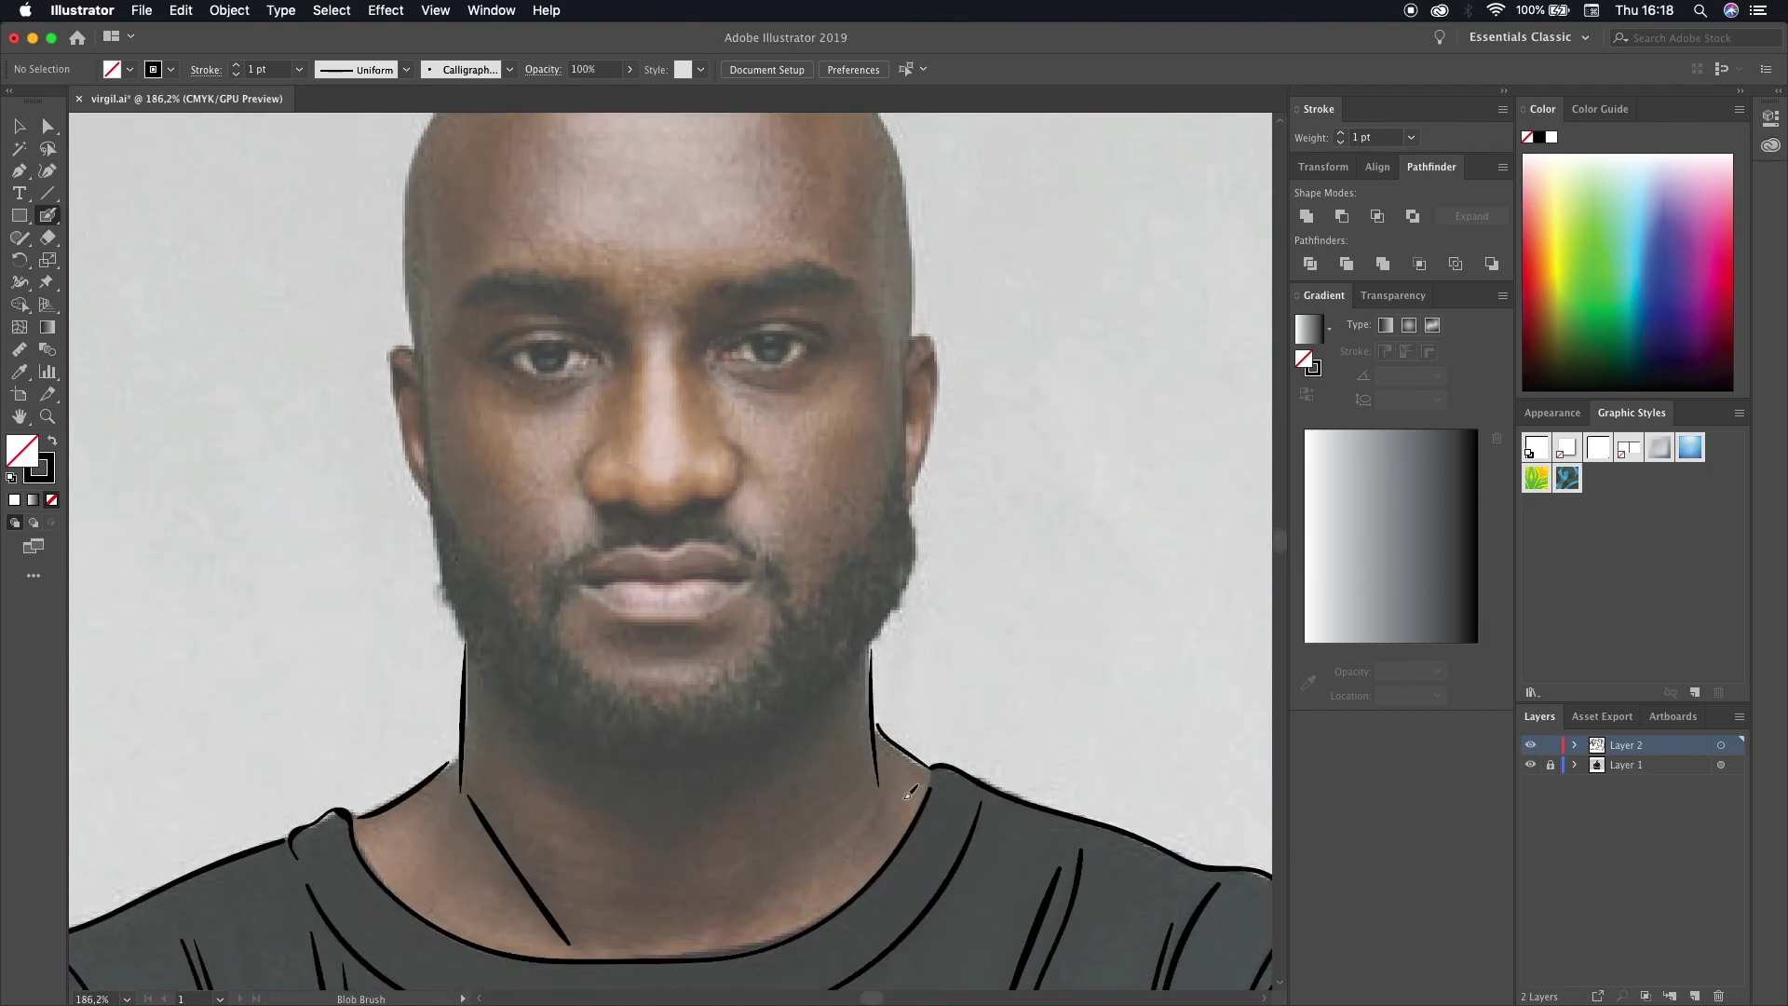
- Outline the ear's outer edge and the nose
scroll(908, 698, up, 5)
drag(891, 526, 905, 570)
scroll(931, 547, left, 5)
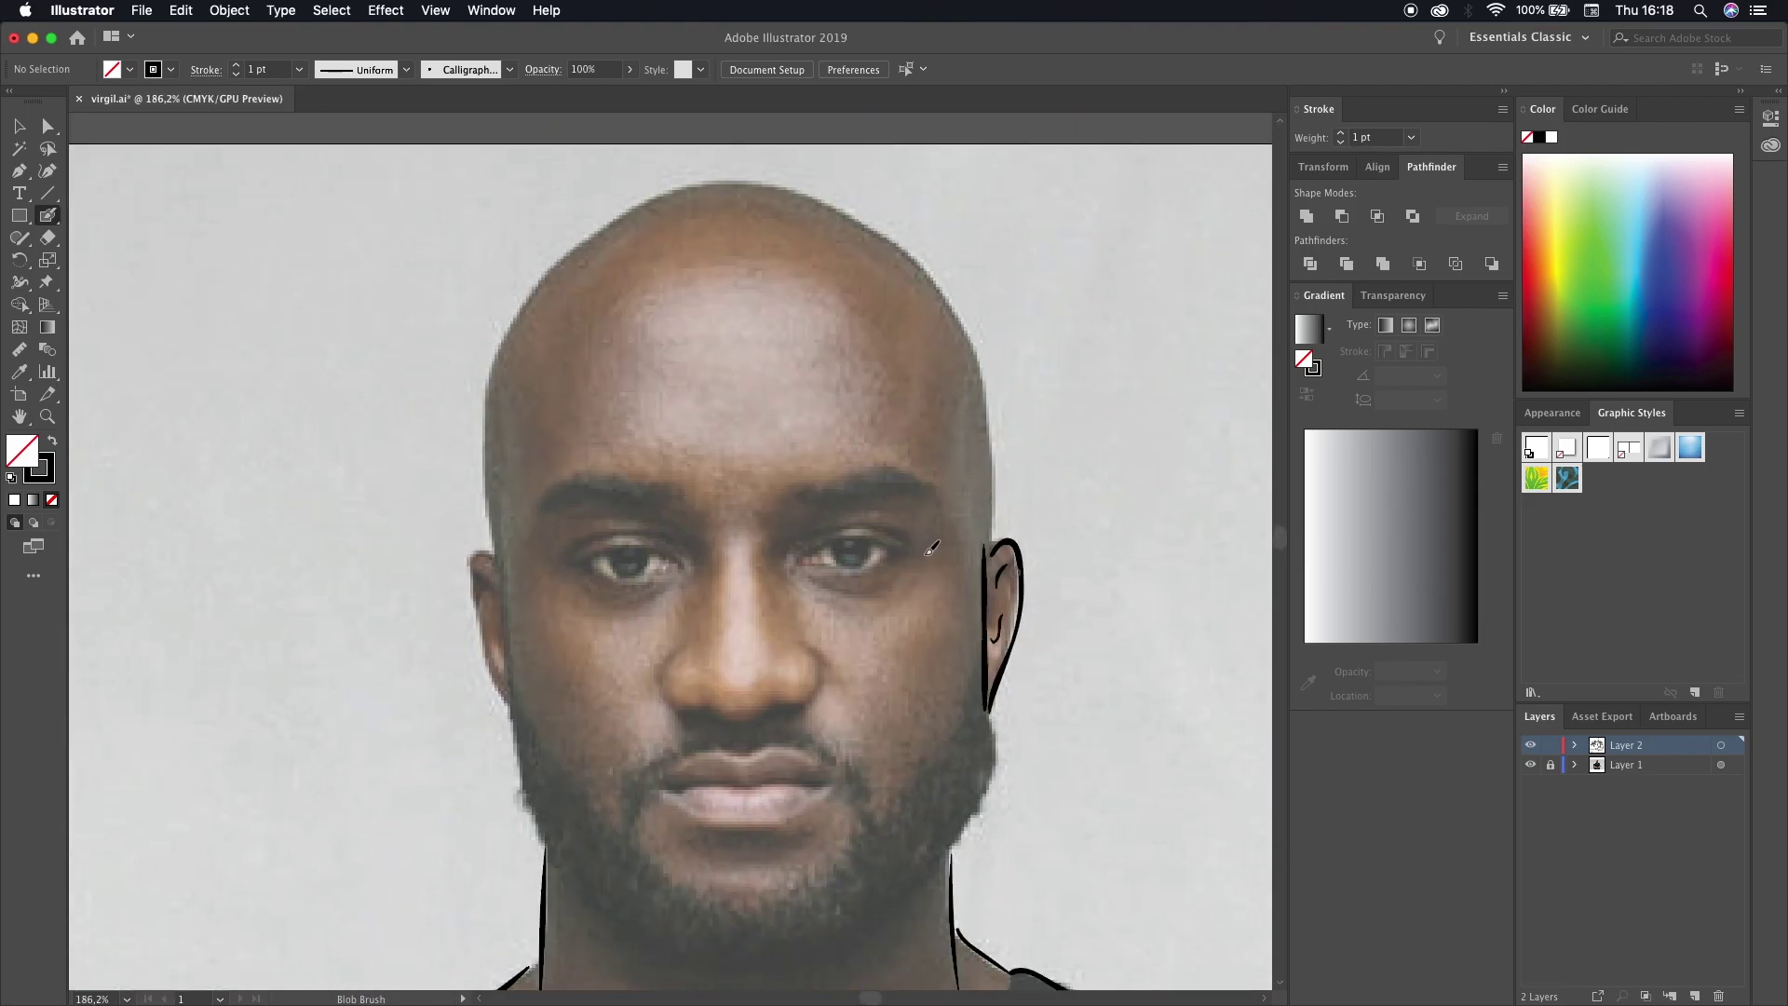
scroll(500, 632, down, 3)
drag(779, 582, 793, 596)
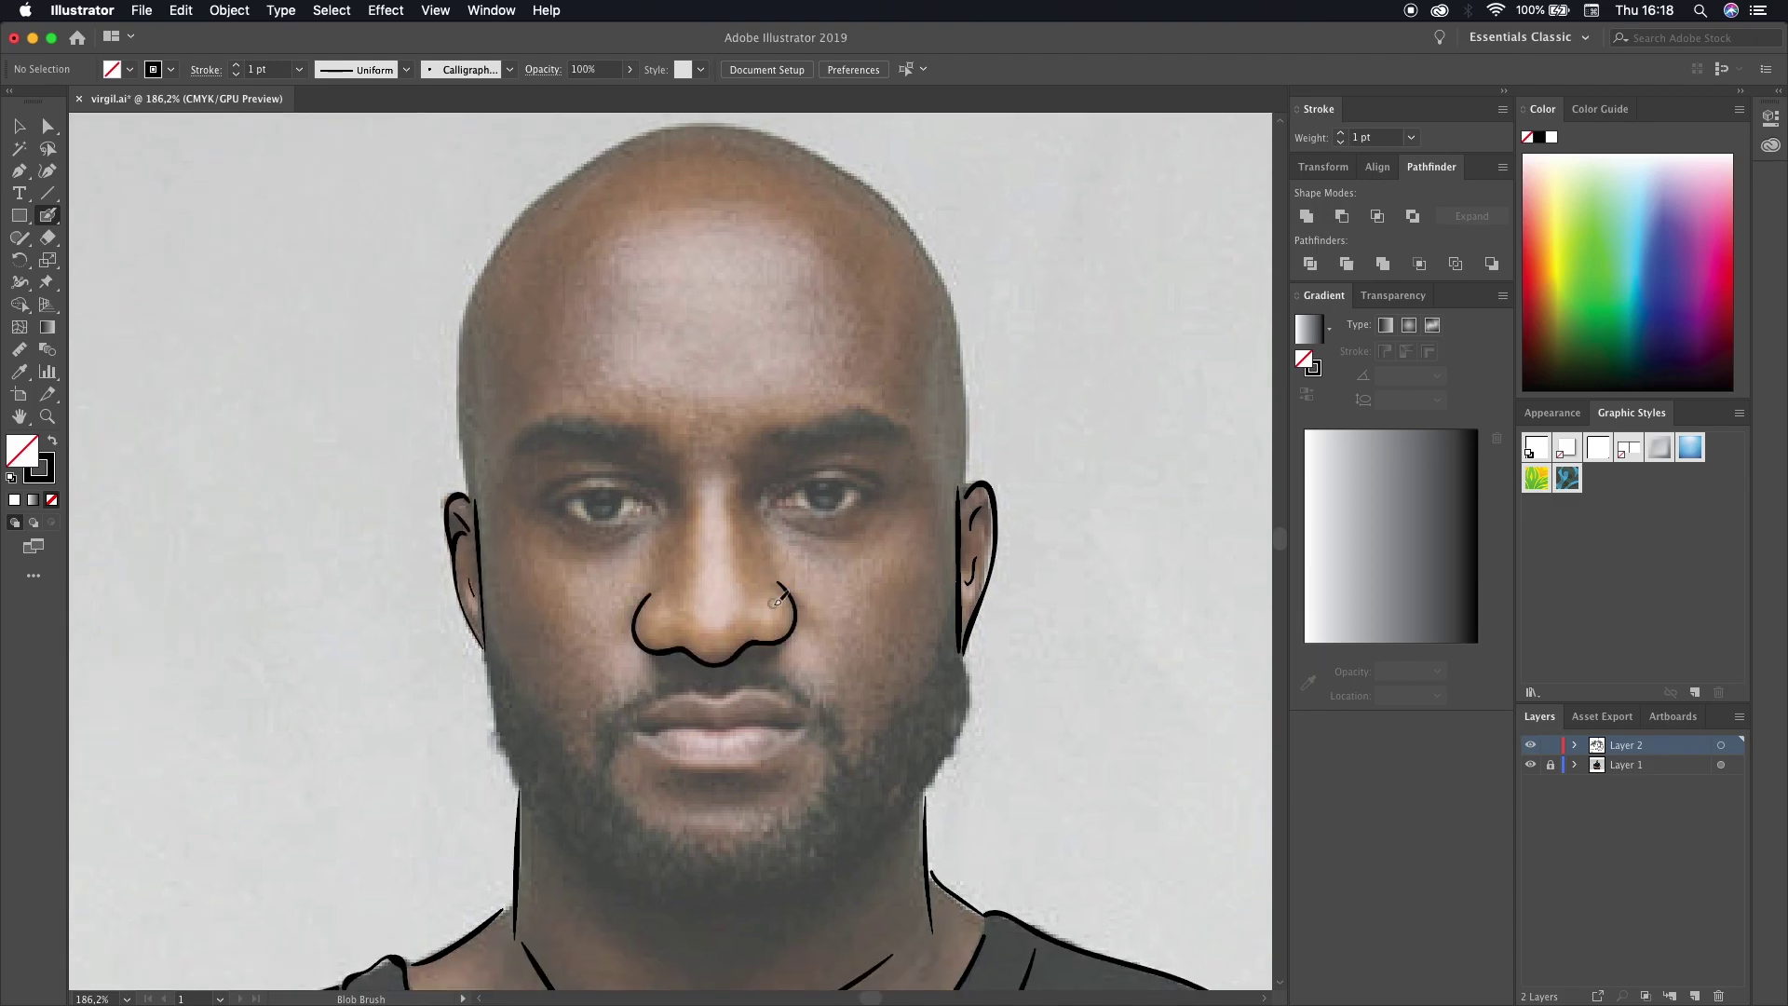
scroll(779, 601, up, 2)
scroll(782, 687, up, 3)
- Draw the mouth and upper lip lines, erasing to fix the mouth
drag(736, 696, 785, 703)
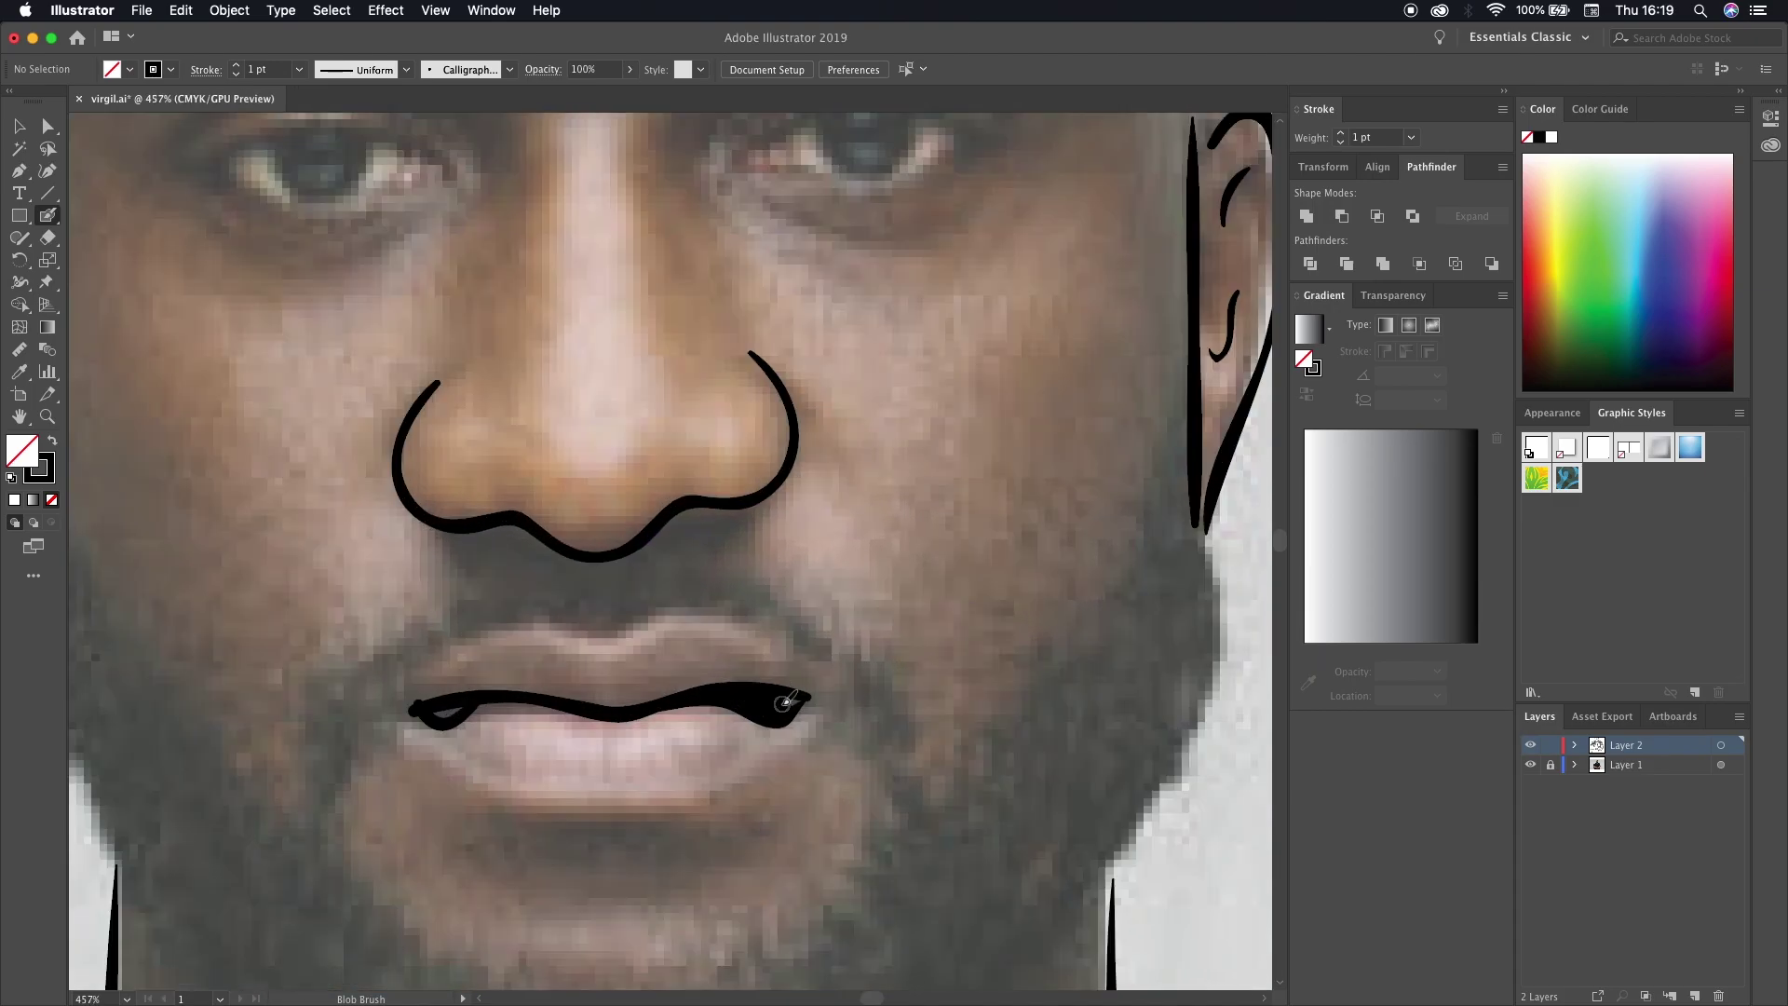
scroll(431, 689, down, 3)
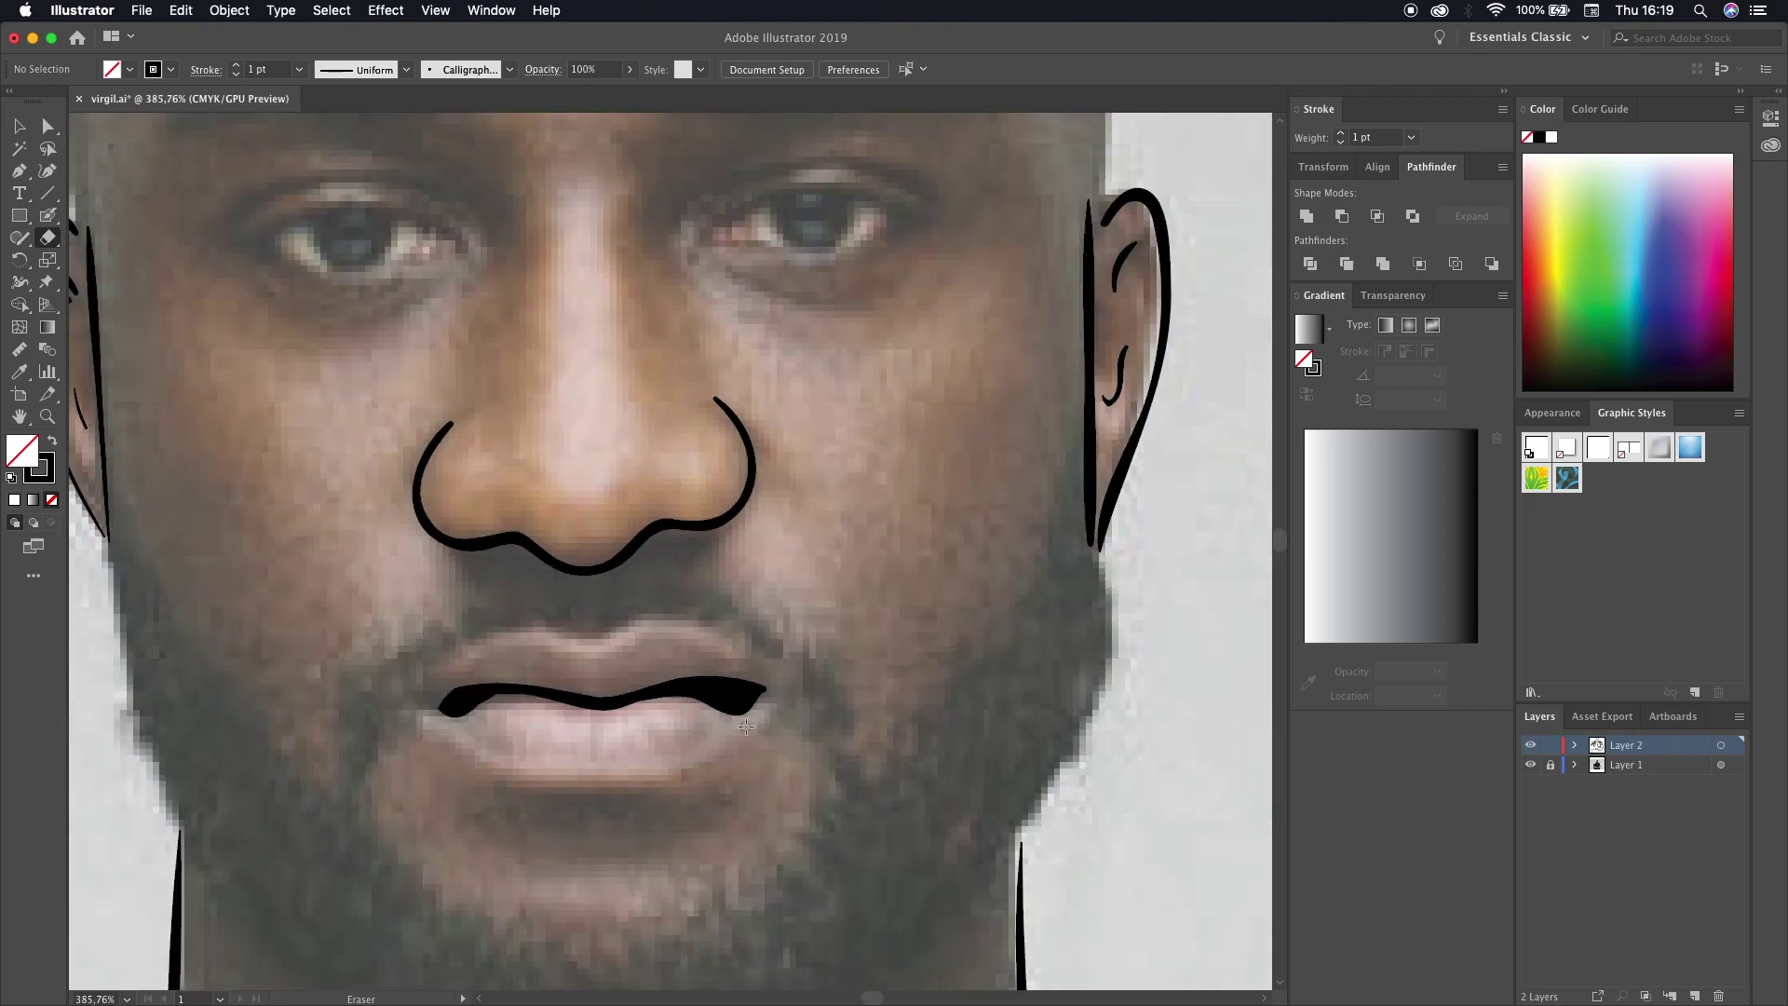
scroll(431, 689, down, 2)
scroll(632, 592, up, 5)
key(shift+b)
drag(736, 652, 631, 593)
drag(568, 705, 568, 745)
scroll(568, 735, down, 3)
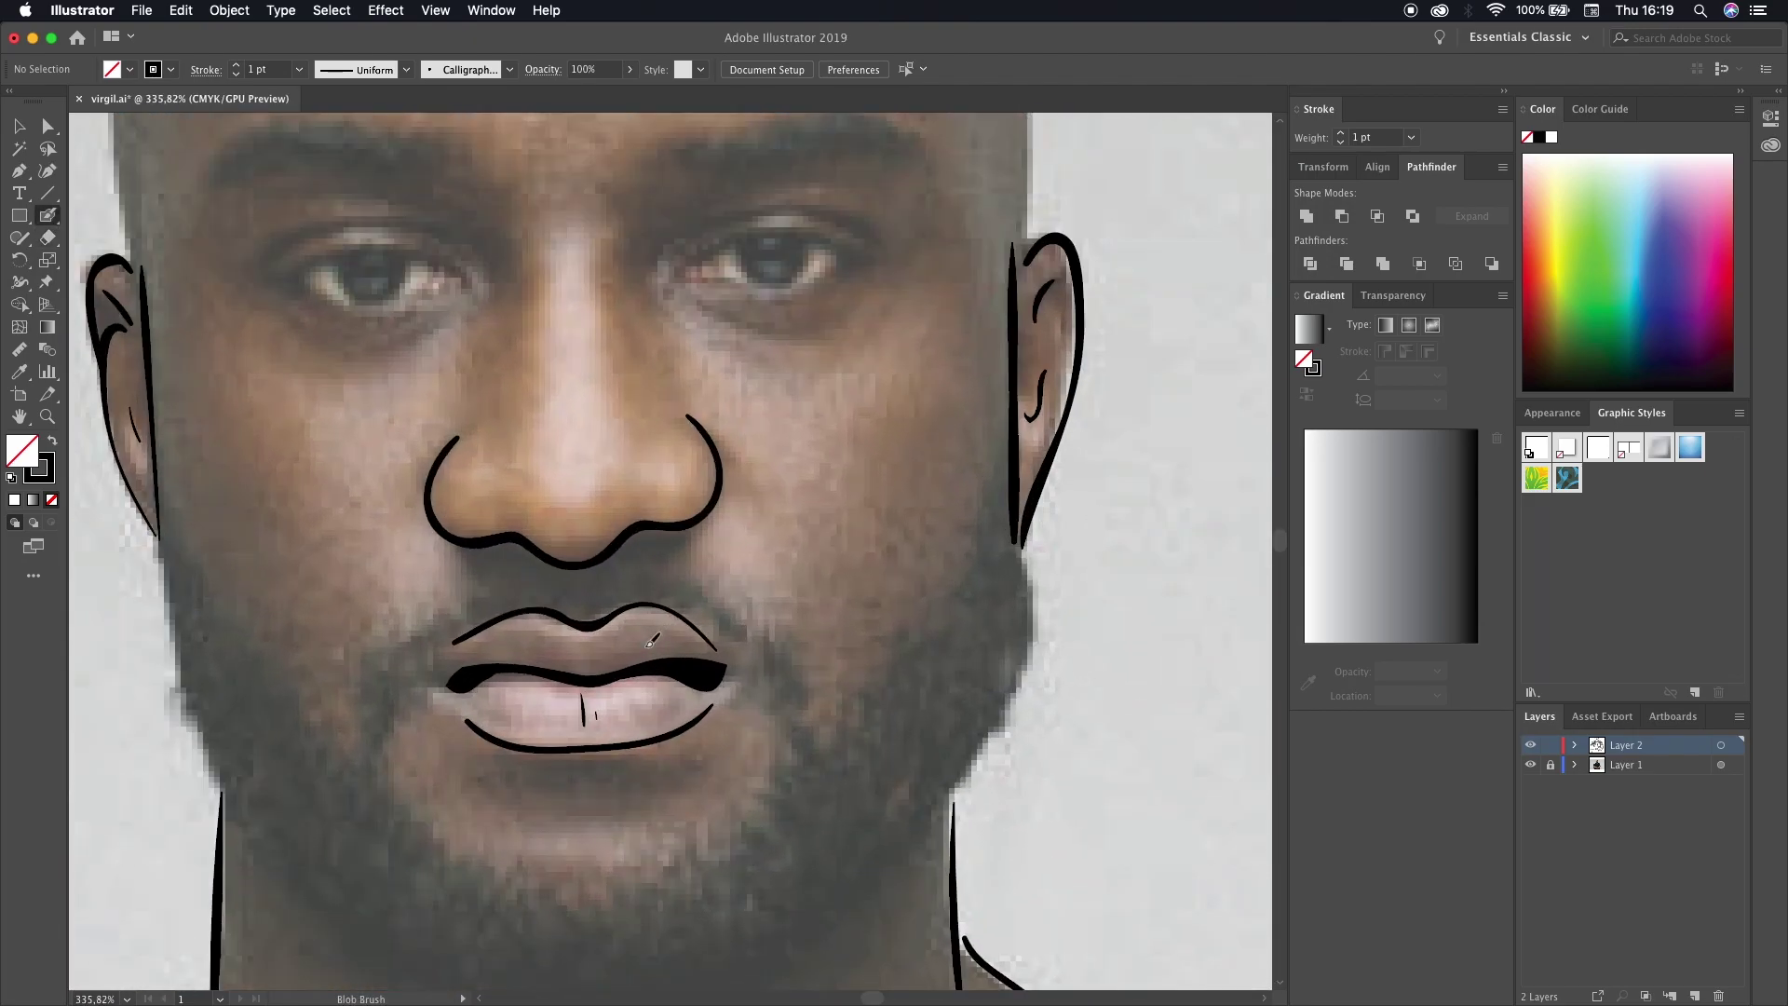
scroll(722, 545, up, 1)
scroll(722, 545, up, 1)
scroll(723, 545, up, 1)
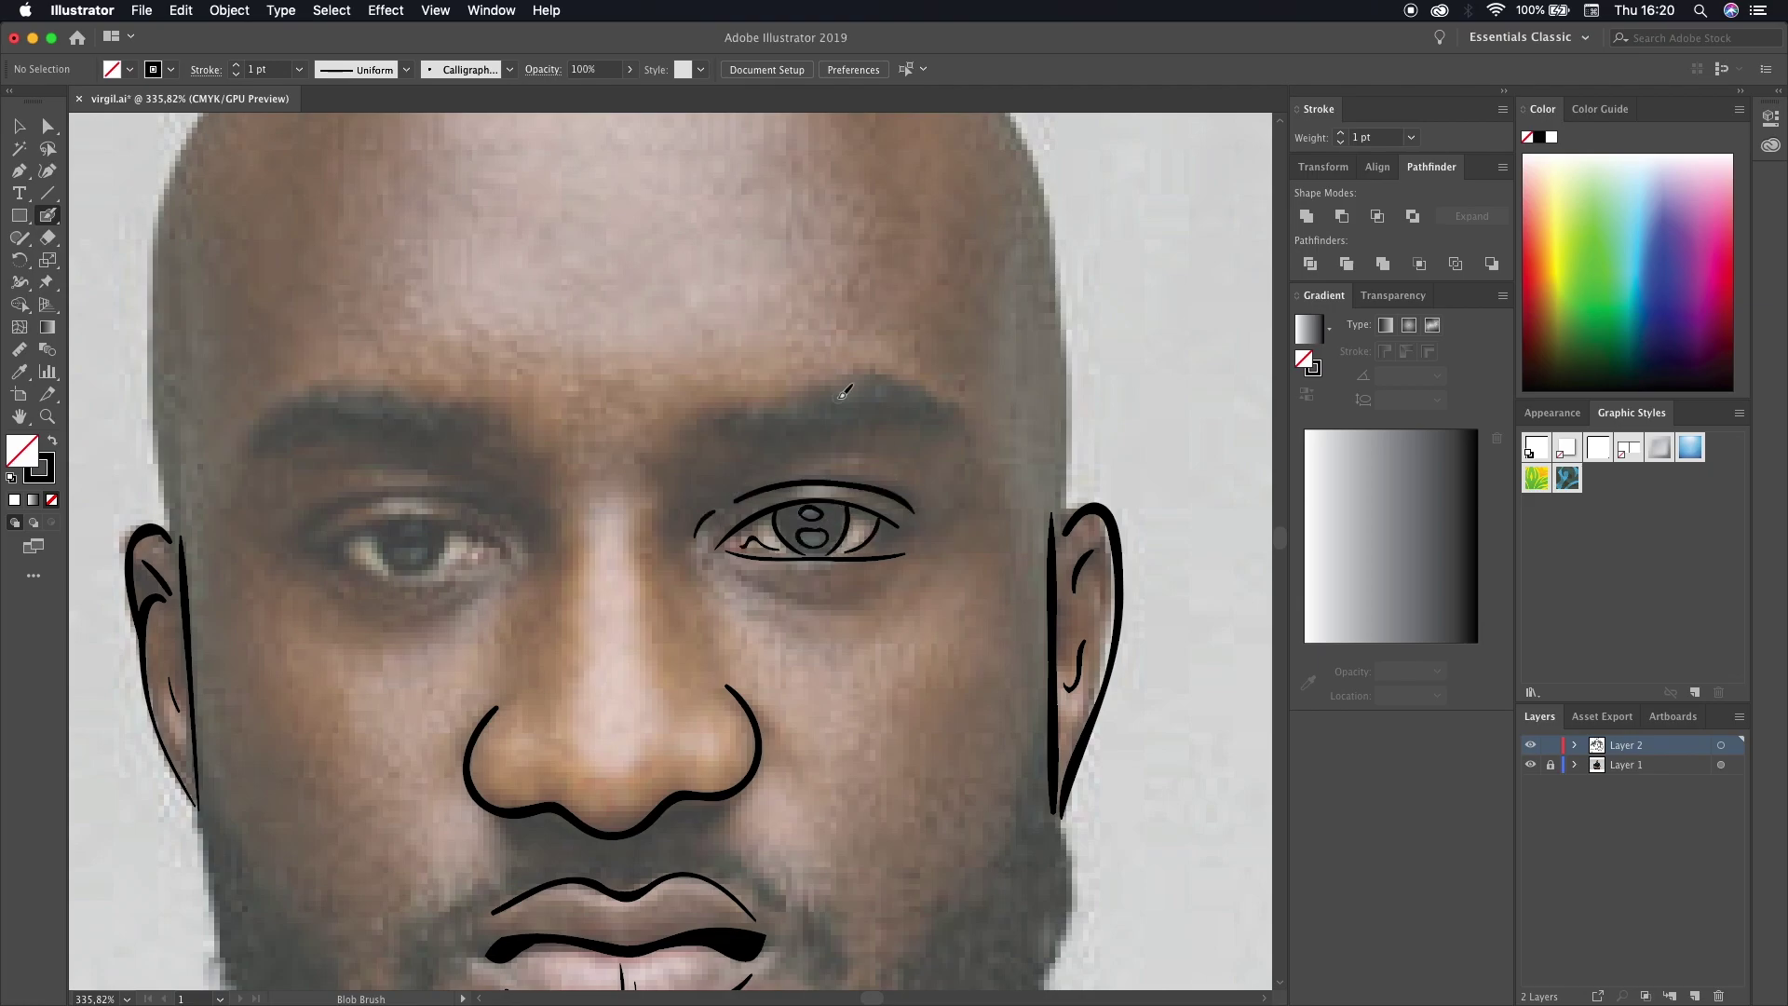
- Draw the under-eye wrinkles, the arc over the left eye and eye details
drag(874, 619, 750, 579)
drag(786, 623, 713, 588)
mouse_move(528, 610)
mouse_down()
mouse_move(716, 618)
mouse_move(668, 606)
mouse_up()
scroll(686, 629, up, 1)
scroll(723, 544, down, 1)
scroll(717, 564, down, 3)
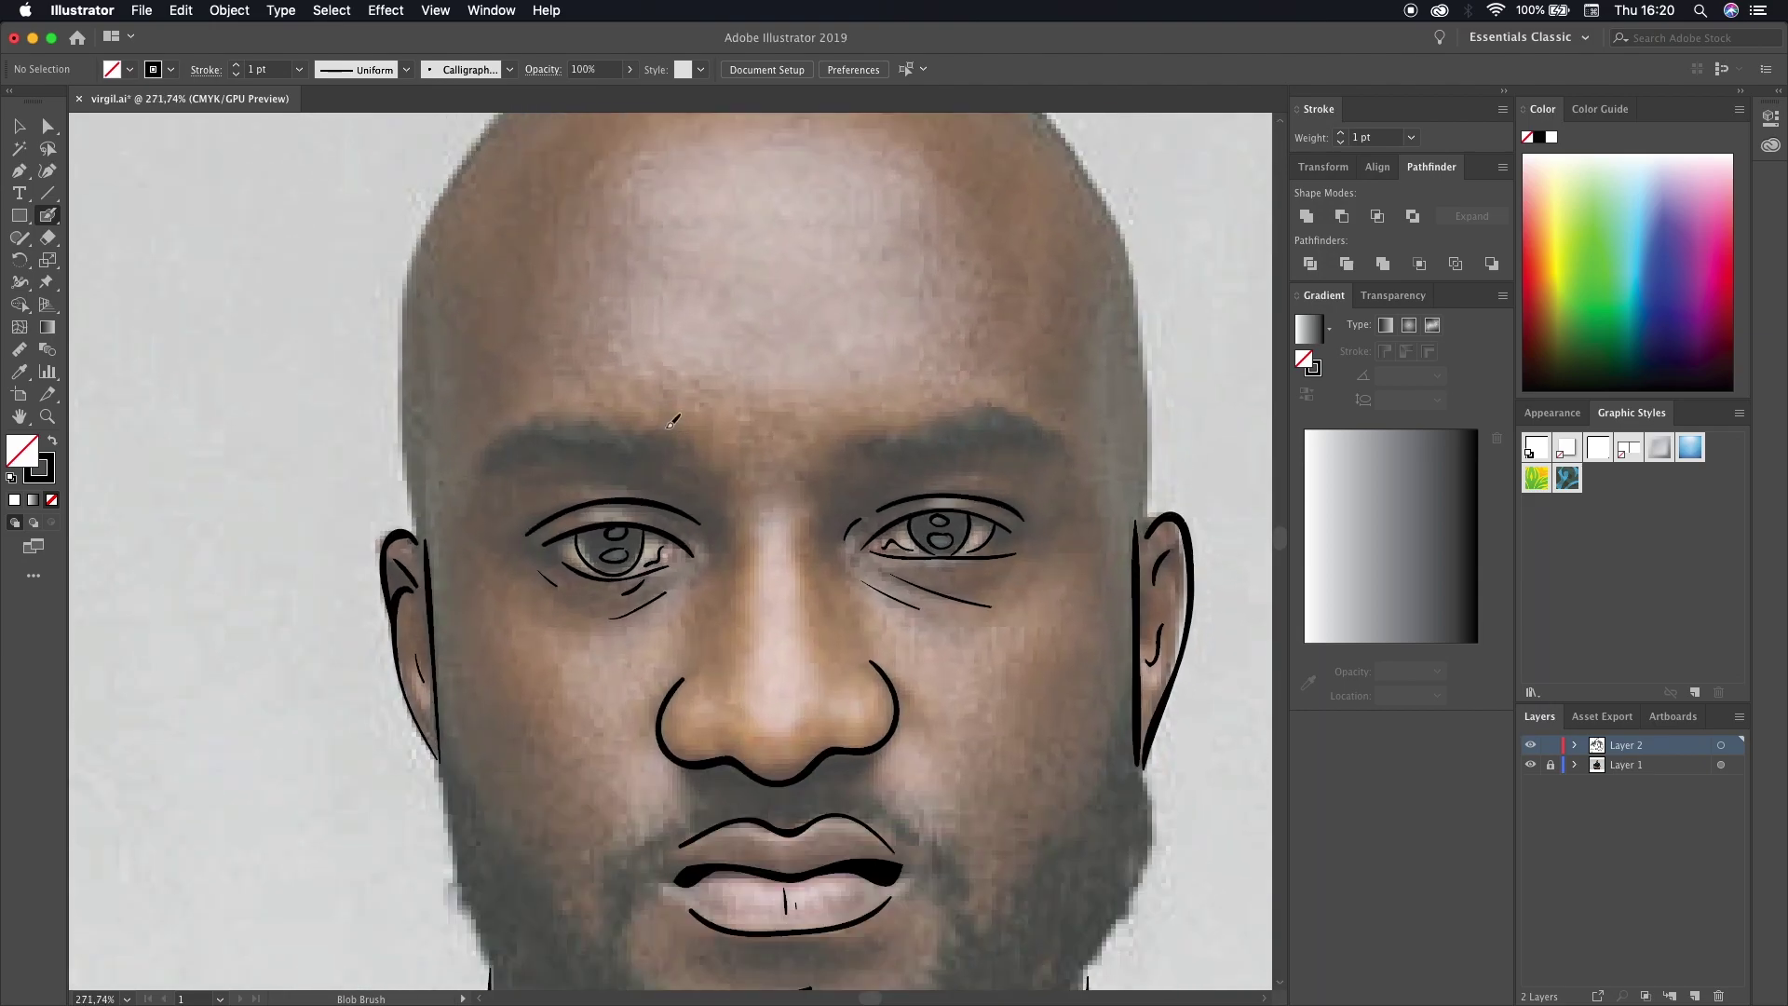
scroll(1099, 689, up, 2)
- Complete the bald head's outline down its left side
drag(827, 192, 411, 678)
scroll(391, 521, down, 1)
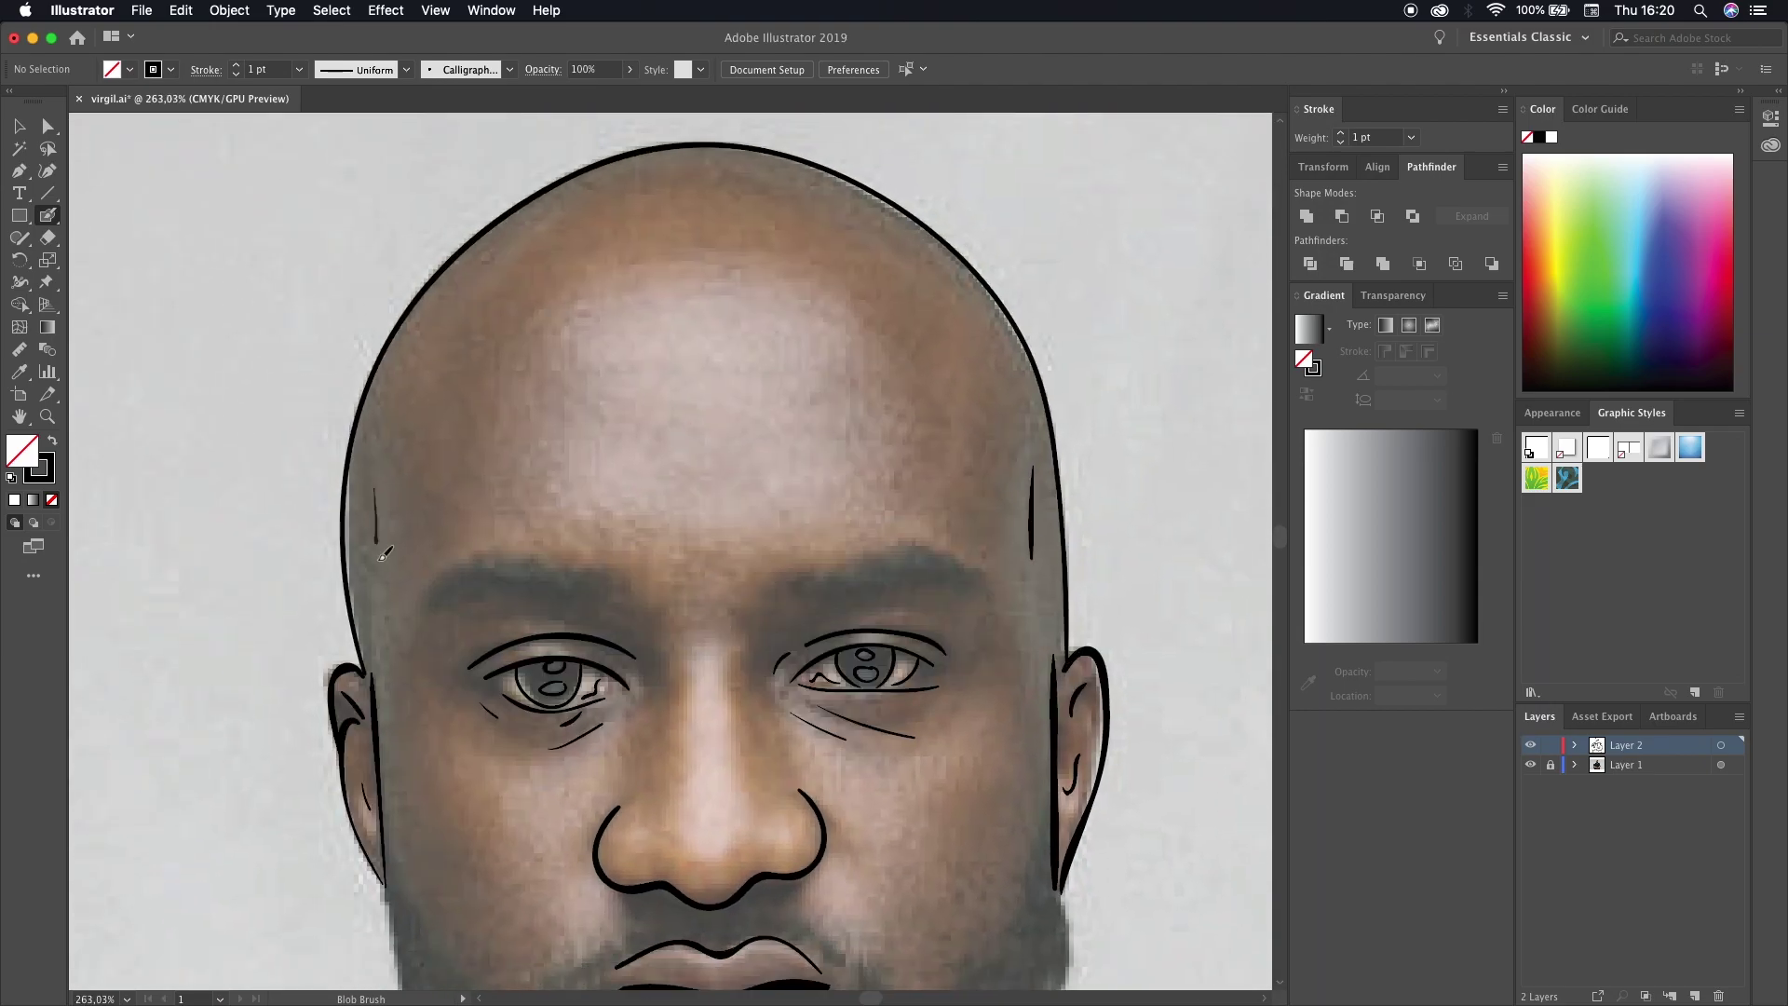
scroll(391, 521, down, 5)
scroll(391, 522, down, 5)
- Trace a row of the red tag text and the bracelet's inner edge
scroll(663, 600, up, 4)
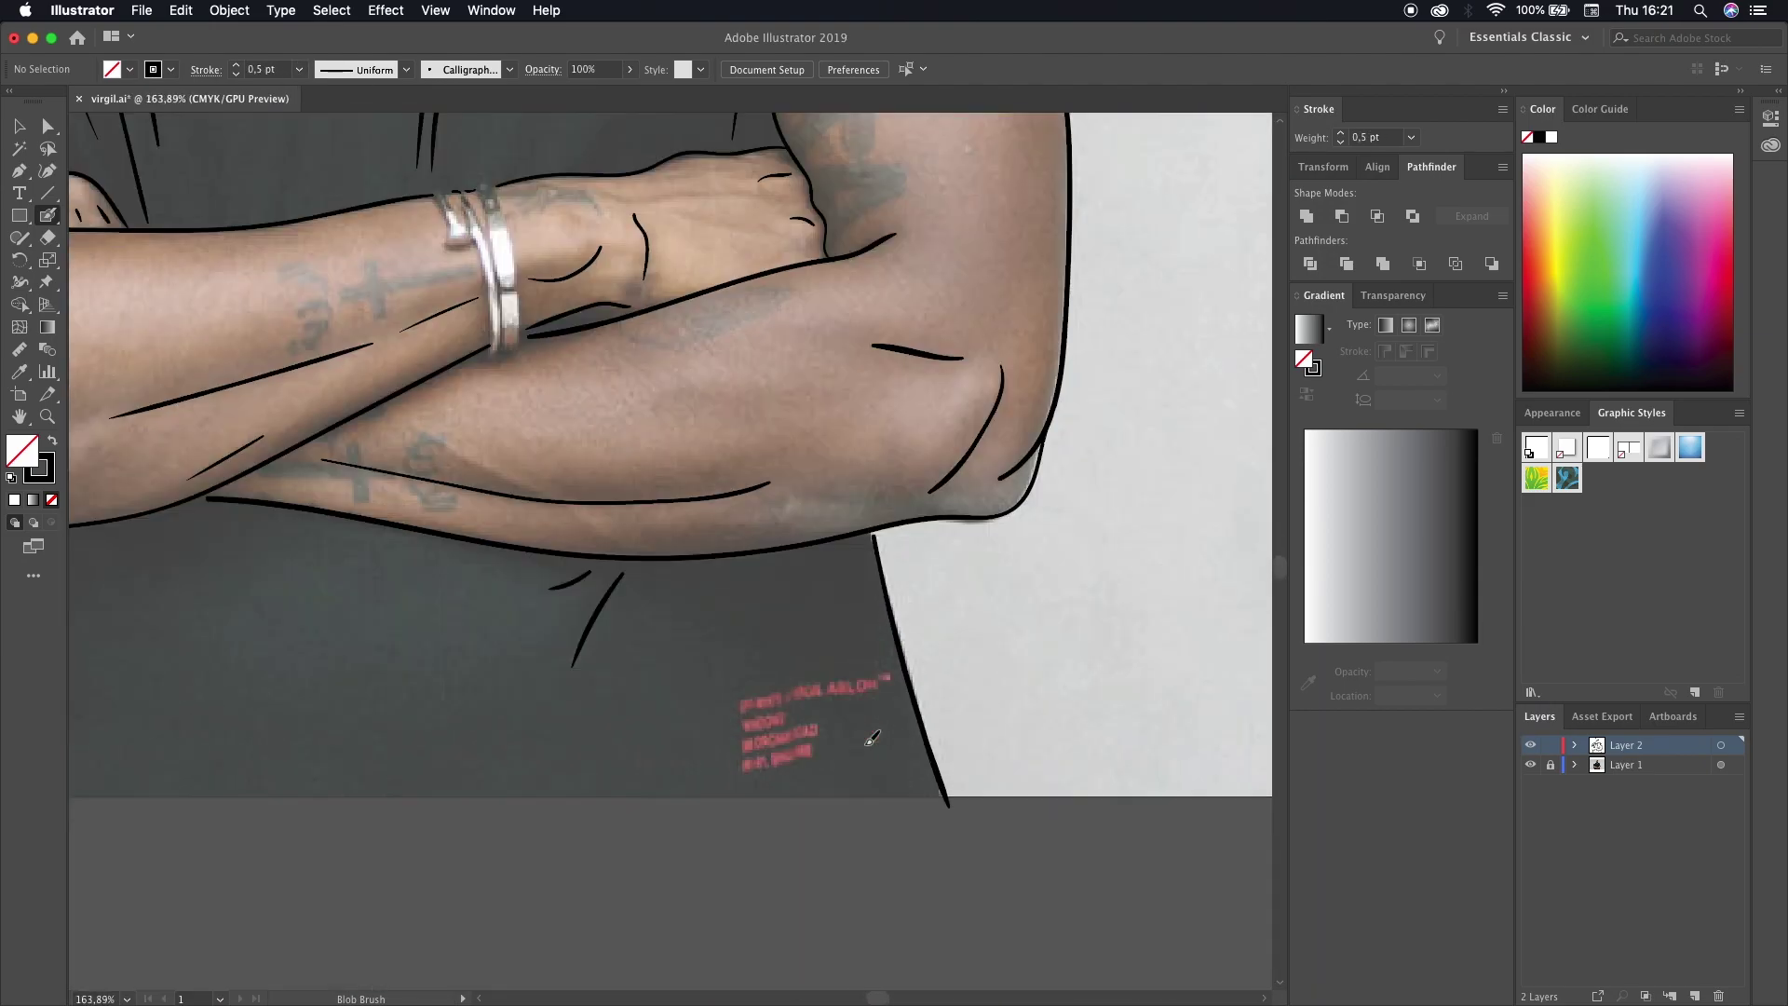
scroll(669, 633, up, 6)
scroll(672, 665, up, 4)
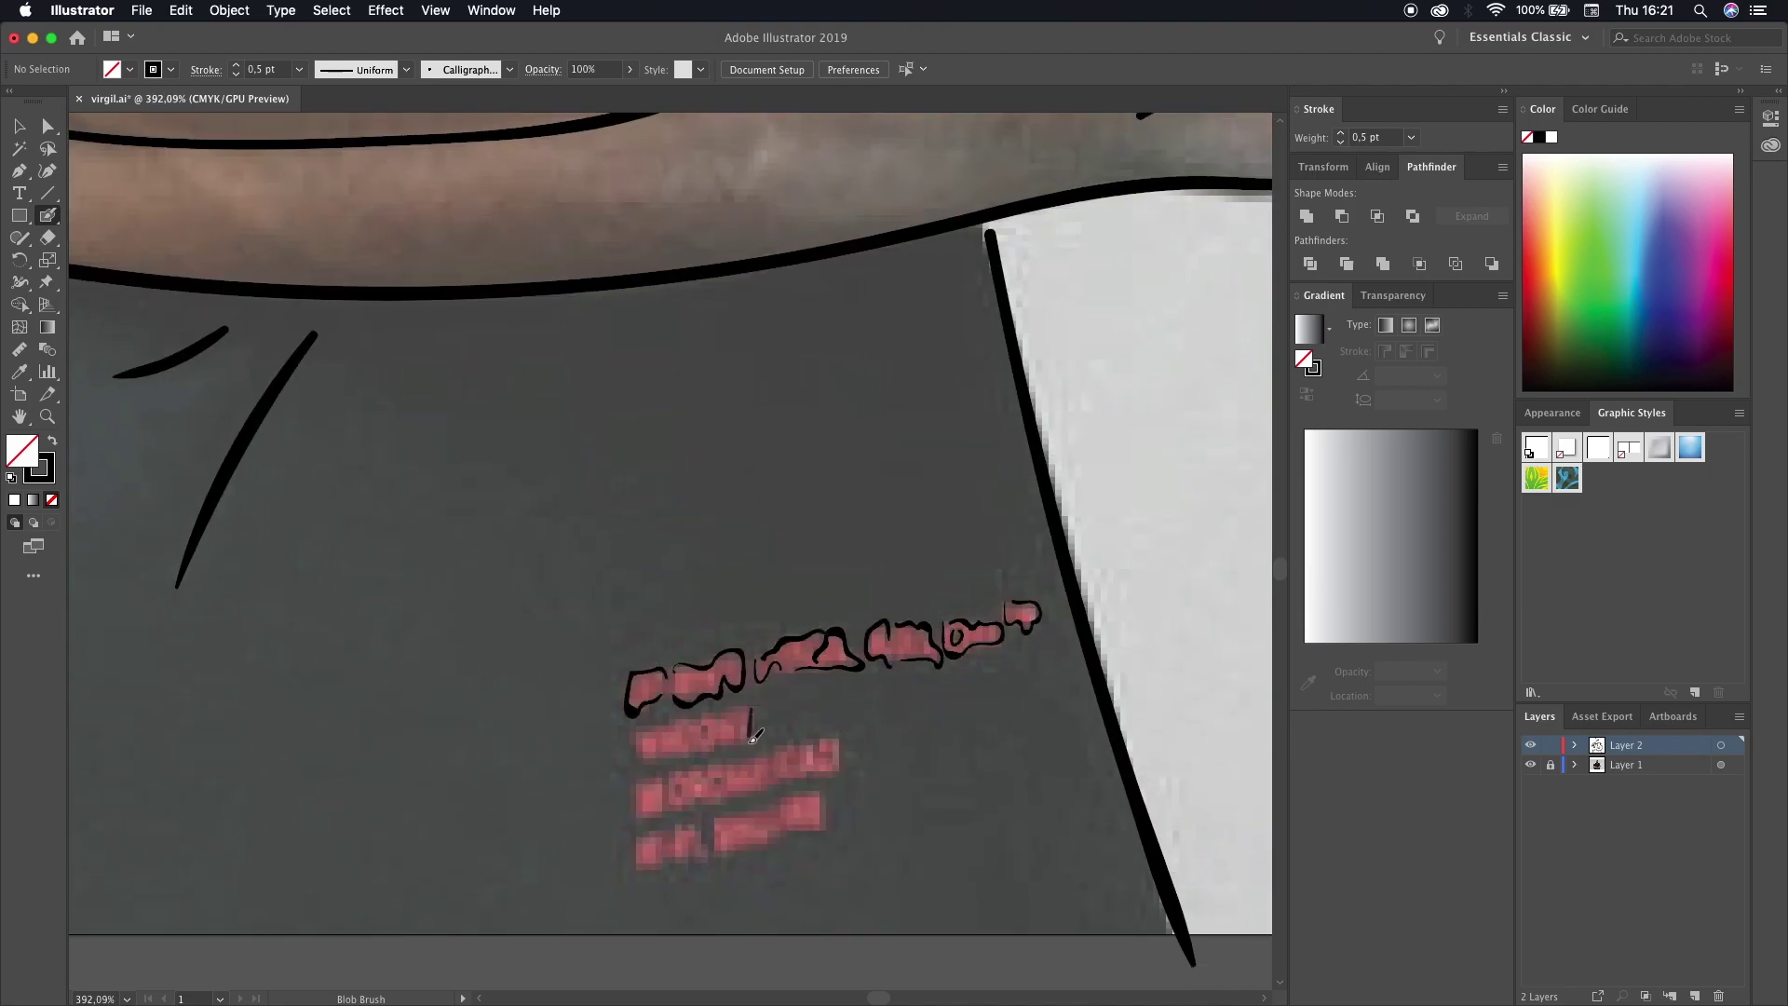
drag(672, 805, 791, 748)
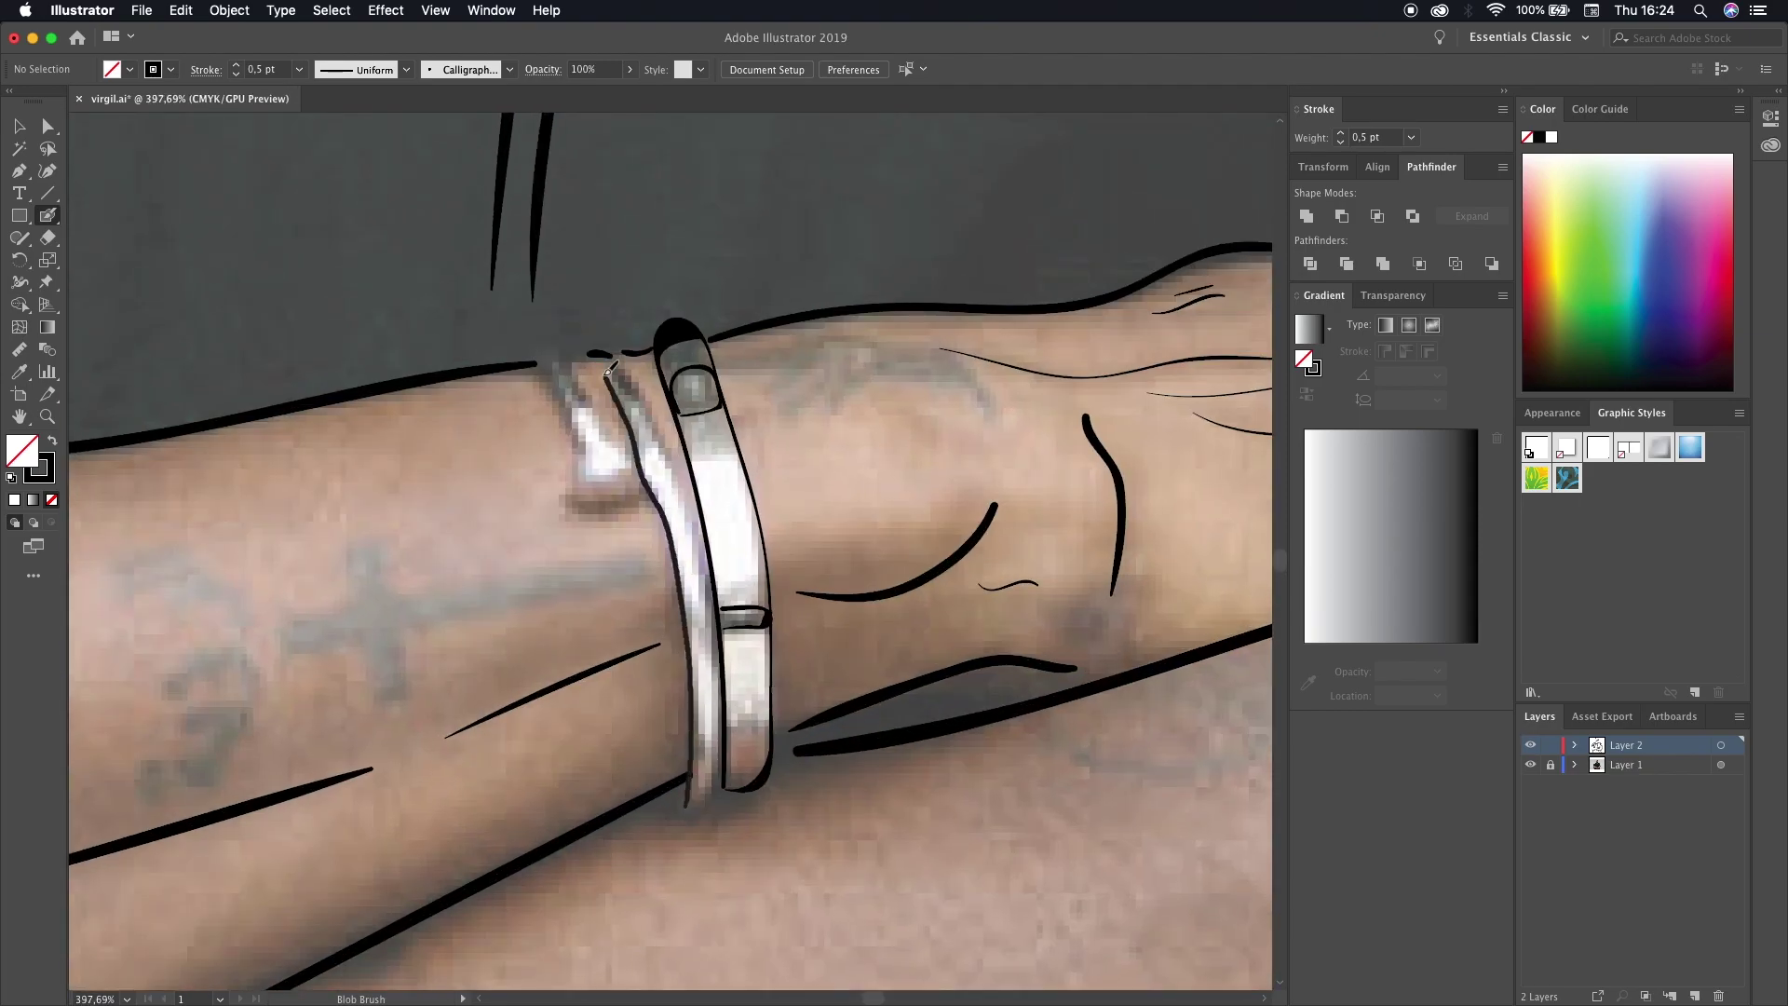
drag(610, 369, 689, 803)
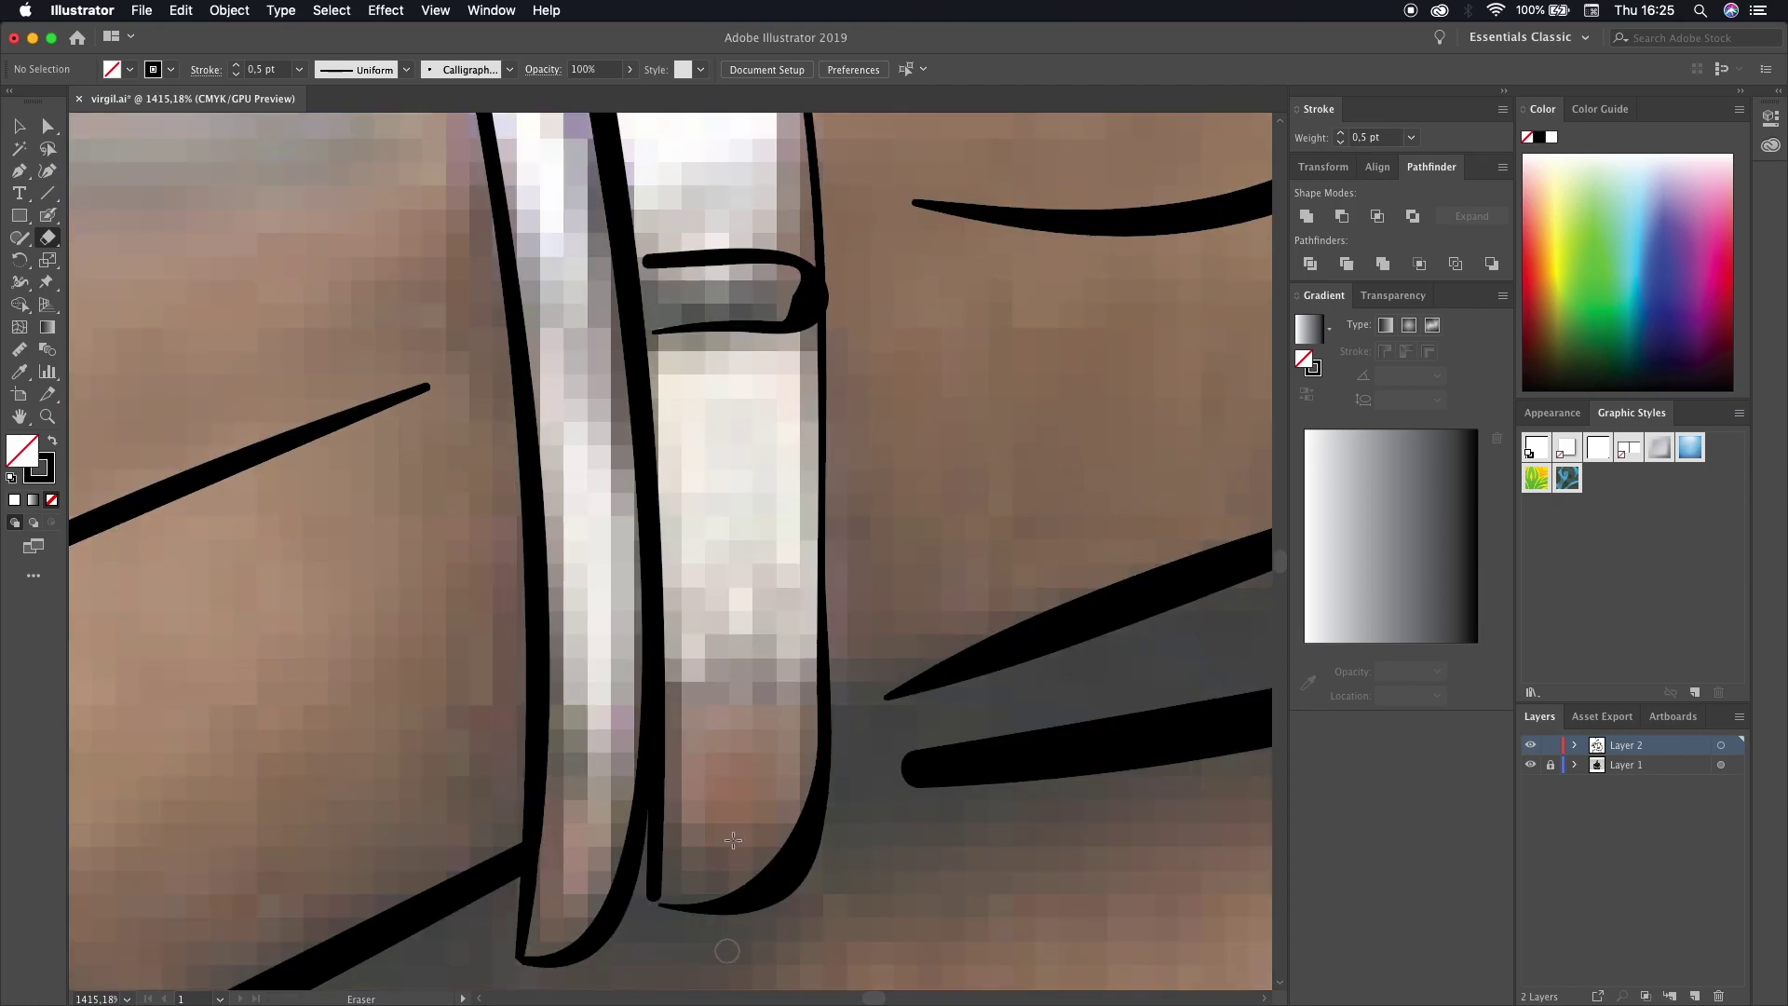
- Erase overshooting ink on the finger outlines and around the OFF lettering
drag(643, 568, 717, 570)
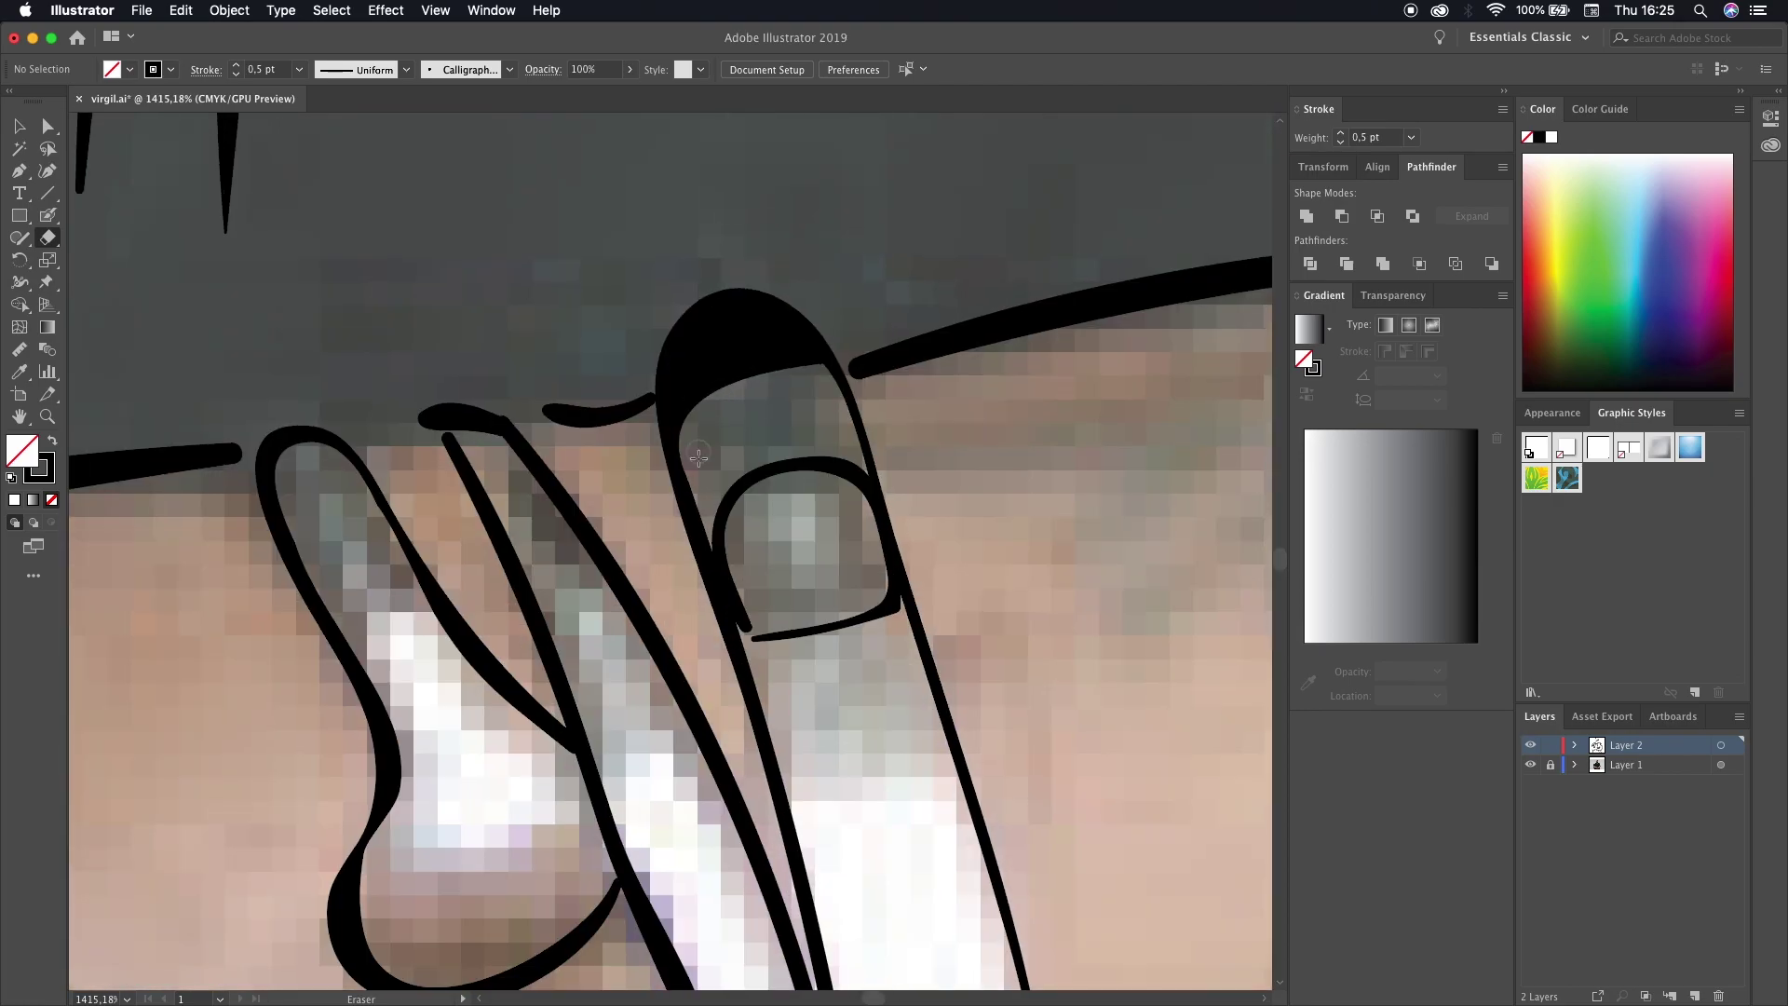
drag(837, 438, 828, 399)
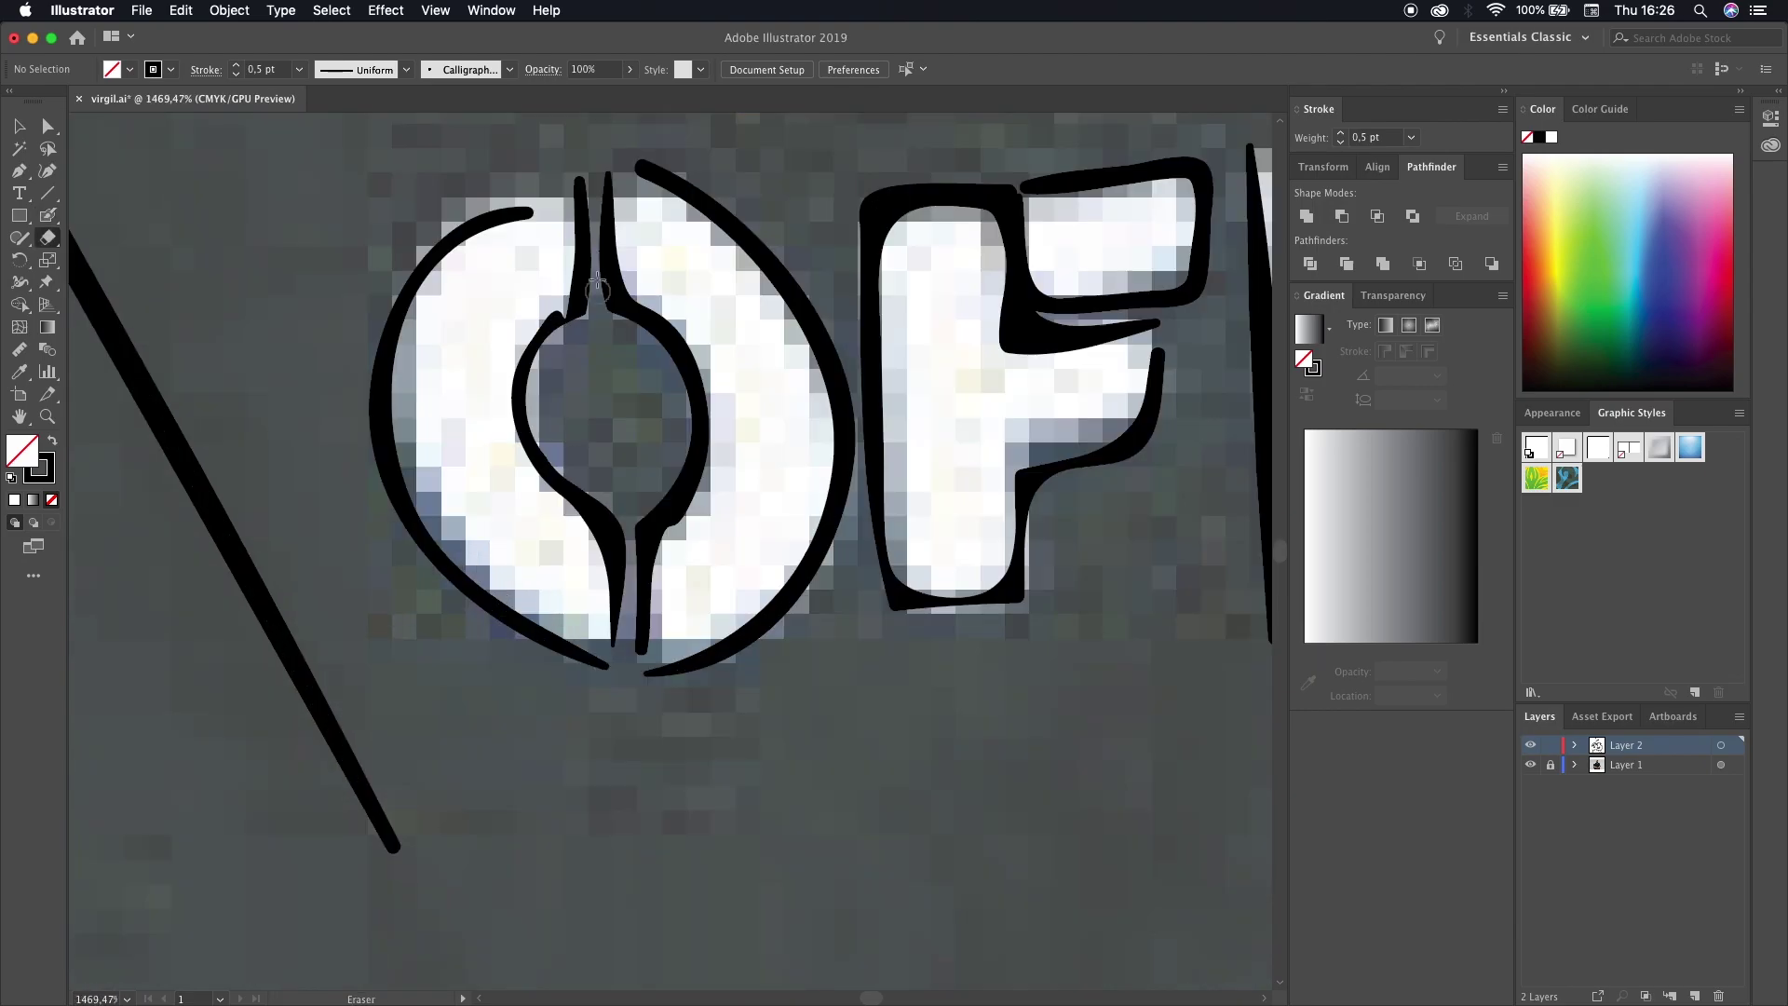
scroll(508, 567, up, 5)
key(shift+e)
drag(840, 841, 916, 843)
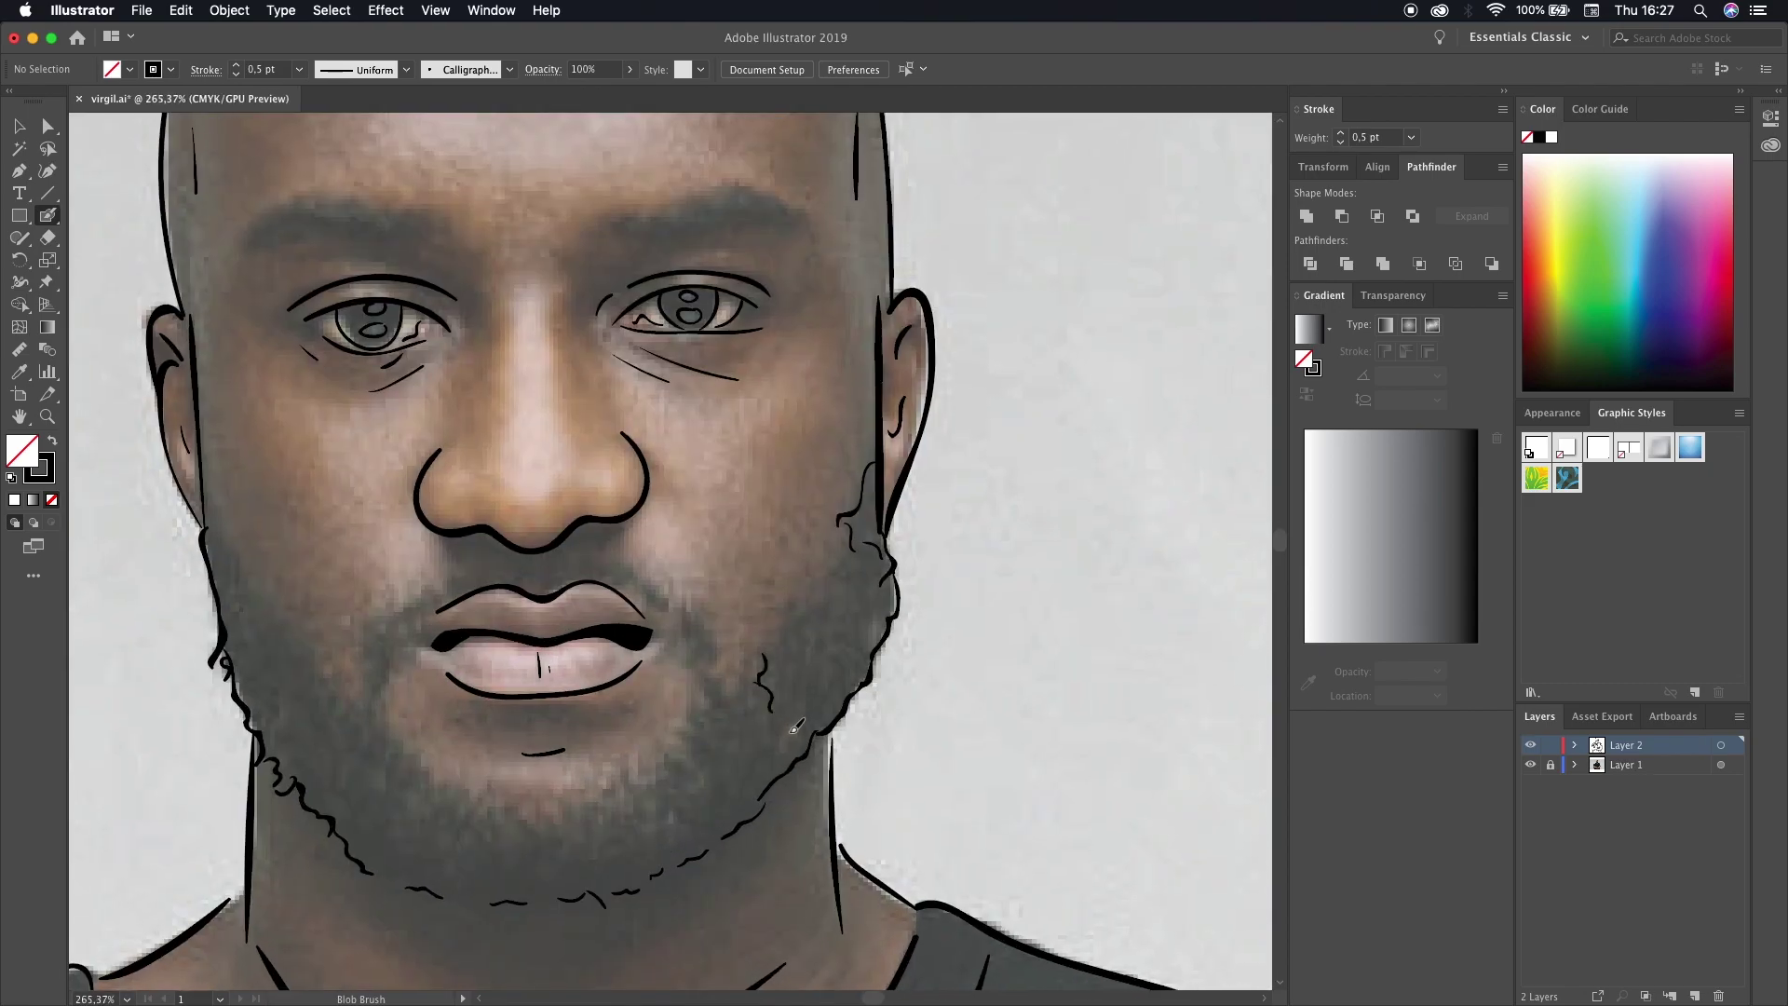
- Add short curly beard strokes over the cheeks, panning across the face
scroll(868, 565, left, 3)
scroll(867, 565, down, 1)
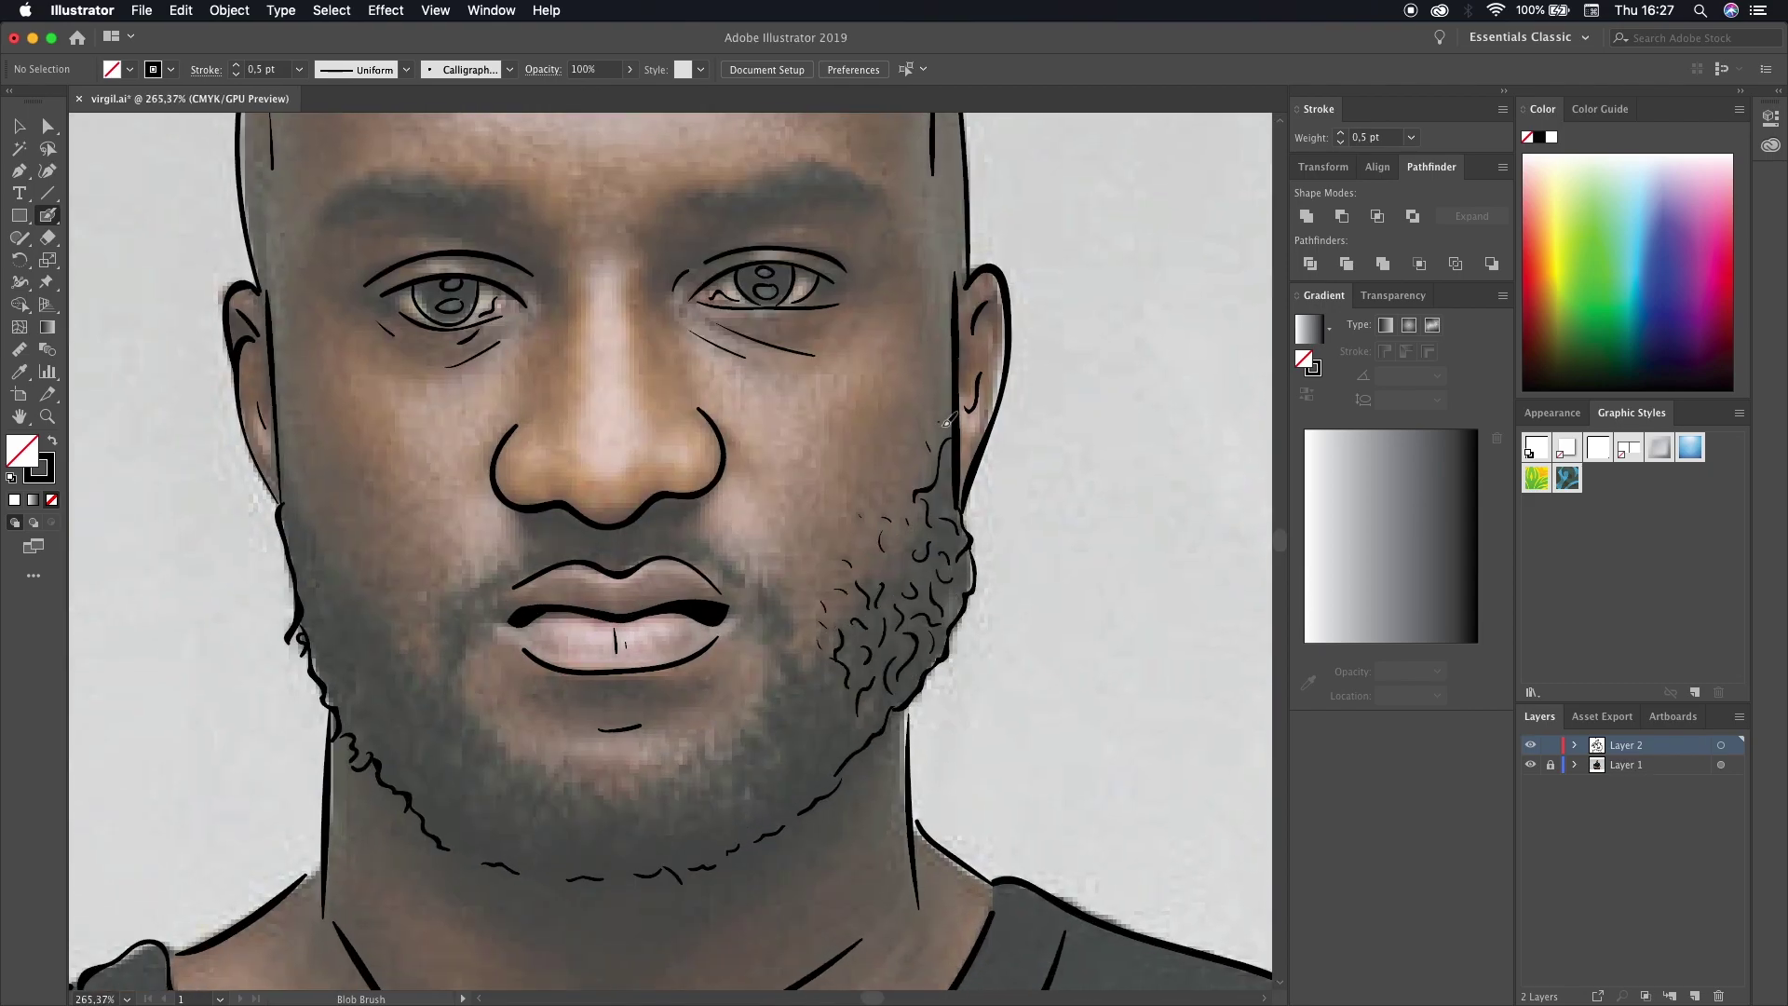
scroll(810, 785, left, 6)
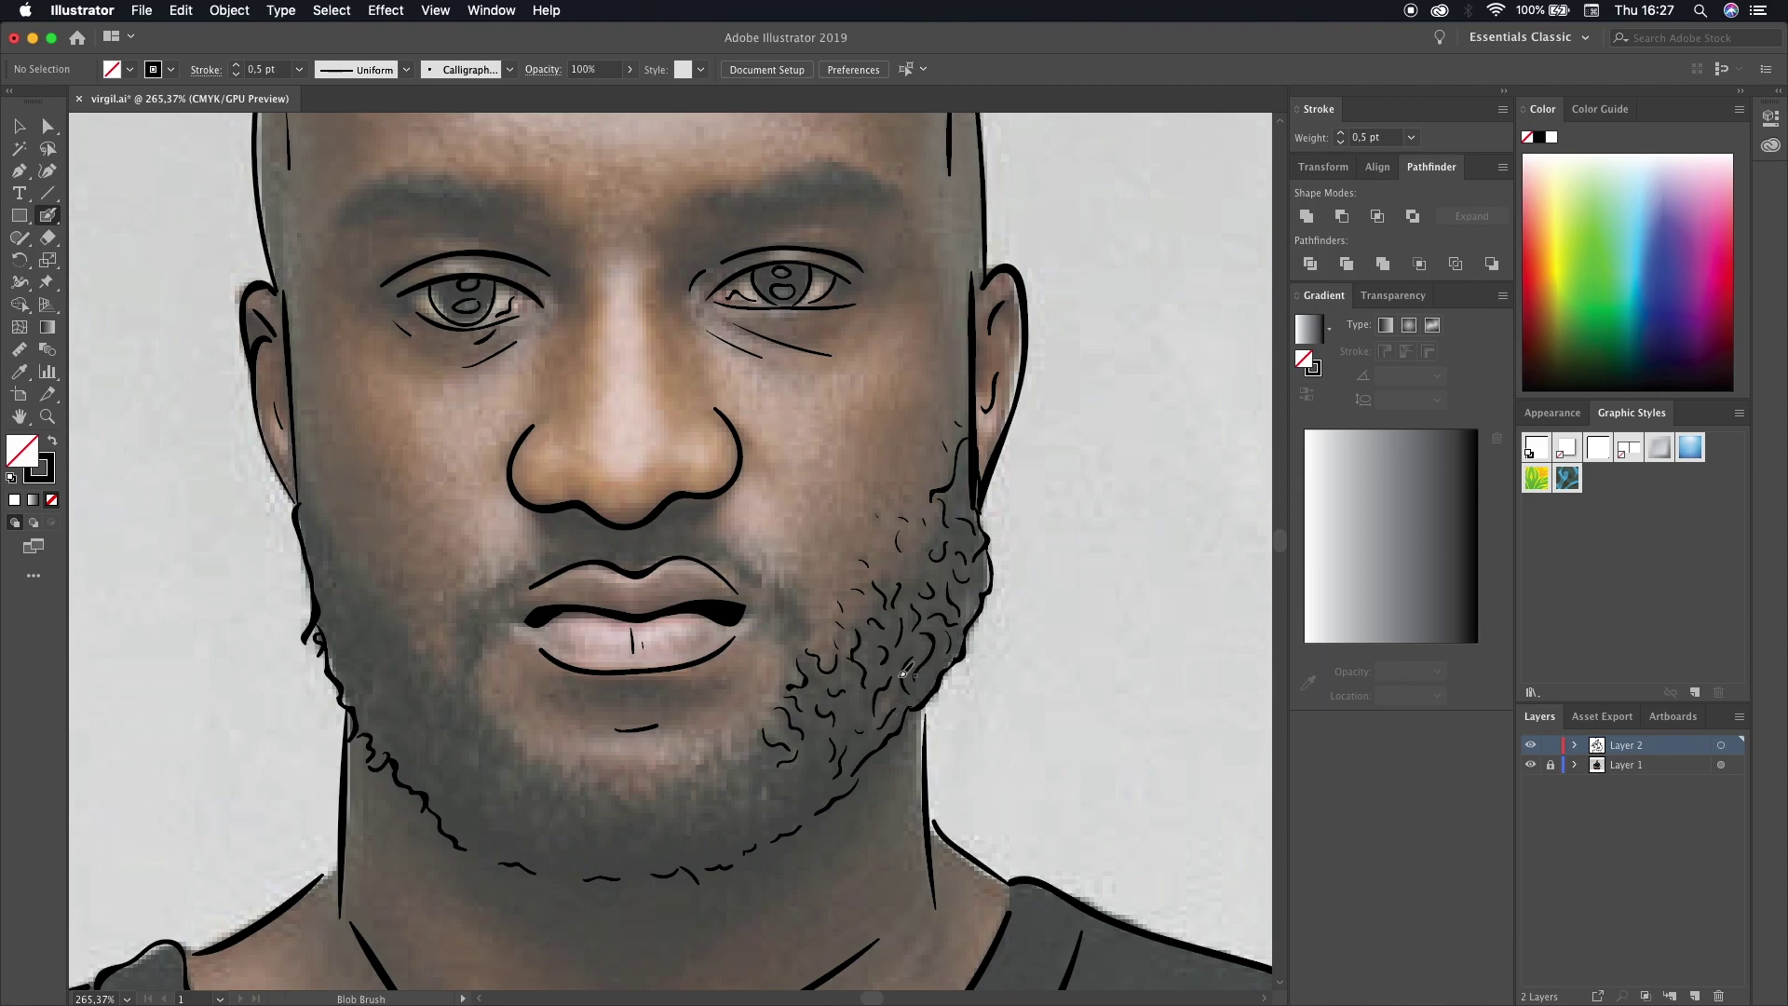
drag(858, 743, 908, 775)
scroll(809, 768, left, 7)
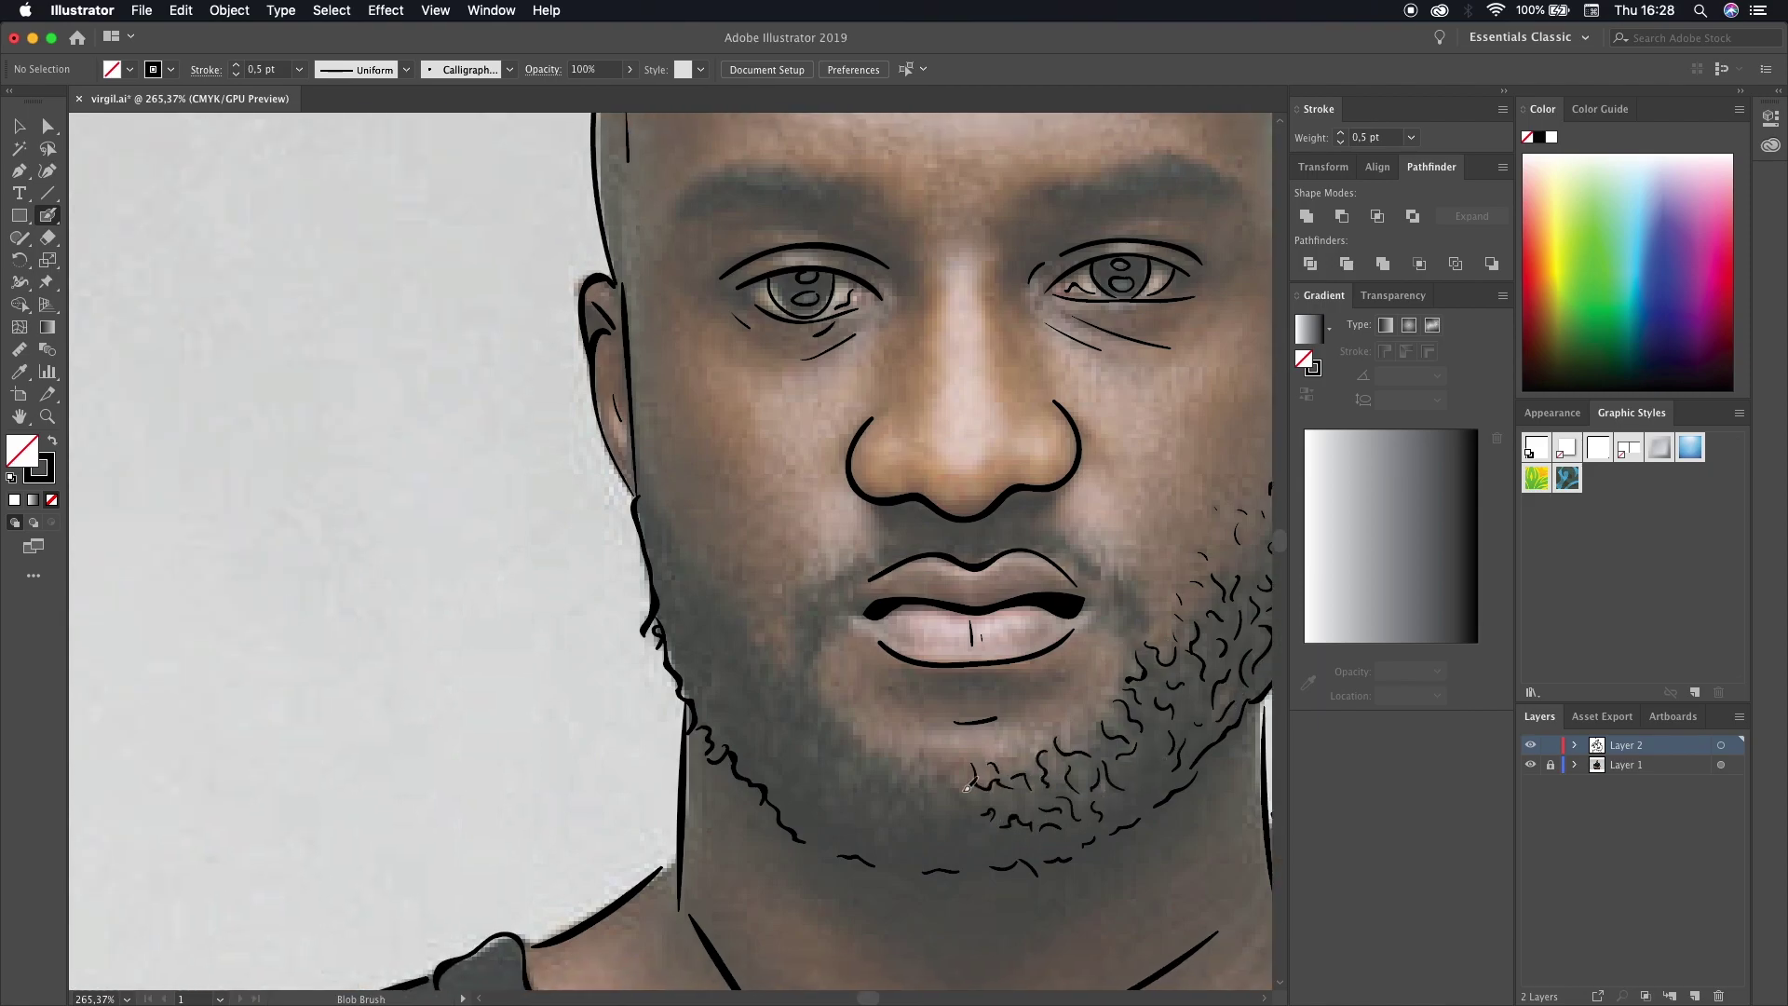
scroll(820, 791, down, 2)
scroll(782, 764, down, 3)
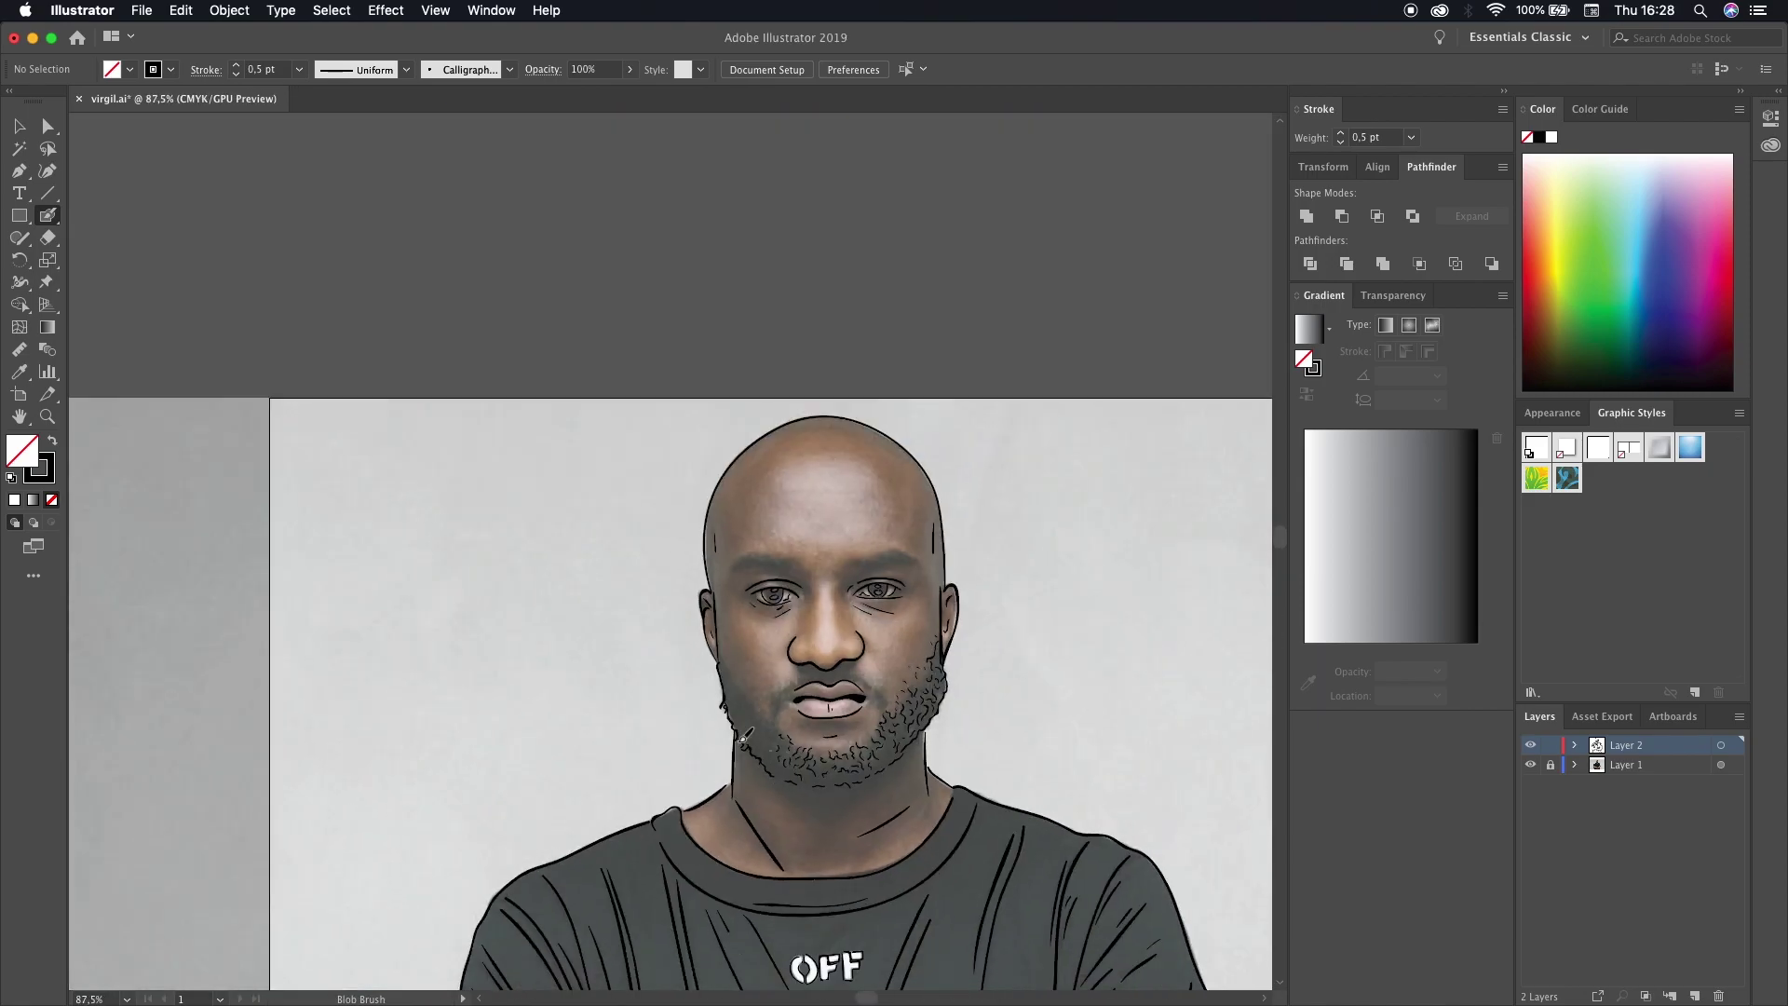
scroll(745, 745, down, 2)
scroll(692, 714, up, 3)
scroll(692, 714, up, 3)
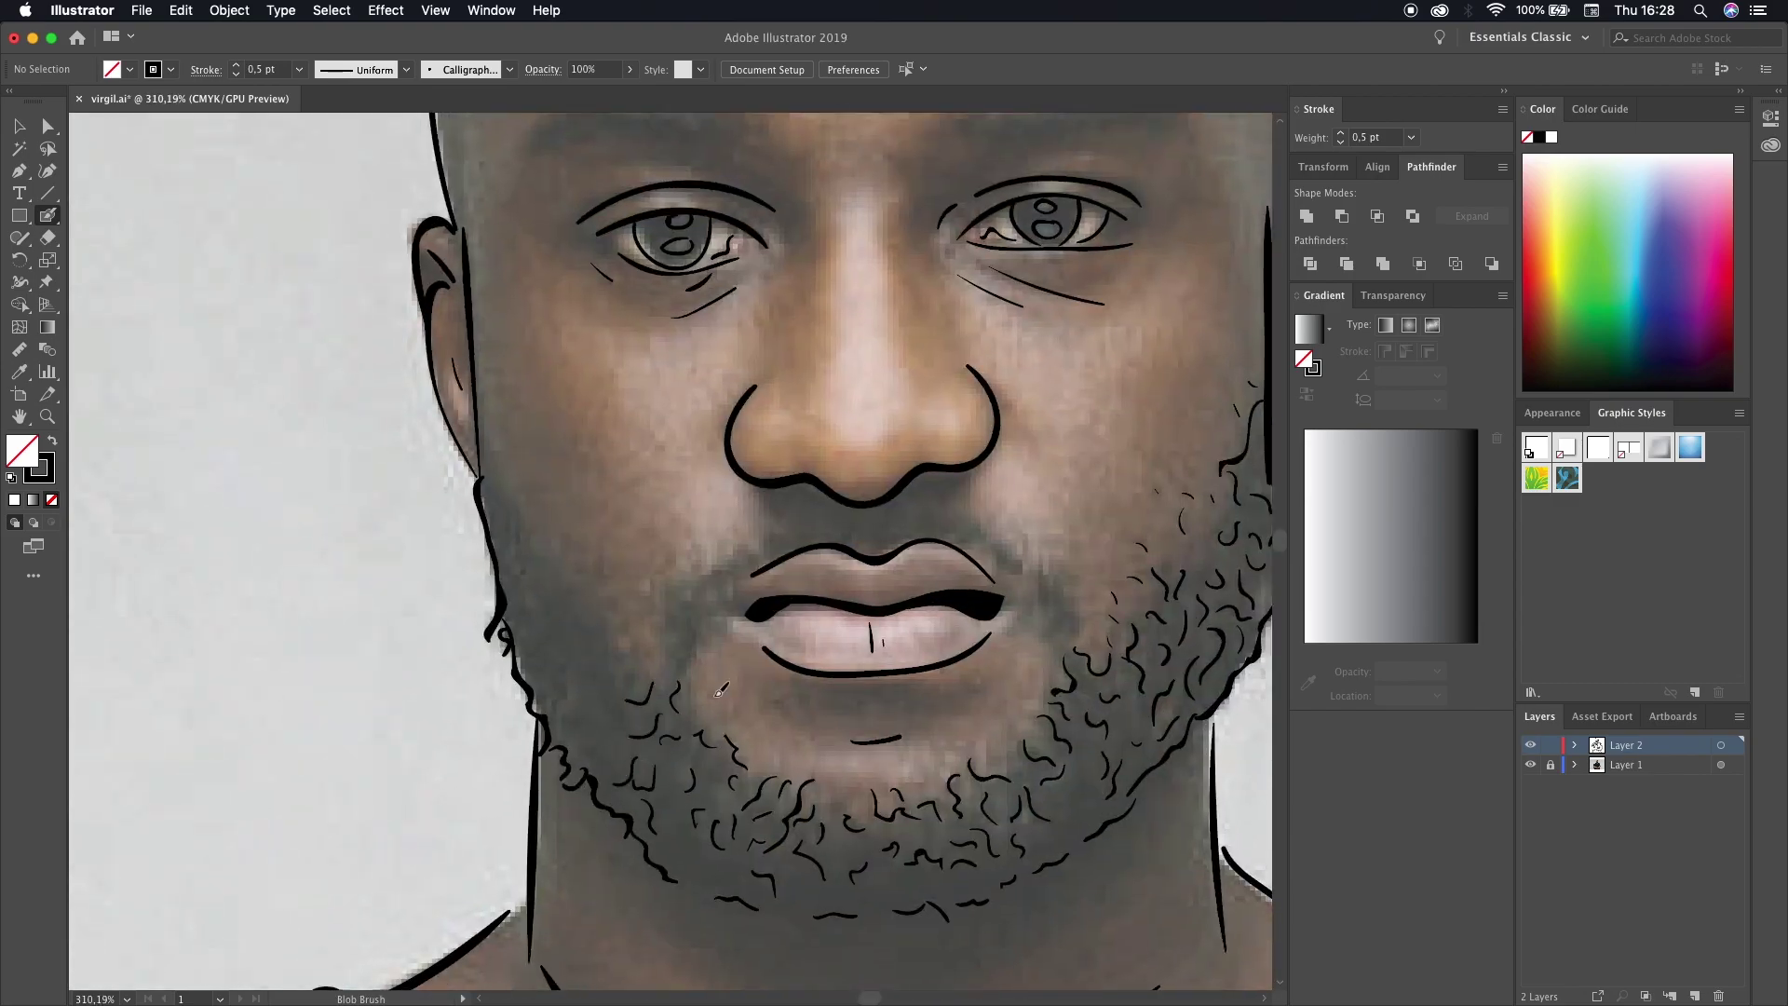
scroll(720, 690, left, 3)
scroll(736, 691, left, 5)
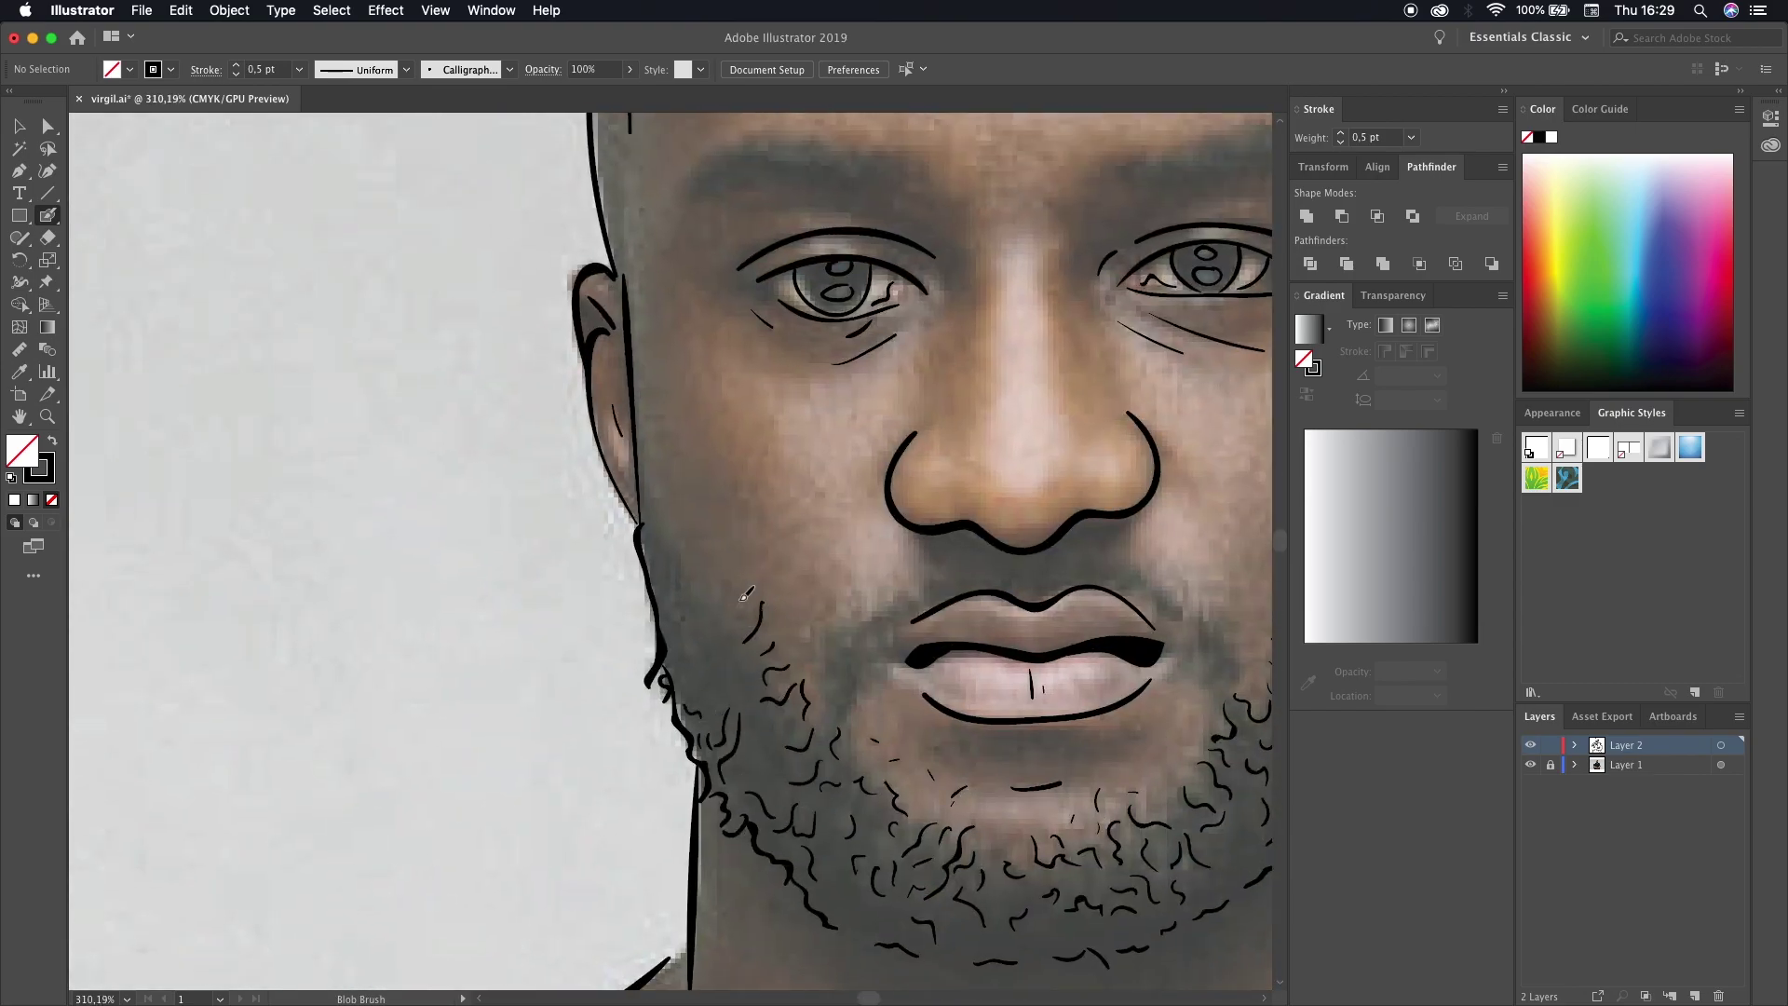
scroll(681, 572, down, 2)
scroll(708, 582, down, 3)
- Add short hair strokes to the eyebrow, then zoom out over the whole figure
scroll(745, 596, up, 4)
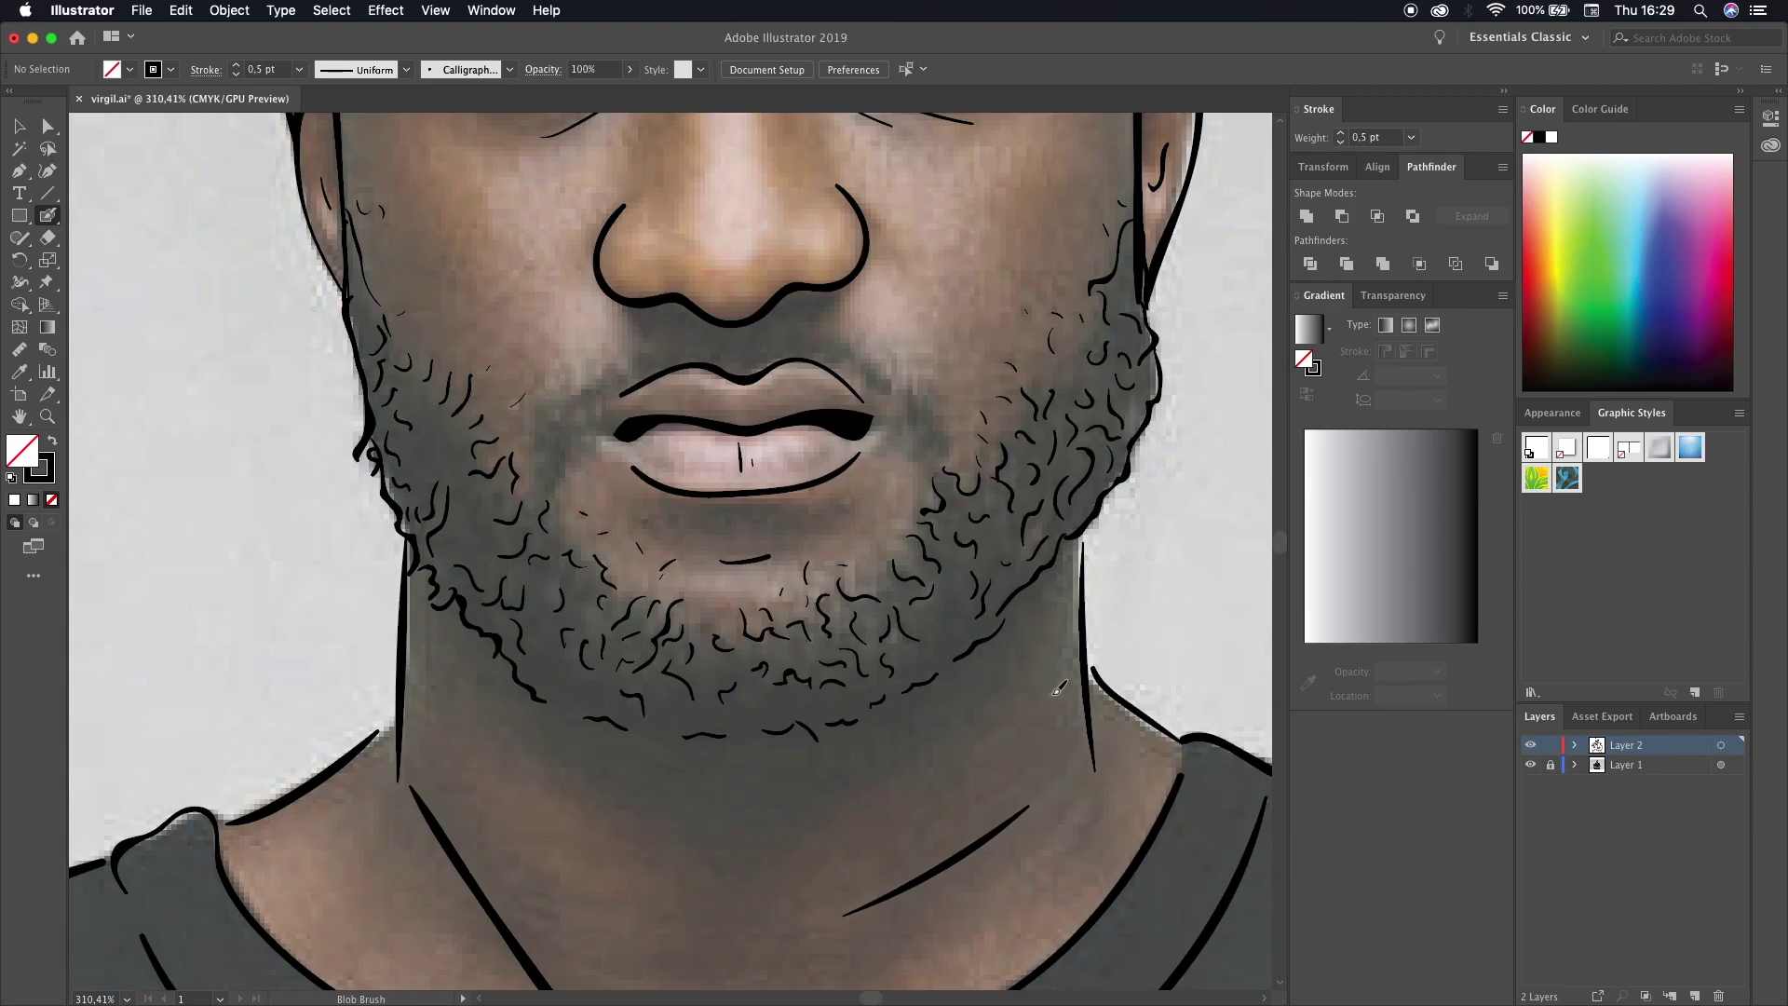
scroll(759, 598, up, 1)
scroll(798, 584, up, 5)
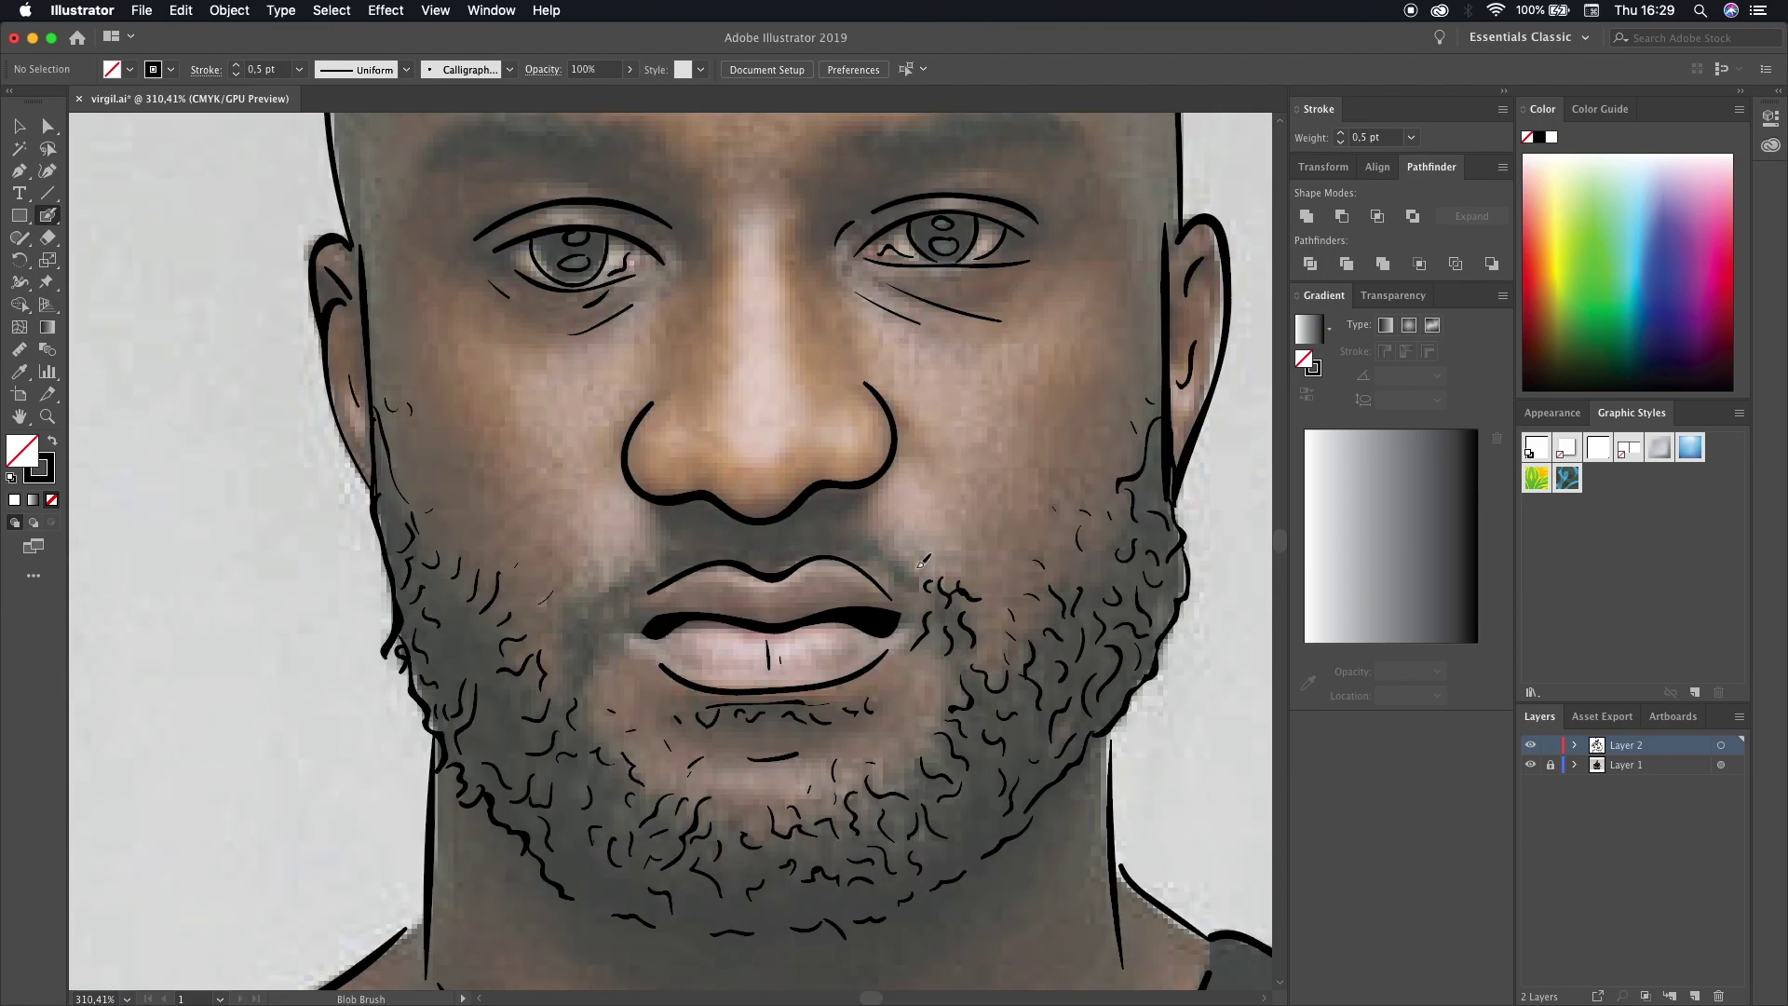
scroll(605, 643, down, 4)
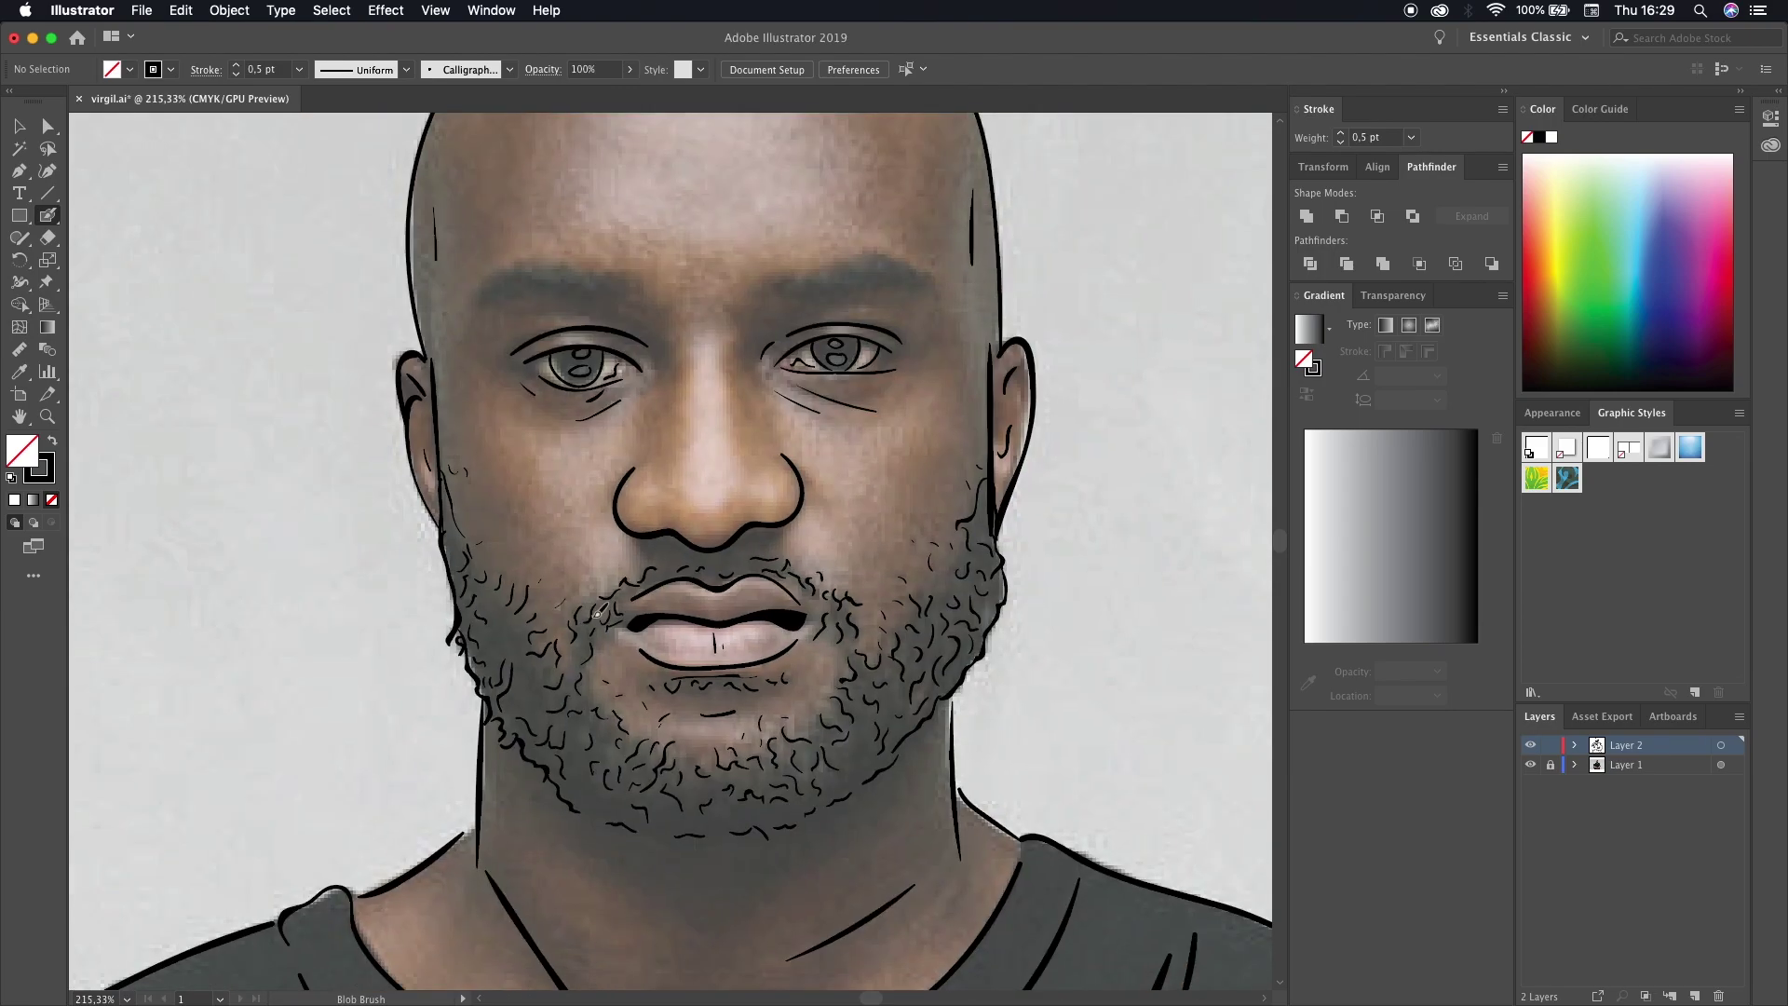
scroll(652, 651, up, 1)
scroll(708, 661, up, 2)
scroll(760, 669, down, 2)
scroll(761, 669, up, 3)
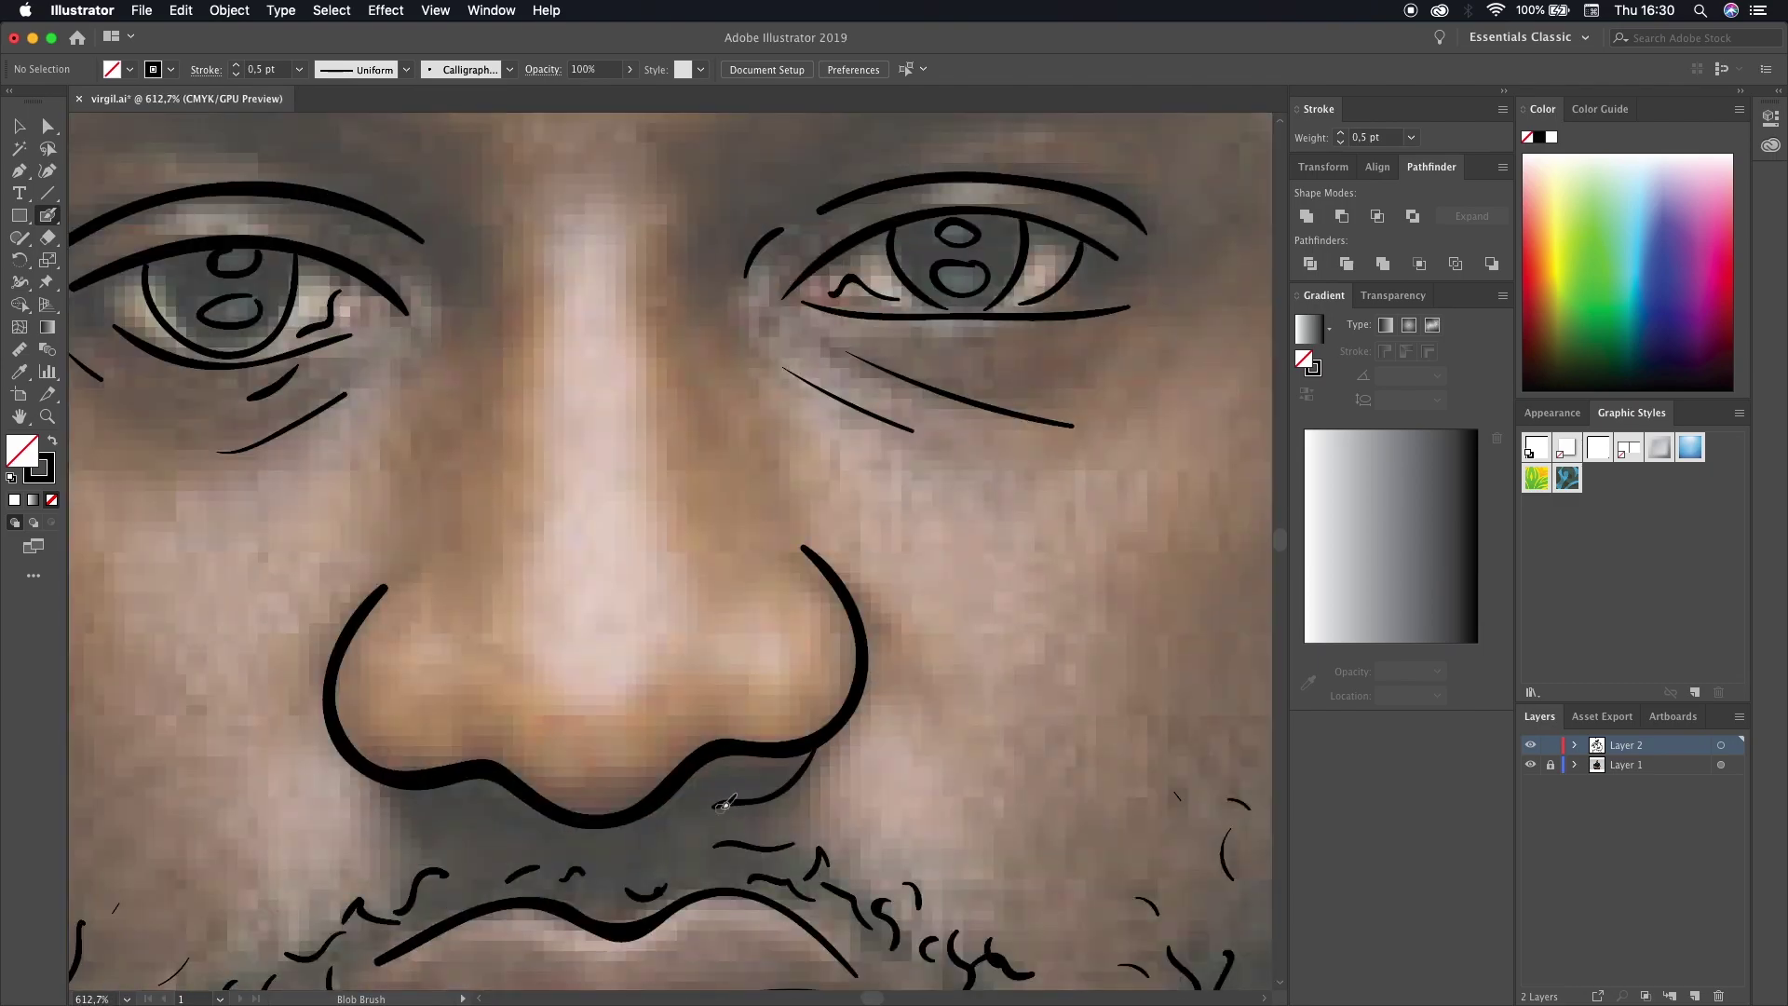
scroll(761, 668, down, 1)
scroll(782, 662, up, 3)
drag(726, 657, 792, 657)
scroll(900, 626, left, 4)
scroll(838, 643, down, 2)
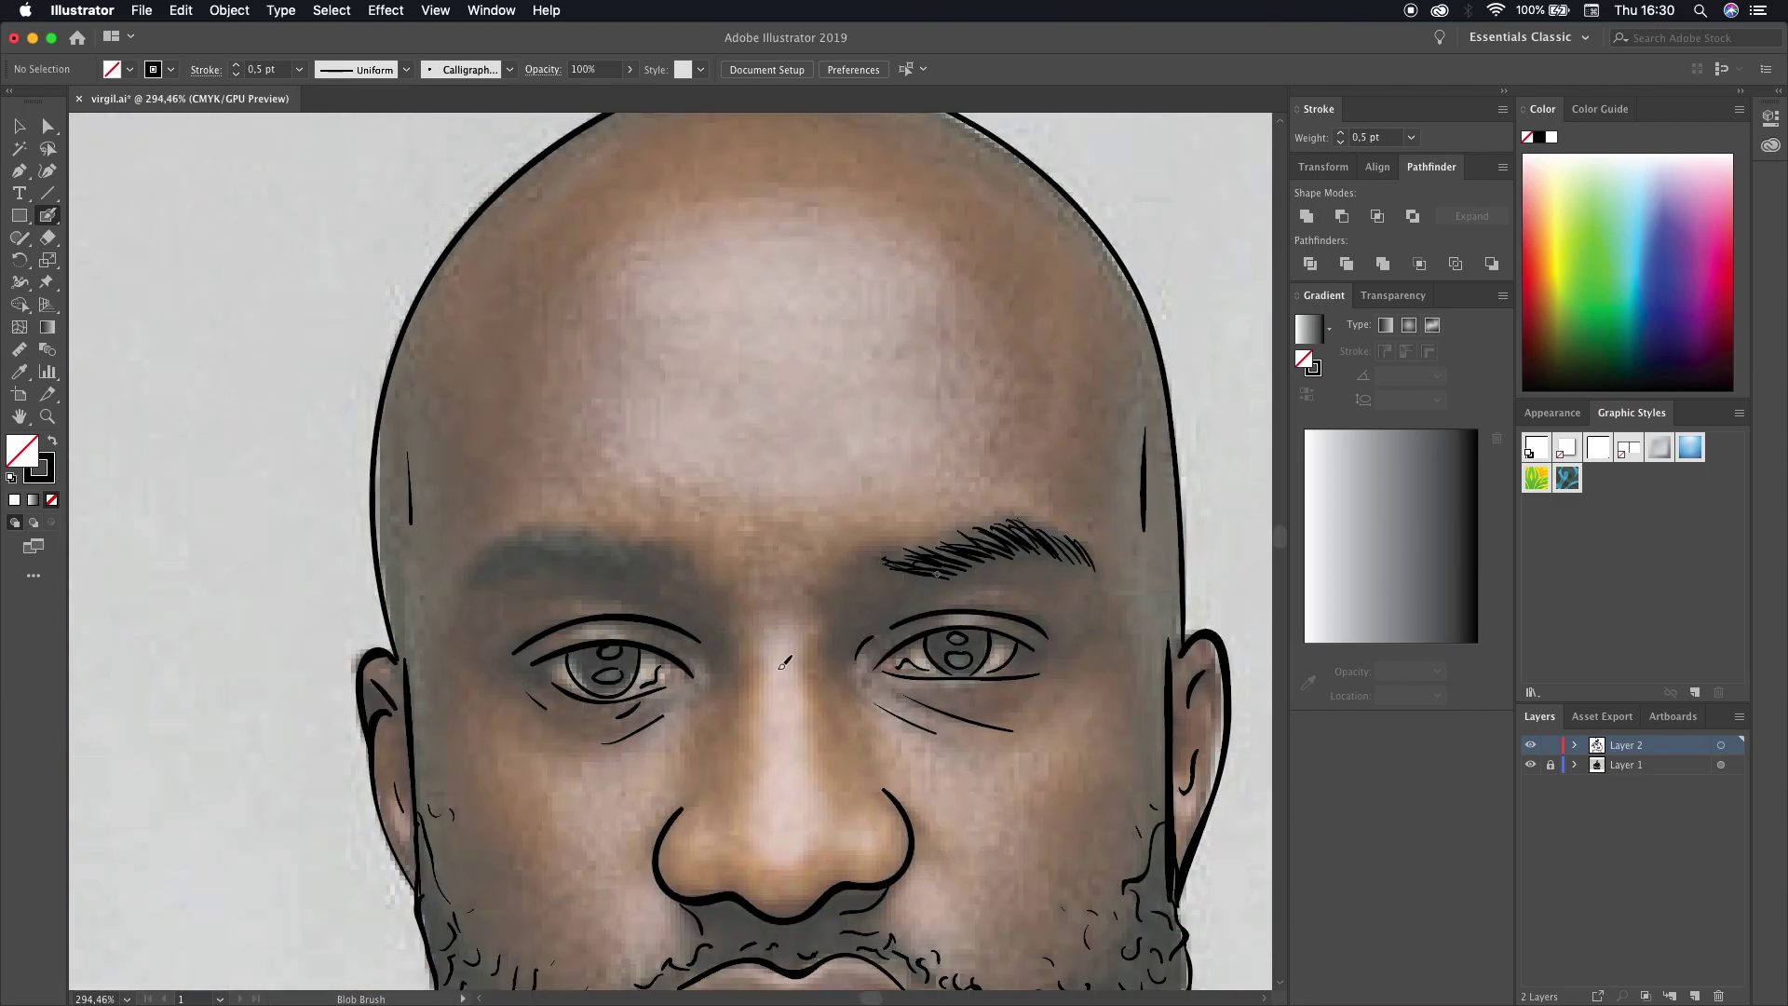
scroll(655, 561, down, 3)
scroll(708, 466, down, 2)
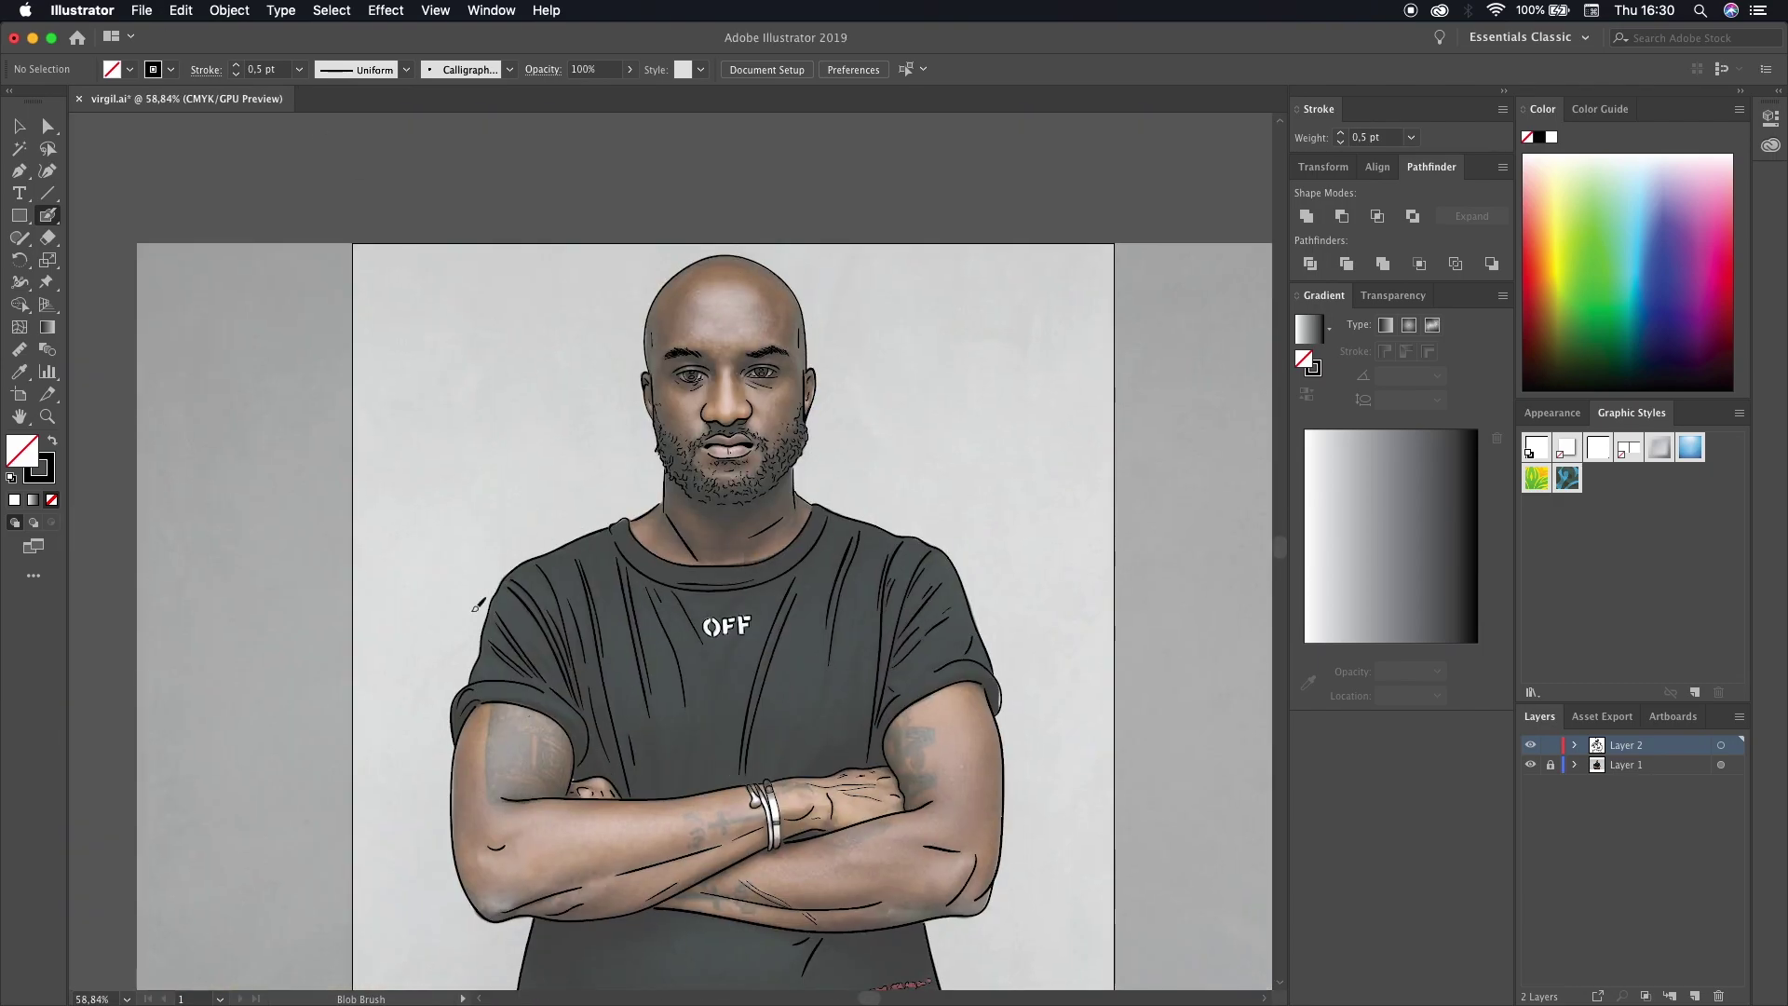
- Hide the reference photo and paint dark red into the right hook, middle loop and left hook letters
click(1530, 764)
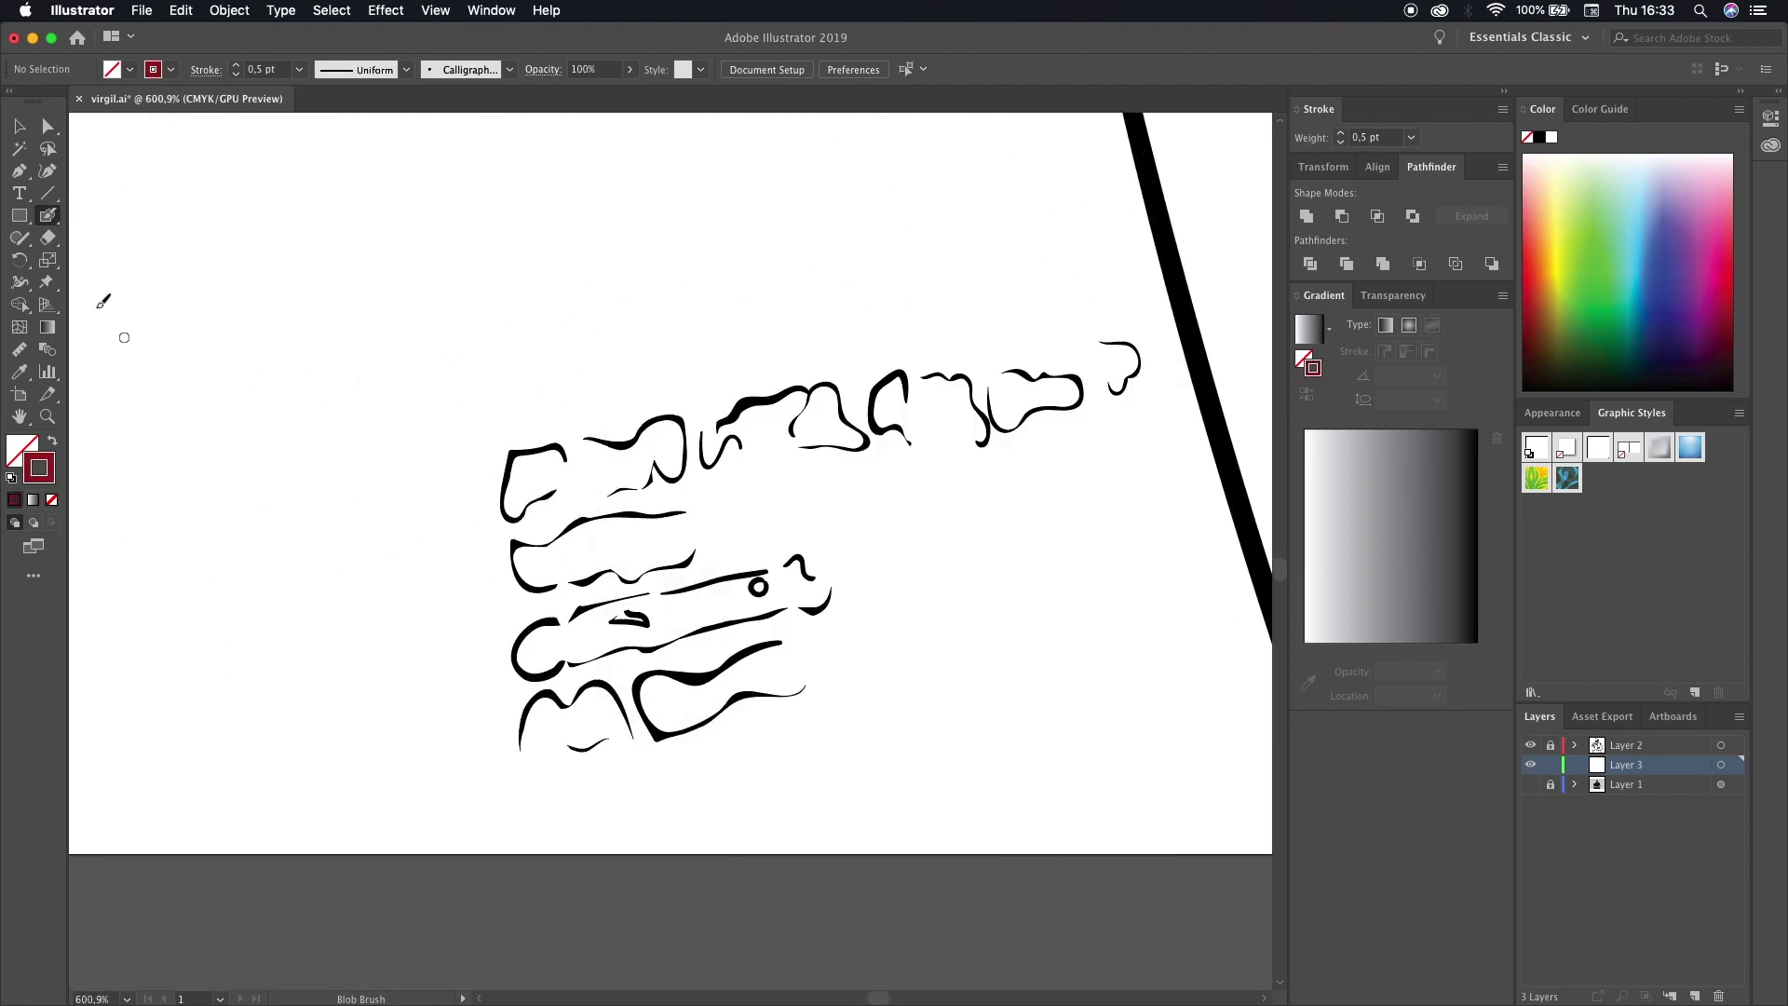
drag(969, 596, 946, 571)
mouse_move(828, 685)
mouse_down()
mouse_move(841, 669)
mouse_move(707, 671)
mouse_move(690, 587)
mouse_up()
scroll(735, 614, left, 3)
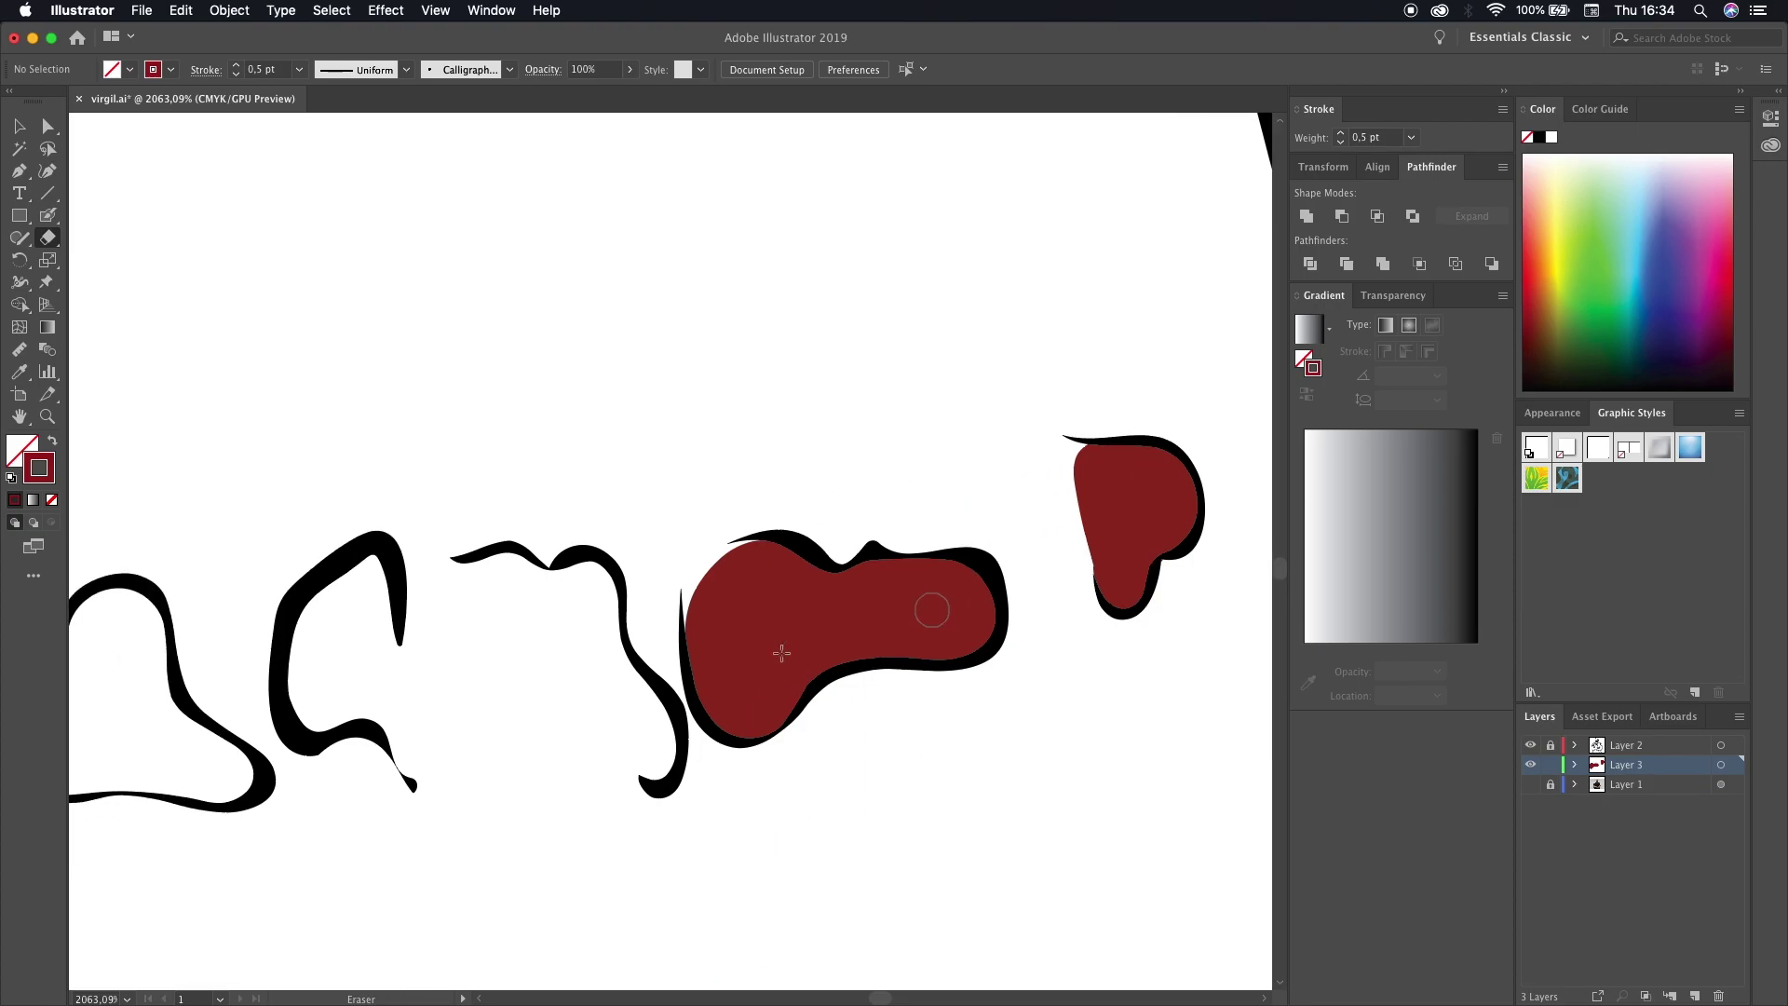
mouse_move(359, 568)
mouse_down()
mouse_move(413, 745)
mouse_move(335, 651)
mouse_up()
mouse_move(661, 764)
mouse_down()
mouse_move(456, 559)
mouse_move(605, 707)
mouse_up()
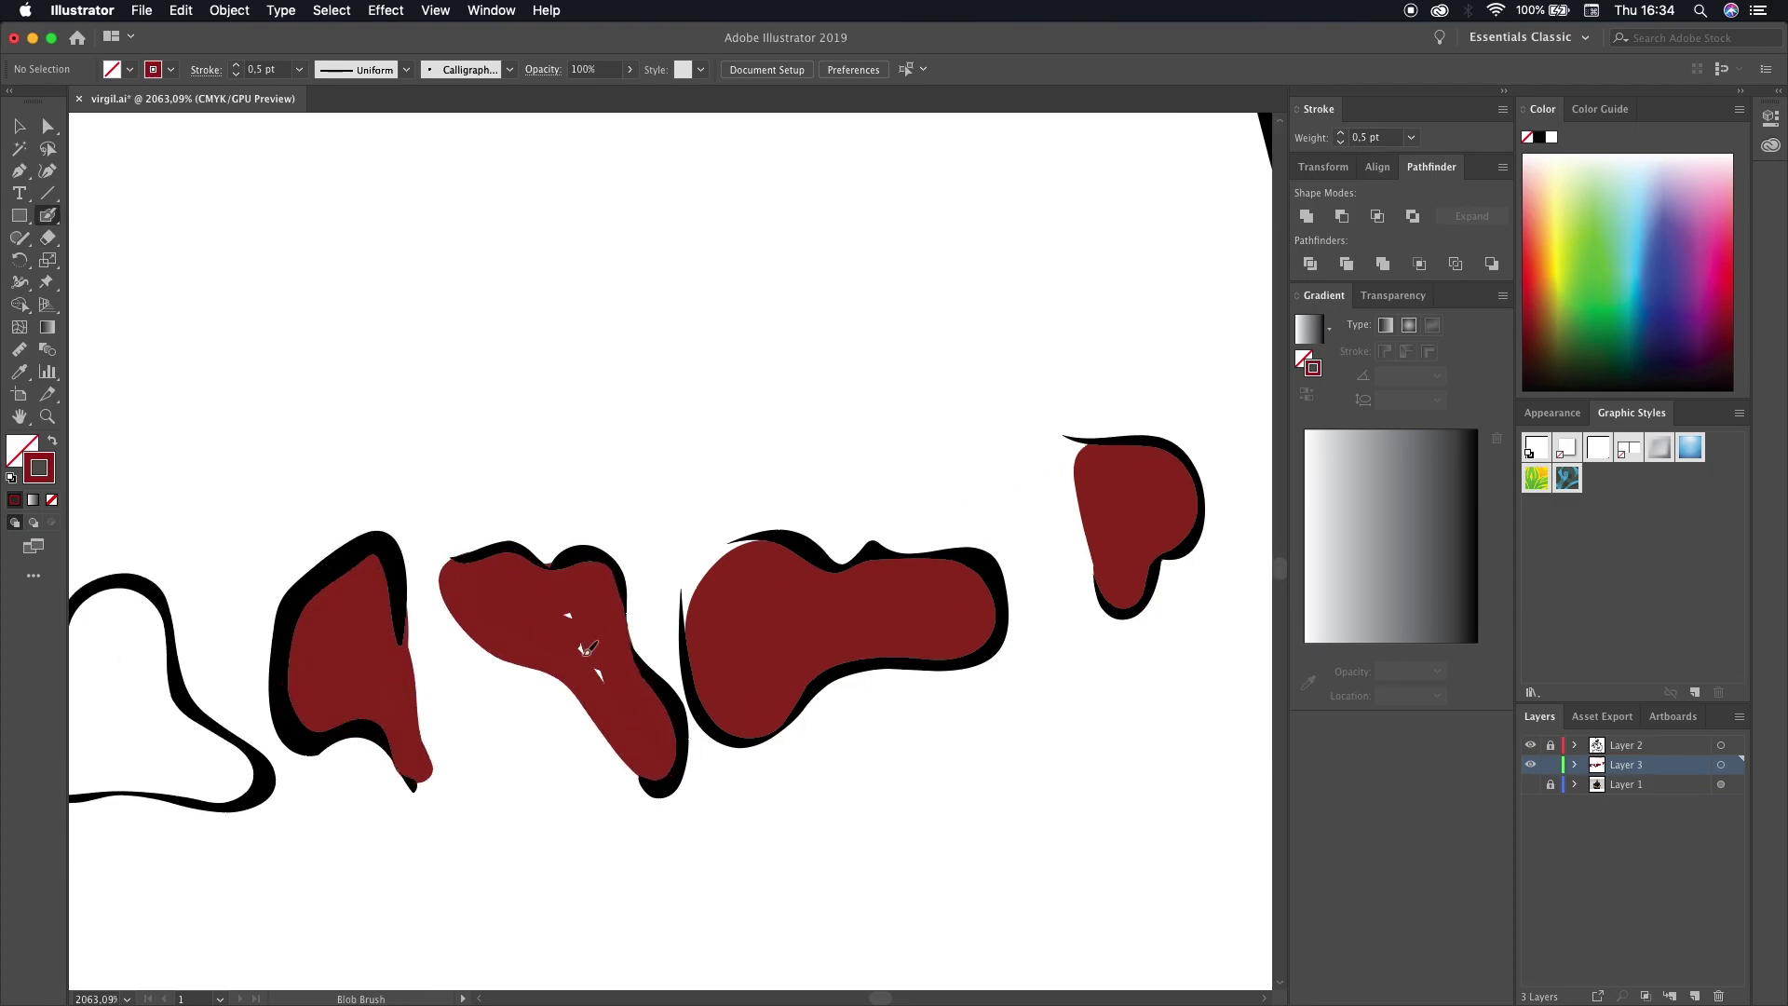
- Erase red overspill past the left hook, then fill the left shape's outline and interior red
key(shift+e)
drag(400, 633, 428, 770)
scroll(443, 725, left, 5)
key(shift+b)
drag(522, 549, 528, 577)
drag(517, 559, 130, 810)
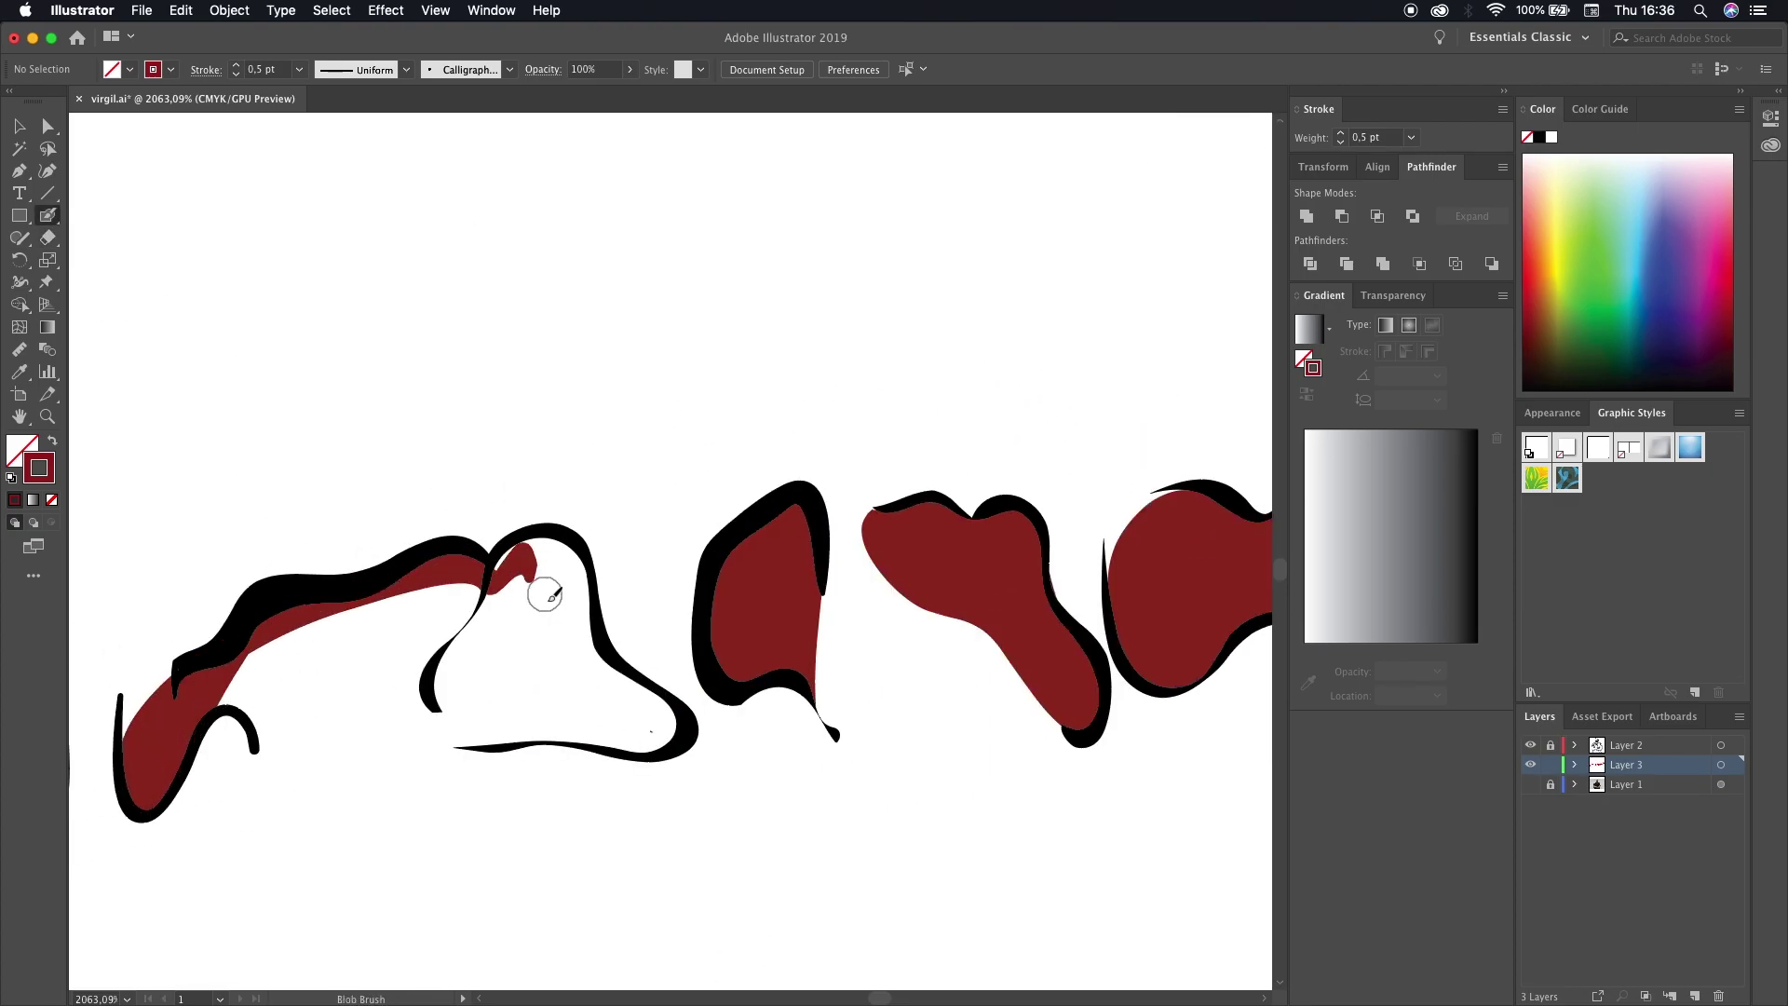
drag(485, 684, 514, 700)
mouse_move(670, 736)
mouse_down()
mouse_move(337, 731)
mouse_move(521, 577)
mouse_move(652, 717)
mouse_up()
mouse_move(605, 652)
mouse_down()
mouse_move(438, 689)
mouse_move(270, 791)
mouse_move(401, 652)
mouse_up()
- Fill the middle and lower letter outlines red, trimming fill that spills past the outline
scroll(511, 483, left, 10)
mouse_move(828, 643)
mouse_down()
mouse_move(558, 558)
mouse_move(808, 649)
mouse_move(671, 670)
mouse_up()
drag(791, 531, 749, 668)
key(shift+e)
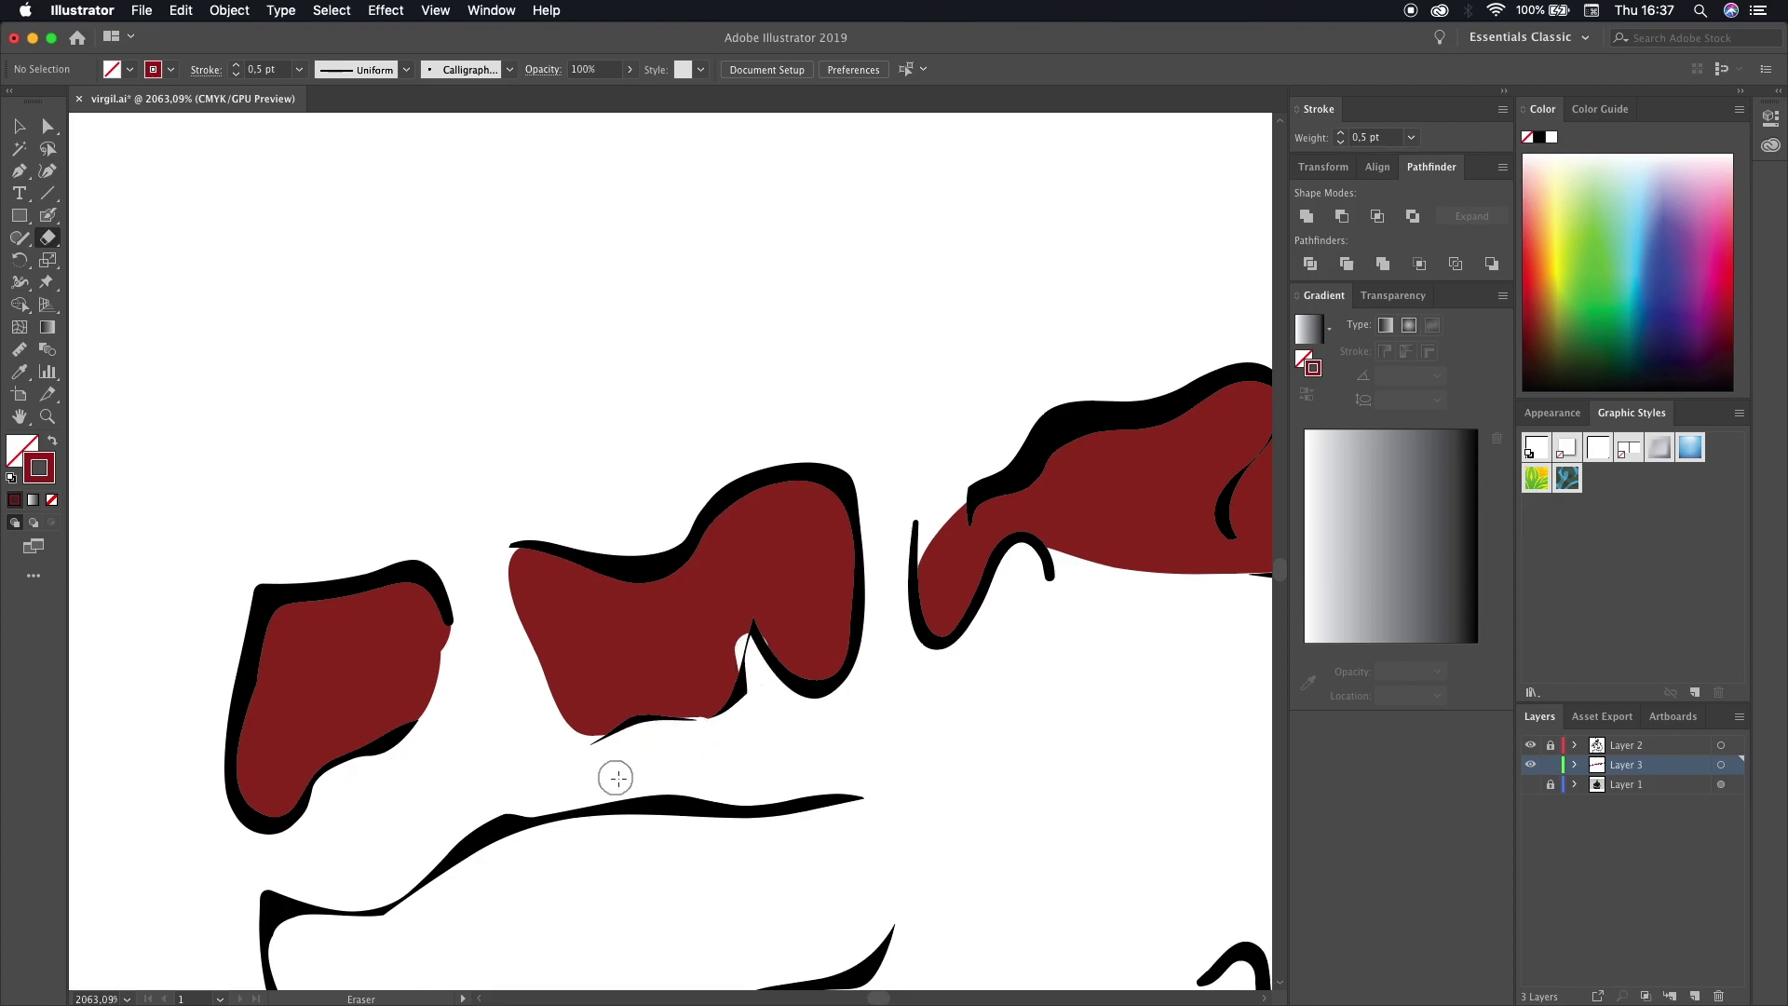
scroll(729, 686, down, 5)
mouse_move(570, 593)
mouse_down()
mouse_move(257, 708)
mouse_move(518, 764)
mouse_move(616, 558)
mouse_move(326, 708)
mouse_move(792, 651)
mouse_move(373, 745)
mouse_move(726, 670)
mouse_up()
key(shift+e)
drag(810, 554, 739, 769)
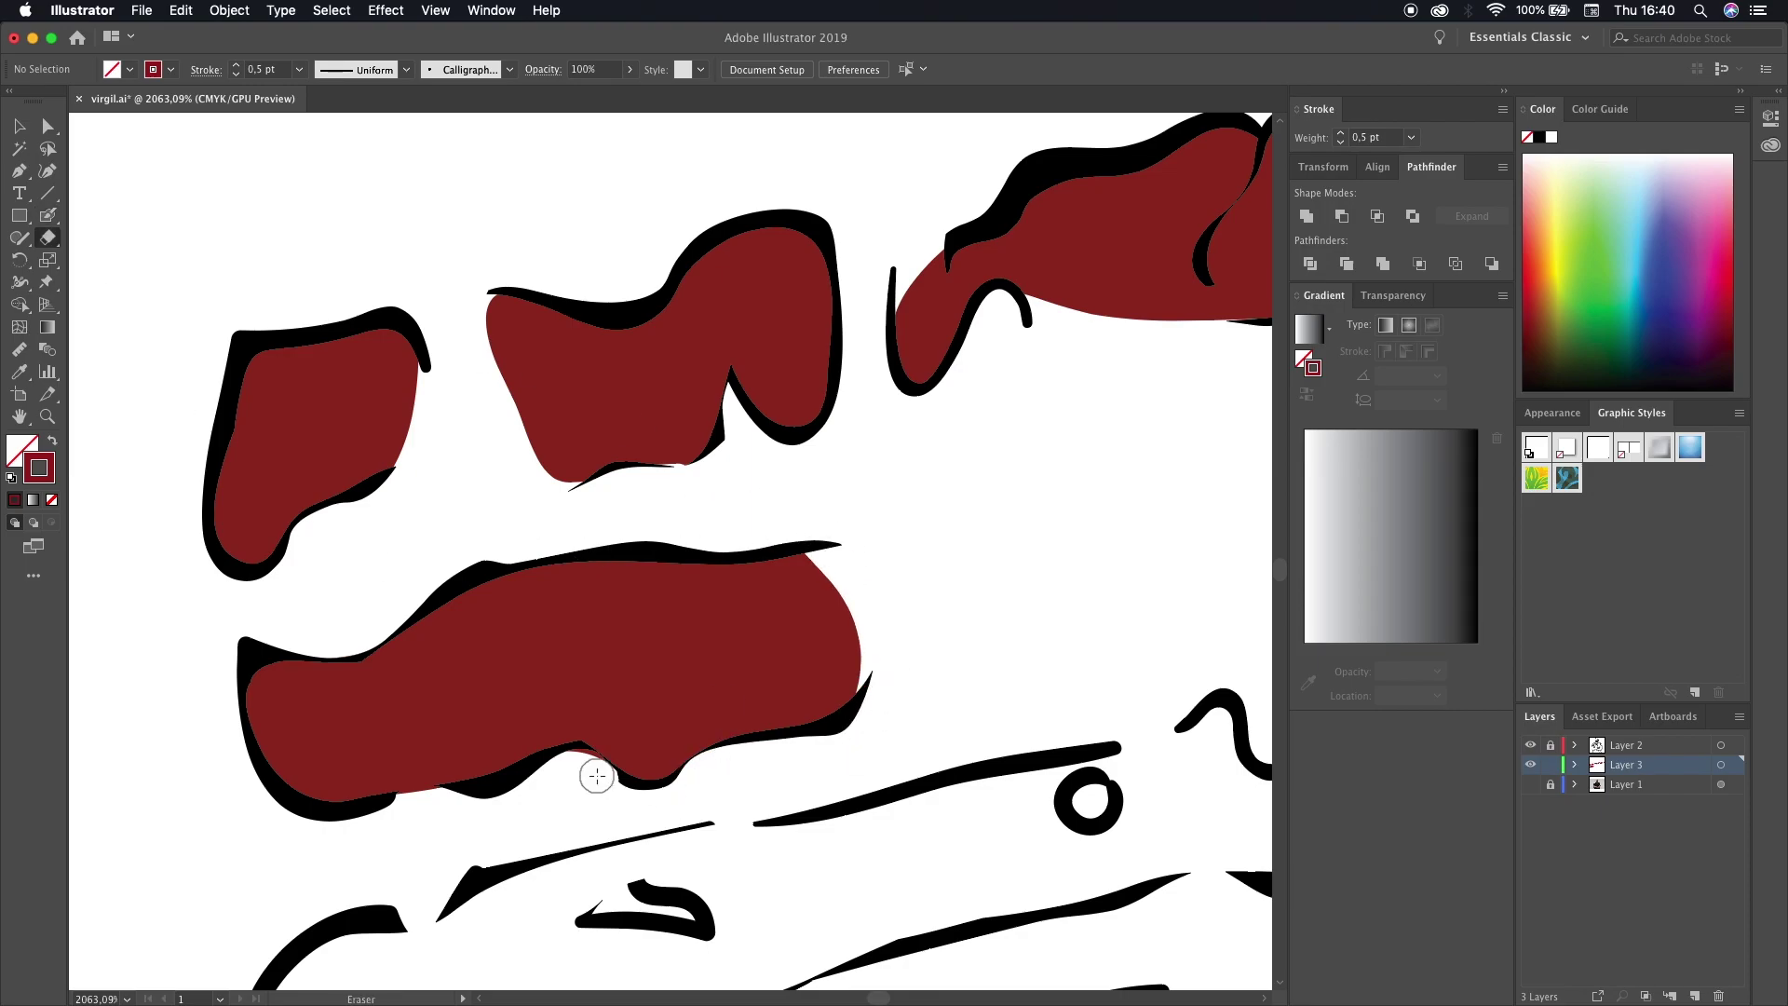
- Fill the lower curved shape and lower-left loop with dark red, trimming overspilling edges
key(shift+b)
scroll(350, 637, down, 5)
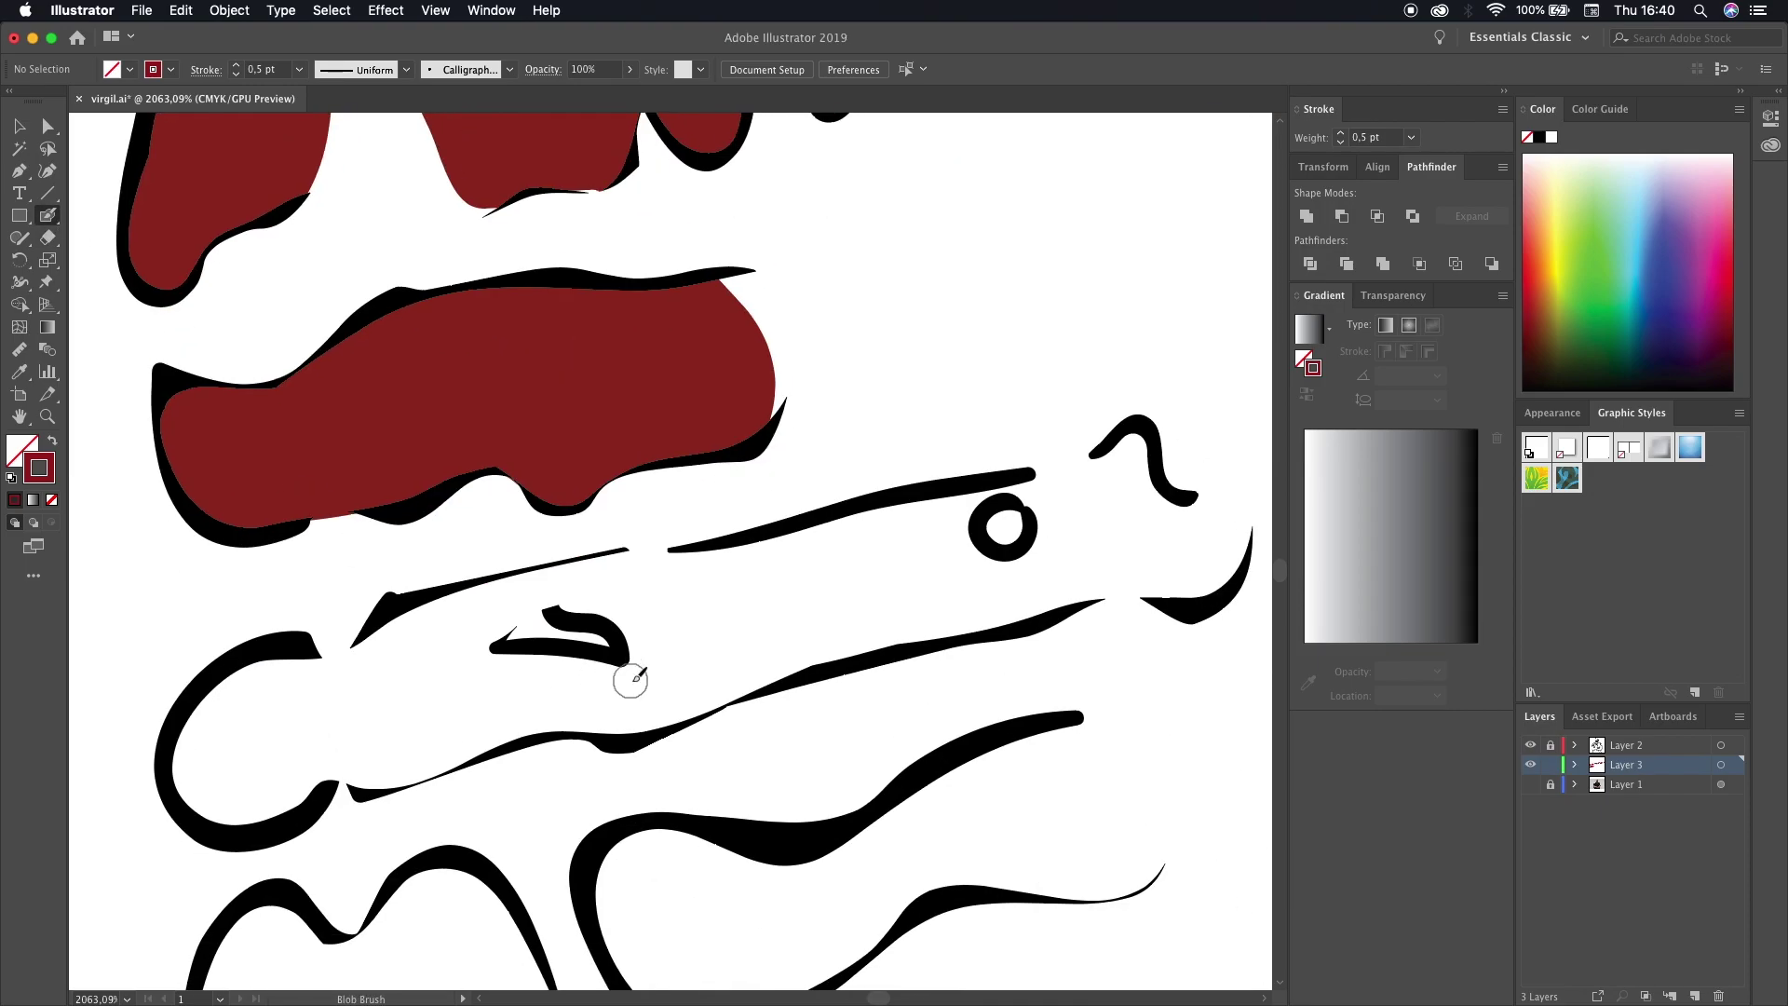
mouse_move(627, 679)
mouse_down()
mouse_move(487, 670)
mouse_move(319, 751)
mouse_move(570, 720)
mouse_move(1202, 586)
mouse_move(772, 531)
mouse_move(242, 745)
mouse_move(580, 587)
mouse_move(484, 735)
mouse_move(419, 778)
mouse_move(652, 698)
mouse_move(1044, 492)
mouse_move(606, 577)
mouse_move(1052, 559)
mouse_move(671, 642)
mouse_up()
key(shift+e)
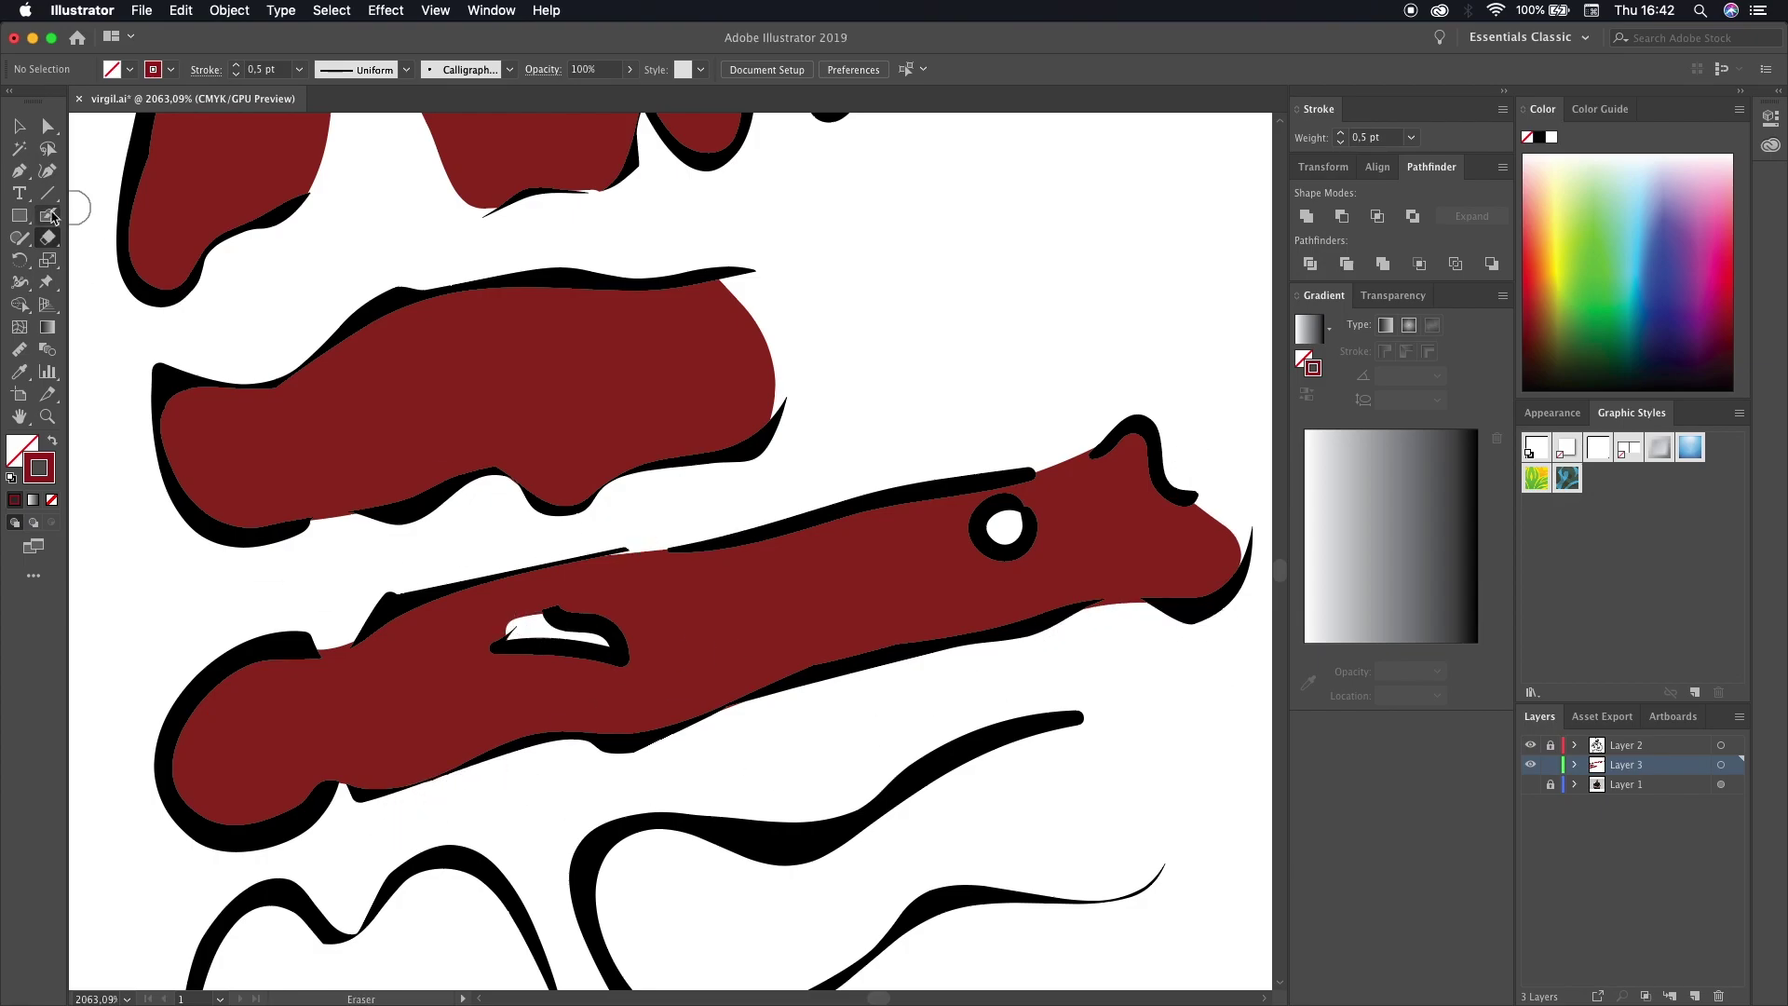
scroll(566, 587, down, 5)
mouse_move(600, 624)
mouse_down()
mouse_move(480, 617)
mouse_move(959, 658)
mouse_move(484, 726)
mouse_move(726, 649)
mouse_move(906, 670)
mouse_move(990, 578)
mouse_up()
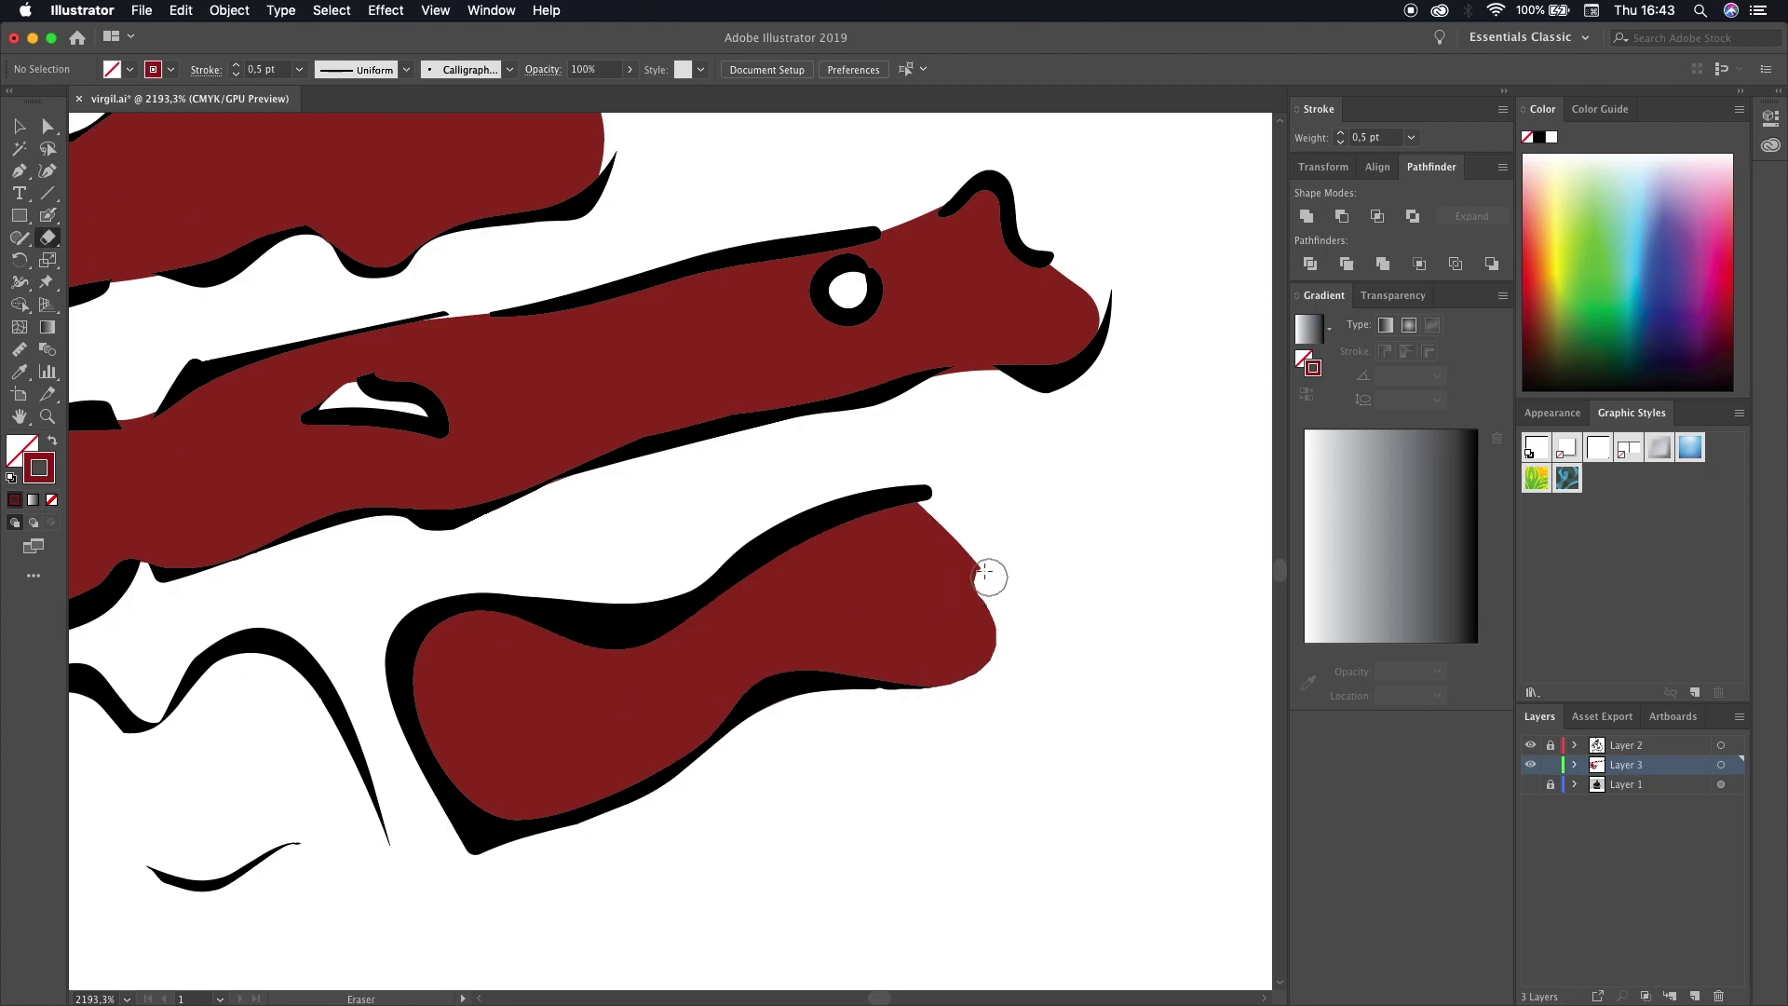
scroll(990, 578, left, 10)
key(shift+b)
mouse_move(876, 754)
mouse_down()
mouse_move(843, 689)
mouse_move(587, 633)
mouse_move(731, 801)
mouse_move(651, 708)
mouse_move(595, 717)
mouse_up()
key(shift+e)
drag(894, 735, 791, 792)
drag(680, 819, 508, 717)
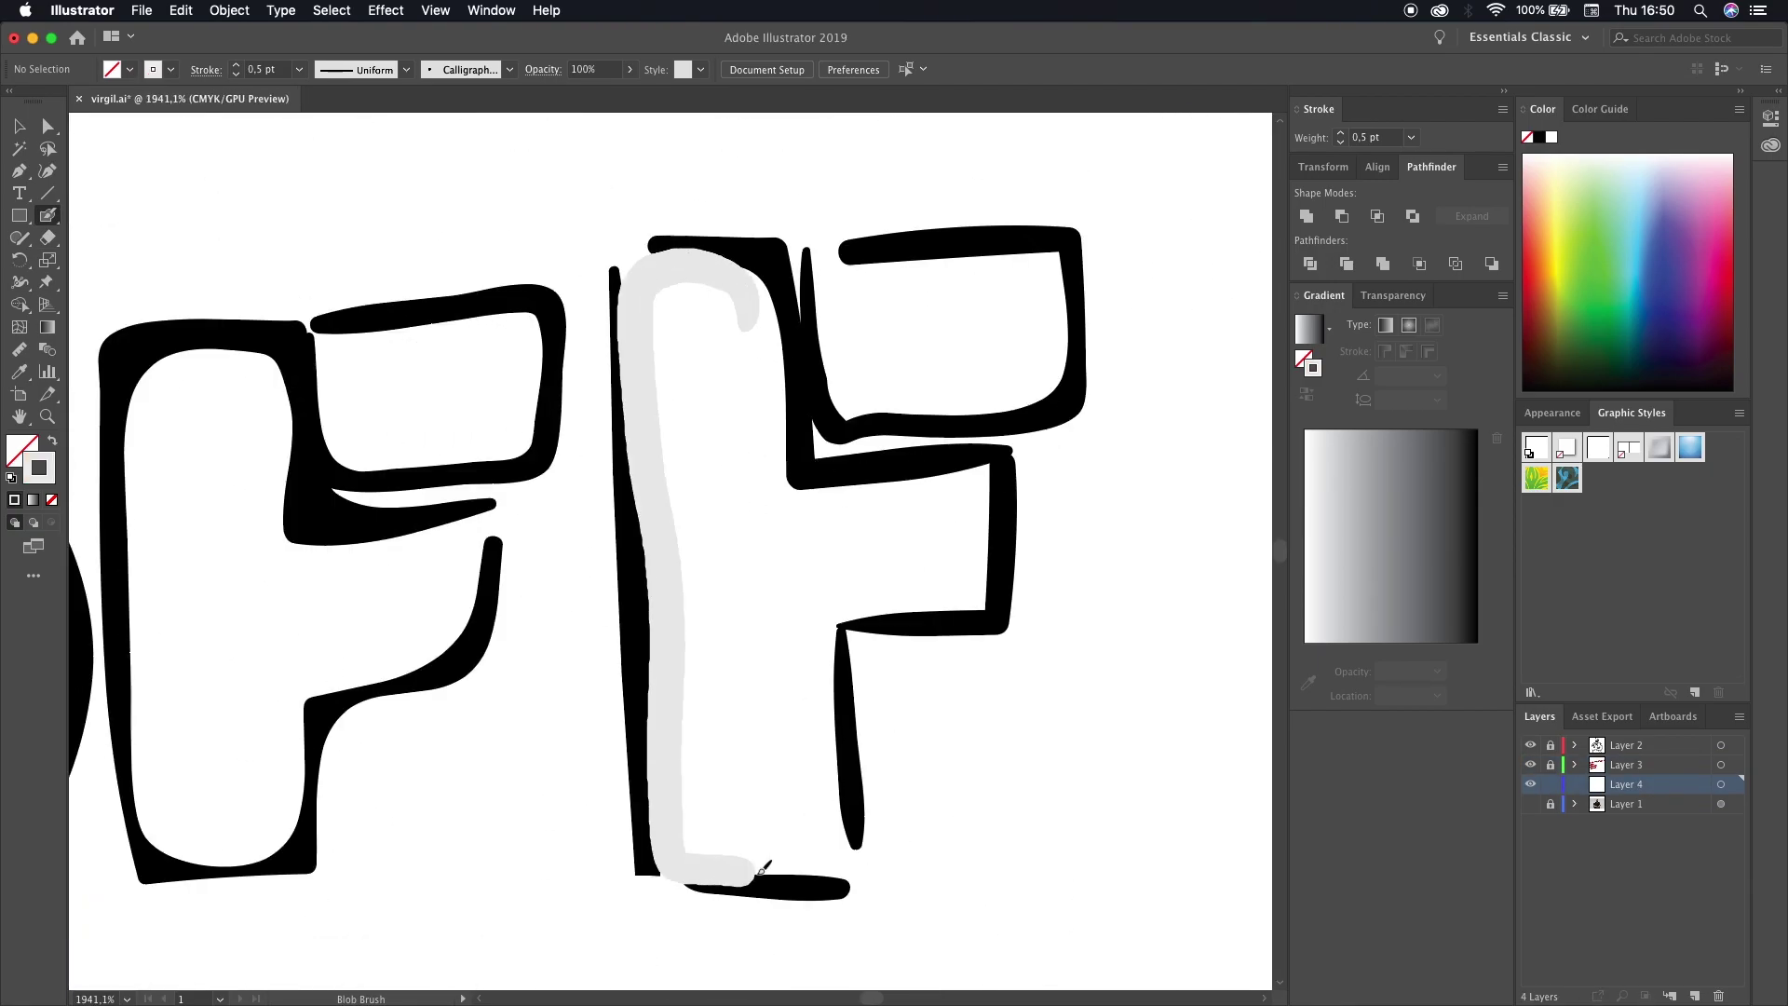
- Fill both F letters of the OFF lettering with light grey
mouse_move(763, 868)
mouse_down()
mouse_move(894, 540)
mouse_move(870, 399)
mouse_move(726, 471)
mouse_move(841, 581)
mouse_move(771, 725)
mouse_up()
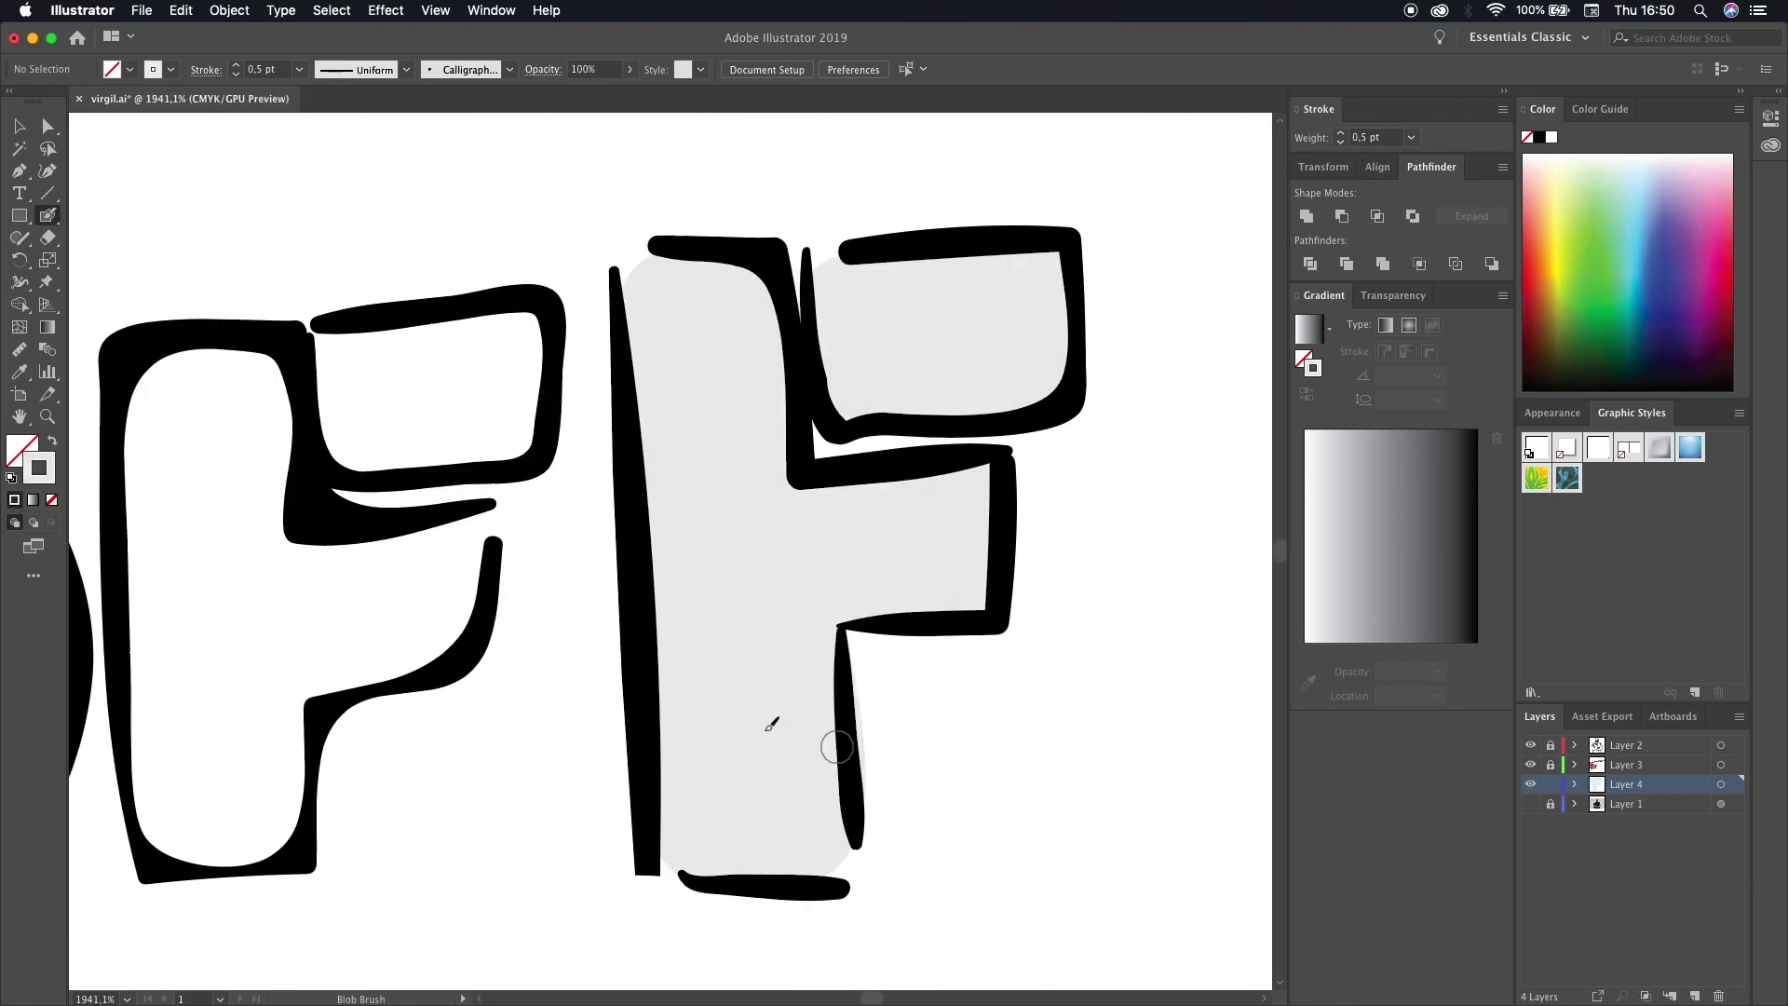
key(shift+b)
drag(819, 447, 1117, 307)
drag(745, 372, 1025, 559)
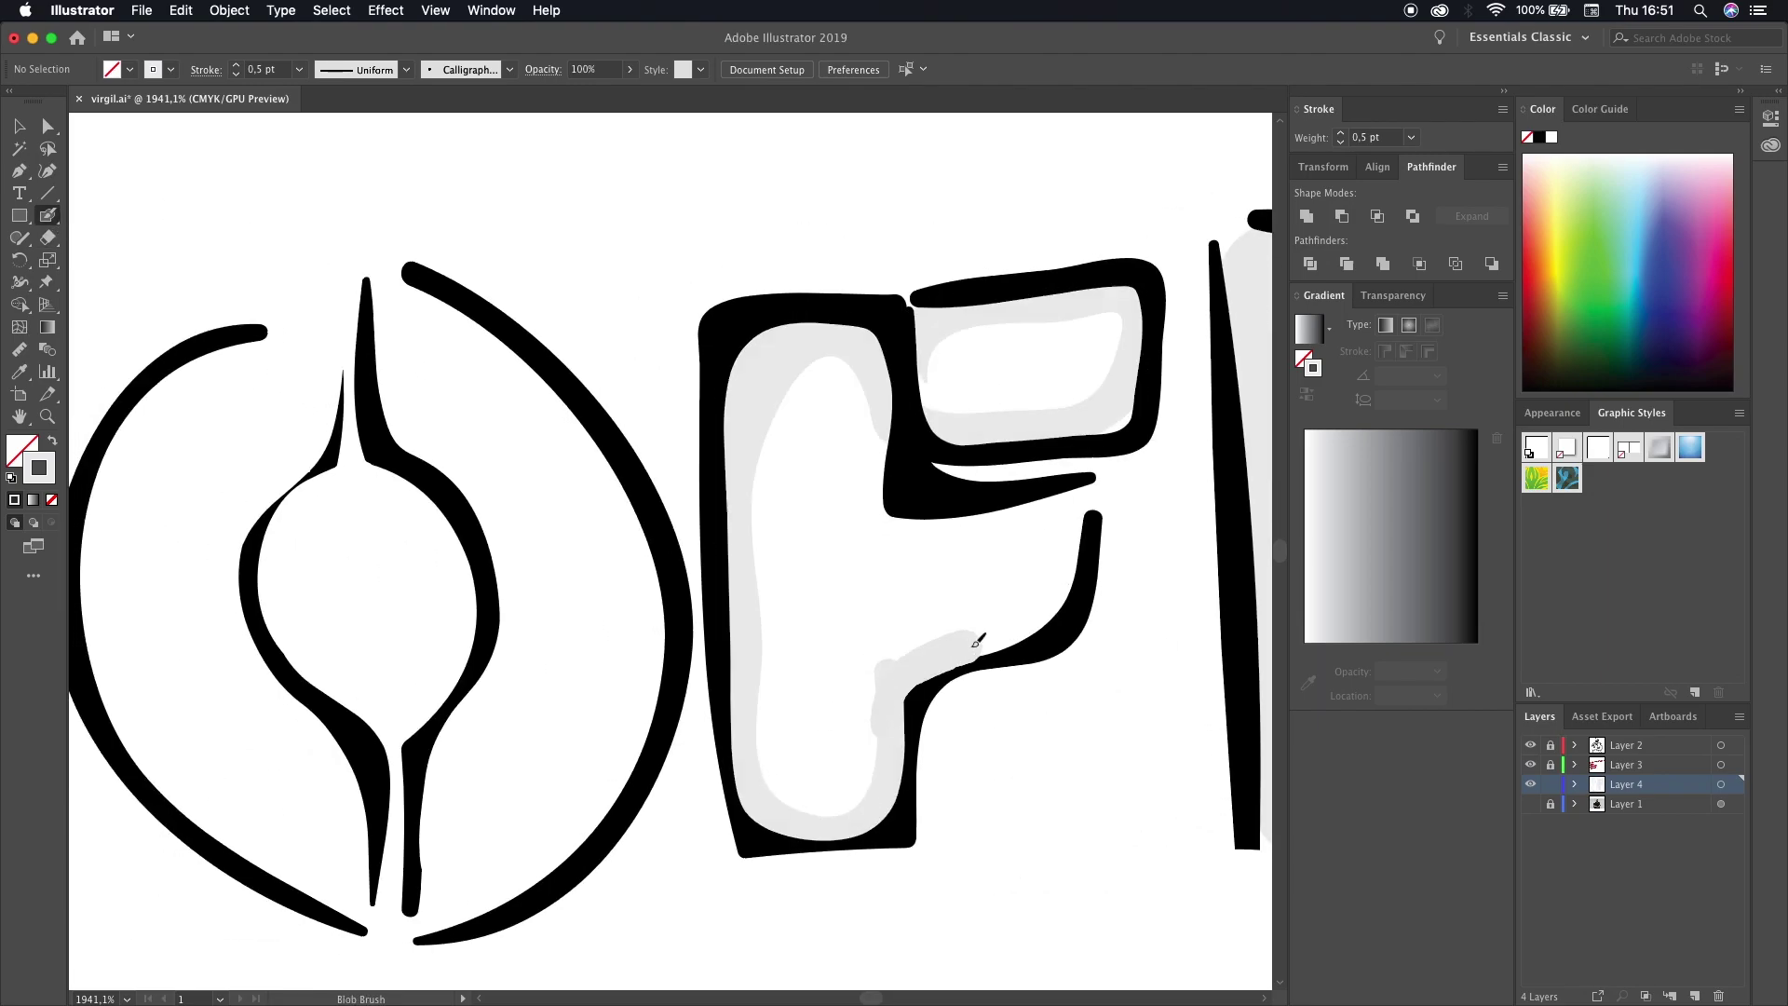
mouse_move(1099, 307)
mouse_down()
mouse_move(1030, 344)
mouse_move(819, 658)
mouse_move(942, 590)
mouse_up()
- Shade the O's inner regions and the eye whites light grey
scroll(941, 591, left, 10)
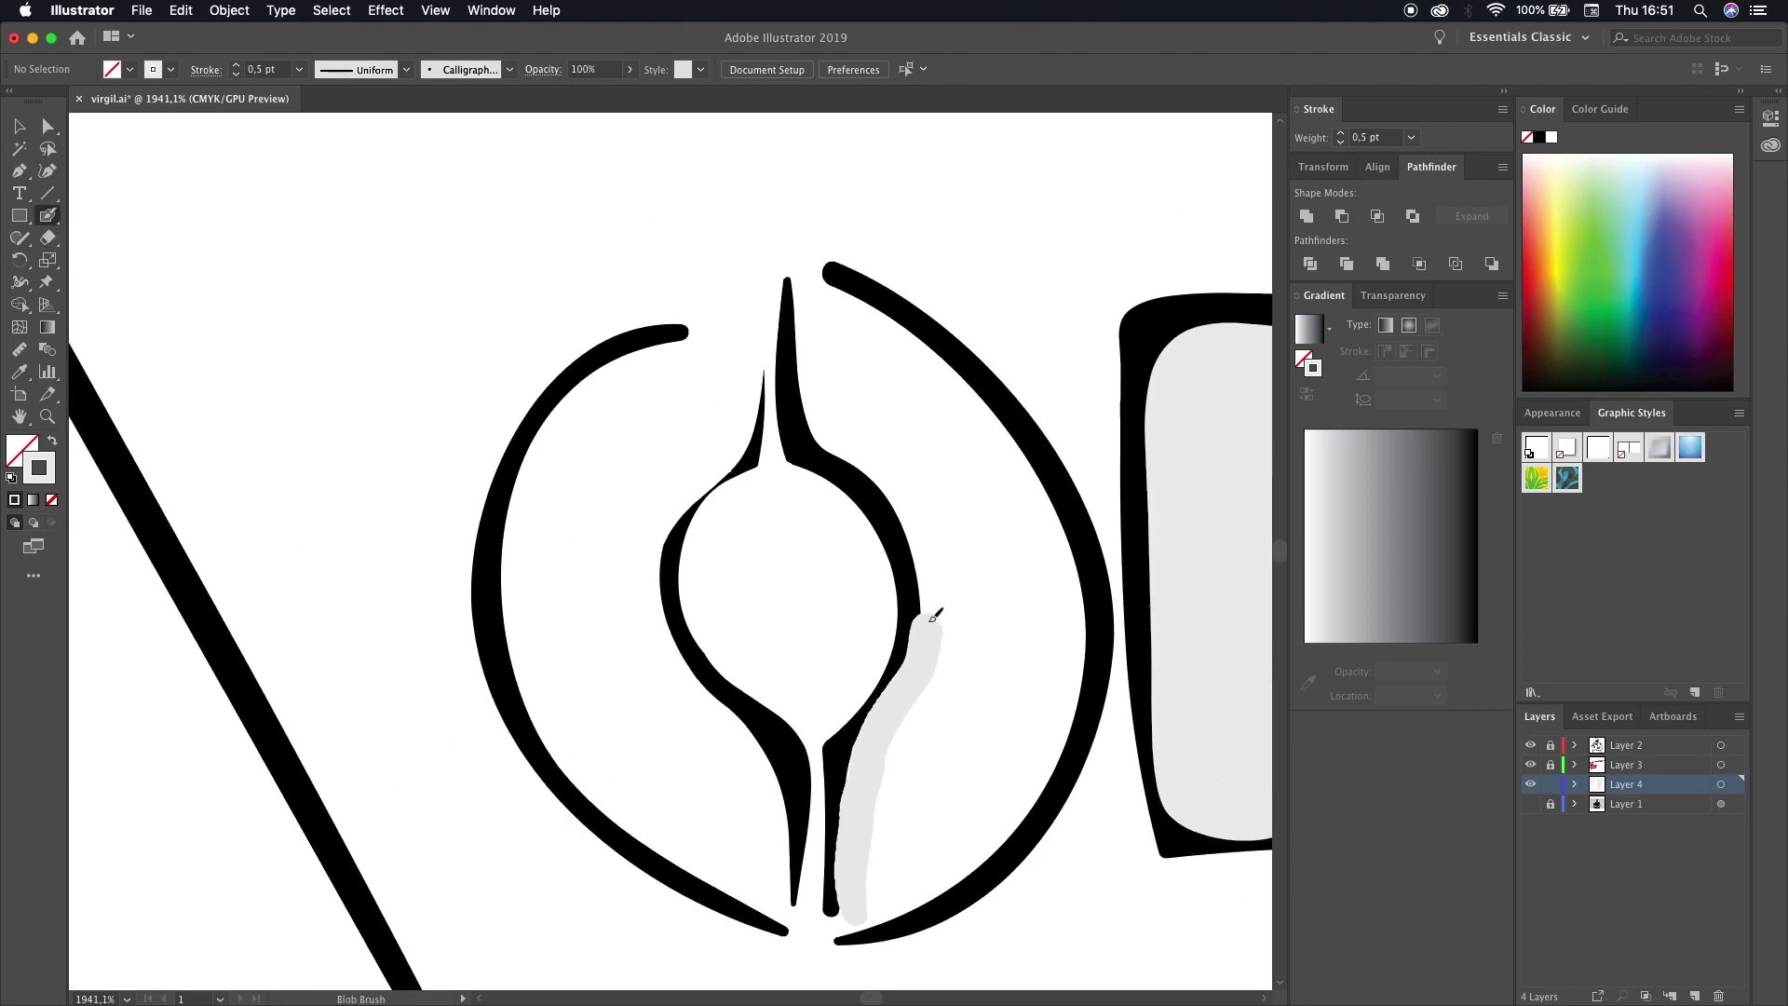
mouse_move(847, 912)
mouse_down()
mouse_move(906, 908)
mouse_move(886, 707)
mouse_move(1014, 531)
mouse_up()
mouse_move(773, 763)
mouse_down()
mouse_move(743, 379)
mouse_move(646, 552)
mouse_move(690, 777)
mouse_up()
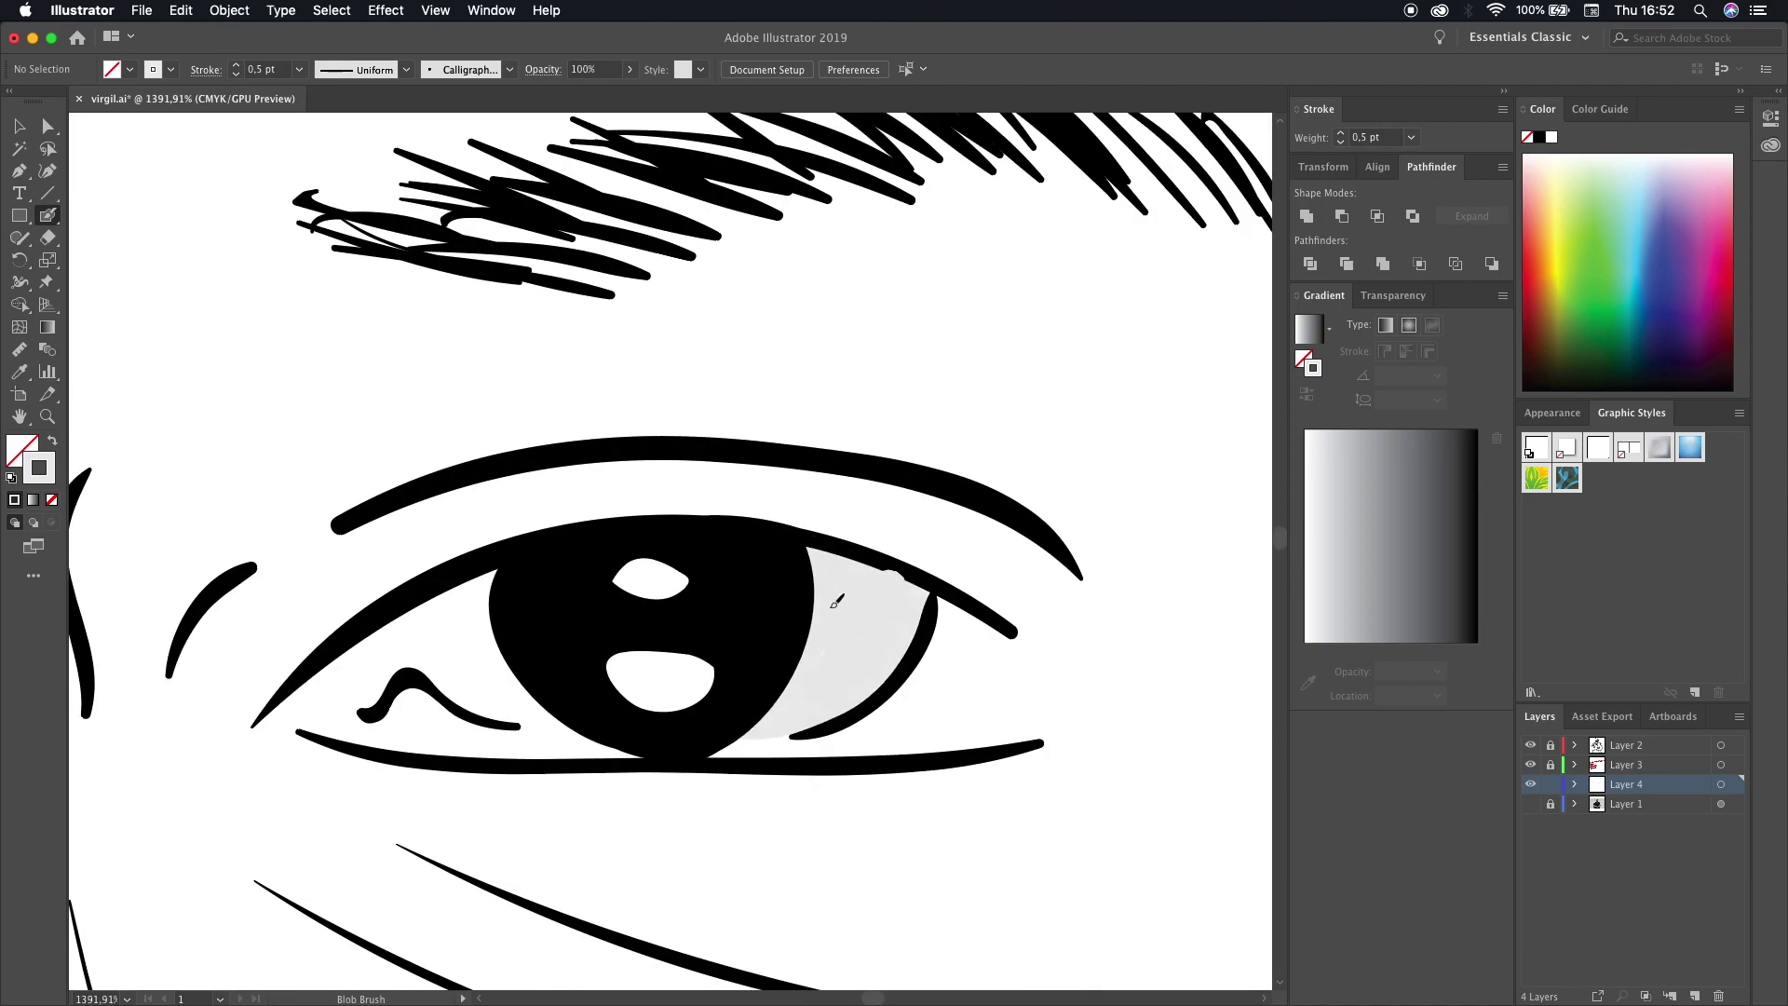
drag(521, 711, 445, 601)
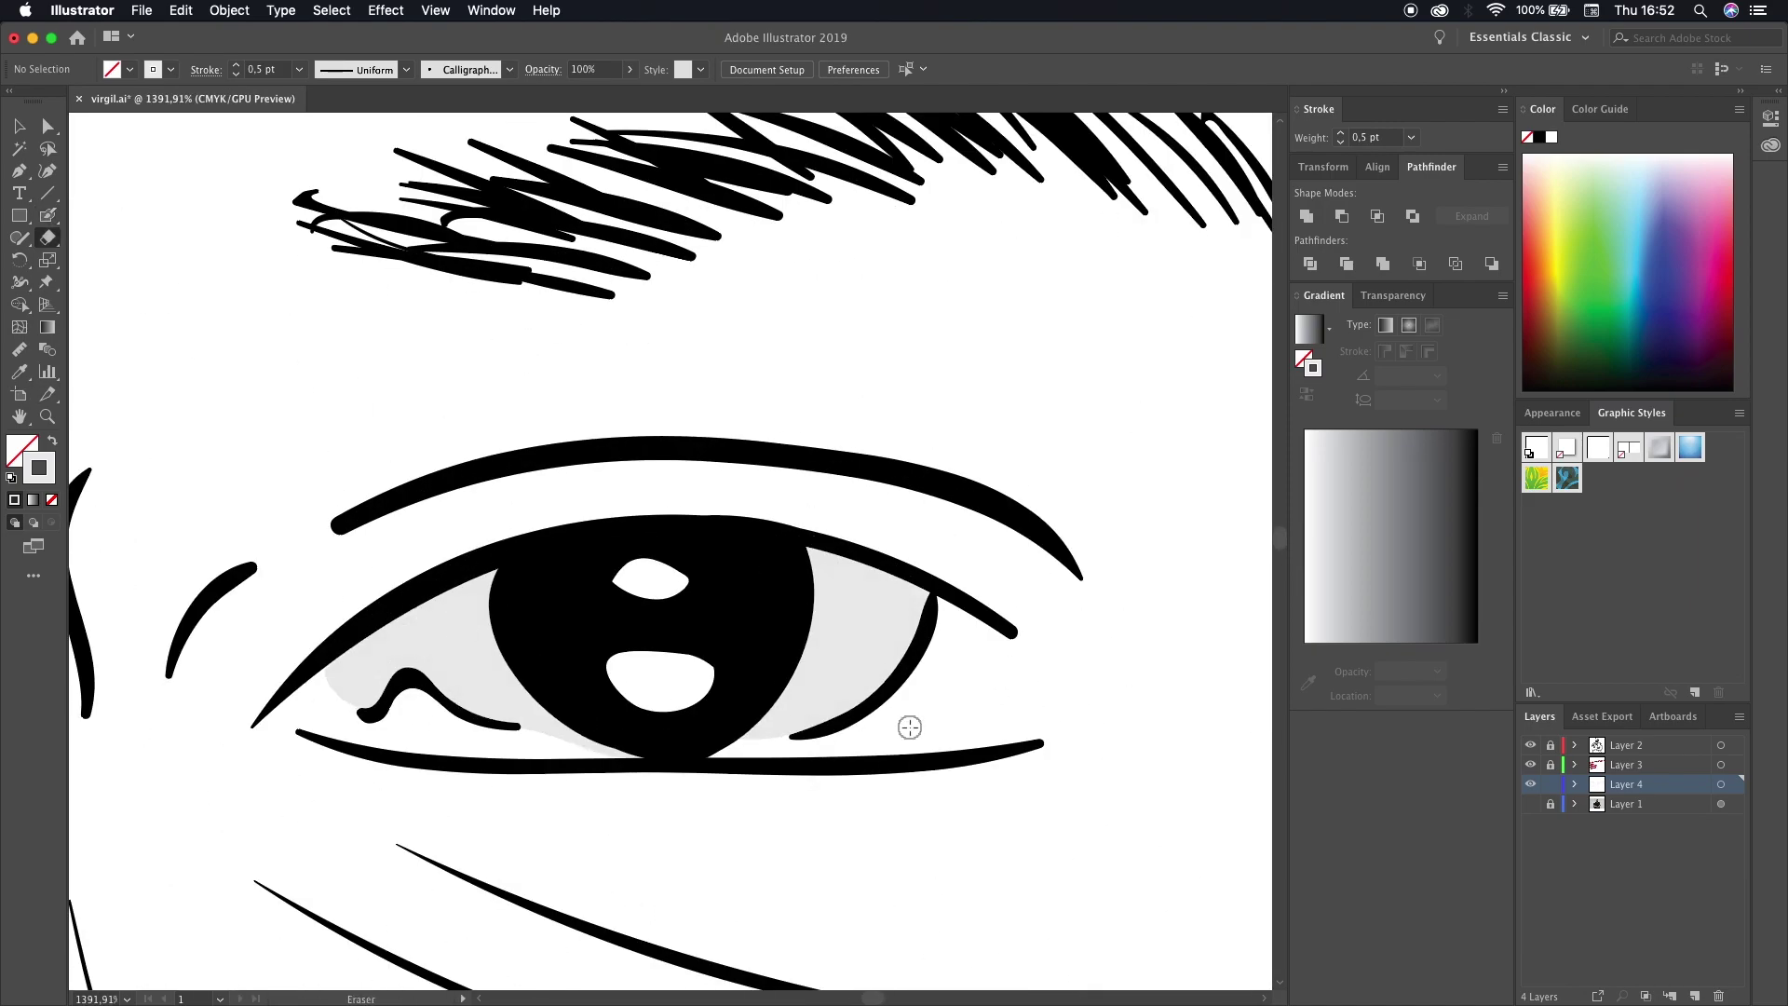
drag(905, 710, 591, 724)
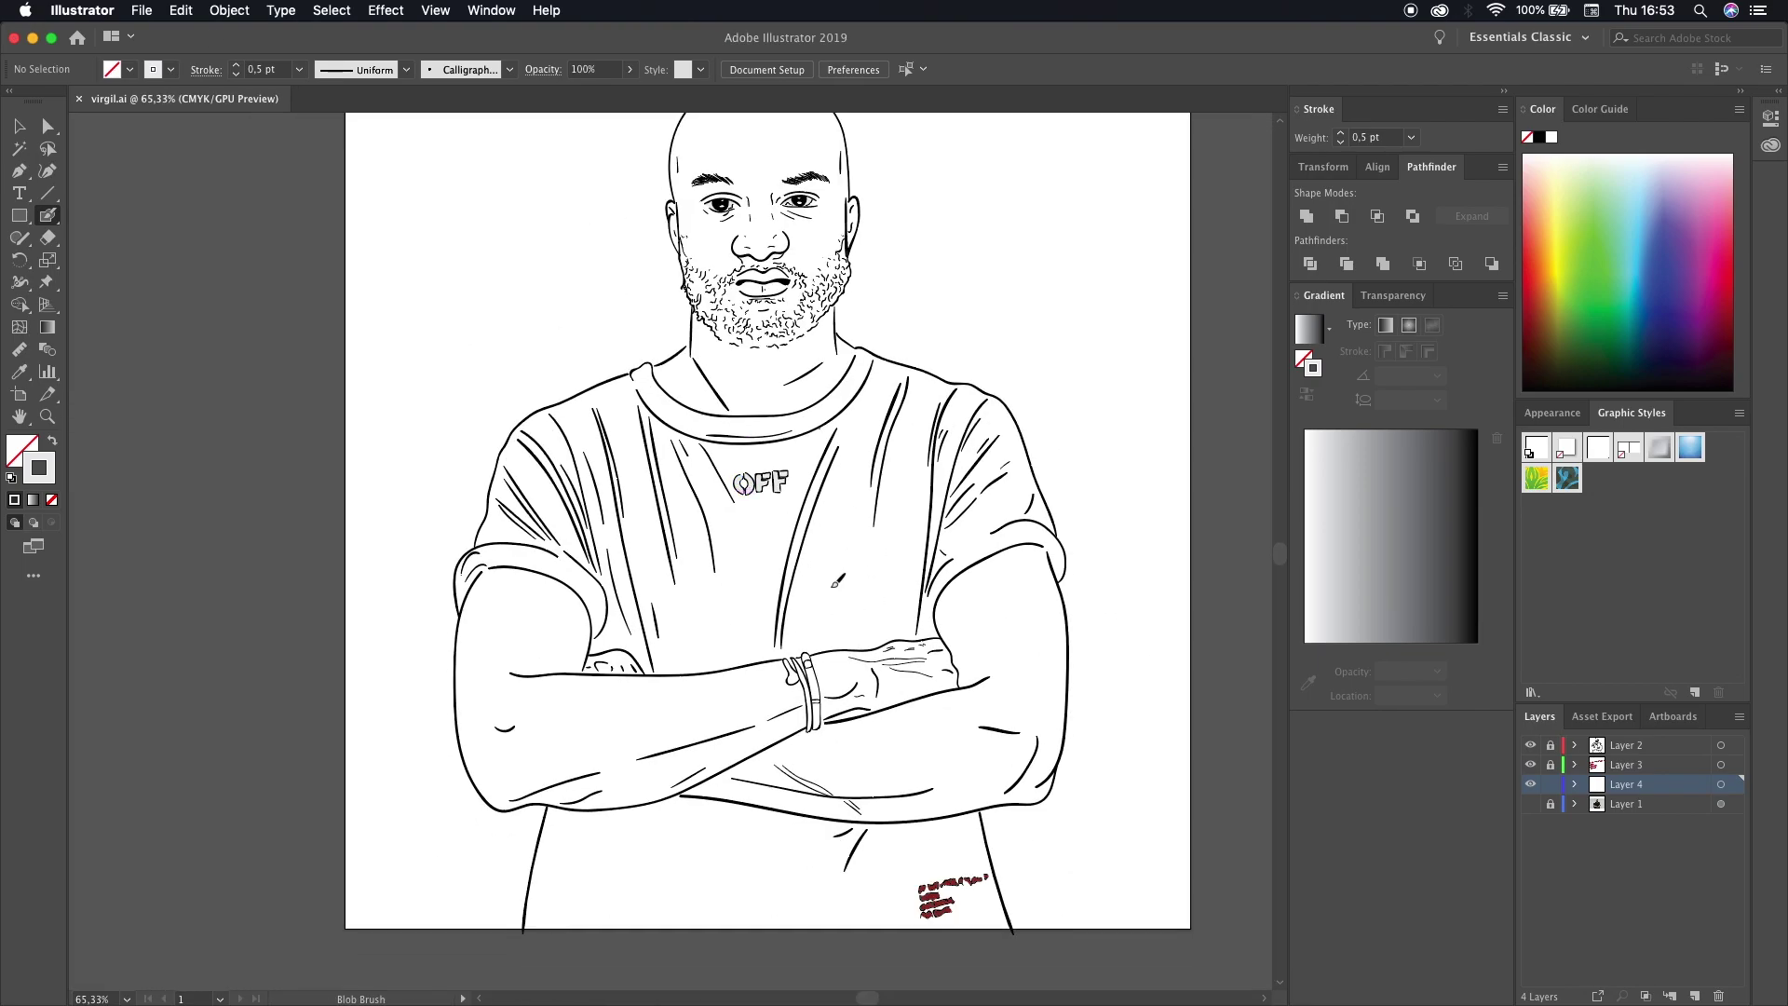
- Add a new layer and set a grey gradient fill with a light grey middle stop
key(super+l)
scroll(286, 501, up, 3)
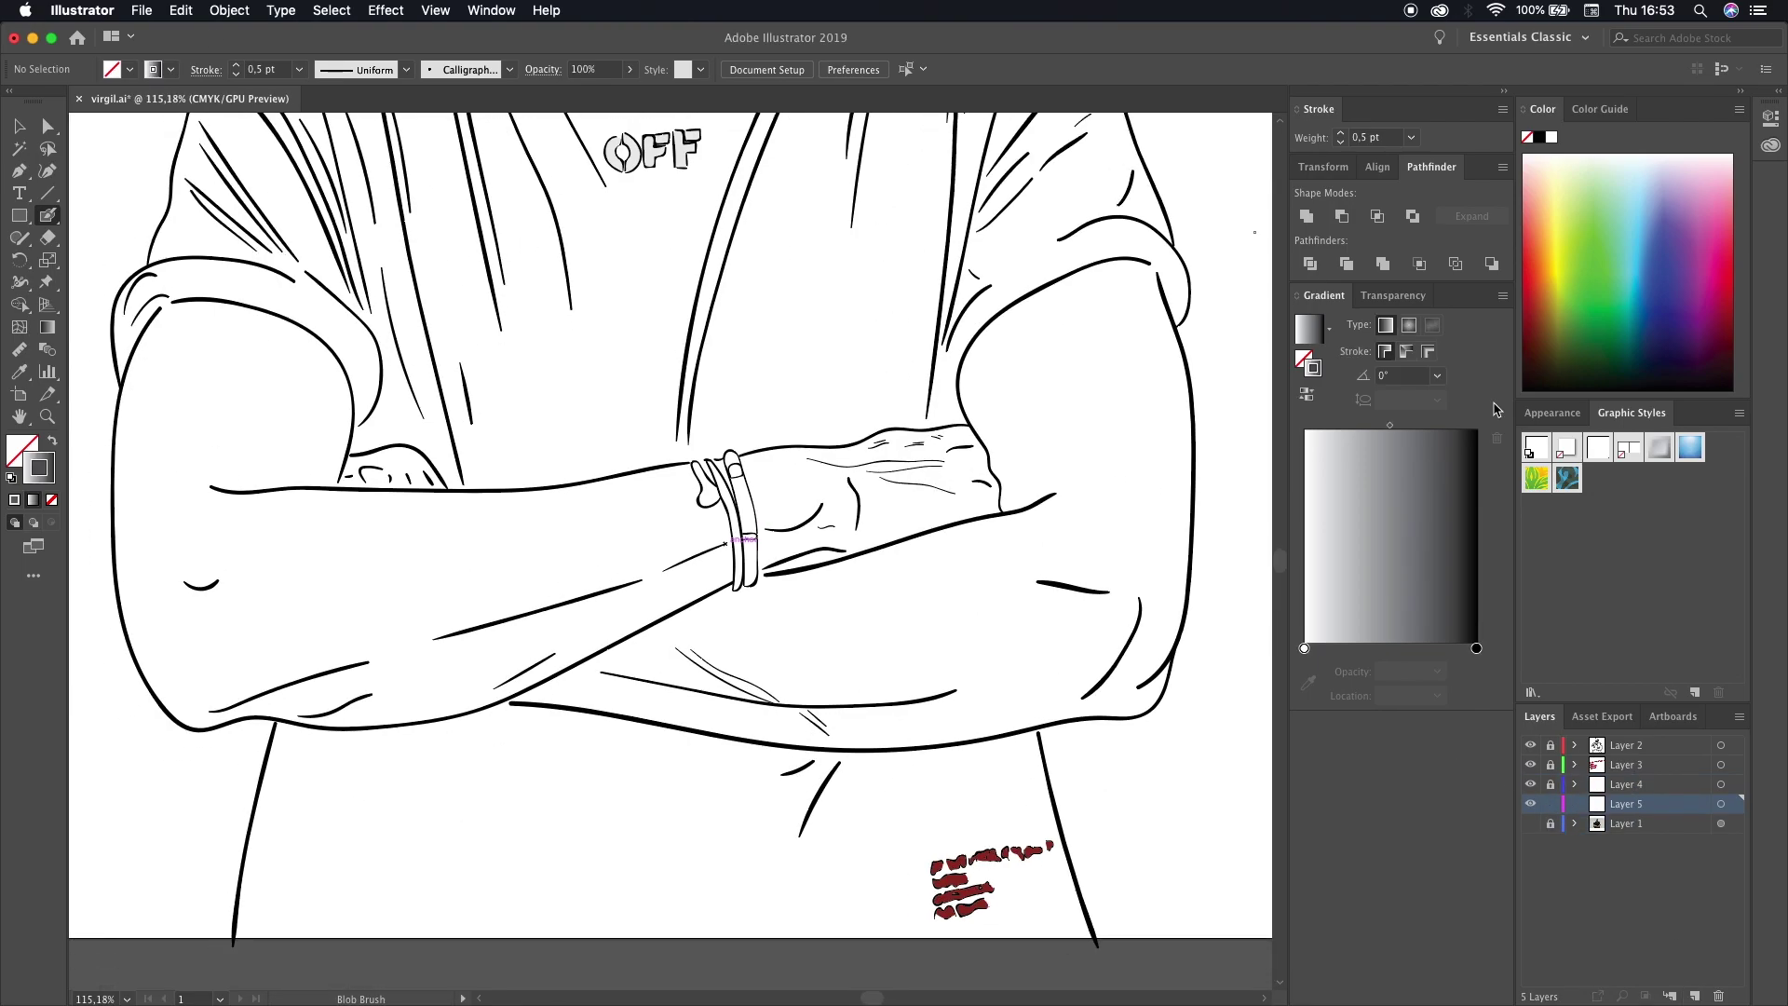
drag(1323, 295, 1124, 503)
click(1108, 537)
click(1105, 856)
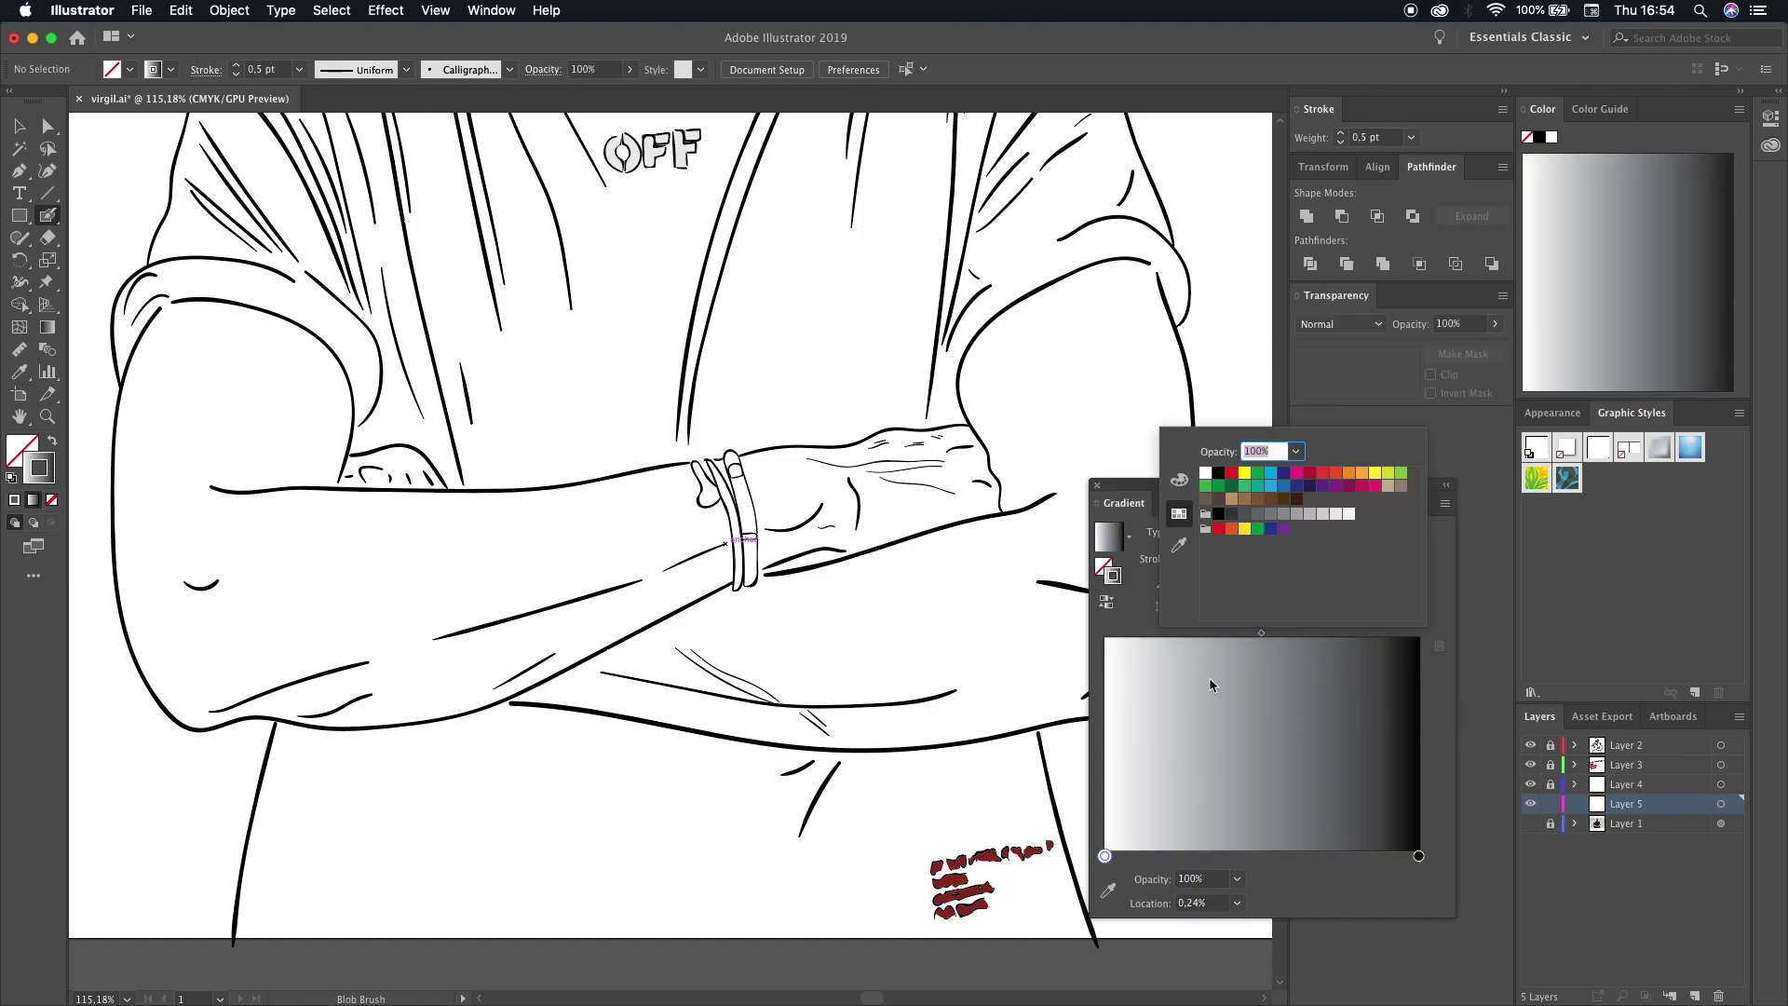
drag(1301, 495, 1306, 488)
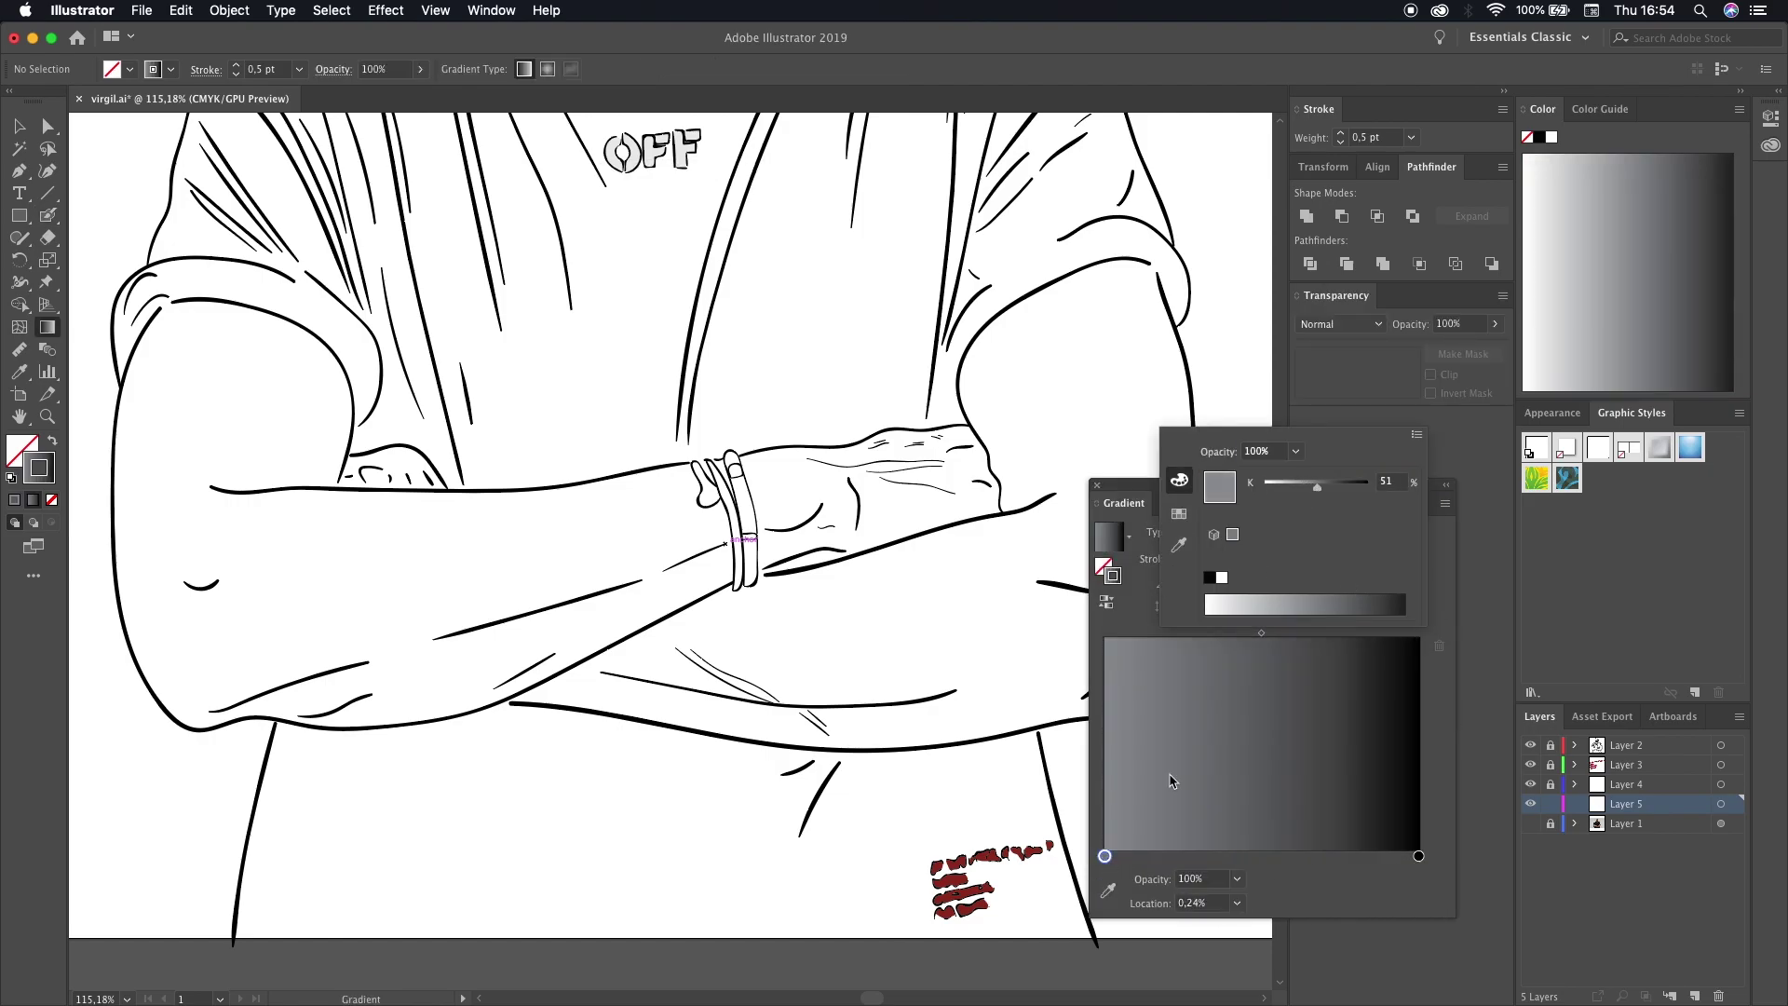
double_click(1259, 856)
click(1299, 604)
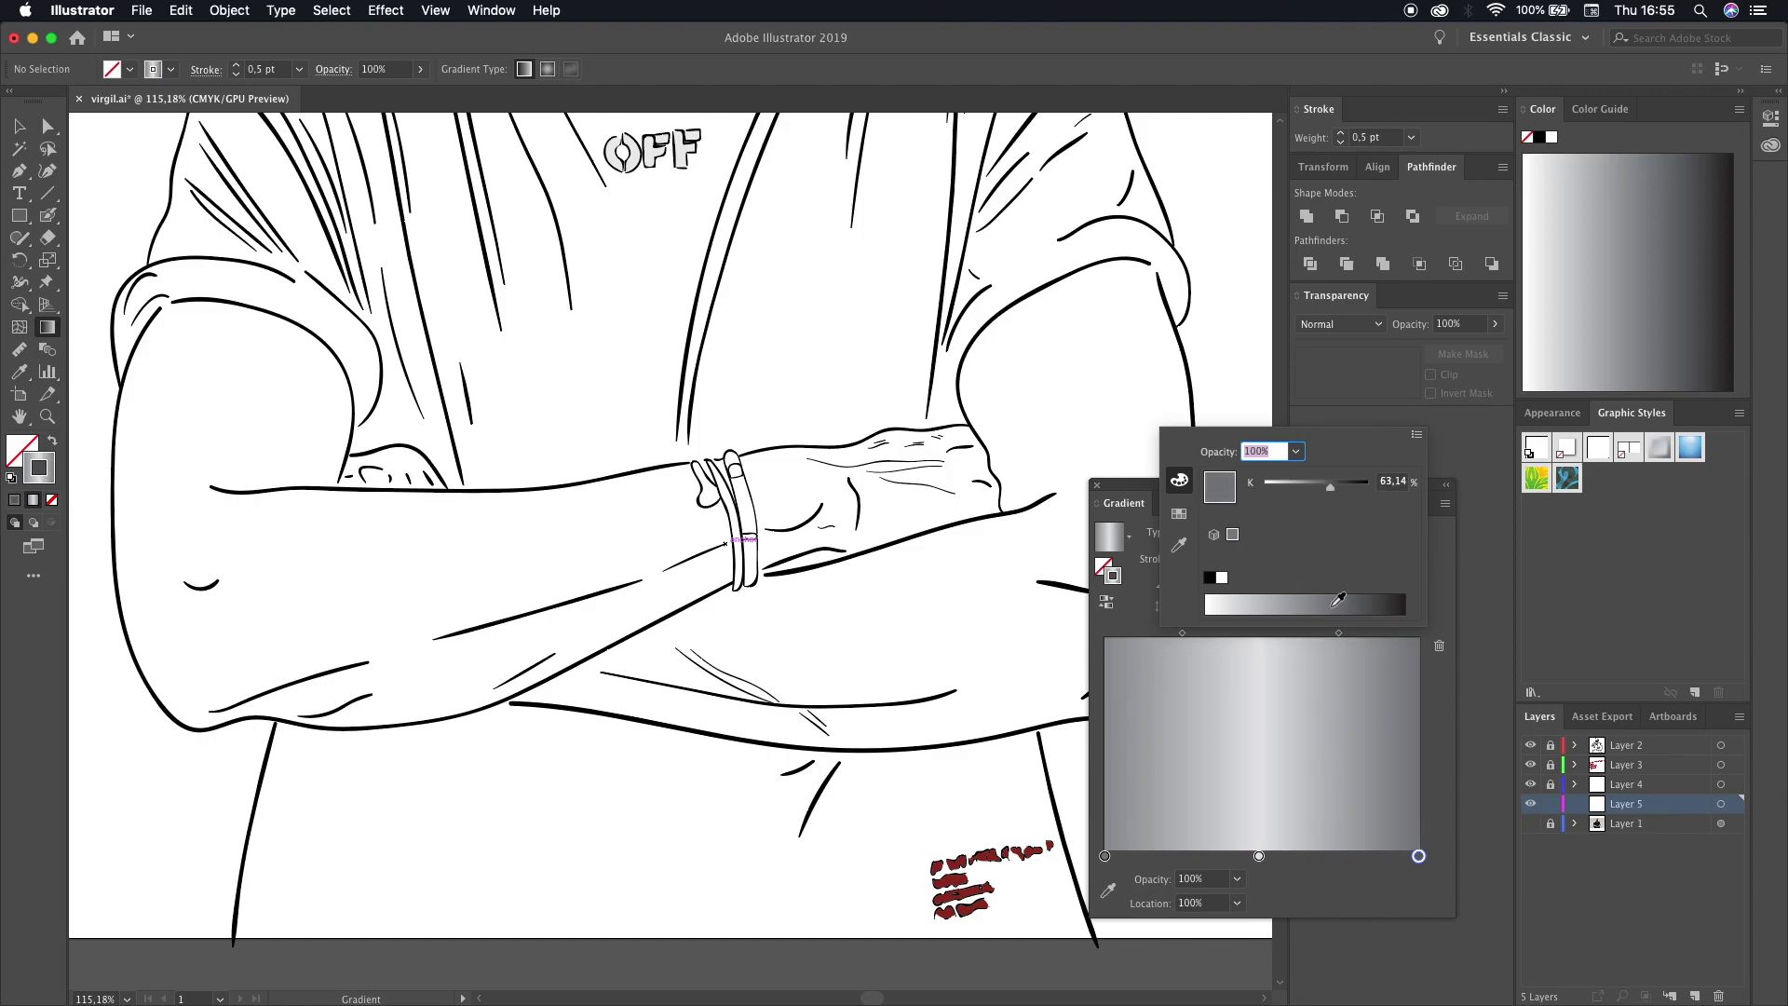
key(Escape)
drag(1124, 503, 1322, 420)
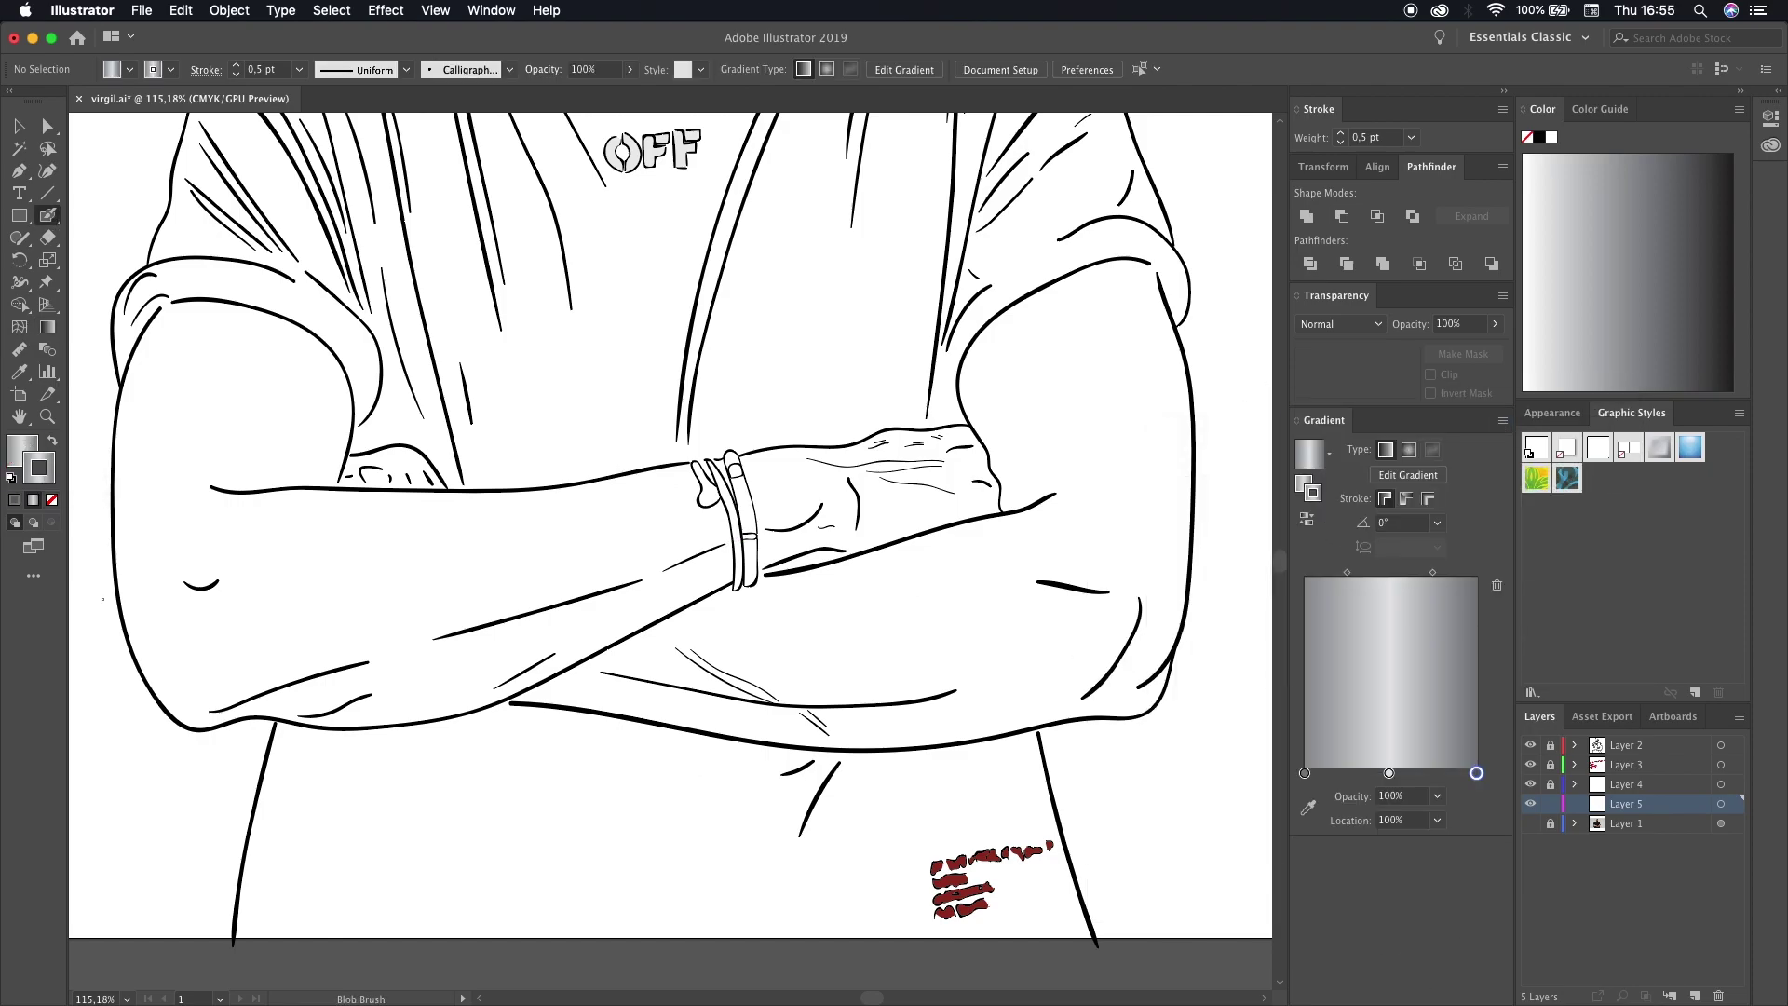
- Paint grey-gradient Blob Brush strokes over the bracelet bands
click(48, 215)
scroll(726, 543, up, 10)
drag(745, 733, 726, 471)
drag(786, 913, 808, 544)
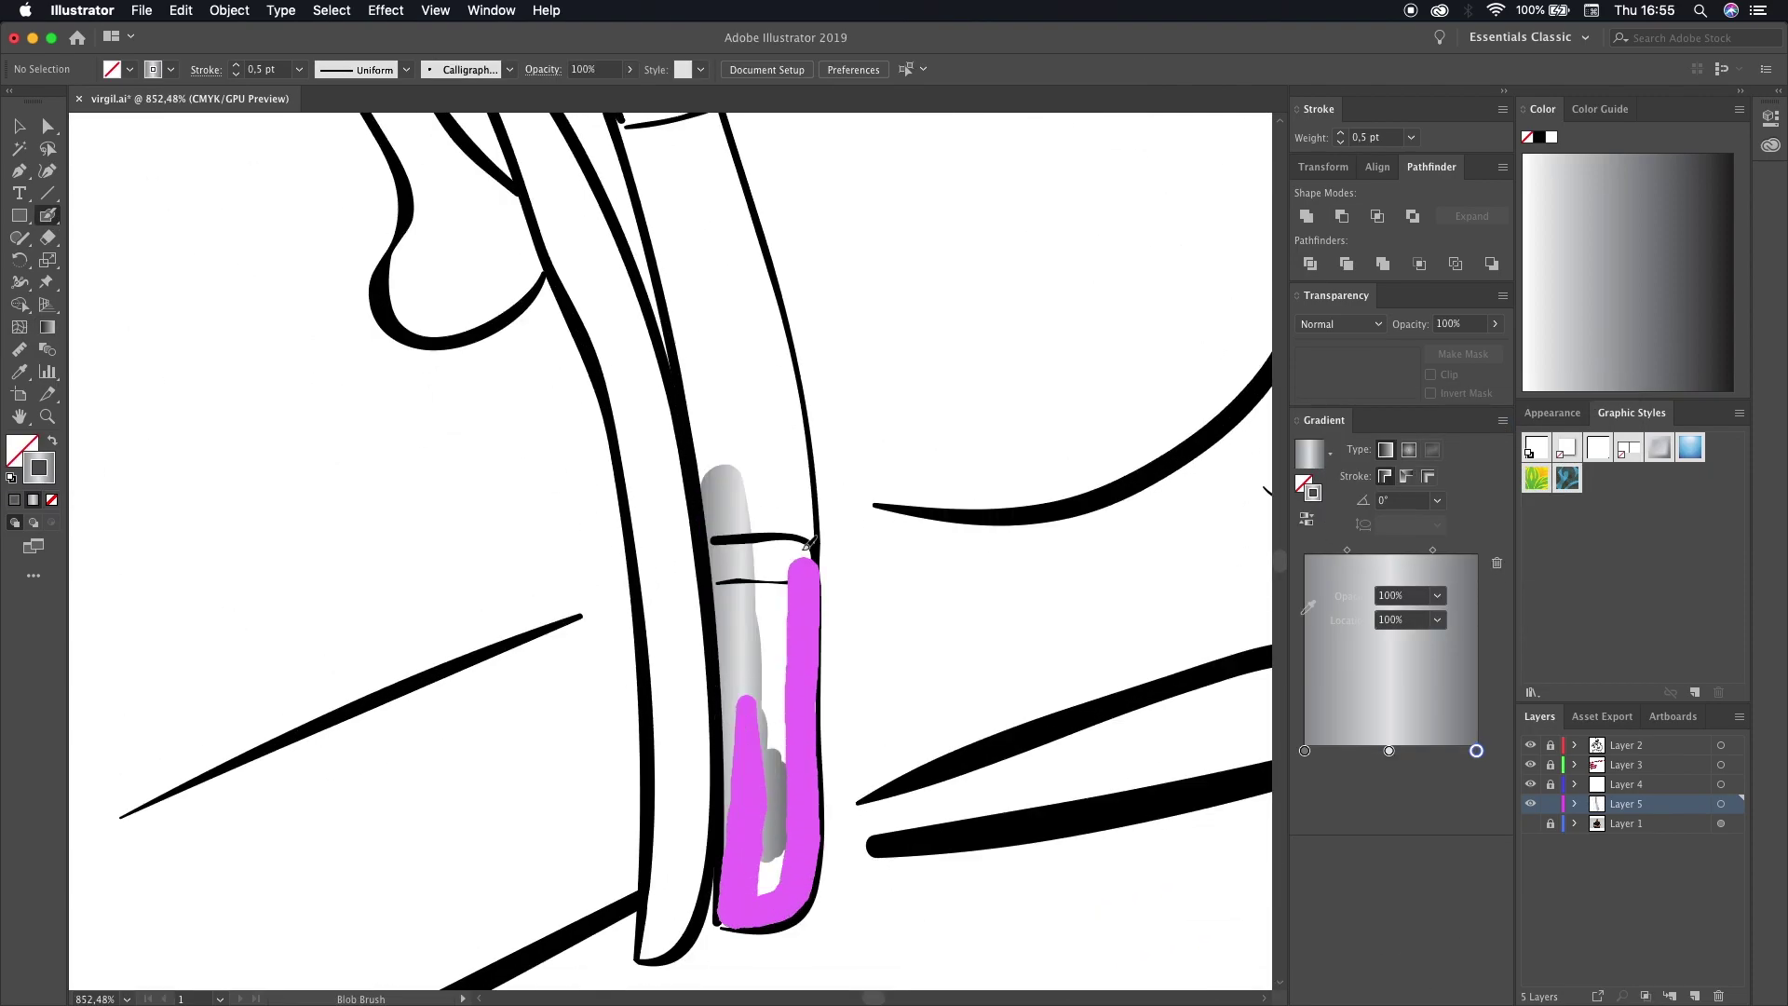
scroll(792, 558, up, 6)
drag(759, 861, 634, 310)
mouse_move(773, 792)
mouse_down()
mouse_move(713, 517)
mouse_move(722, 368)
mouse_up()
scroll(727, 559, down, 5)
scroll(736, 697, up, 4)
- Add gradient shading over the bracelet band and the thumb-shaped piece
drag(735, 697, 540, 302)
scroll(671, 559, down, 4)
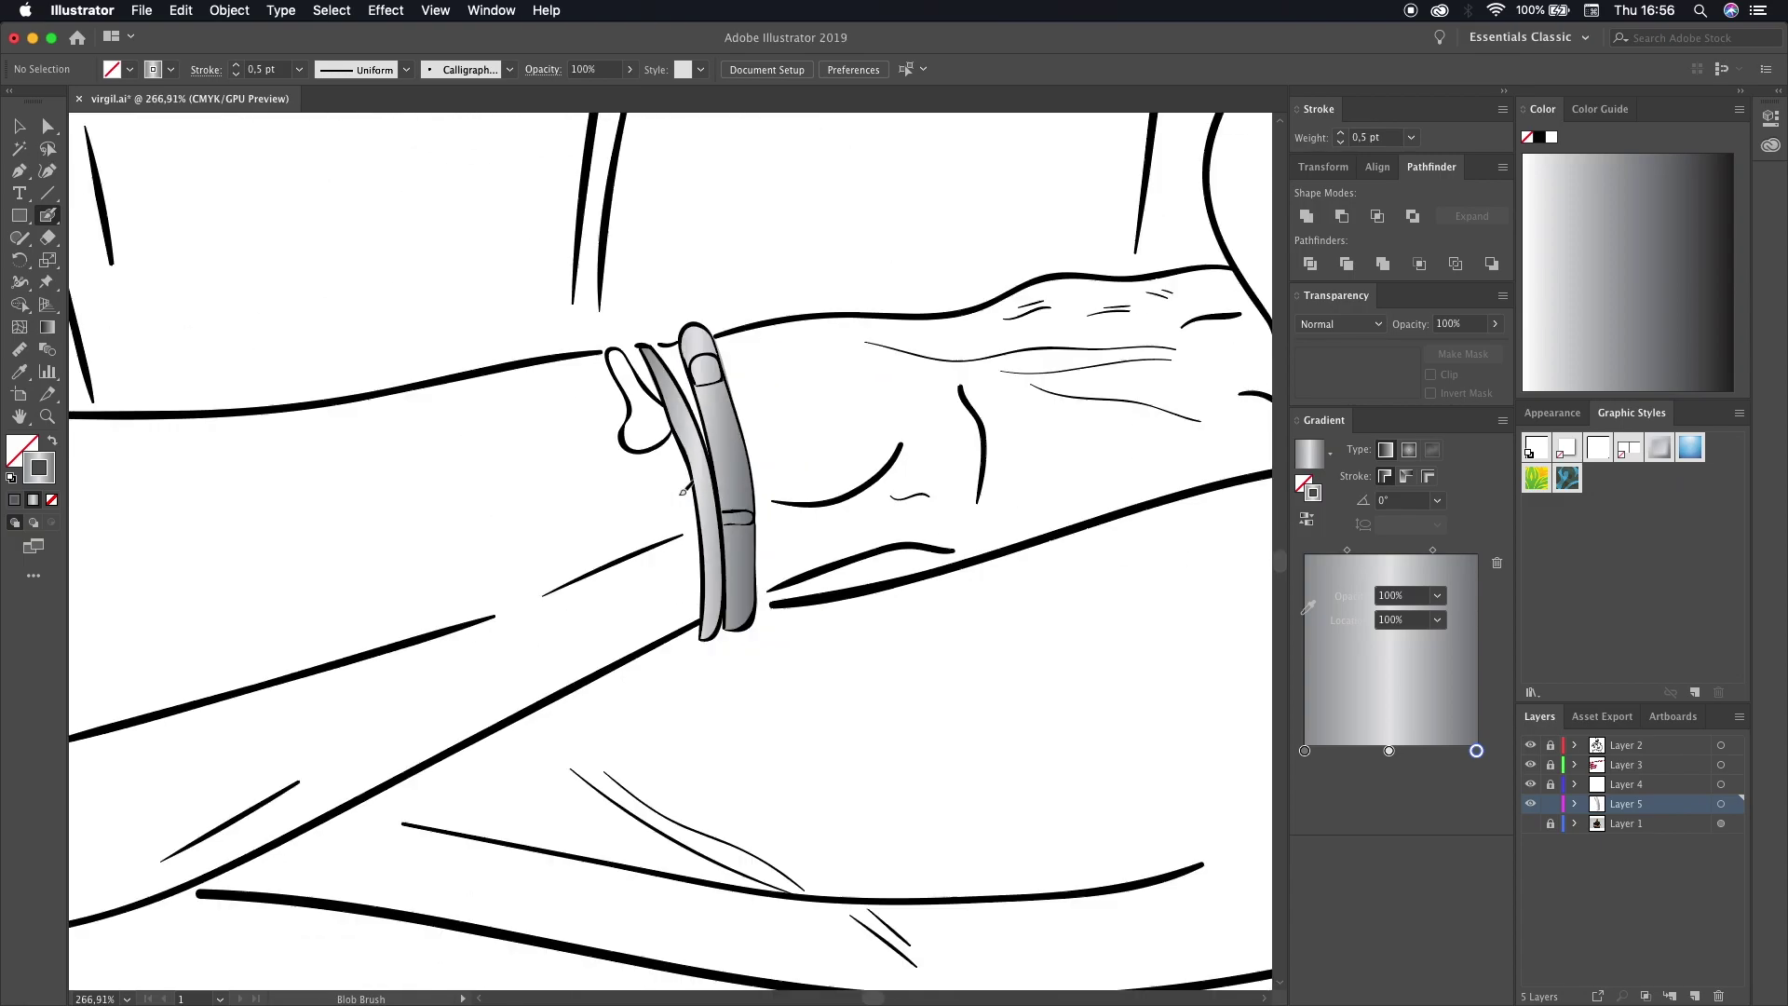
scroll(707, 522, up, 6)
drag(876, 665, 907, 731)
scroll(838, 652, down, 3)
scroll(839, 652, down, 5)
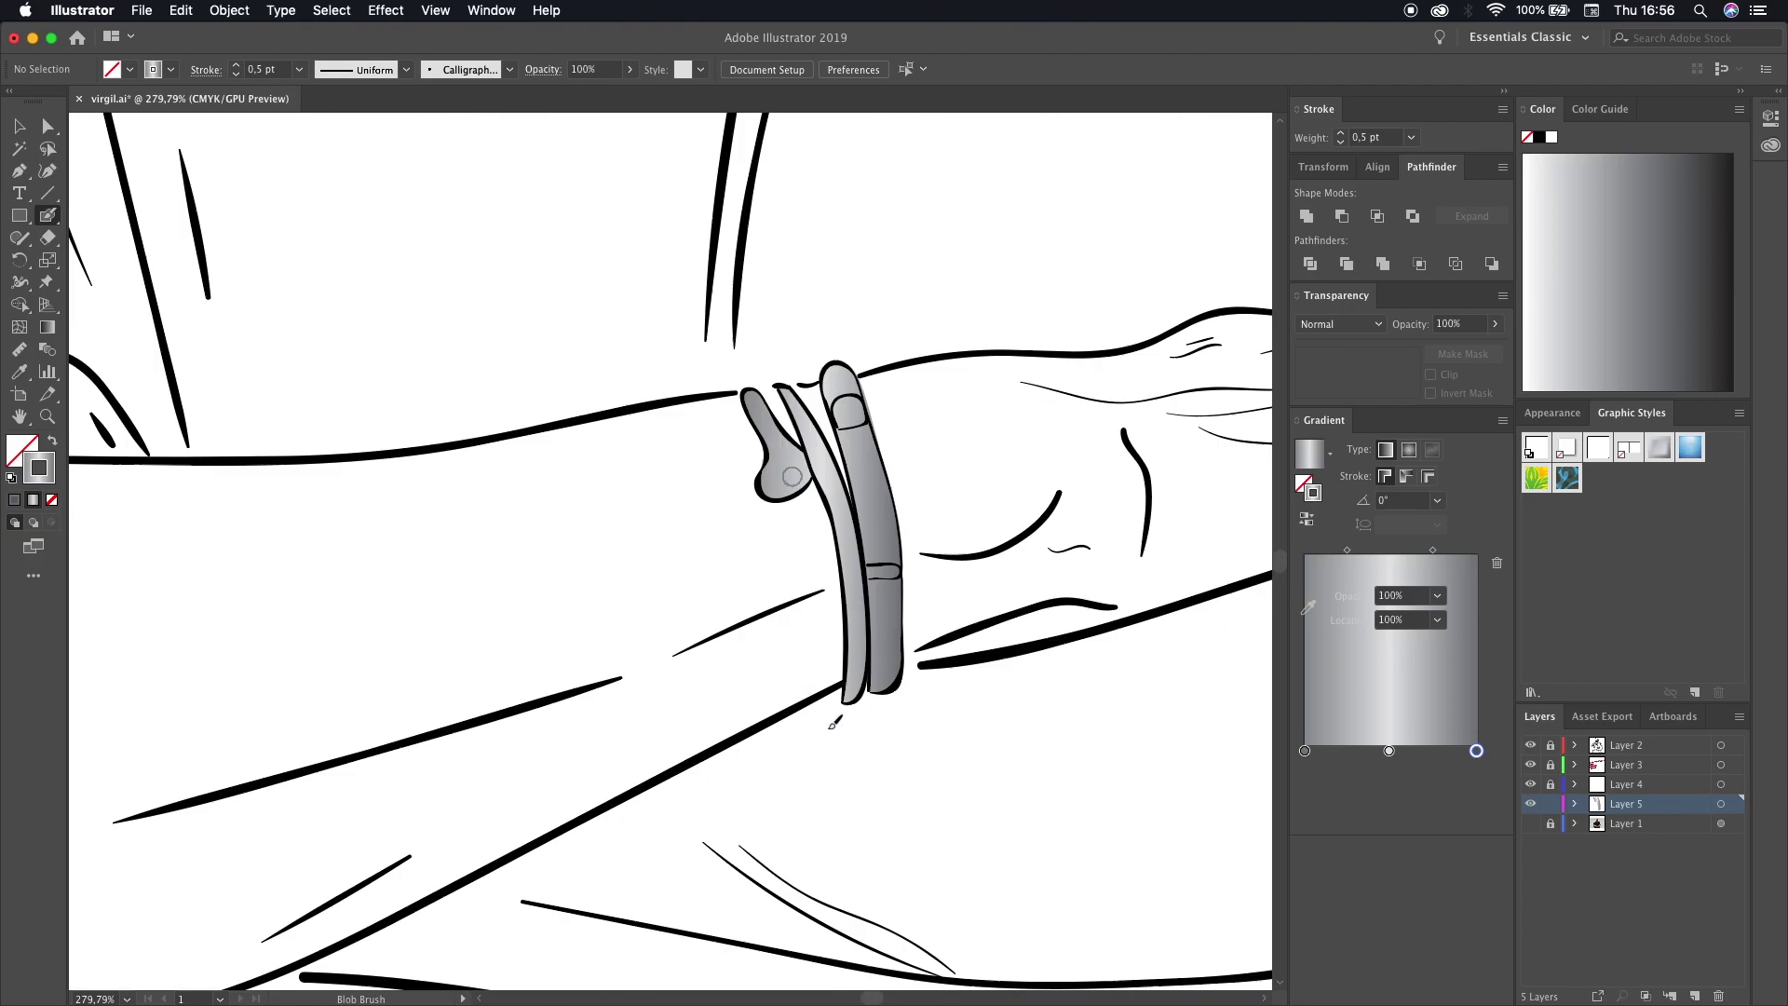
scroll(884, 745, up, 6)
- Tidy the shading edges with the Eraser and sample the grey gradient from the shaded band
key(shift+e)
scroll(928, 841, up, 2)
scroll(884, 745, up, 5)
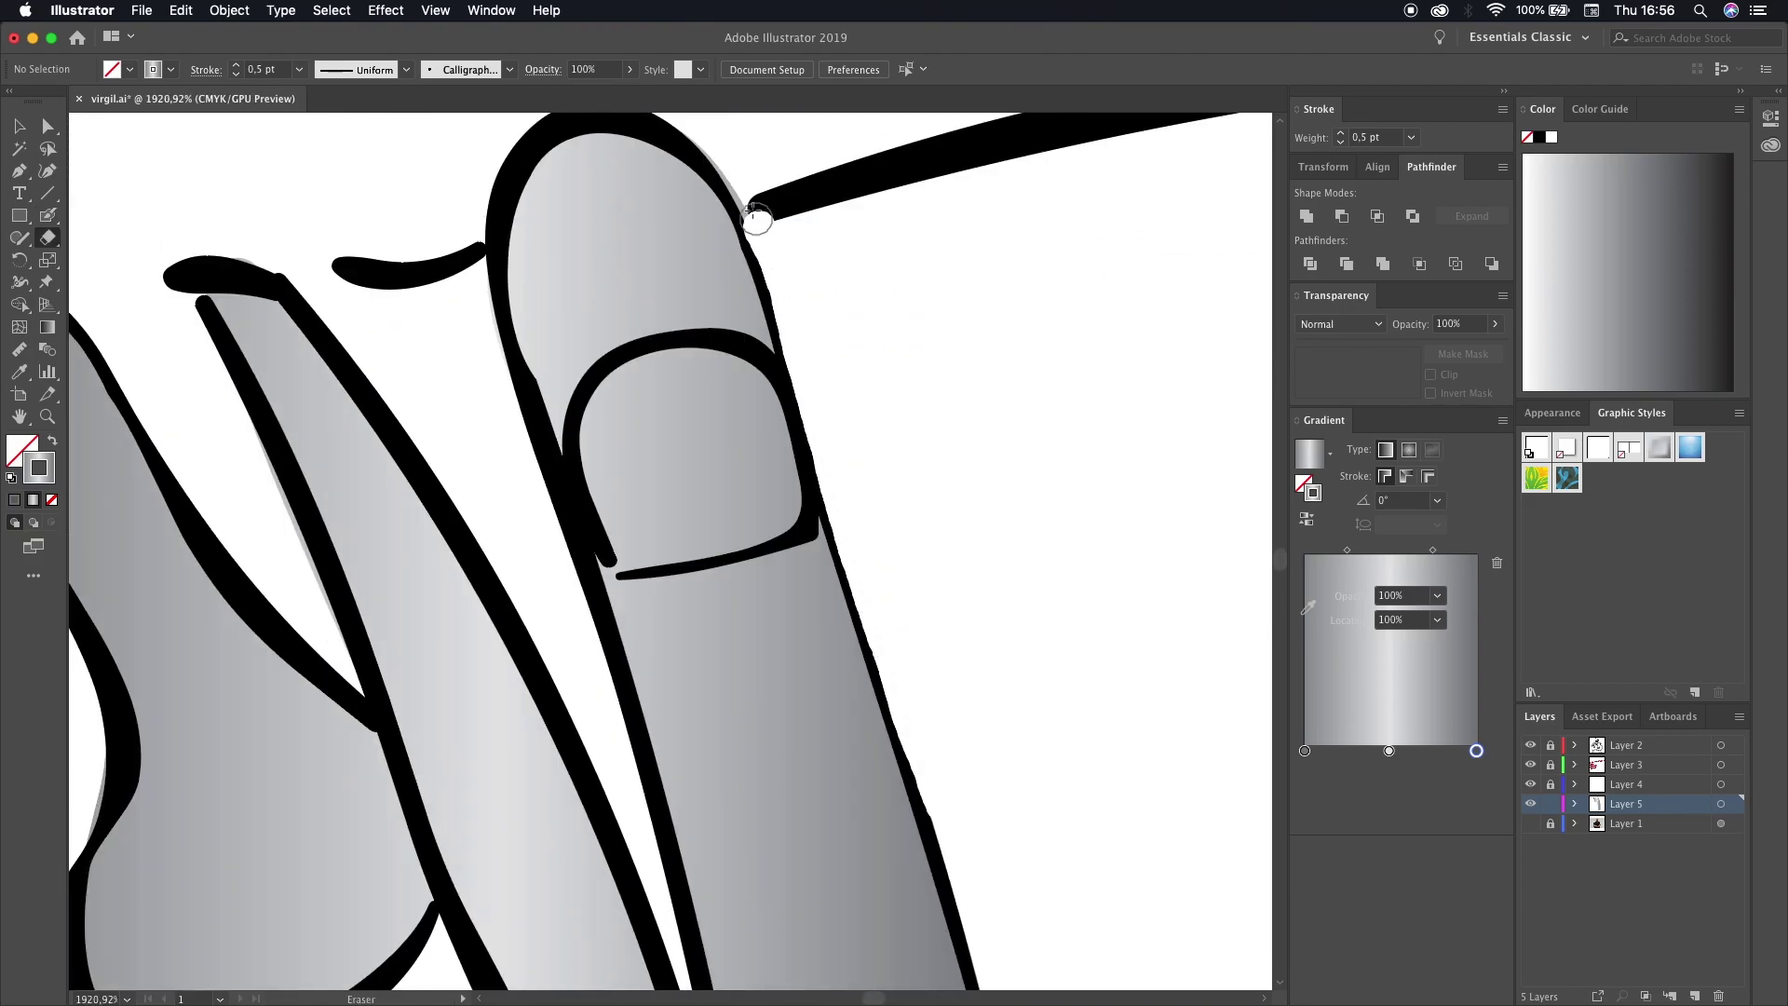
scroll(791, 559, up, 5)
scroll(727, 382, up, 3)
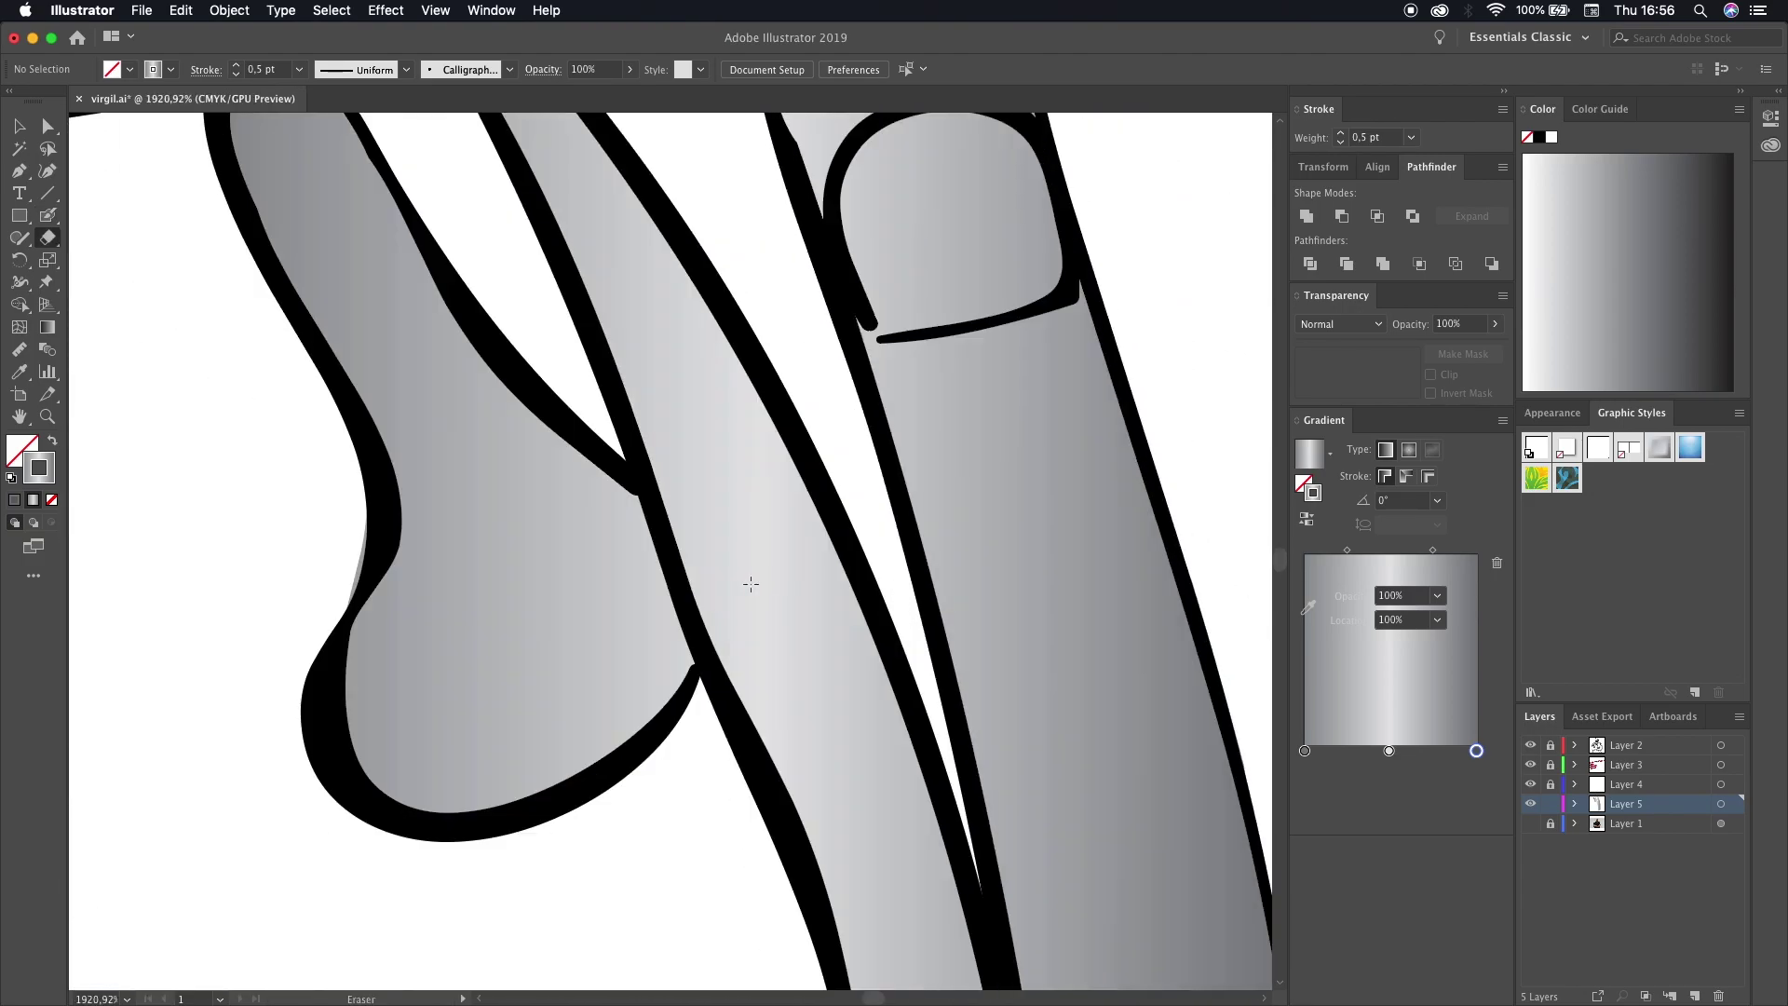
scroll(745, 582, down, 5)
scroll(678, 342, down, 3)
scroll(678, 342, down, 1)
scroll(675, 549, up, 5)
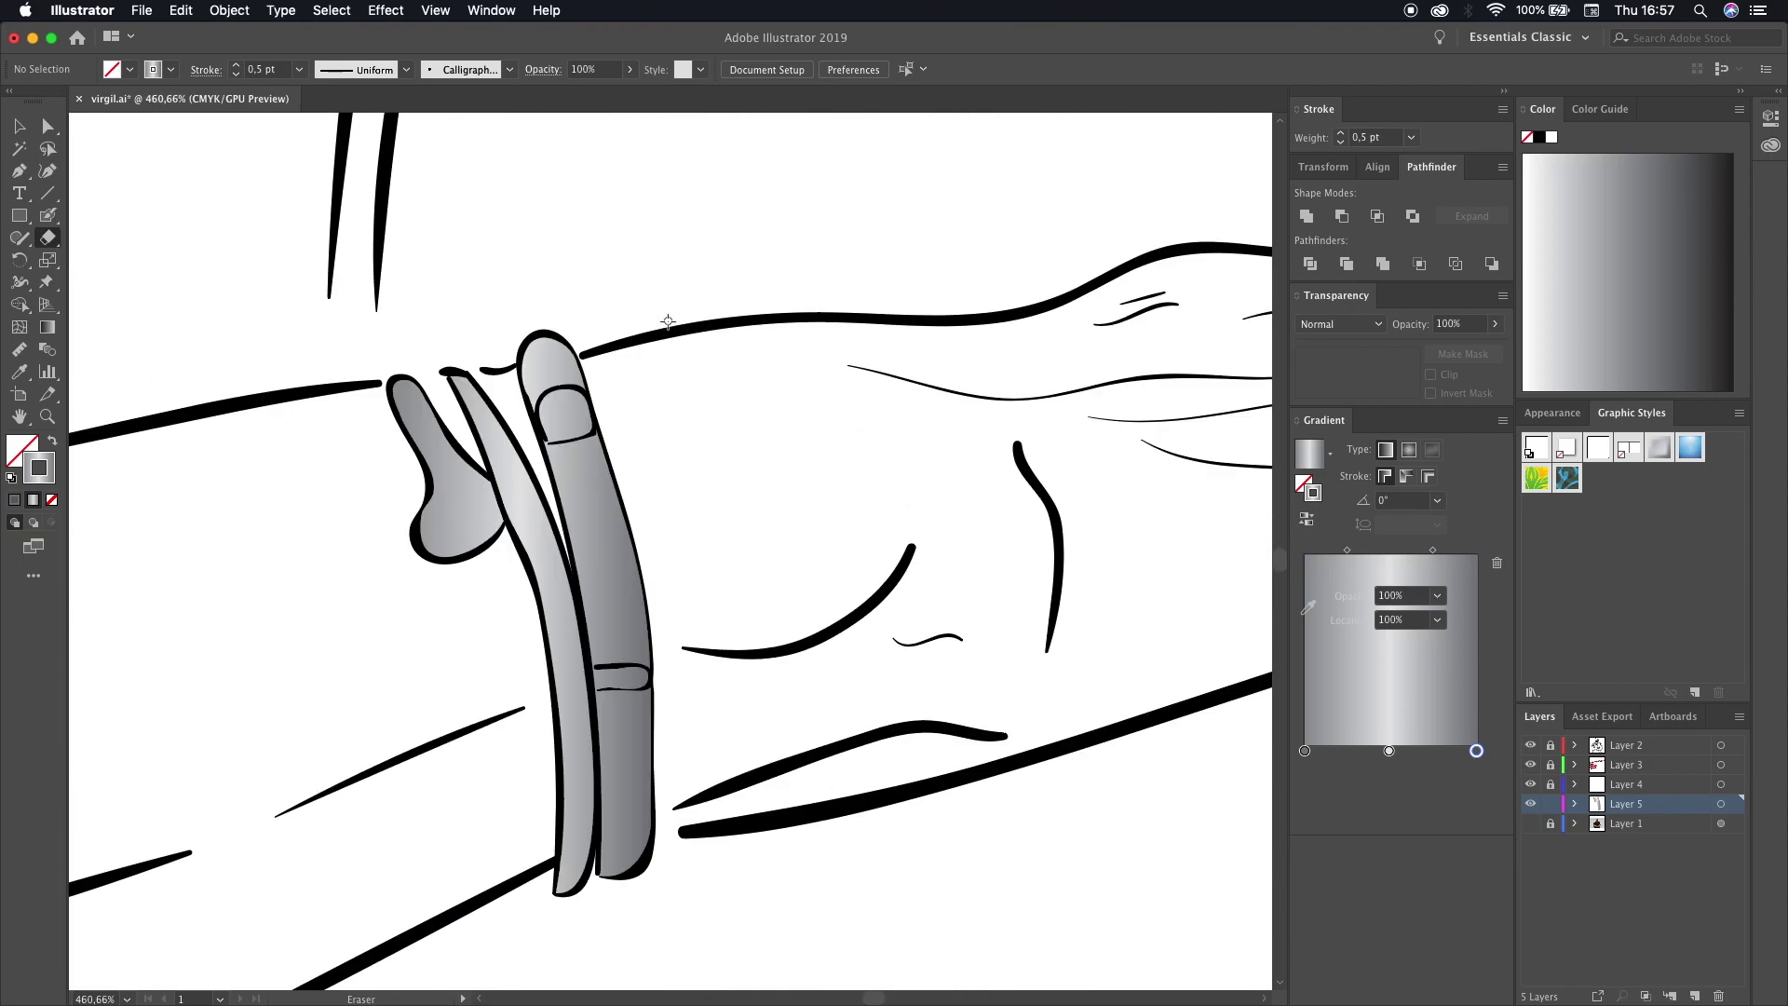
key(i)
click(643, 559)
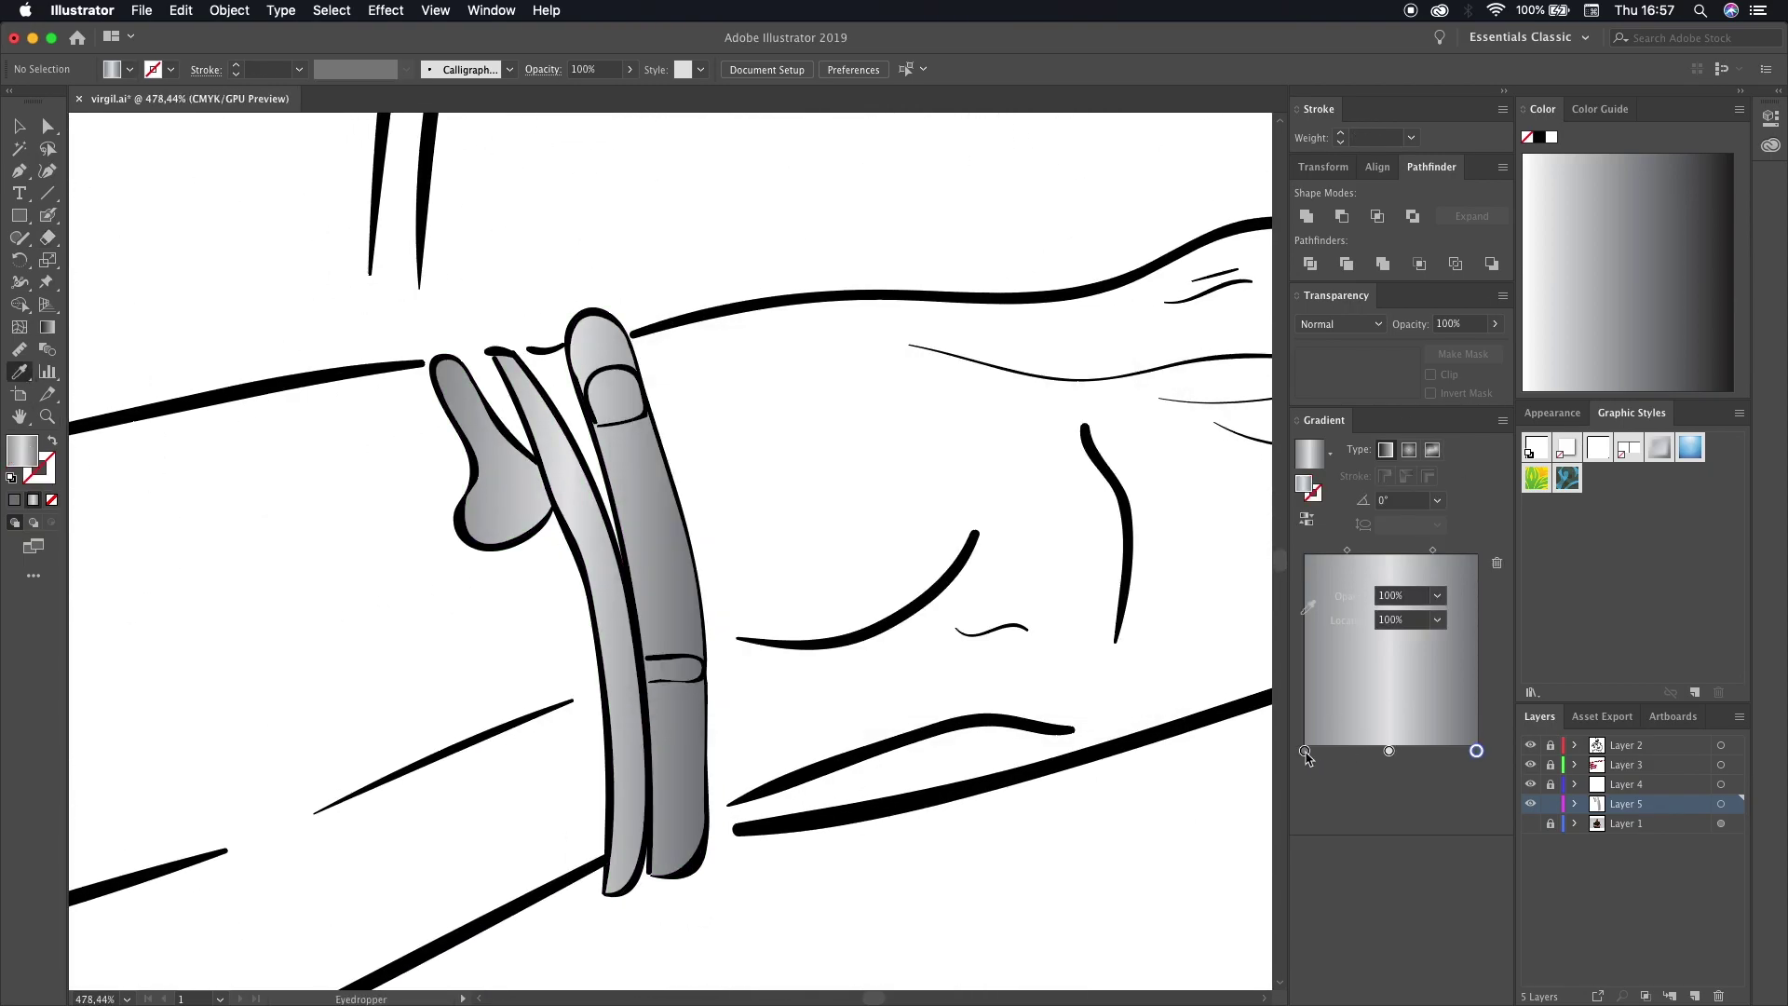
- Darken the gradient's left, middle and right colour stops and dock the Gradient panel
key(g)
double_click(1132, 615)
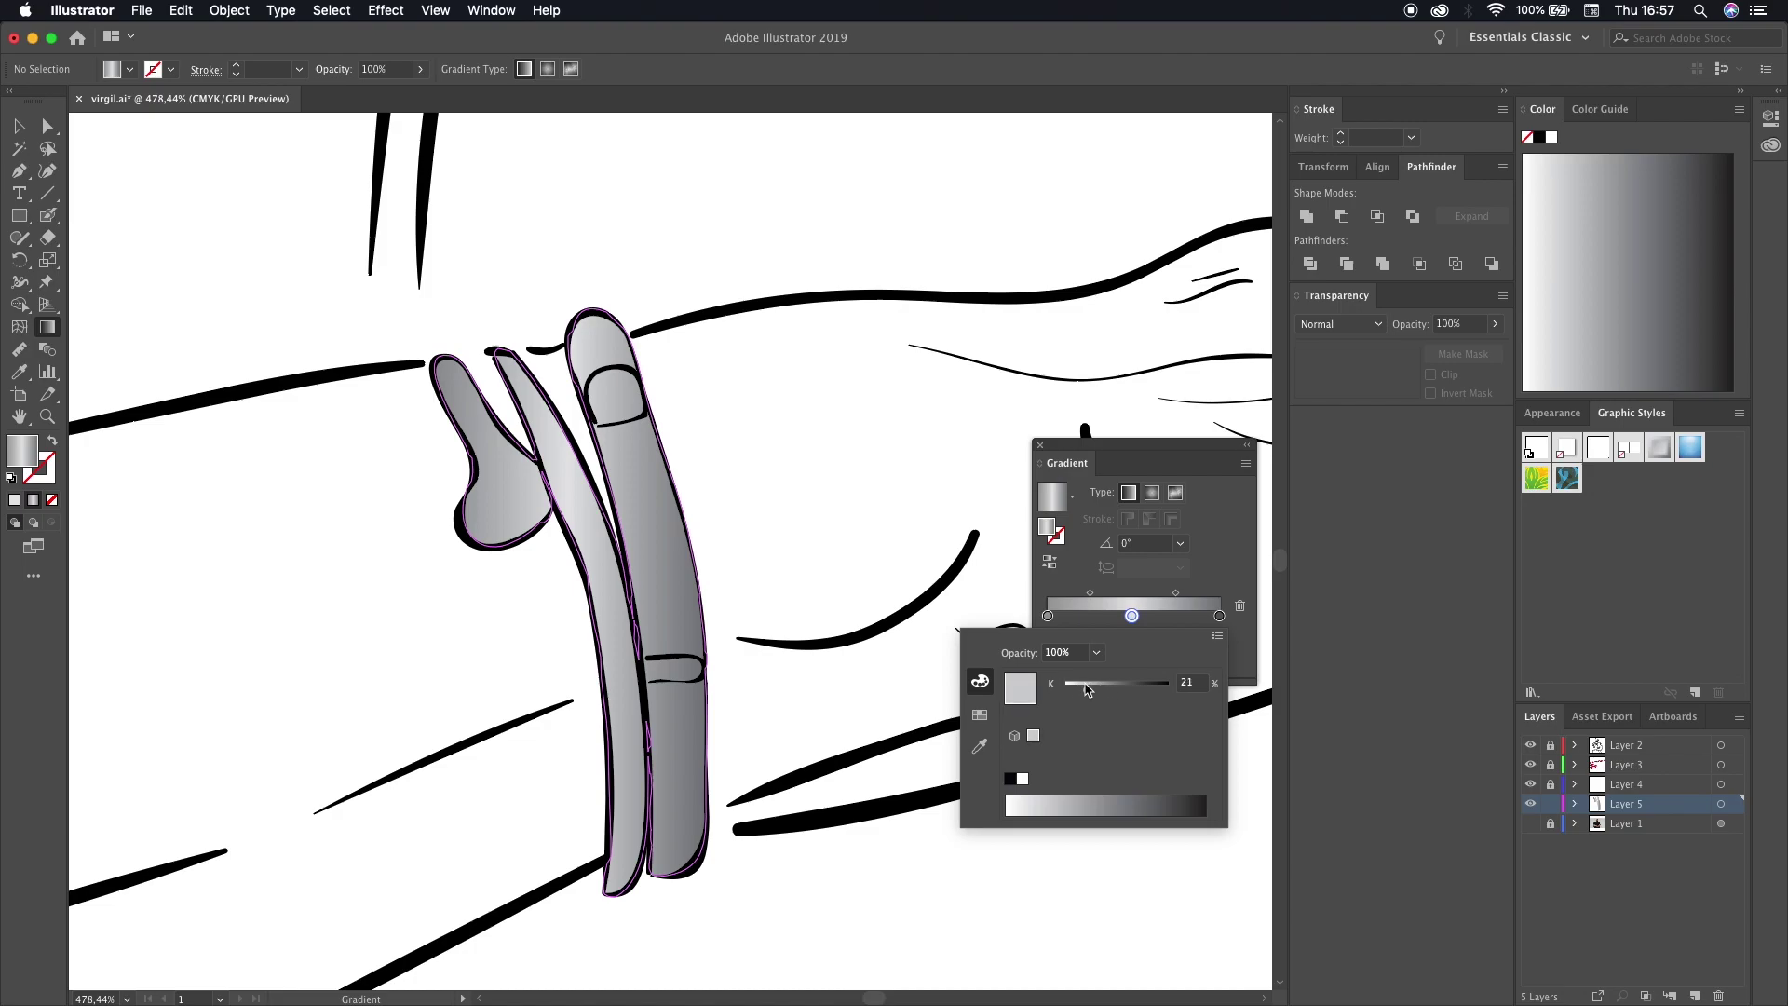
double_click(1048, 616)
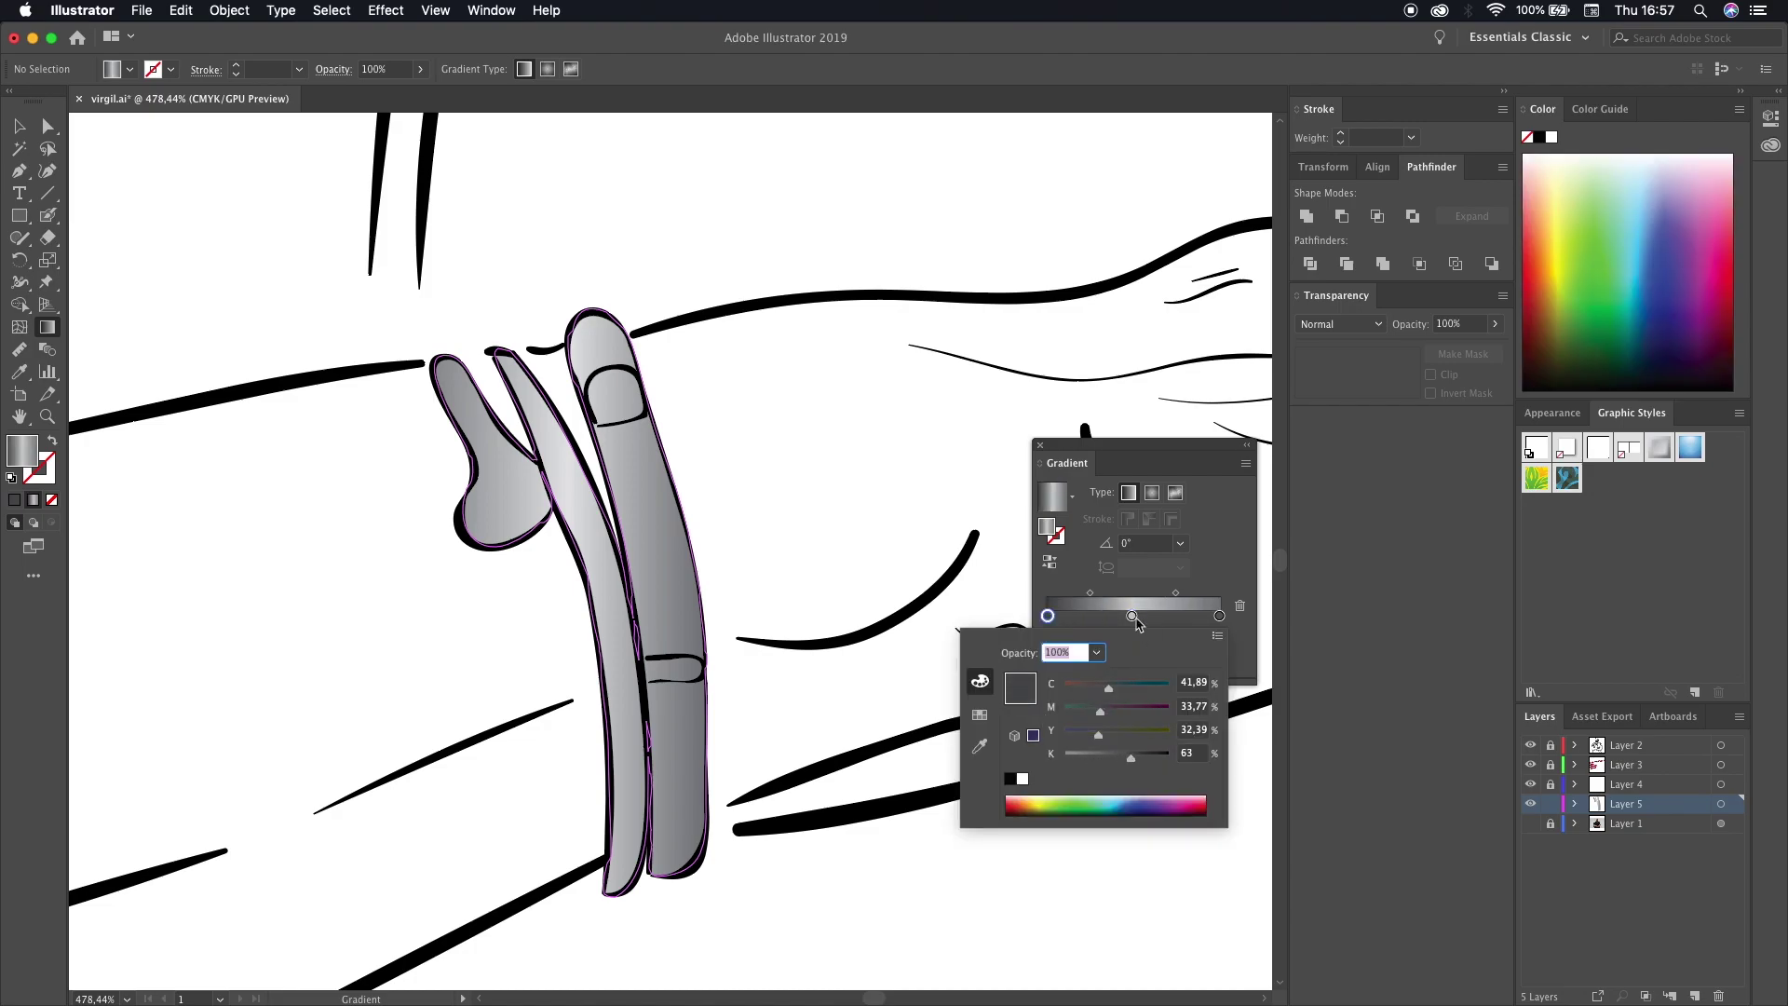
click(1219, 615)
double_click(1219, 615)
key(Escape)
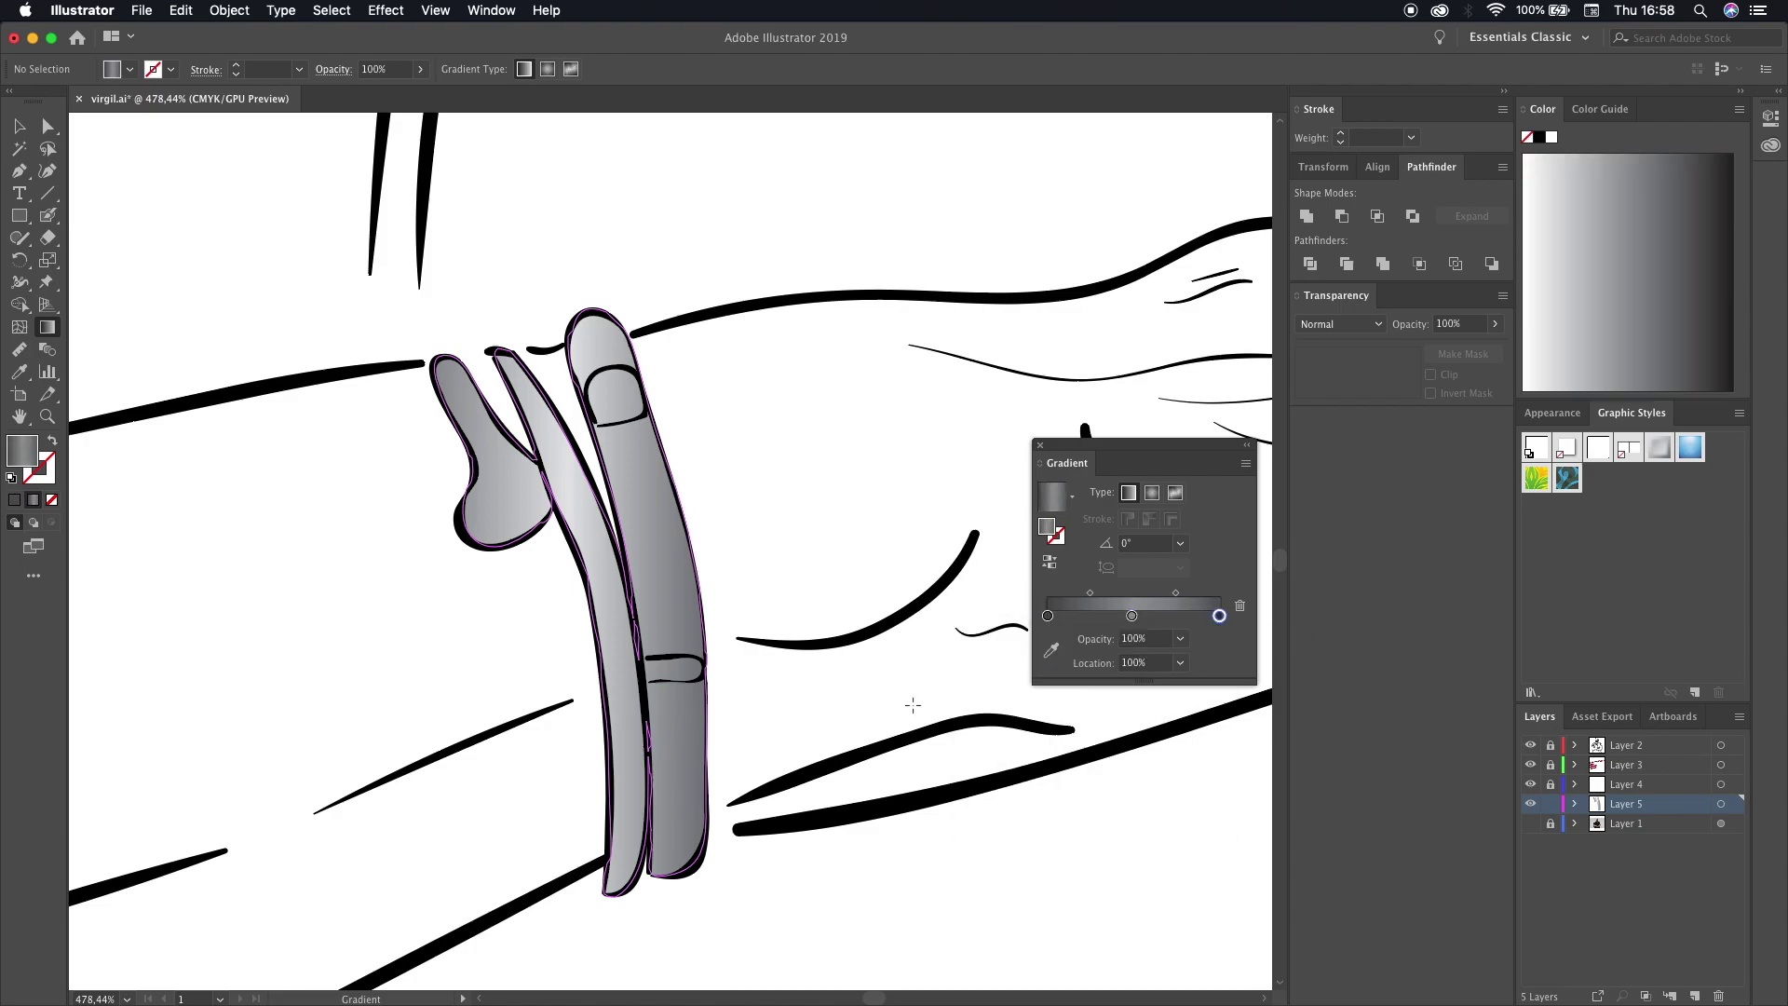
key(ctrl+shift+a)
drag(1068, 463, 1323, 419)
key(shift+b)
- On a new layer, paint darker shading on the band's lower end, joint and right edge
click(1695, 996)
scroll(900, 646, up, 3)
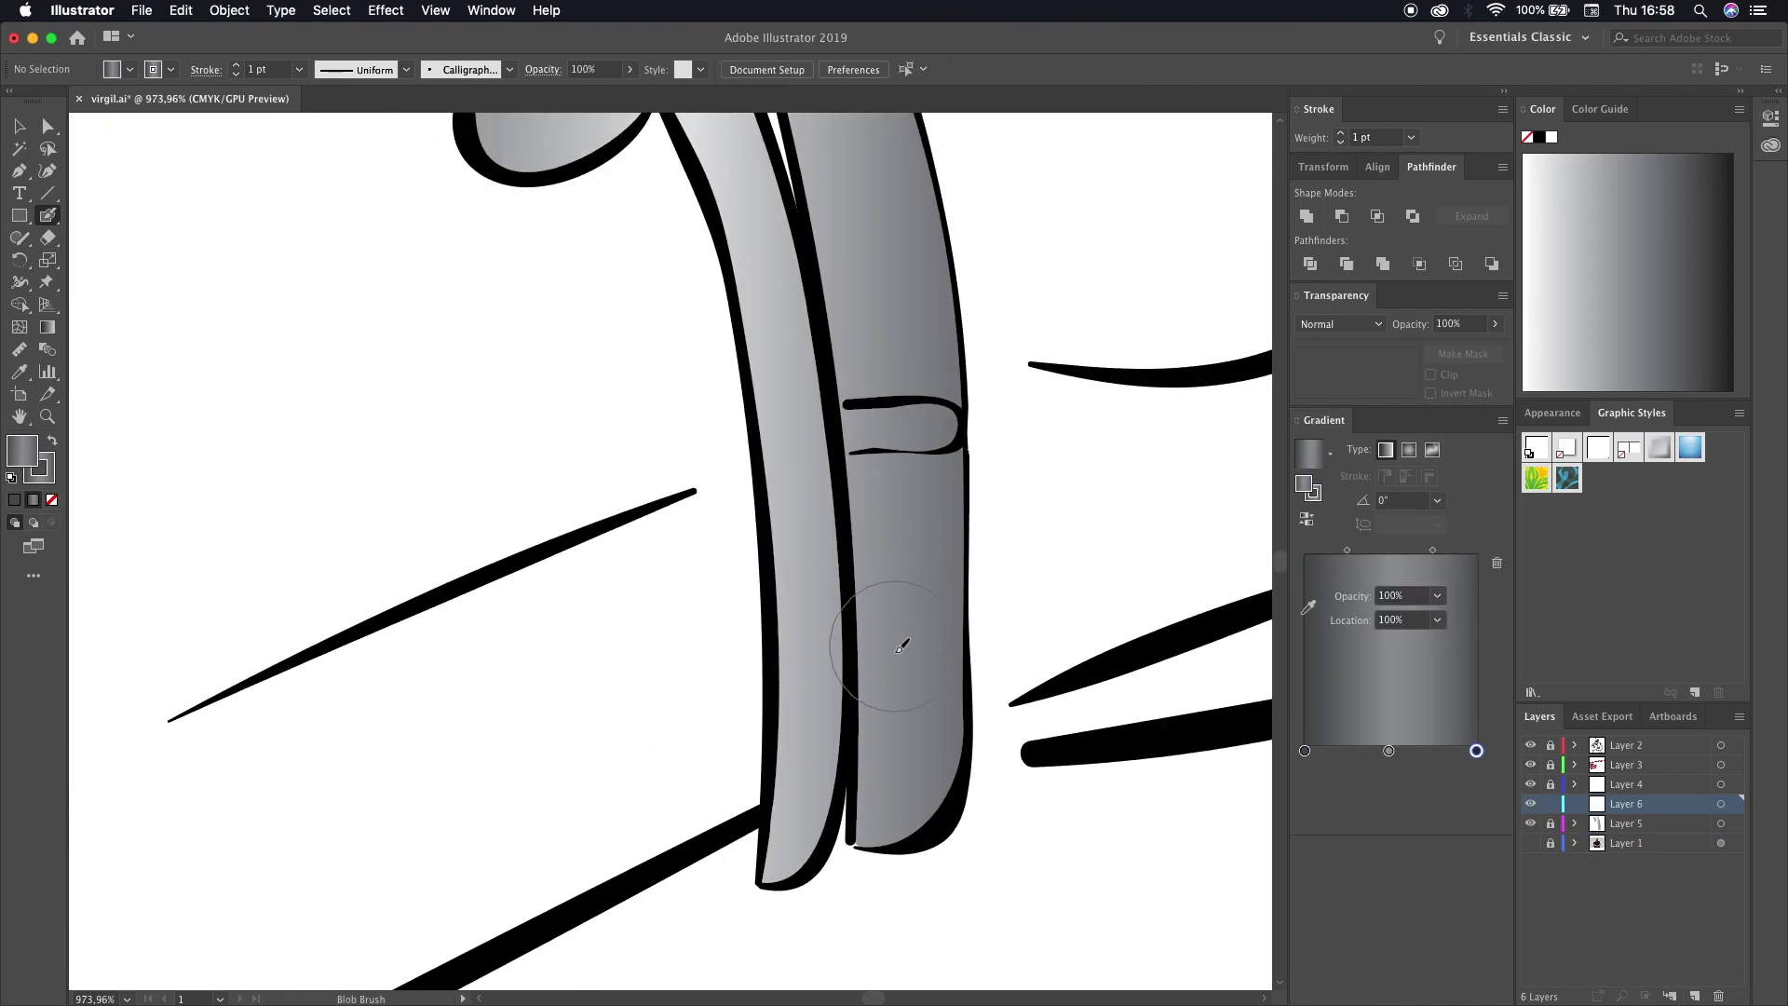
drag(890, 669, 922, 745)
scroll(894, 558, up, 2)
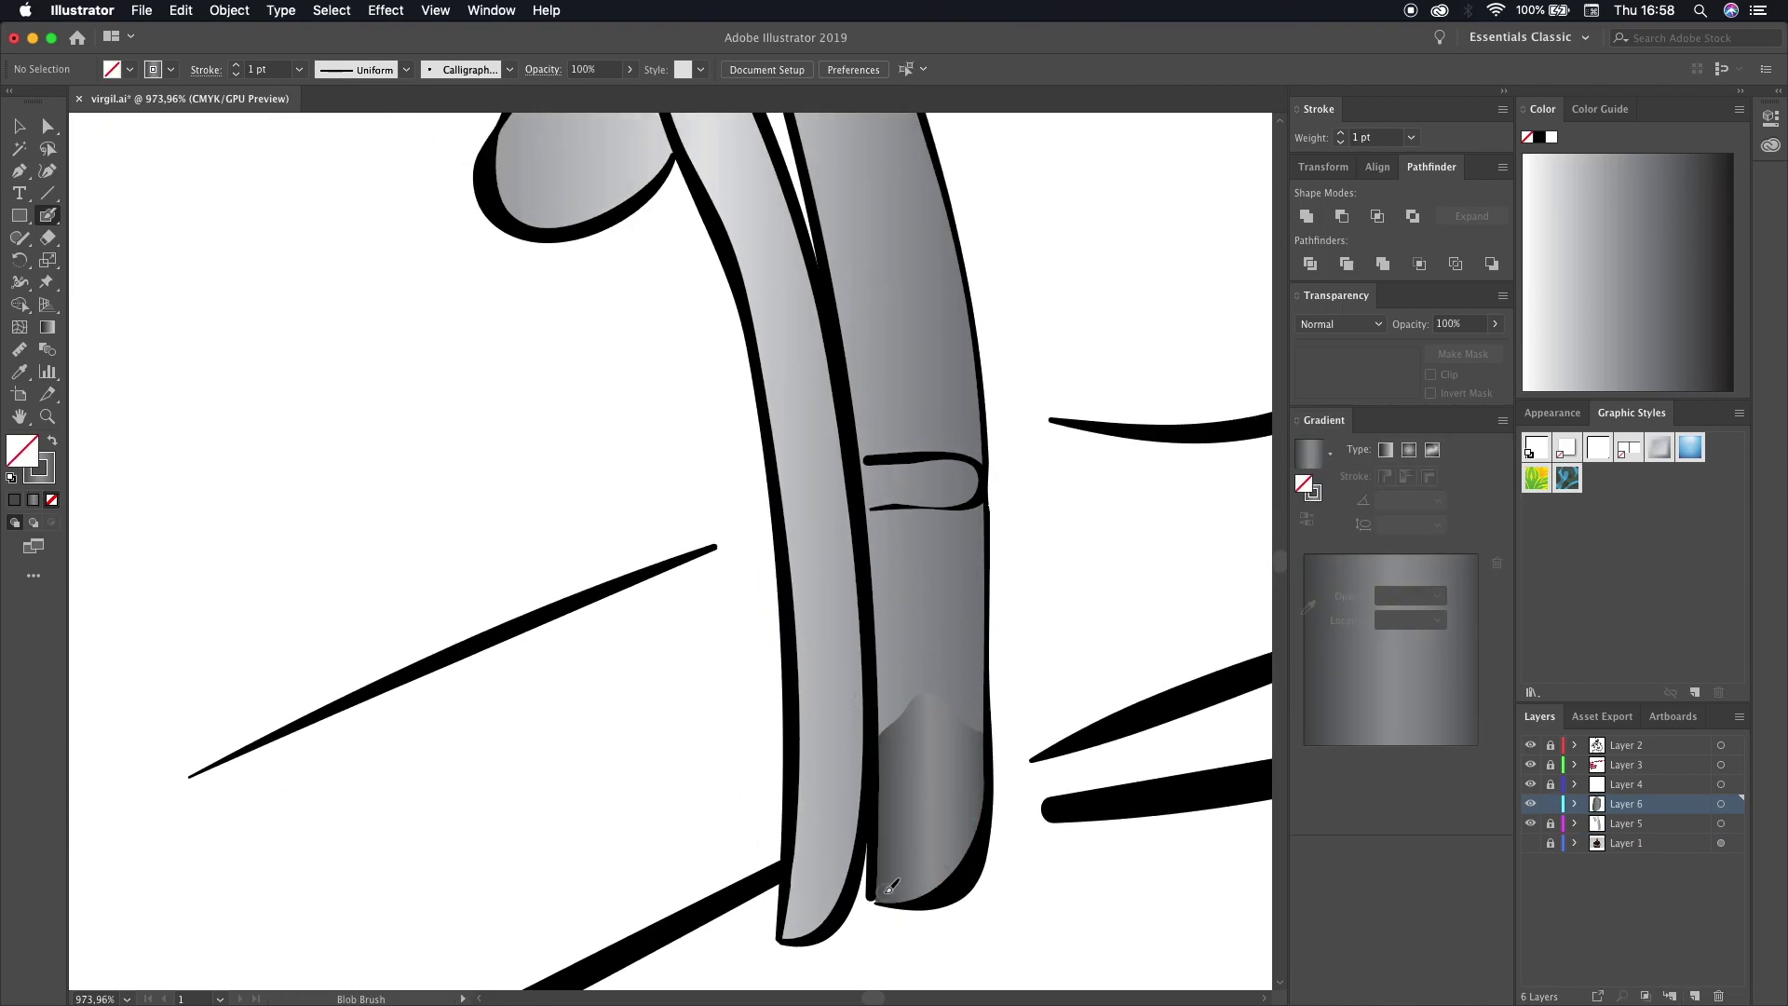
drag(878, 499, 889, 494)
scroll(920, 485, down, 3)
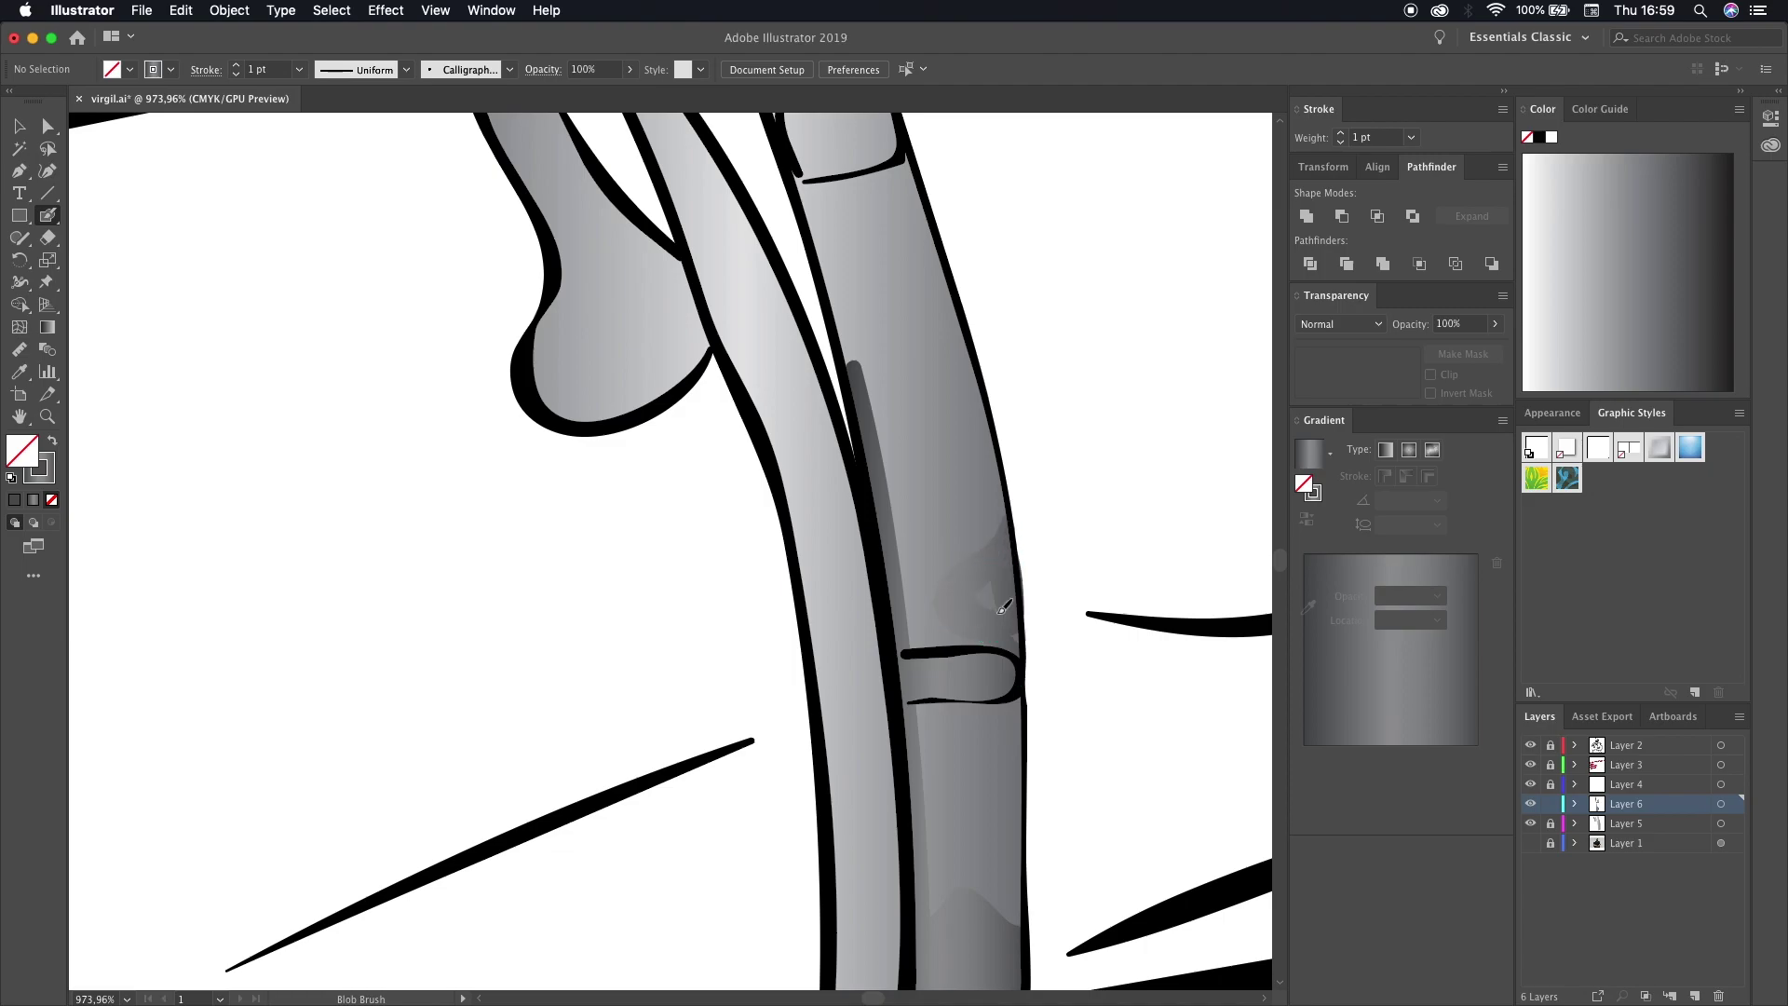
mouse_move(1029, 773)
mouse_down()
mouse_move(1049, 611)
mouse_move(950, 596)
mouse_up()
scroll(1037, 649, up, 5)
scroll(949, 596, up, 3)
drag(973, 447, 1015, 643)
- Extend the dark shading up the band and onto the thin band's ends, then fit the artboard
scroll(943, 890, down, 5)
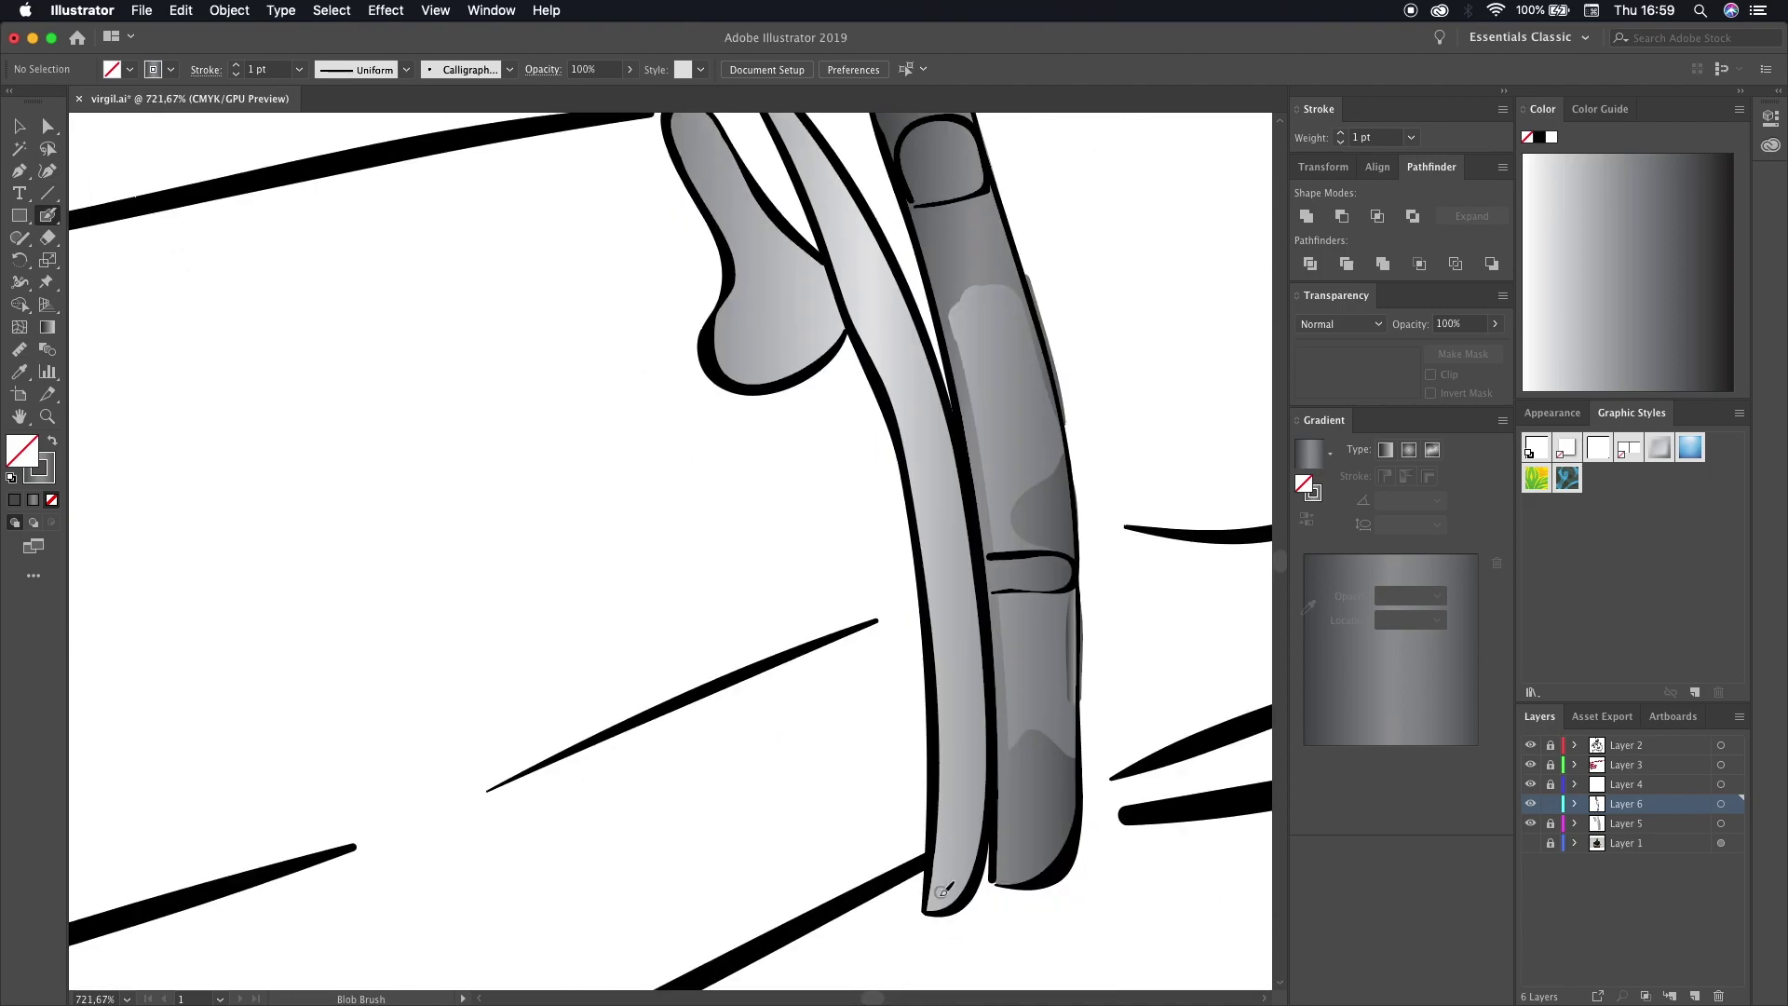
drag(911, 411, 855, 305)
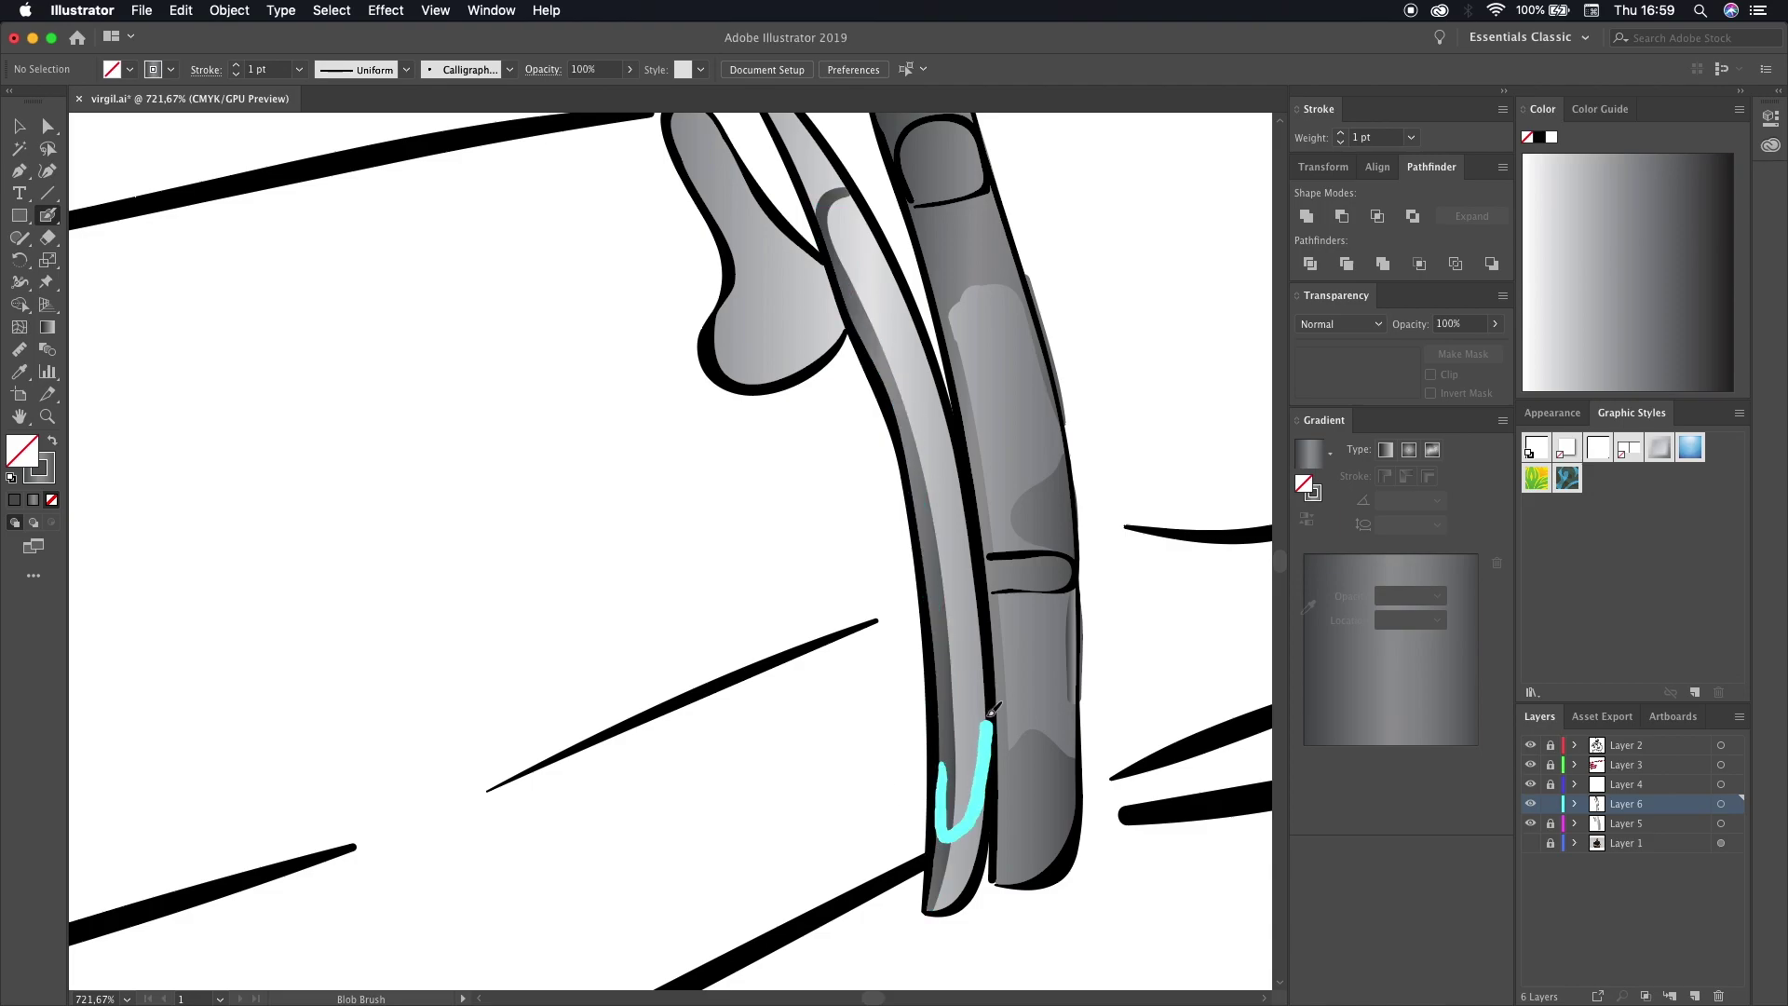
drag(991, 713, 959, 866)
scroll(959, 866, up, 5)
drag(849, 335, 903, 407)
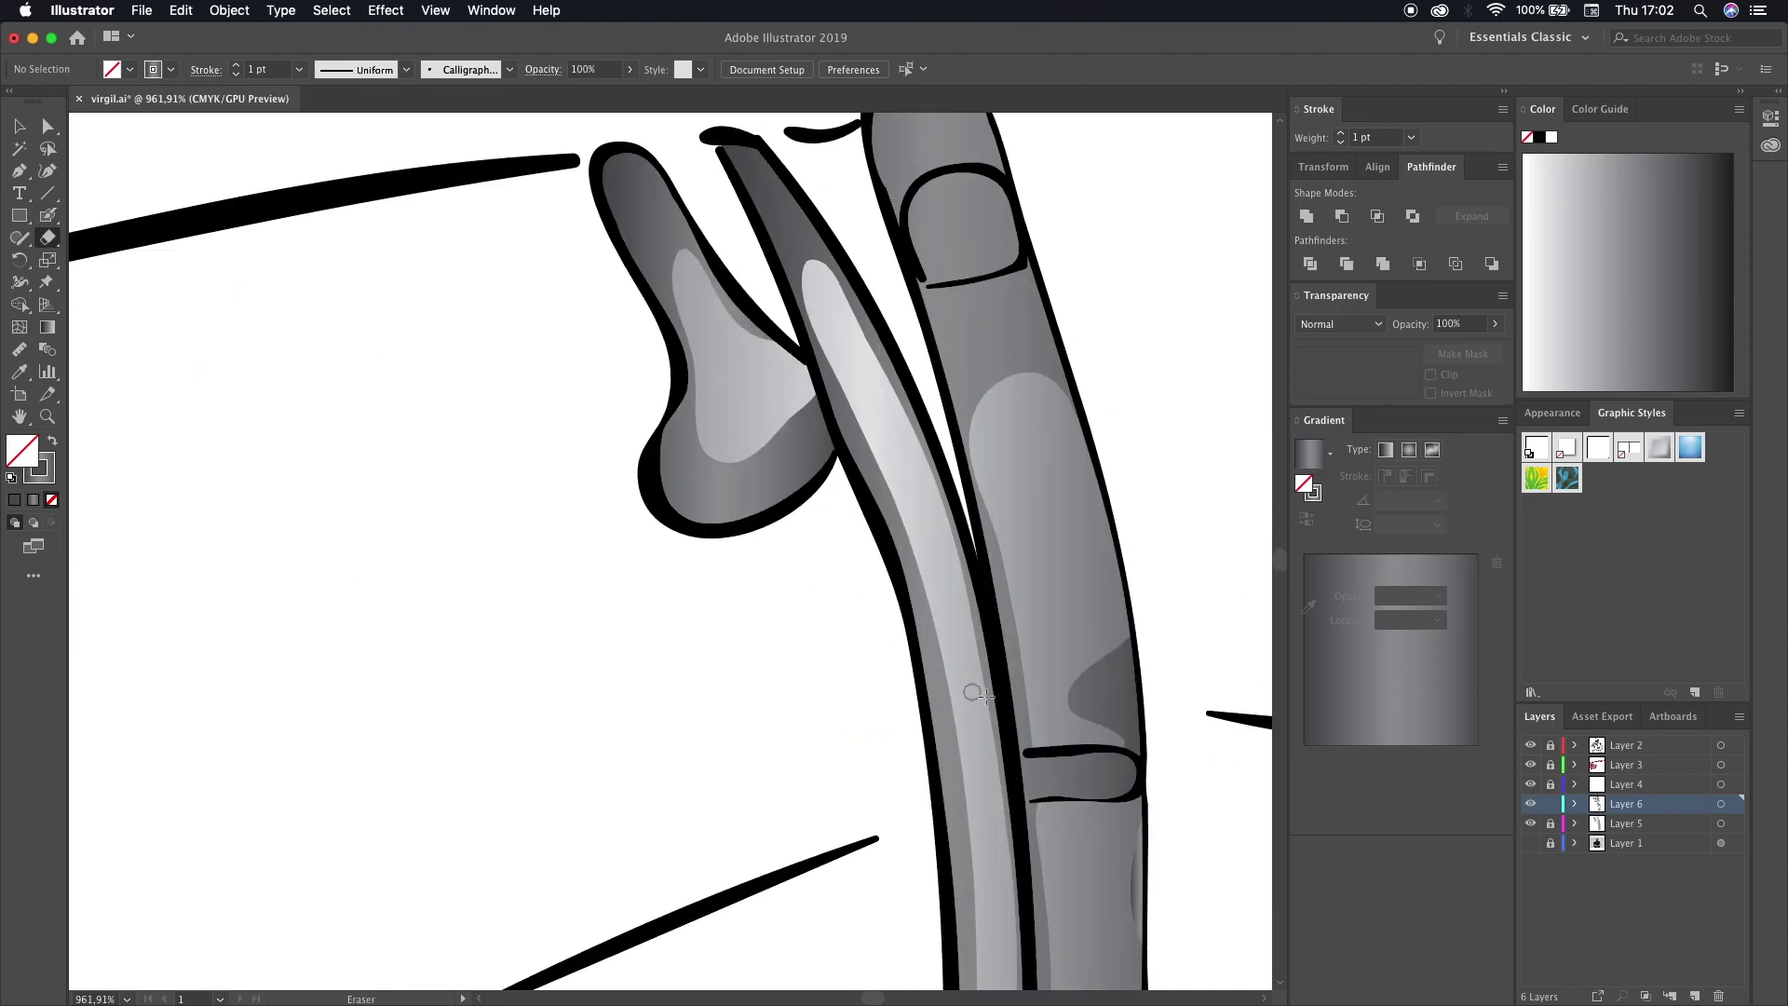
key(shift+e)
key(ctrl+0)
- Save, then add a new layer and set the fill colour to #0B0A1E
click(142, 10)
click(172, 155)
click(1693, 996)
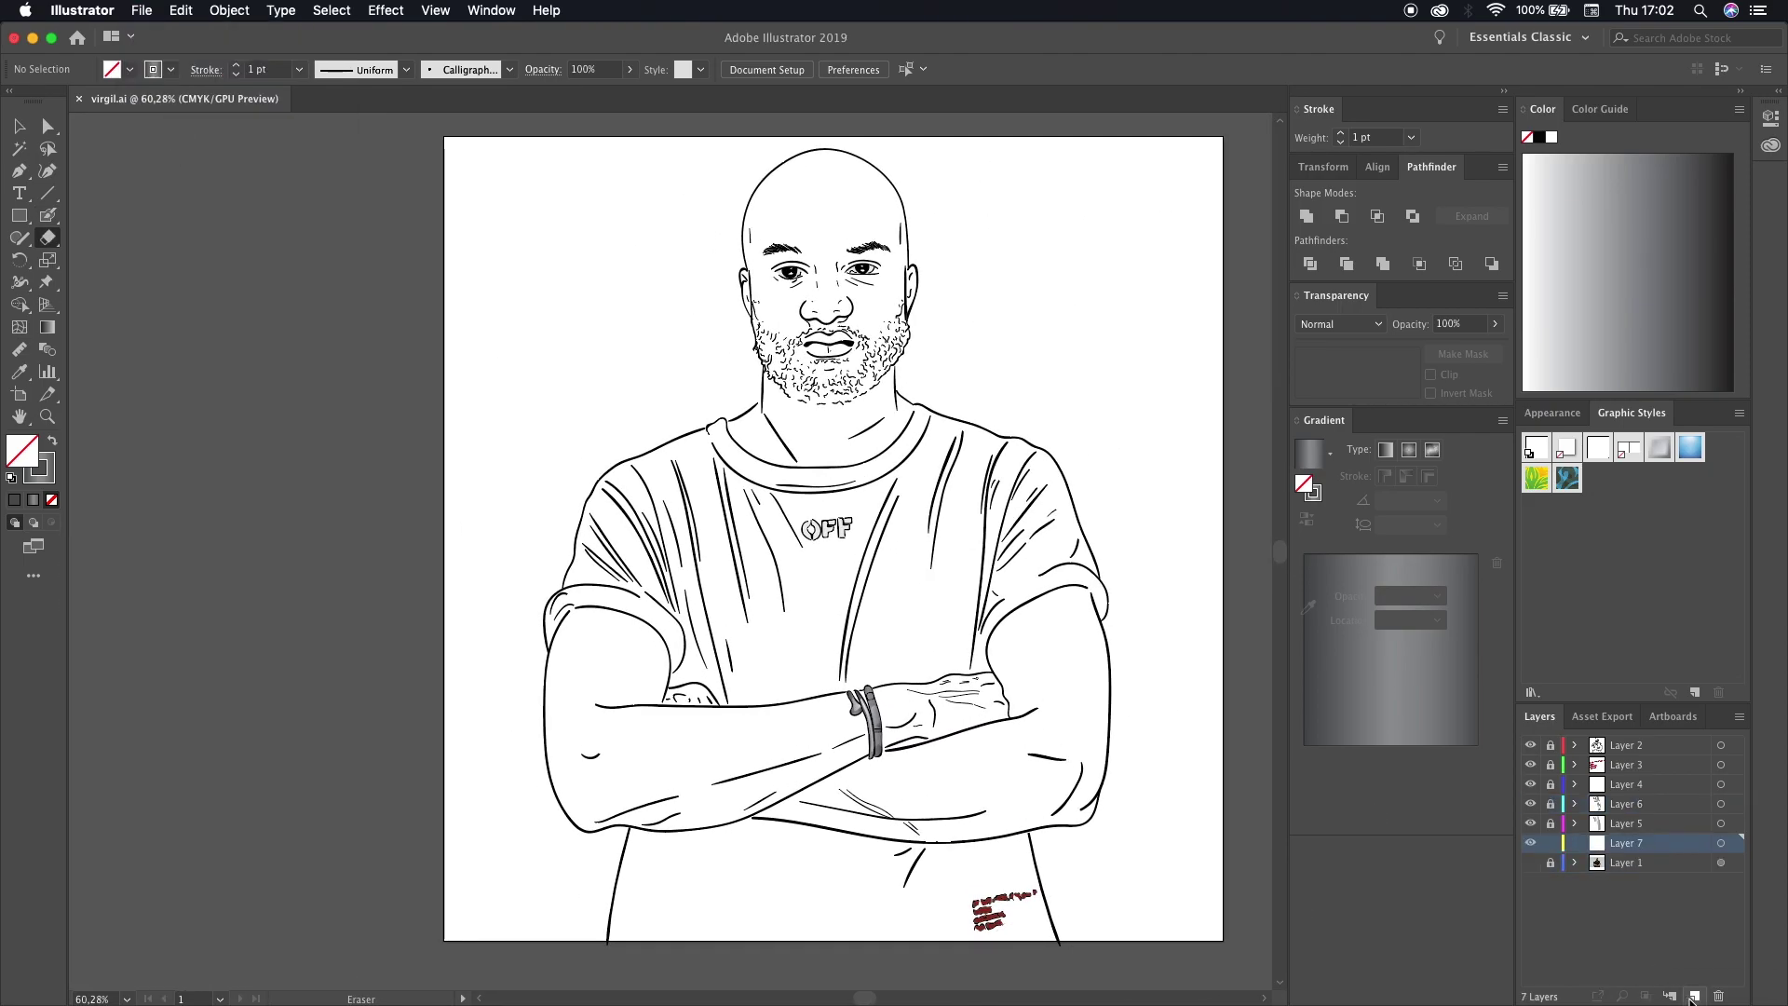
double_click(23, 450)
text(0B0A1E)
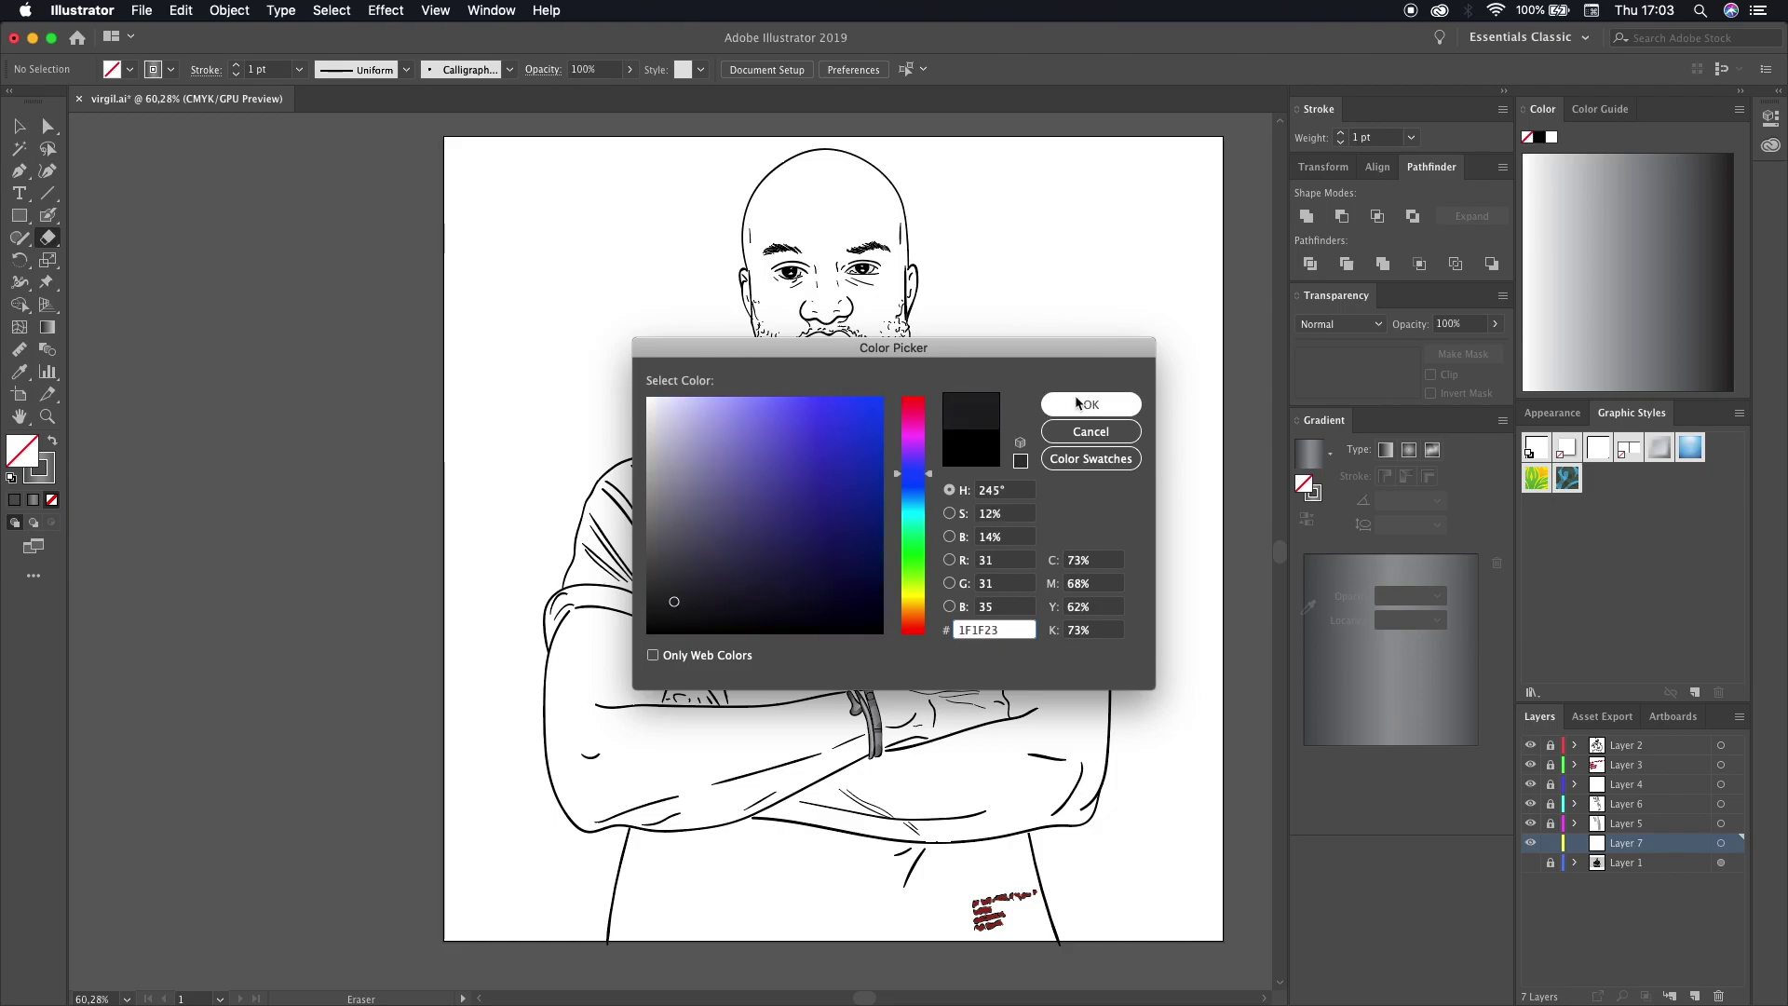
click(1078, 402)
- With the Blob Brush, paint the lower shirt area dark
key(shift+b)
drag(1001, 727, 1090, 936)
mouse_move(1001, 685)
mouse_down()
mouse_move(721, 507)
mouse_move(250, 485)
mouse_up()
scroll(1147, 775, left, 2)
scroll(1064, 421, left, 2)
scroll(1065, 421, left, 5)
mouse_move(1159, 447)
mouse_down()
mouse_move(287, 352)
mouse_move(149, 894)
mouse_up()
scroll(417, 356, left, 2)
drag(416, 357, 331, 671)
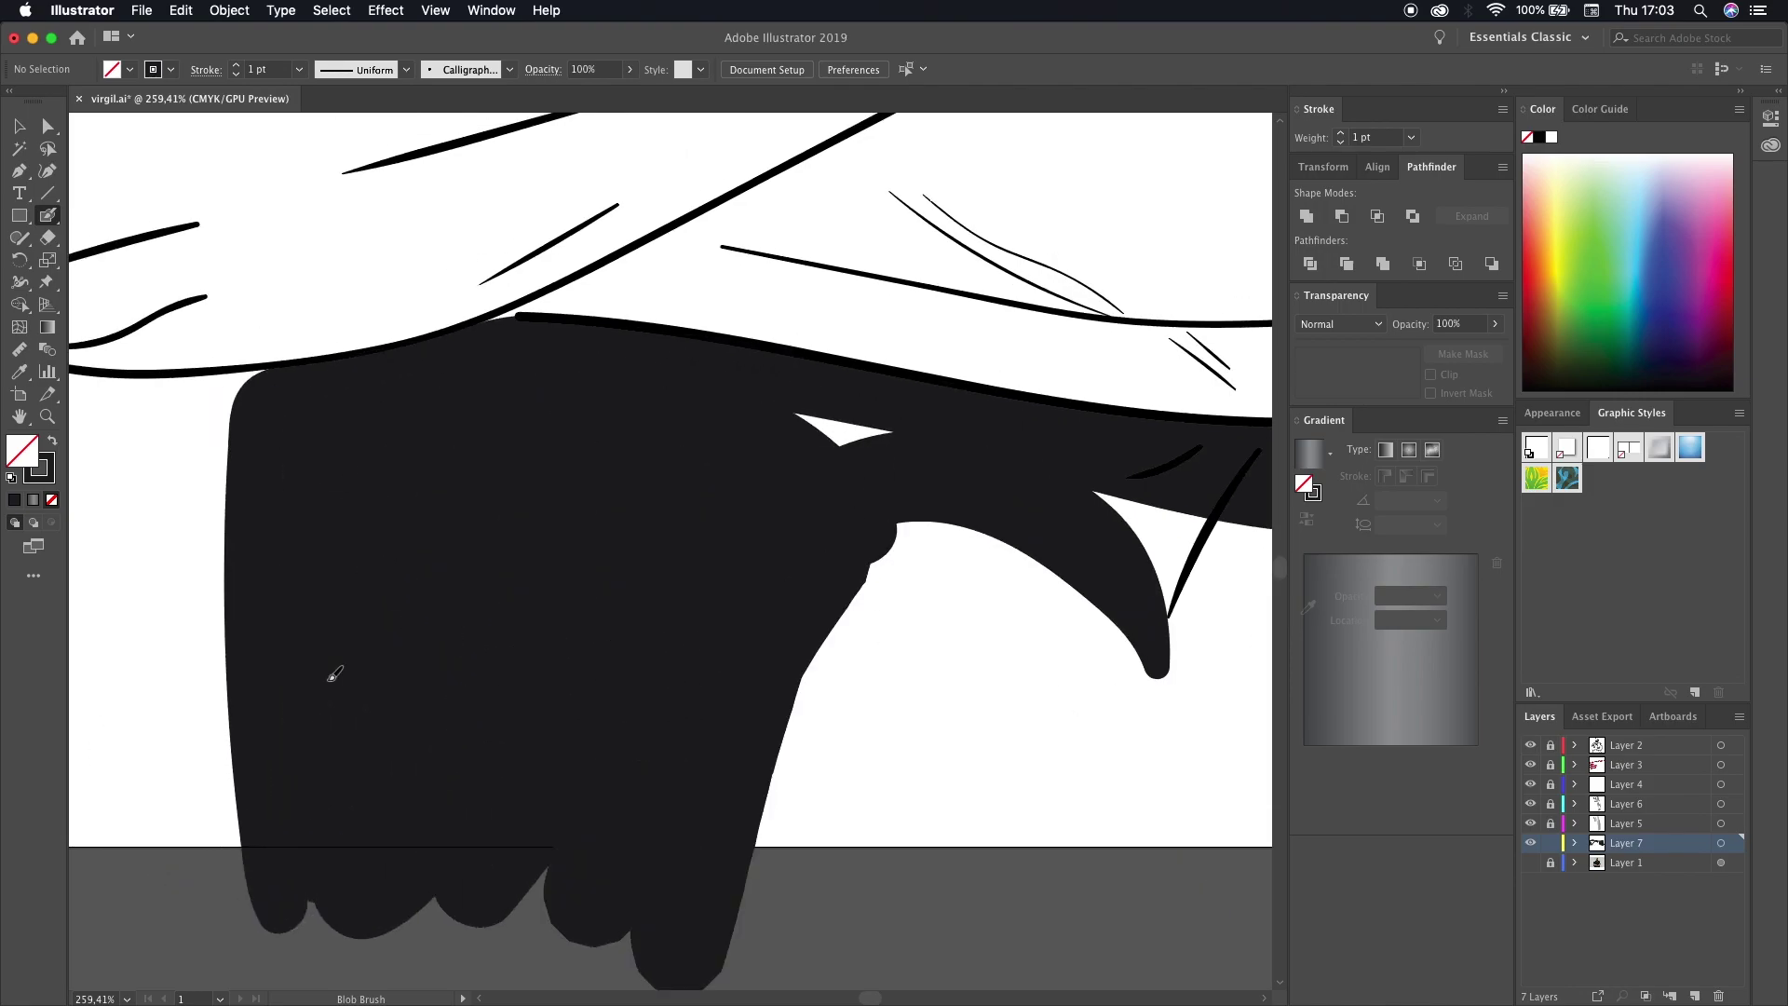
scroll(332, 670, right, 5)
scroll(801, 734, right, 2)
scroll(554, 557, left, 5)
- Paint dark strokes along the shoulder curve and the sleeve's top and lower edges
mouse_move(987, 536)
mouse_down()
mouse_move(819, 424)
mouse_move(558, 726)
mouse_move(540, 838)
mouse_move(587, 853)
mouse_up()
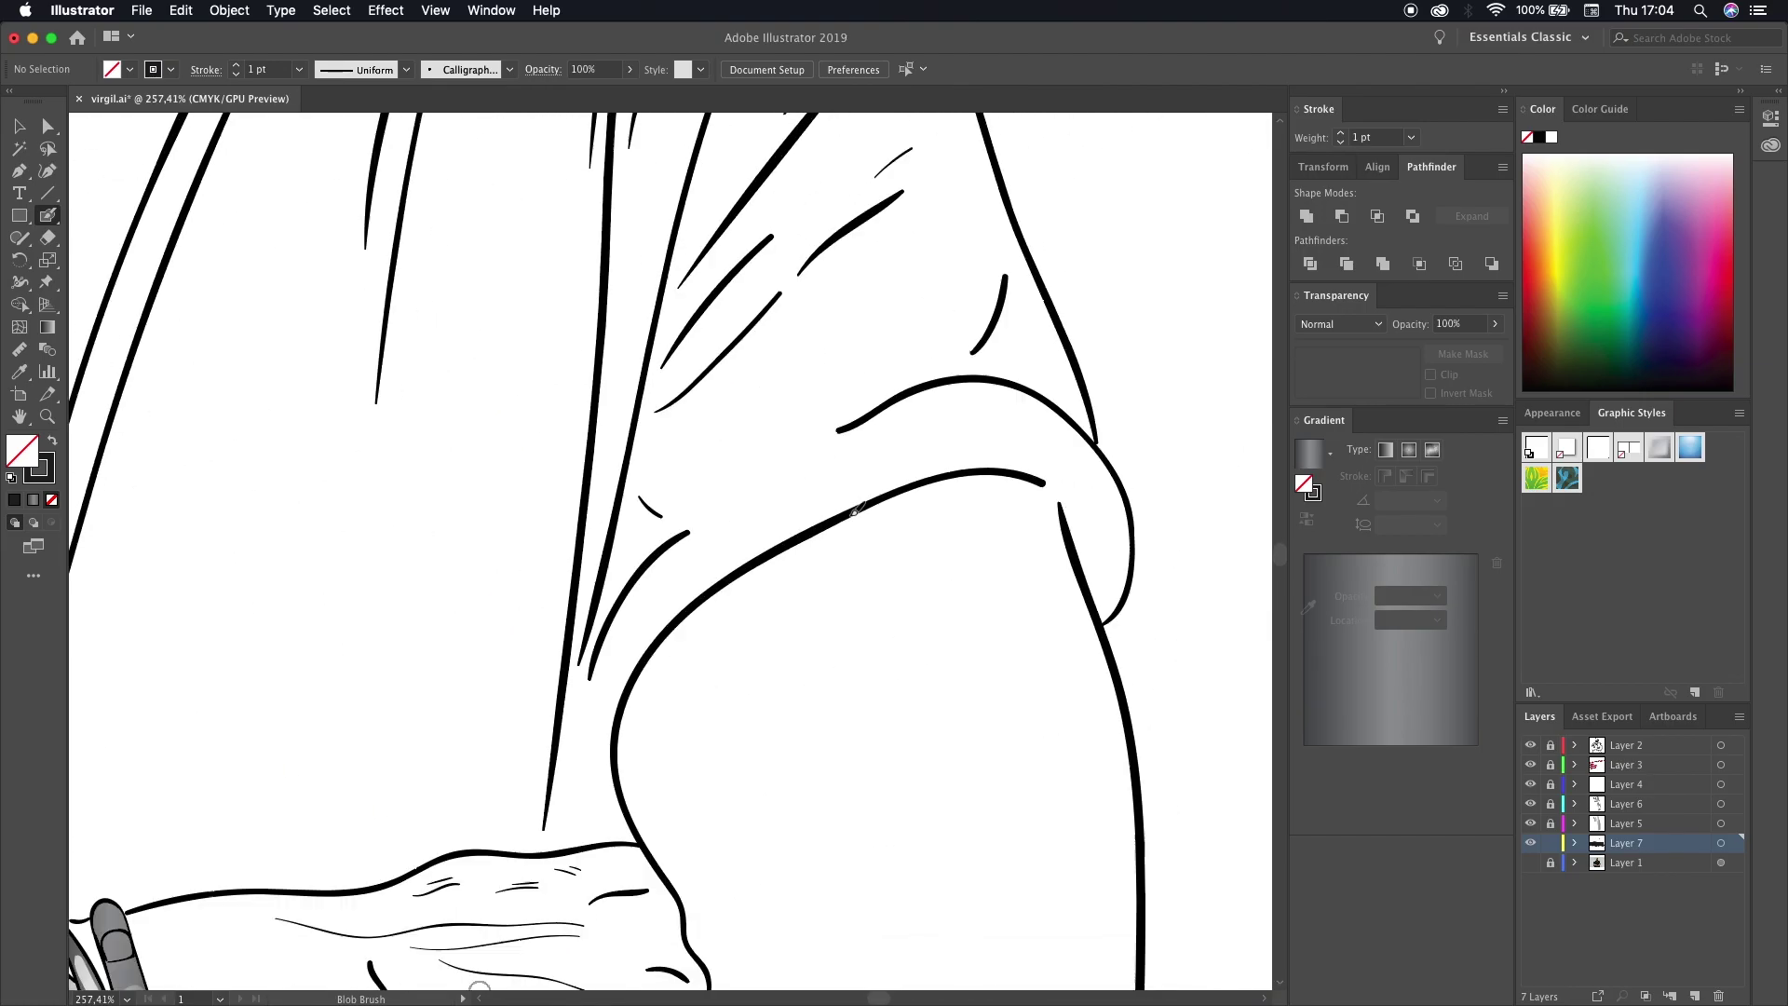
mouse_move(1183, 559)
mouse_down()
mouse_move(977, 415)
mouse_move(670, 791)
mouse_up()
drag(670, 792, 870, 475)
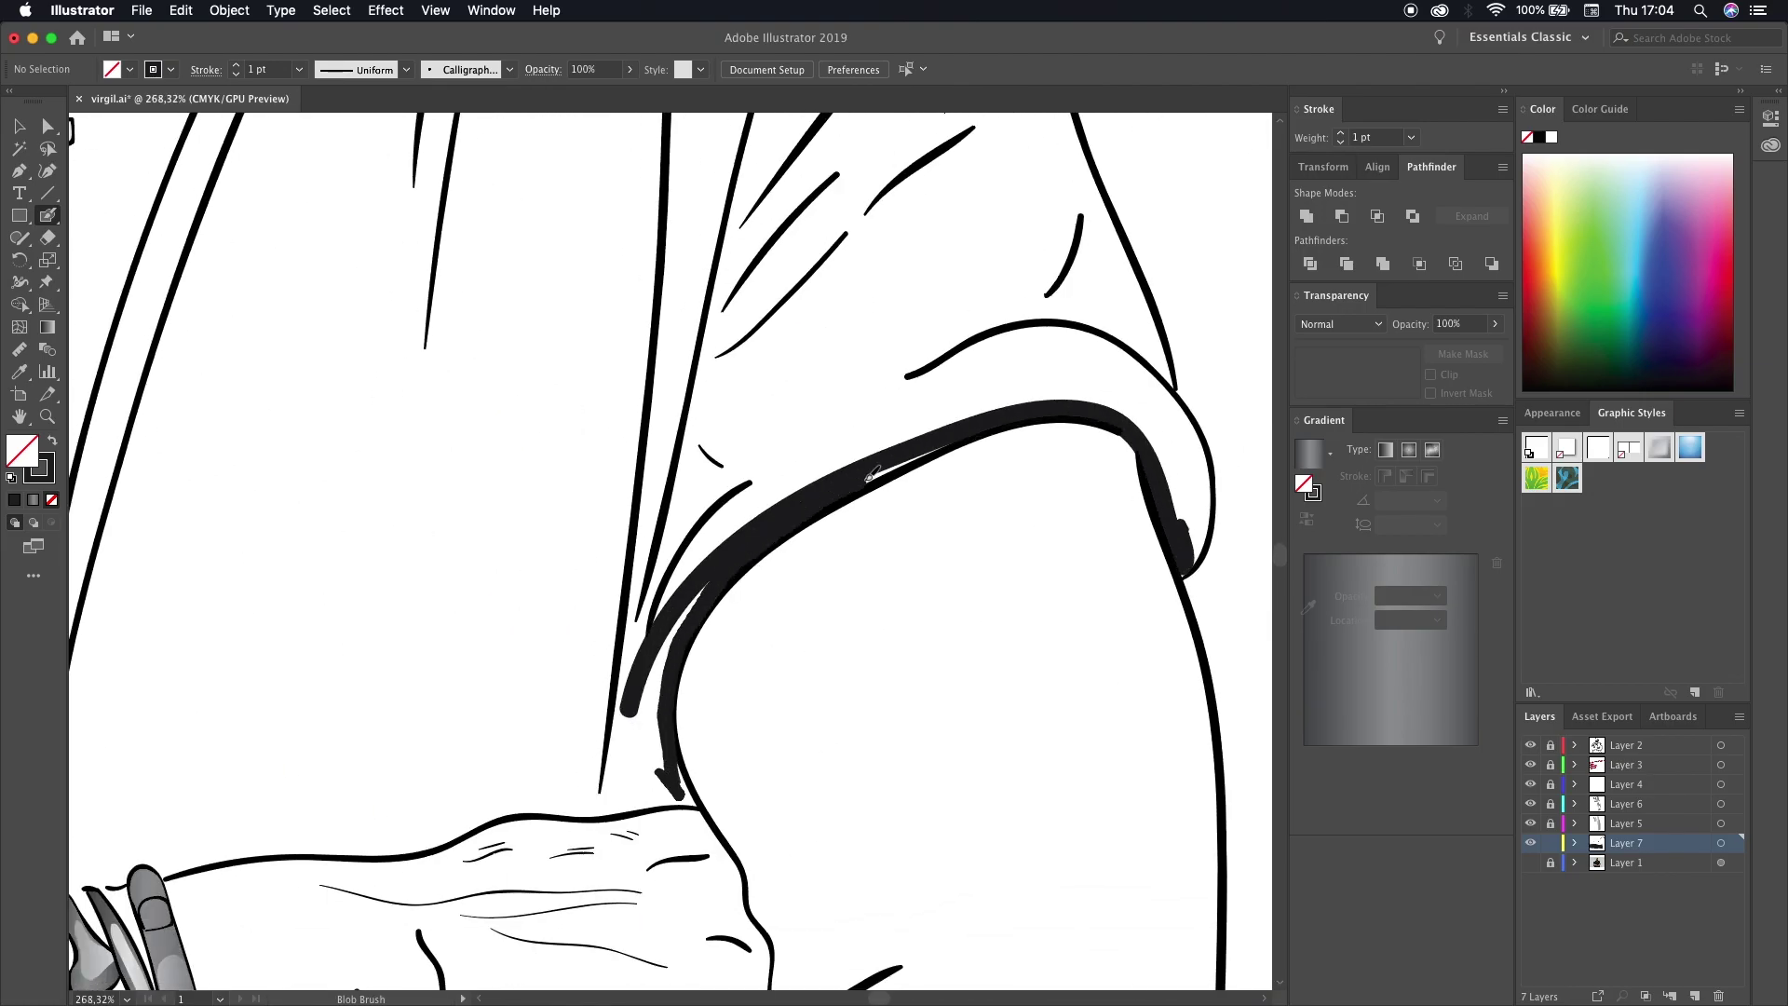
scroll(1210, 503, up, 3)
drag(1051, 657, 873, 705)
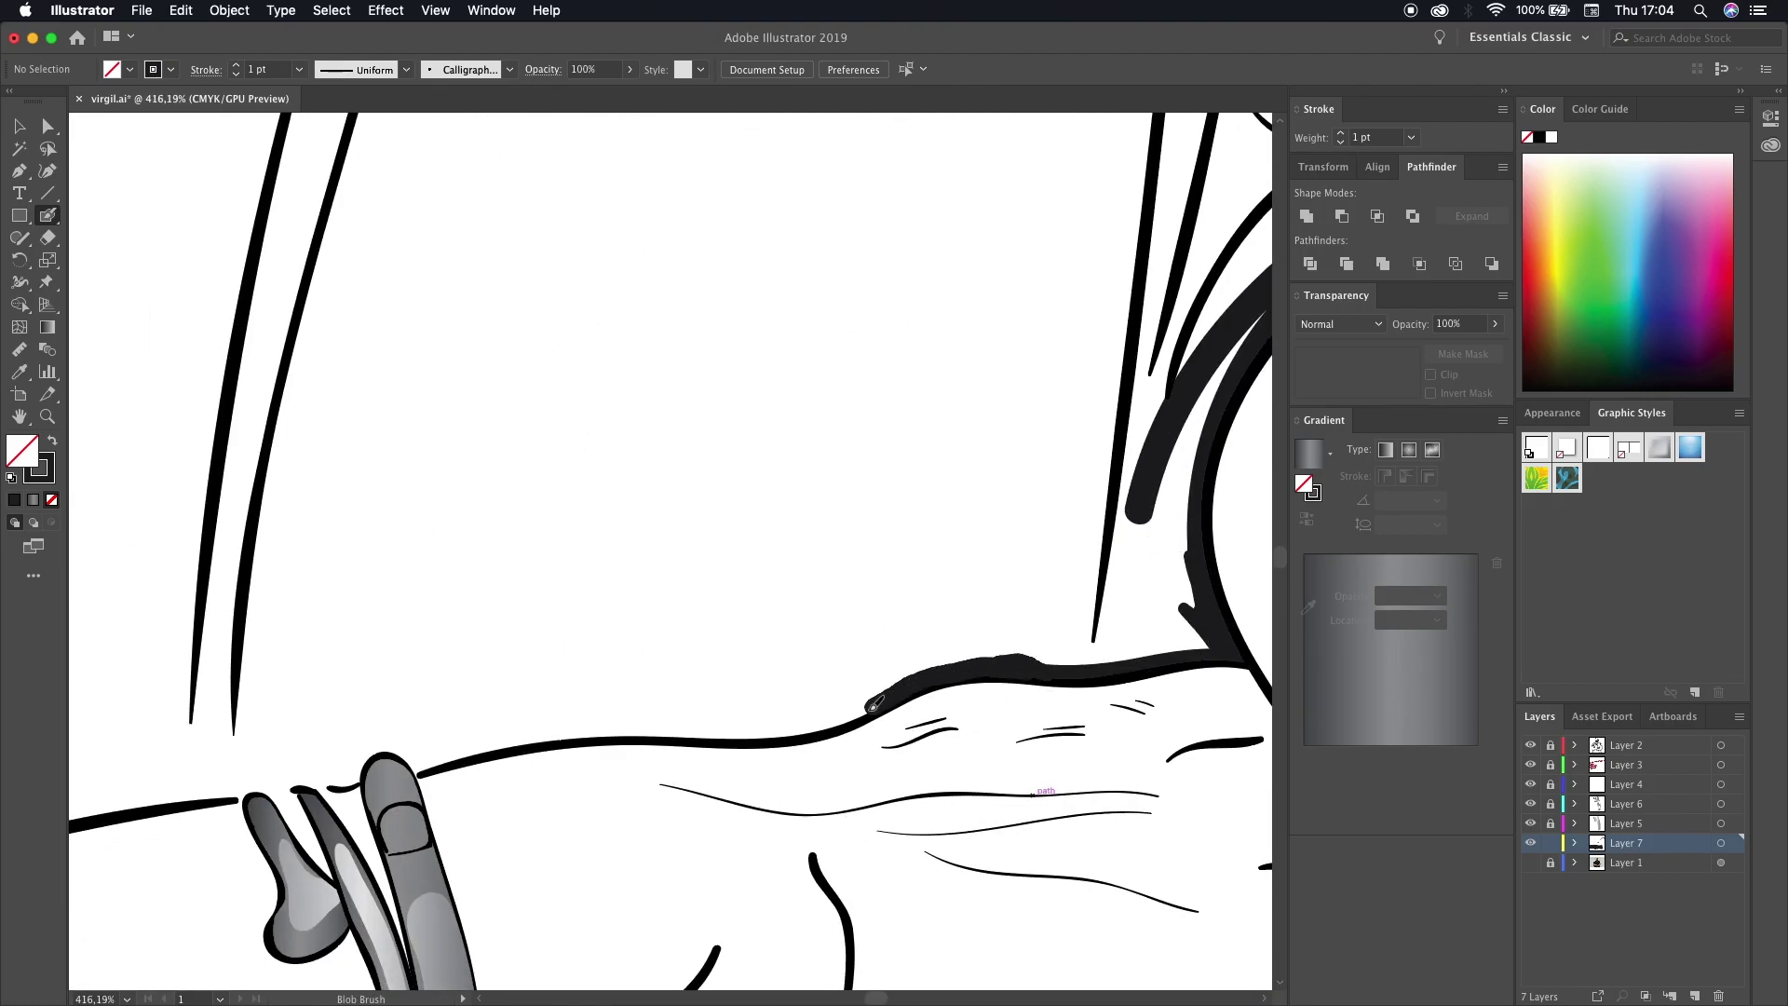
scroll(344, 776, left, 5)
scroll(558, 652, left, 8)
drag(1211, 643, 704, 657)
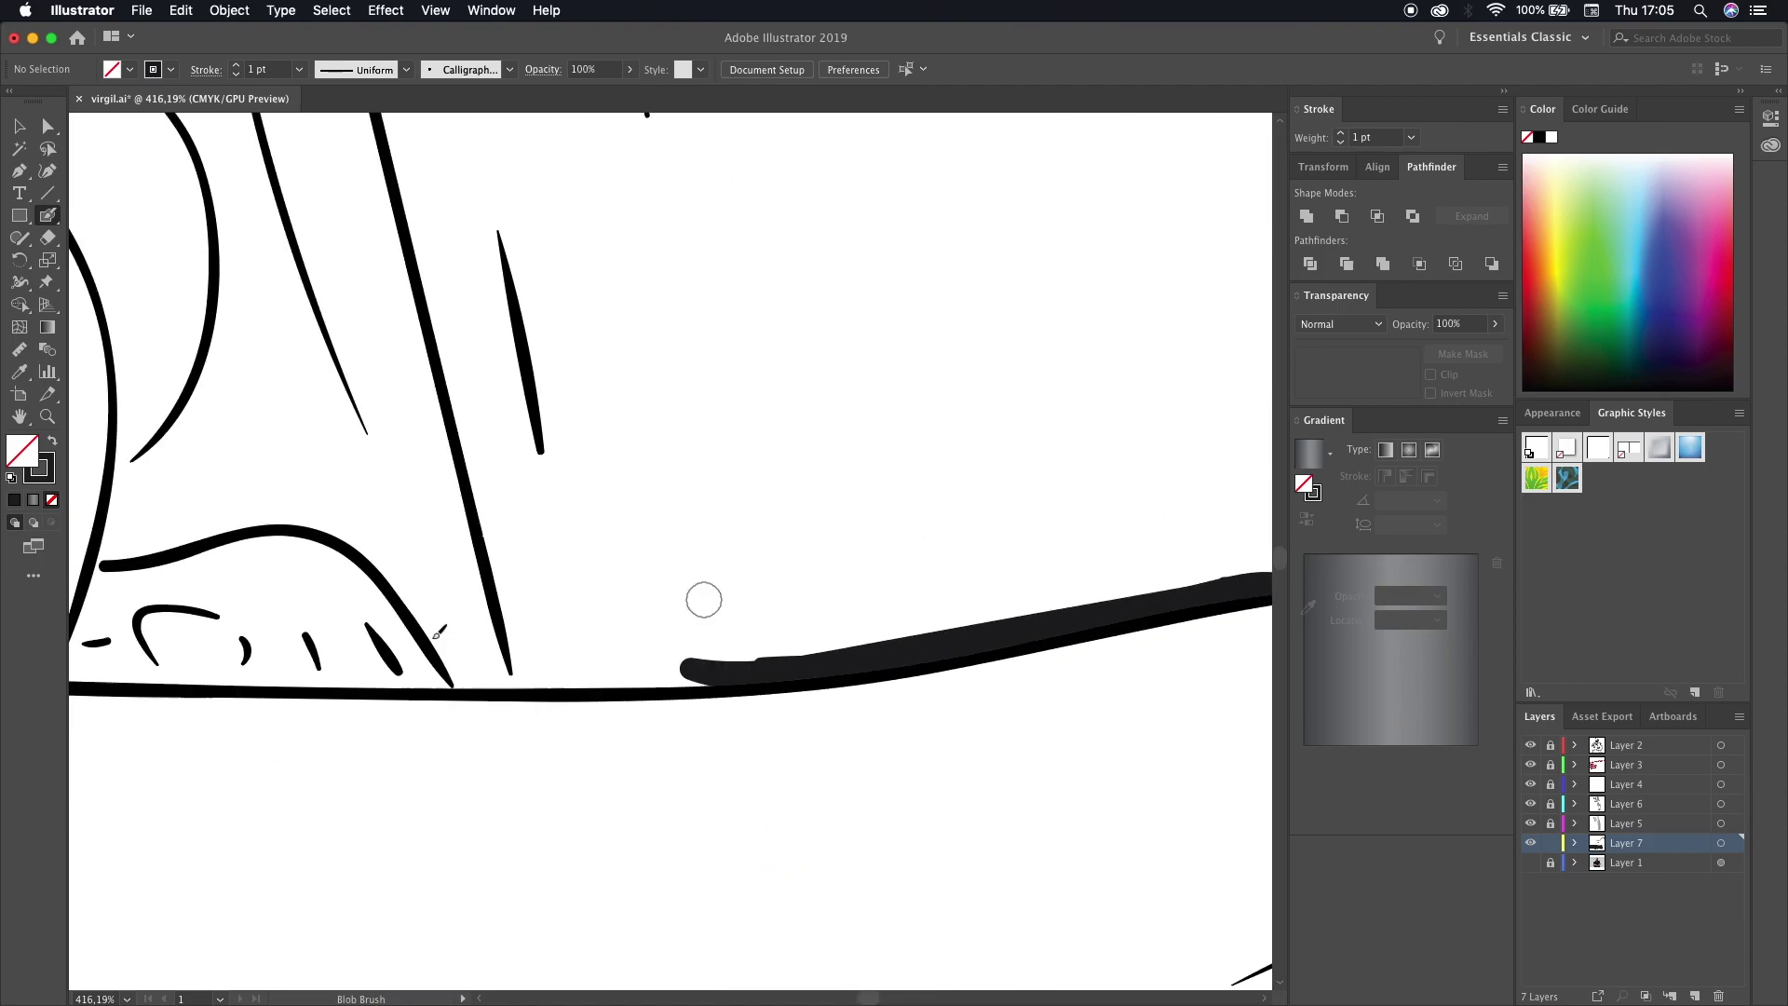
- Darken the sleeve outline and the arm and shoulder edges up to the shoulder top
scroll(631, 551, down, 2)
drag(431, 536, 754, 641)
scroll(652, 559, up, 5)
mouse_move(932, 987)
mouse_down()
mouse_move(885, 563)
mouse_move(244, 384)
mouse_up()
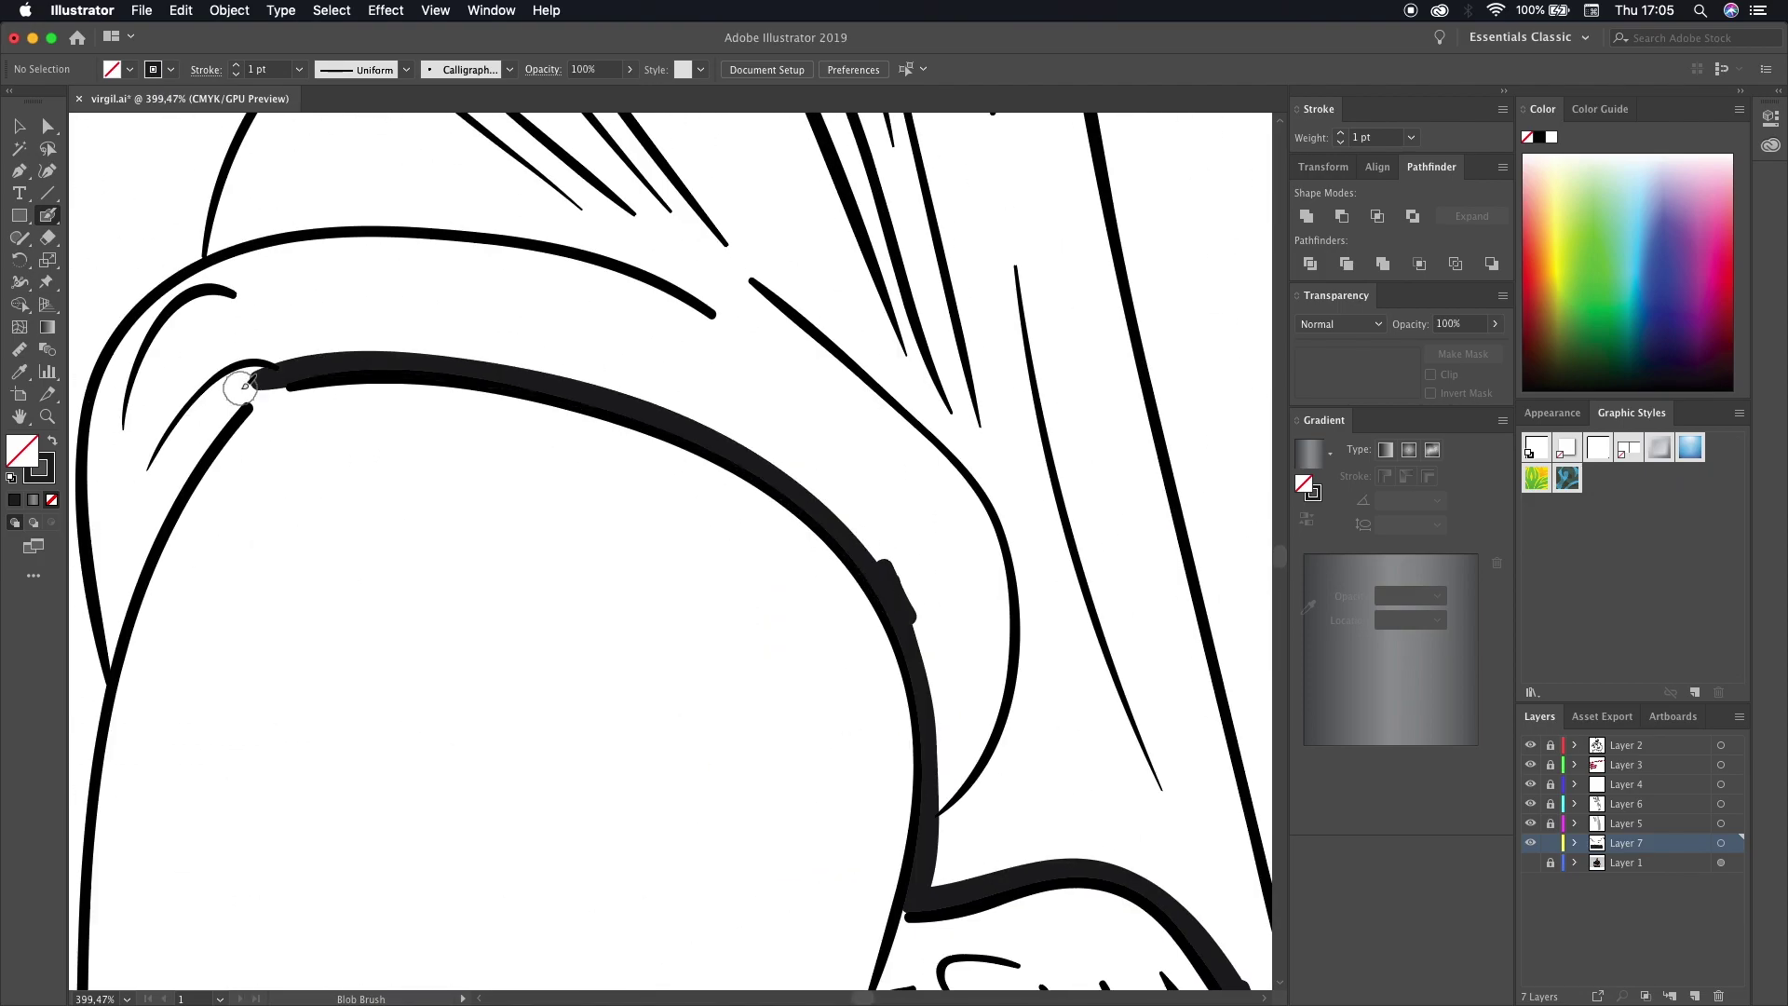
scroll(312, 349, up, 5)
drag(559, 722, 744, 498)
drag(550, 792, 651, 475)
drag(563, 843, 693, 465)
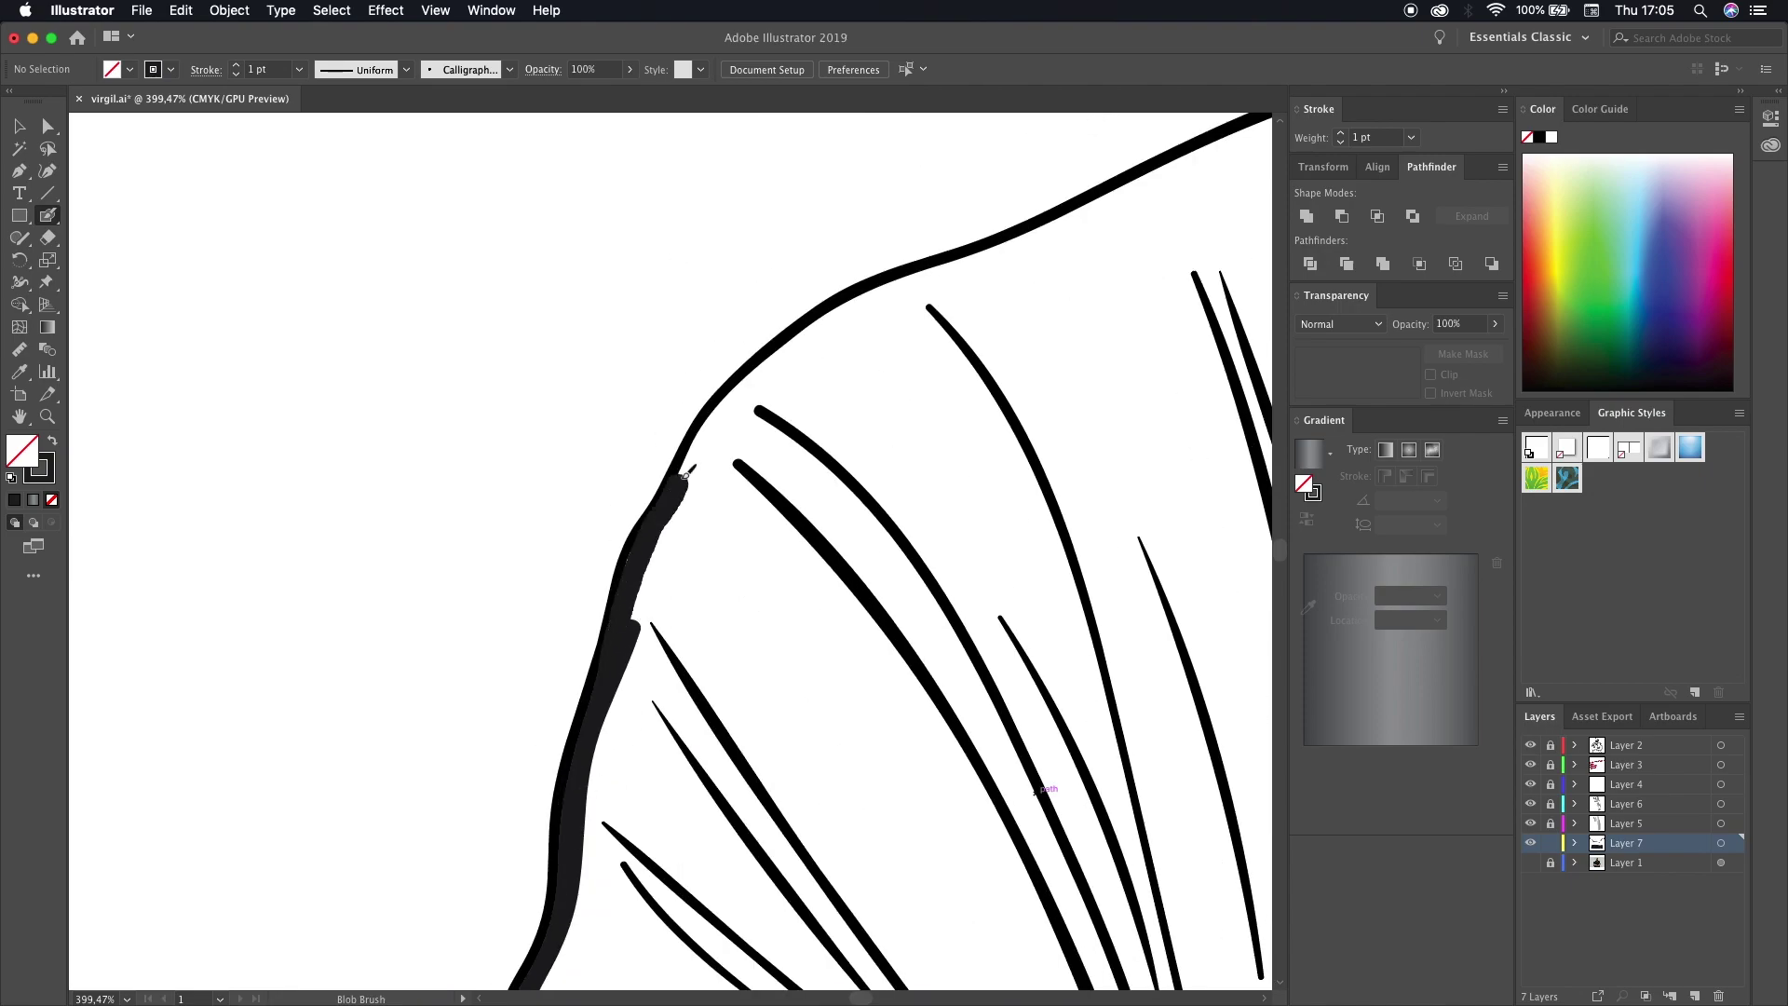
drag(642, 531, 1131, 186)
- Thicken the collar outline, including its neck-side edge, with bold strokes
scroll(677, 506, up, 5)
scroll(677, 506, right, 5)
drag(811, 517, 447, 689)
scroll(559, 558, right, 5)
drag(782, 489, 483, 768)
scroll(559, 651, down, 5)
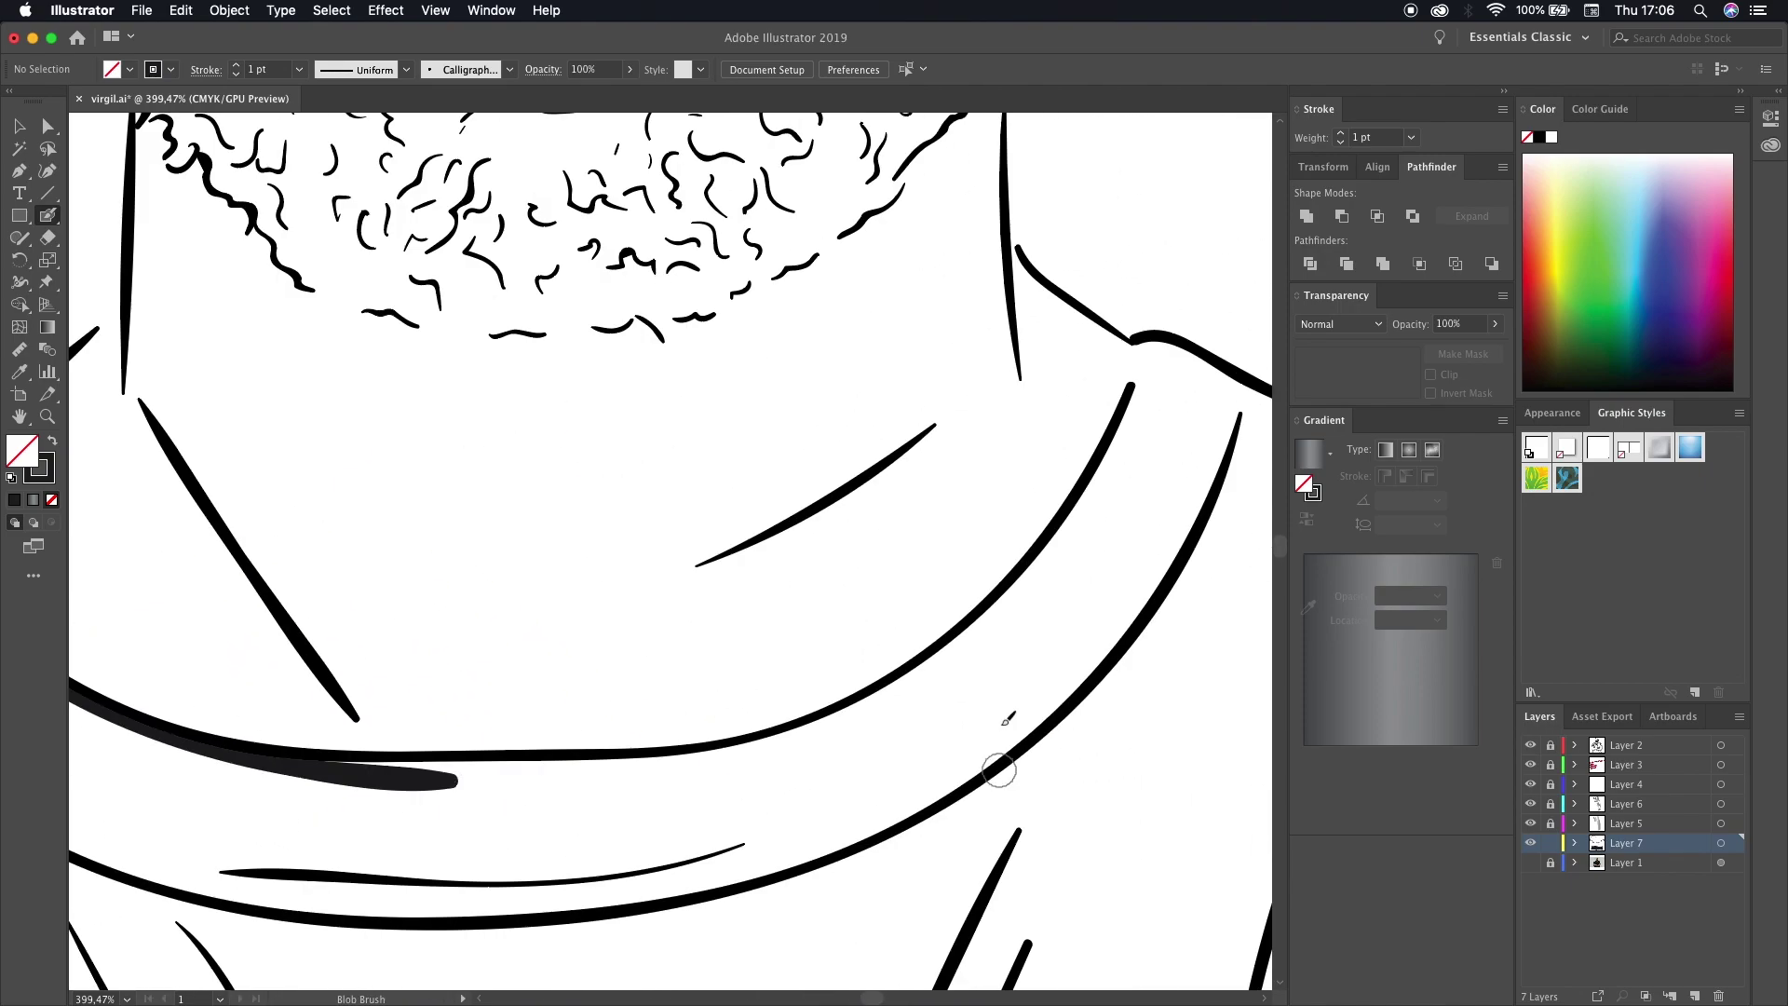
drag(1020, 619, 327, 762)
- Thicken the shoulder outline, upper arm edge and shoulder seam line
scroll(328, 762, up, 3)
drag(922, 587, 703, 815)
scroll(652, 559, right, 5)
drag(401, 447, 1138, 719)
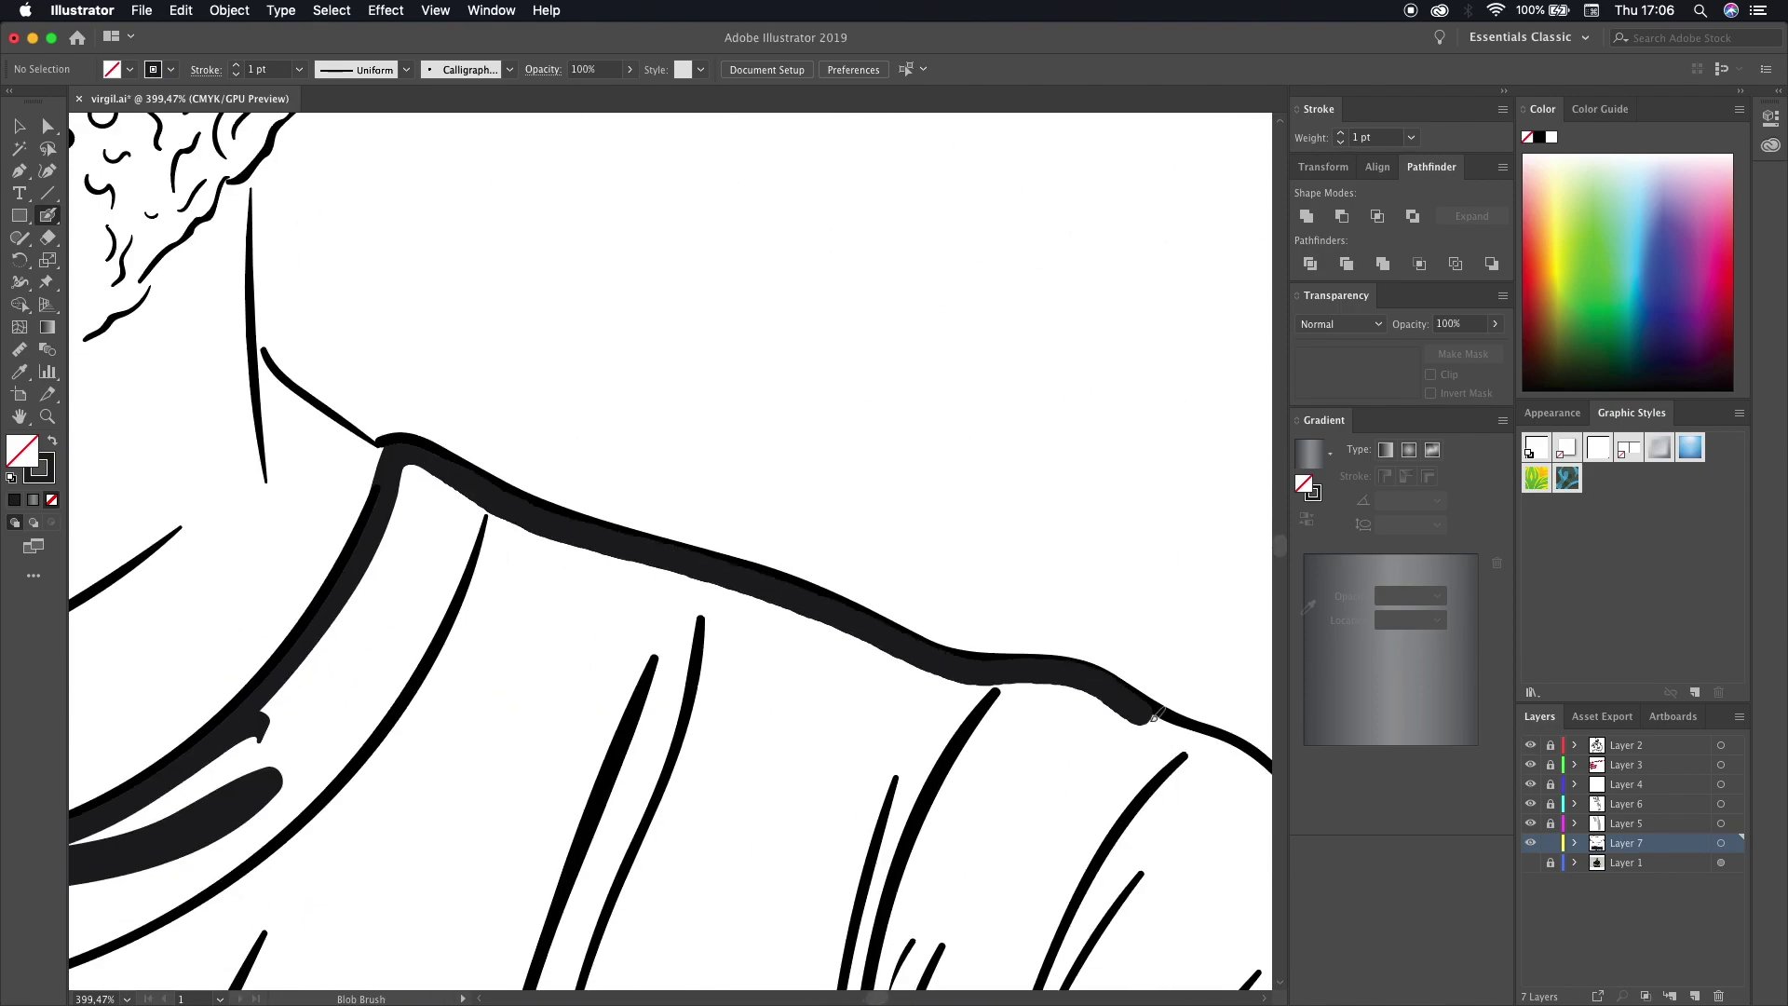
scroll(901, 785, down, 5)
drag(996, 987, 901, 785)
scroll(901, 785, down, 5)
scroll(901, 785, up, 5)
- Paint the chest, shoulder and right sleeve black around the OFF lettering
mouse_move(1015, 400)
mouse_down()
mouse_move(707, 642)
mouse_move(745, 370)
mouse_move(634, 707)
mouse_up()
scroll(652, 558, right, 5)
mouse_move(447, 670)
mouse_down()
mouse_move(373, 279)
mouse_move(745, 326)
mouse_up()
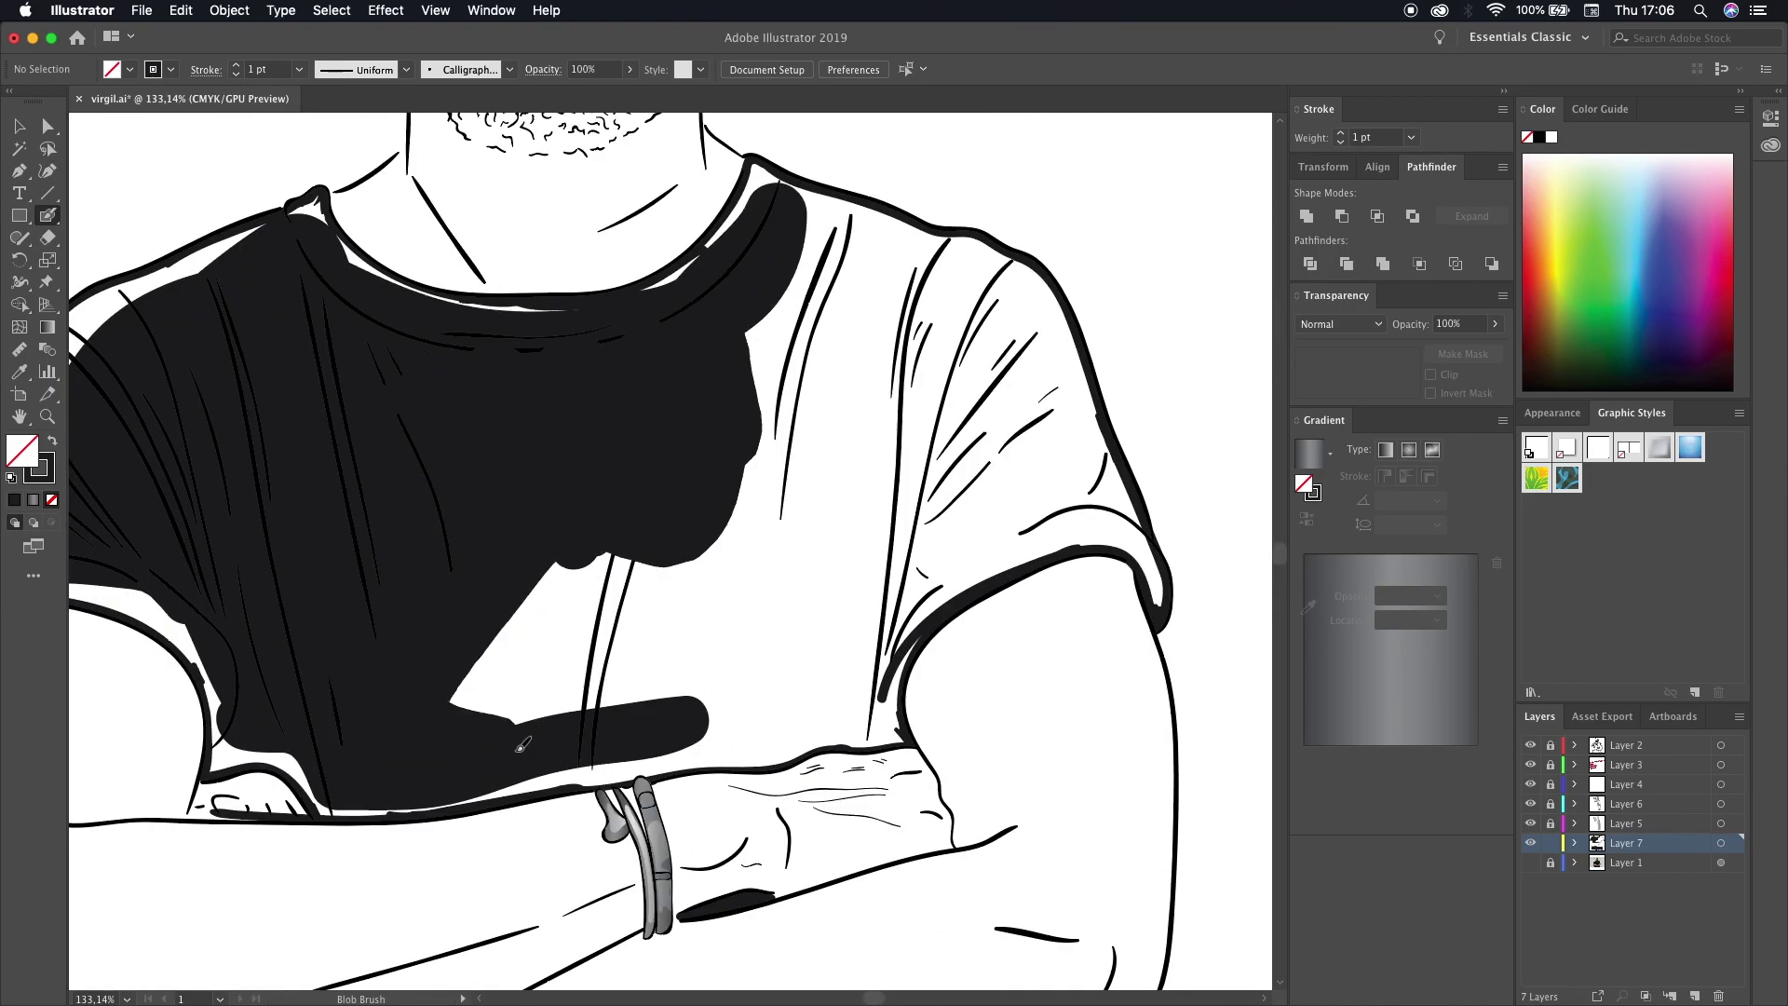
drag(773, 205, 447, 699)
mouse_move(769, 393)
mouse_down()
mouse_move(484, 670)
mouse_move(699, 367)
mouse_up()
scroll(698, 367, down, 5)
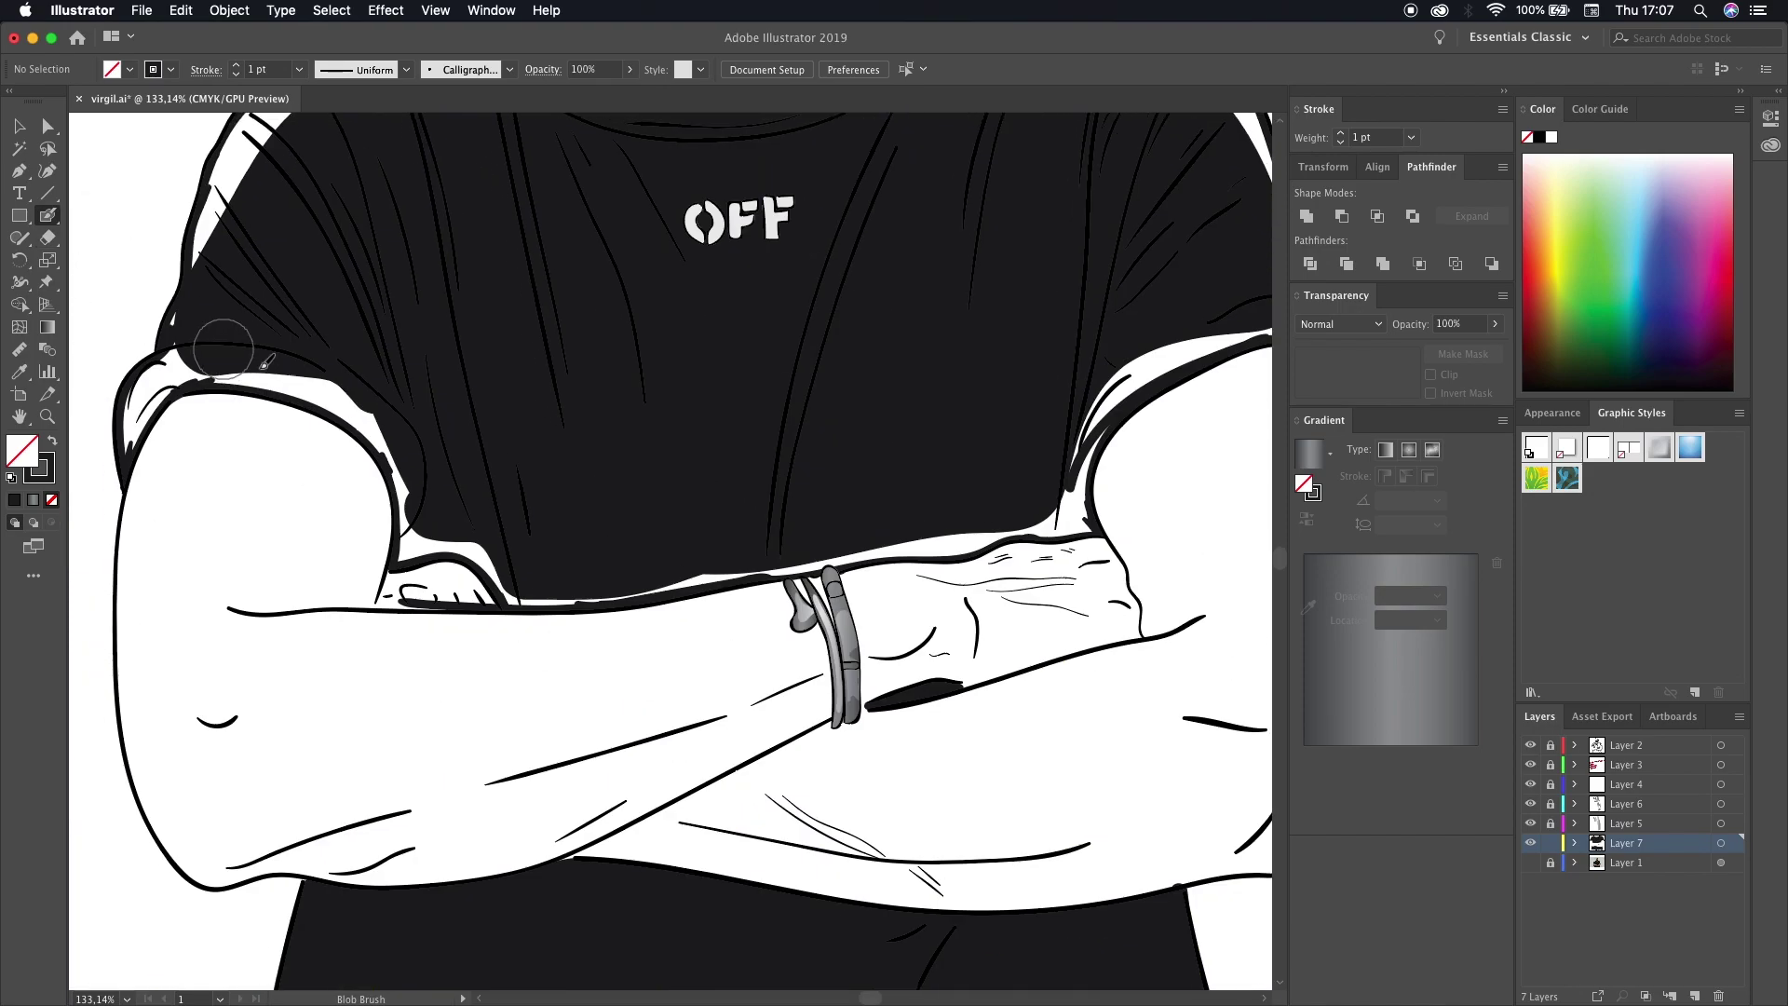
scroll(631, 570, up, 5)
drag(631, 570, 522, 707)
- Fill the remaining white slivers at the collar and sleeves with black
scroll(367, 410, down, 5)
scroll(538, 619, down, 3)
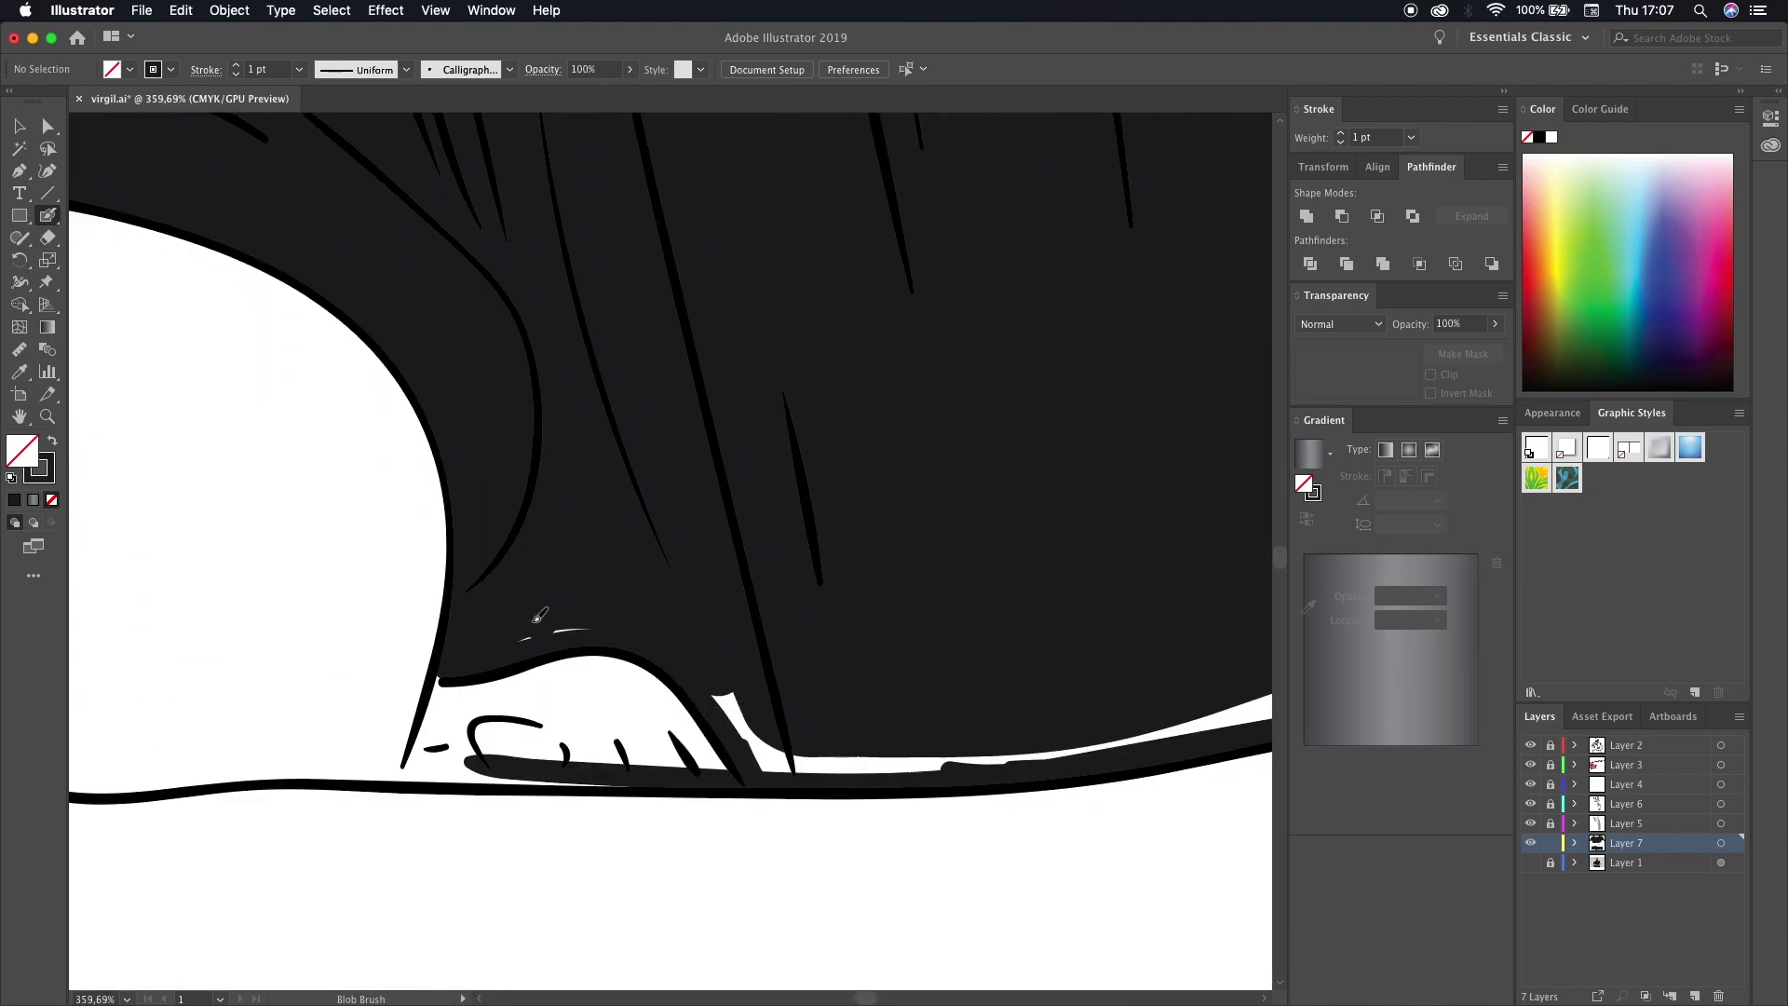
scroll(307, 683, down, 2)
drag(306, 683, 875, 605)
scroll(875, 605, right, 5)
drag(652, 633, 964, 291)
scroll(965, 290, up, 5)
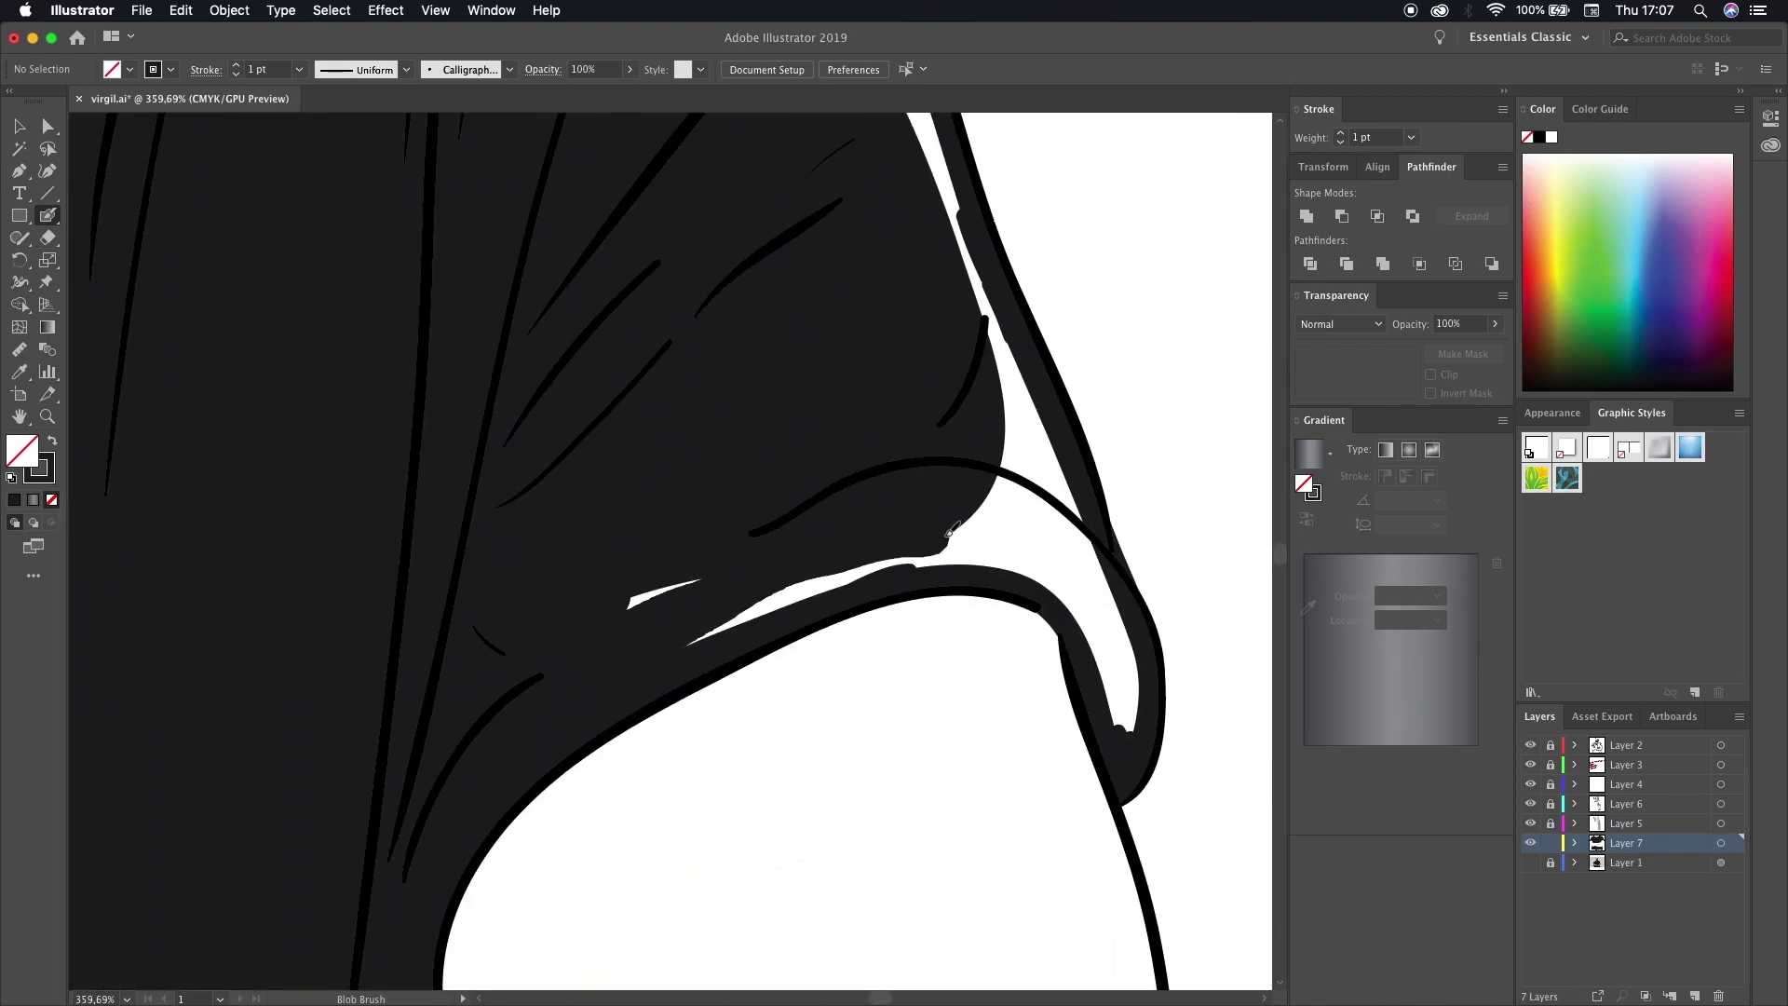
drag(707, 727, 1125, 867)
scroll(1125, 867, up, 5)
scroll(639, 348, right, 5)
drag(638, 348, 527, 308)
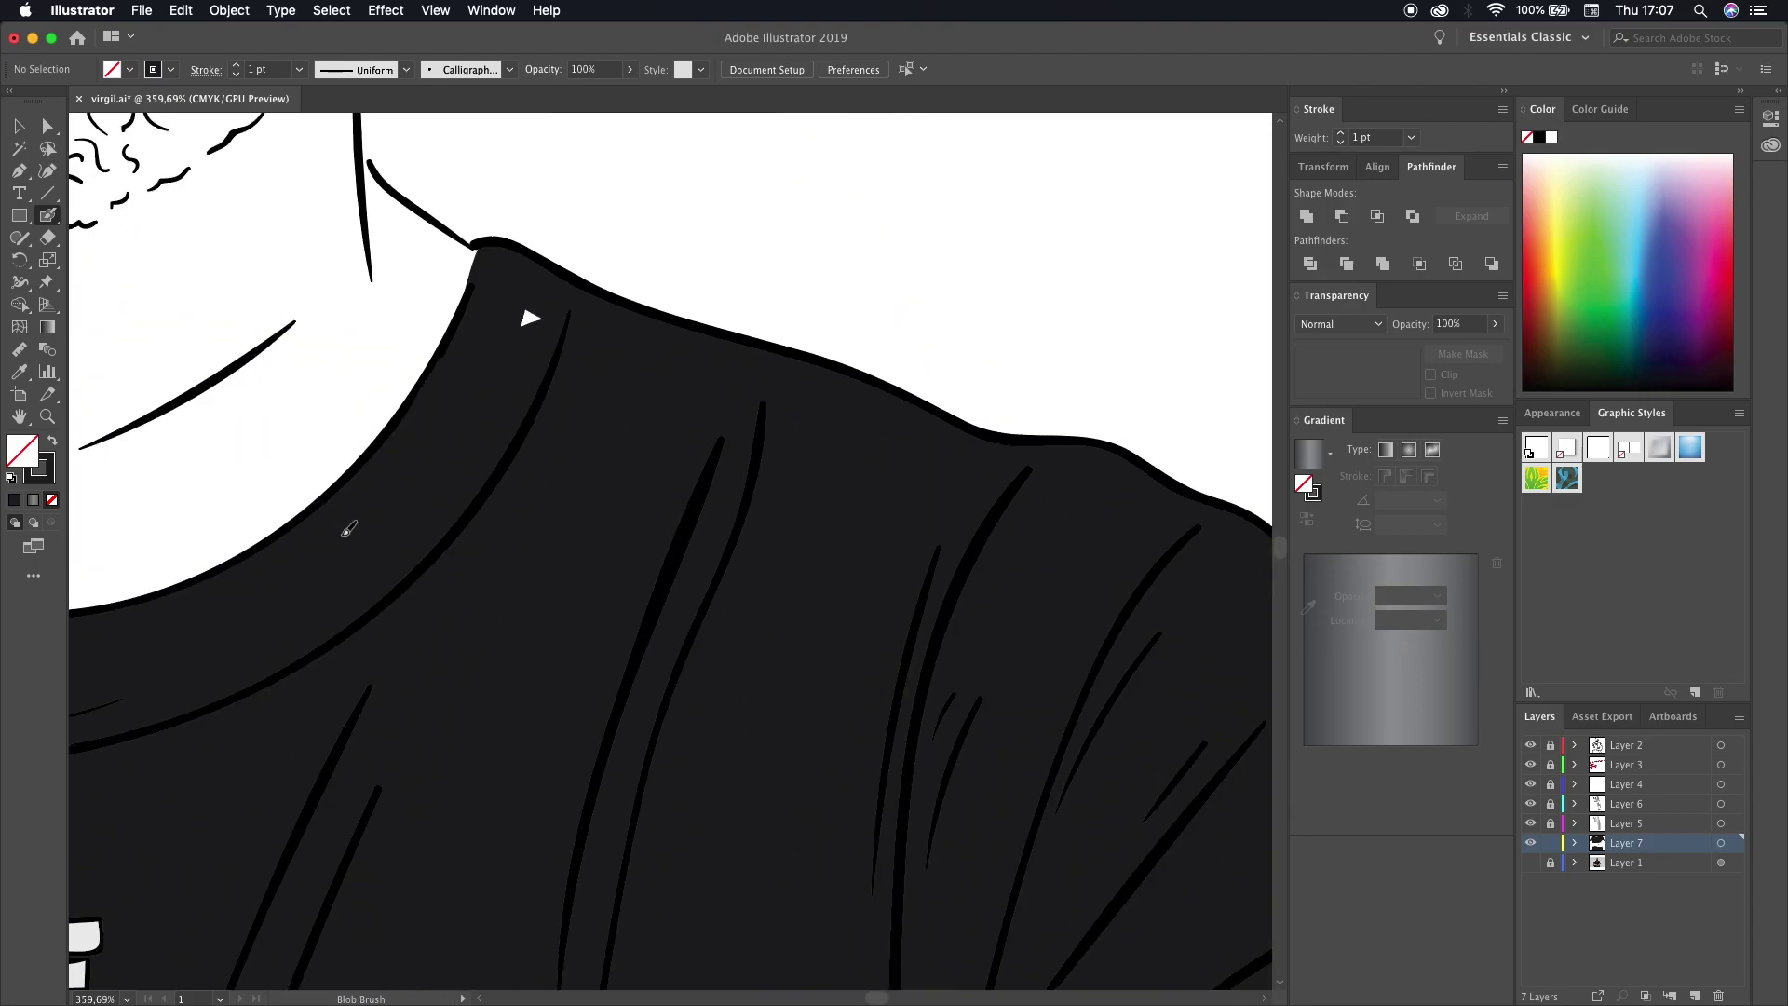
scroll(602, 474, left, 3)
drag(602, 474, 494, 372)
scroll(602, 474, left, 3)
- Fit the whole portrait in the window and save the file
key(super+0)
click(142, 10)
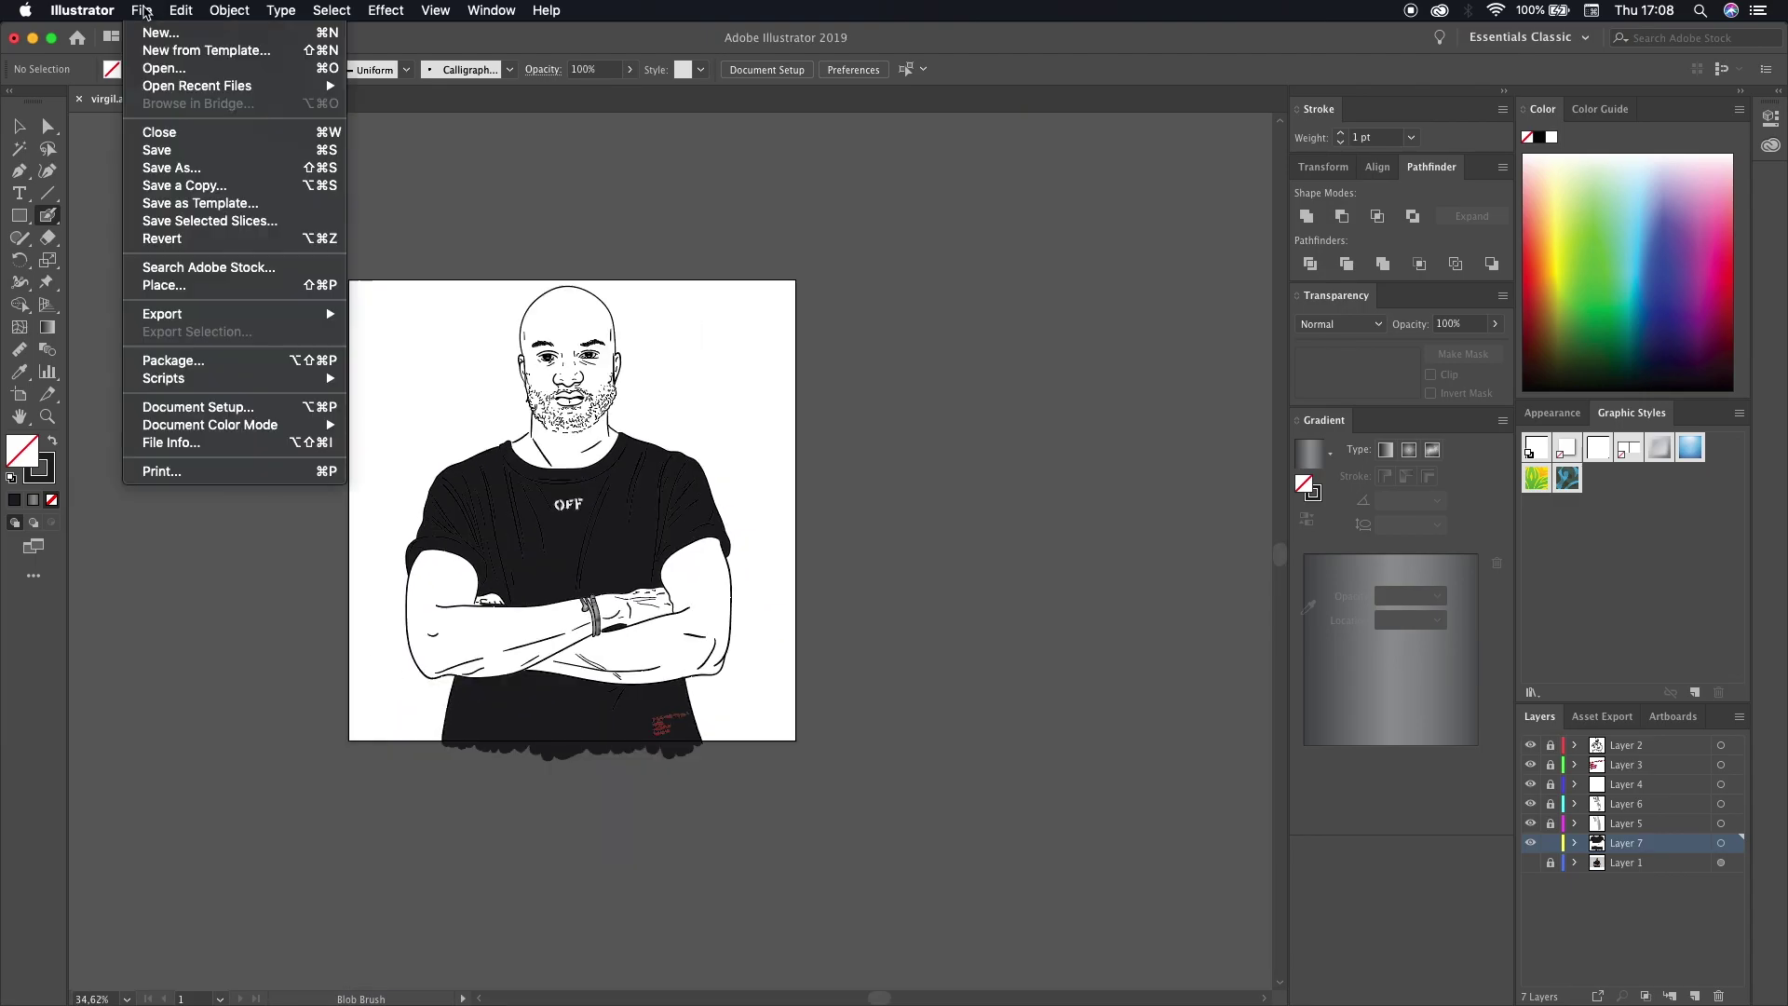
click(209, 139)
- With the Eraser, trim black overspill along the shirt edges near the collar and hands
key(shift+e)
scroll(775, 668, up, 10)
scroll(547, 594, down, 5)
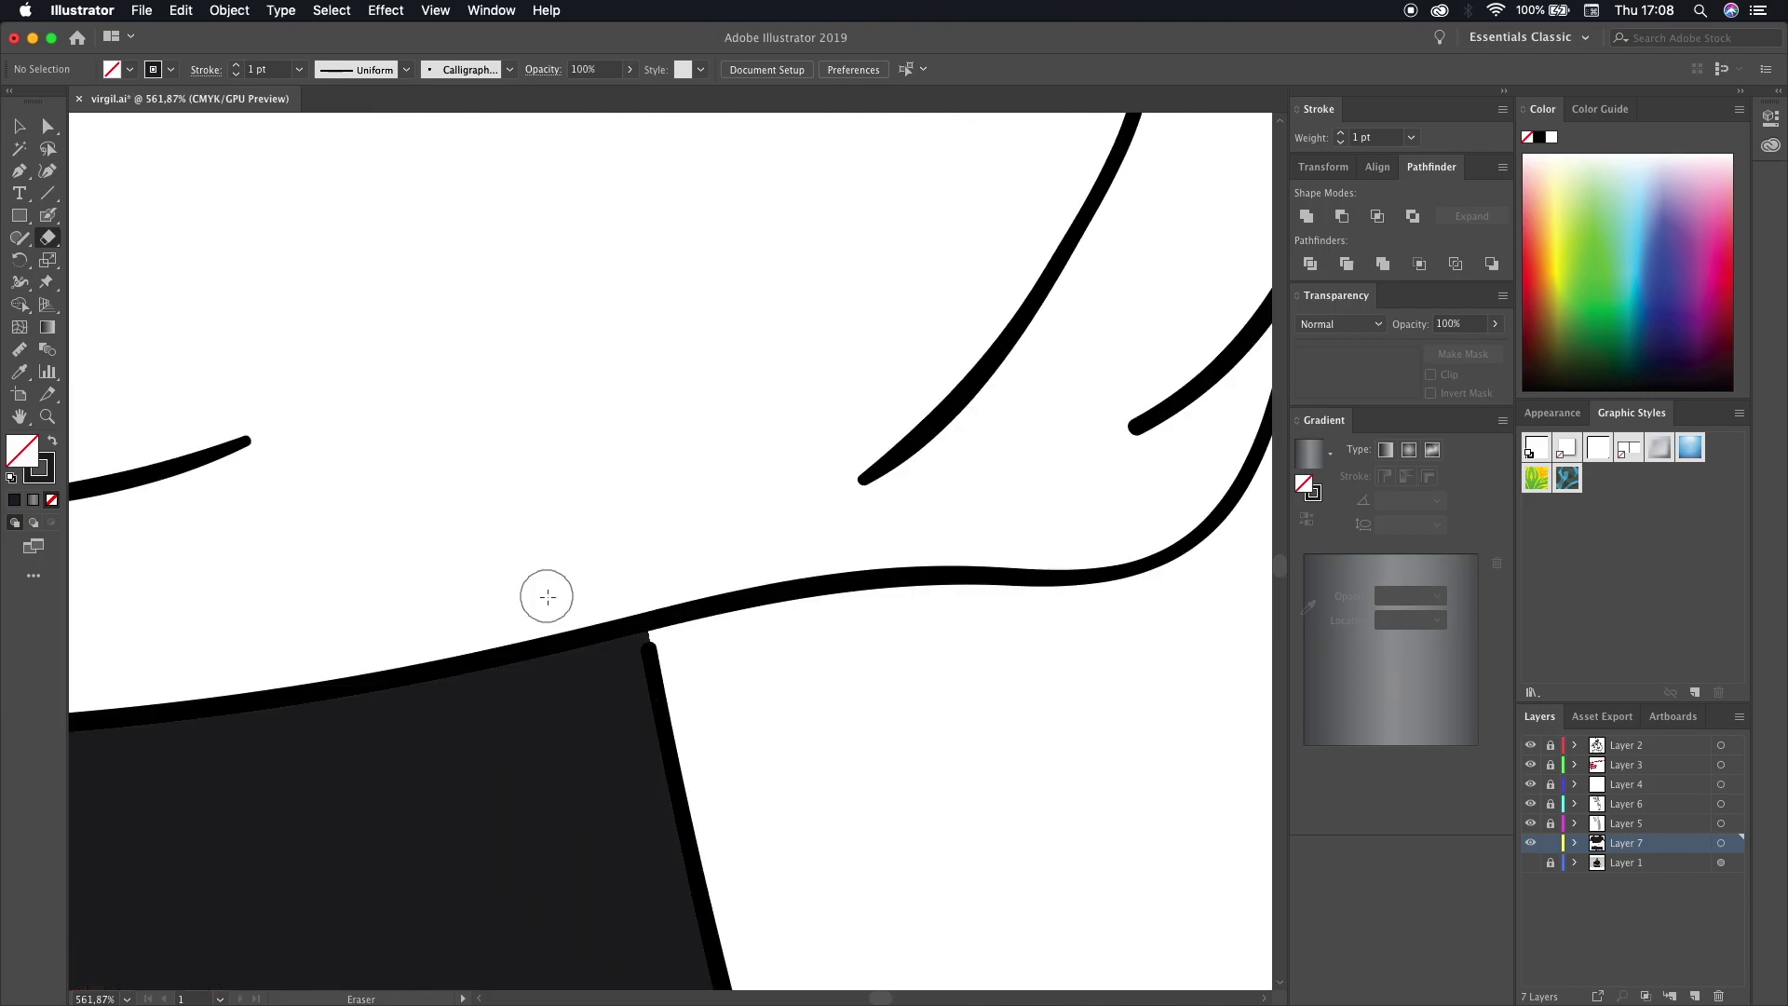
scroll(546, 595, up, 3)
scroll(543, 599, down, 3)
scroll(516, 641, up, 5)
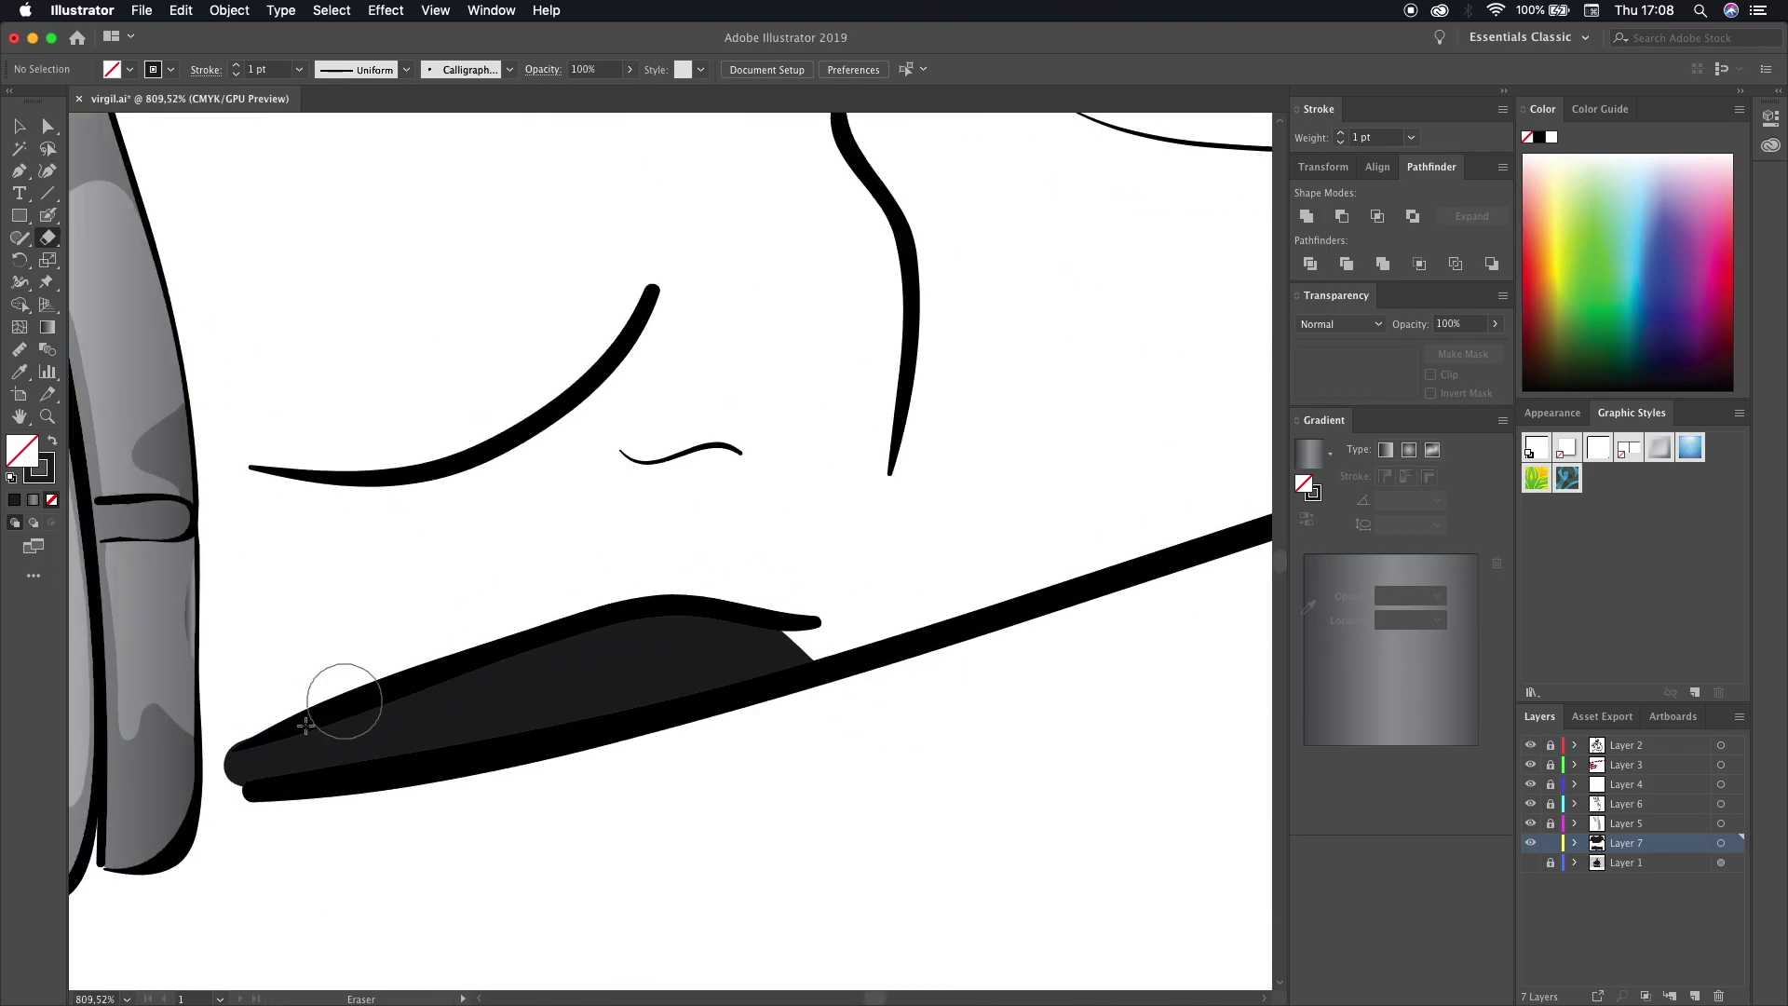
scroll(339, 727, up, 1)
scroll(327, 882, up, 3)
scroll(391, 437, down, 5)
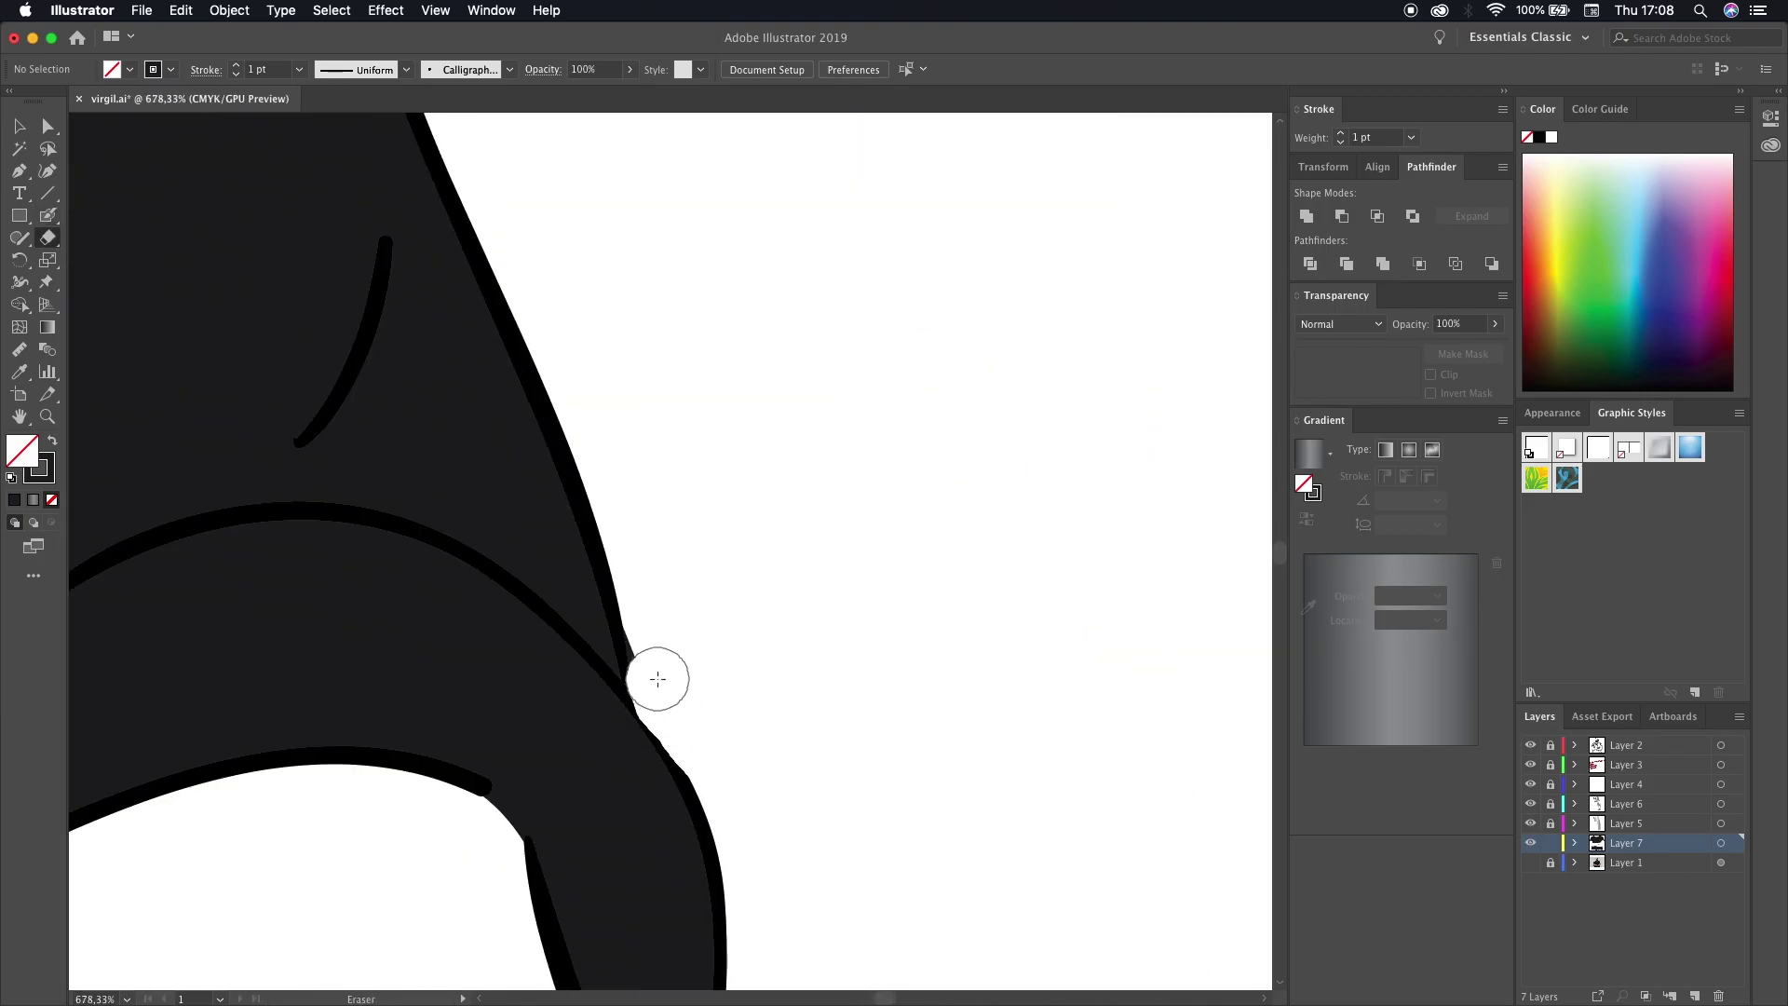
key(shift+e)
scroll(686, 706, down, 5)
scroll(686, 707, down, 5)
scroll(536, 628, left, 2)
scroll(385, 551, left, 10)
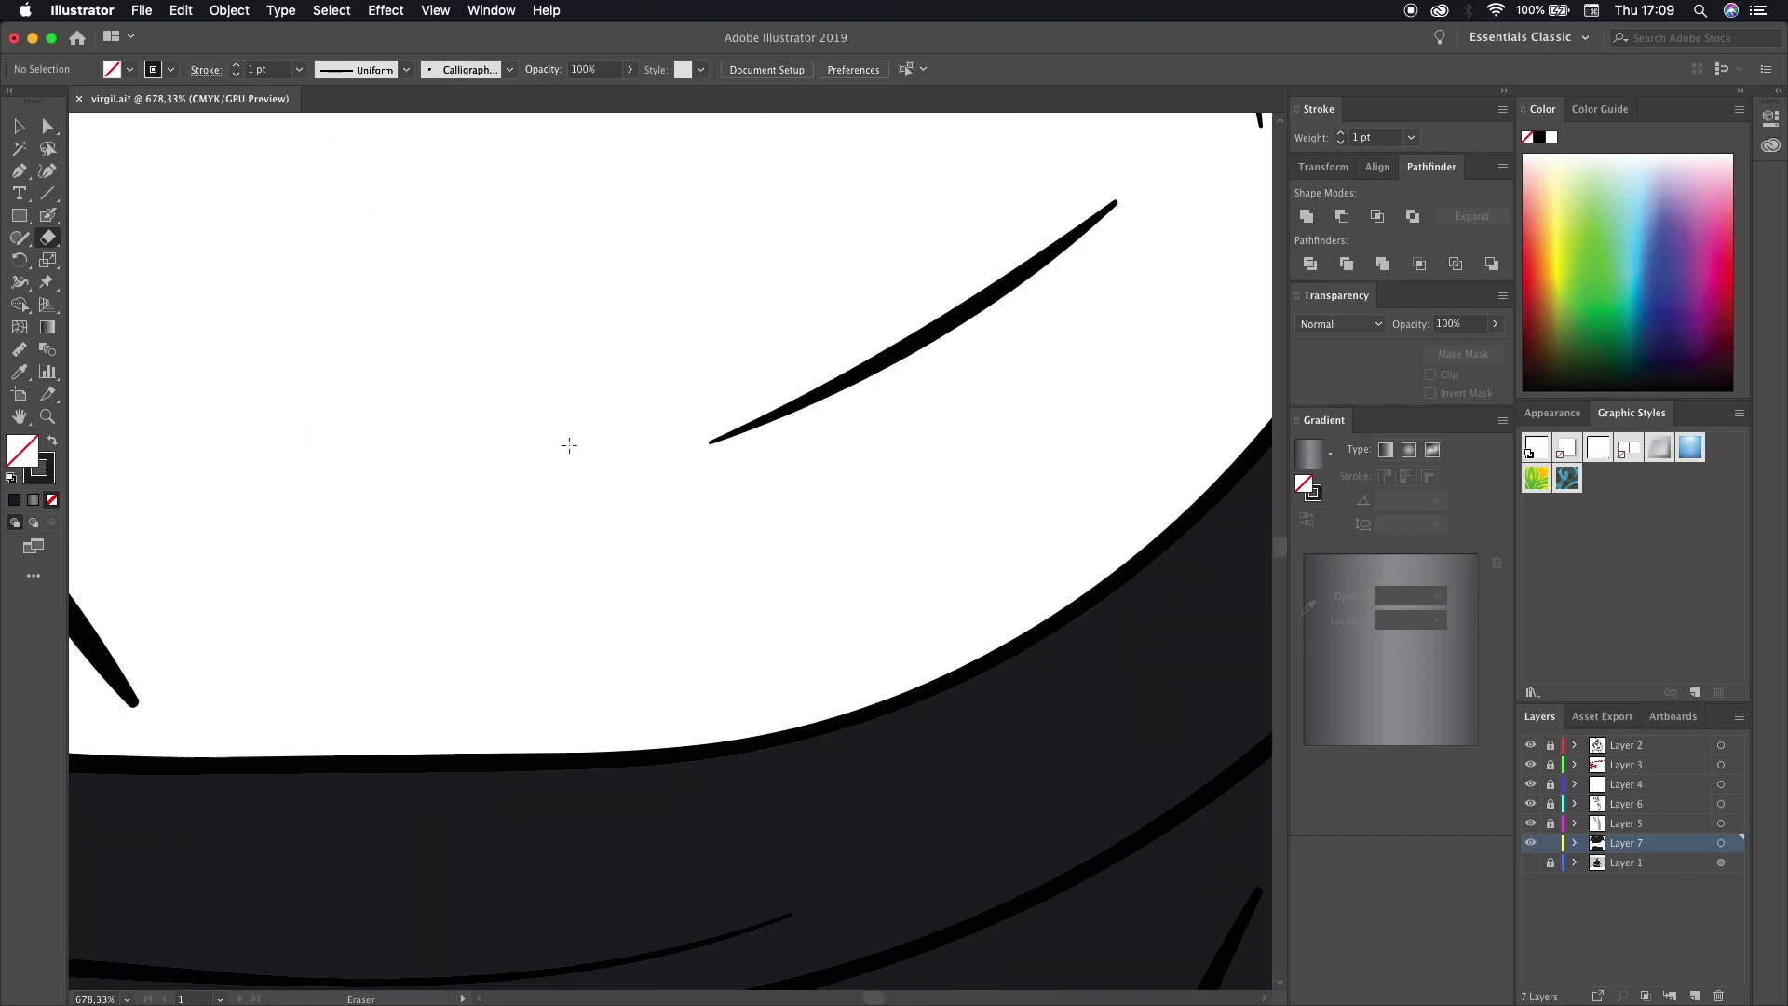
scroll(311, 472, down, 5)
scroll(289, 652, down, 5)
scroll(277, 815, down, 5)
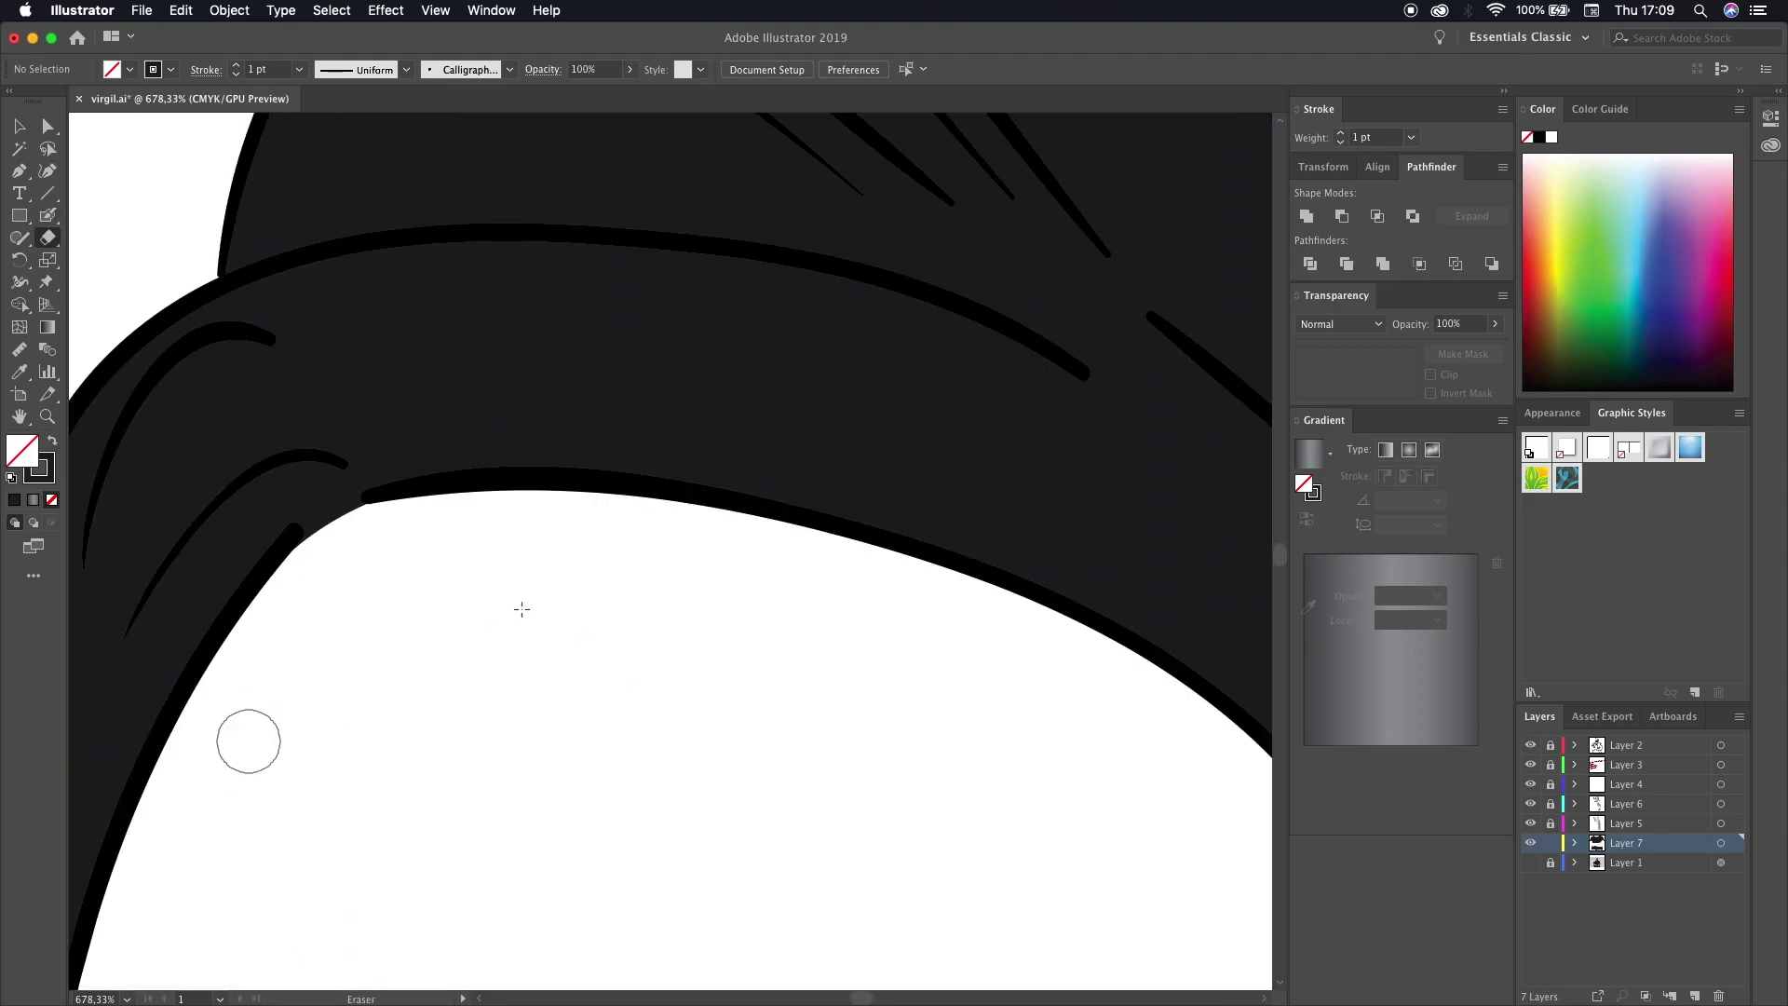
scroll(519, 607, down, 5)
scroll(563, 798, down, 2)
scroll(570, 798, down, 3)
scroll(570, 798, down, 5)
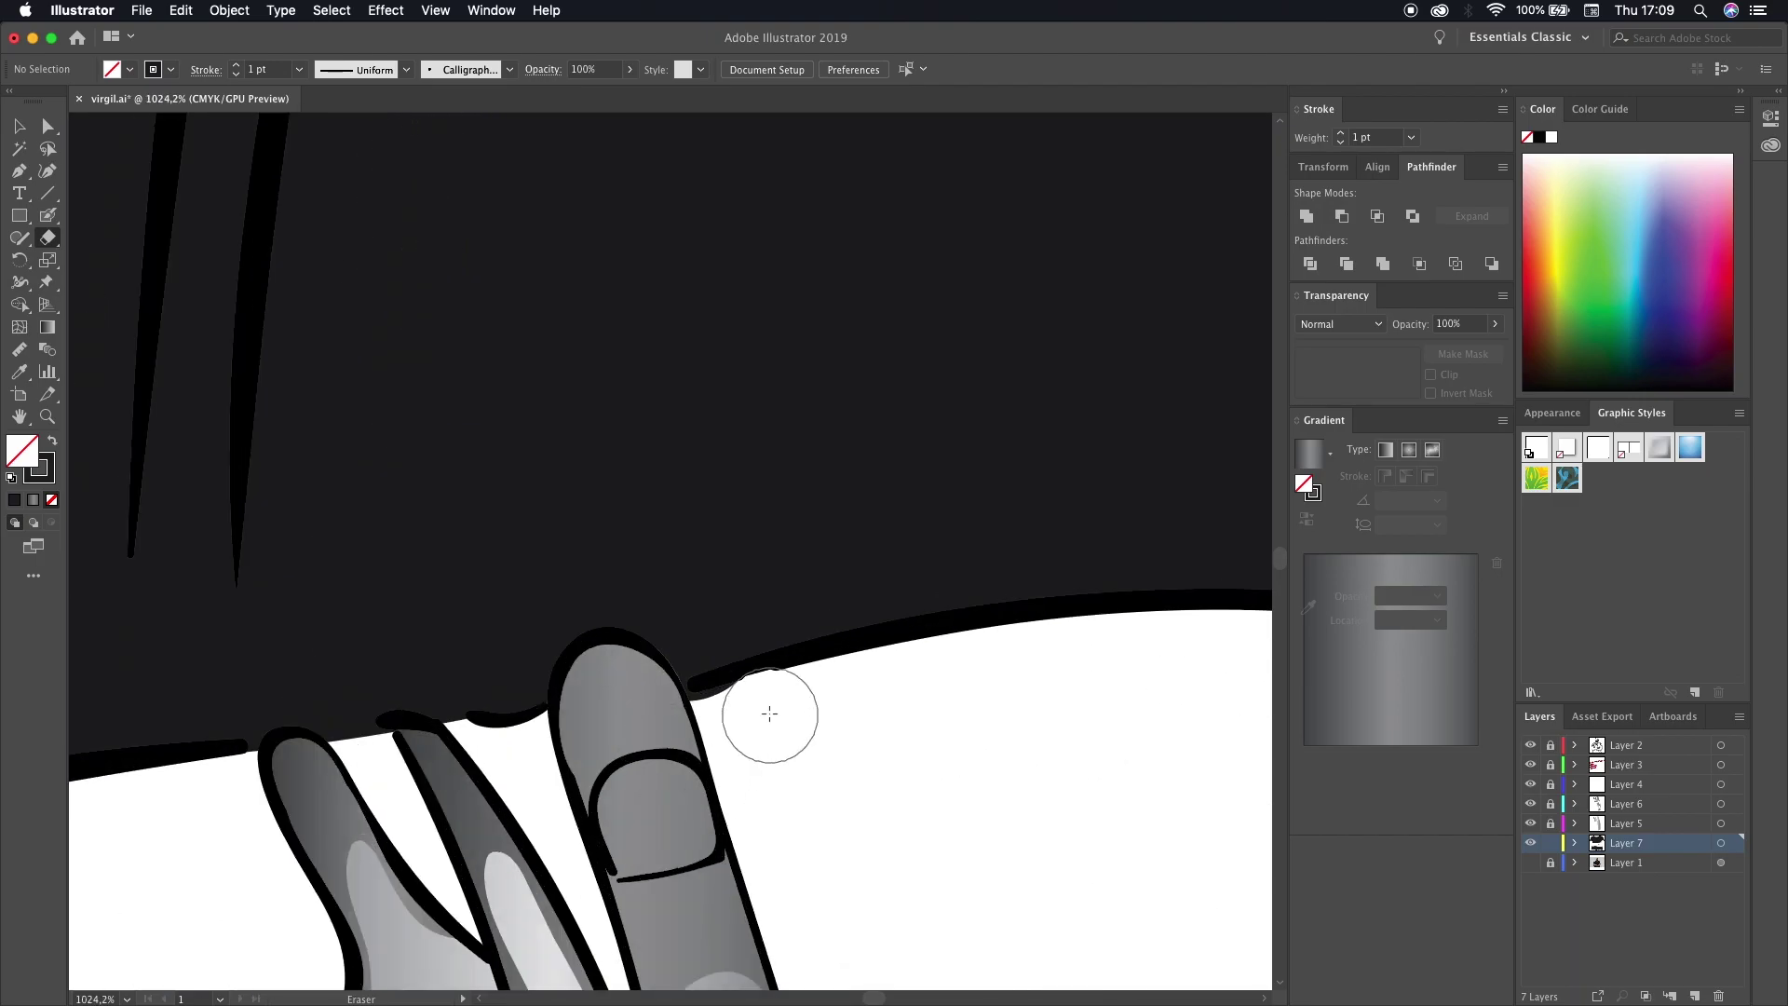
scroll(599, 782, down, 5)
- Add a new shading layer, confirm the fill colour, select the Blob Brush and save
scroll(599, 782, down, 5)
click(1695, 995)
double_click(38, 466)
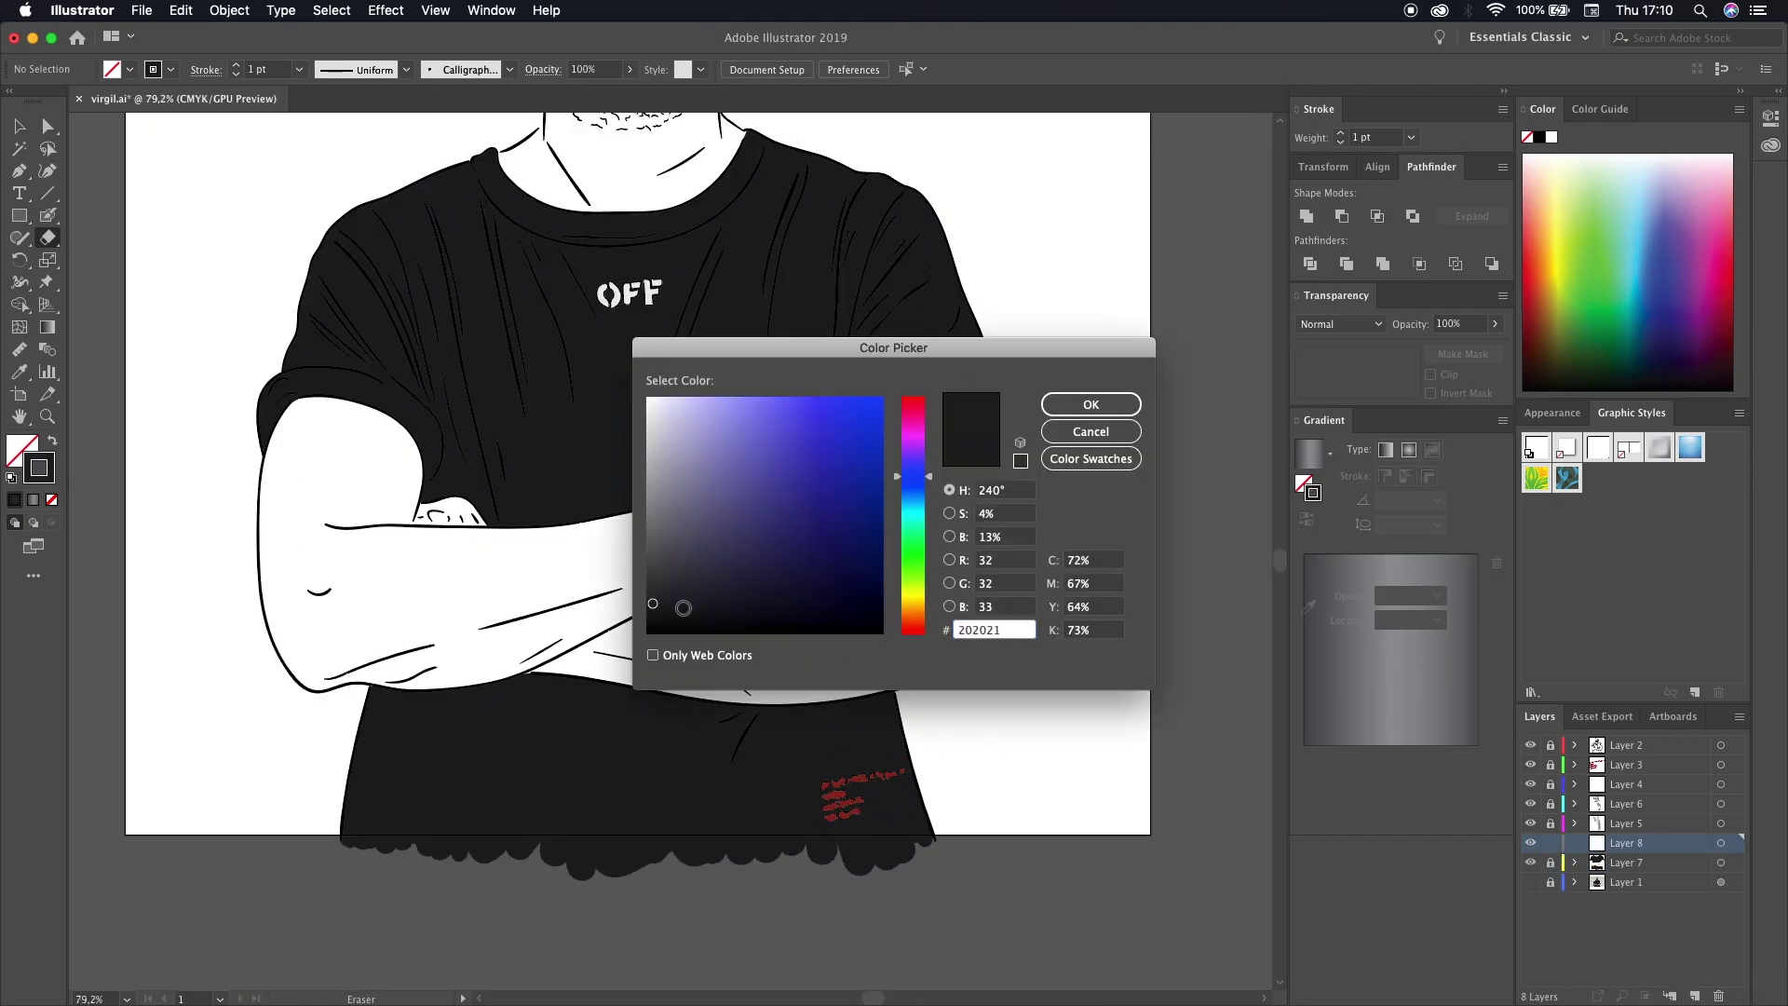
click(1071, 404)
key(shift+b)
key(super+s)
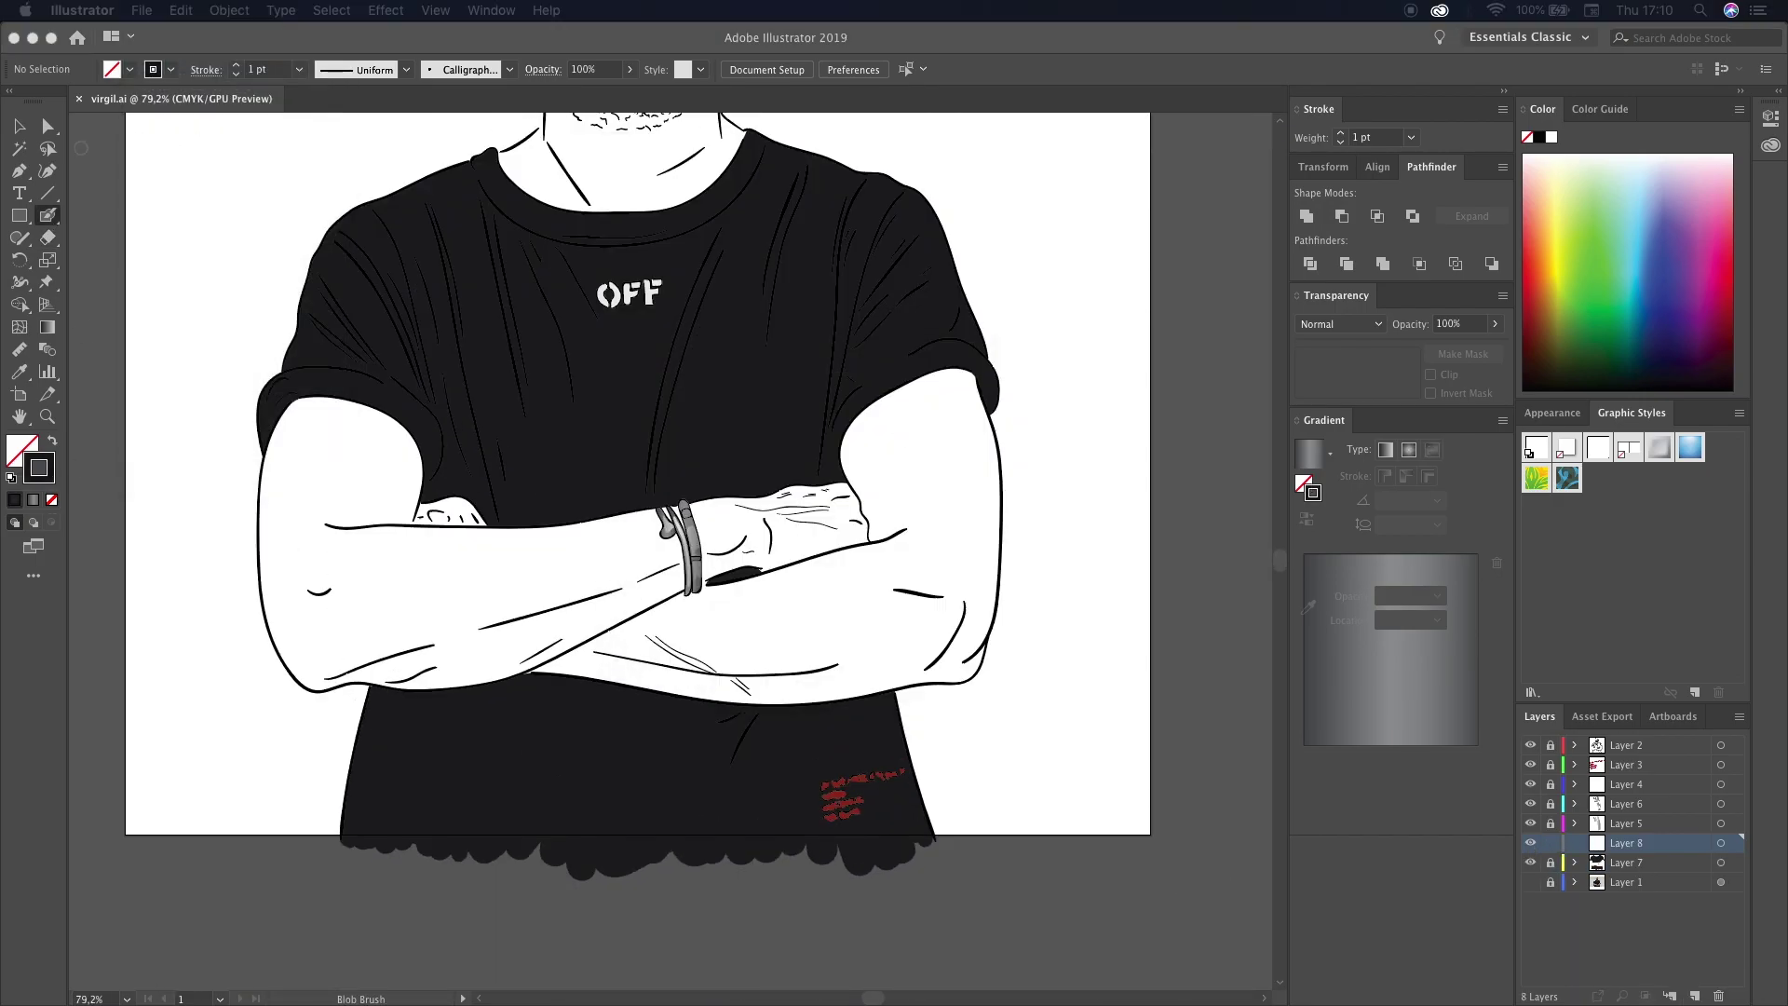
- Paint dark grey fold shading over the shirt's hem and sleeve cuff
scroll(570, 906, up, 3)
scroll(573, 908, up, 2)
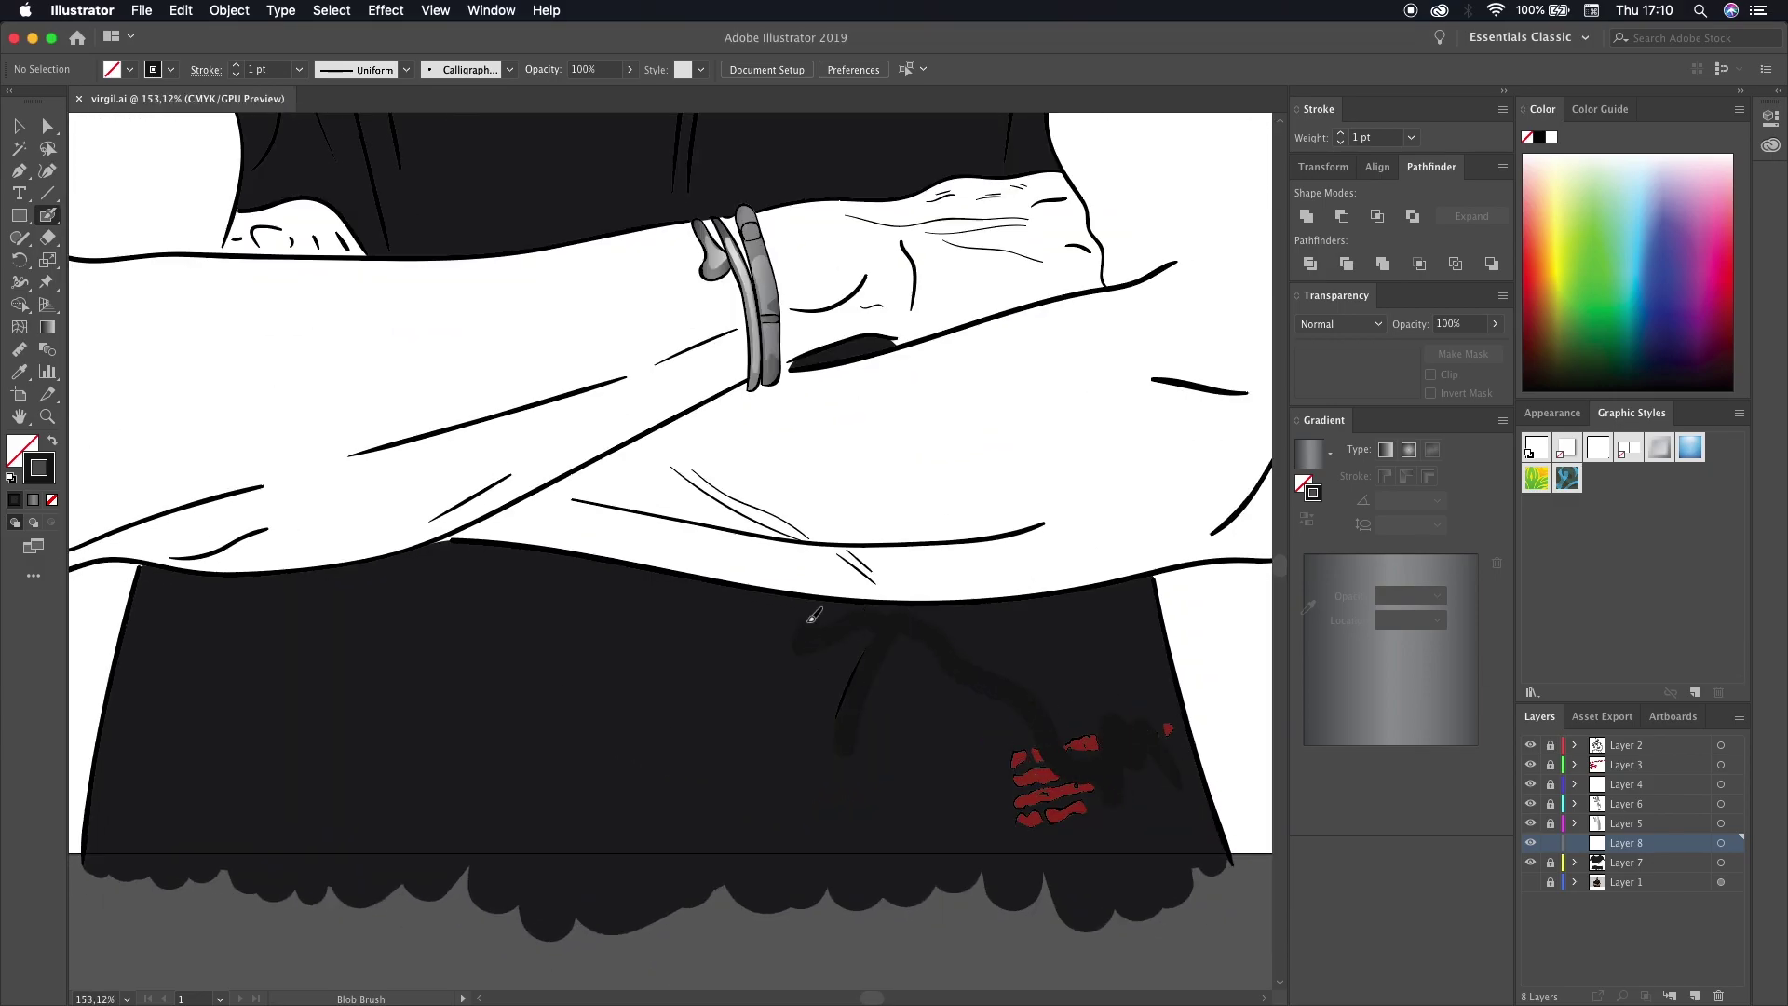
scroll(287, 788, left, 5)
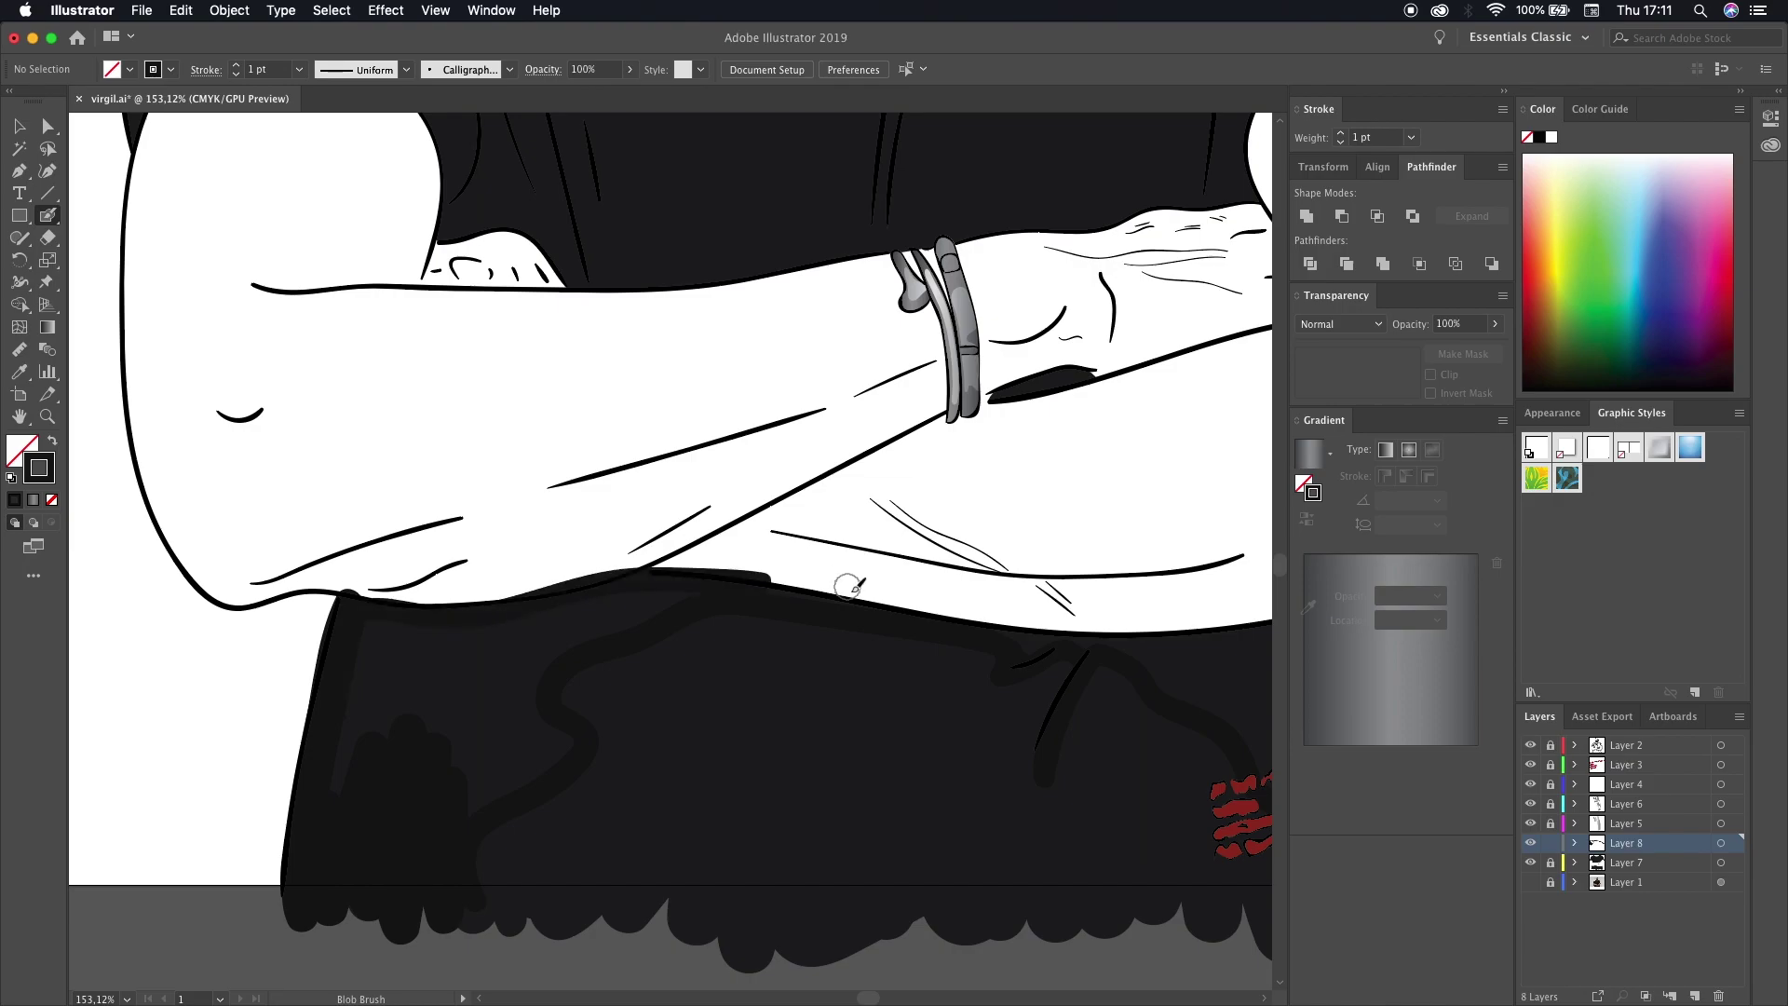
scroll(501, 713, right, 10)
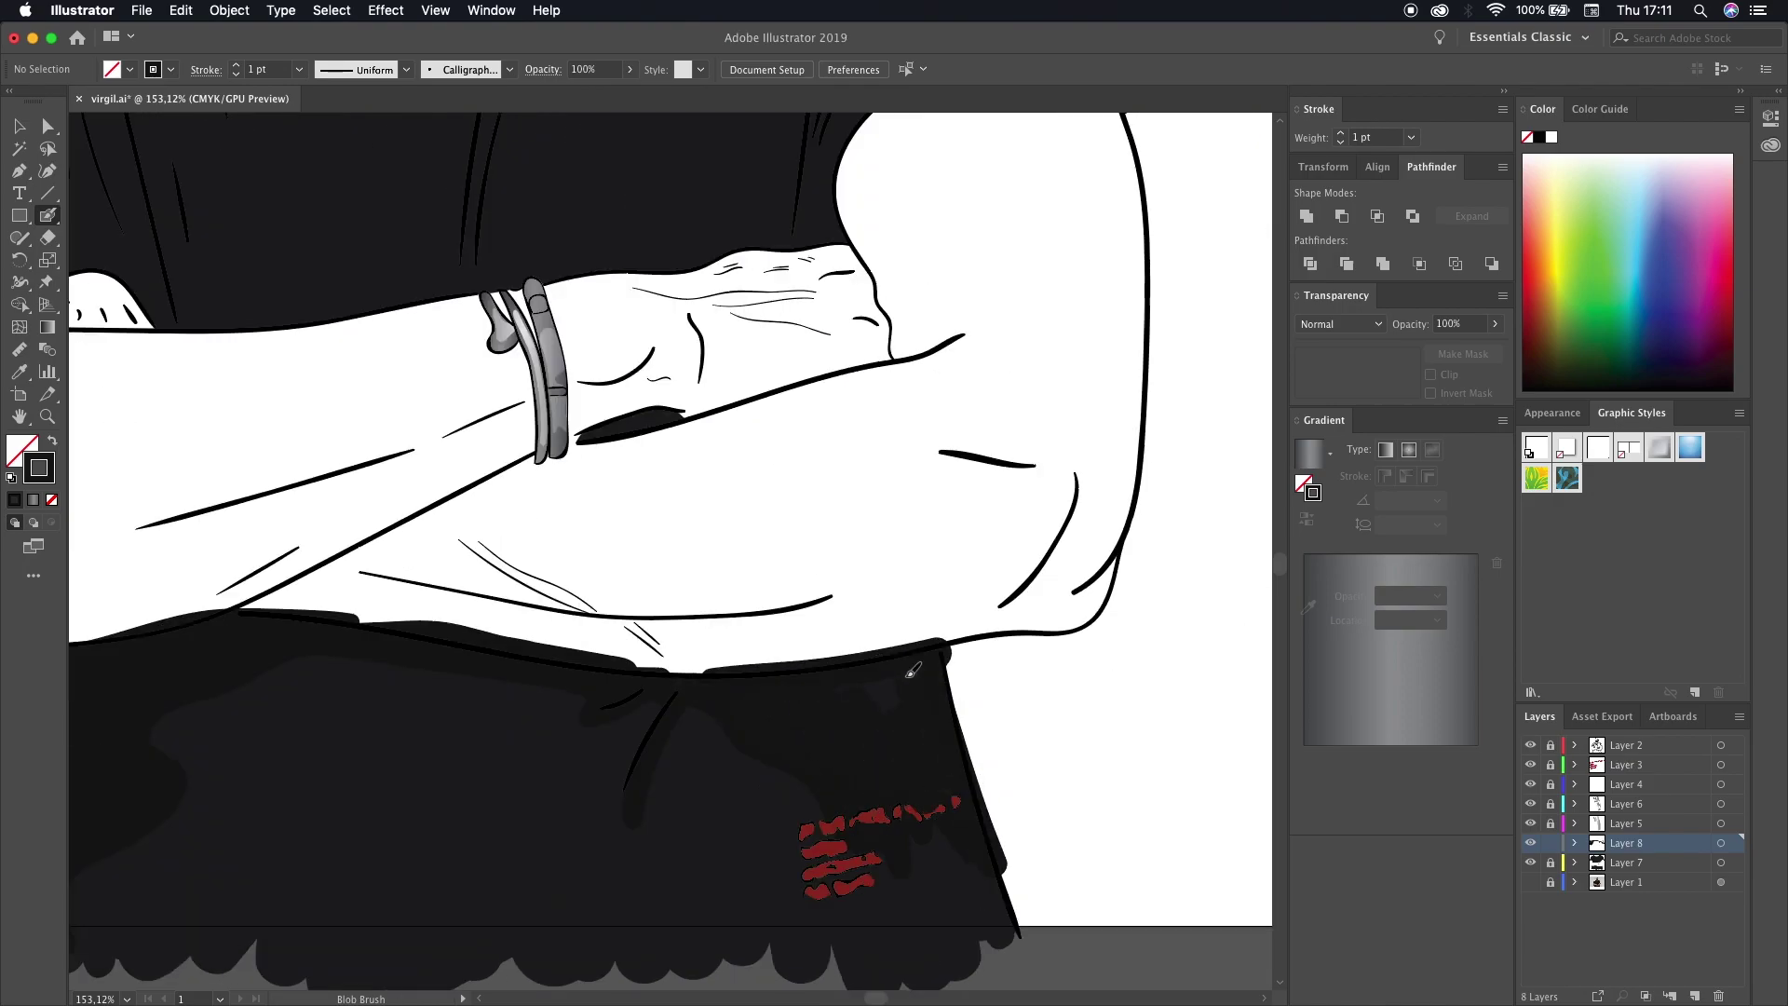
scroll(912, 670, down, 8)
scroll(679, 519, up, 10)
scroll(207, 302, up, 5)
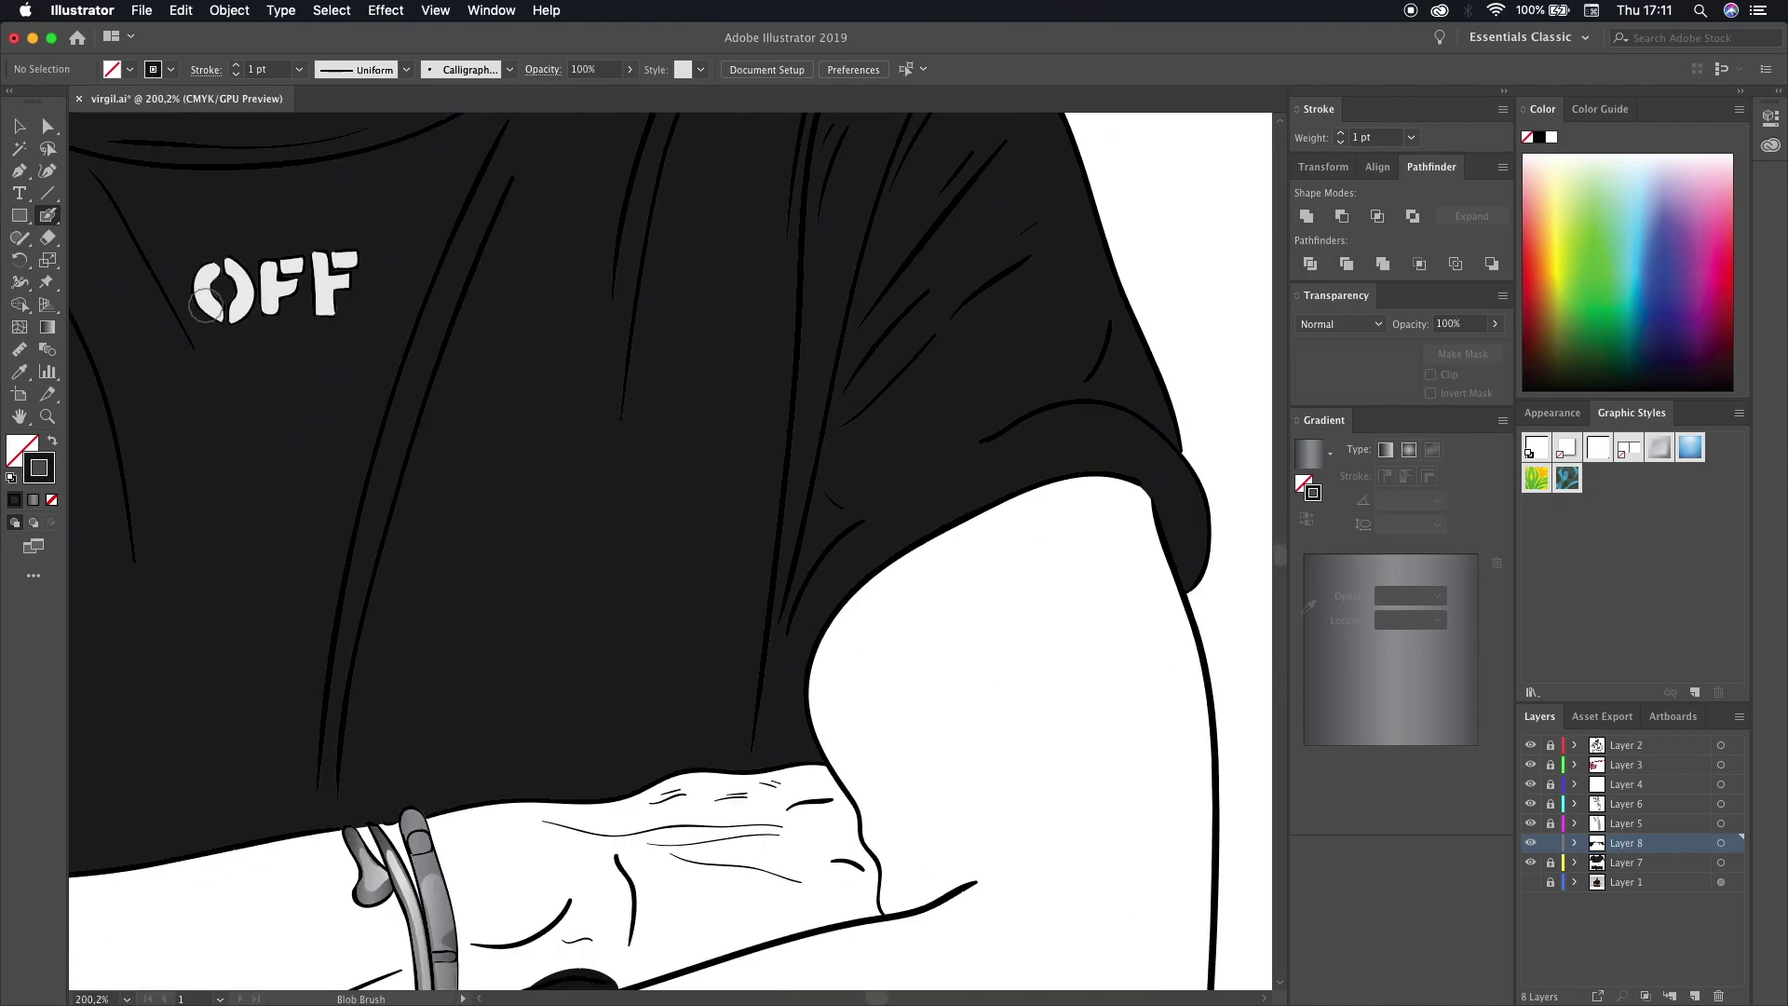
scroll(559, 583, right, 3)
scroll(935, 573, up, 2)
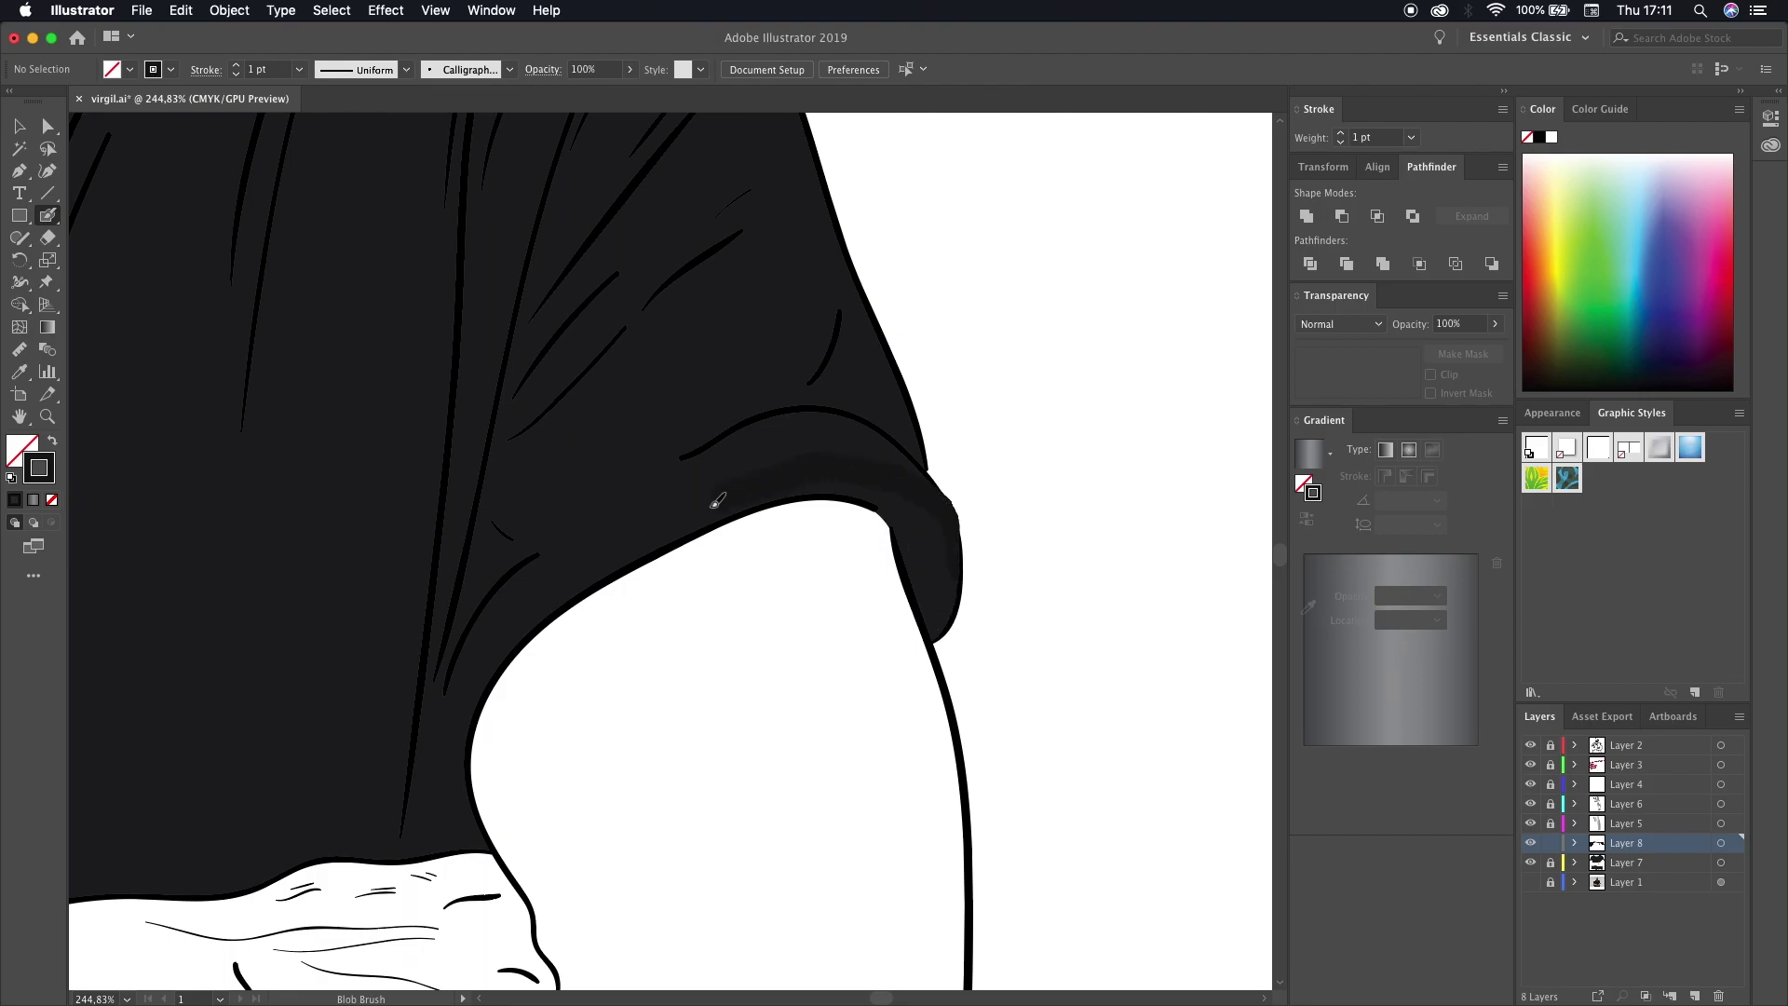
scroll(937, 525, down, 2)
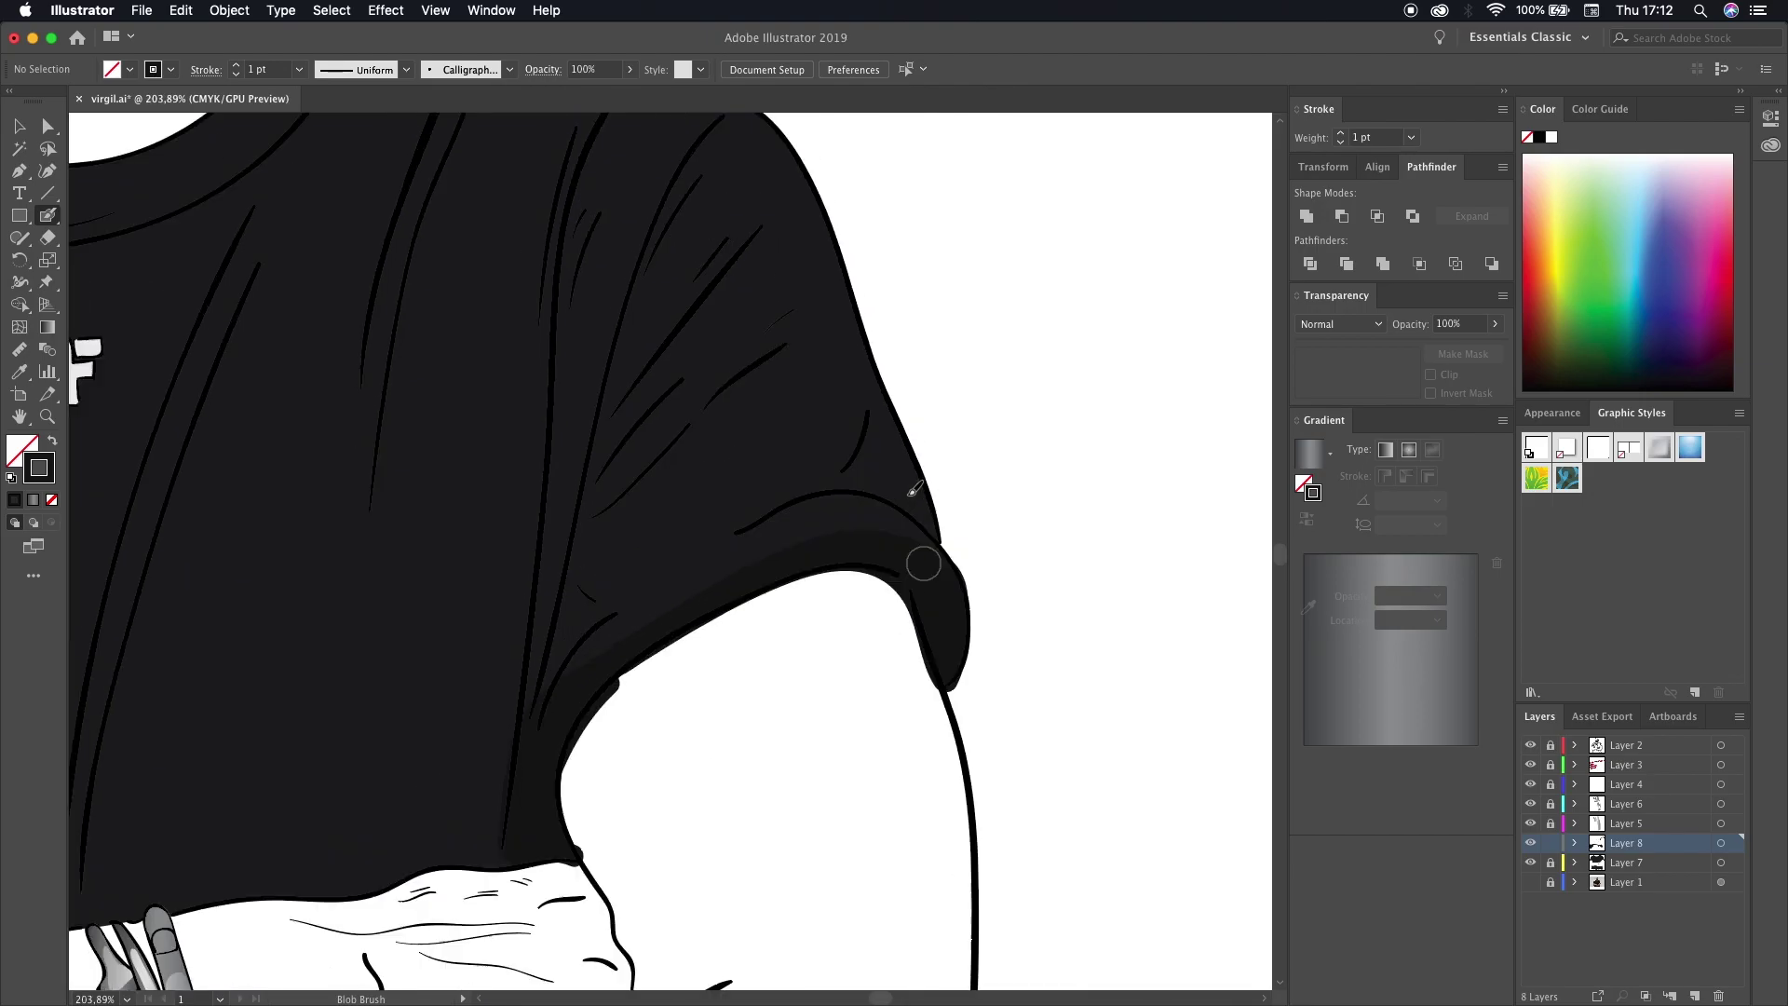
scroll(667, 542, up, 3)
scroll(580, 766, left, 3)
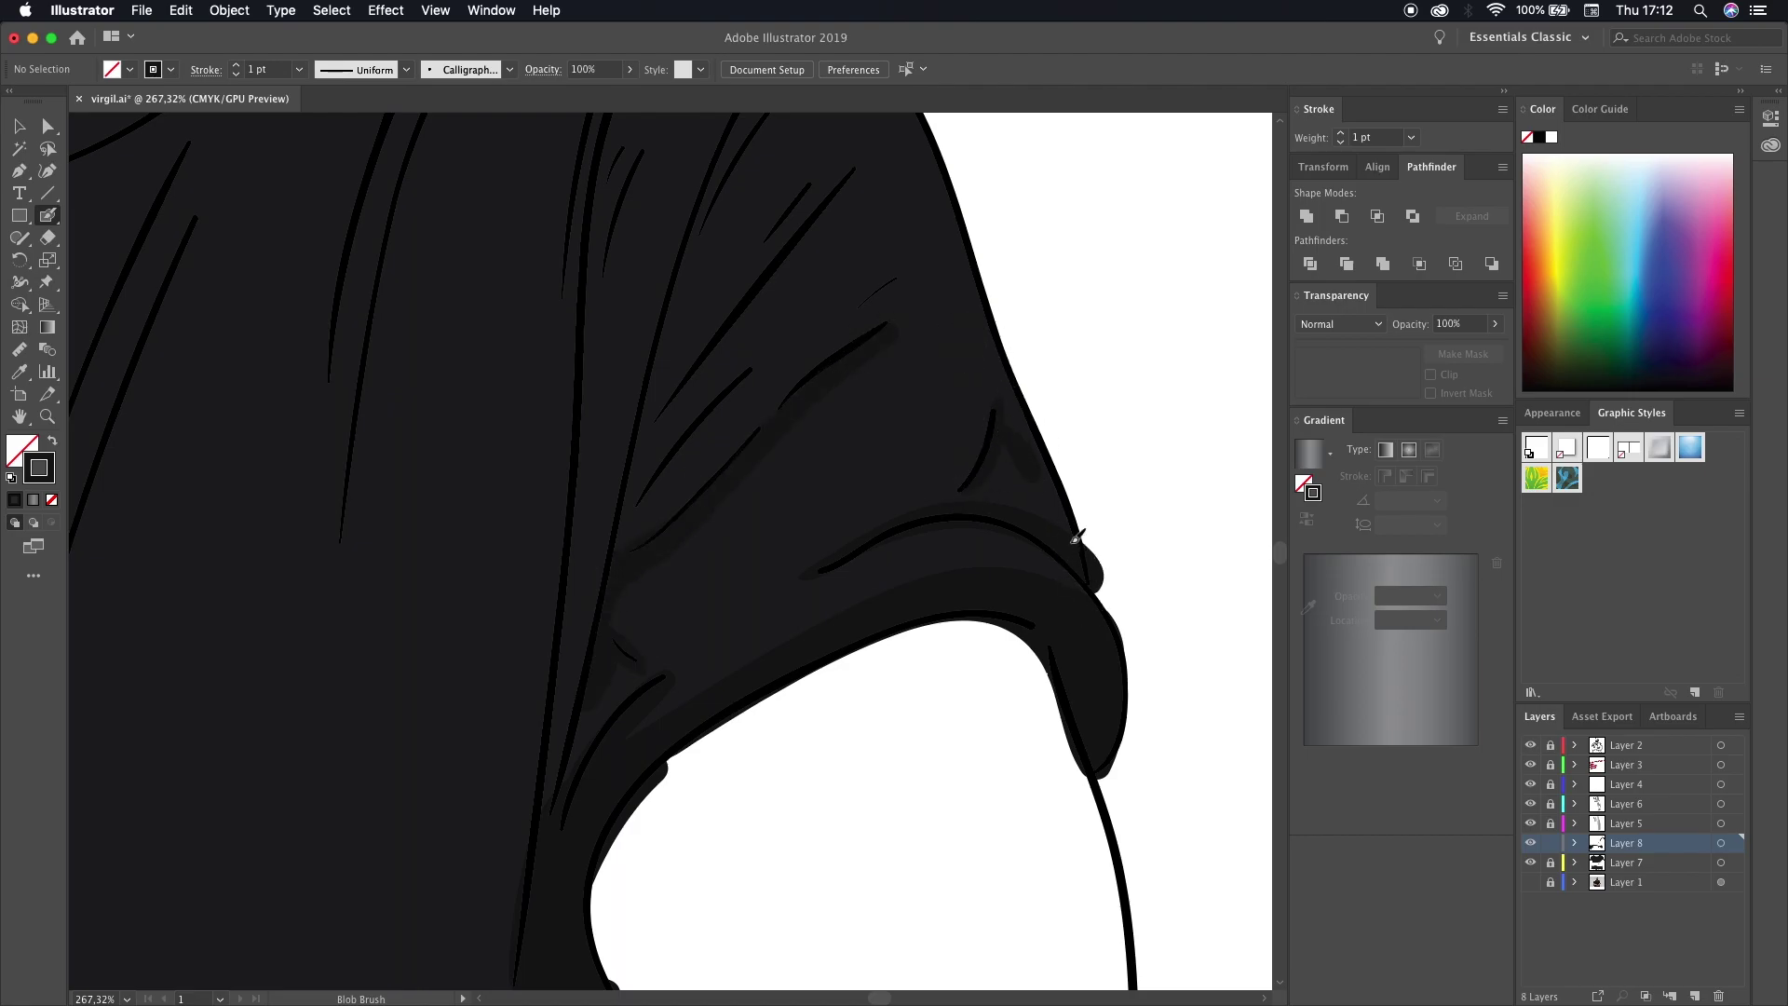
- Scroll across the shirt's shoulders, chest and collar to review the grey fold shading
scroll(764, 558, up, 3)
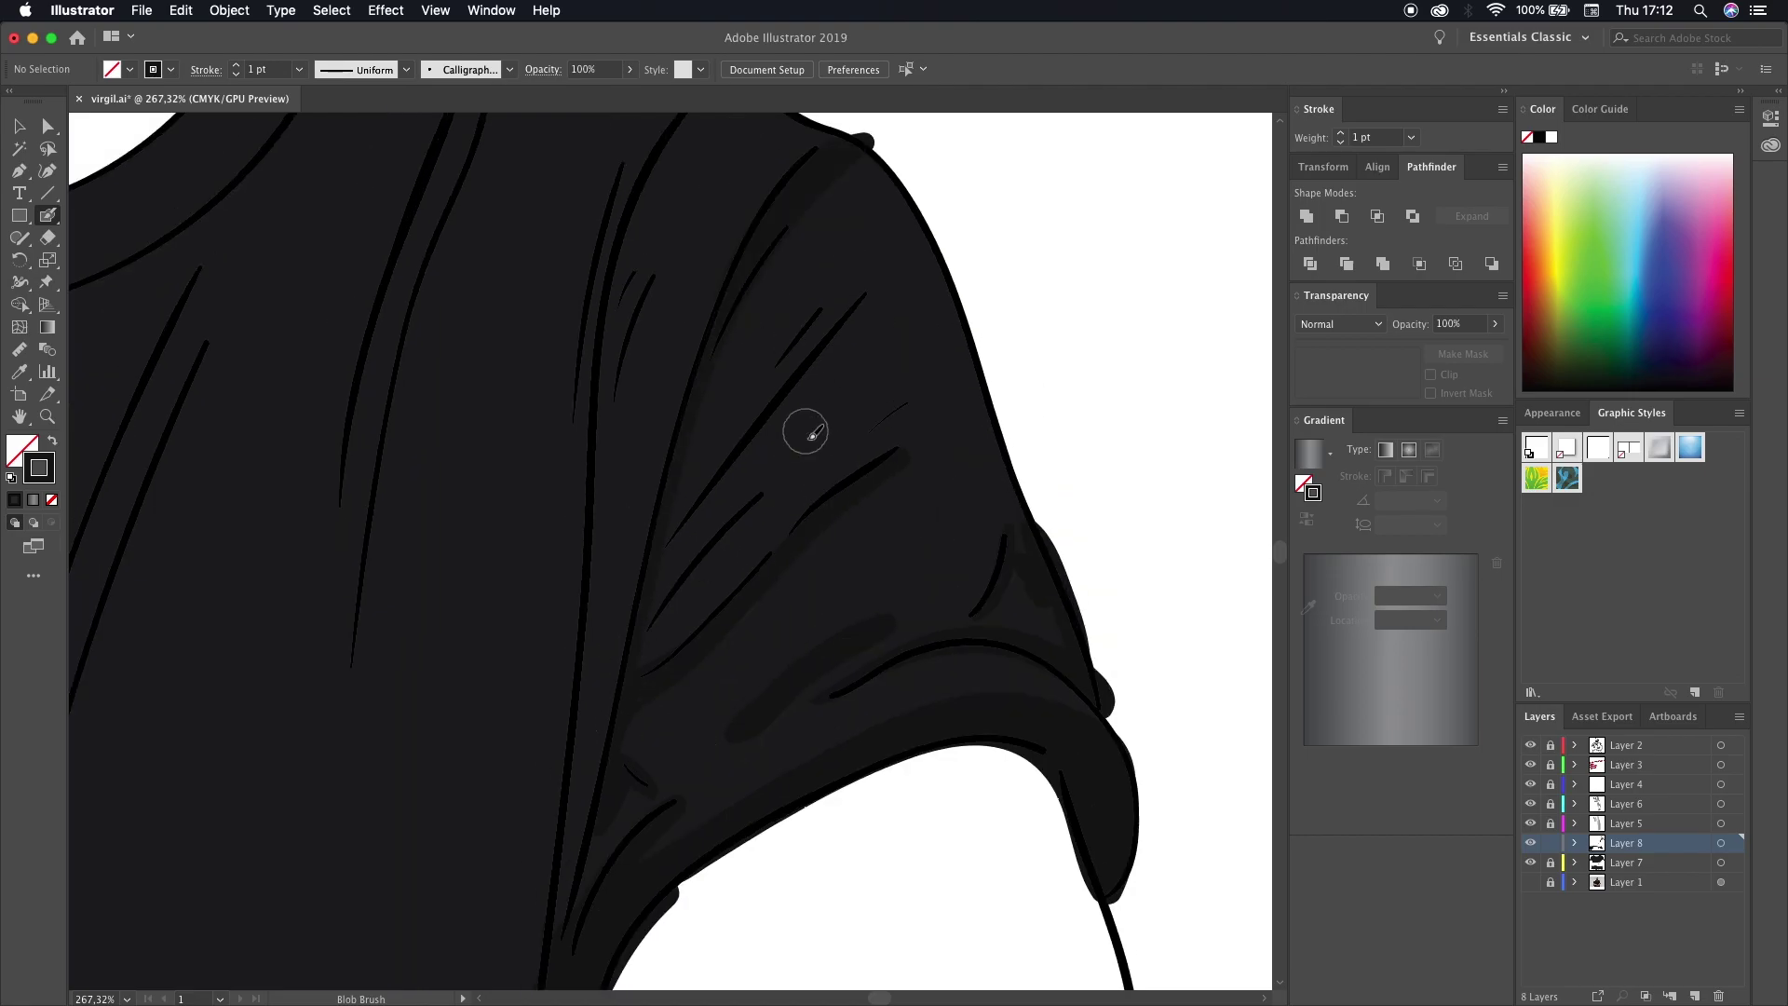
scroll(863, 312, down, 3)
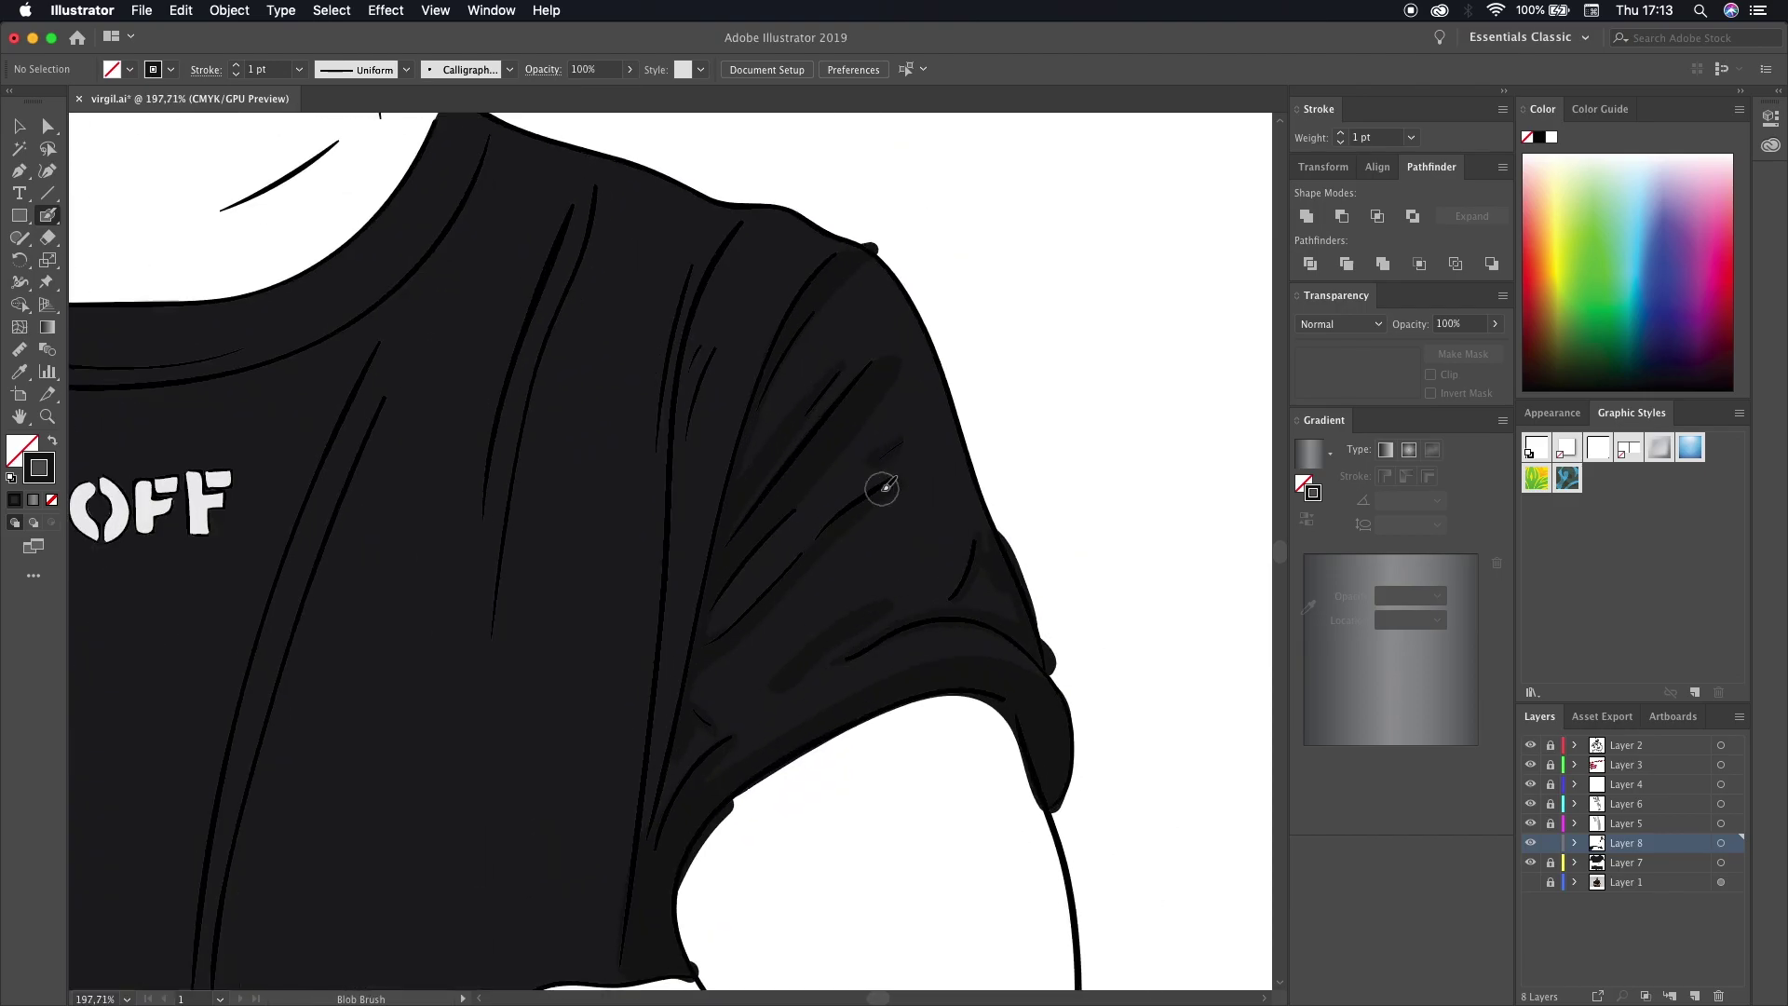
scroll(885, 485, up, 1)
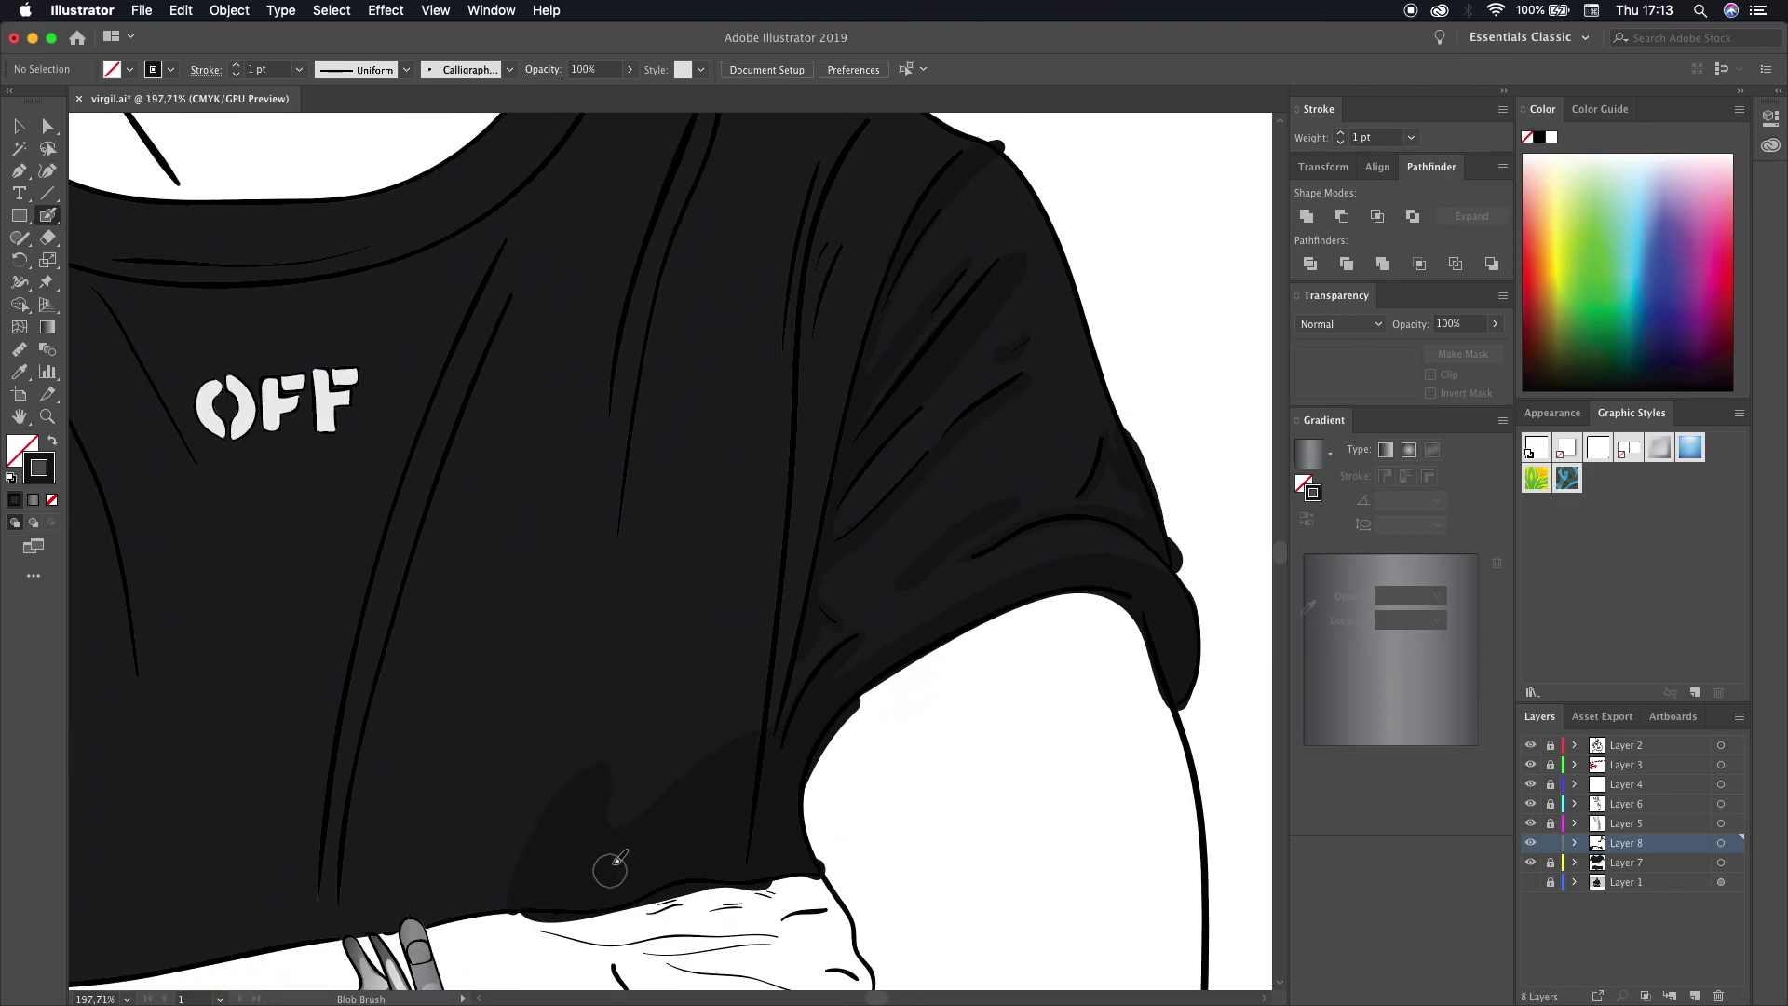
scroll(745, 906, up, 3)
scroll(824, 191, down, 1)
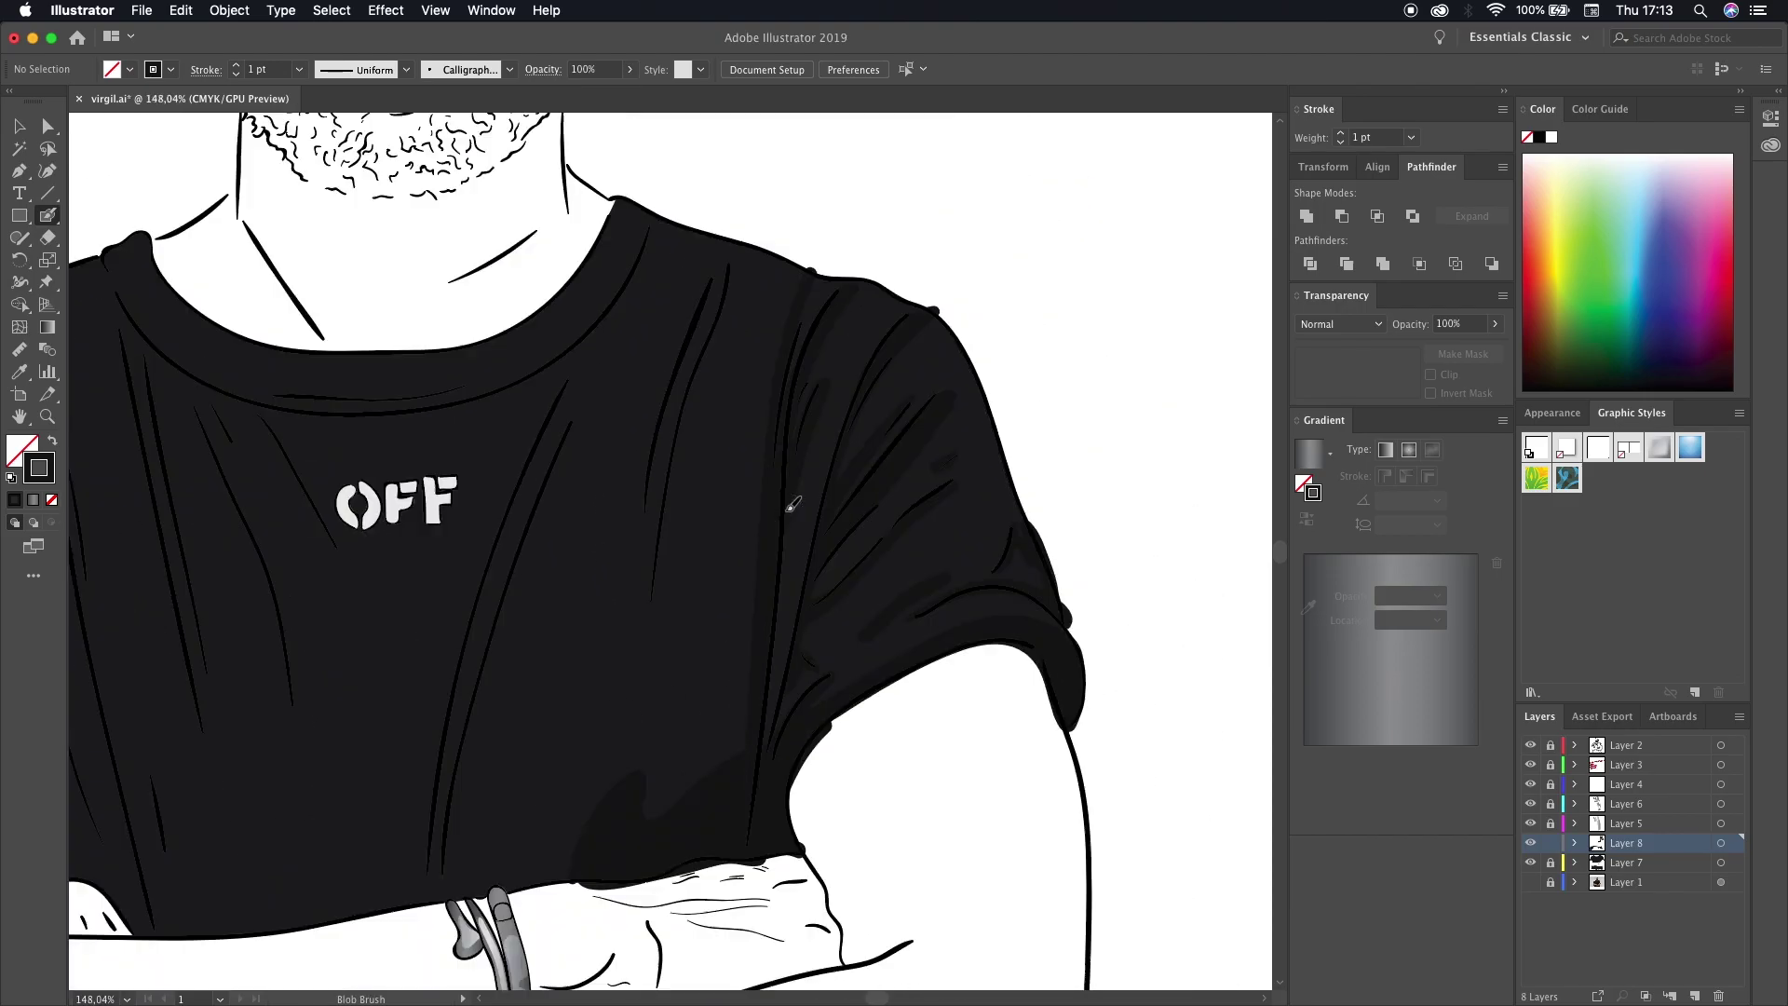
scroll(791, 507, up, 1)
scroll(828, 560, down, 1)
scroll(828, 559, up, 3)
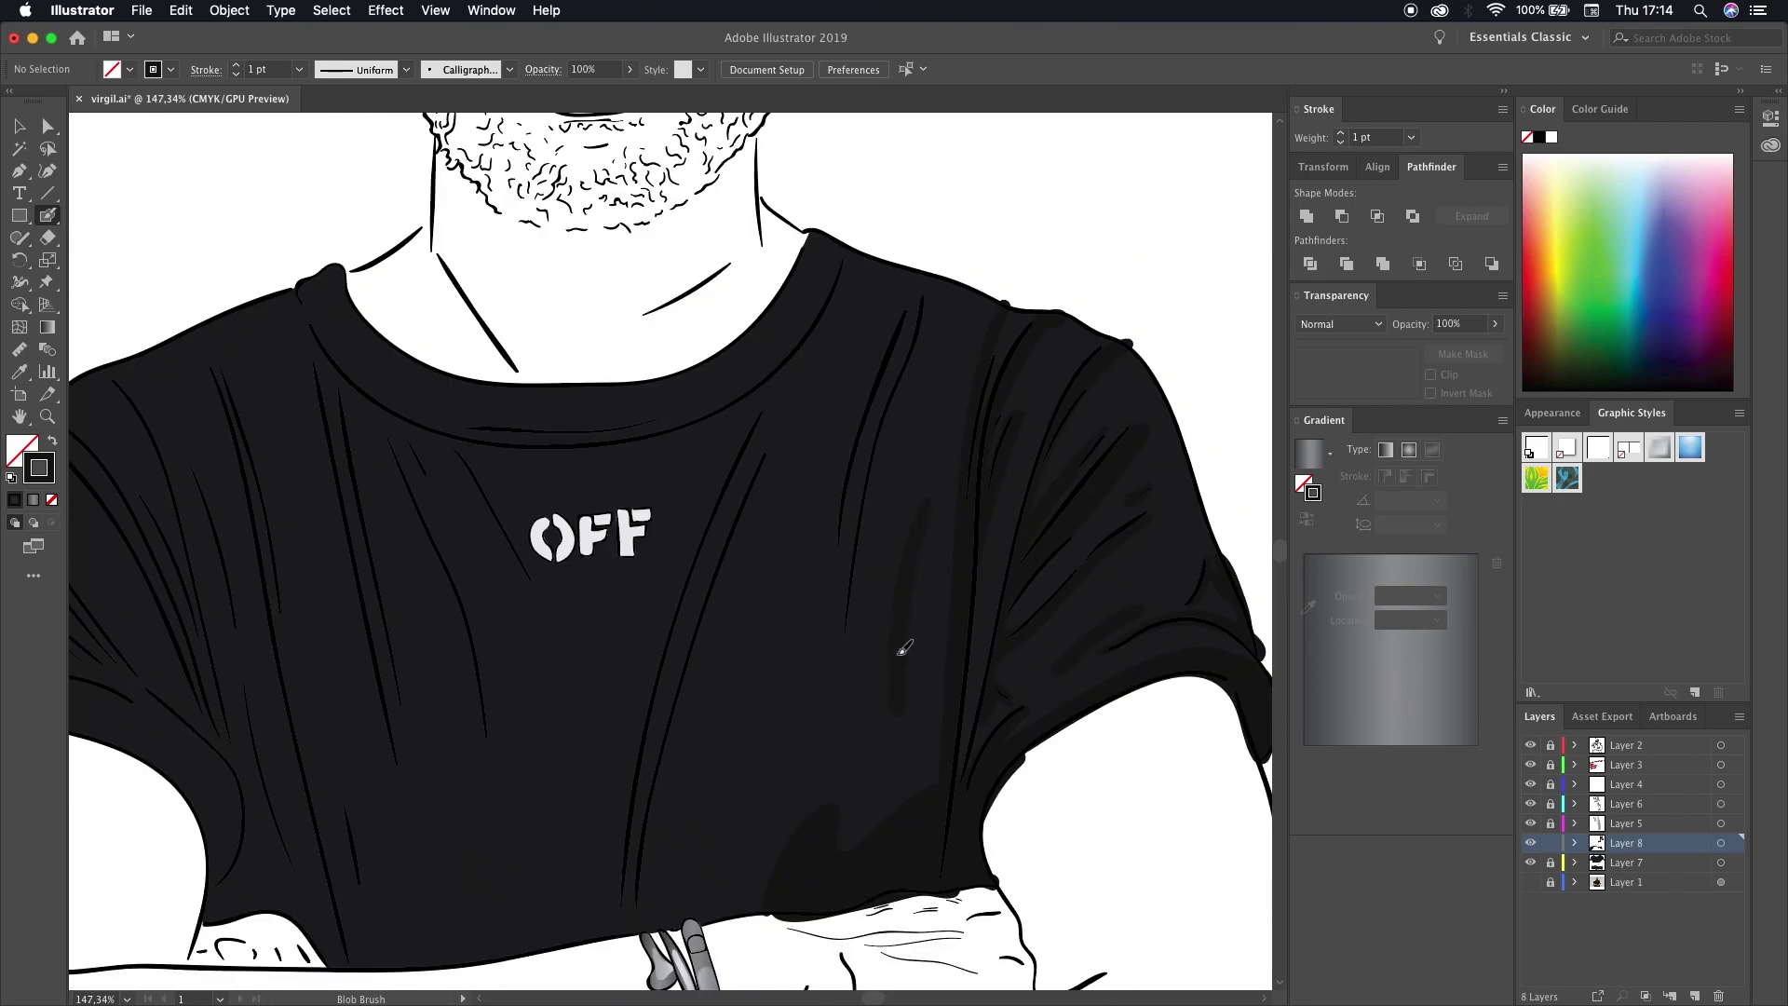
scroll(908, 639, up, 1)
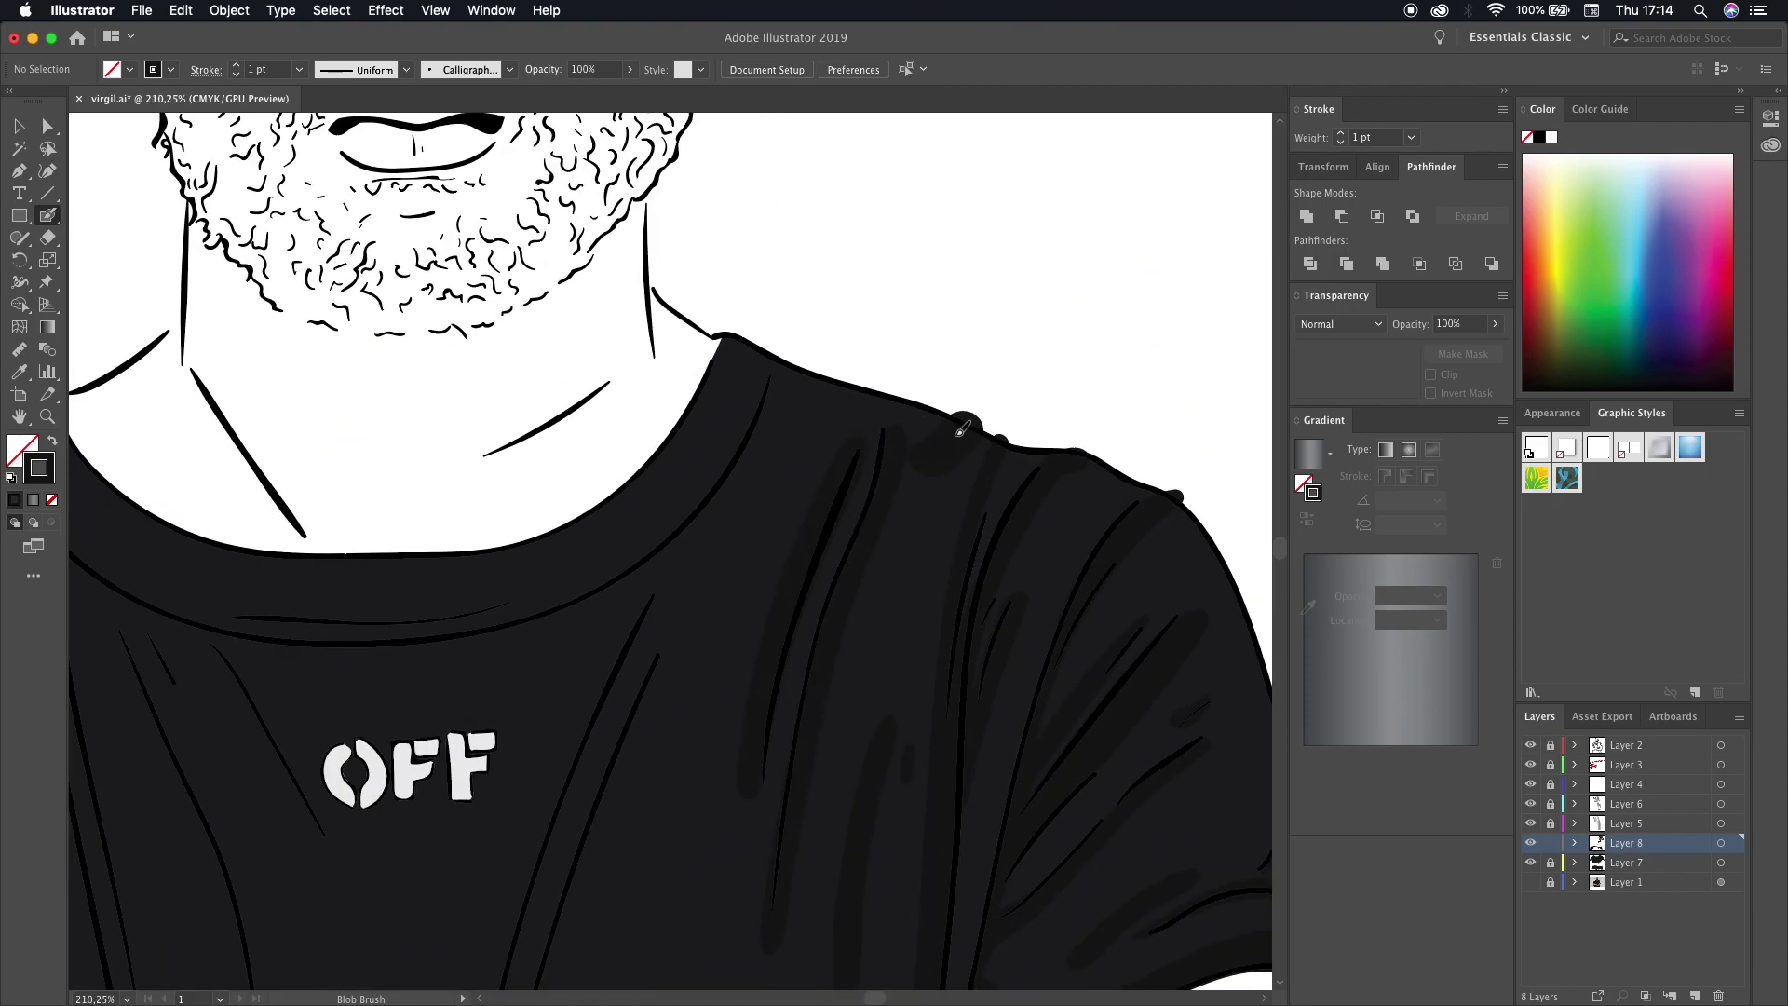
scroll(849, 412, down, 3)
scroll(938, 499, up, 3)
scroll(810, 776, down, 1)
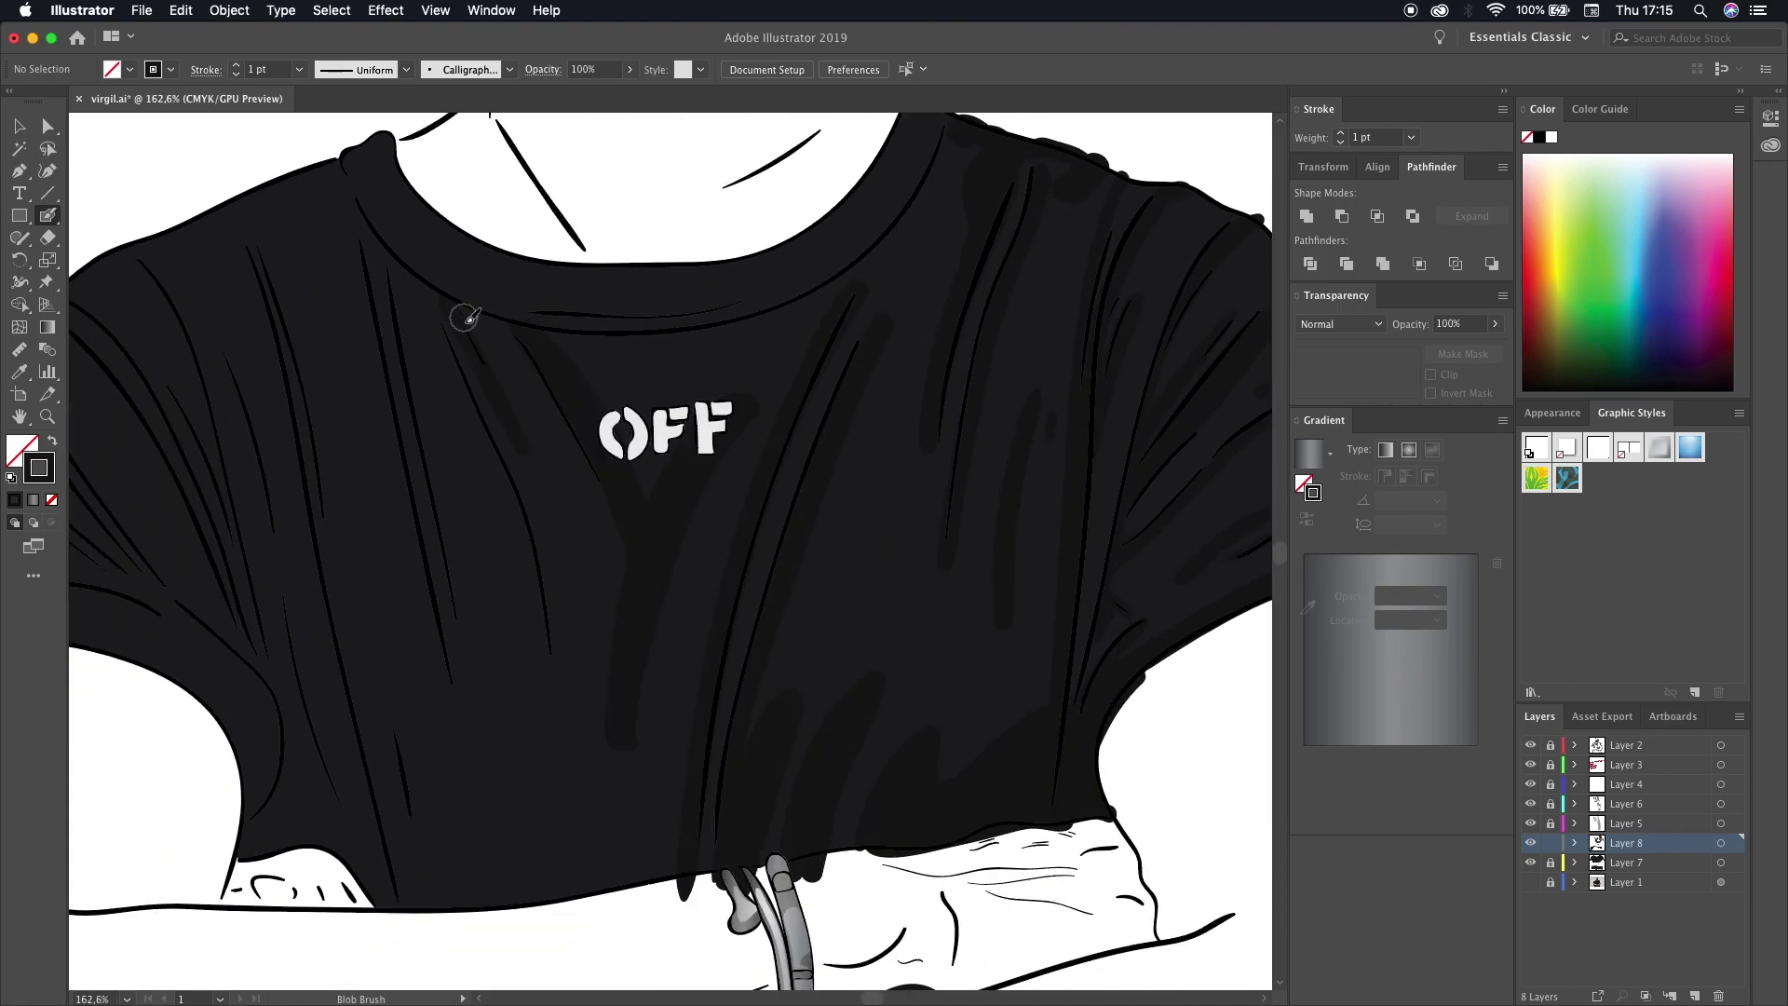
scroll(549, 742, down, 3)
scroll(720, 694, up, 3)
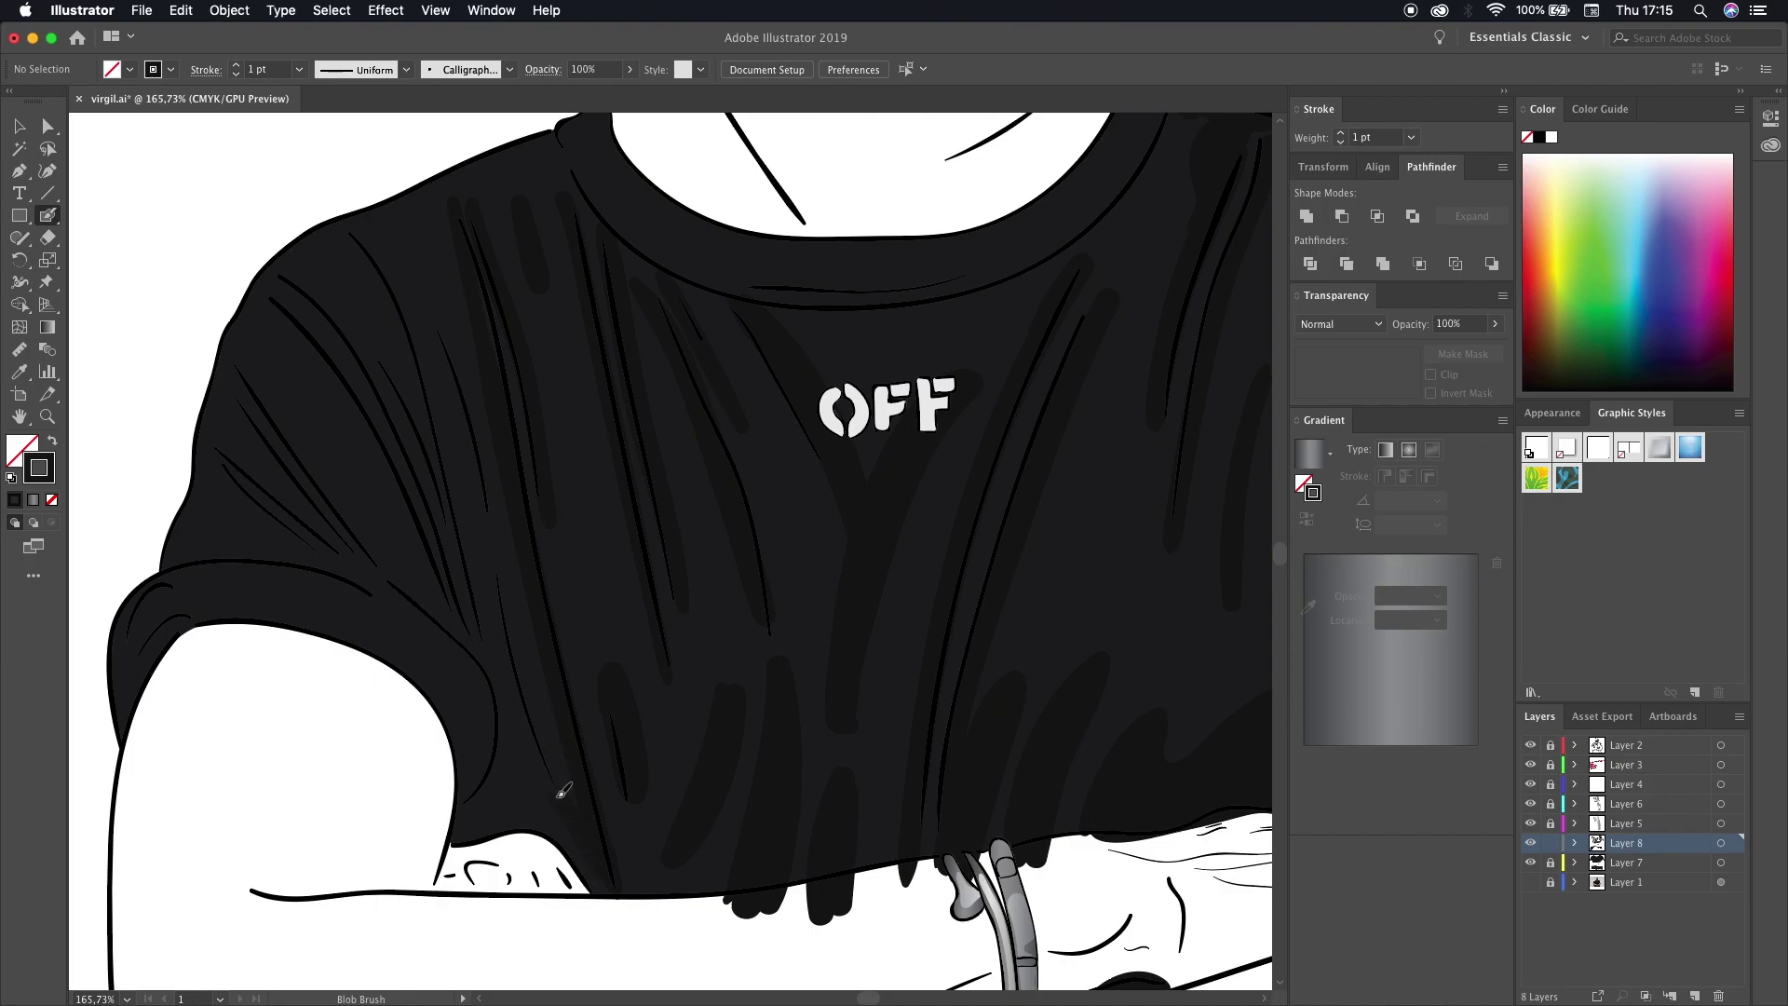
scroll(562, 790, up, 2)
scroll(512, 437, left, 3)
scroll(511, 436, up, 1)
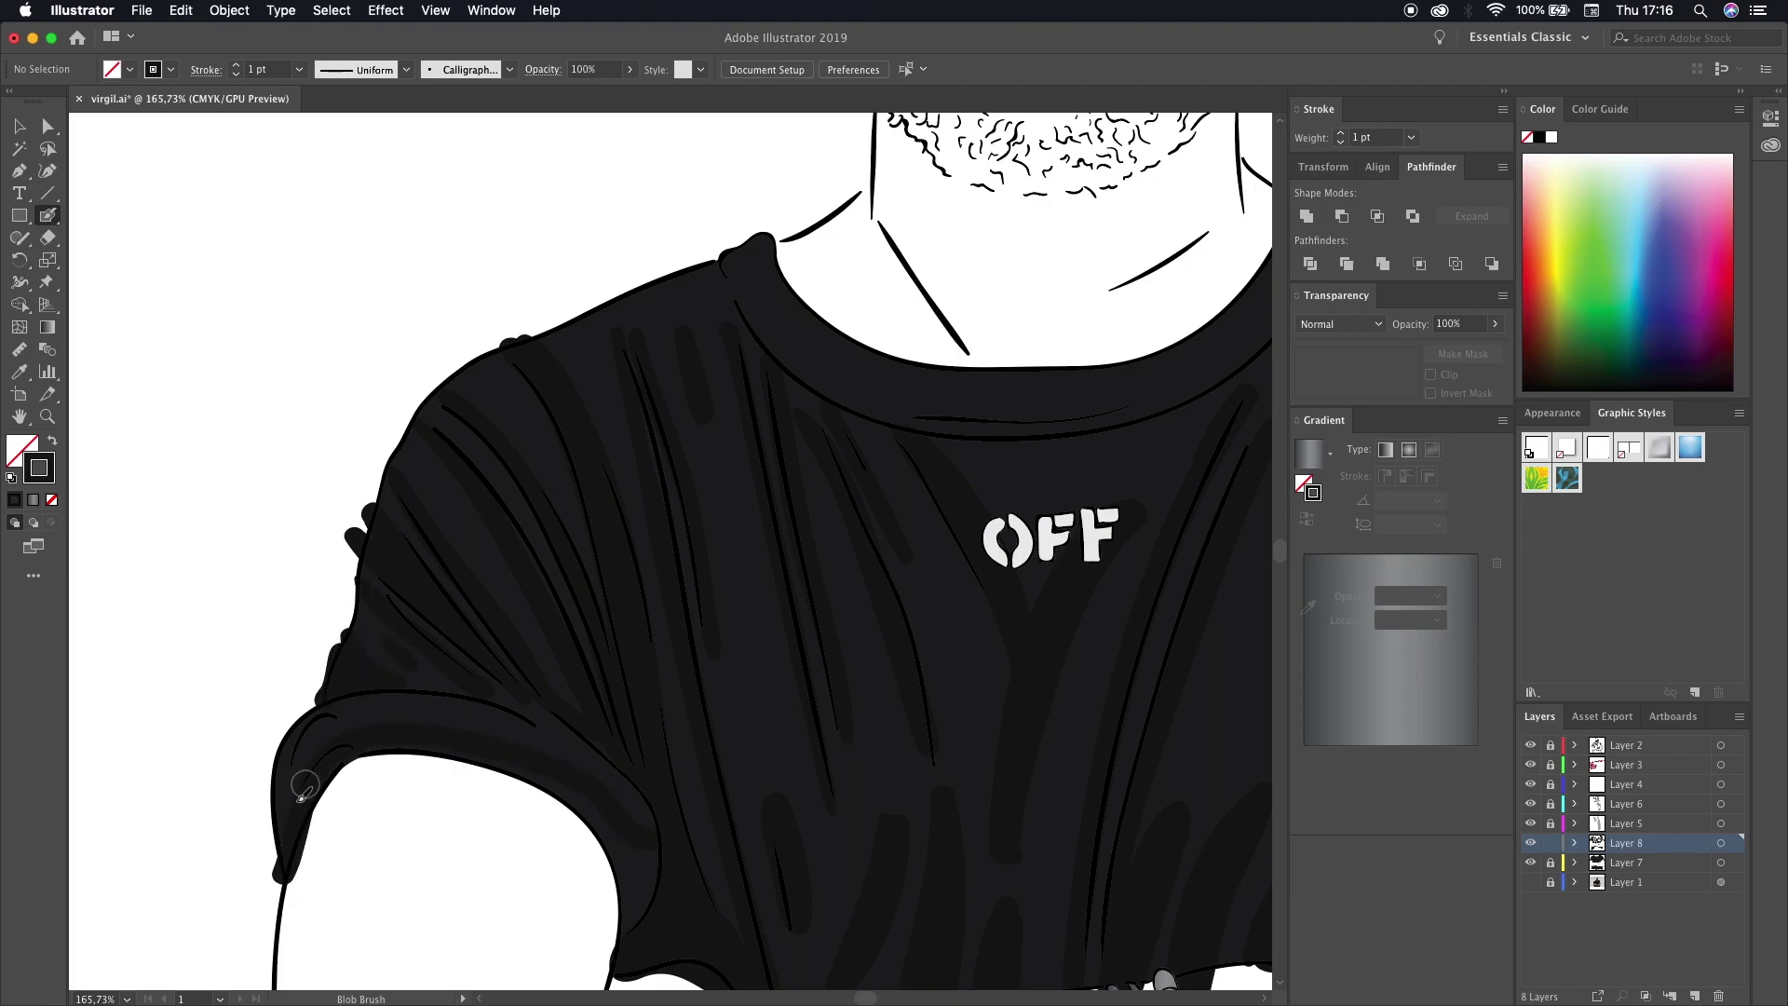
scroll(500, 686, down, 2)
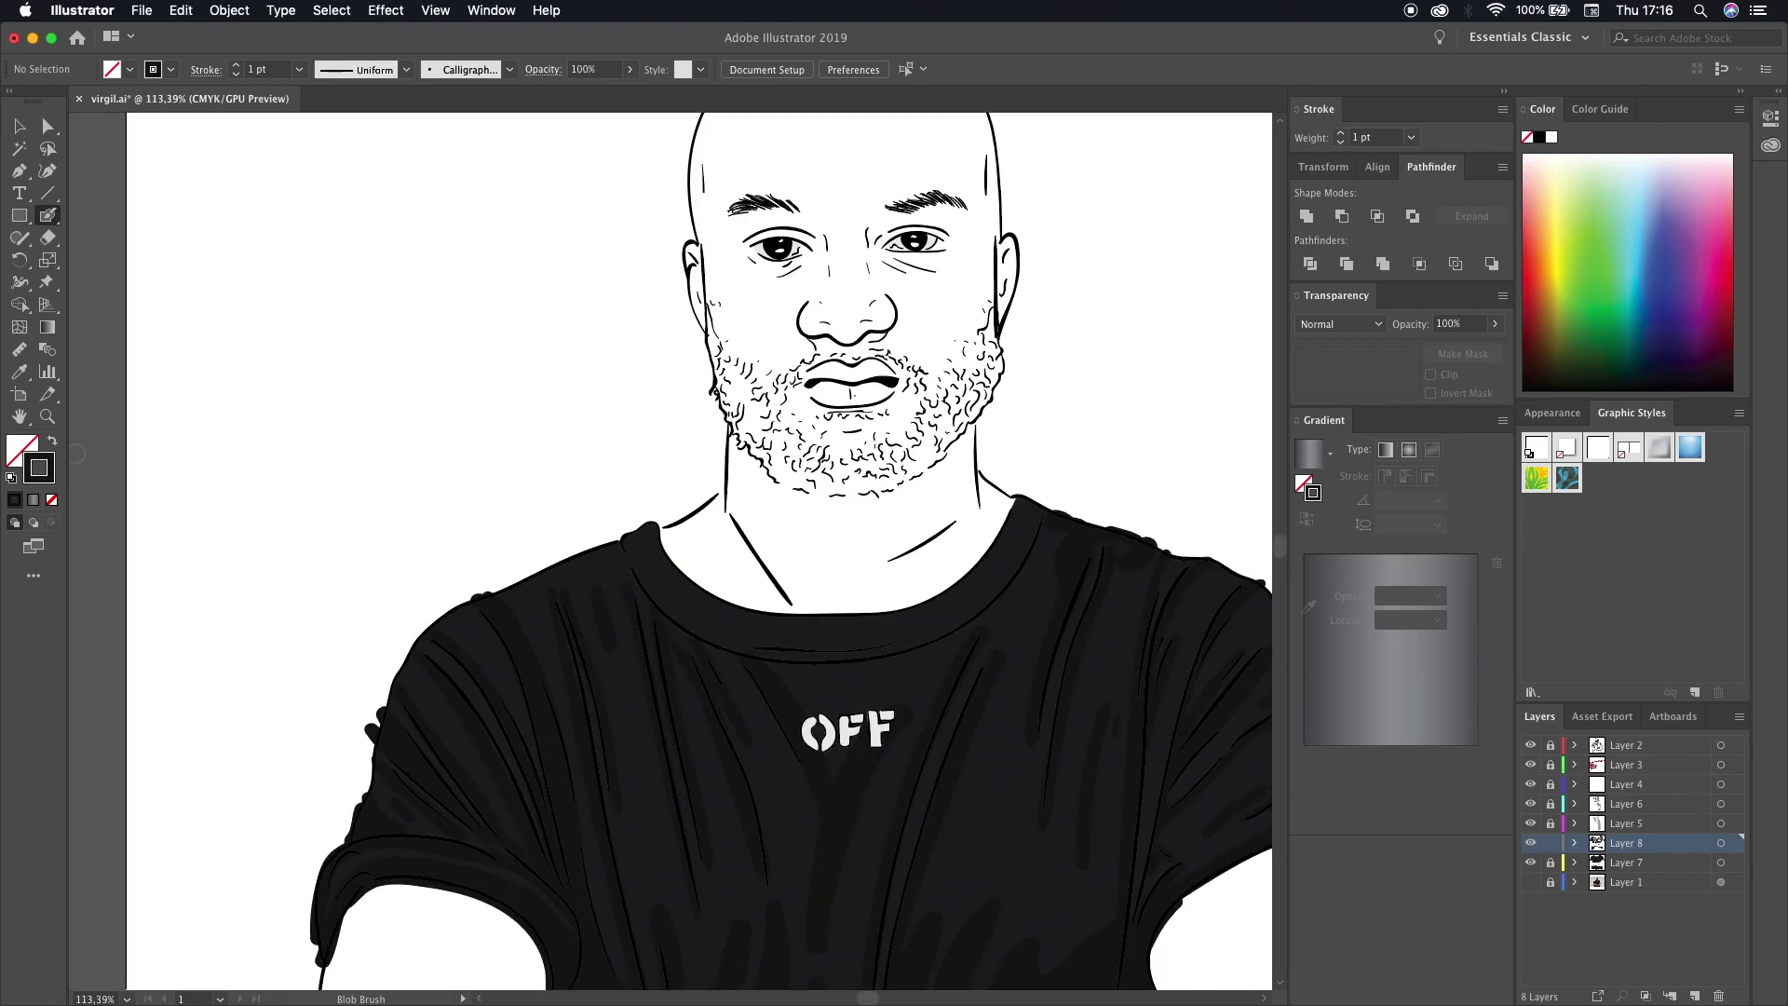
scroll(481, 470, up, 3)
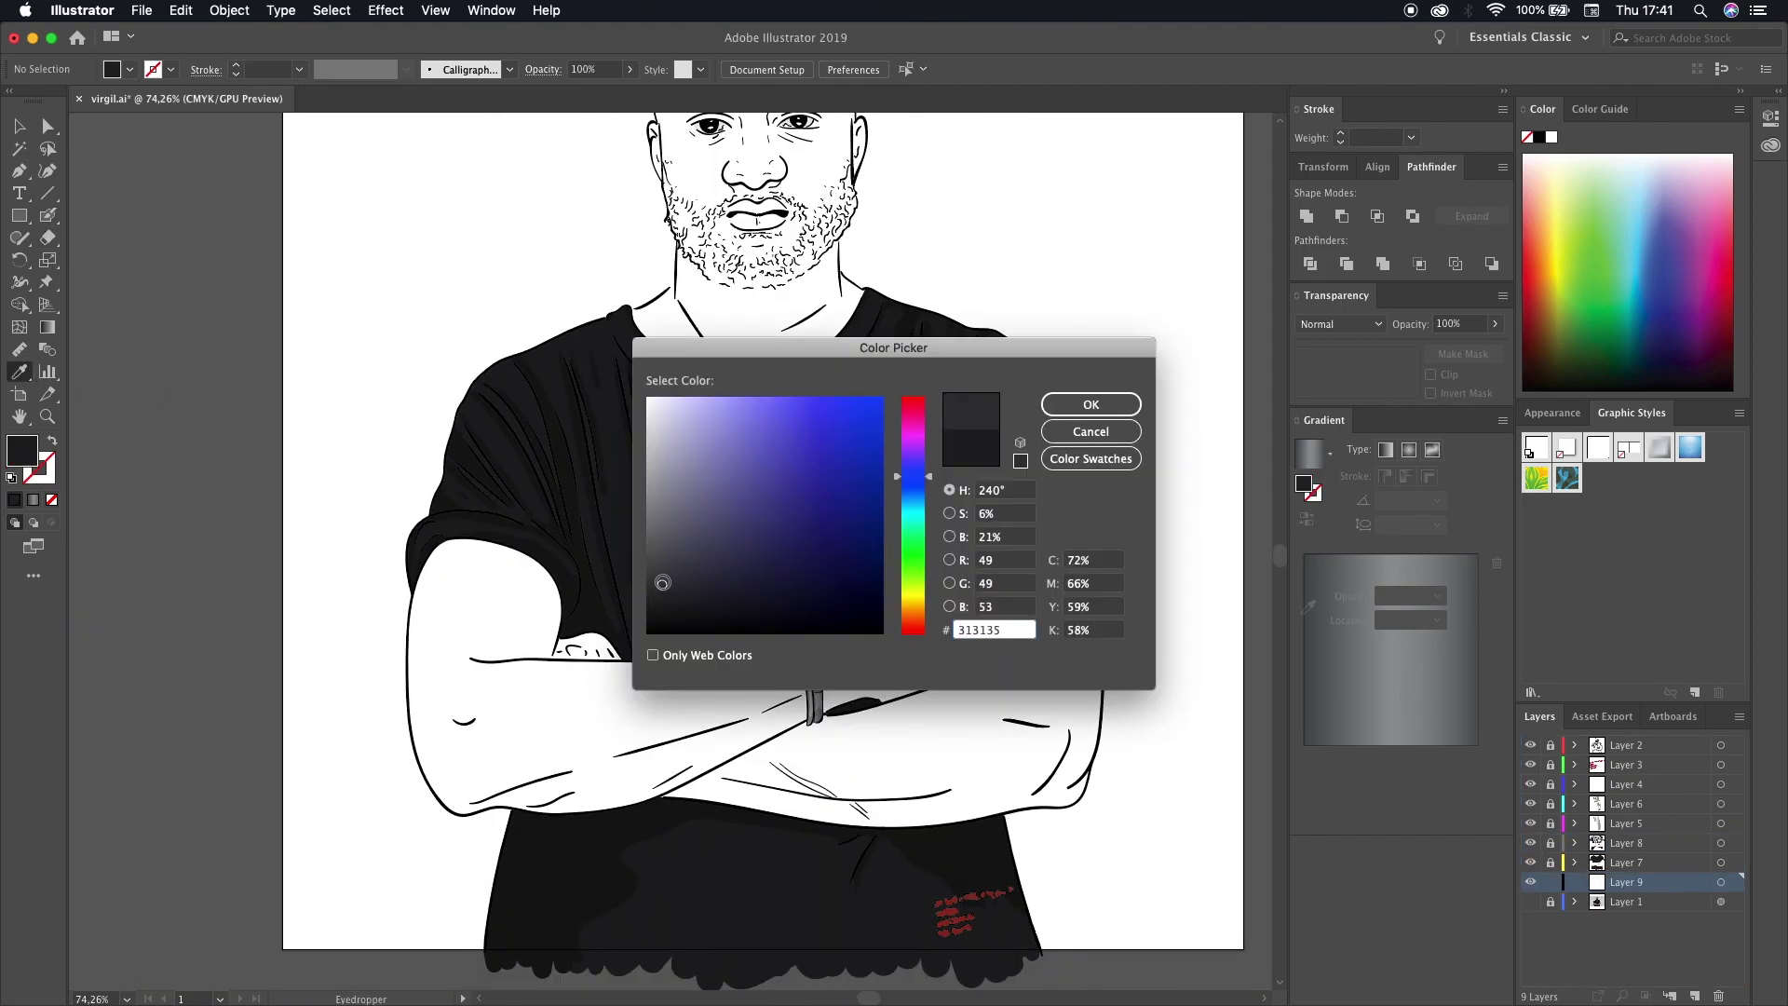
- Confirm the dark grey #313135 and paint shading below the arms and along the right sleeve
key(Return)
key(shift+b)
scroll(857, 743, up, 3)
drag(974, 682, 882, 708)
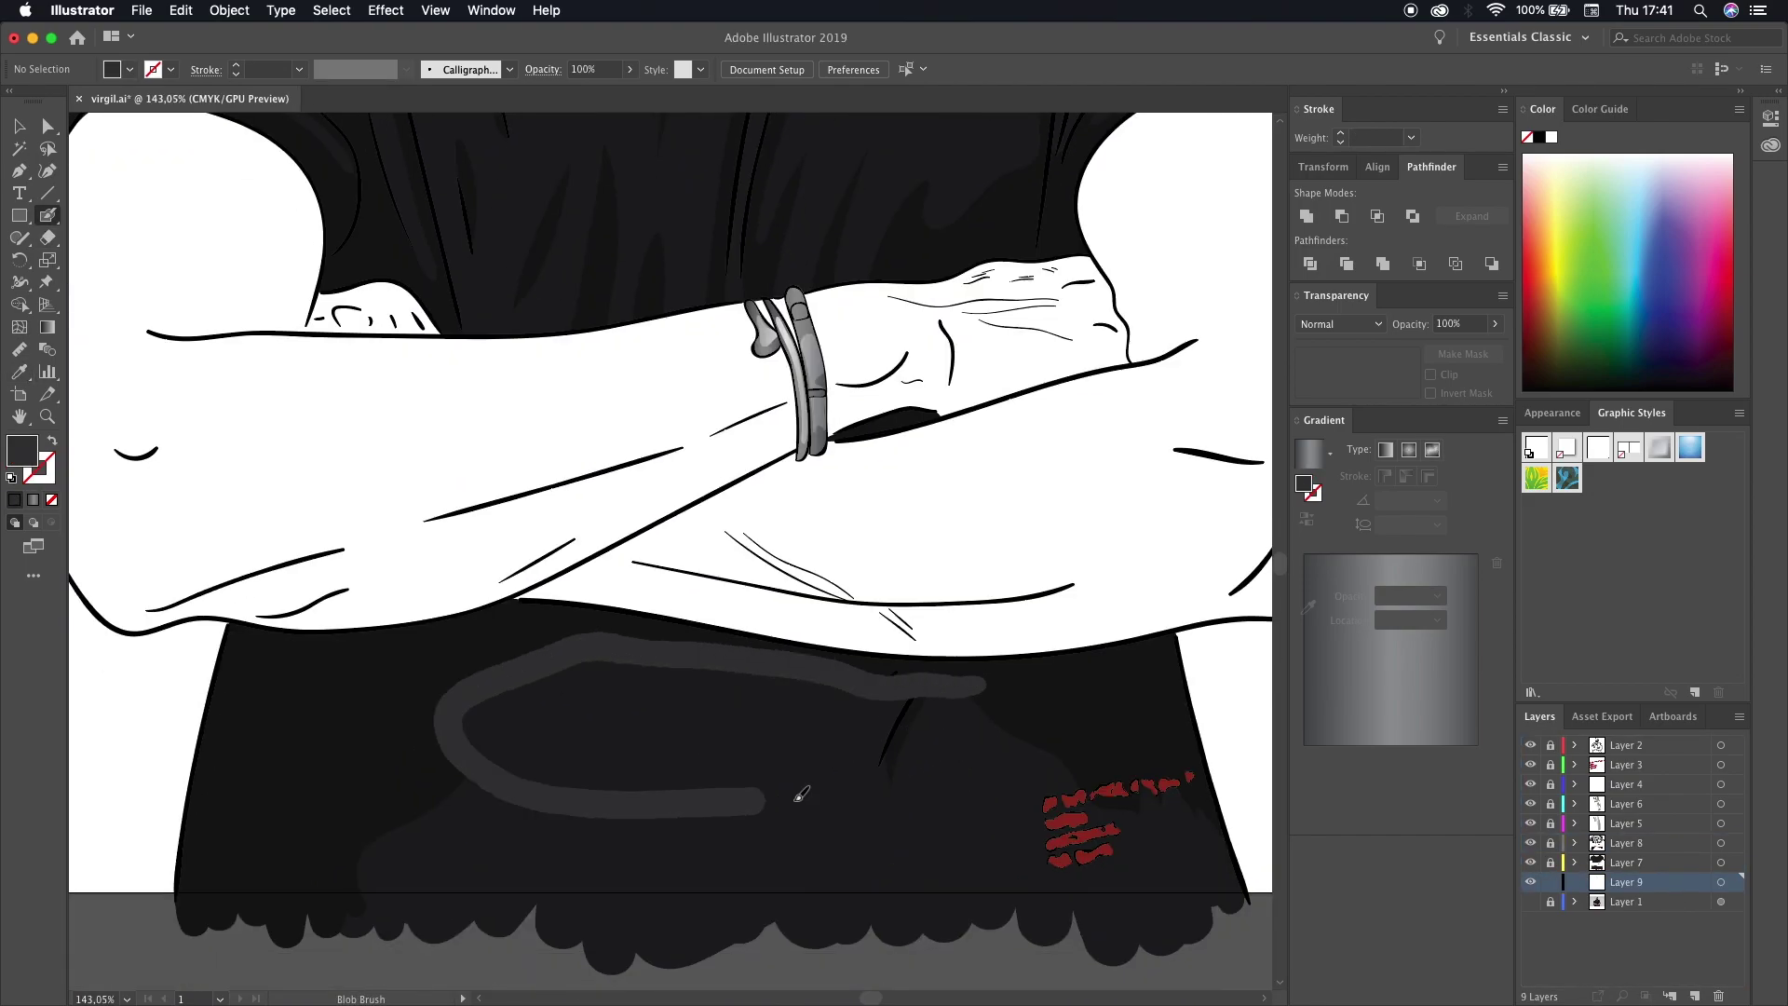
scroll(756, 740, down, 5)
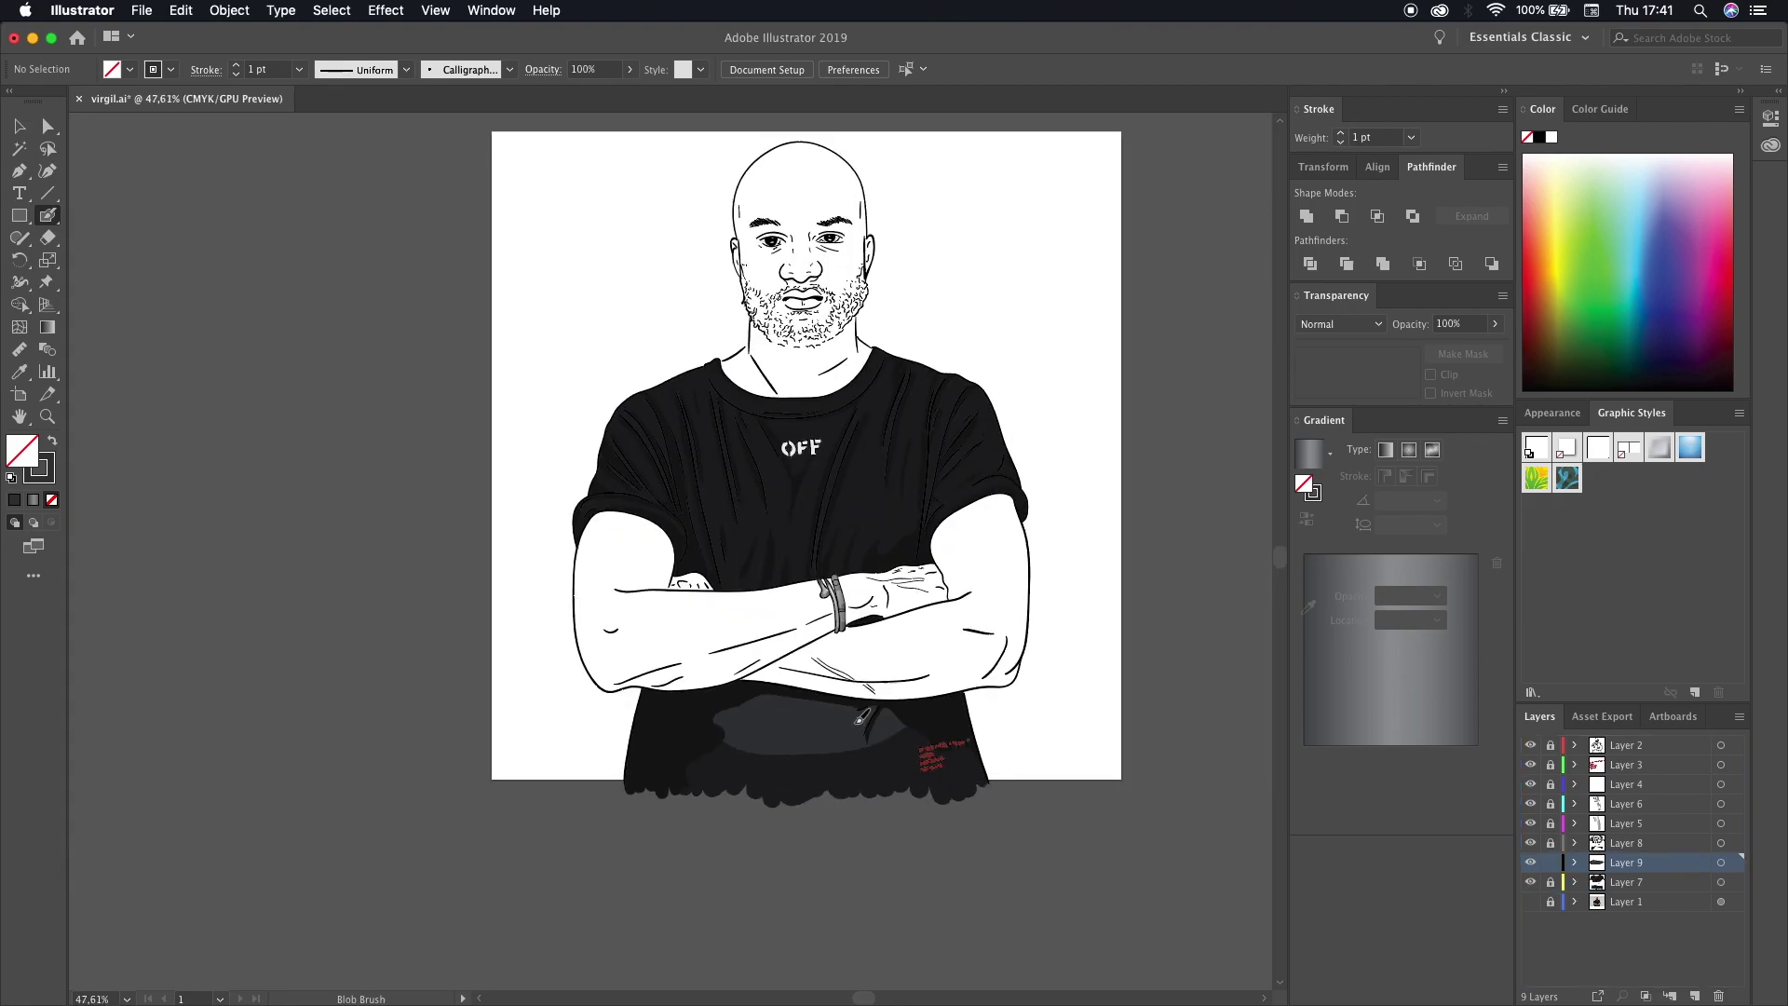
scroll(985, 671, up, 8)
drag(626, 754, 894, 527)
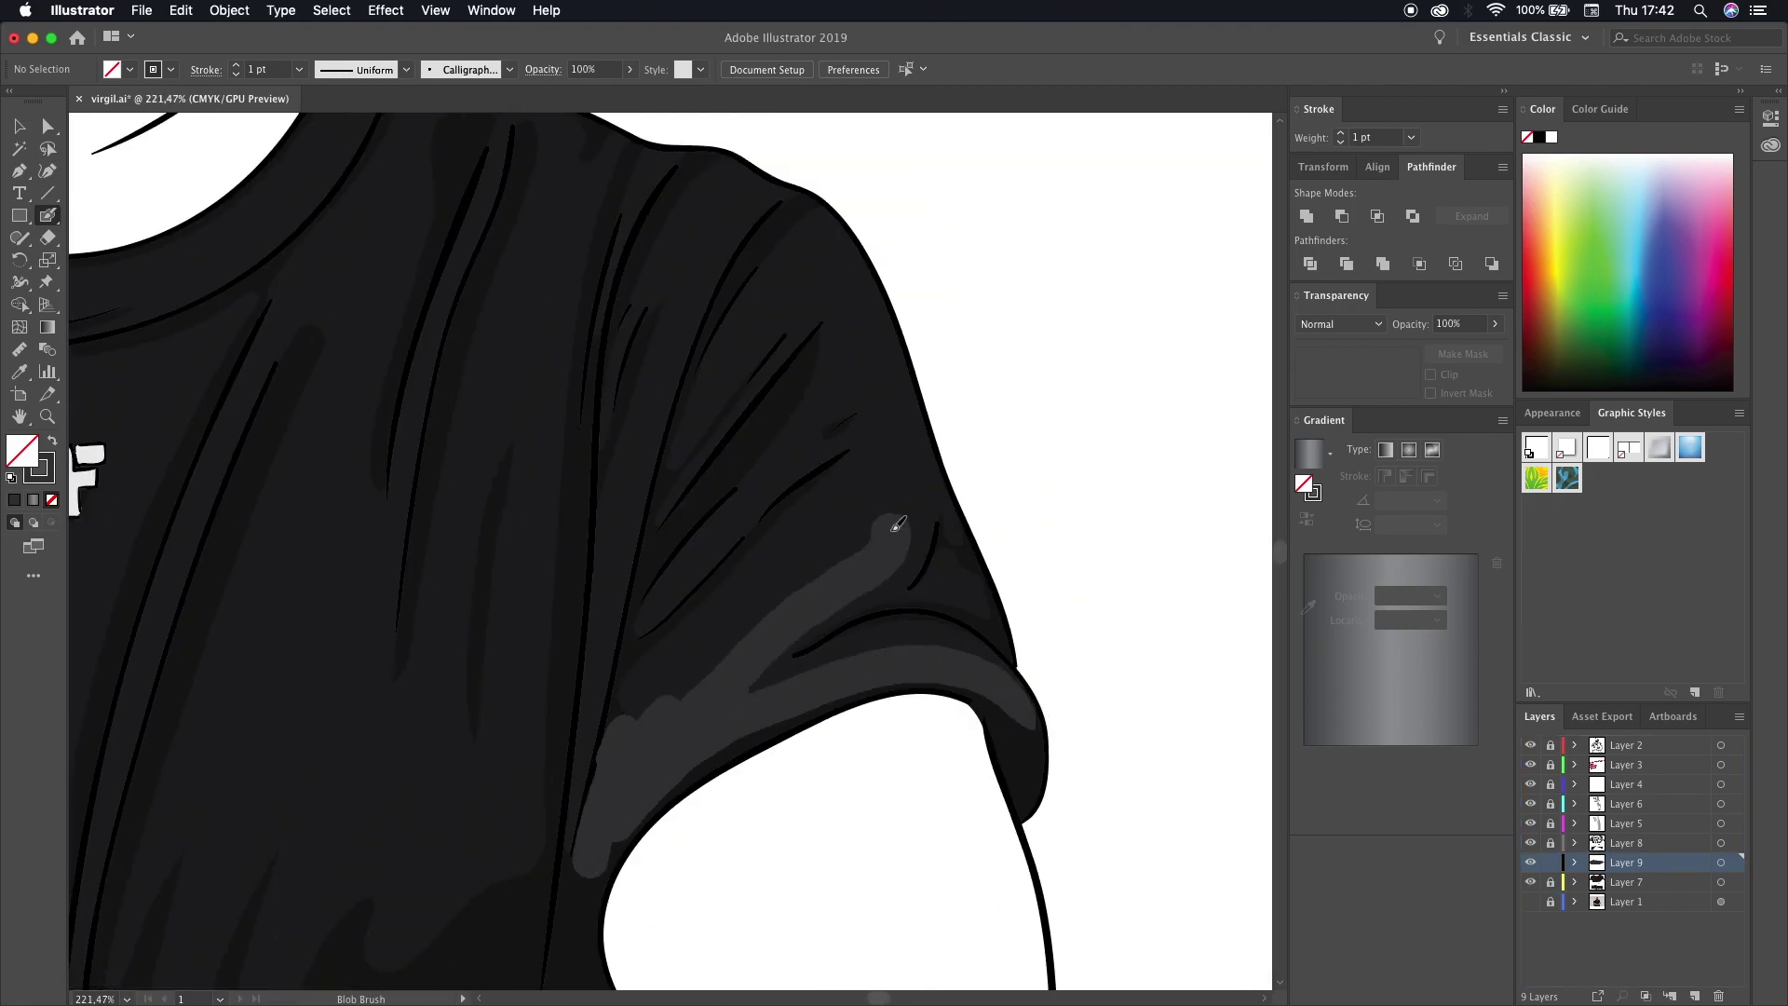
- Shade the shirt's right side and beside the OFF lettering up to the collar
scroll(894, 527, down, 3)
scroll(838, 571, down, 3)
scroll(815, 581, up, 3)
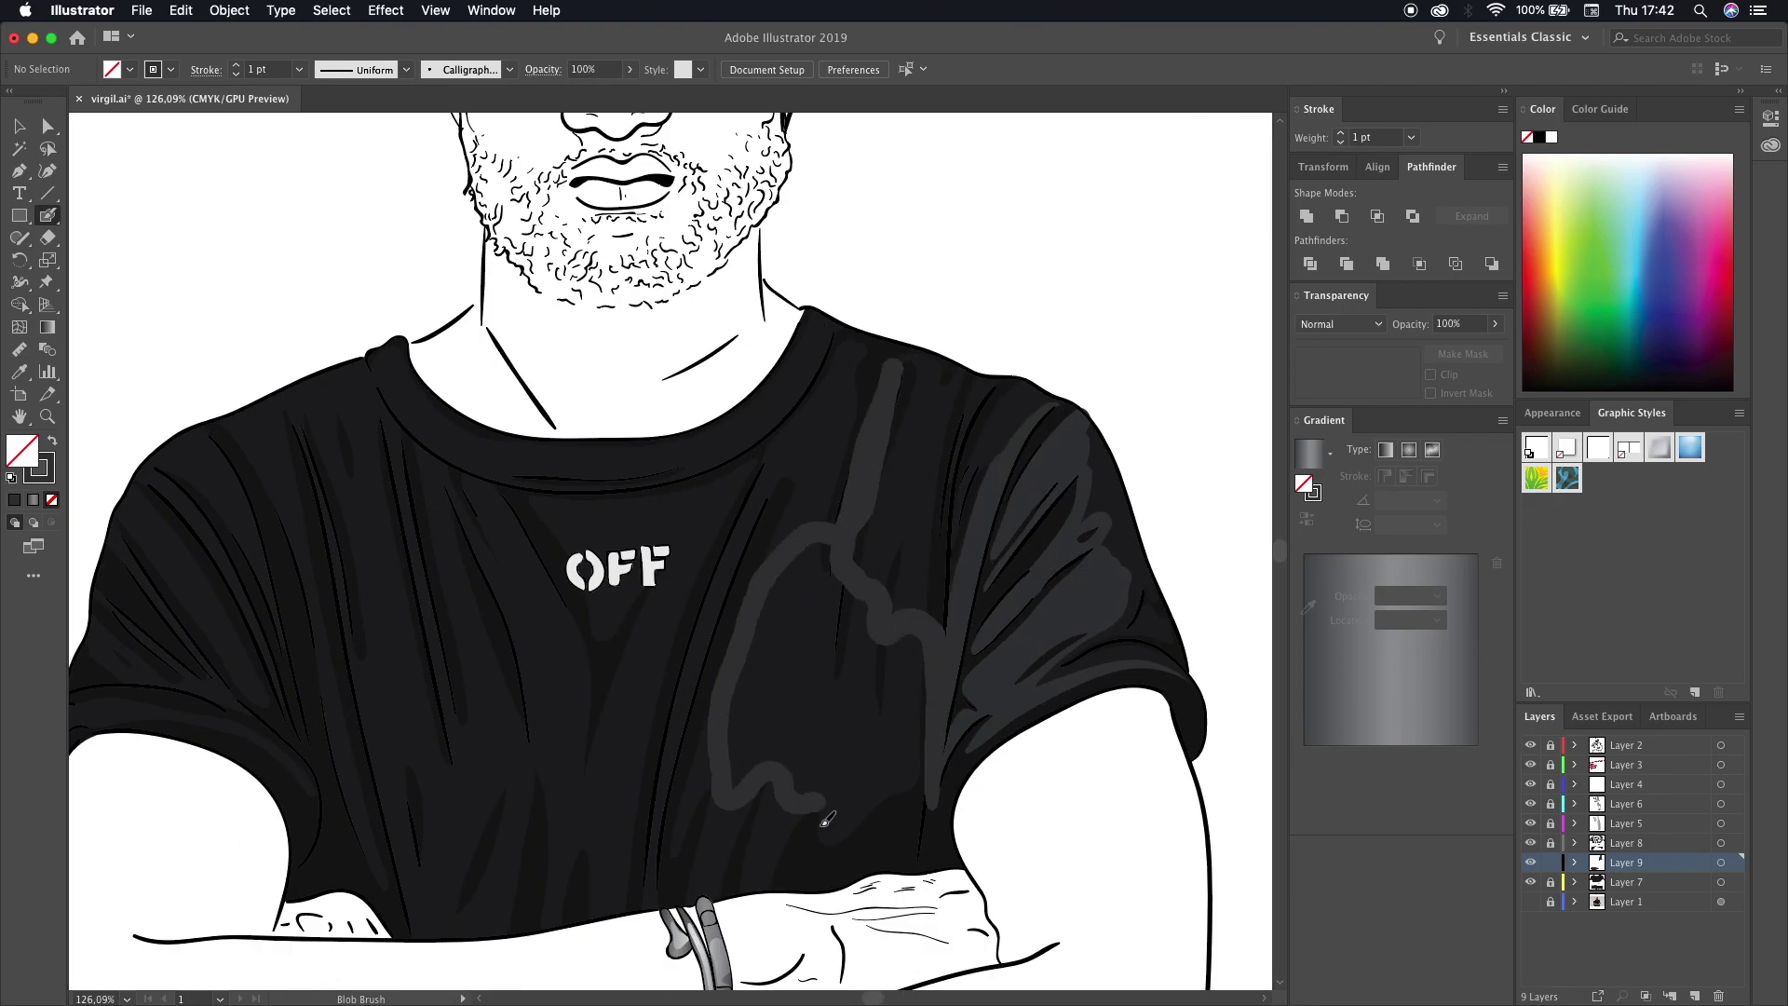
drag(826, 818, 838, 819)
mouse_move(773, 577)
mouse_down()
mouse_move(866, 801)
mouse_move(798, 540)
mouse_move(730, 504)
mouse_up()
scroll(819, 652, left, 3)
mouse_move(717, 671)
mouse_down()
mouse_move(701, 653)
mouse_move(643, 782)
mouse_up()
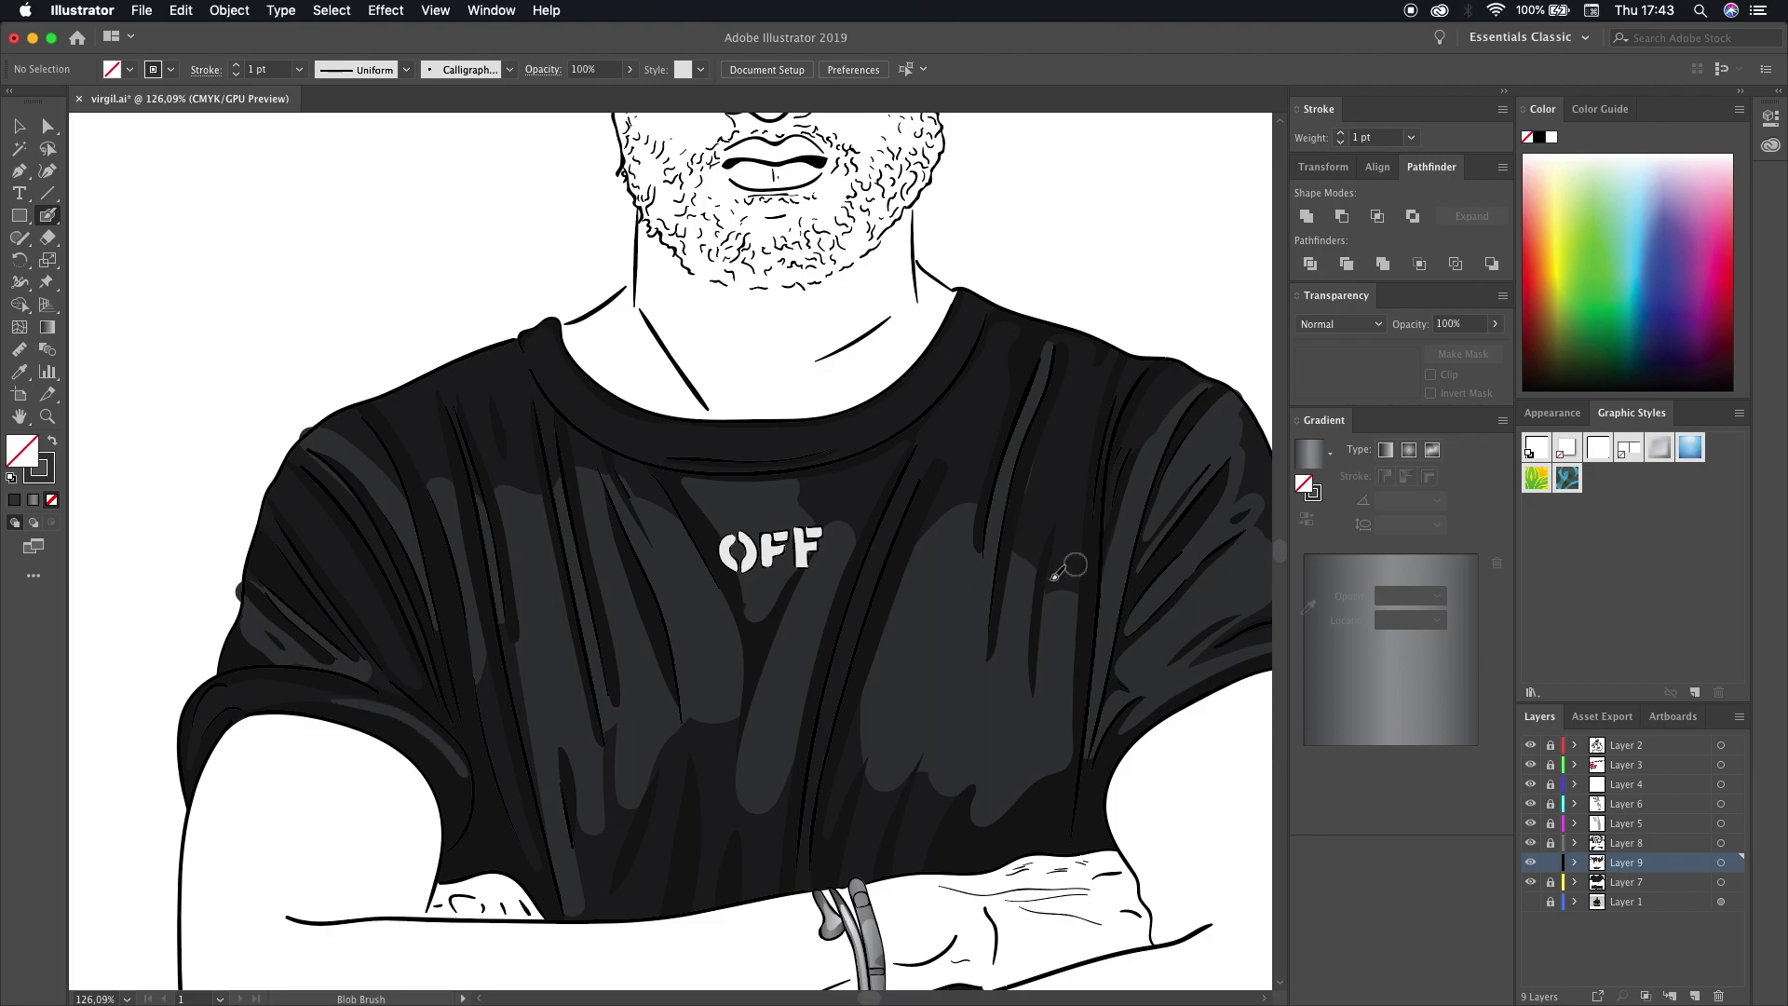
key(ctrl+0)
scroll(882, 808, up, 2)
scroll(882, 808, up, 3)
- Erase the excess grey shading spilling past the shoulder edge
scroll(882, 809, up, 3)
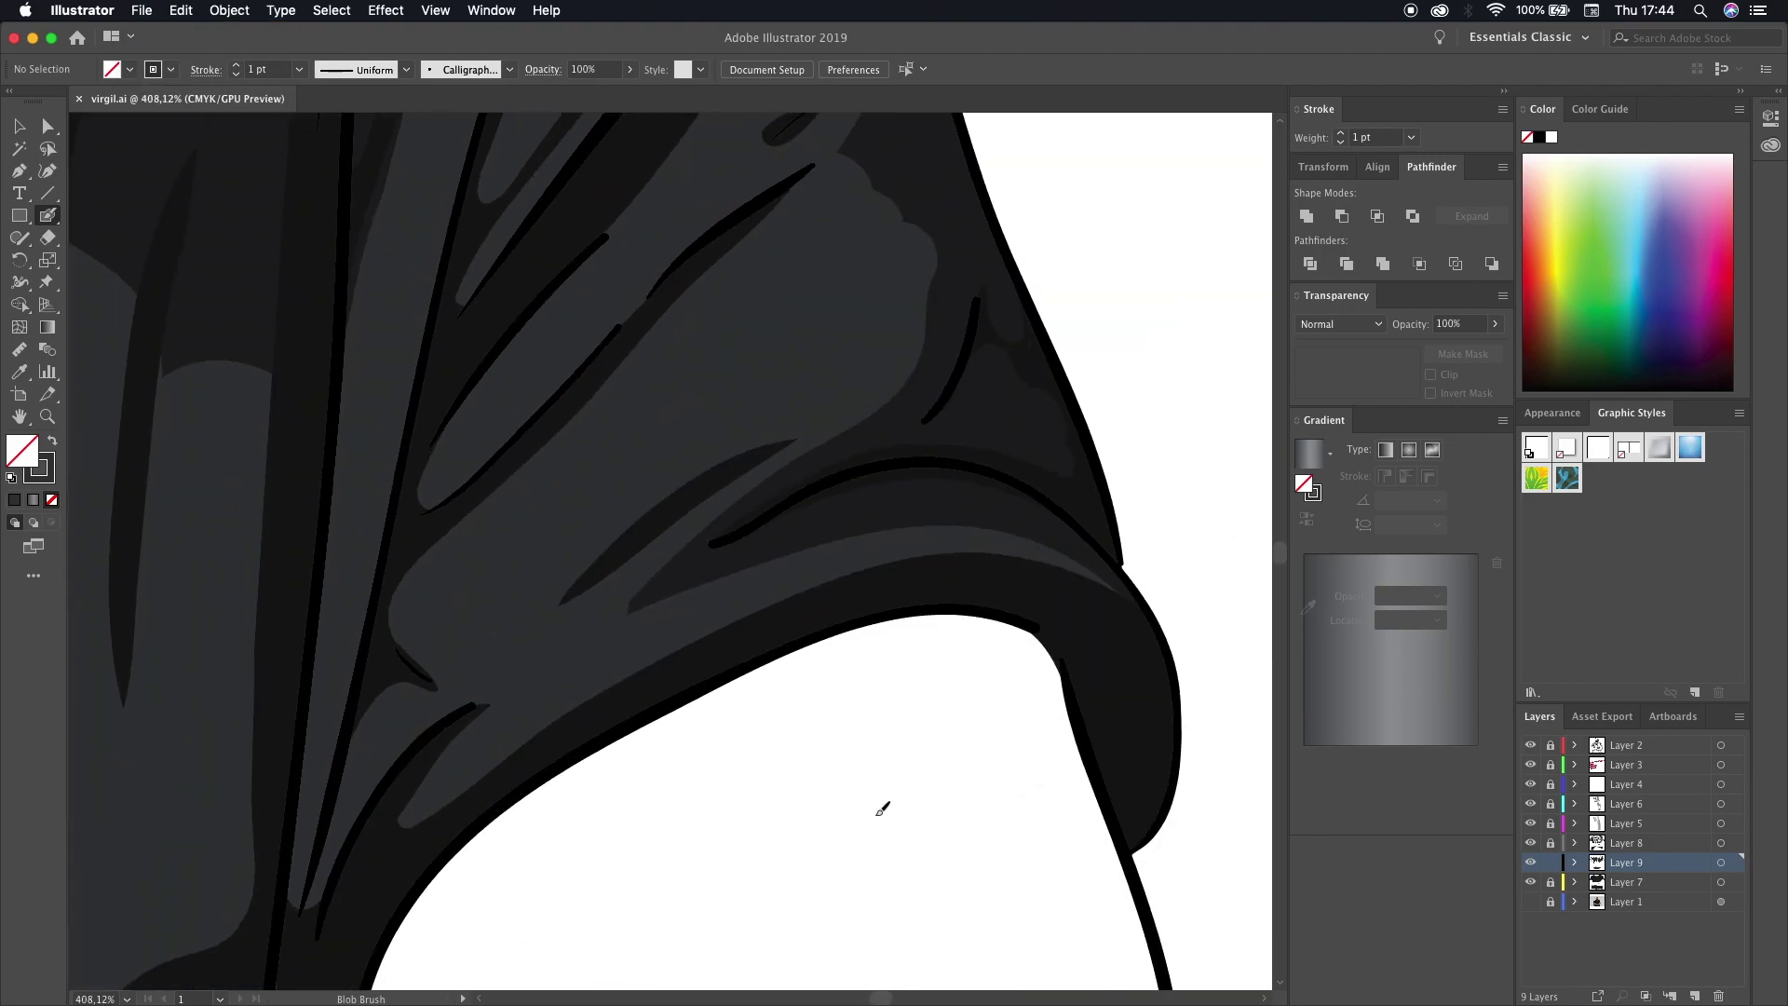
key(shift+e)
scroll(882, 808, up, 3)
drag(1118, 936, 712, 791)
scroll(839, 387, up, 3)
drag(918, 577, 840, 587)
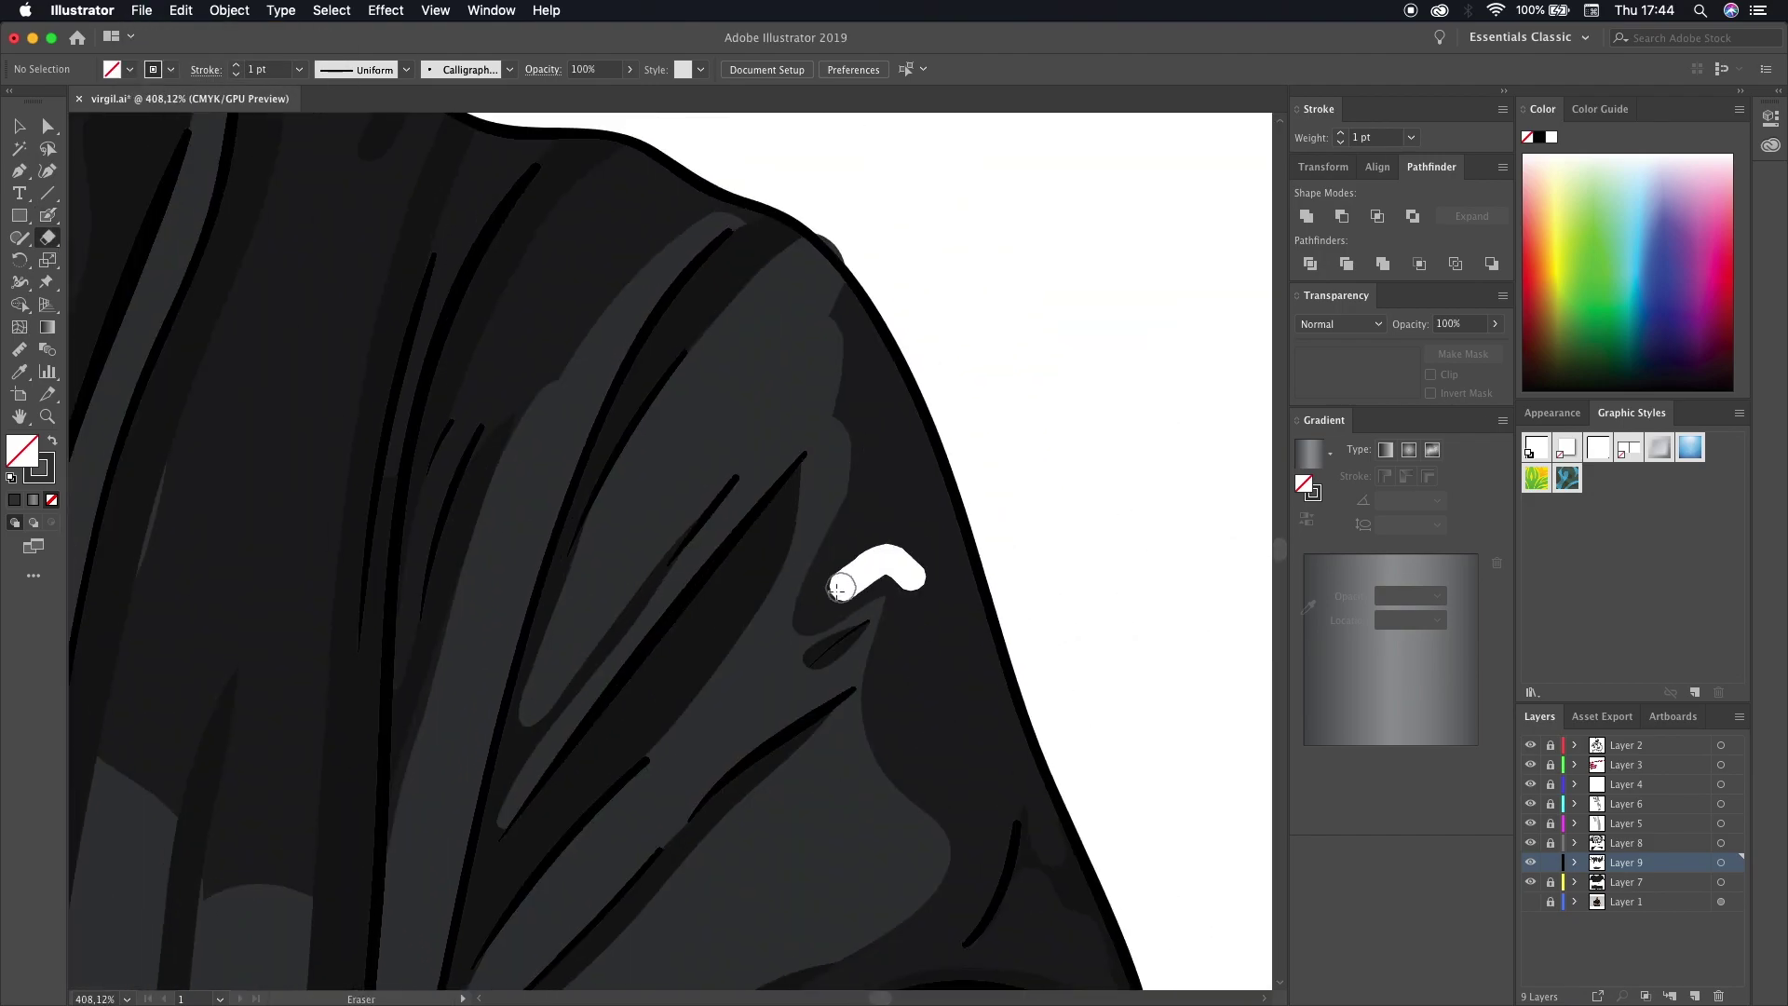
scroll(840, 588, up, 3)
drag(862, 352, 875, 524)
drag(891, 395, 757, 419)
- Erase part of the grey shading among the shirt folds and review the result
scroll(426, 358, down, 3)
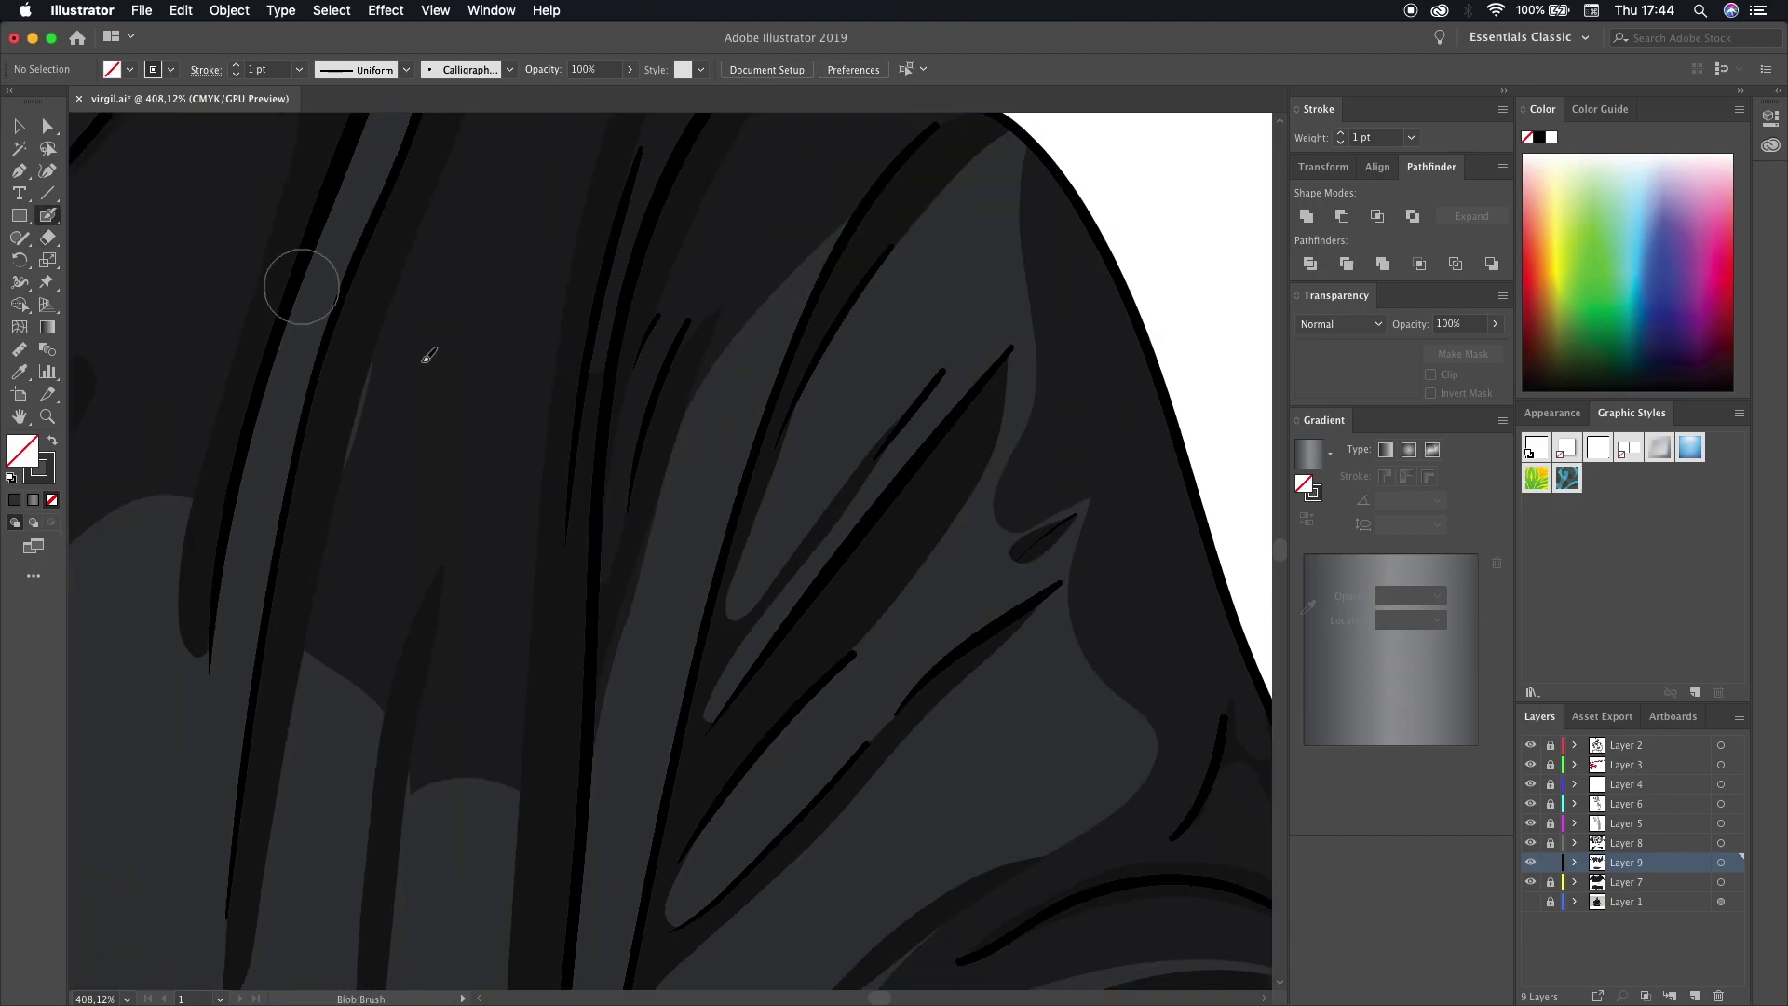
scroll(698, 559, down, 3)
scroll(596, 533, up, 1)
scroll(596, 533, up, 3)
scroll(596, 533, down, 3)
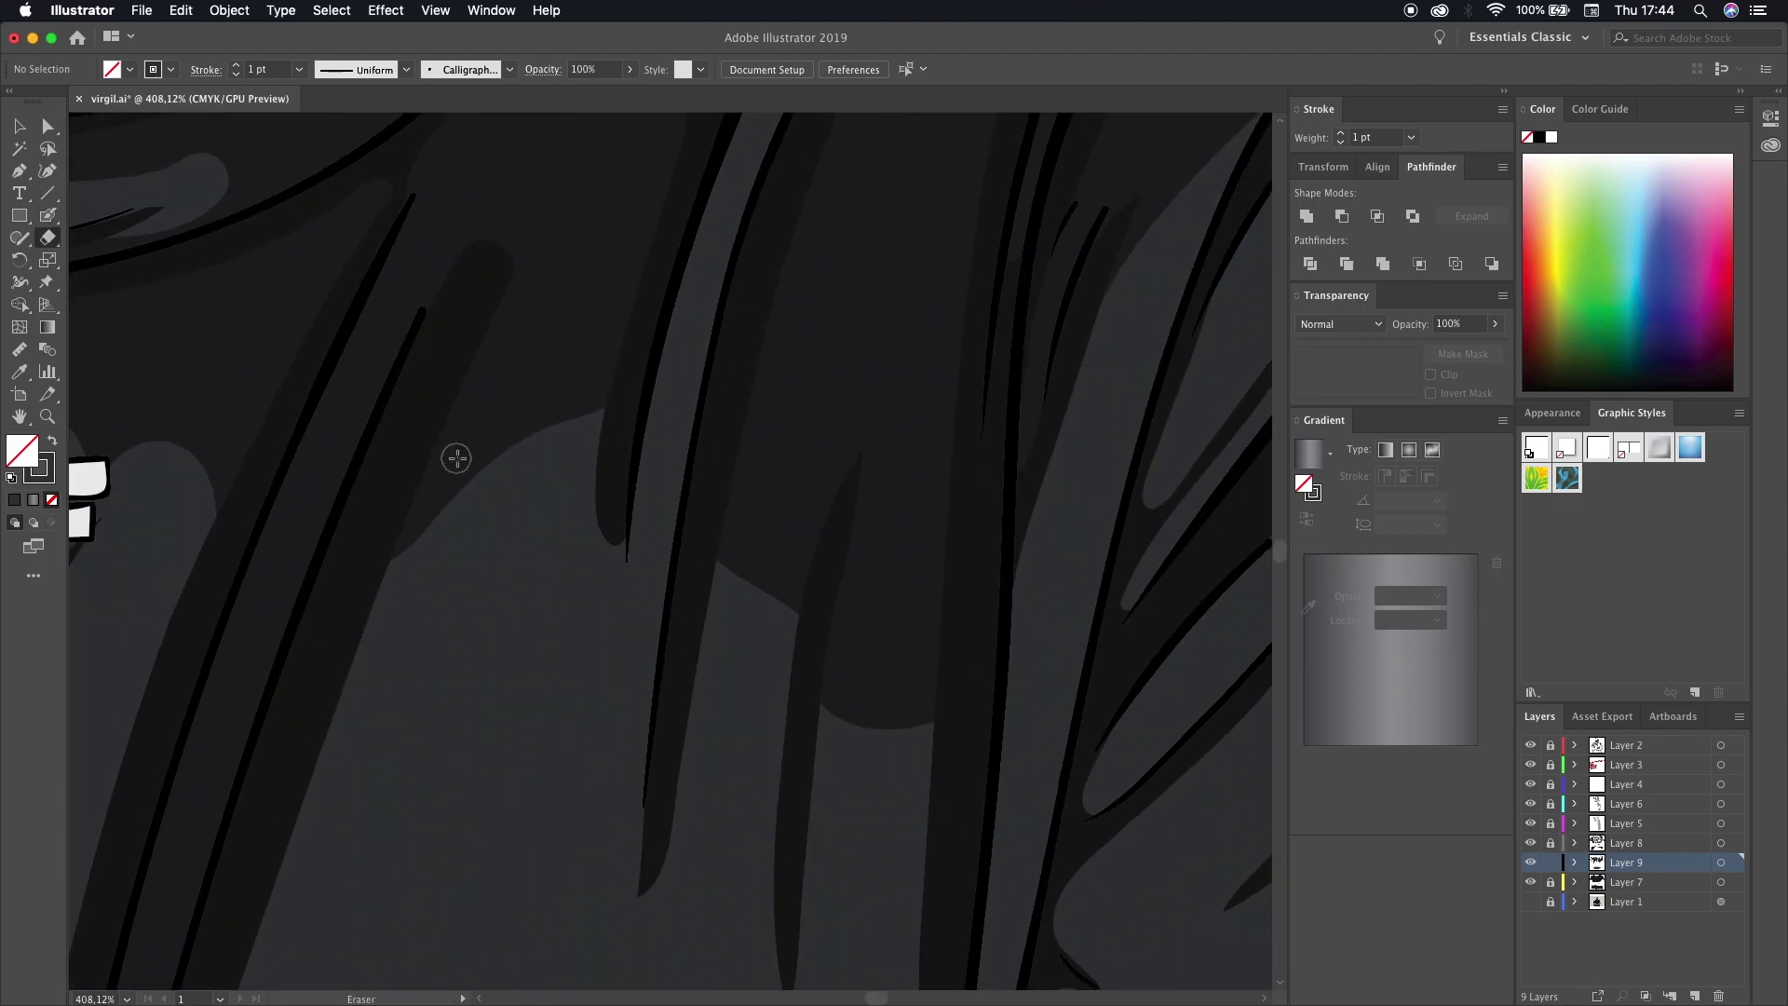
scroll(466, 559, down, 2)
drag(317, 423, 400, 735)
scroll(537, 686, down, 10)
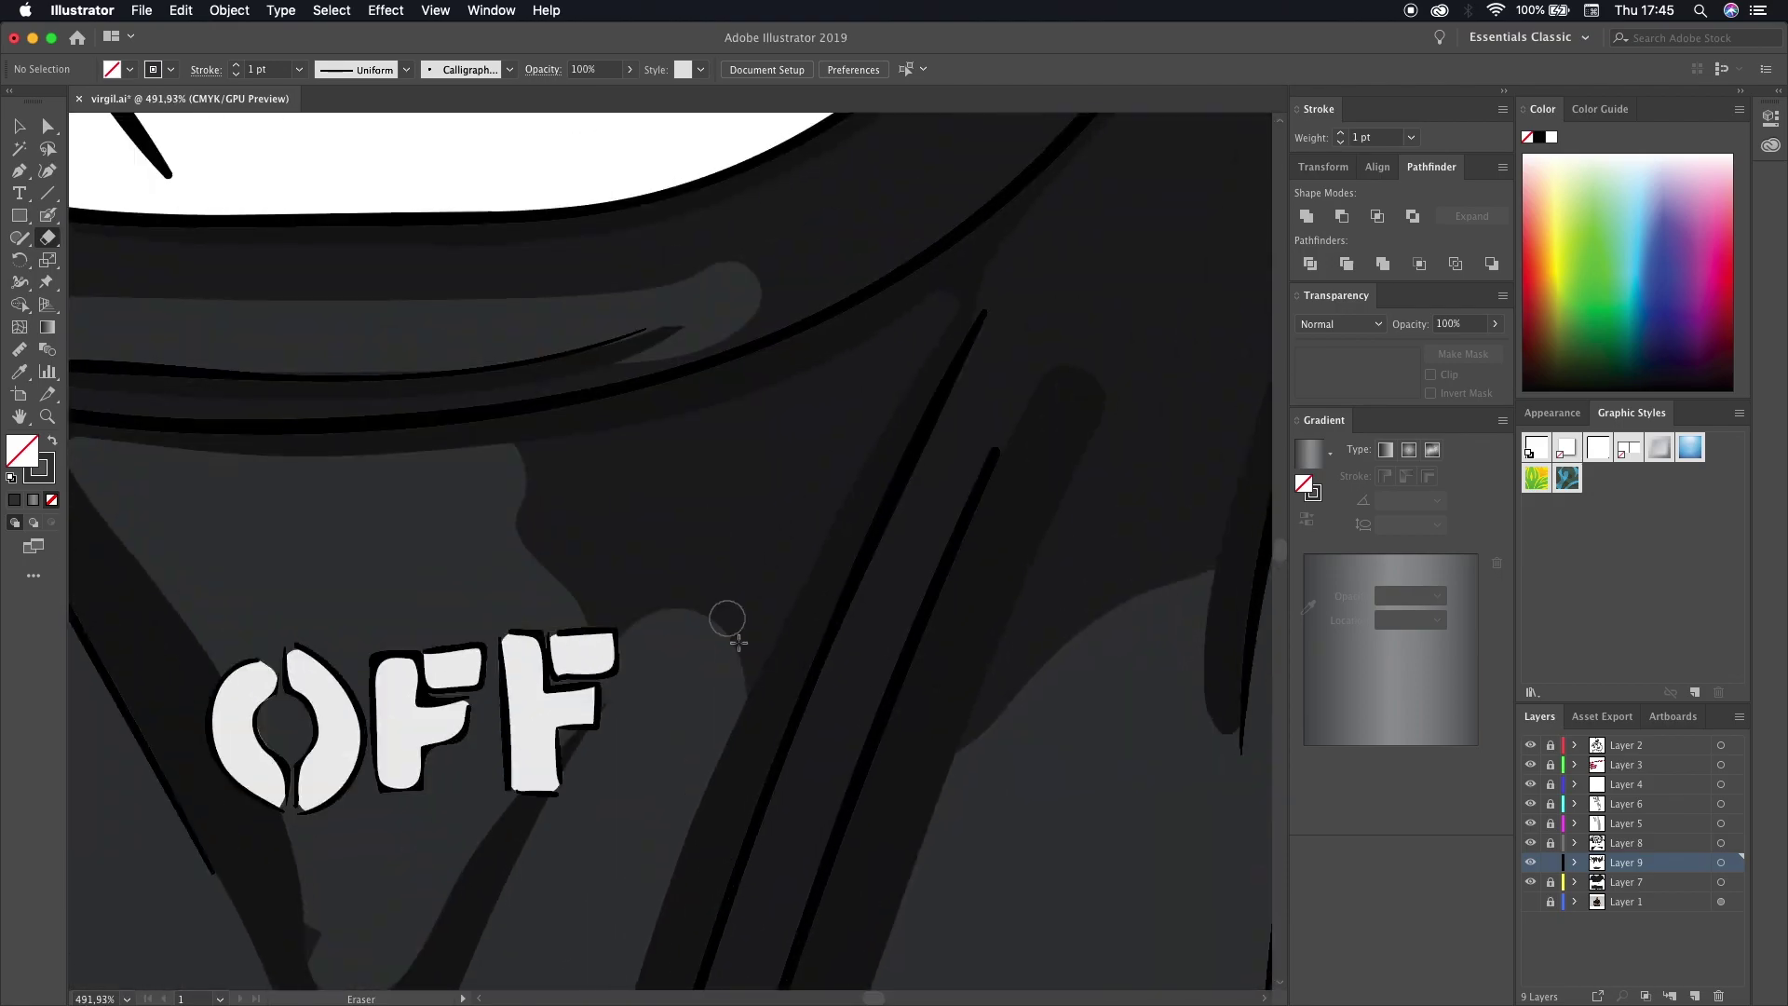
scroll(646, 611, up, 5)
scroll(910, 499, down, 1)
scroll(1010, 494, down, 5)
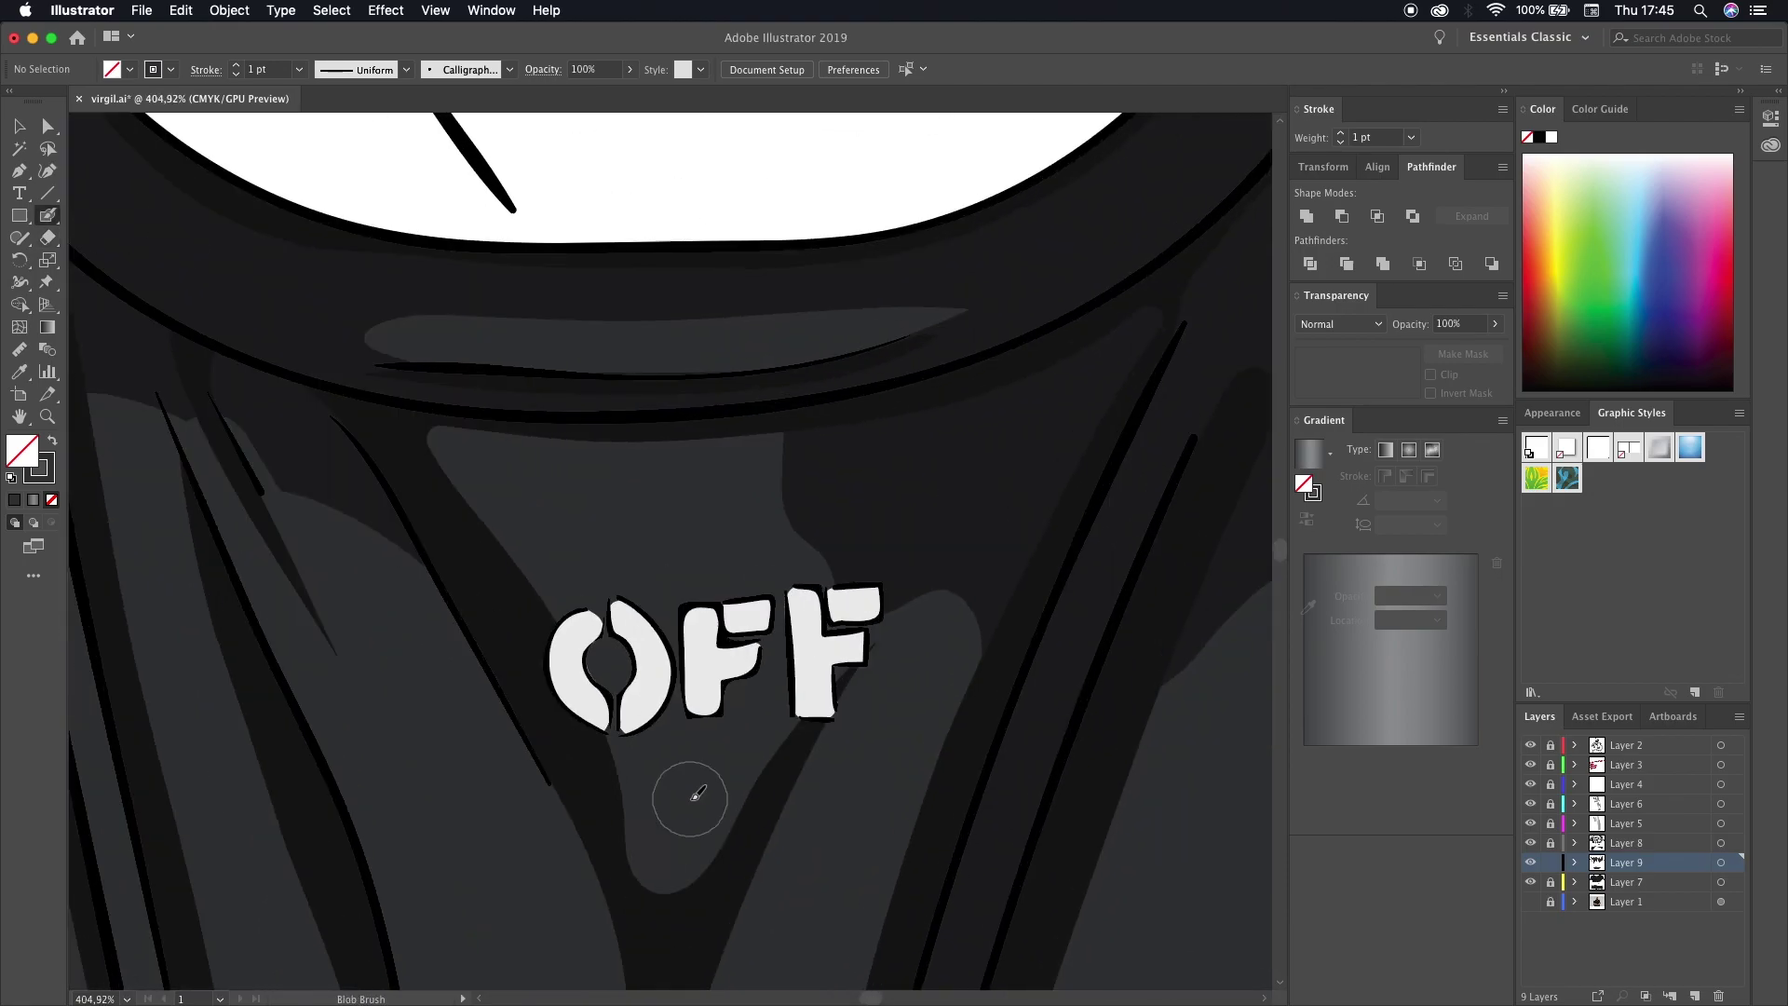
scroll(683, 794, left, 3)
scroll(615, 605, down, 10)
scroll(651, 686, down, 3)
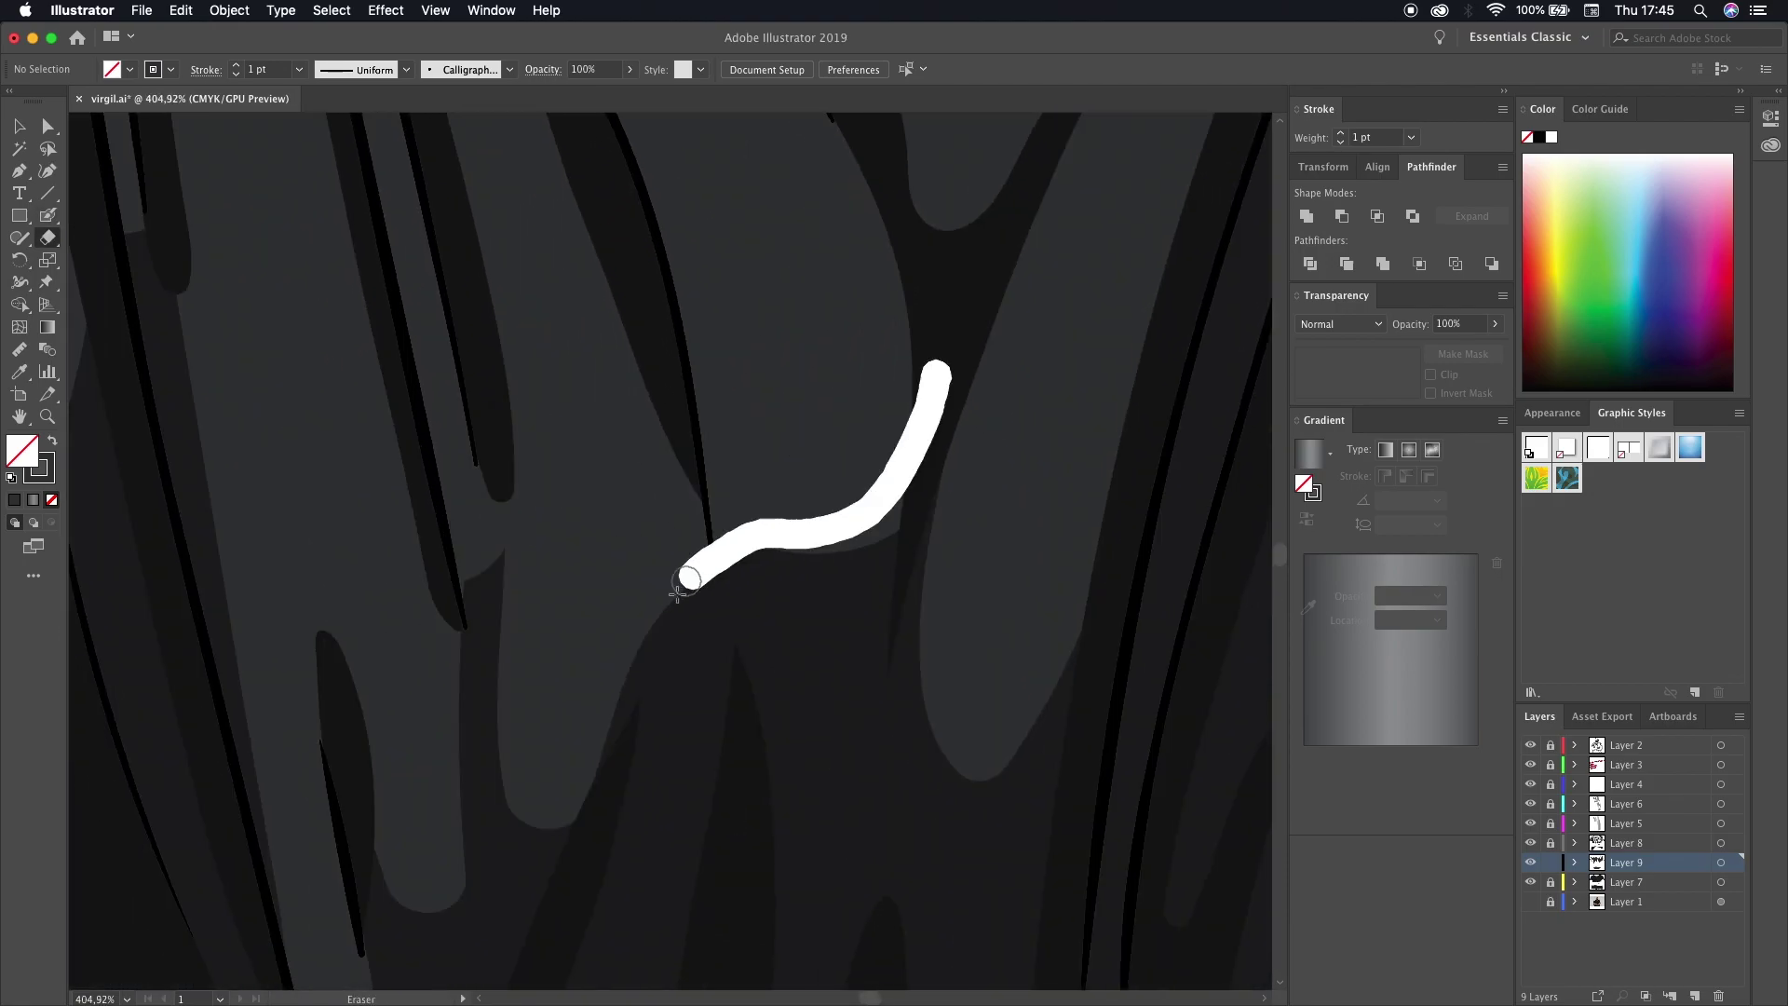
scroll(559, 745, down, 3)
scroll(463, 831, down, 5)
scroll(463, 831, up, 10)
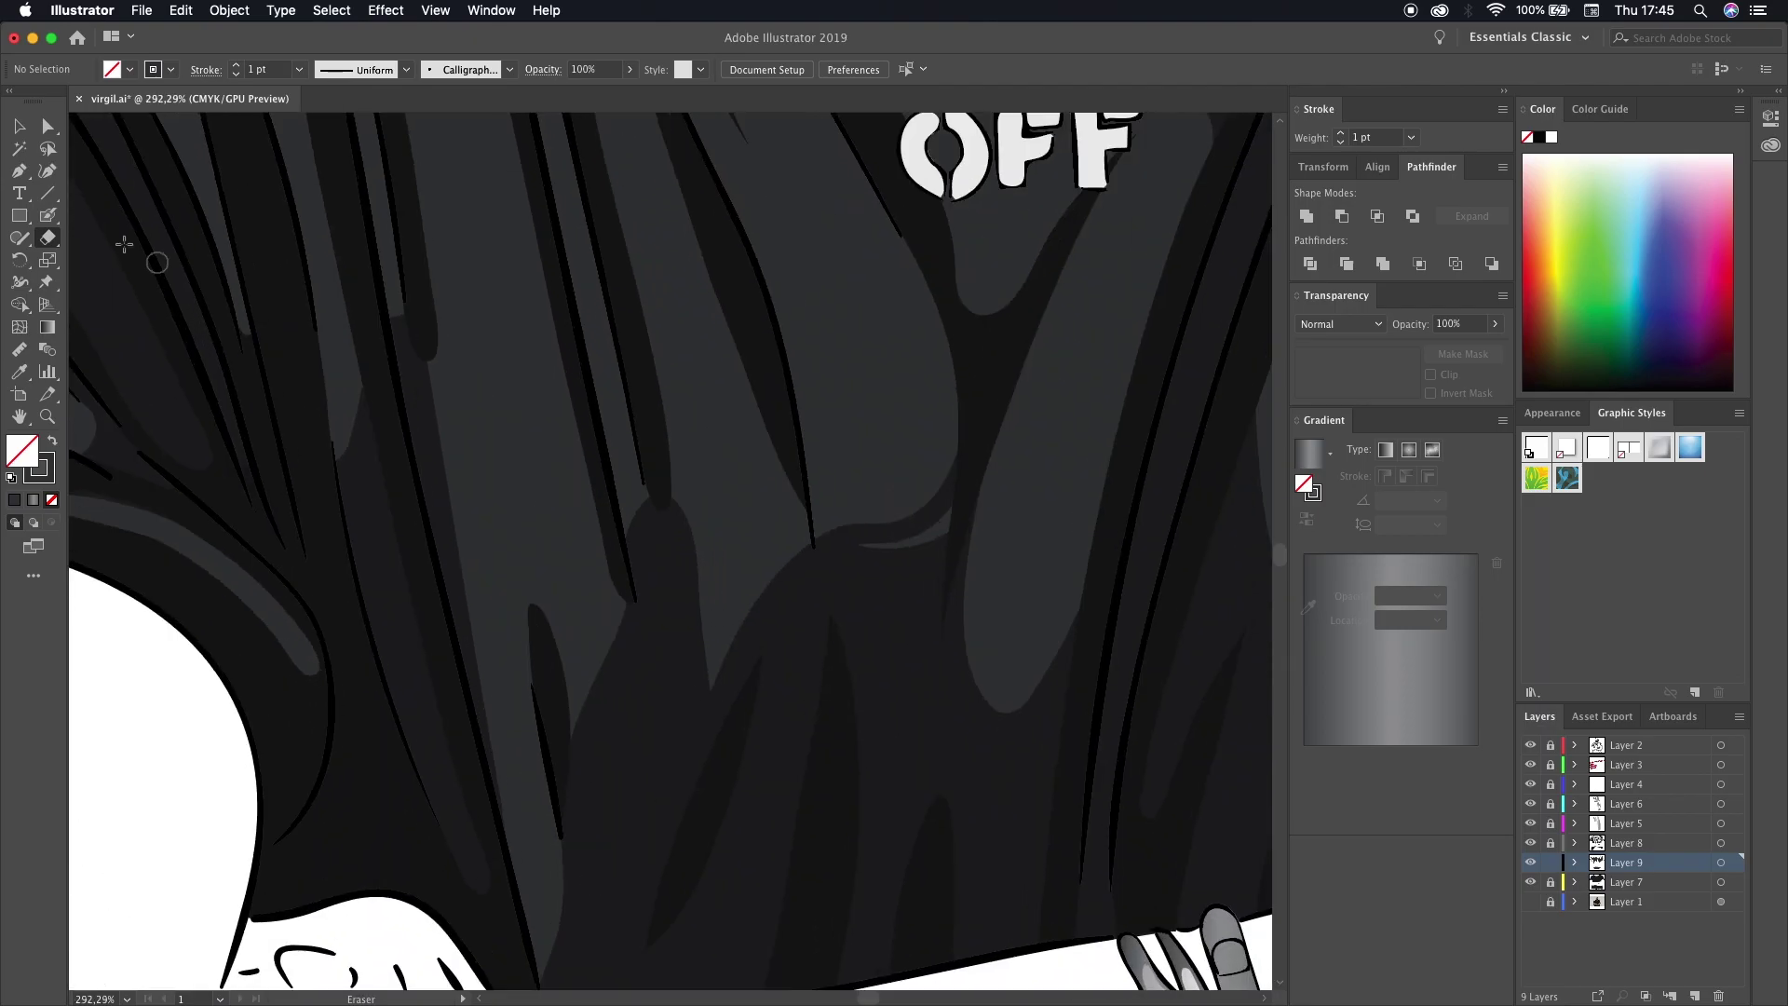
scroll(495, 563, up, 2)
scroll(1091, 414, up, 3)
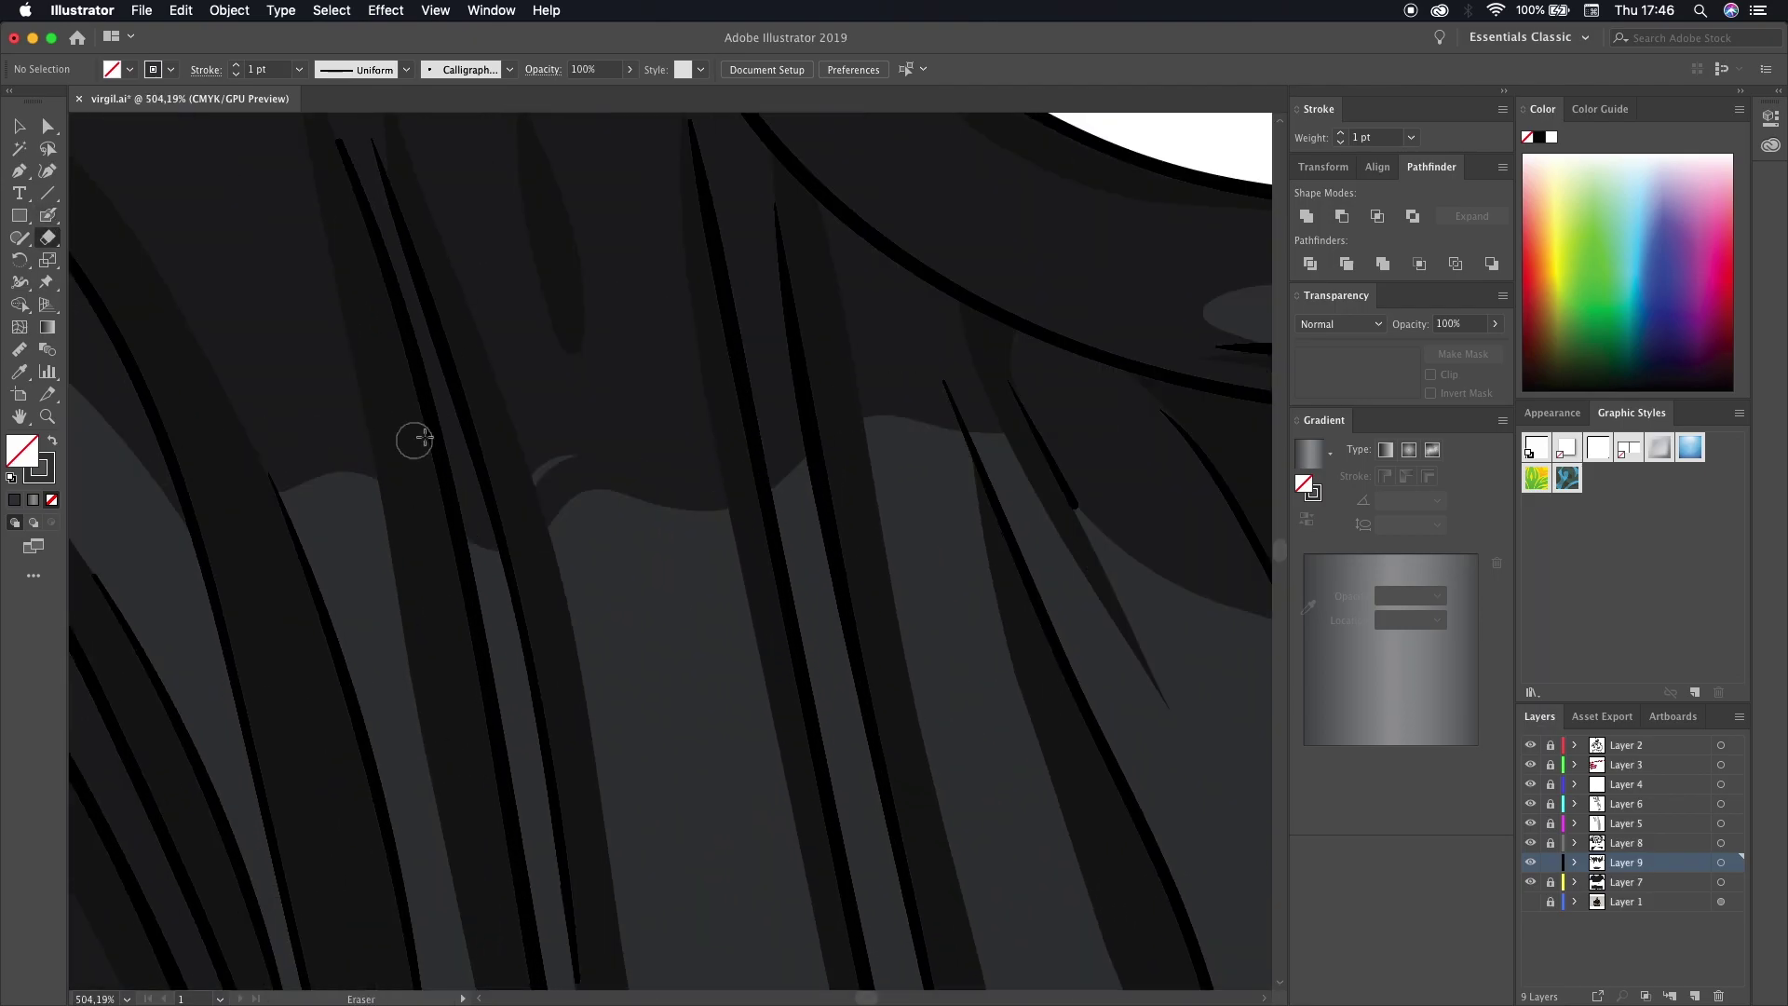
scroll(415, 439, down, 2)
scroll(618, 512, up, 5)
scroll(220, 359, up, 3)
scroll(411, 587, up, 3)
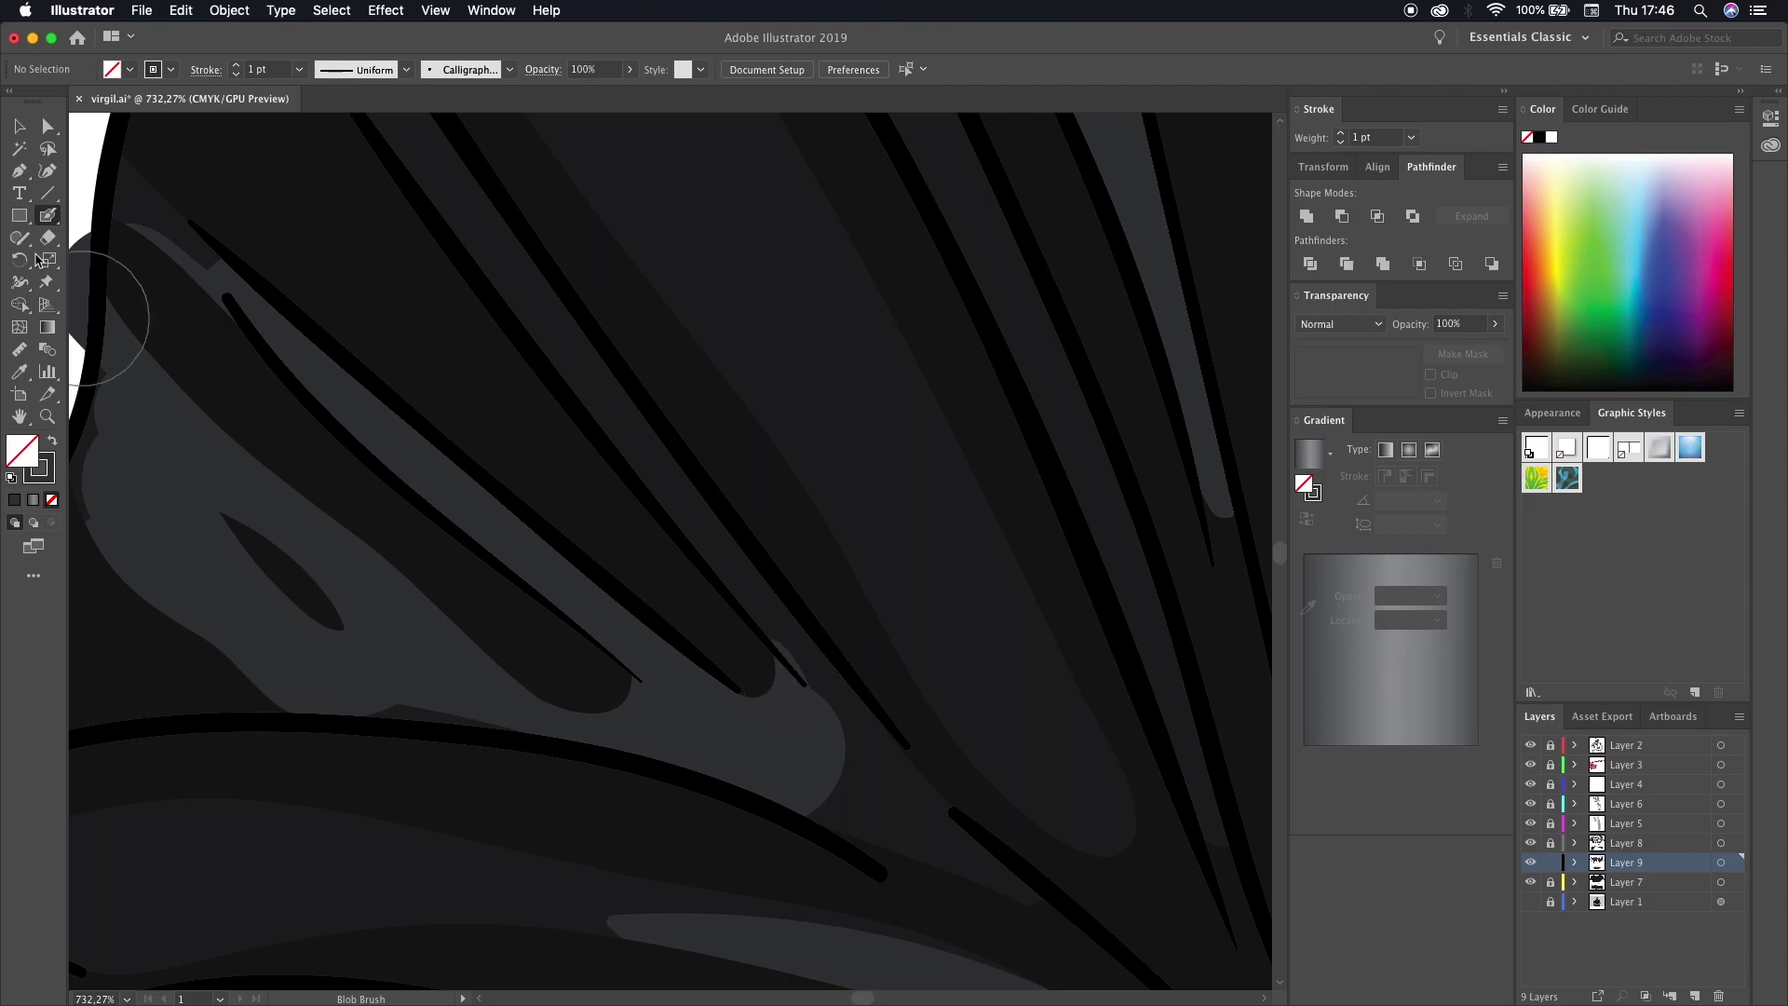
scroll(305, 267, up, 2)
scroll(410, 651, down, 3)
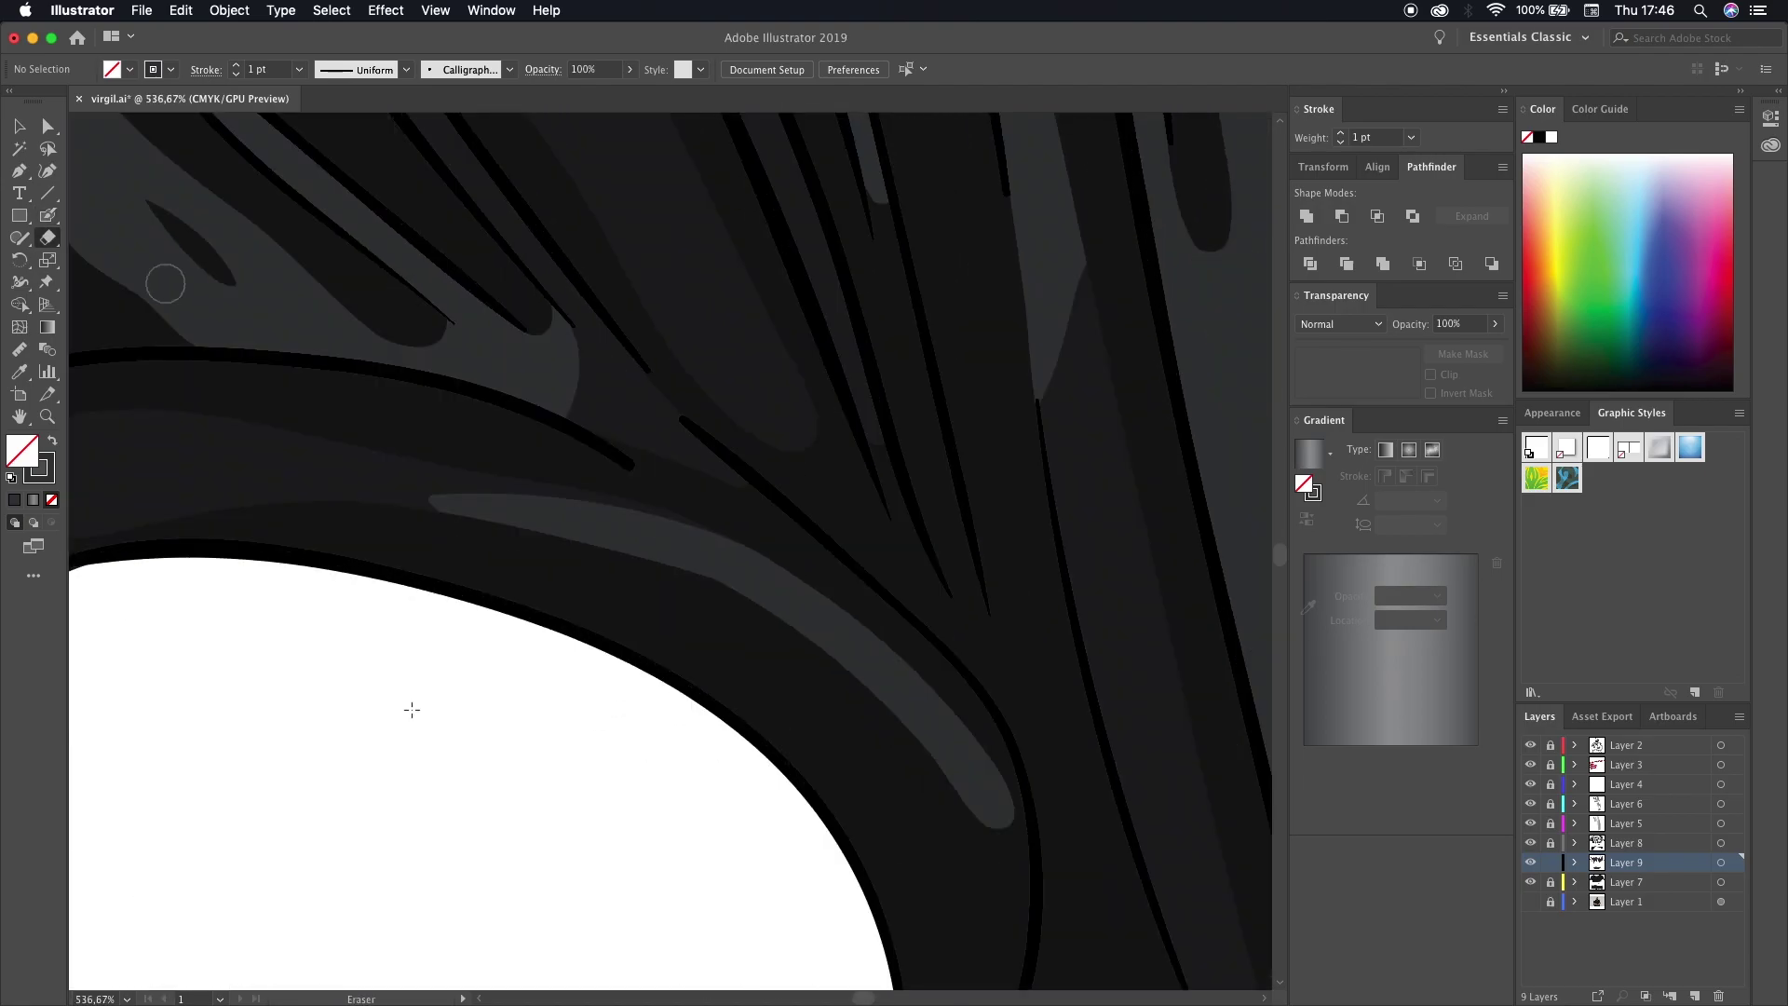
scroll(882, 594, down, 3)
scroll(882, 594, down, 3)
scroll(1118, 634, down, 2)
- Select all the artwork and sample a colour from it with the Eyedropper
key(shift+e)
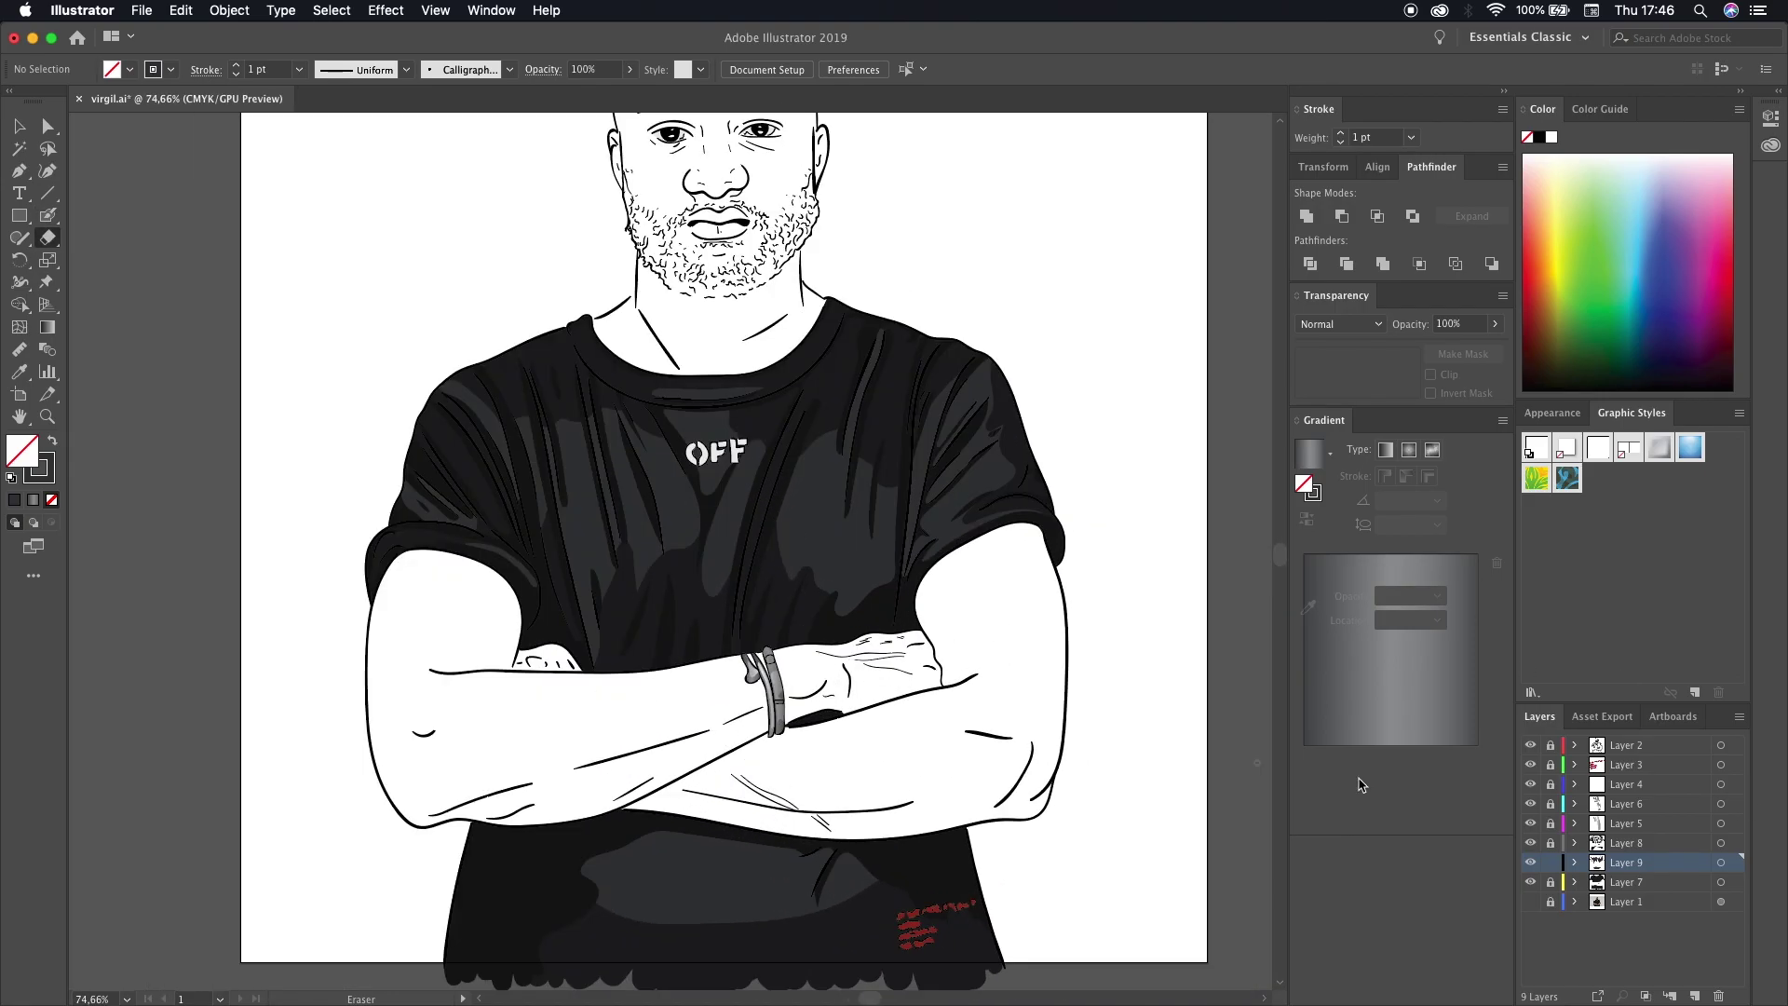
key(ctrl+a)
key(i)
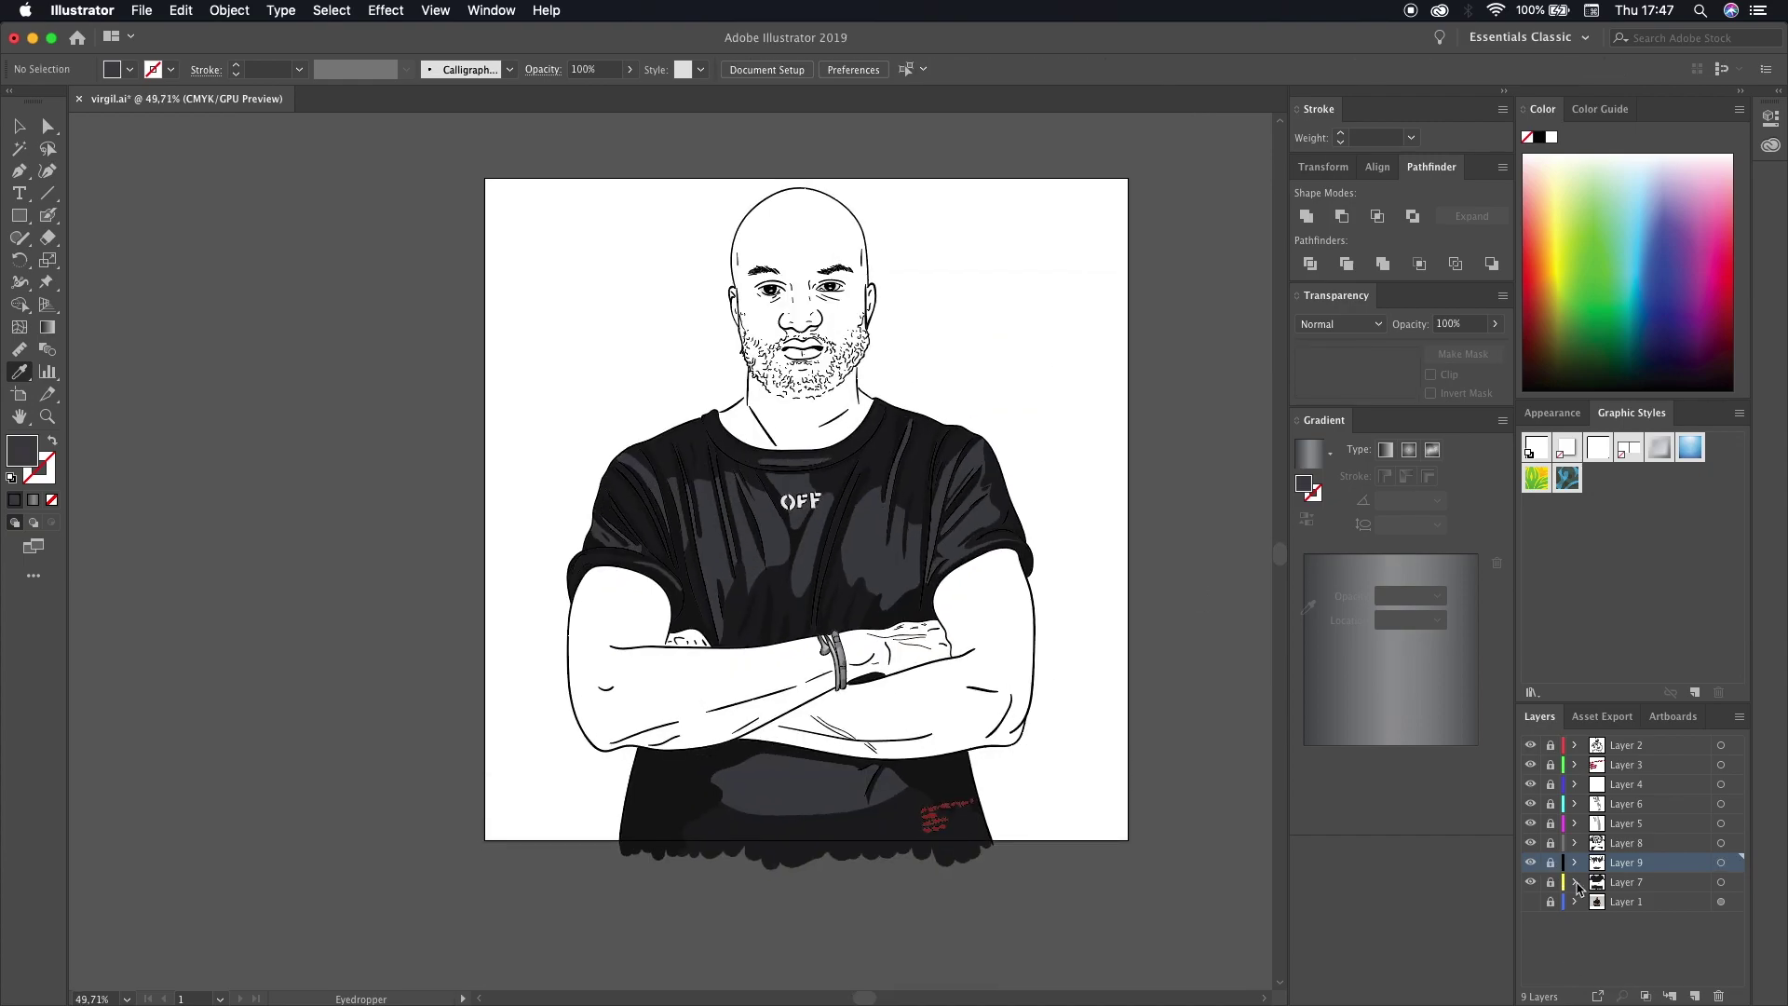
- Confirm the brown skin colour and paint the forearm, hand and right arm
scroll(680, 654, up, 3)
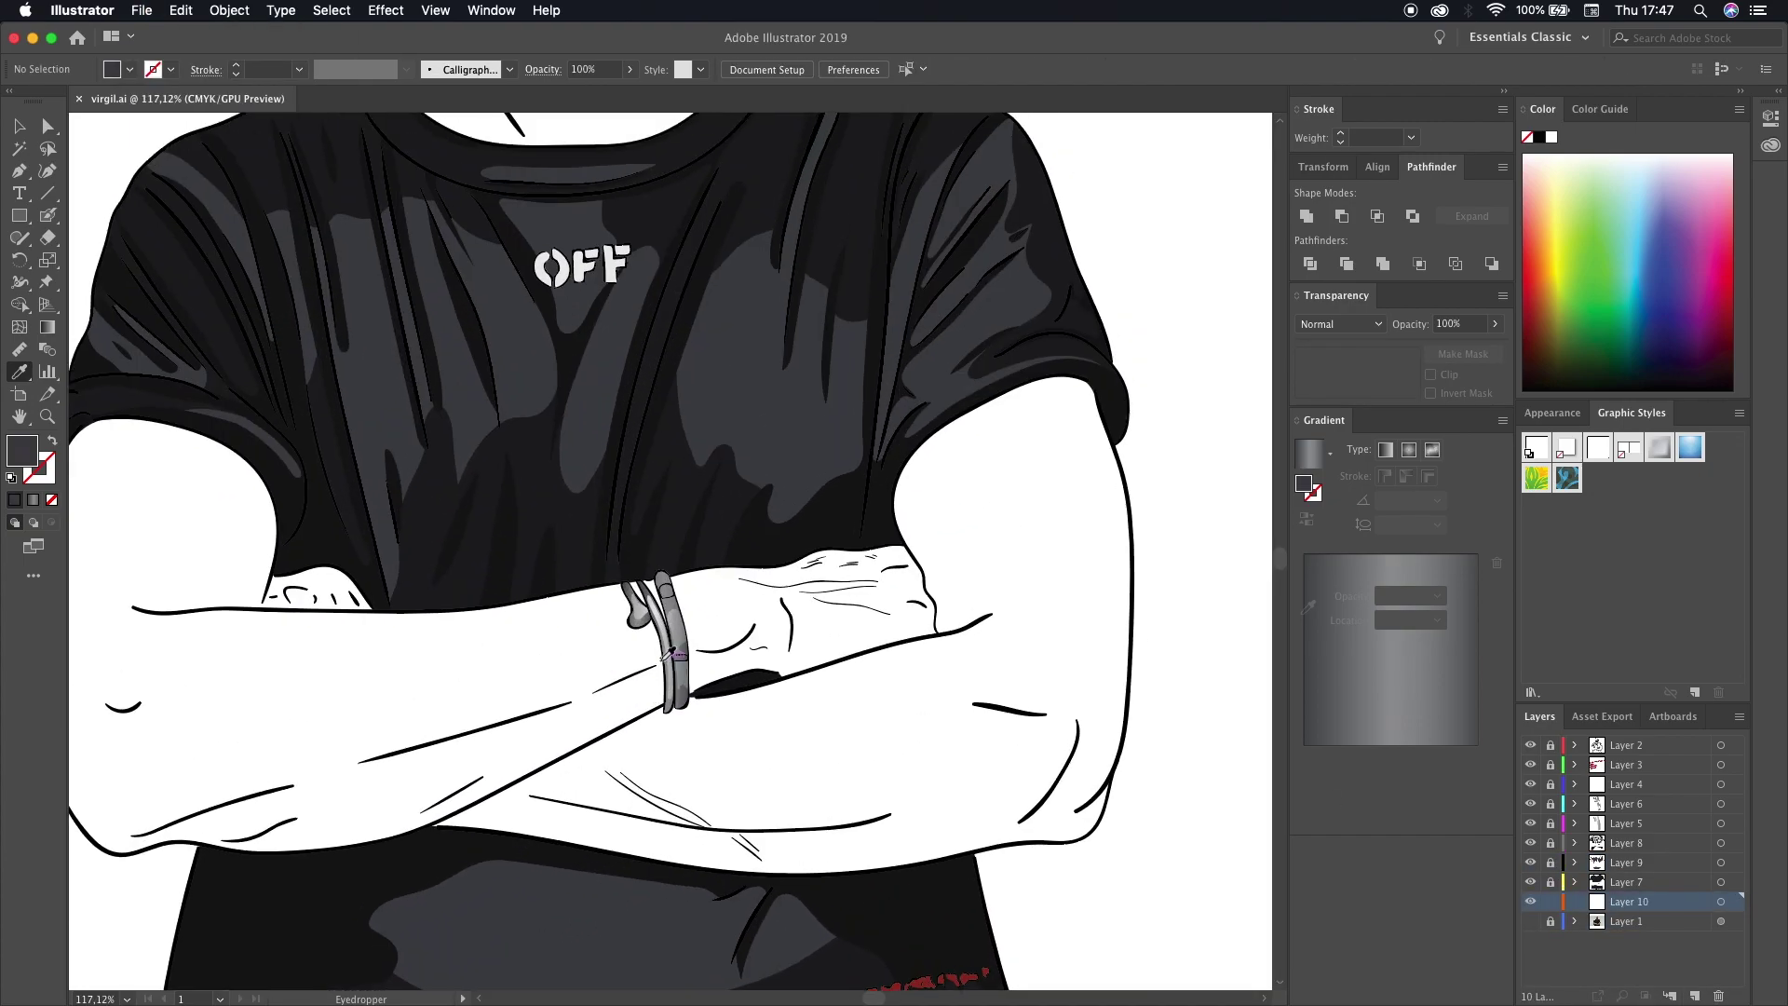
key(Return)
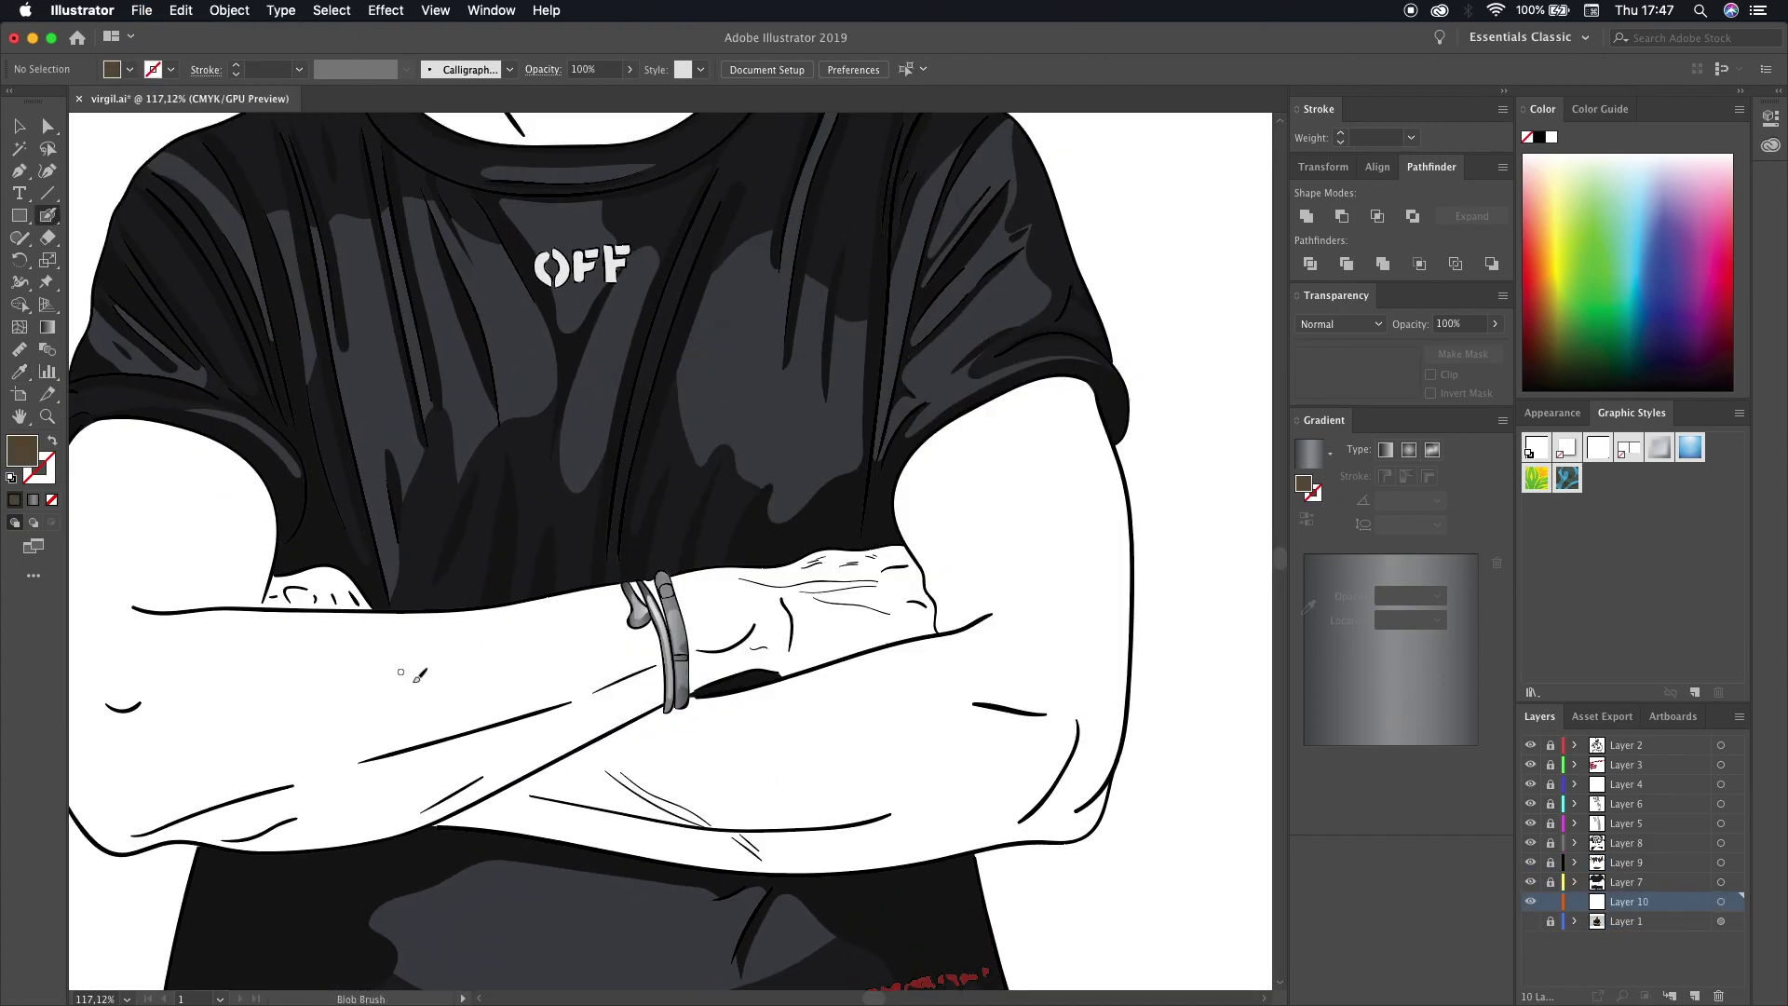
mouse_move(801, 578)
mouse_down()
mouse_move(745, 801)
mouse_move(959, 513)
mouse_up()
mouse_move(652, 605)
mouse_down()
mouse_move(608, 857)
mouse_move(1071, 820)
mouse_up()
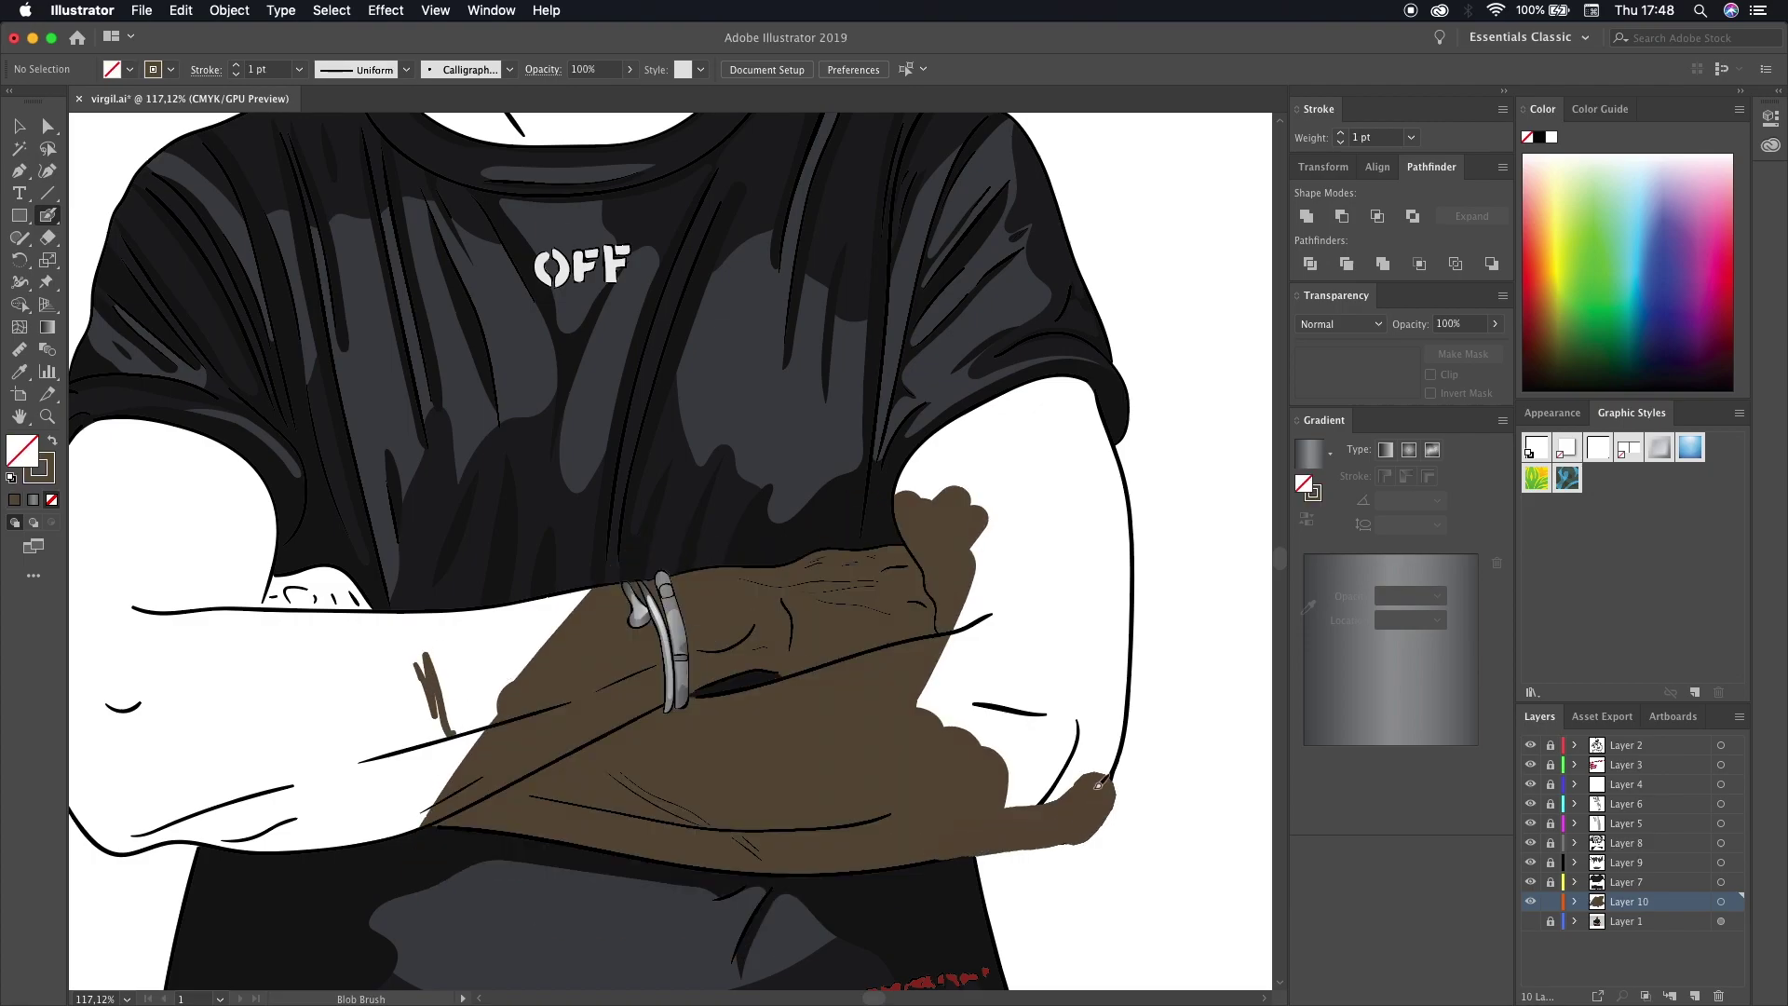
drag(932, 792, 1071, 419)
- Paint brown up the upper arm toward the shoulder and over the neck, chin and face
scroll(801, 559, right, 10)
drag(932, 419, 691, 693)
scroll(691, 692, right, 5)
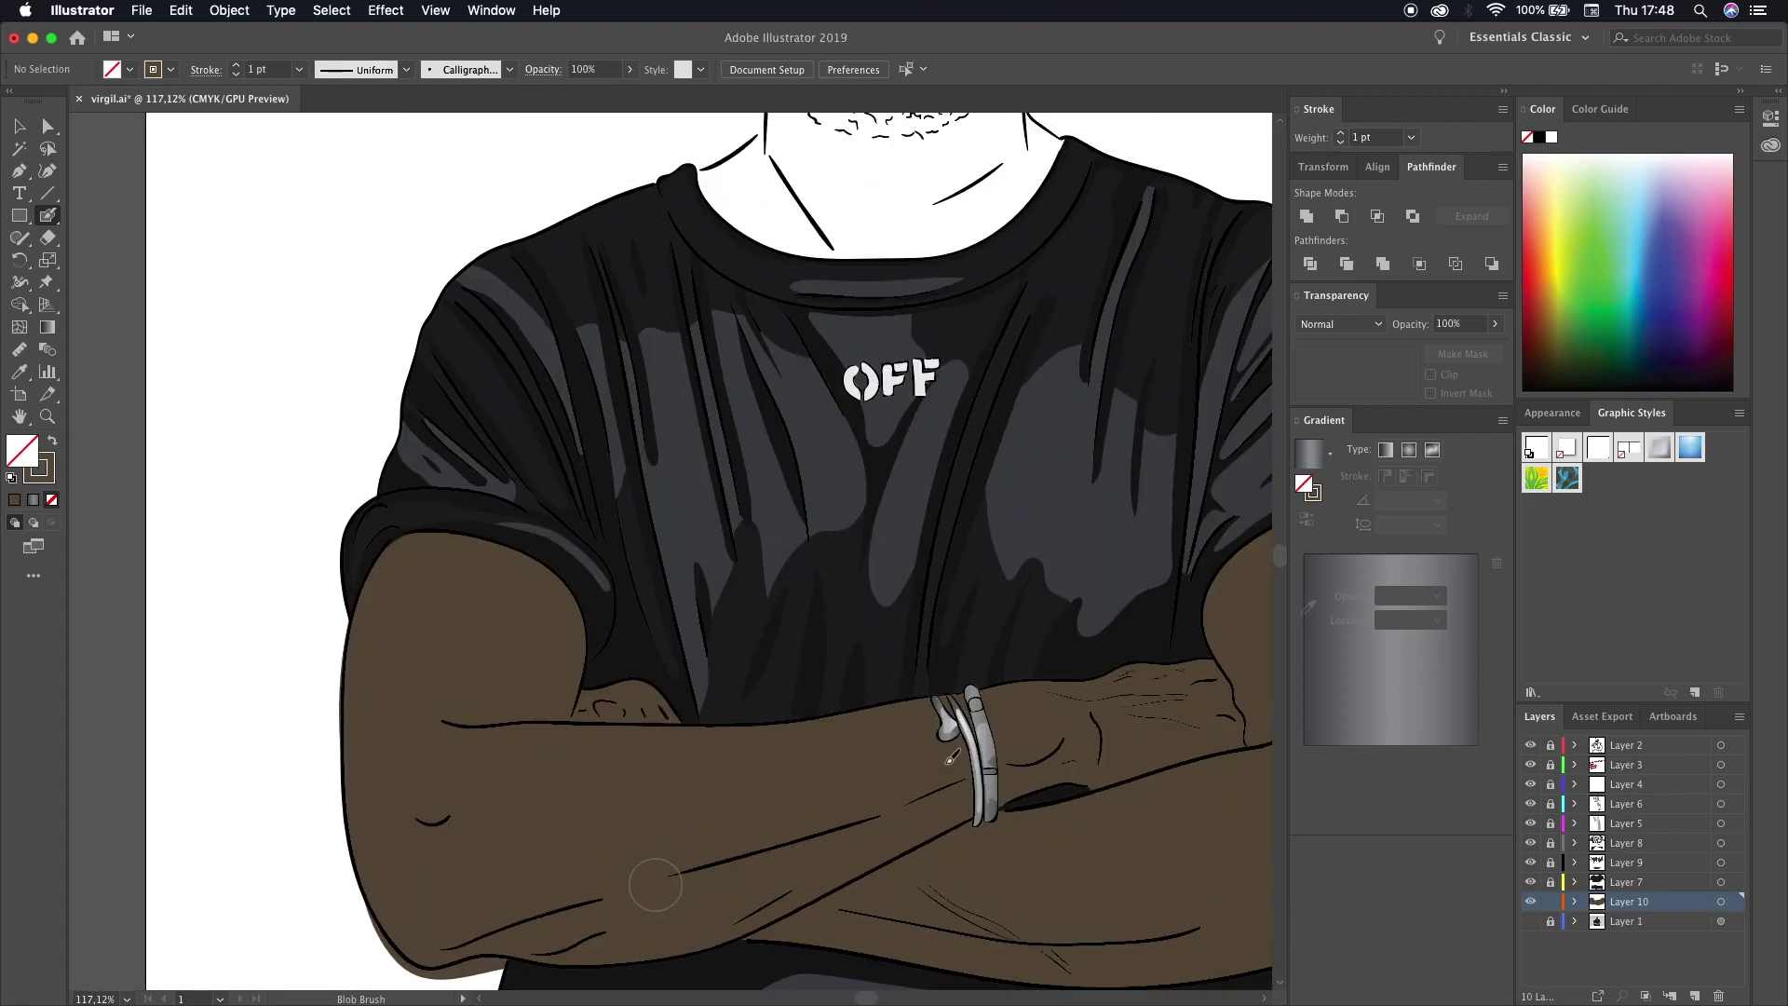
scroll(691, 692, up, 8)
mouse_move(968, 726)
mouse_down()
mouse_move(932, 475)
mouse_move(642, 726)
mouse_move(732, 672)
mouse_move(745, 391)
mouse_move(894, 643)
mouse_up()
- Erase the brown skin colour spilling past the jaw
key(shift+e)
scroll(932, 578, up, 10)
mouse_move(745, 857)
mouse_down()
mouse_move(661, 814)
mouse_move(686, 730)
mouse_up()
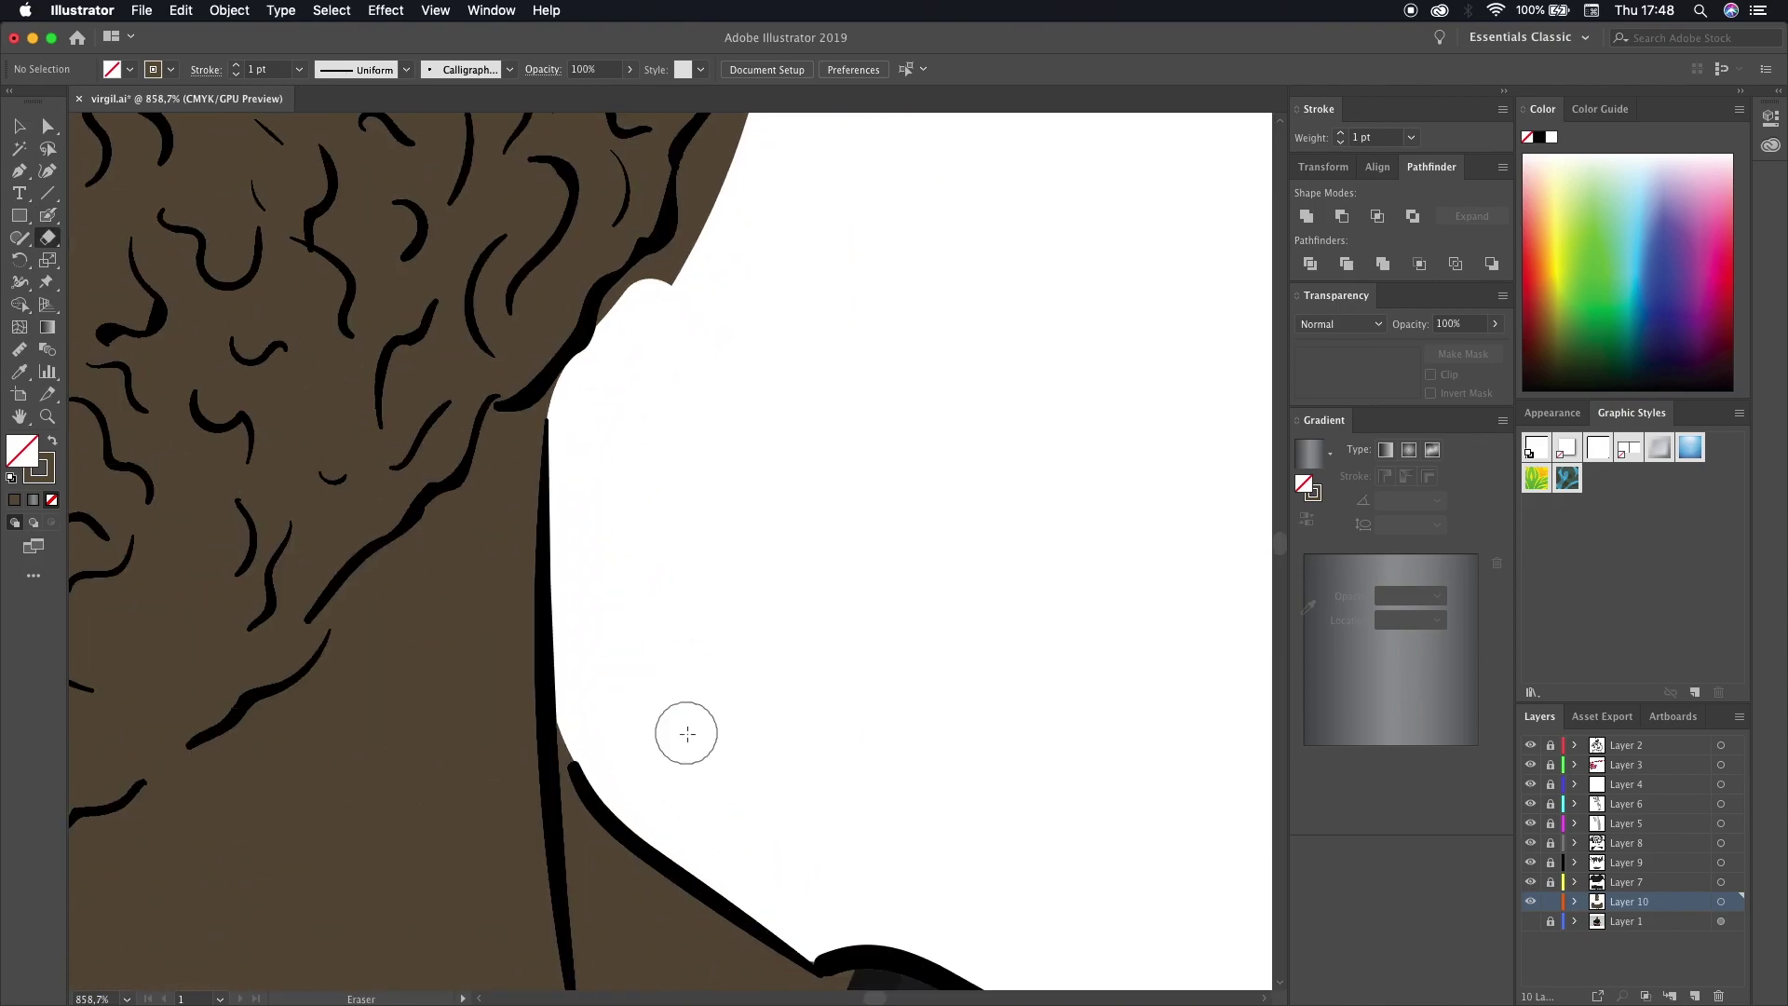
scroll(731, 627, up, 3)
scroll(697, 650, up, 3)
scroll(697, 650, down, 3)
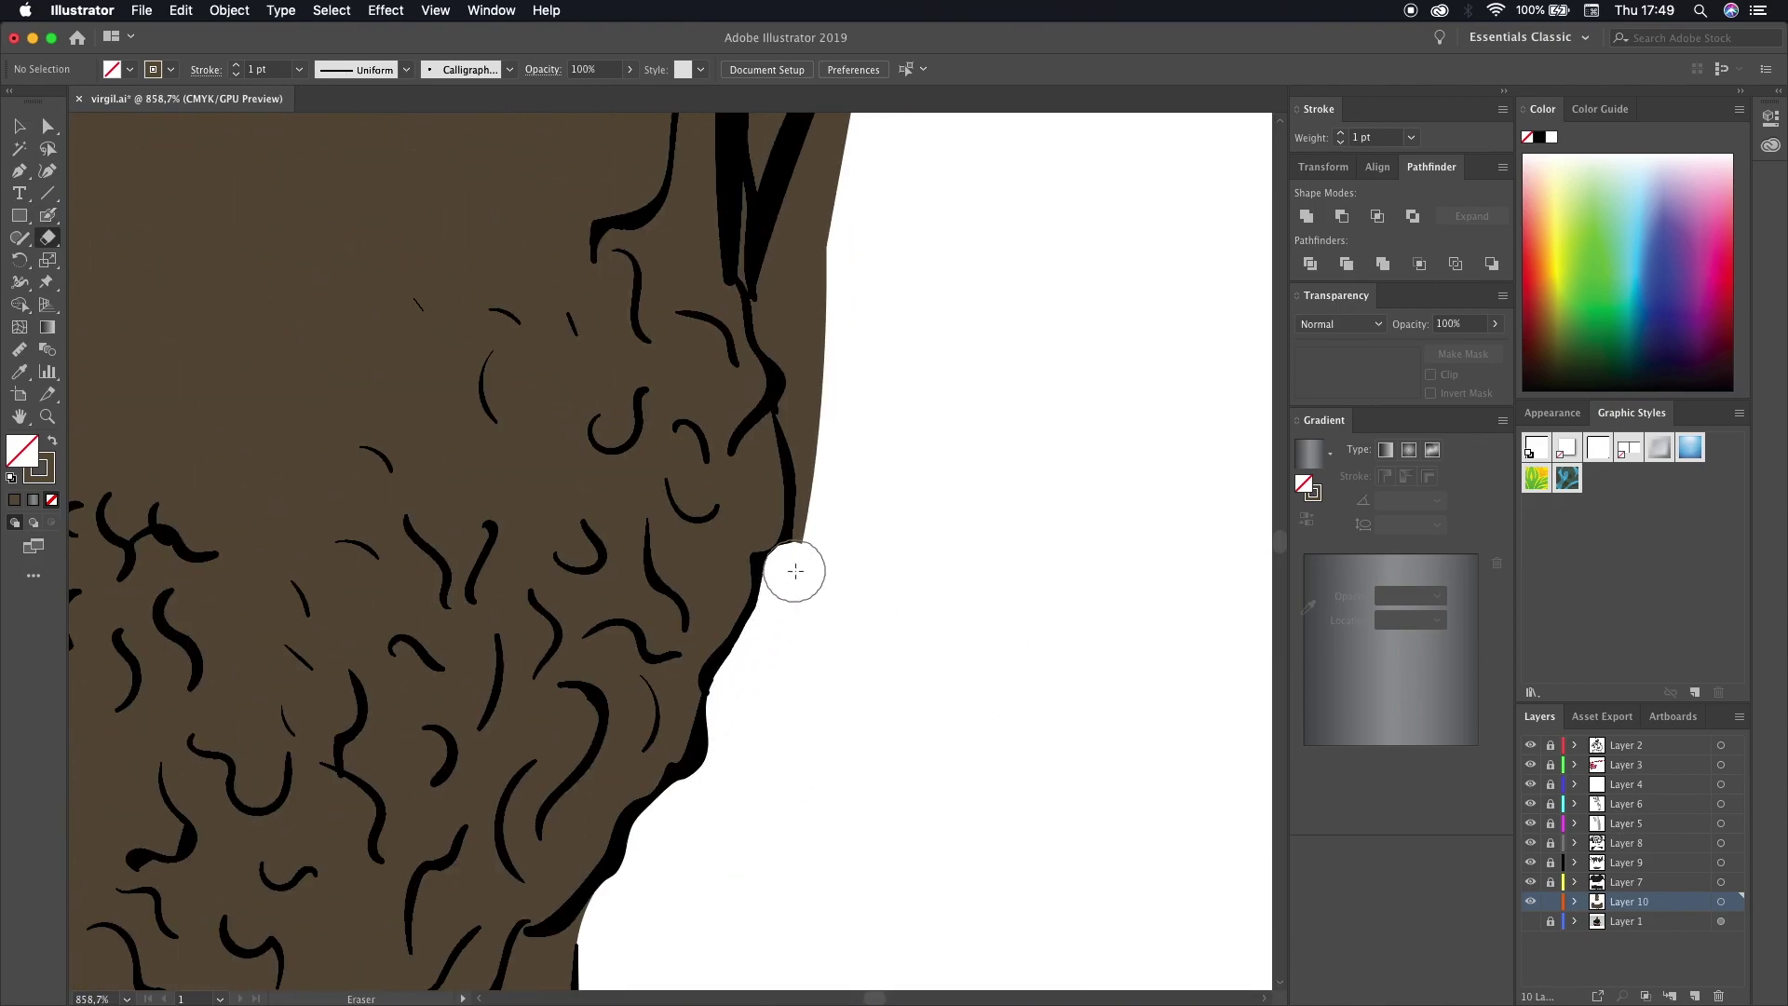
scroll(796, 571, down, 3)
scroll(819, 651, down, 3)
scroll(811, 712, down, 4)
scroll(983, 499, up, 5)
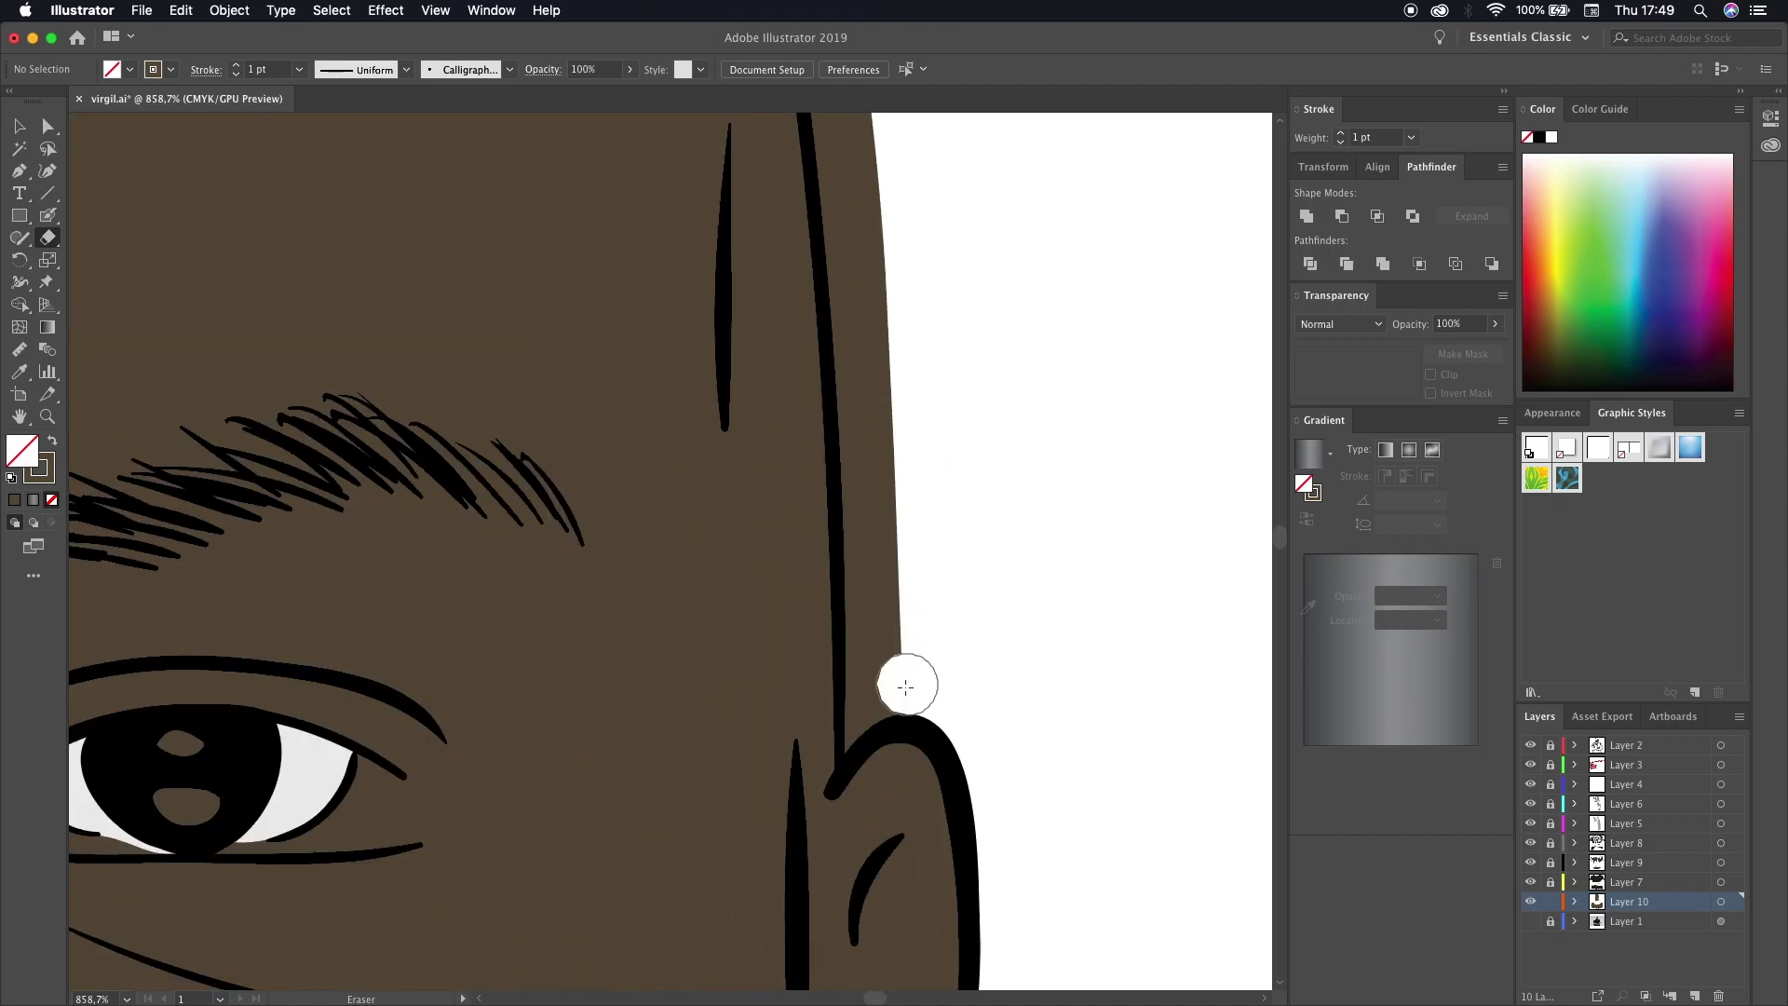
mouse_move(899, 717)
mouse_down()
mouse_move(870, 531)
mouse_move(854, 730)
mouse_up()
scroll(854, 731, up, 4)
drag(950, 978, 840, 544)
- Remove the brown spill outside the head outline and the stray strands above it
drag(596, 121, 914, 710)
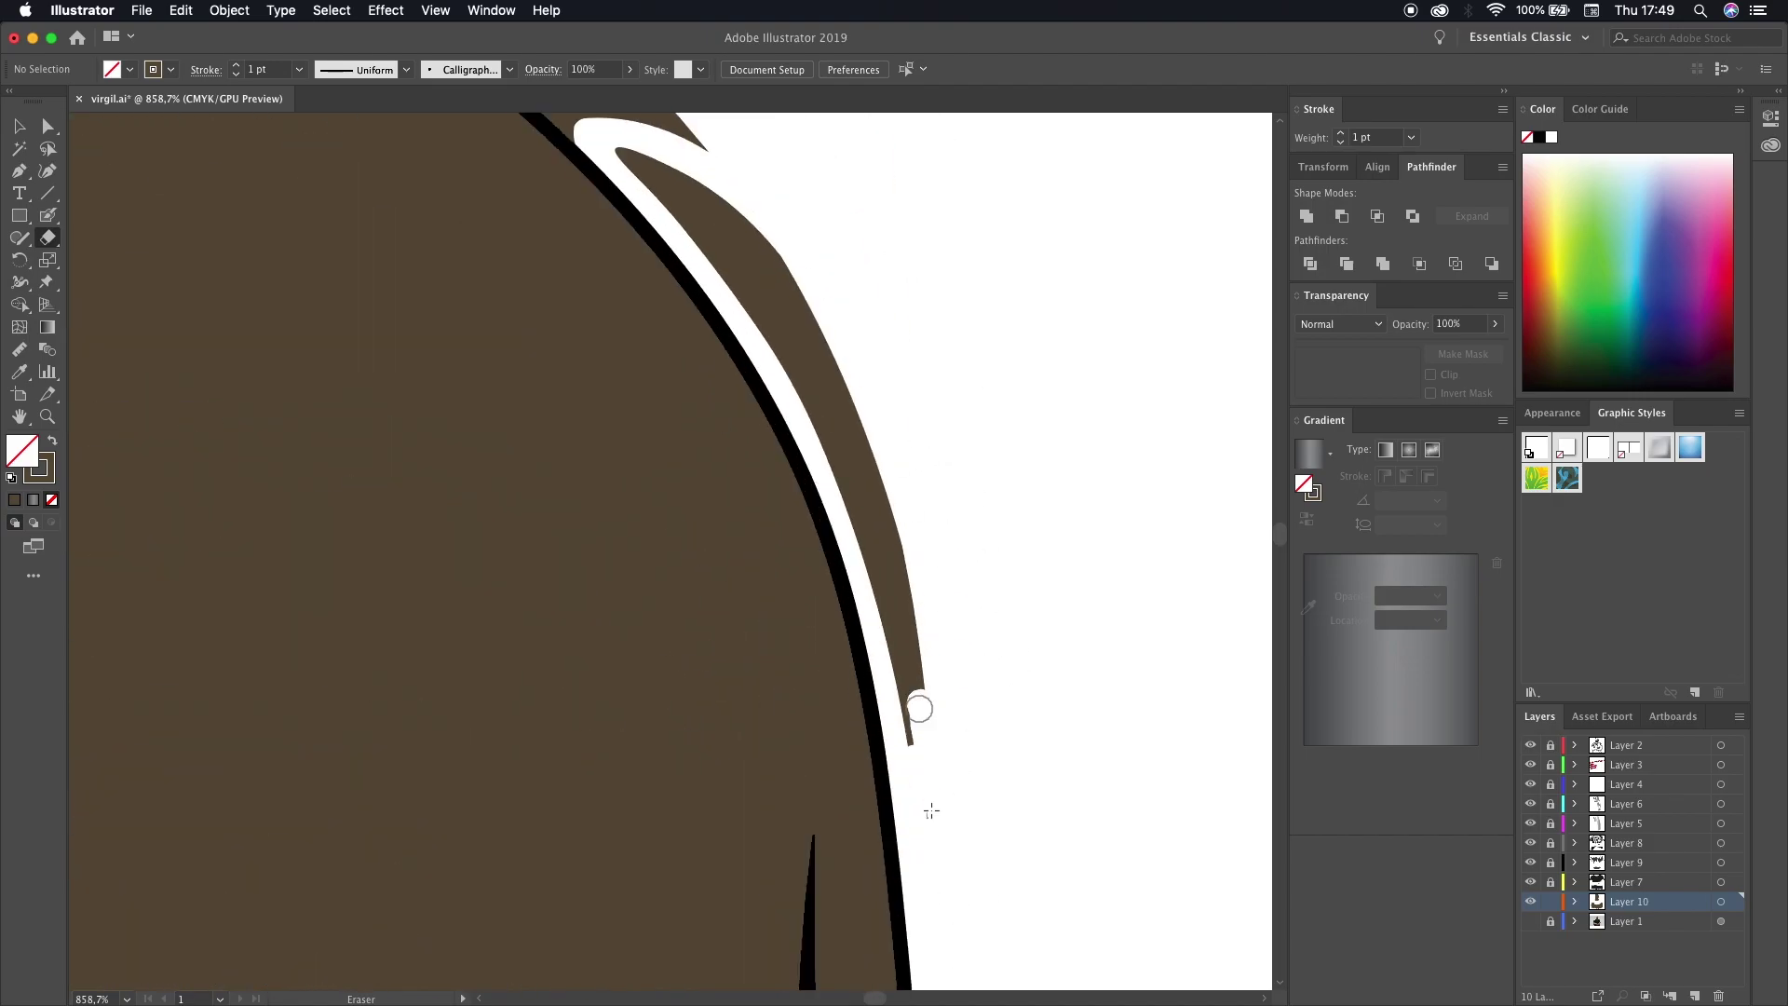
scroll(879, 494, up, 2)
scroll(878, 495, up, 5)
drag(199, 311, 1086, 639)
drag(1040, 535, 521, 308)
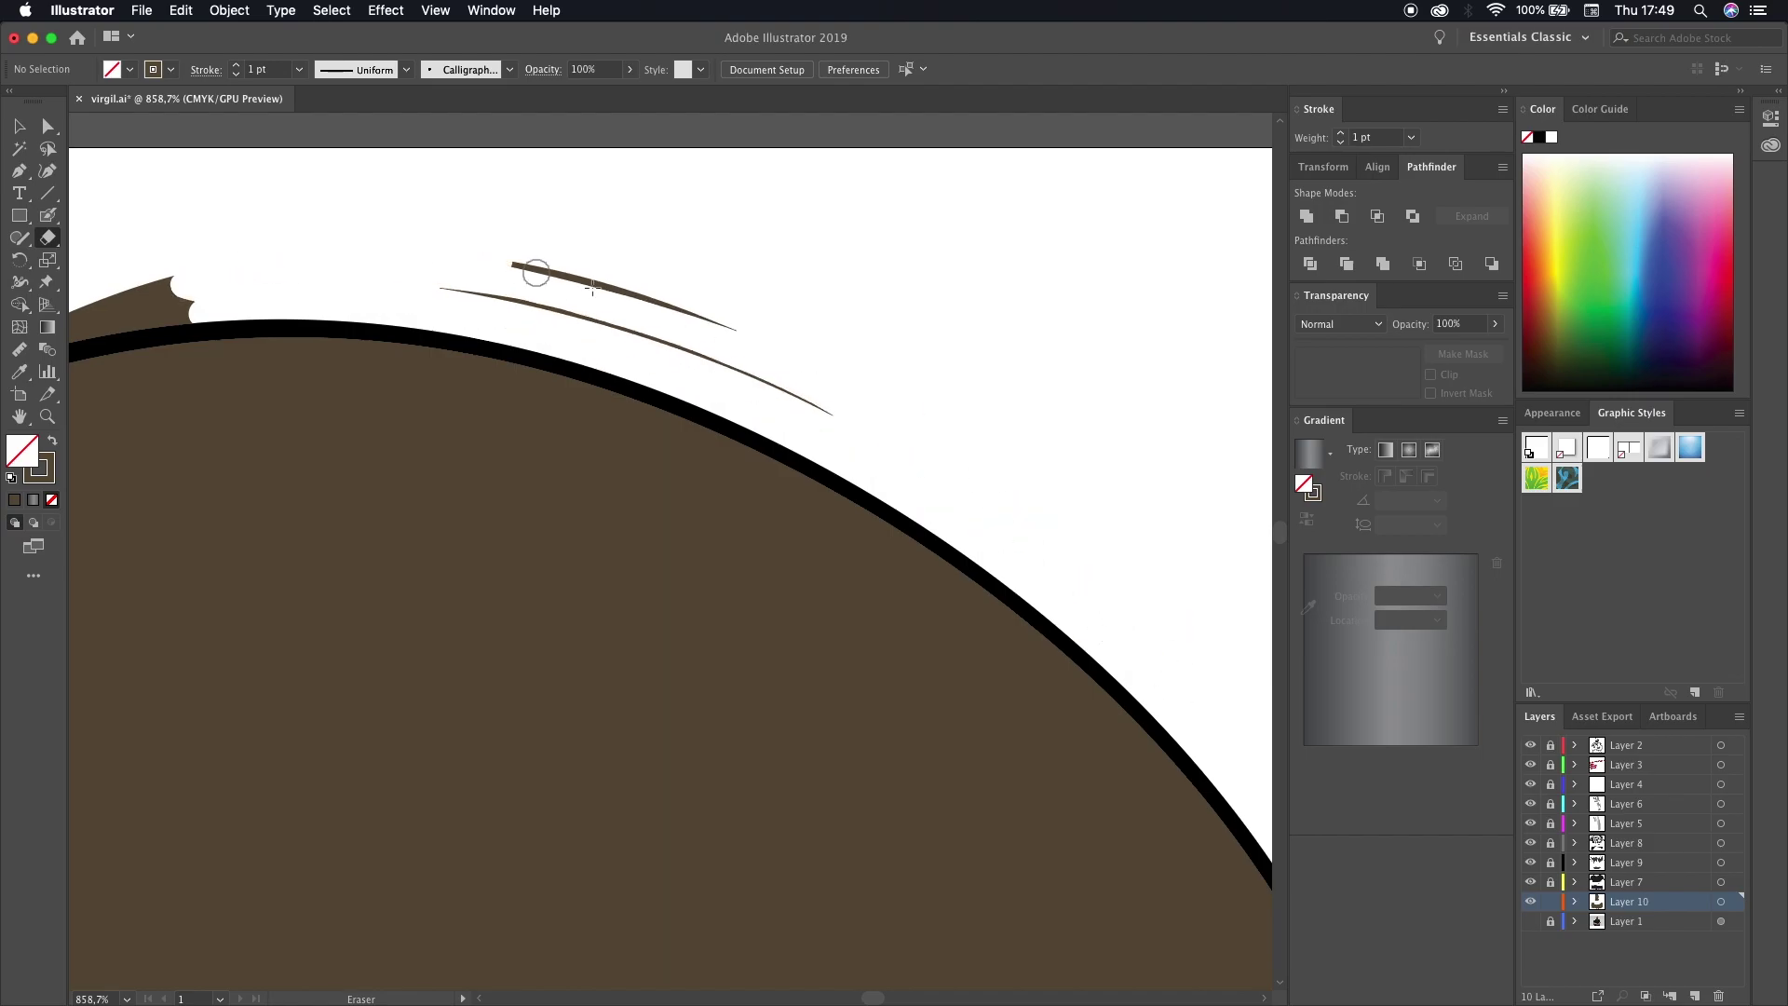
scroll(510, 431, left, 5)
scroll(518, 538, up, 4)
scroll(718, 432, left, 5)
scroll(718, 431, down, 5)
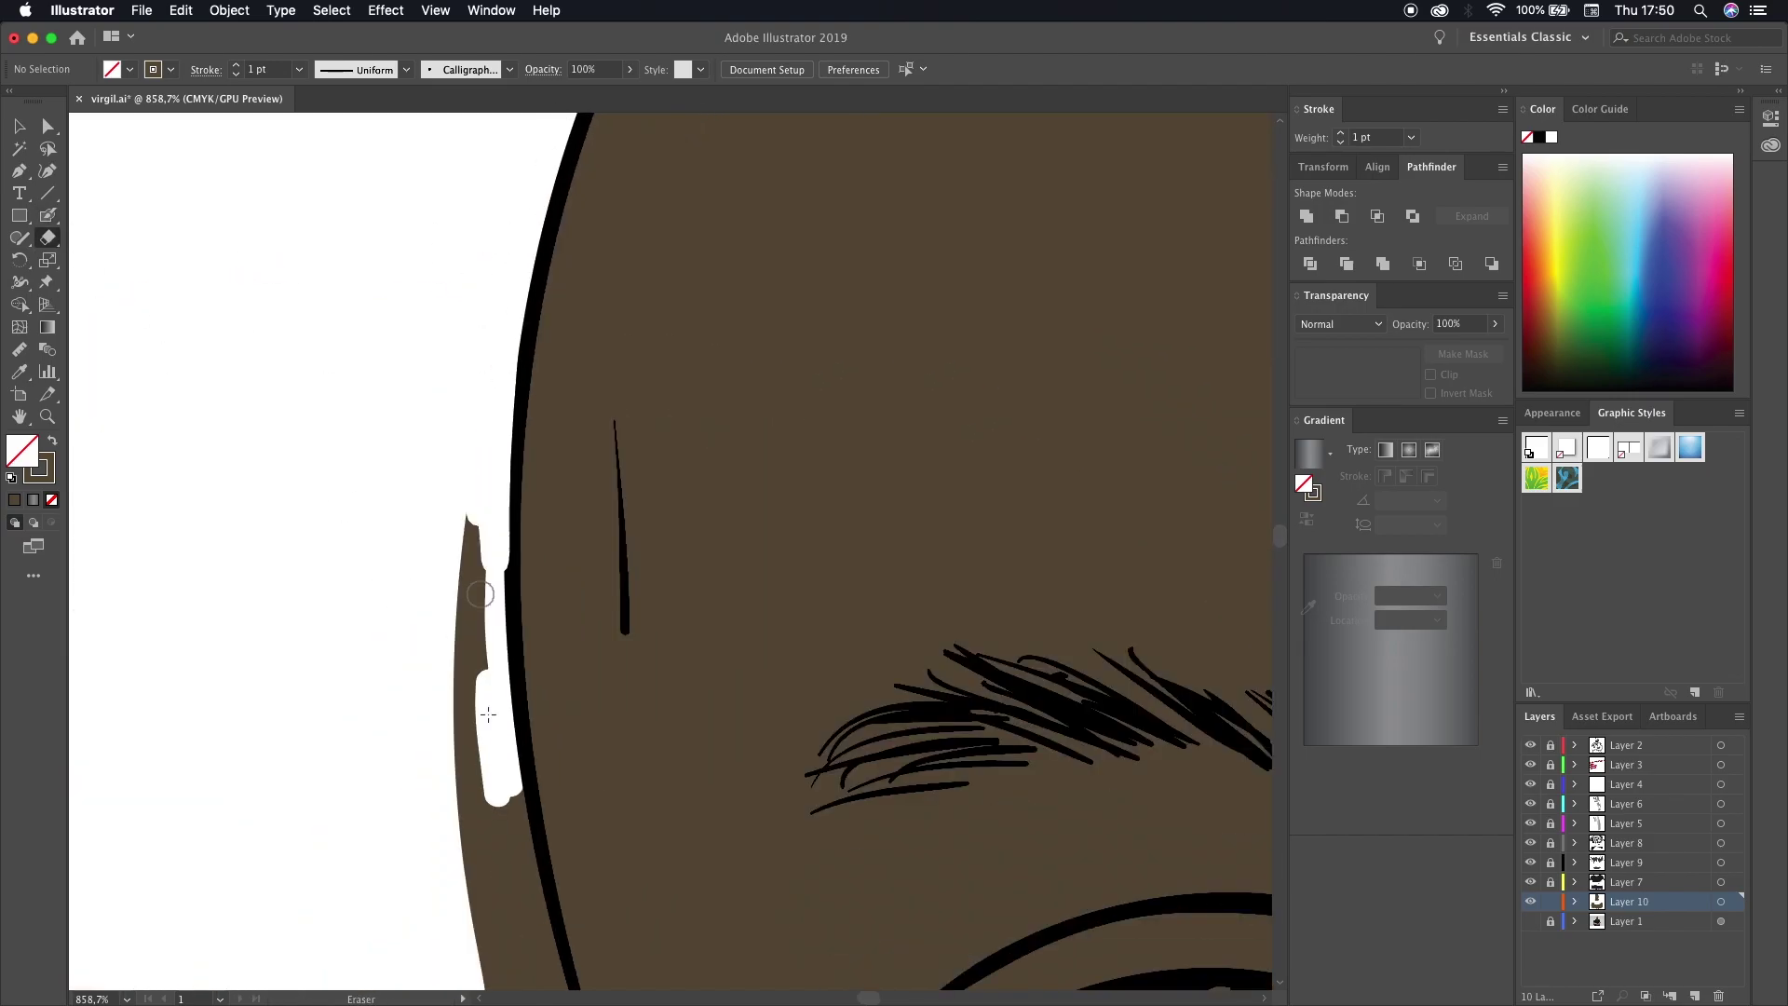
scroll(484, 275, down, 5)
- Erase the stray skin colour along the head edge near the ear
drag(484, 275, 461, 521)
scroll(461, 522, down, 6)
drag(470, 363, 596, 932)
scroll(450, 444, down, 4)
drag(451, 444, 577, 791)
scroll(559, 558, down, 5)
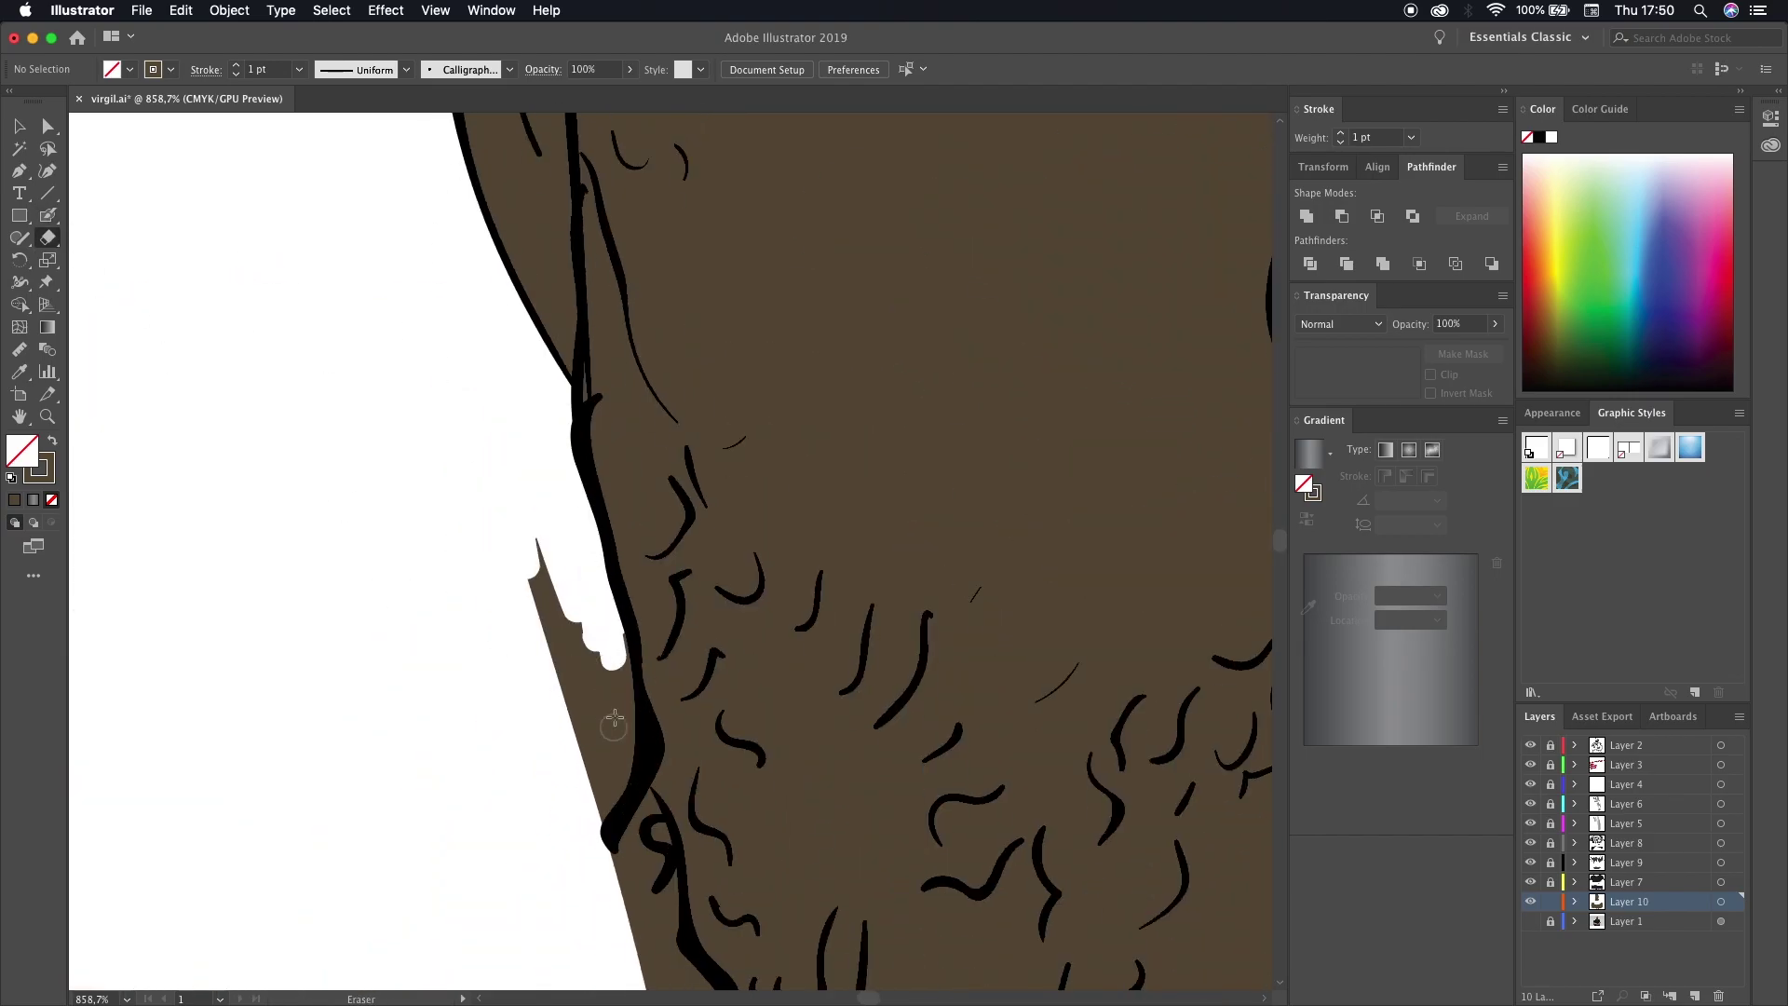
drag(540, 540, 605, 819)
scroll(555, 471, down, 5)
scroll(555, 471, down, 5)
drag(596, 605, 643, 843)
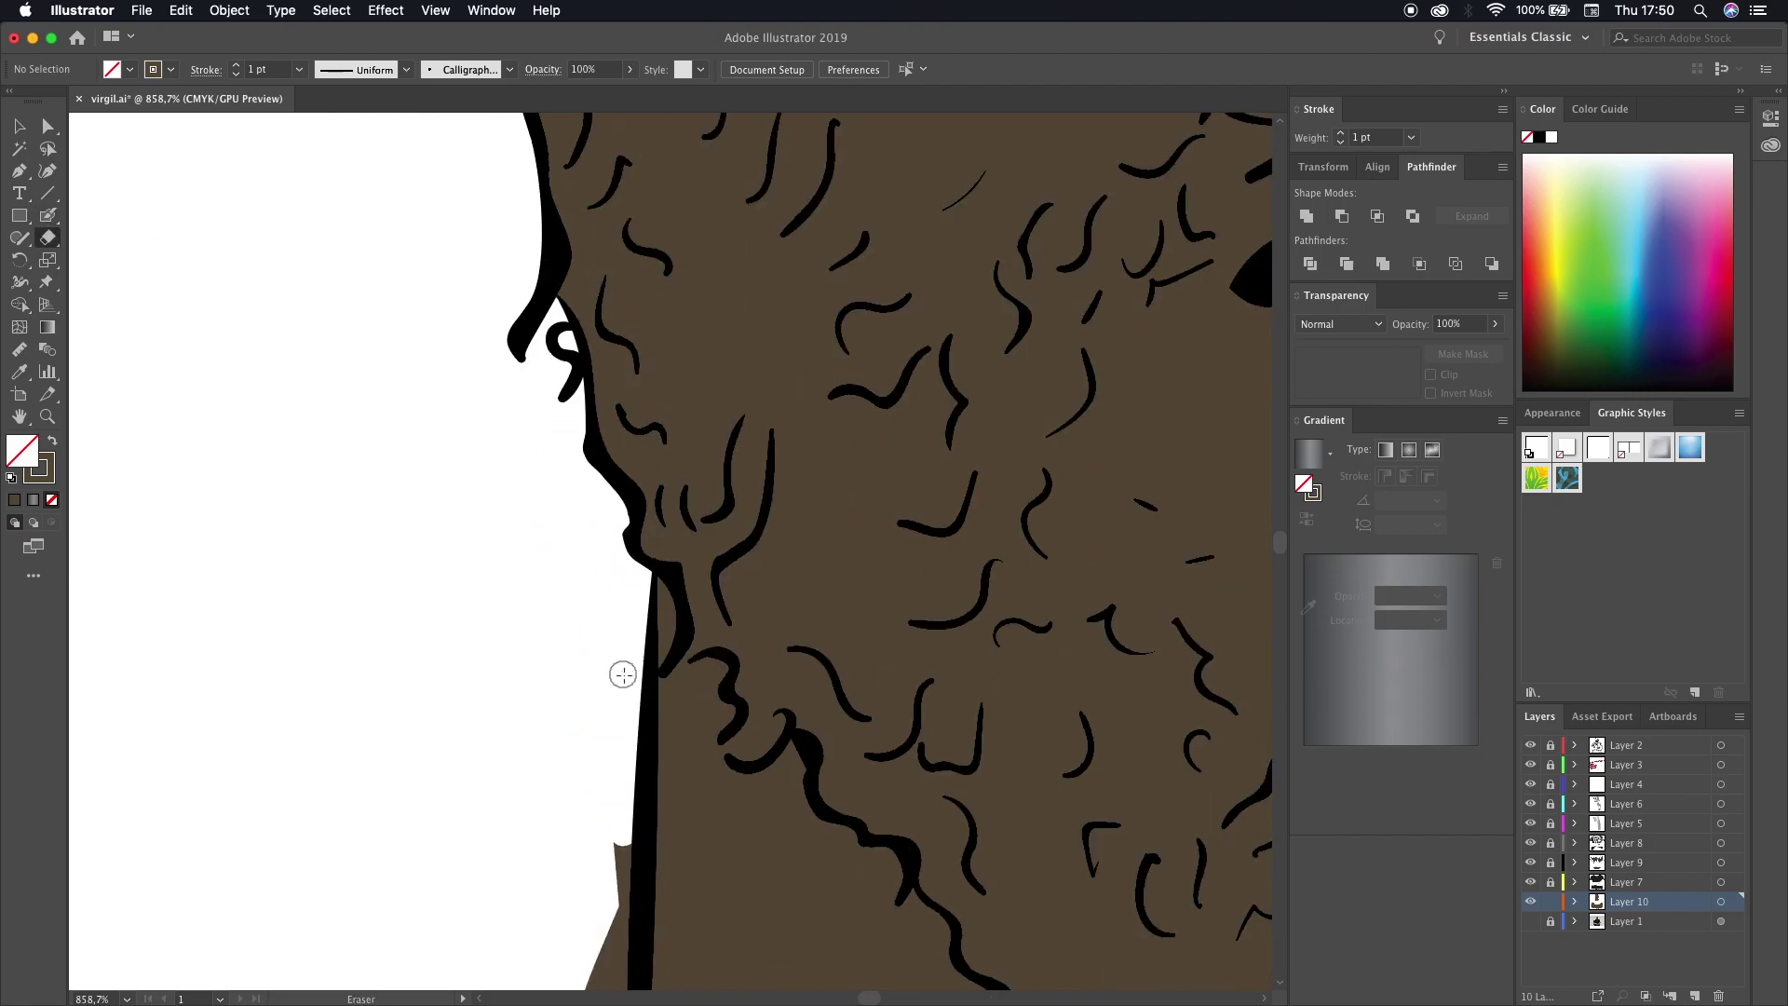
scroll(622, 674, down, 5)
- Trim the stray skin colour along the chin and neck edge
drag(602, 730, 766, 563)
scroll(766, 562, up, 5)
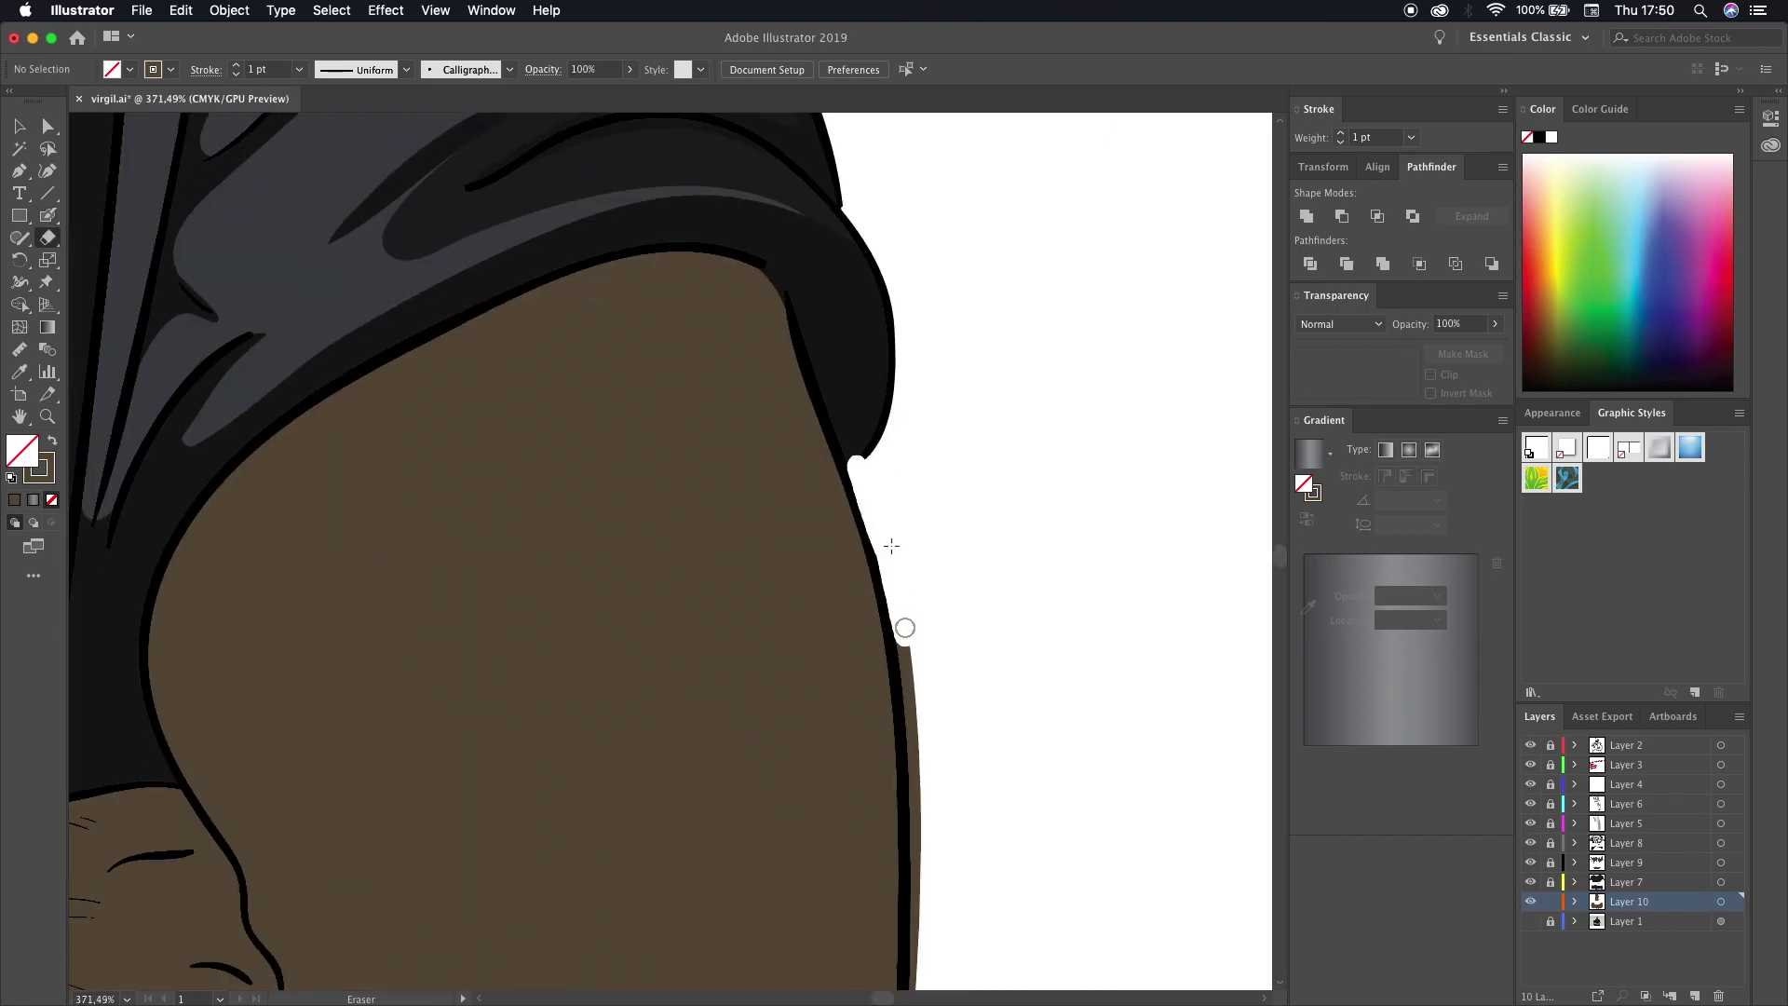
scroll(891, 546, down, 5)
scroll(884, 630, down, 5)
scroll(841, 572, down, 5)
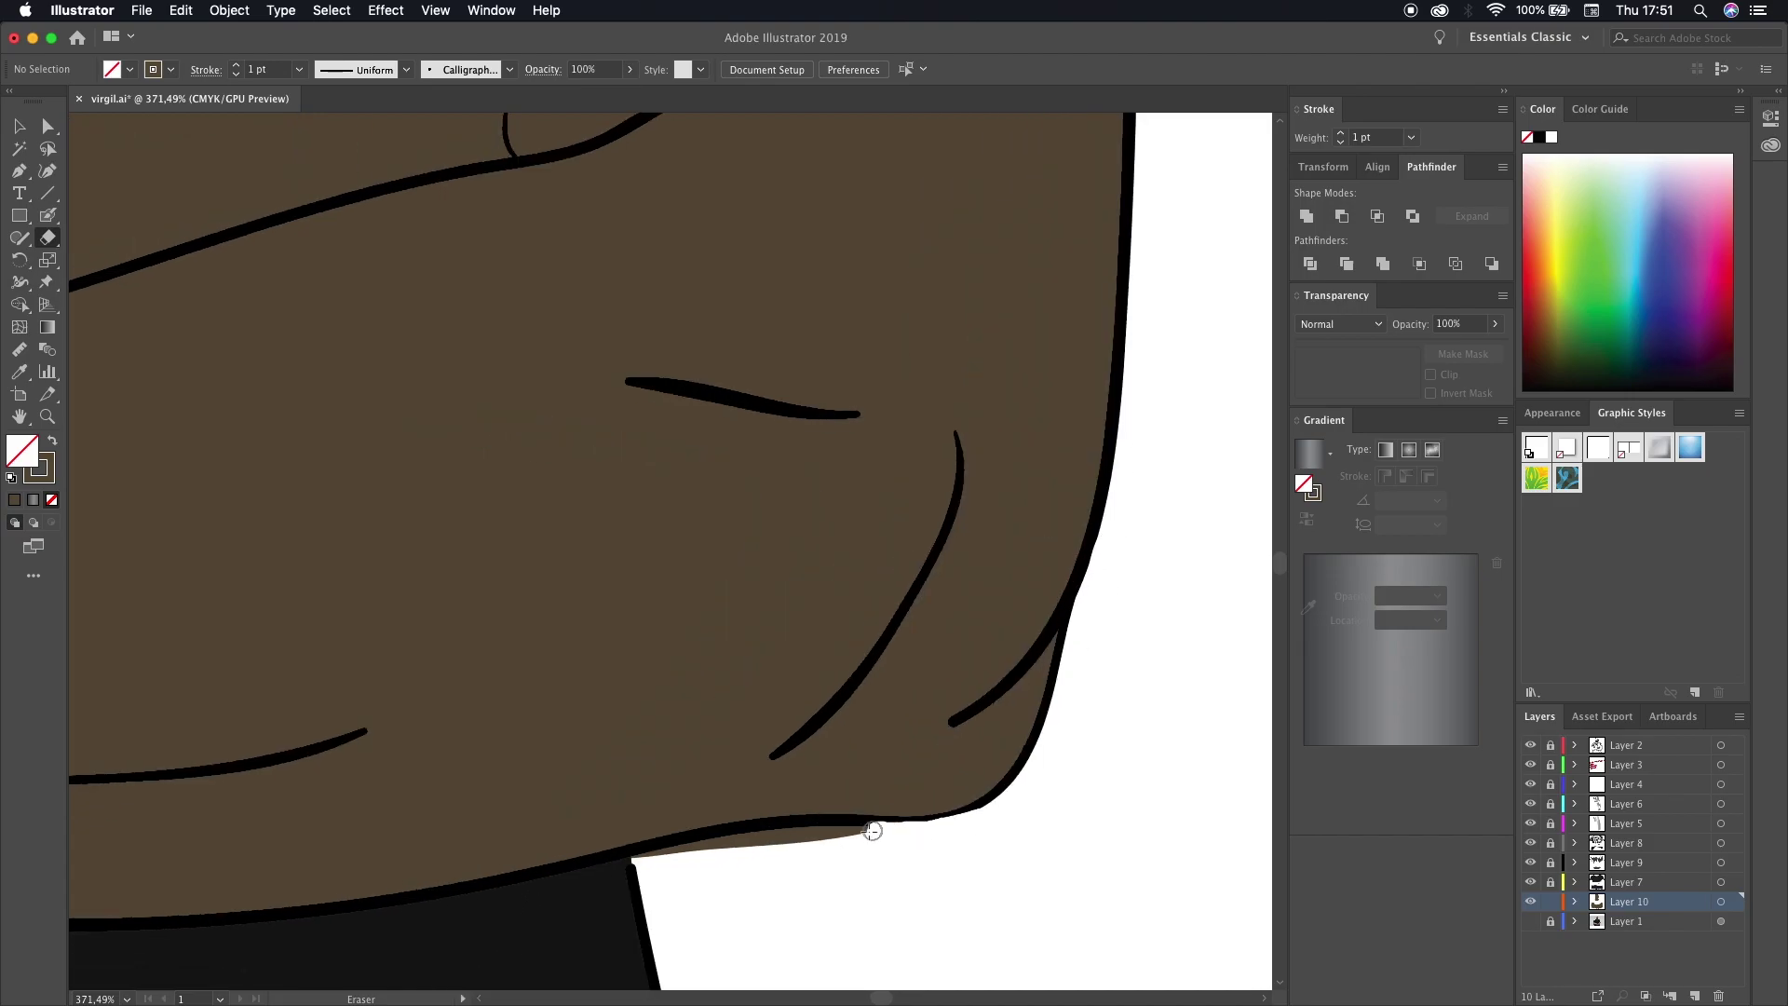
drag(652, 829, 968, 824)
scroll(876, 820, down, 5)
scroll(606, 884, up, 5)
mouse_move(615, 736)
mouse_down()
mouse_move(936, 705)
mouse_move(670, 785)
mouse_up()
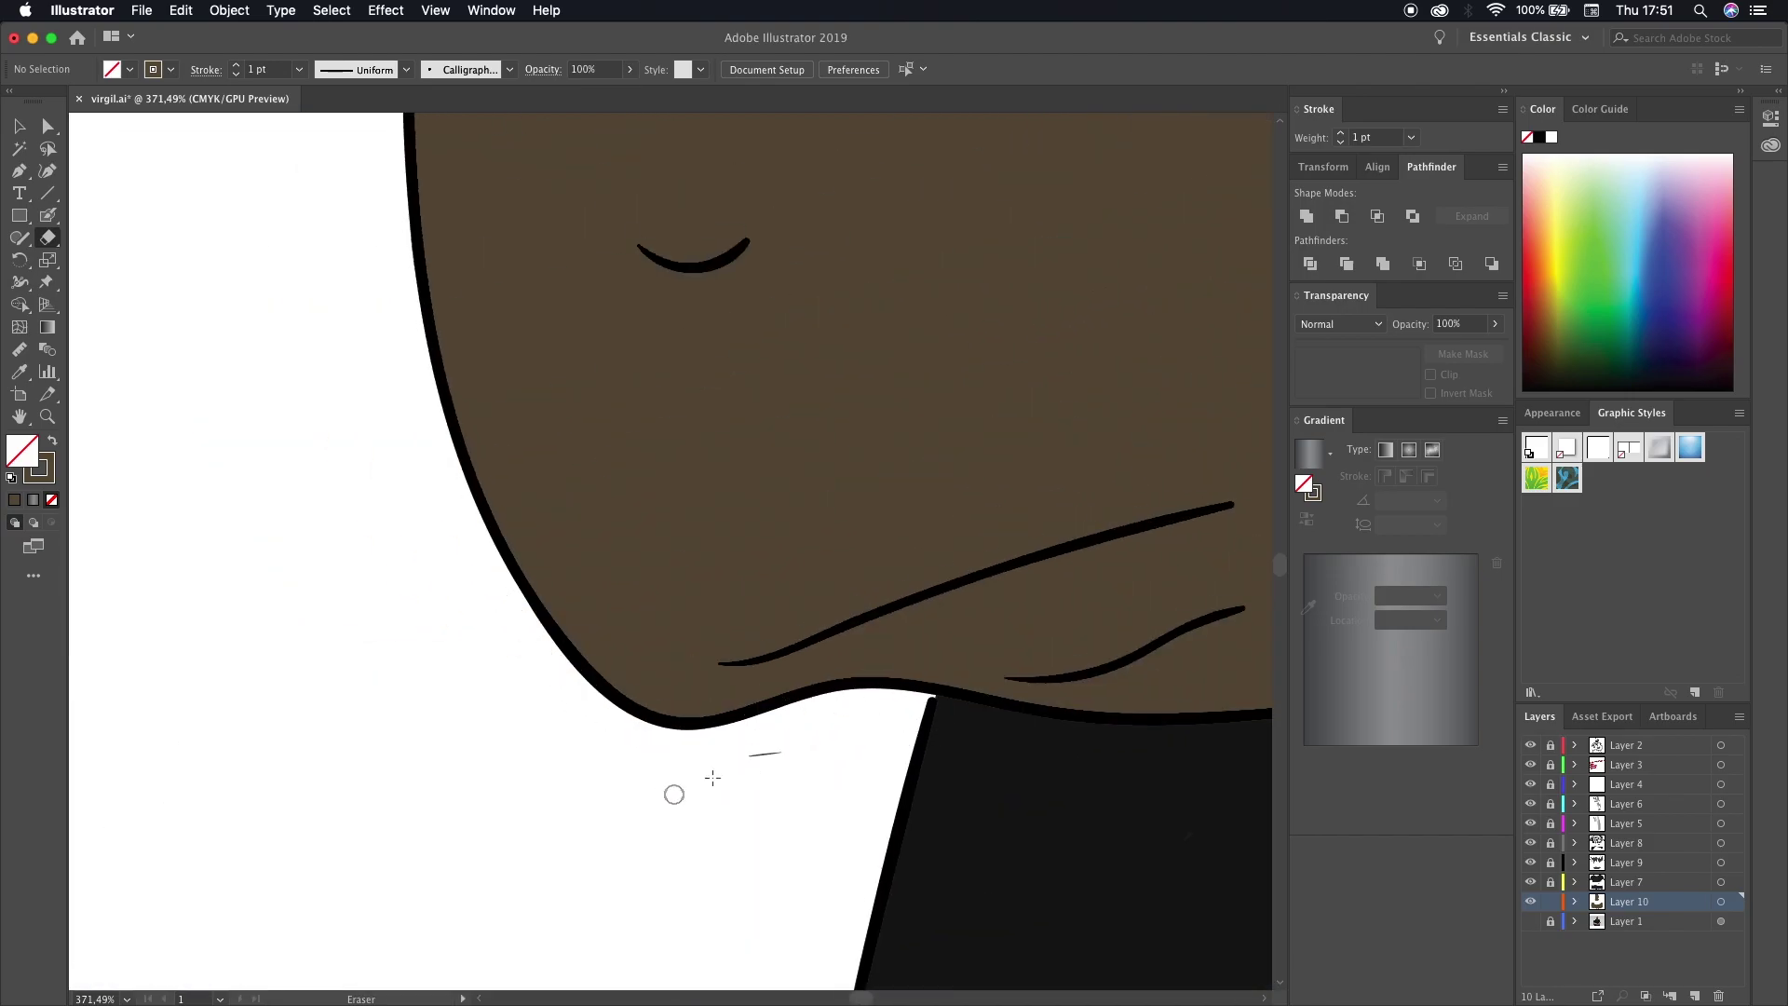
scroll(470, 452, up, 5)
scroll(505, 352, down, 5)
scroll(651, 373, up, 5)
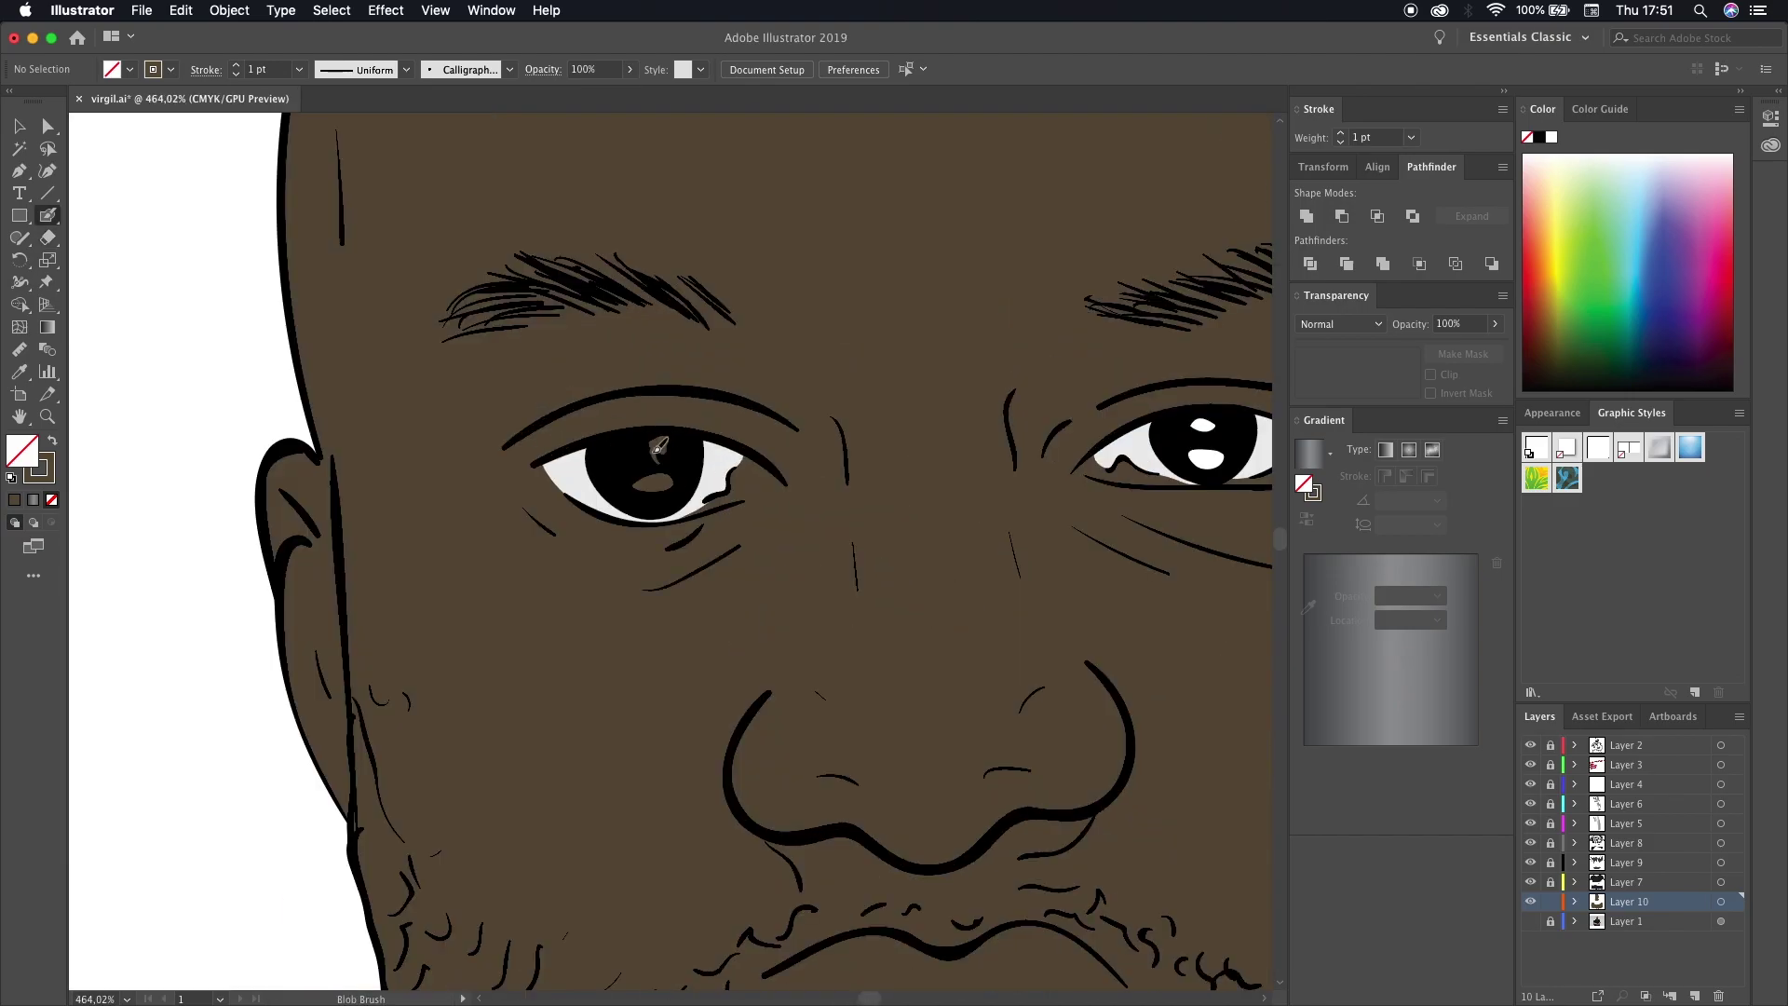
scroll(652, 465, down, 5)
- Erase the brown fill from the lips so they show white again
key(shift+e)
mouse_move(778, 626)
mouse_down()
mouse_move(652, 602)
mouse_move(819, 569)
mouse_up()
drag(579, 670, 743, 701)
drag(769, 793, 886, 798)
key(ctrl+0)
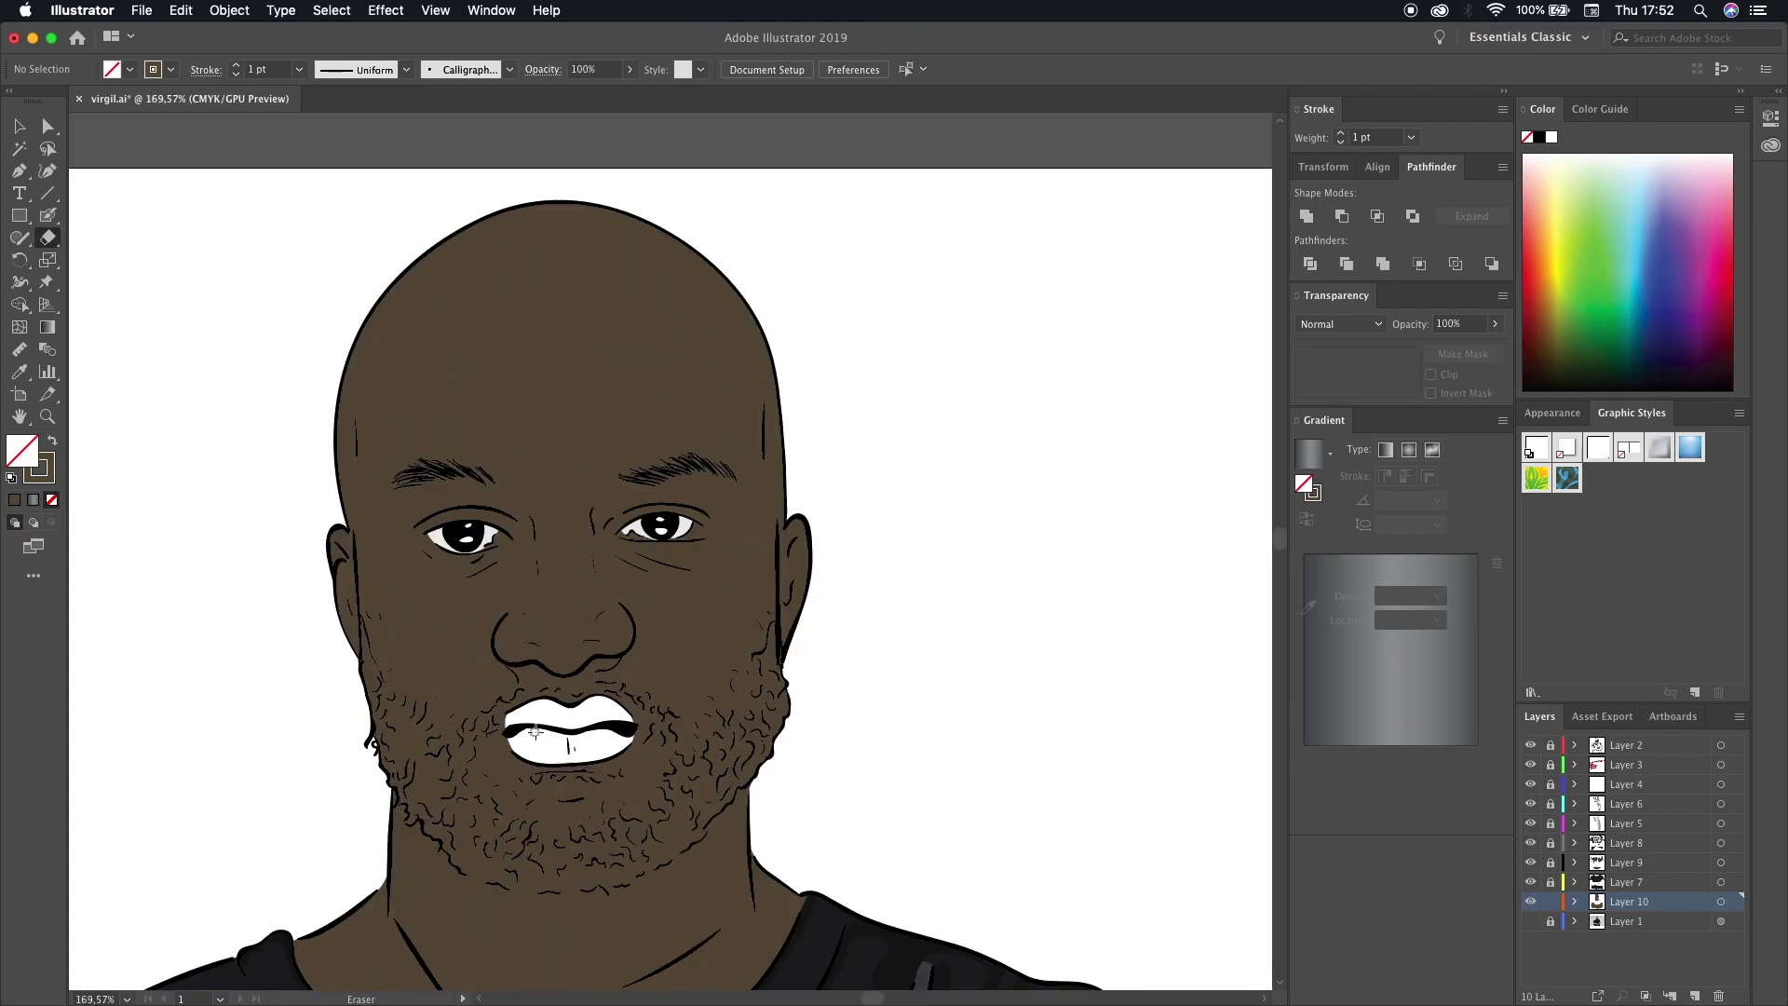
- Pick a darker brown and paint a shadow down the right upper arm to the elbow
key(ctrl+a)
double_click(21, 451)
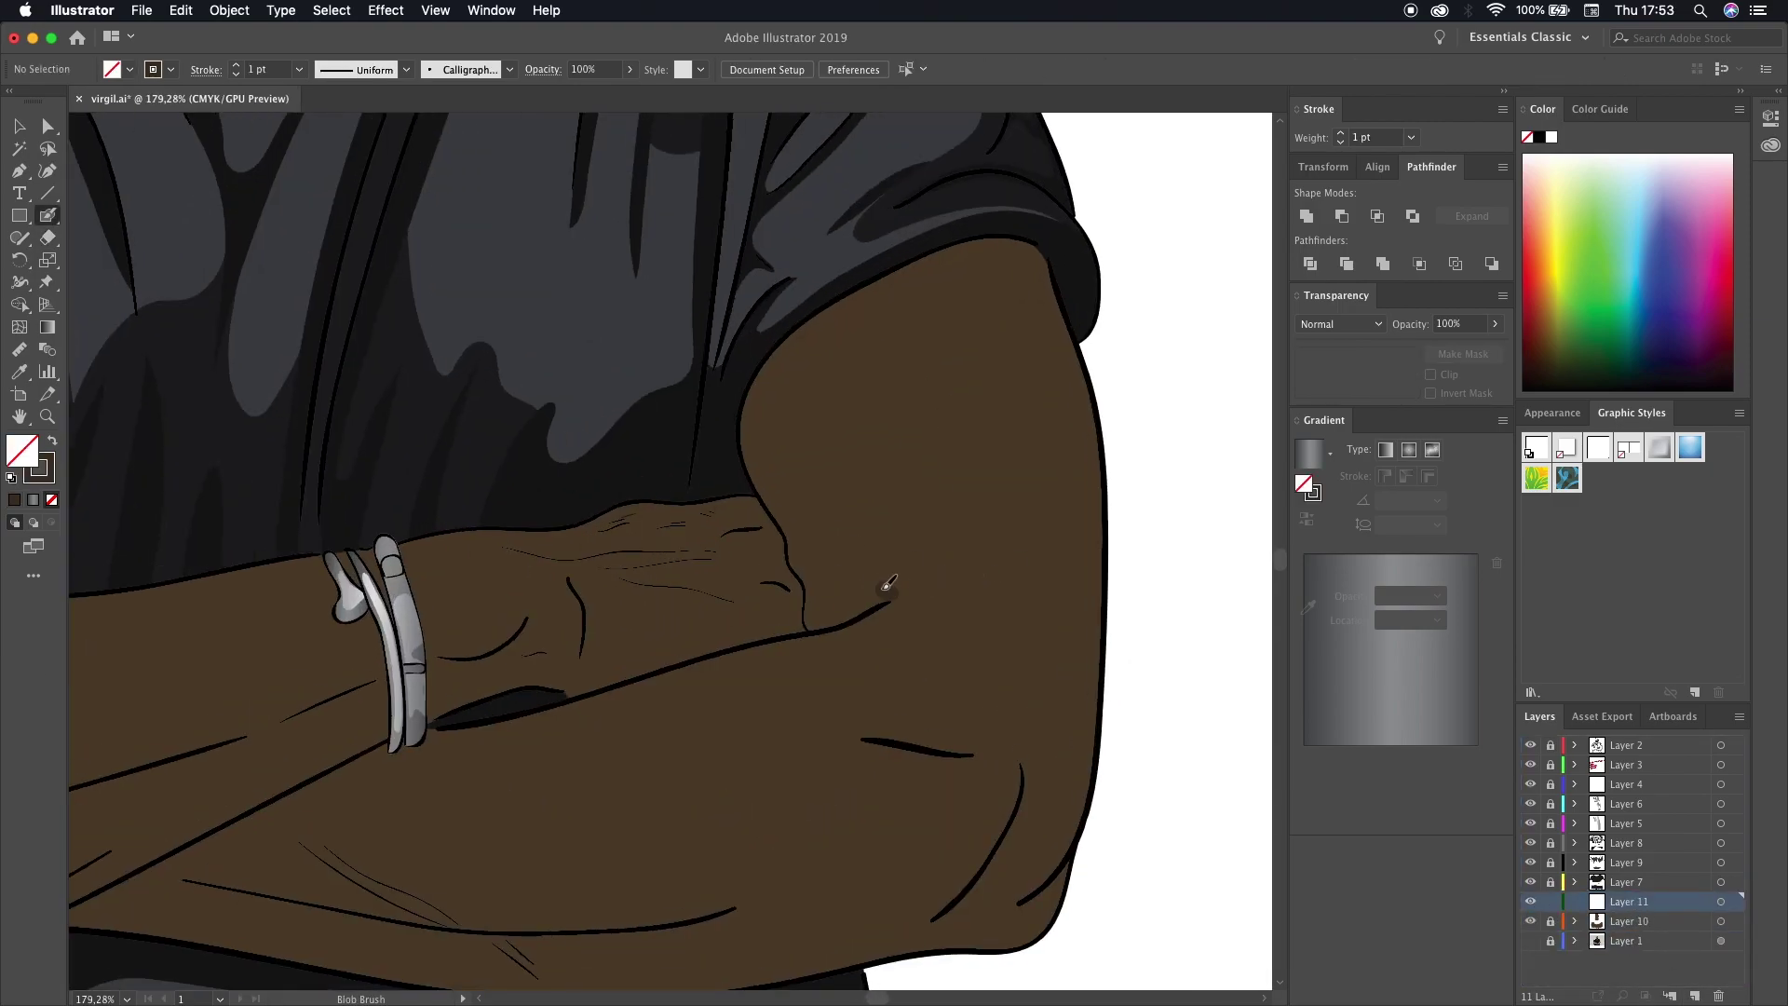
drag(804, 316, 776, 406)
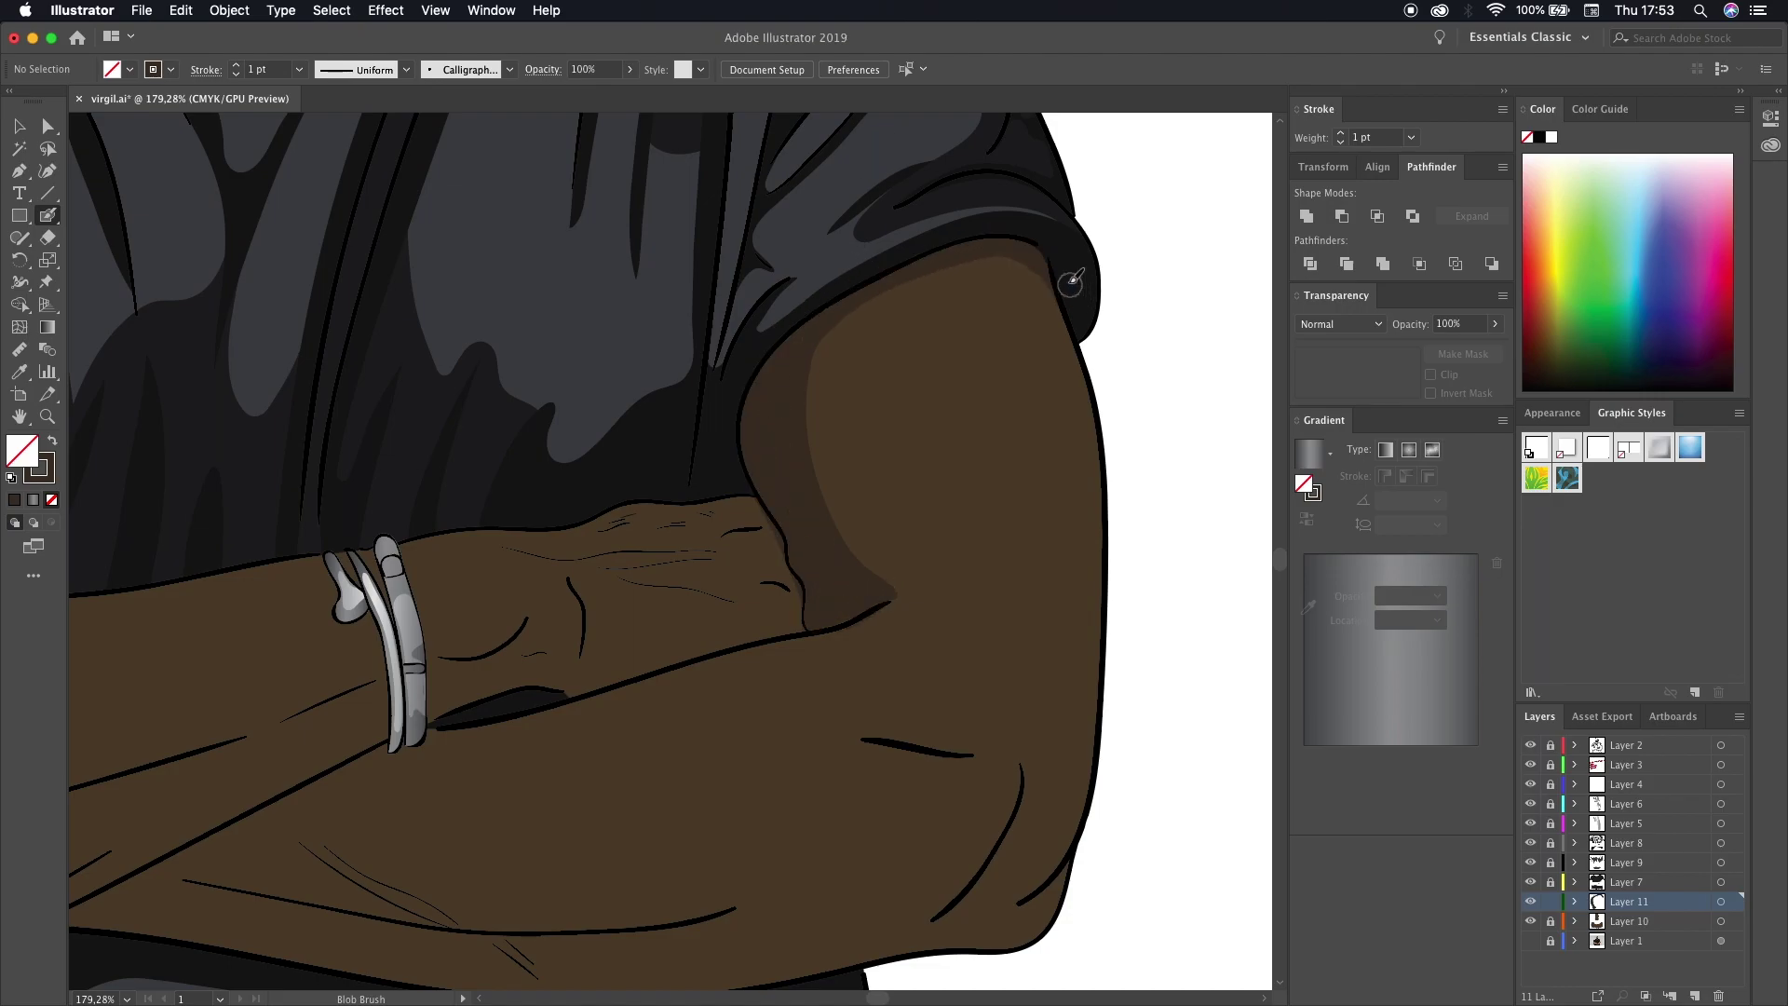
mouse_move(1071, 279)
mouse_down()
mouse_move(1029, 559)
mouse_move(817, 754)
mouse_up()
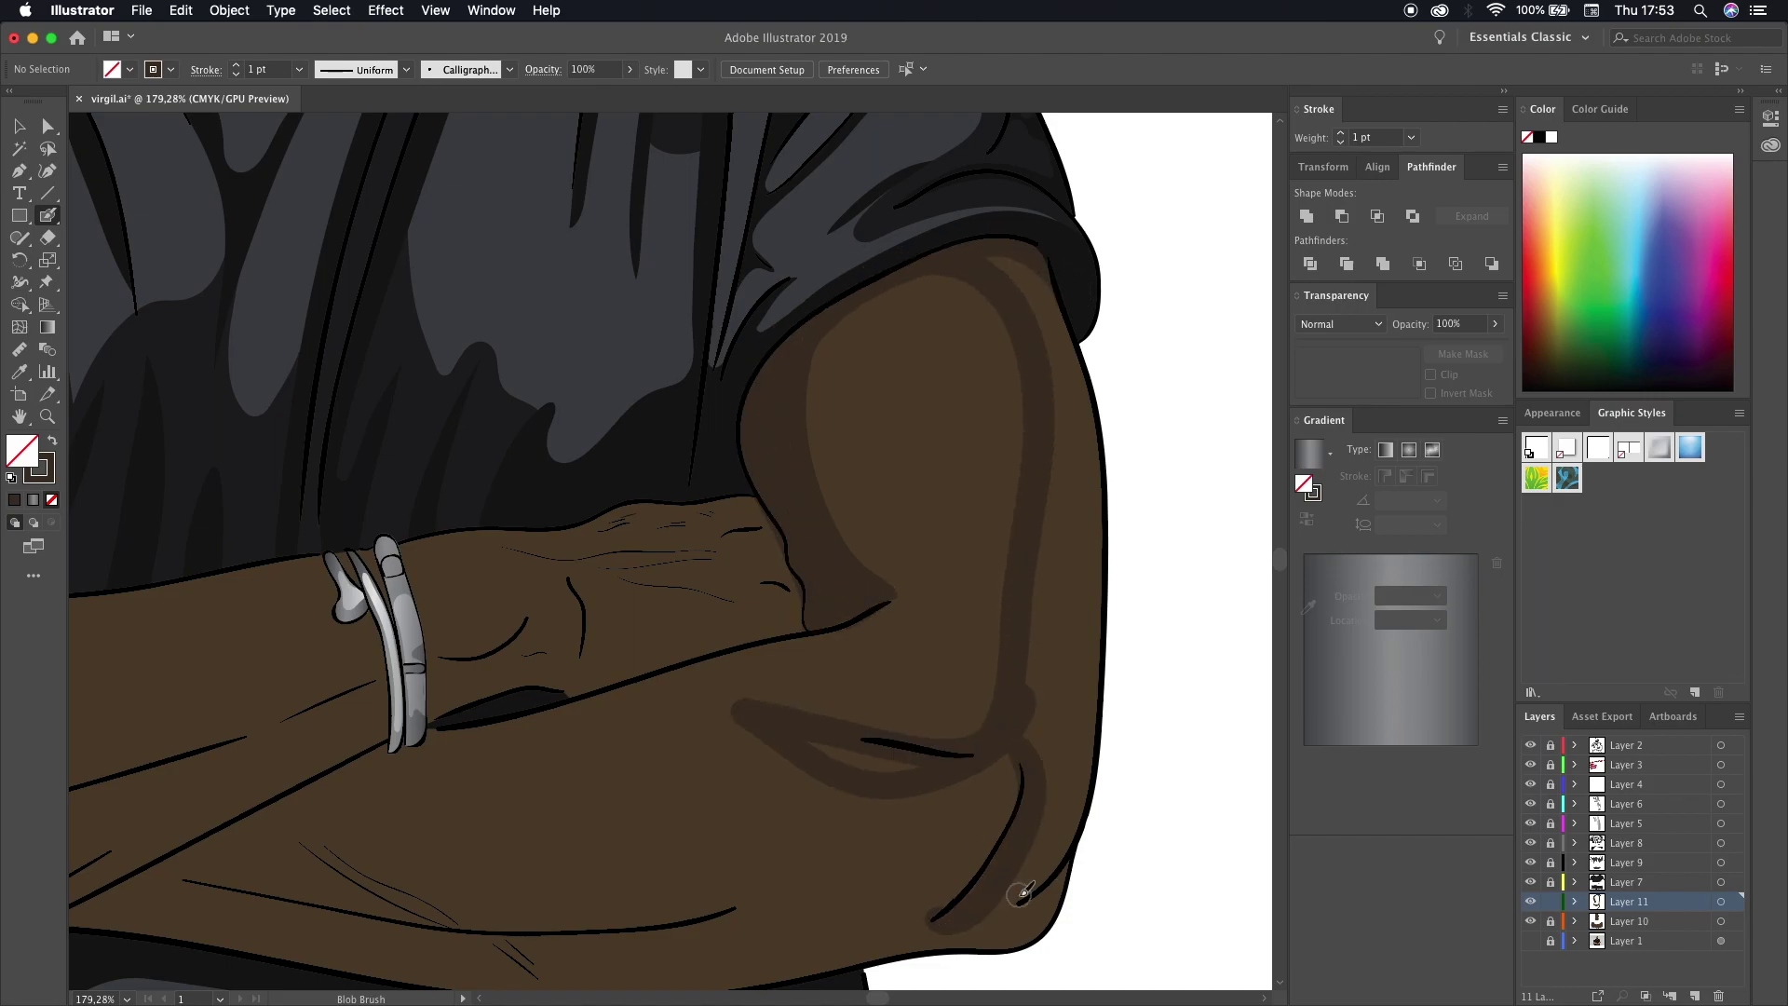
mouse_move(1022, 892)
mouse_down()
mouse_move(1034, 723)
mouse_move(1092, 508)
mouse_up()
- Paint shadows along the bottom of the forearm and along the forearm line to the elbow
scroll(931, 715, down, 3)
scroll(931, 715, left, 2)
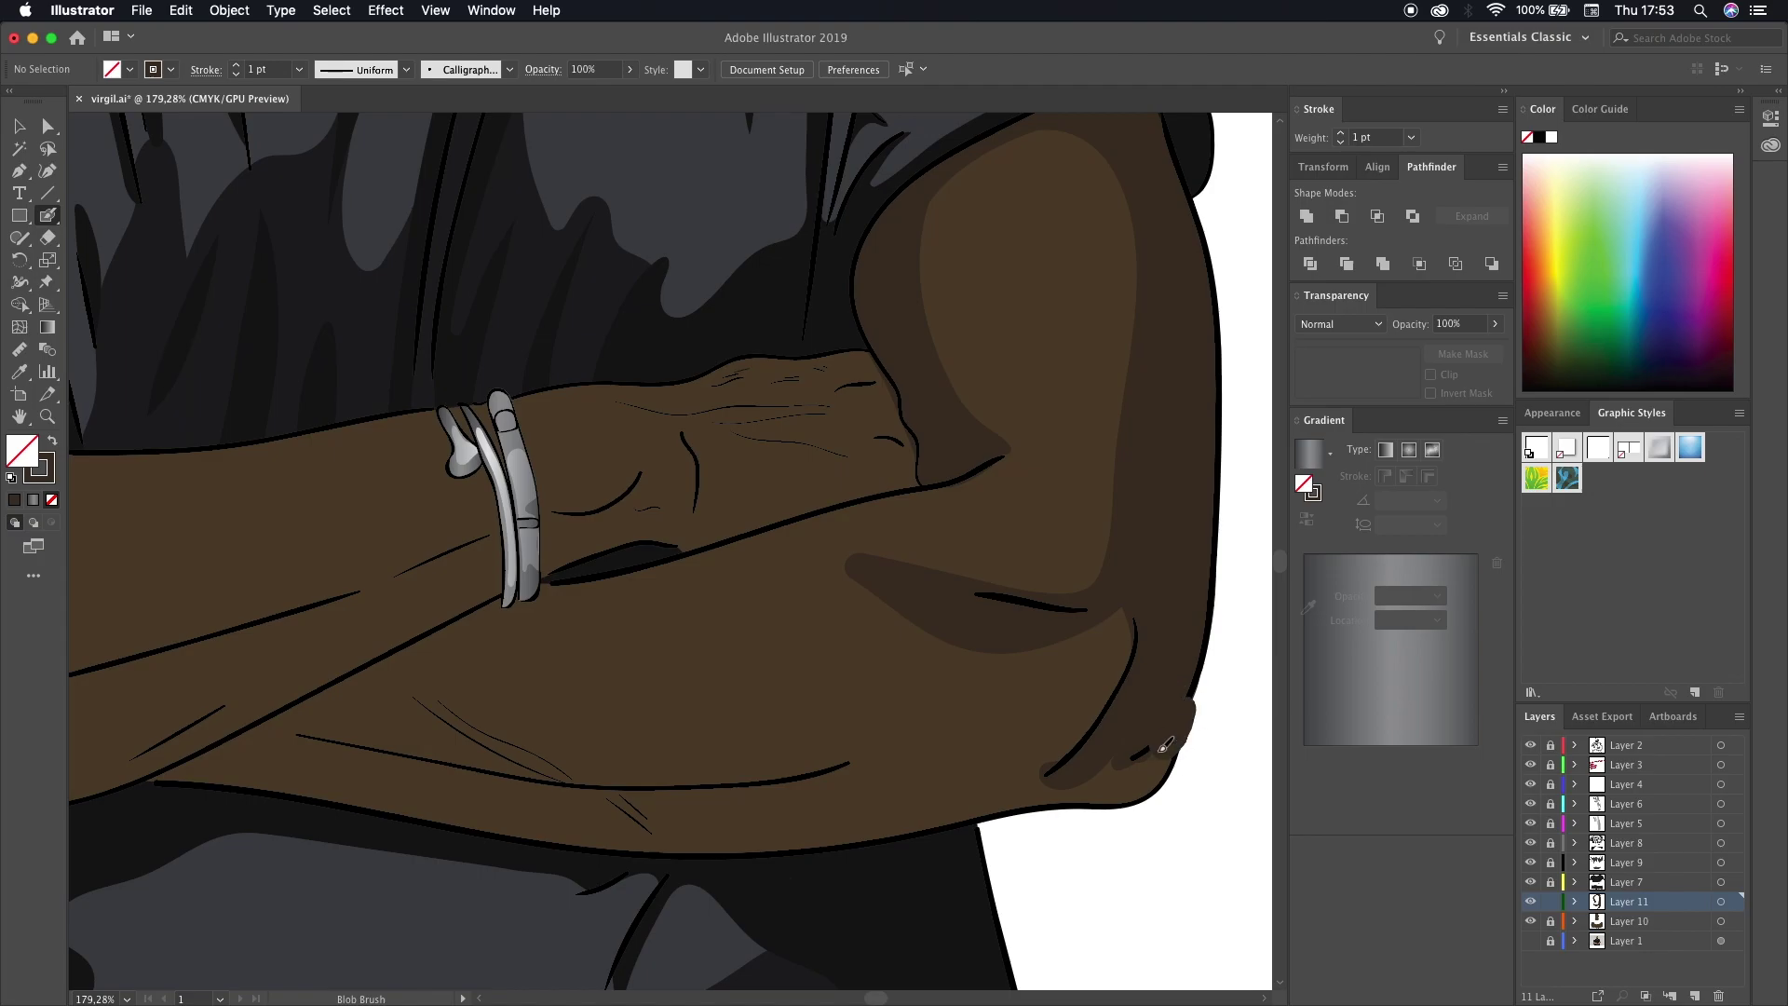
drag(637, 792, 400, 815)
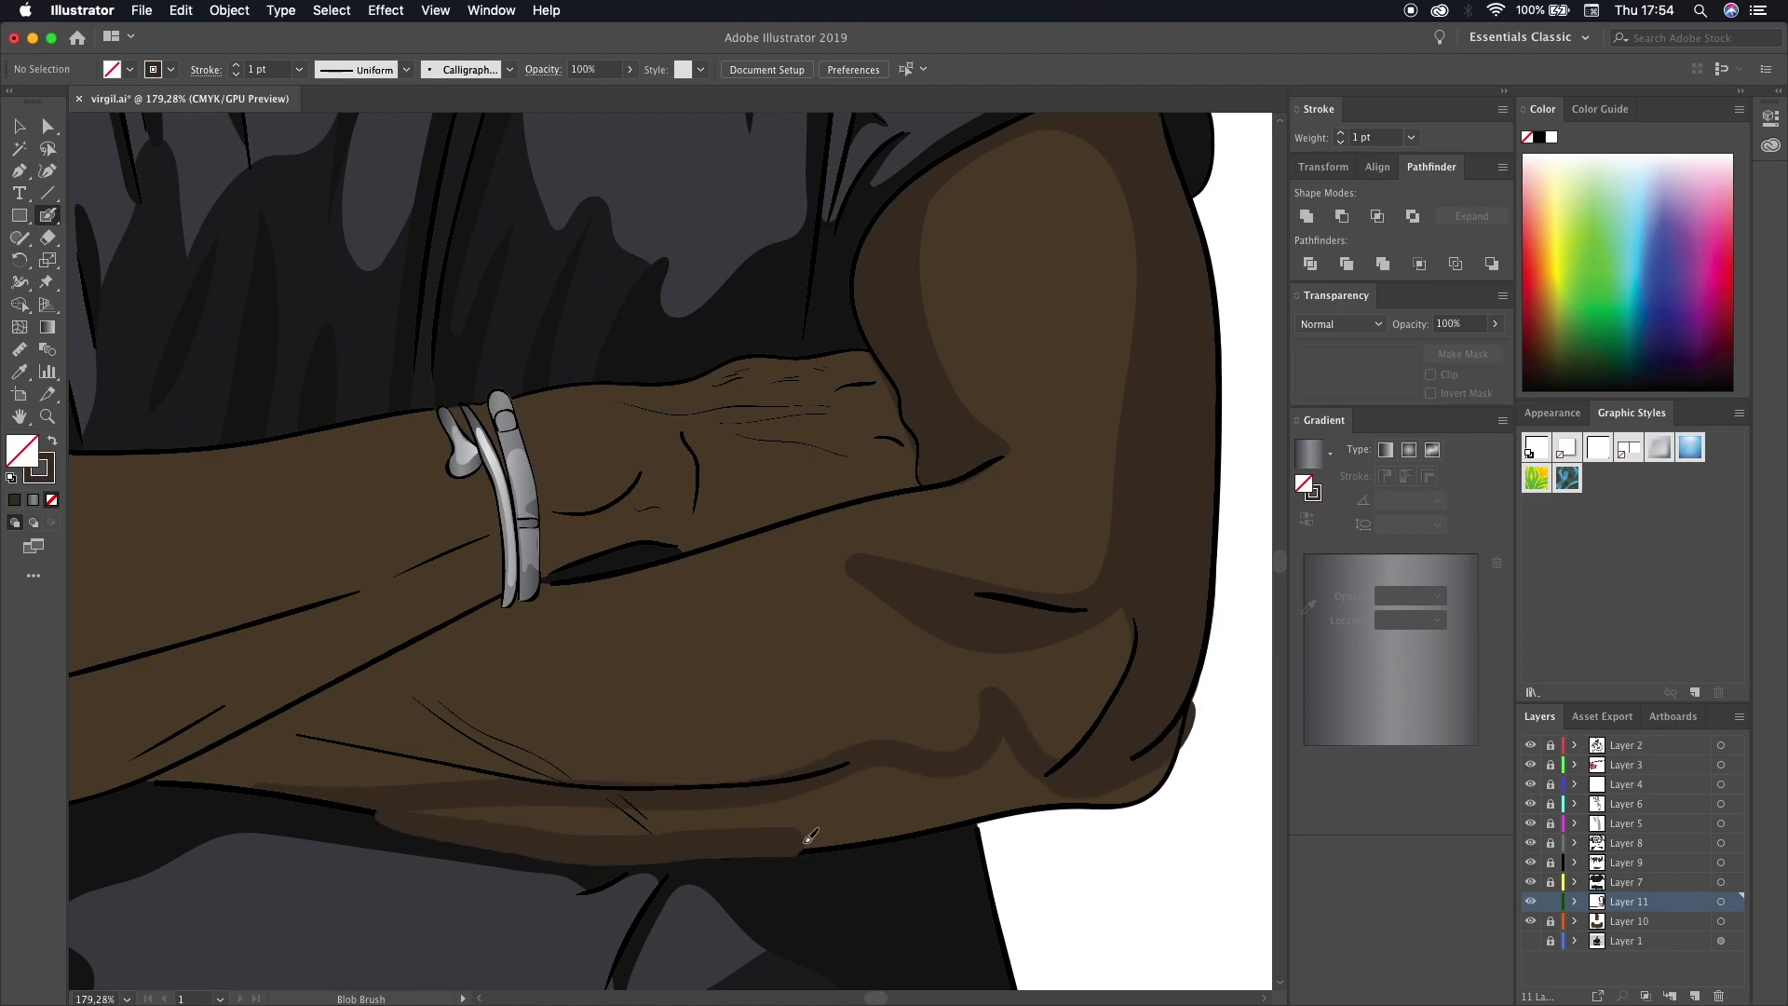
drag(798, 838, 1011, 782)
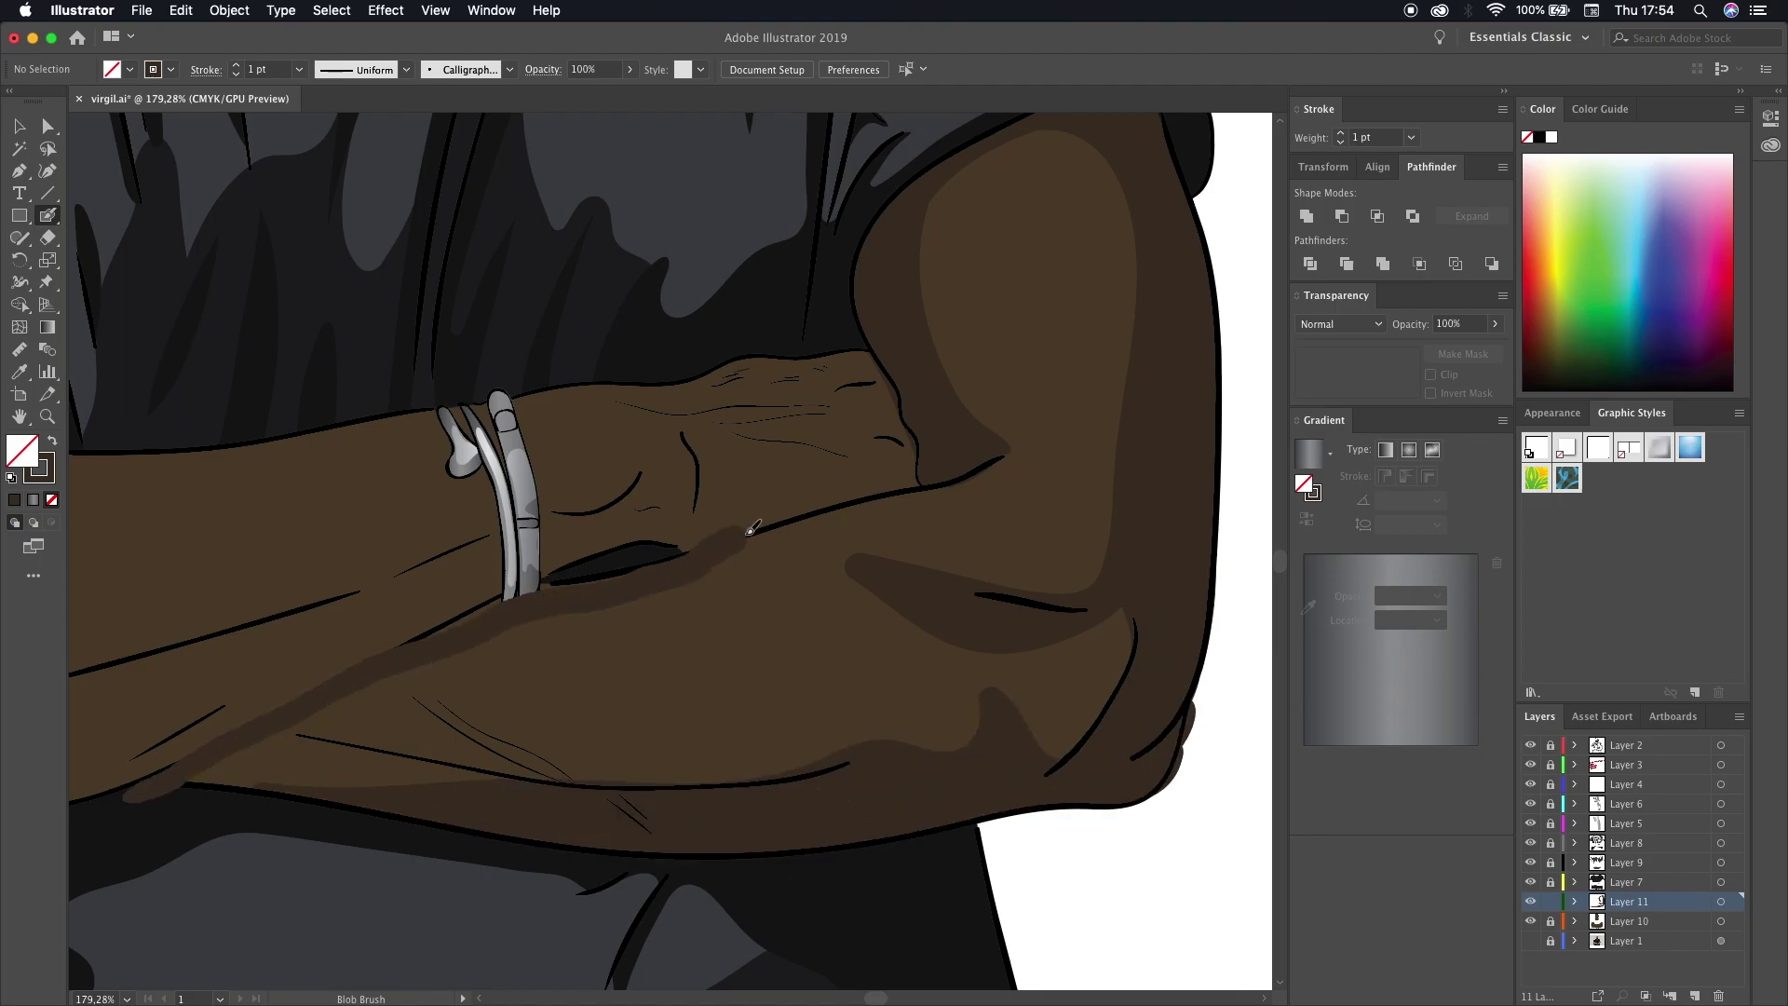
scroll(869, 707, up, 1)
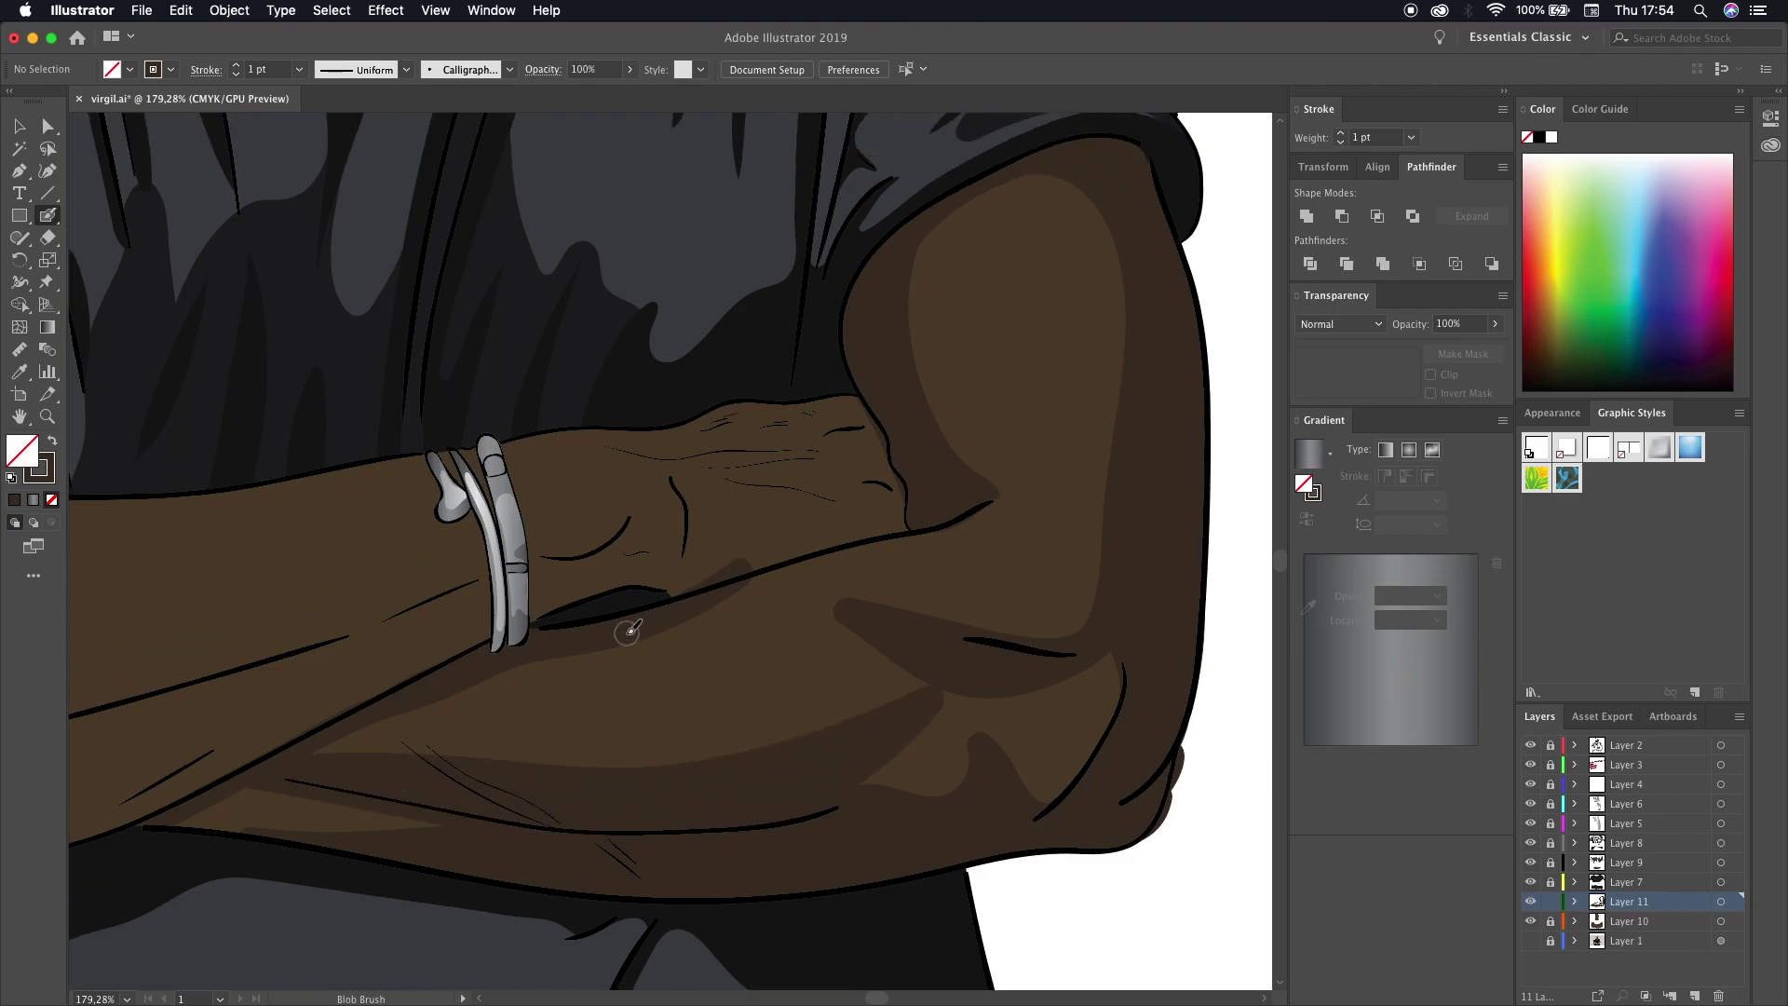
drag(630, 627, 916, 532)
scroll(1001, 500, up, 3)
scroll(966, 503, up, 2)
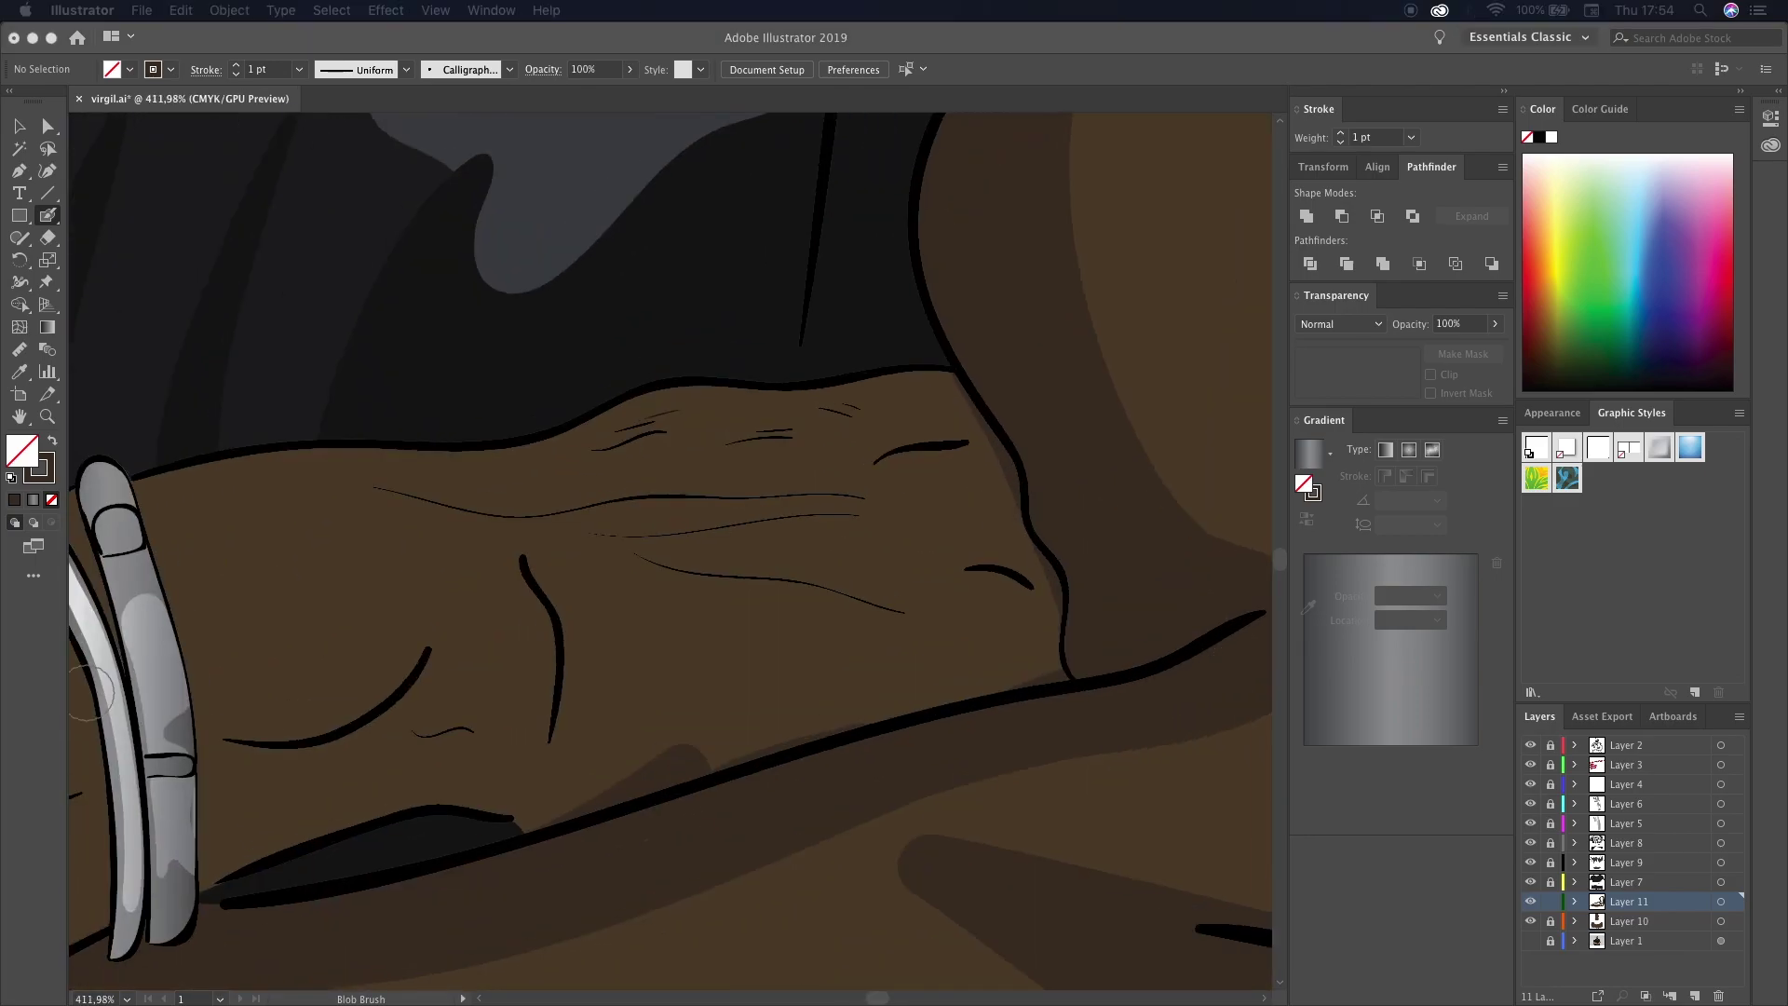
- Trim the forearm shadow's edge, then shade below the bracelet and along the wrist creases
key(shift+e)
drag(994, 454, 1034, 585)
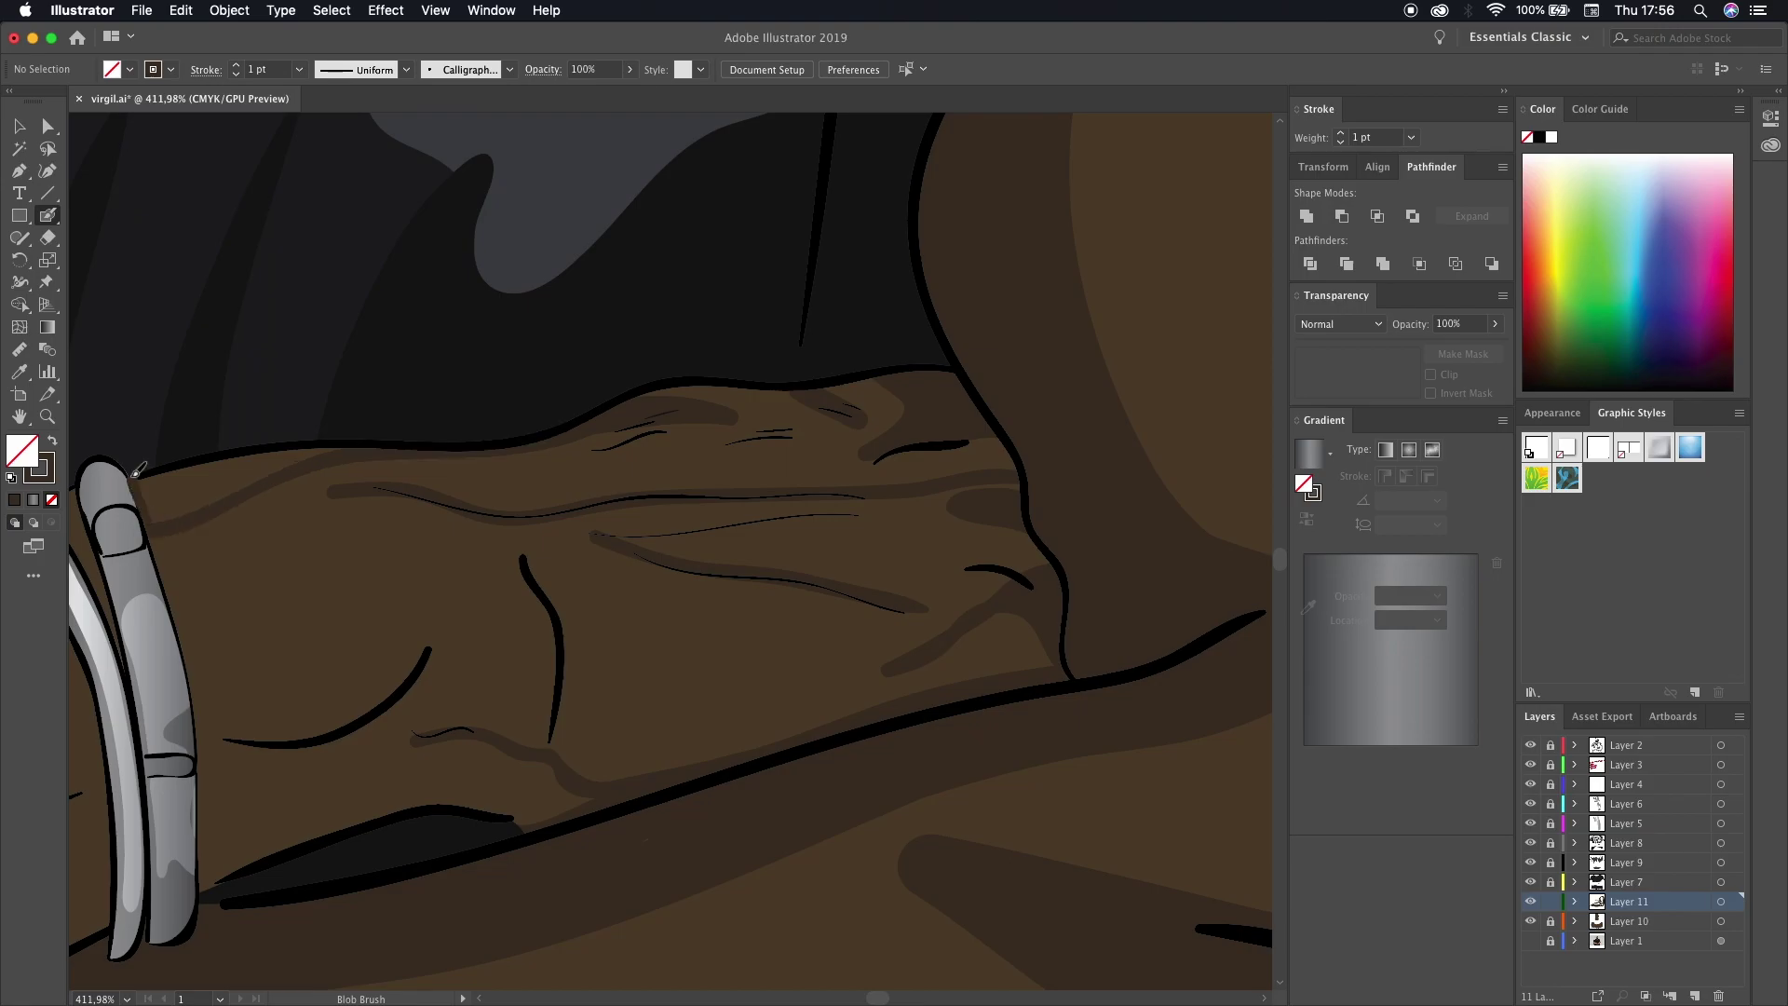
scroll(265, 453, left, 4)
scroll(264, 453, down, 1)
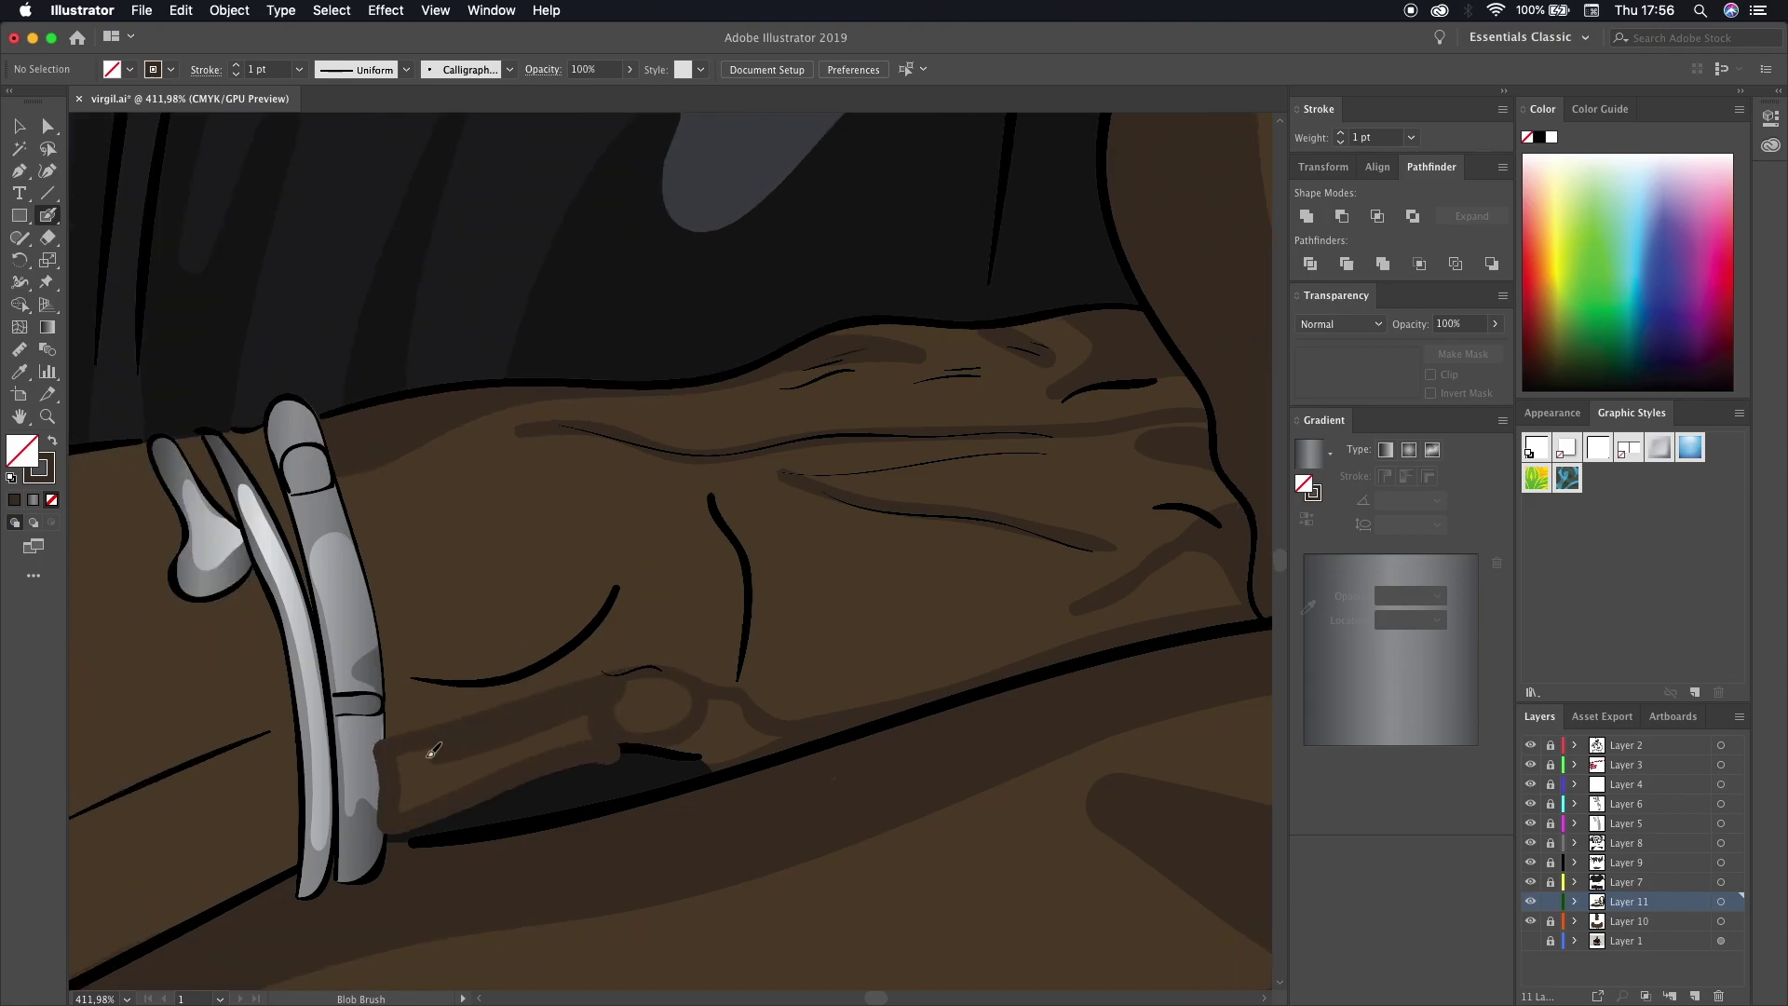
drag(430, 745, 705, 755)
drag(708, 498, 741, 694)
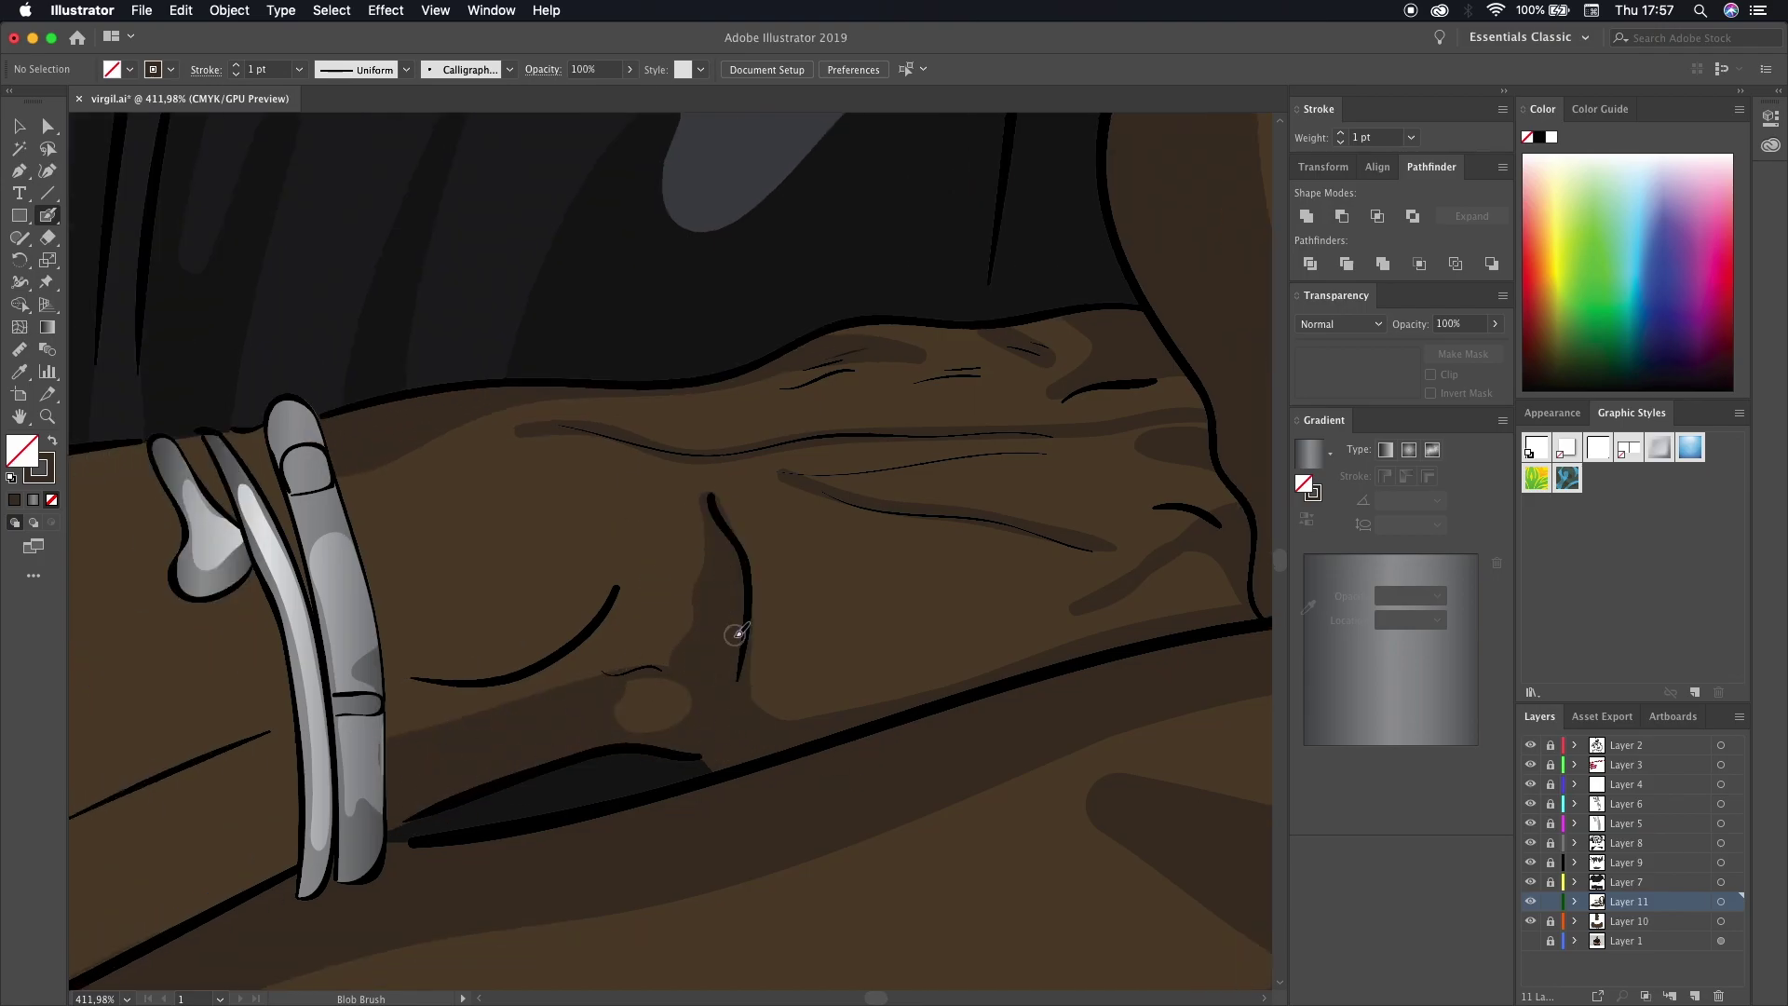
drag(642, 558, 411, 679)
scroll(443, 652, down, 2)
- Shade the left forearm down from the bracelet and add a shadow crescent at the elbow
scroll(443, 652, down, 5)
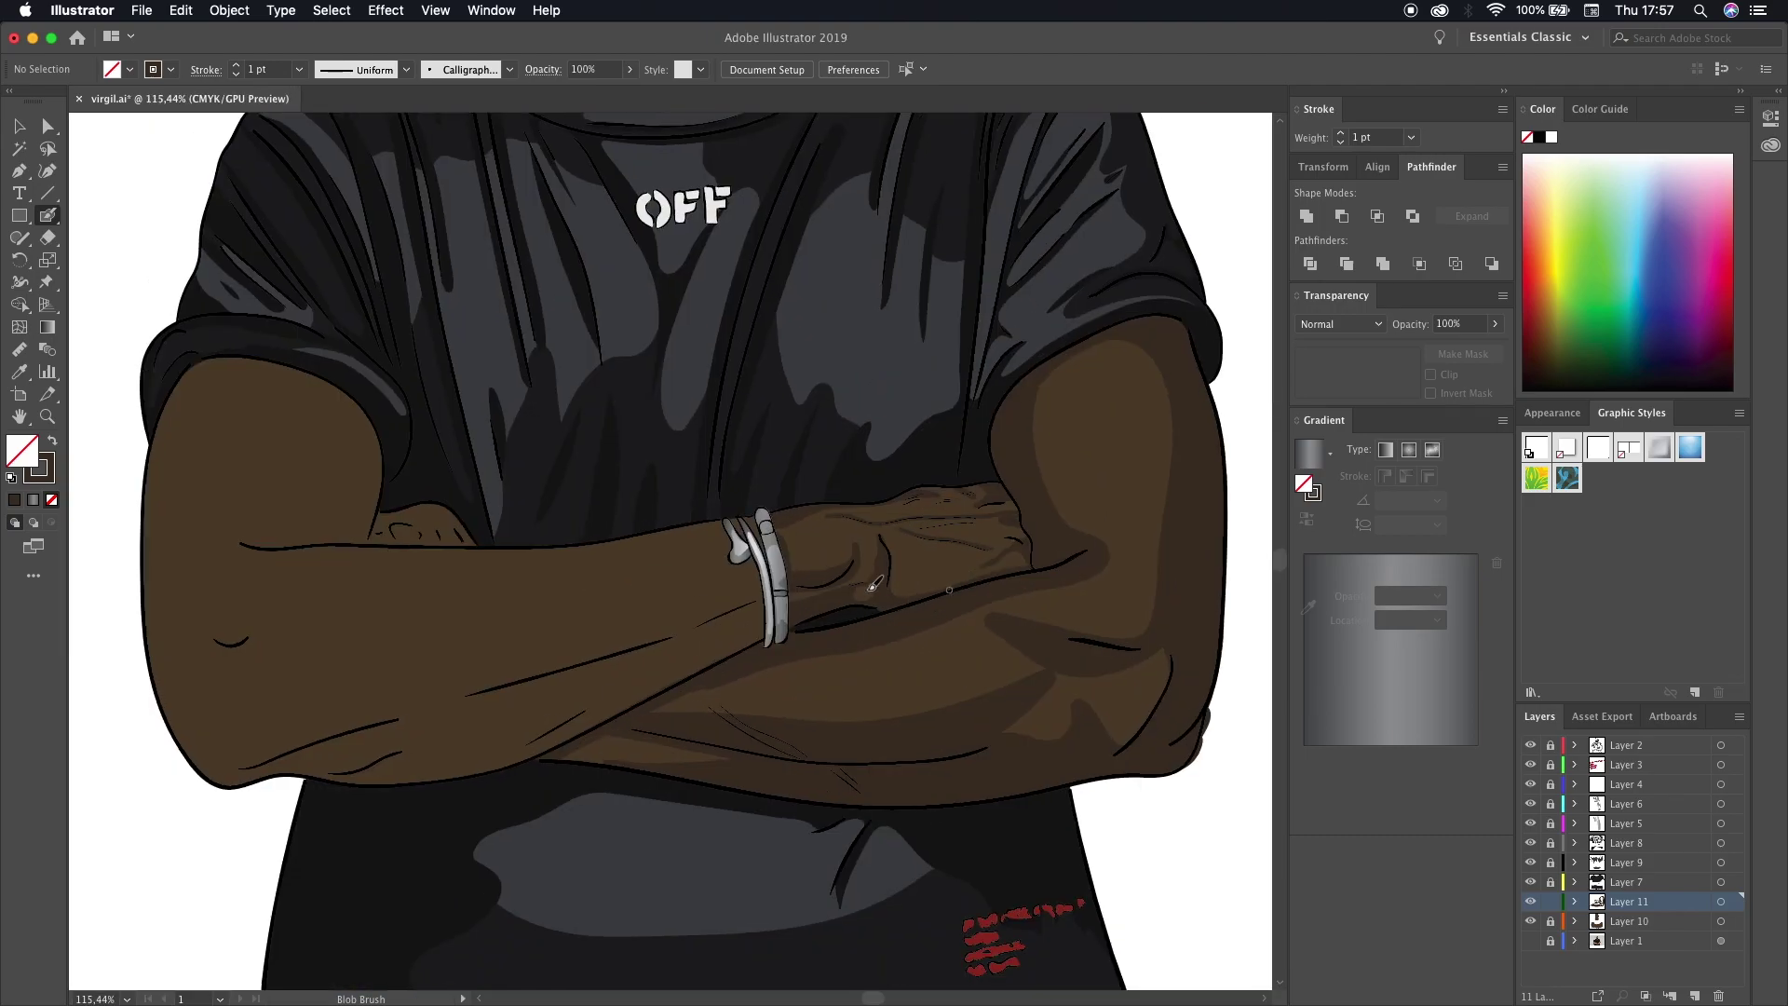
scroll(1017, 499, up, 4)
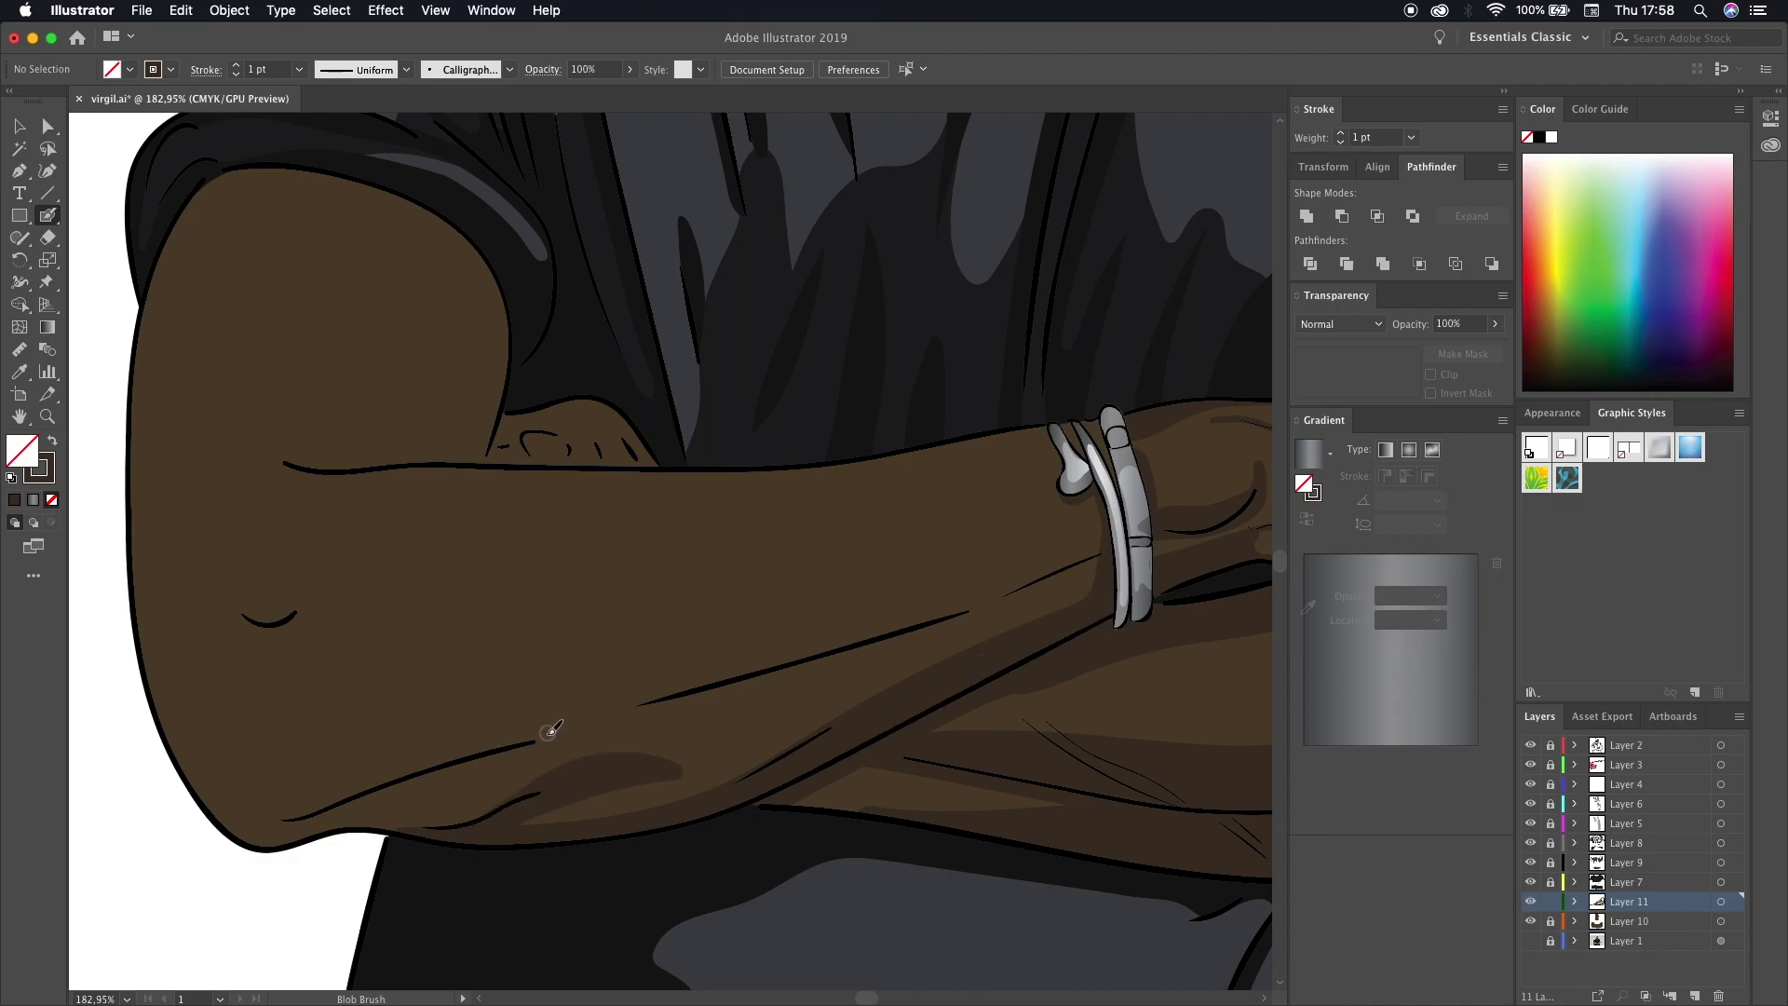
drag(1115, 518, 385, 758)
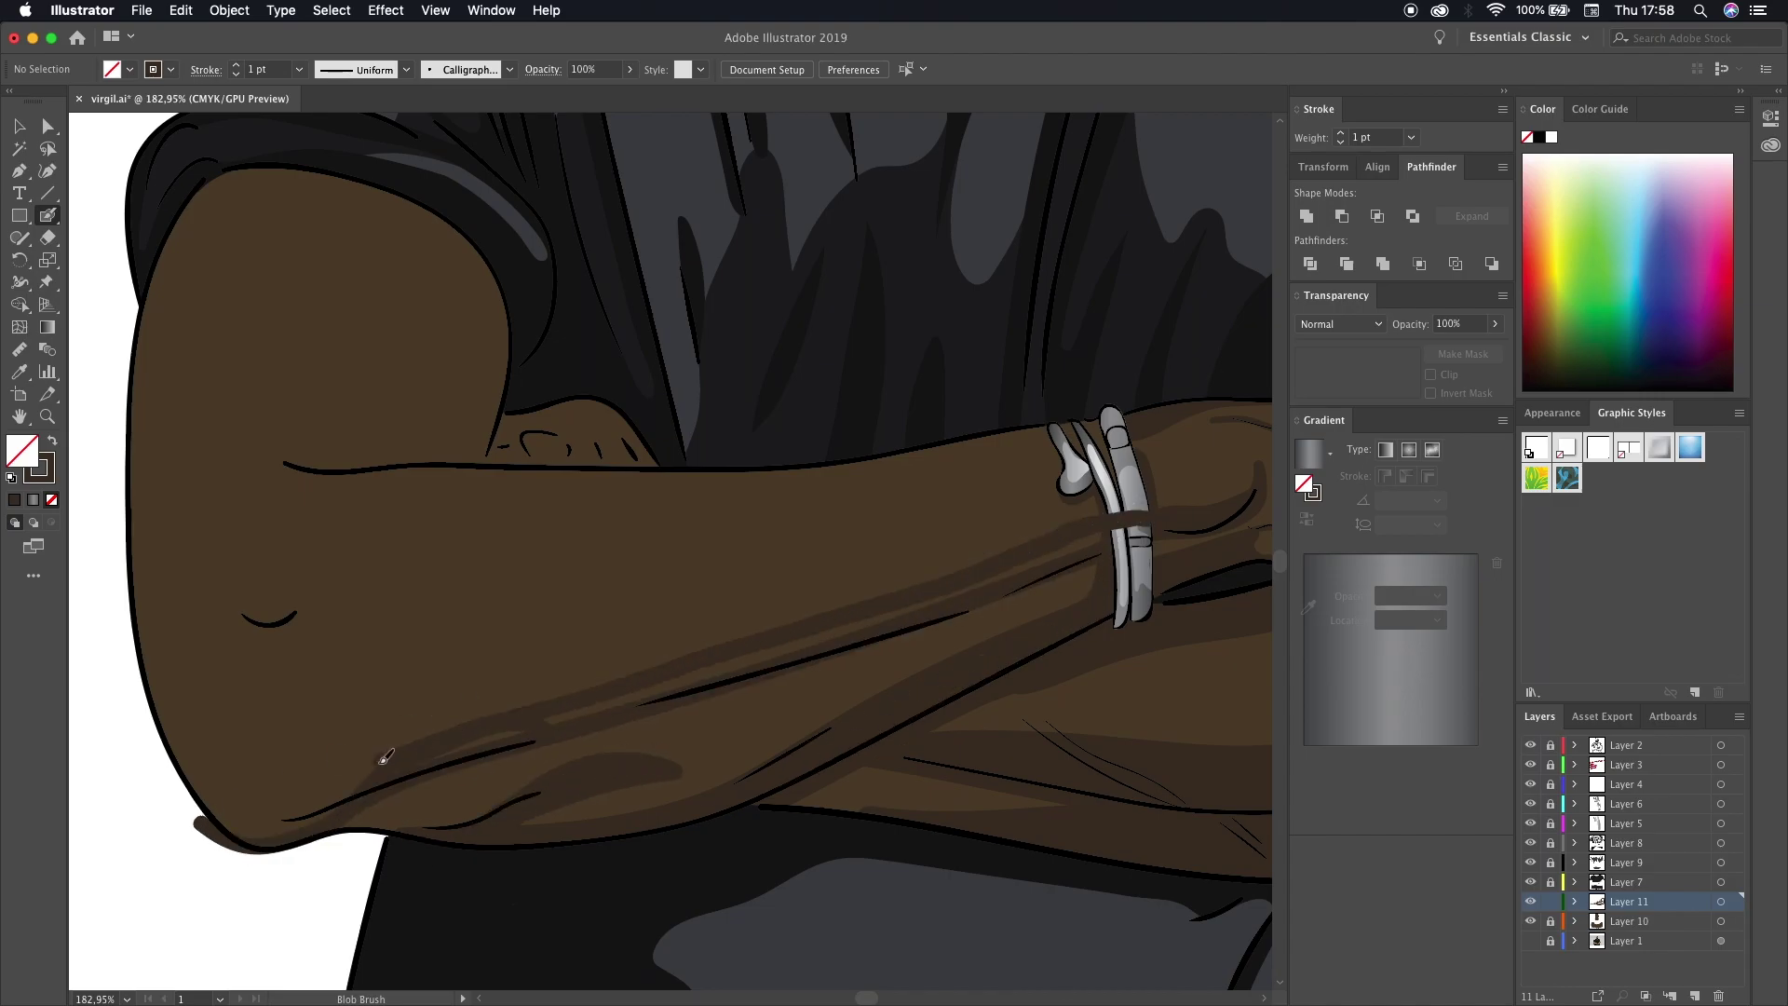
drag(401, 570, 233, 614)
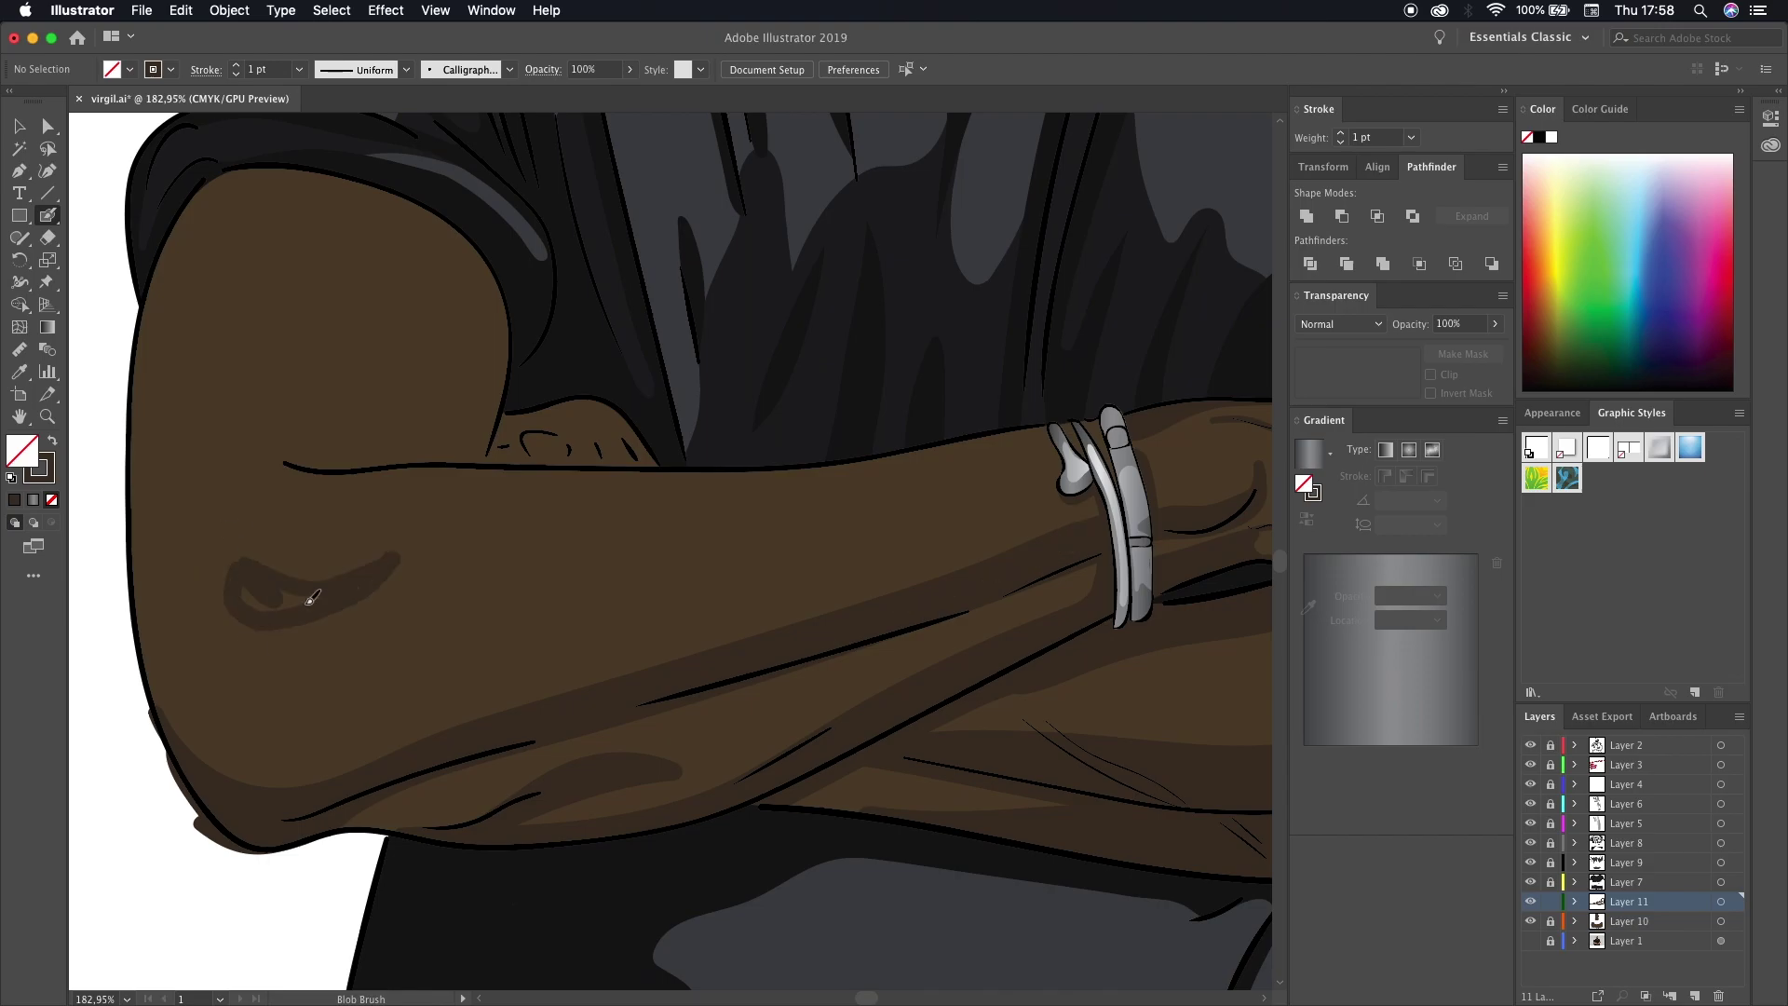
- Shade the left upper arm's edge from the shoulder down to the elbow crease
scroll(325, 788, up, 3)
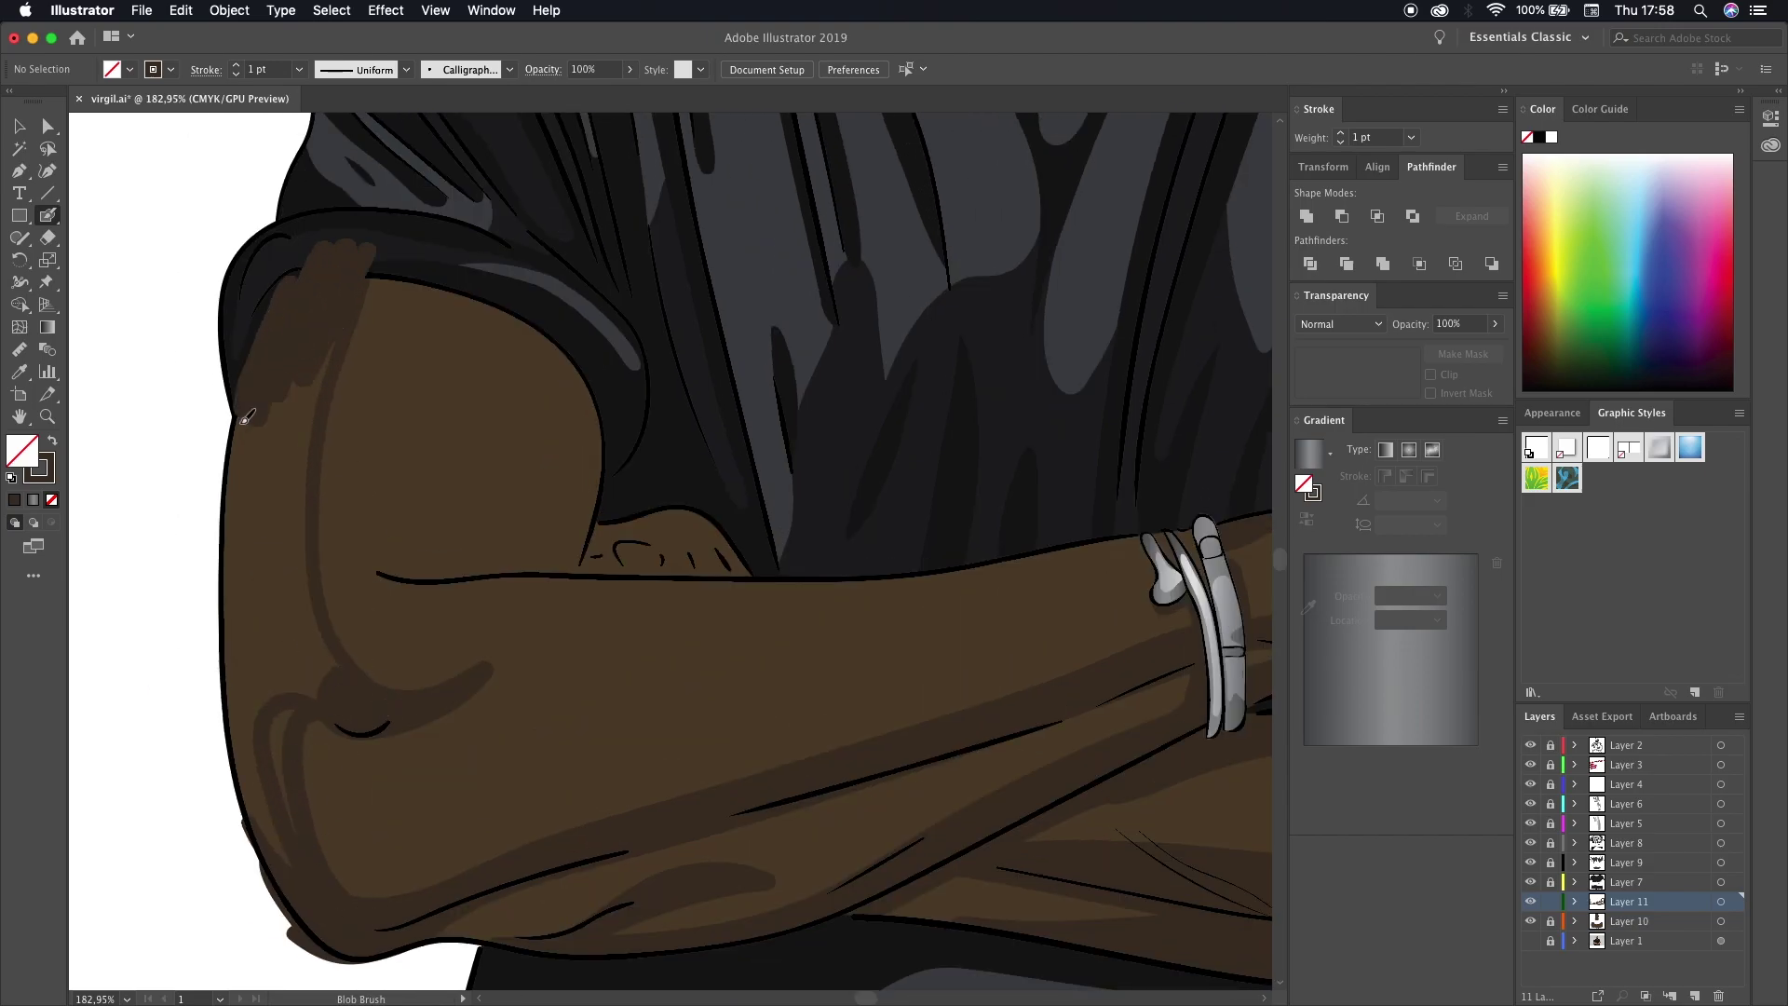
drag(363, 279, 270, 838)
drag(325, 344, 307, 670)
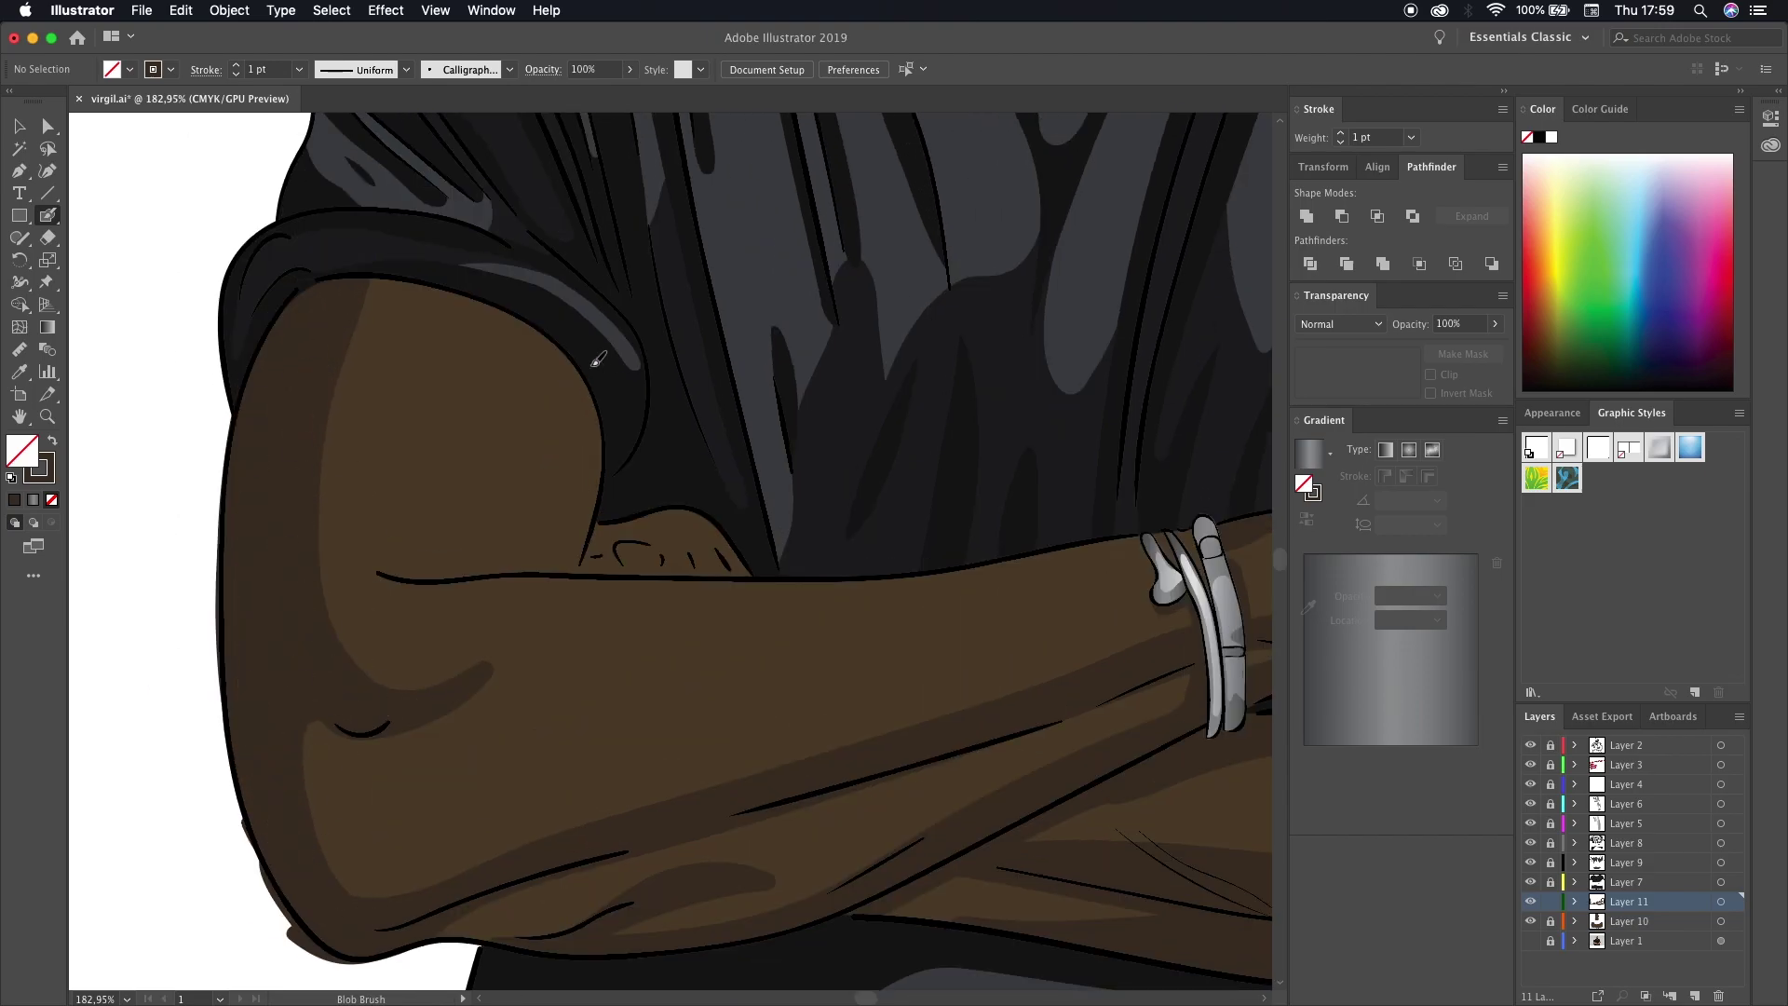
drag(591, 363, 367, 559)
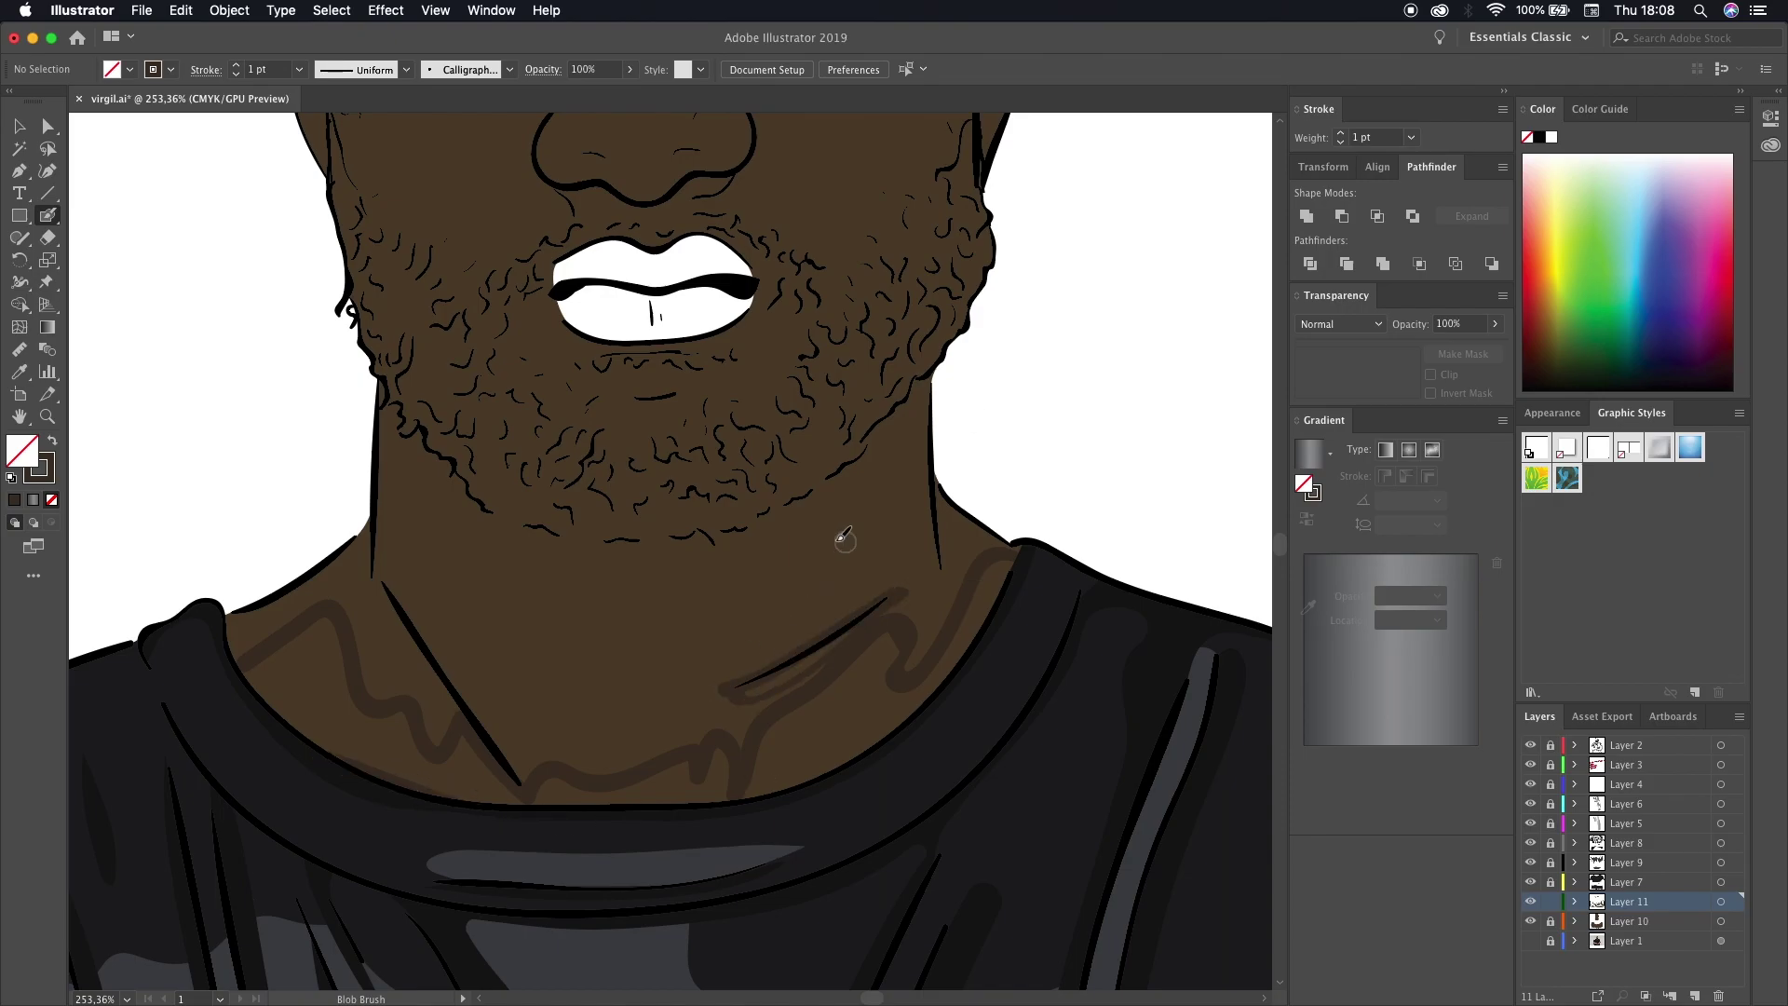
- Loop a dark brown stroke across the neck, then shade beneath the lower lip, lower chin and right cheek
drag(447, 564, 620, 699)
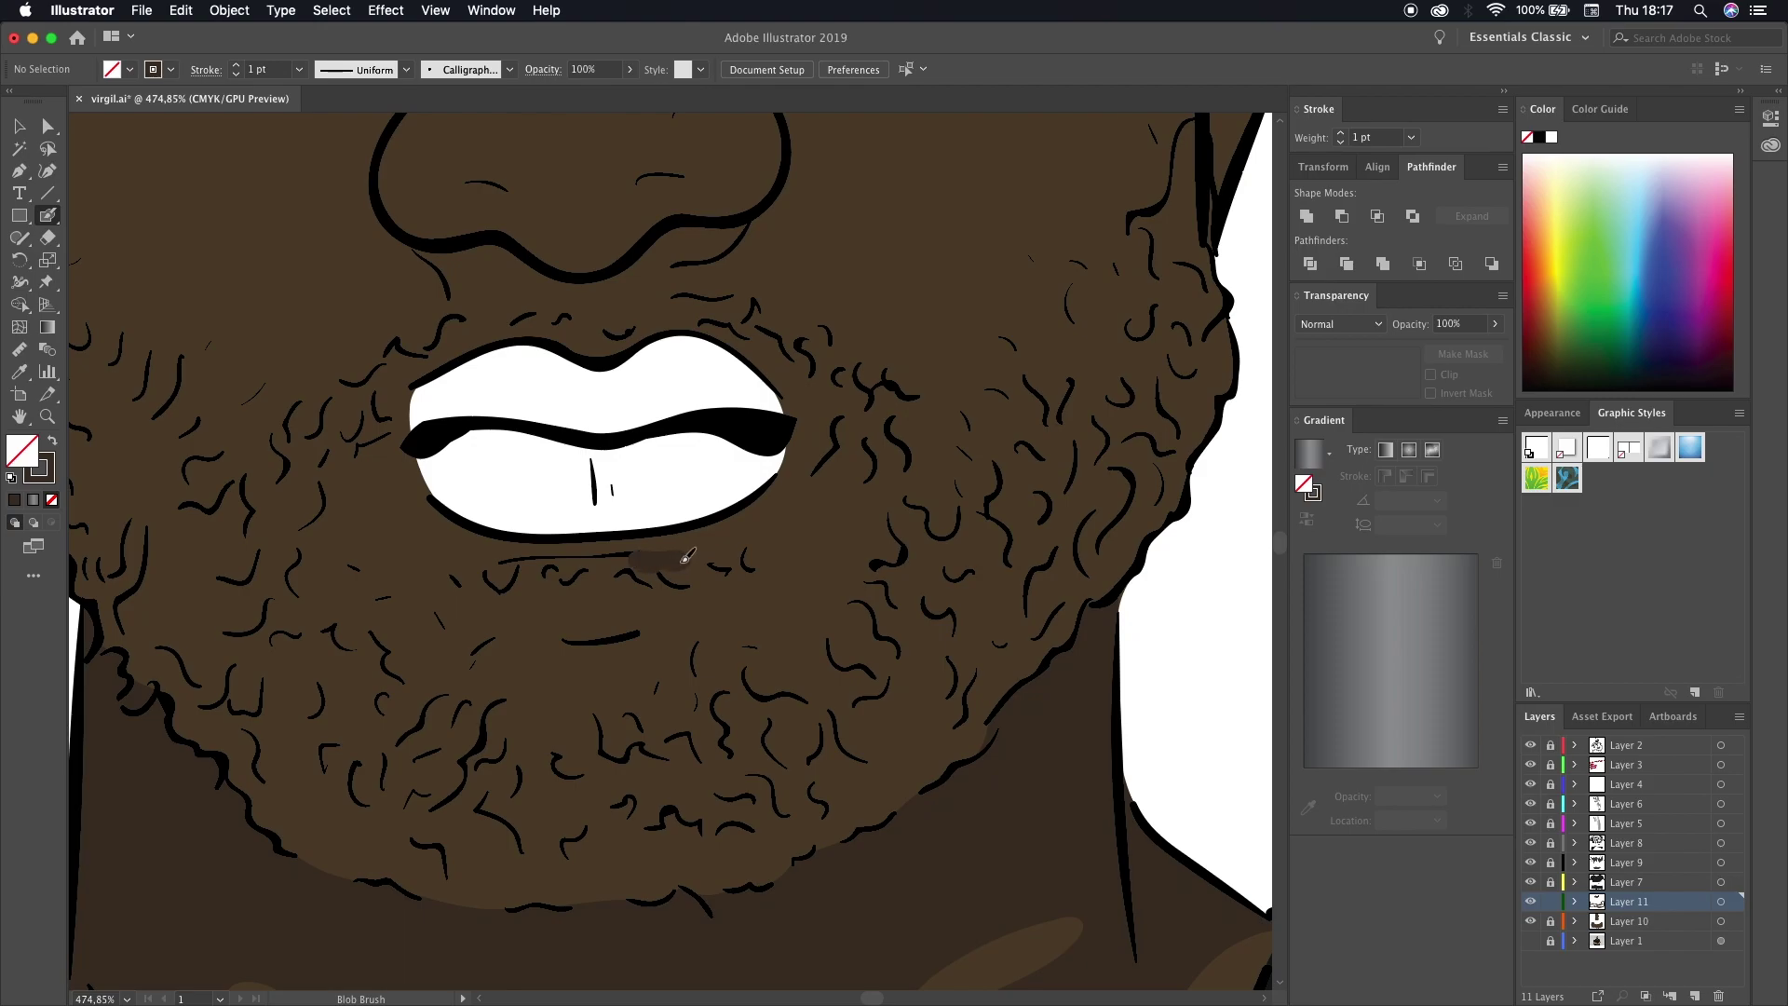
drag(687, 556, 548, 572)
drag(484, 721, 680, 713)
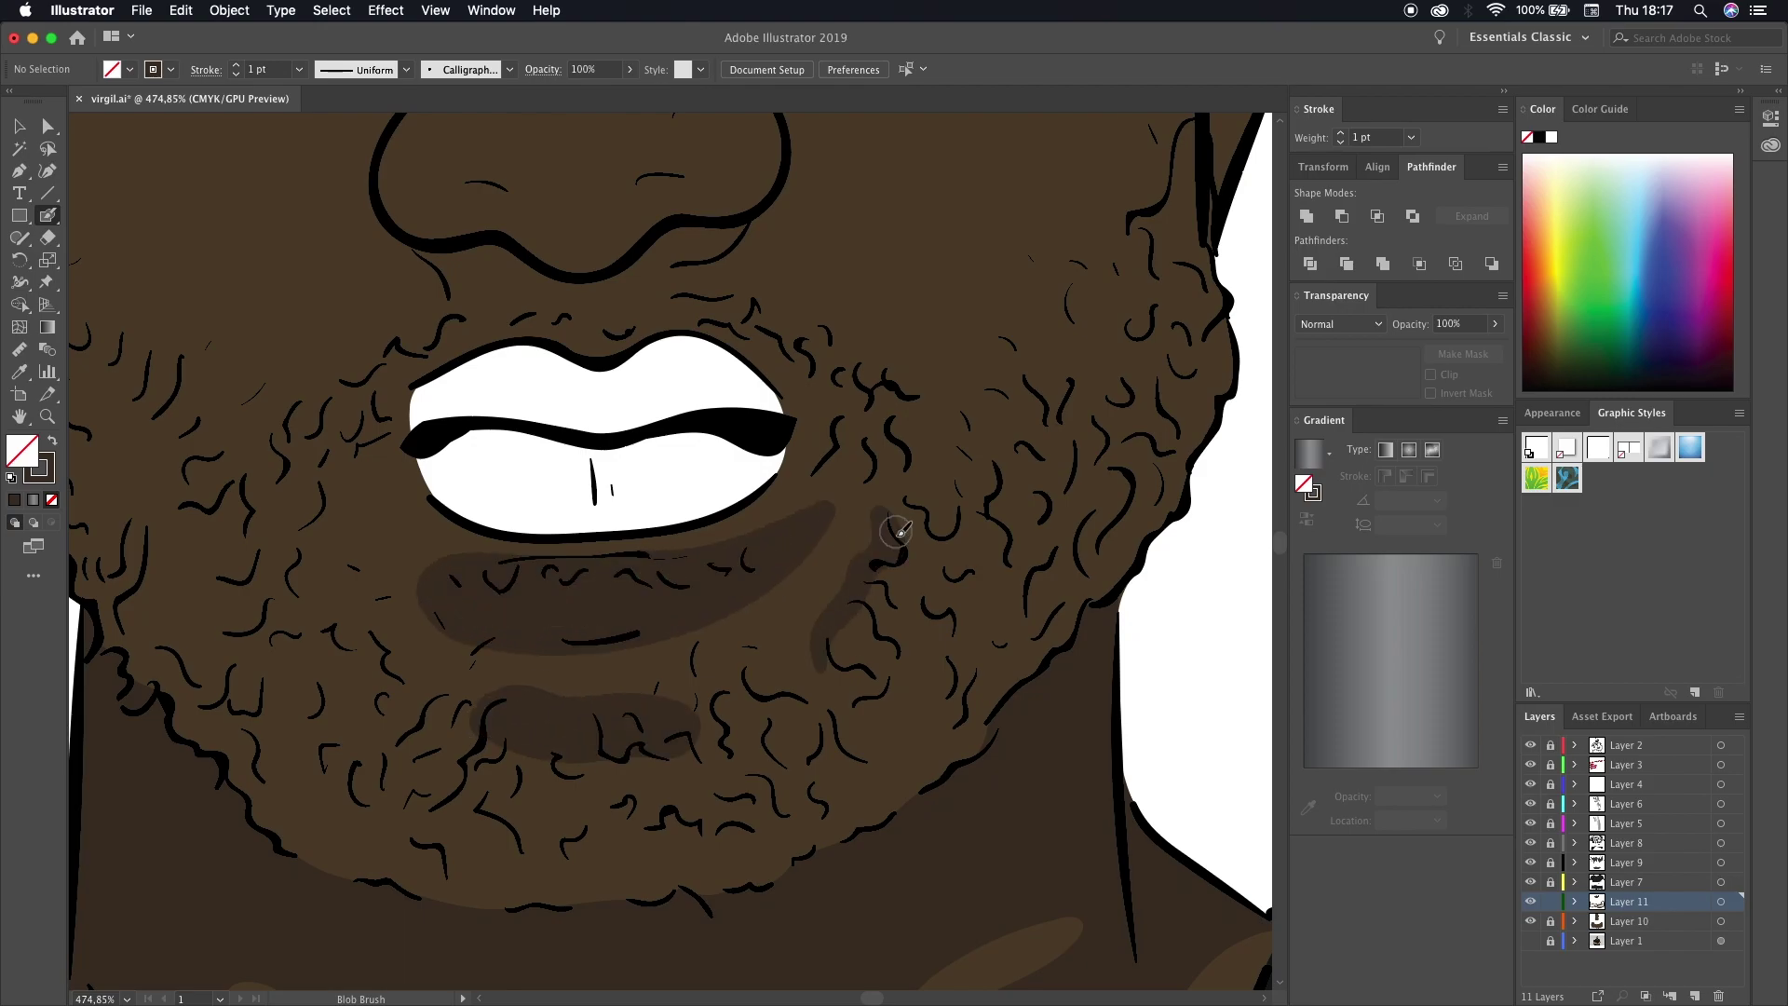
scroll(900, 531, down, 3)
scroll(897, 629, up, 3)
drag(936, 564, 1064, 356)
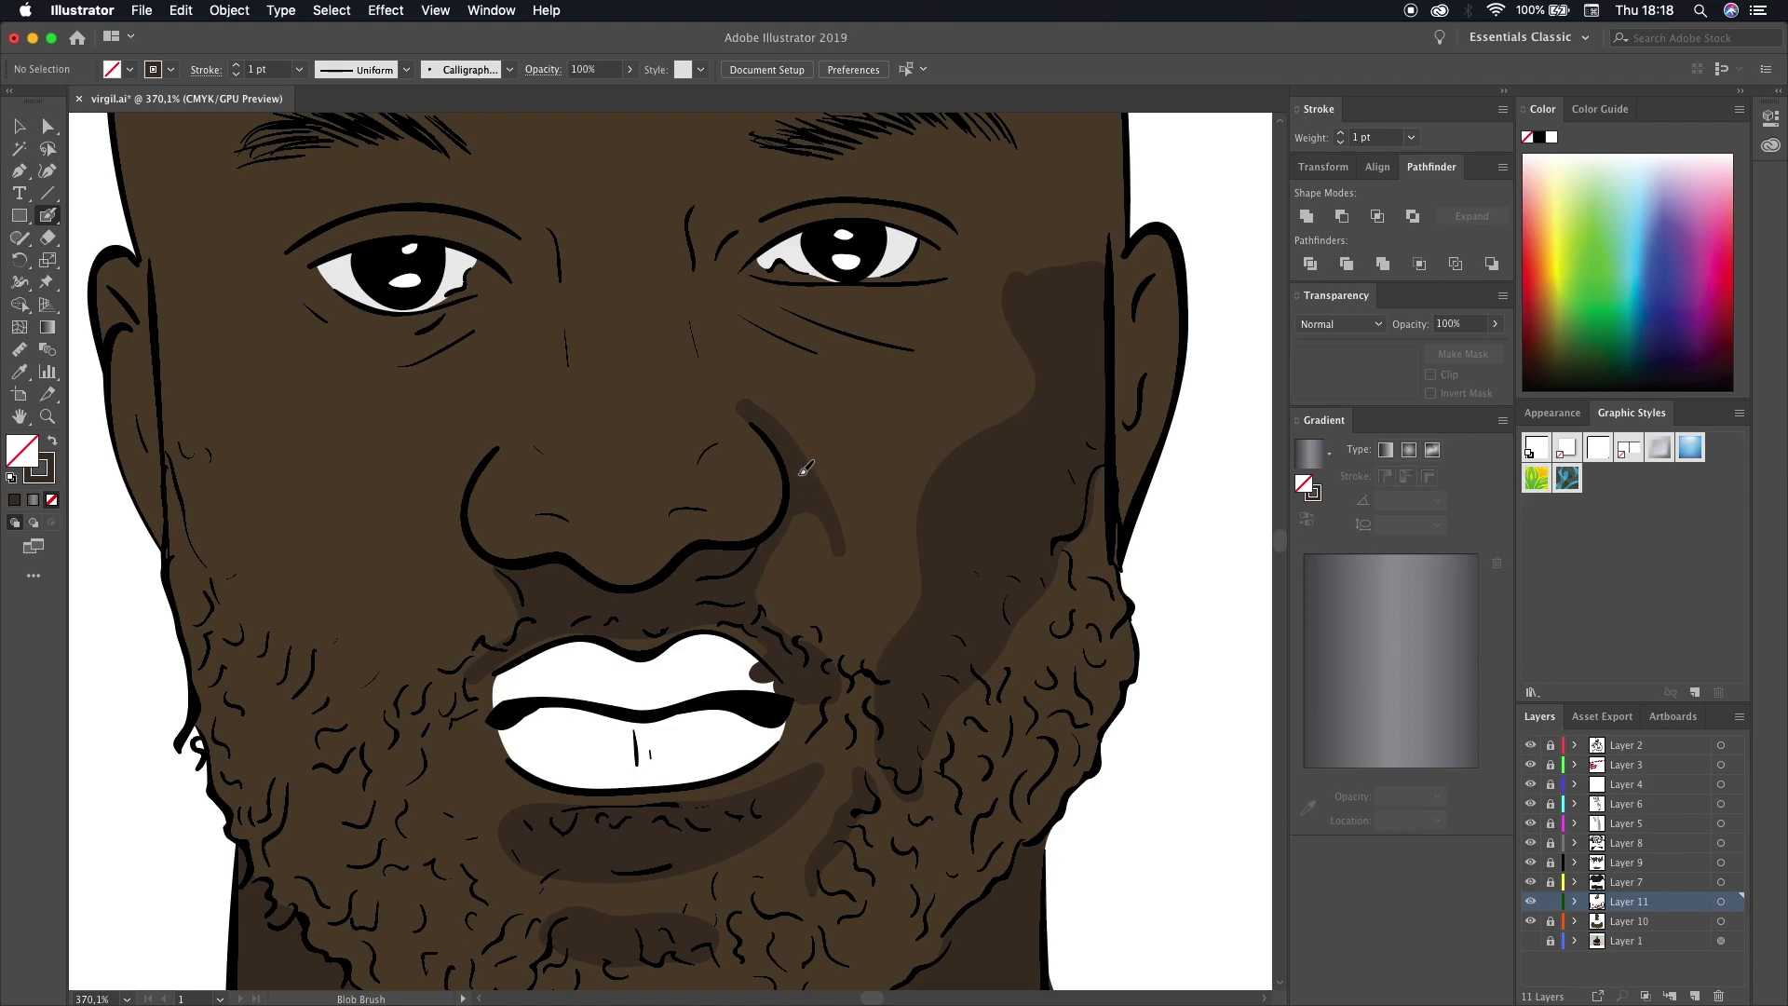
- Add a short shadow beside the nose and darken the left cheek toward the ear
scroll(689, 445, left, 5)
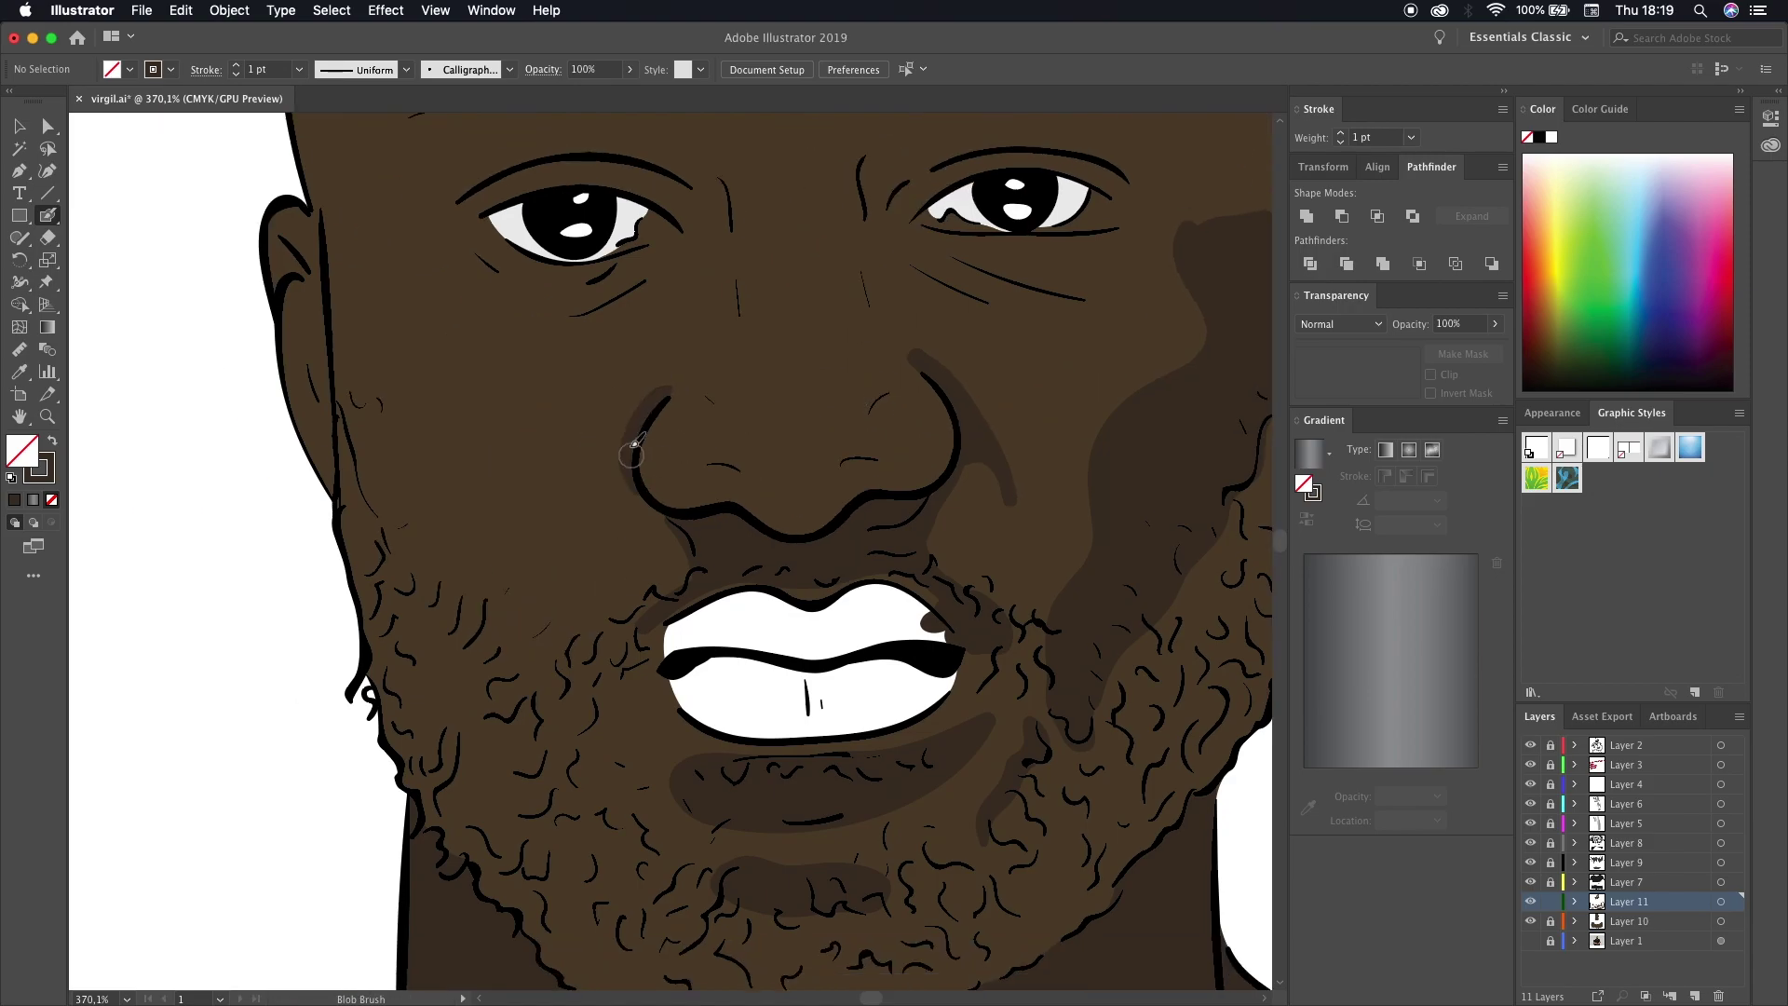
scroll(633, 444, down, 3)
alt+scroll(487, 328, down, 2)
scroll(499, 512, up, 5)
drag(647, 852, 623, 765)
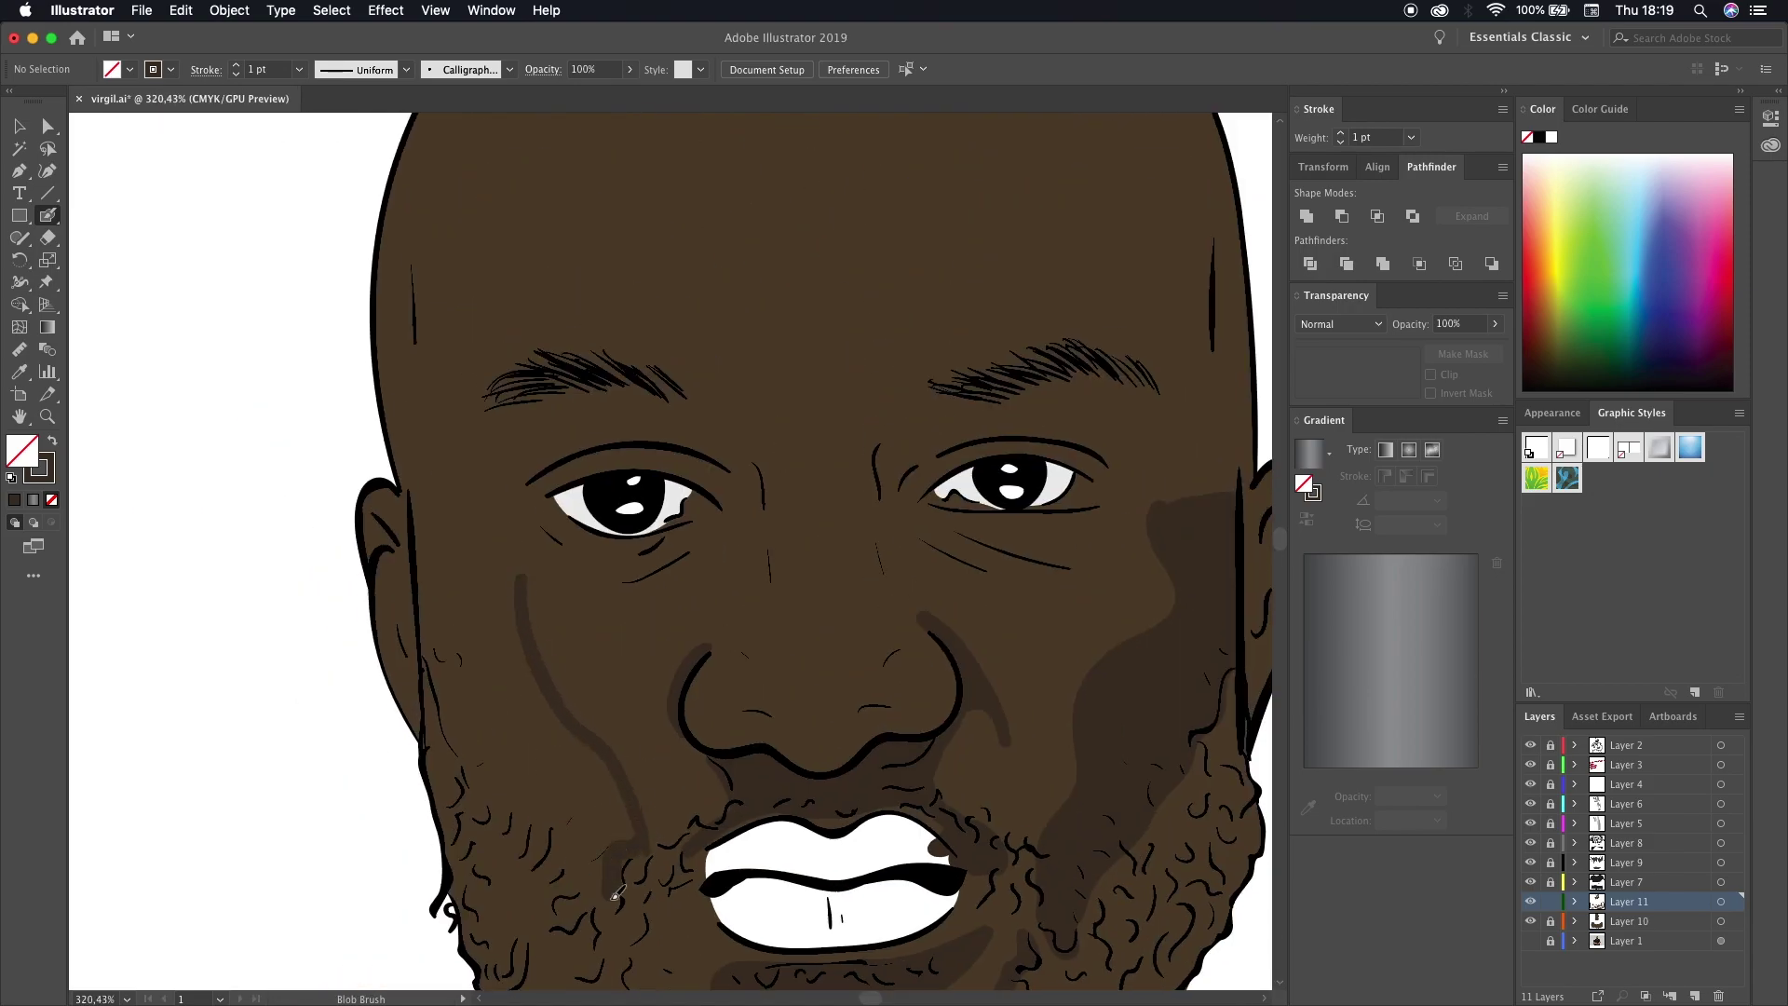
drag(493, 791, 456, 587)
drag(559, 838, 507, 568)
- Paint shadows under the nose, beneath the left eye and around it
alt+scroll(586, 838, up, 4)
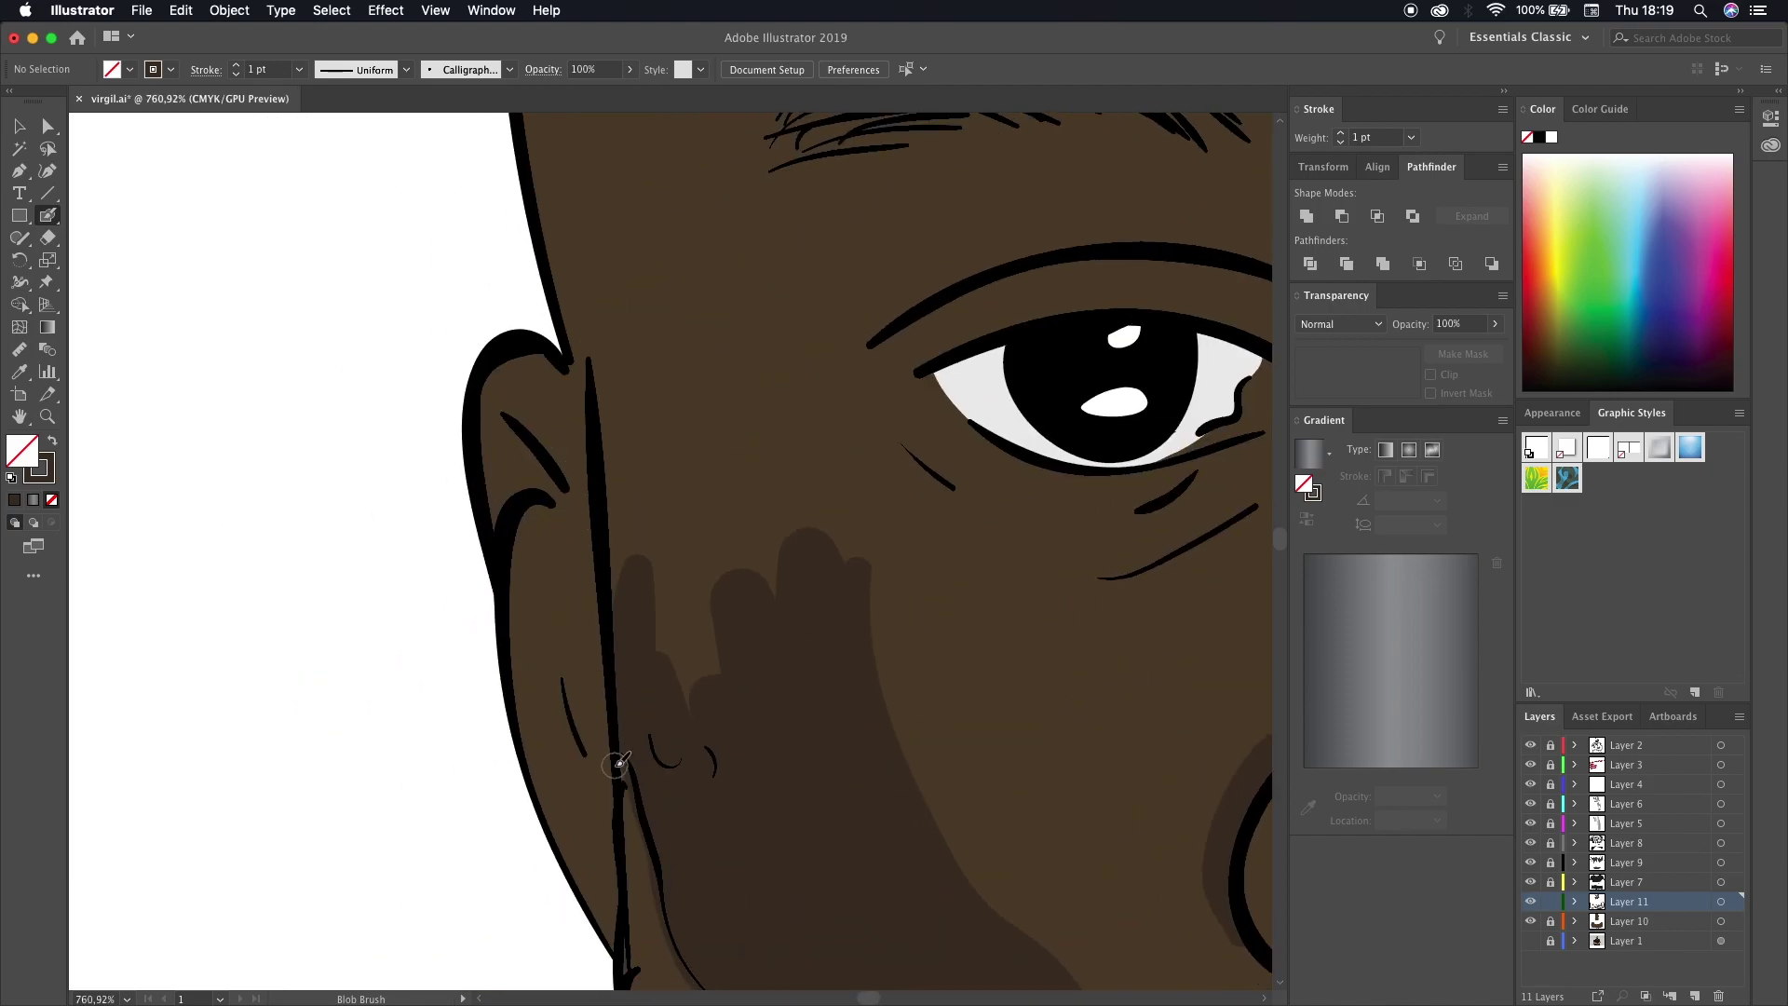
alt+scroll(590, 389, down, 3)
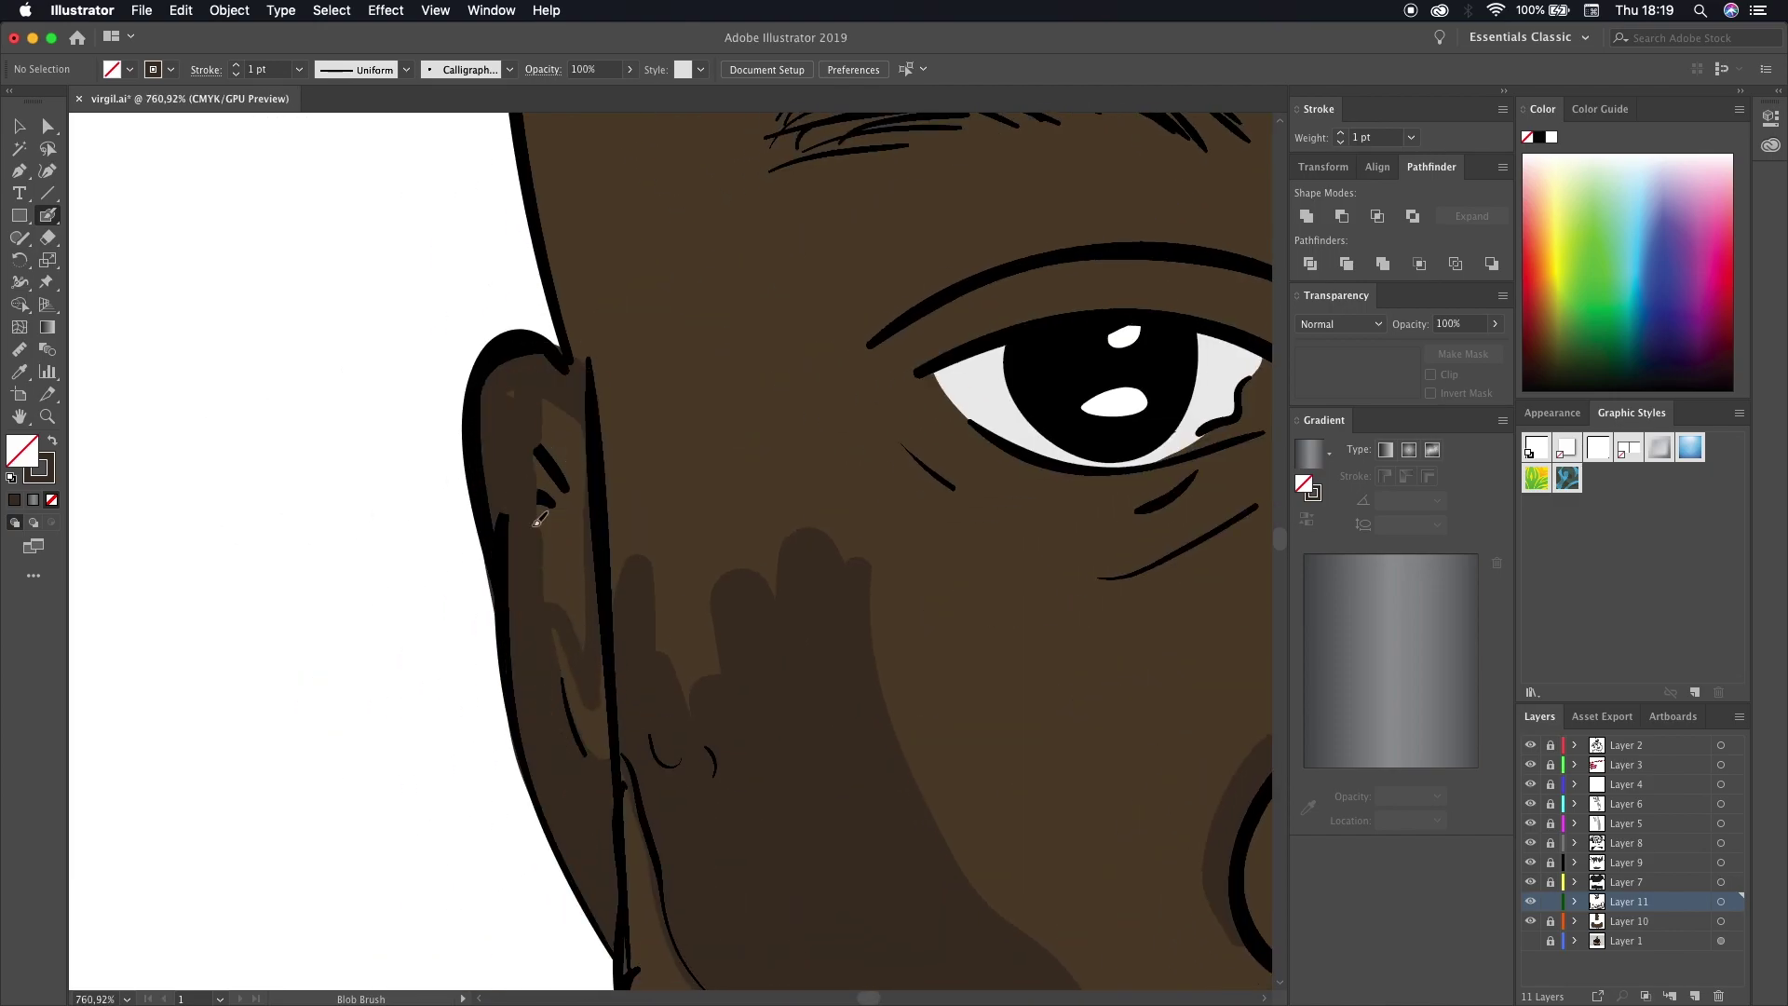
alt+scroll(532, 502, down, 3)
alt+scroll(531, 450, up, 3)
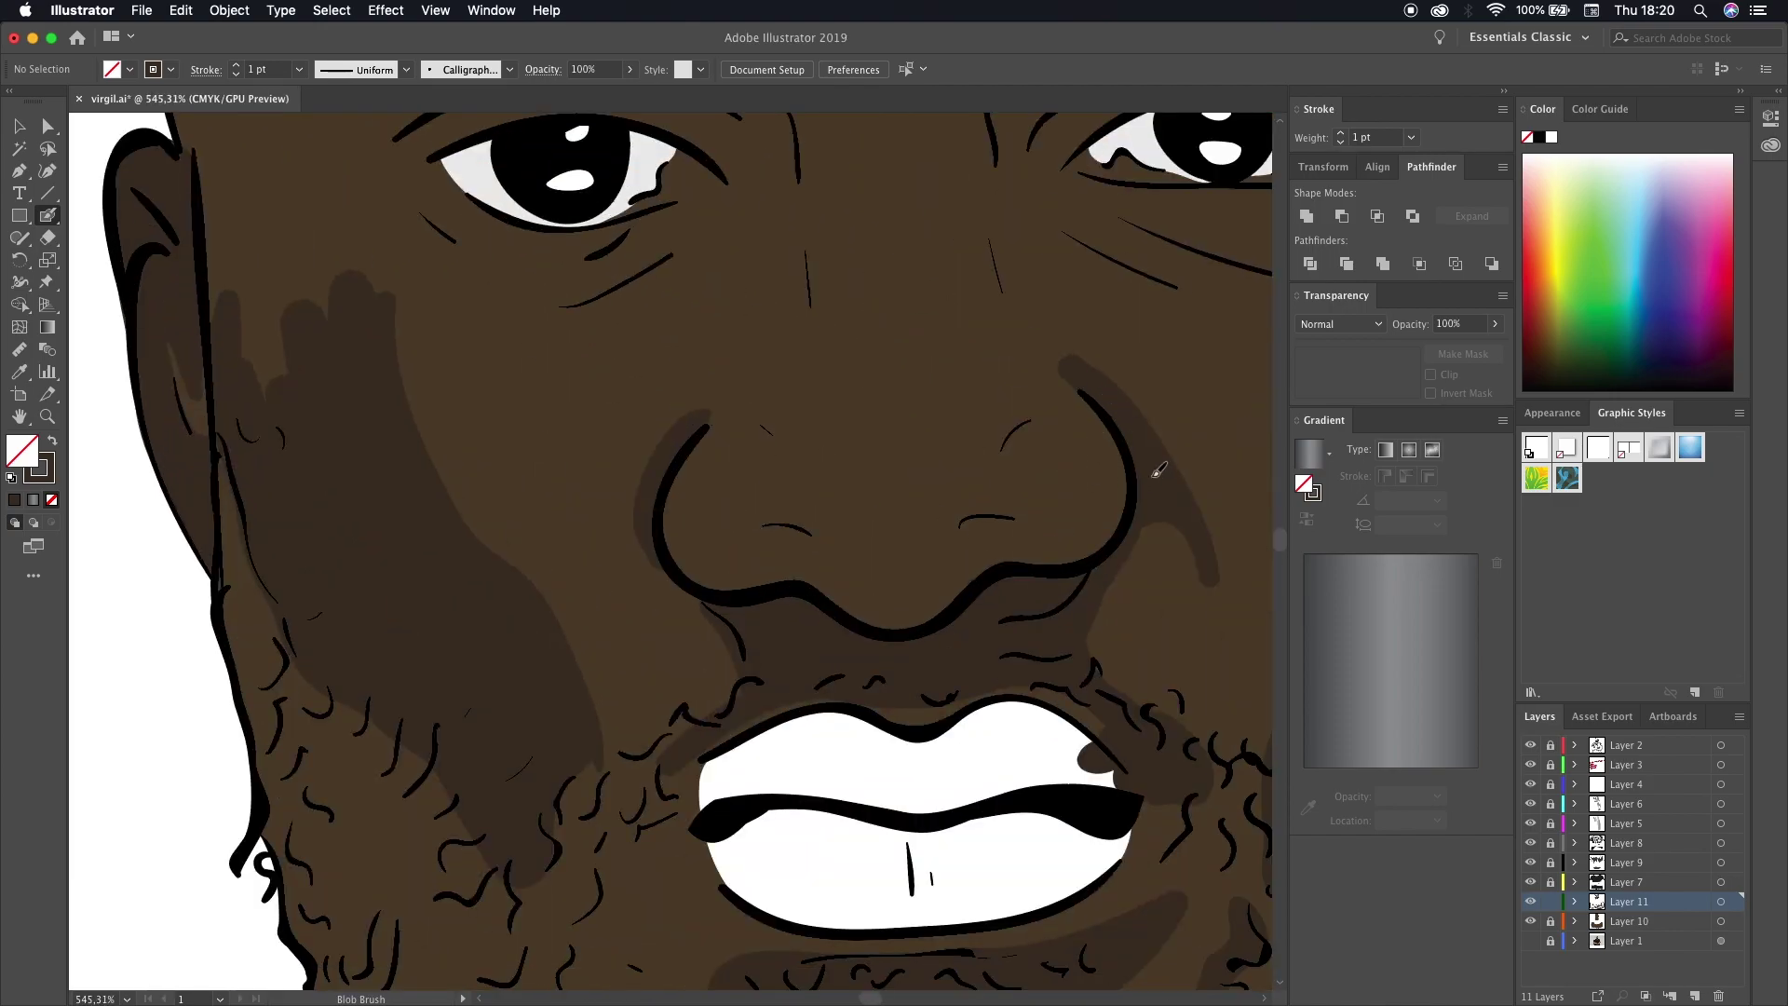
drag(1127, 494, 687, 524)
scroll(937, 571, up, 3)
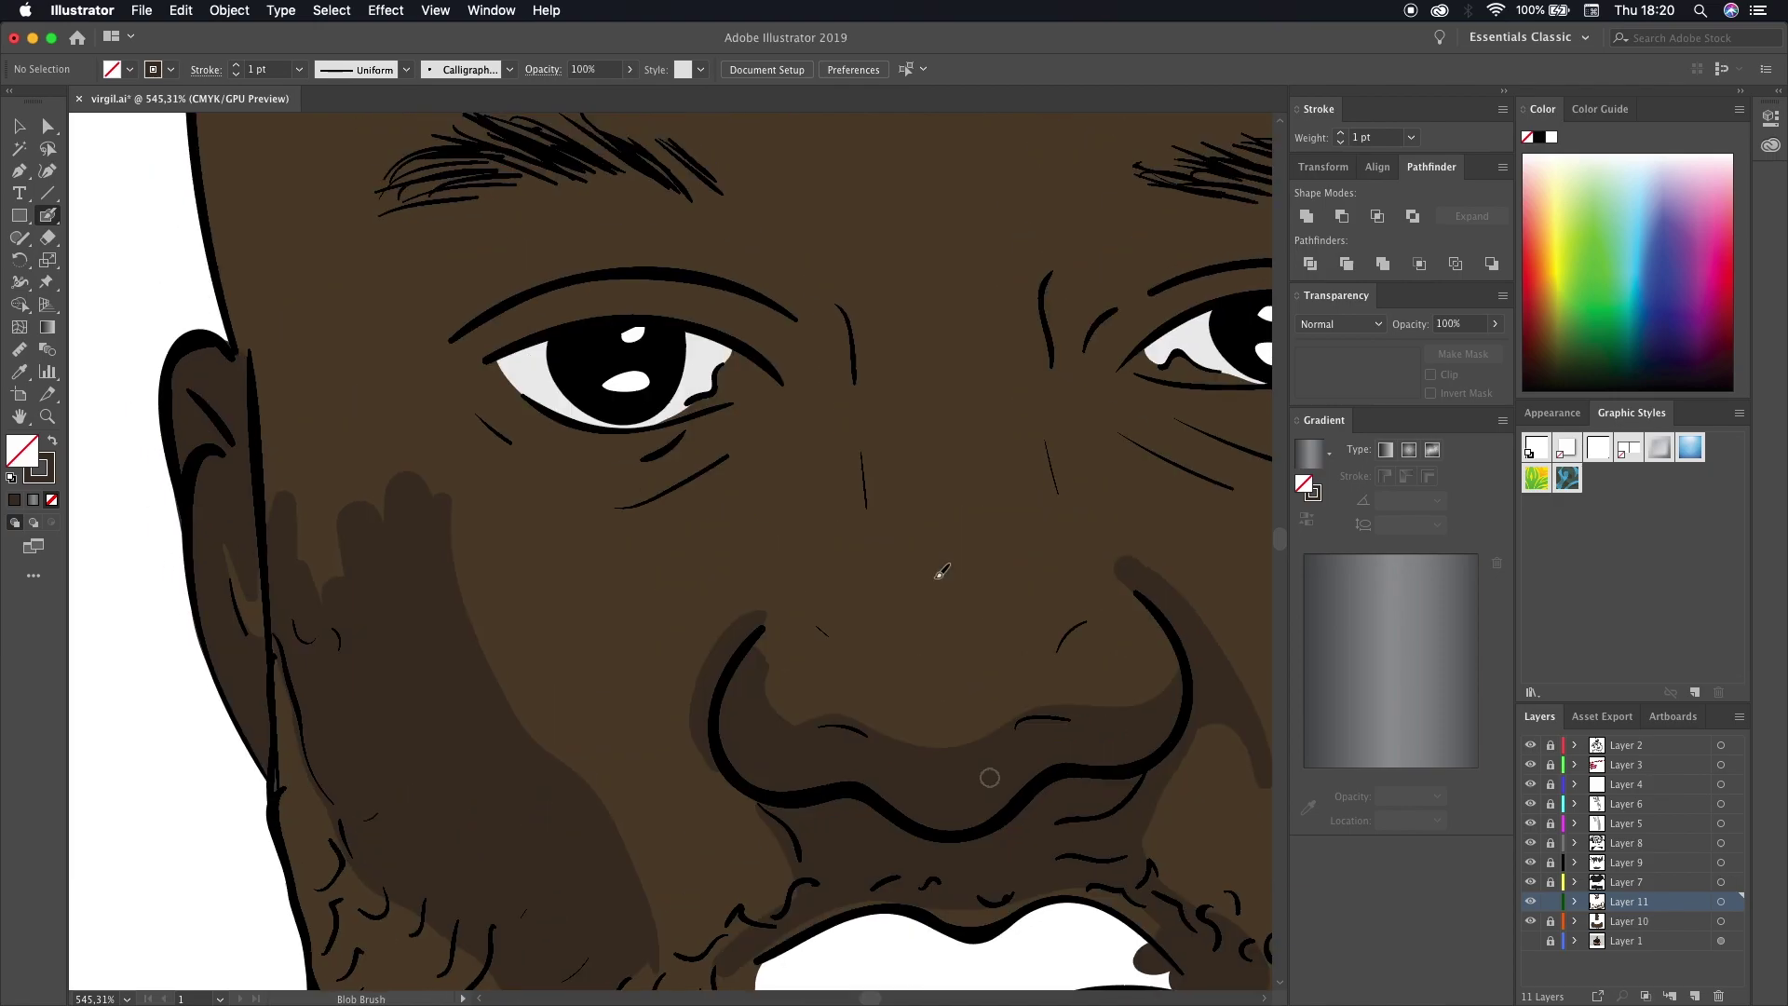
drag(457, 547, 556, 566)
alt+scroll(500, 410, down, 2)
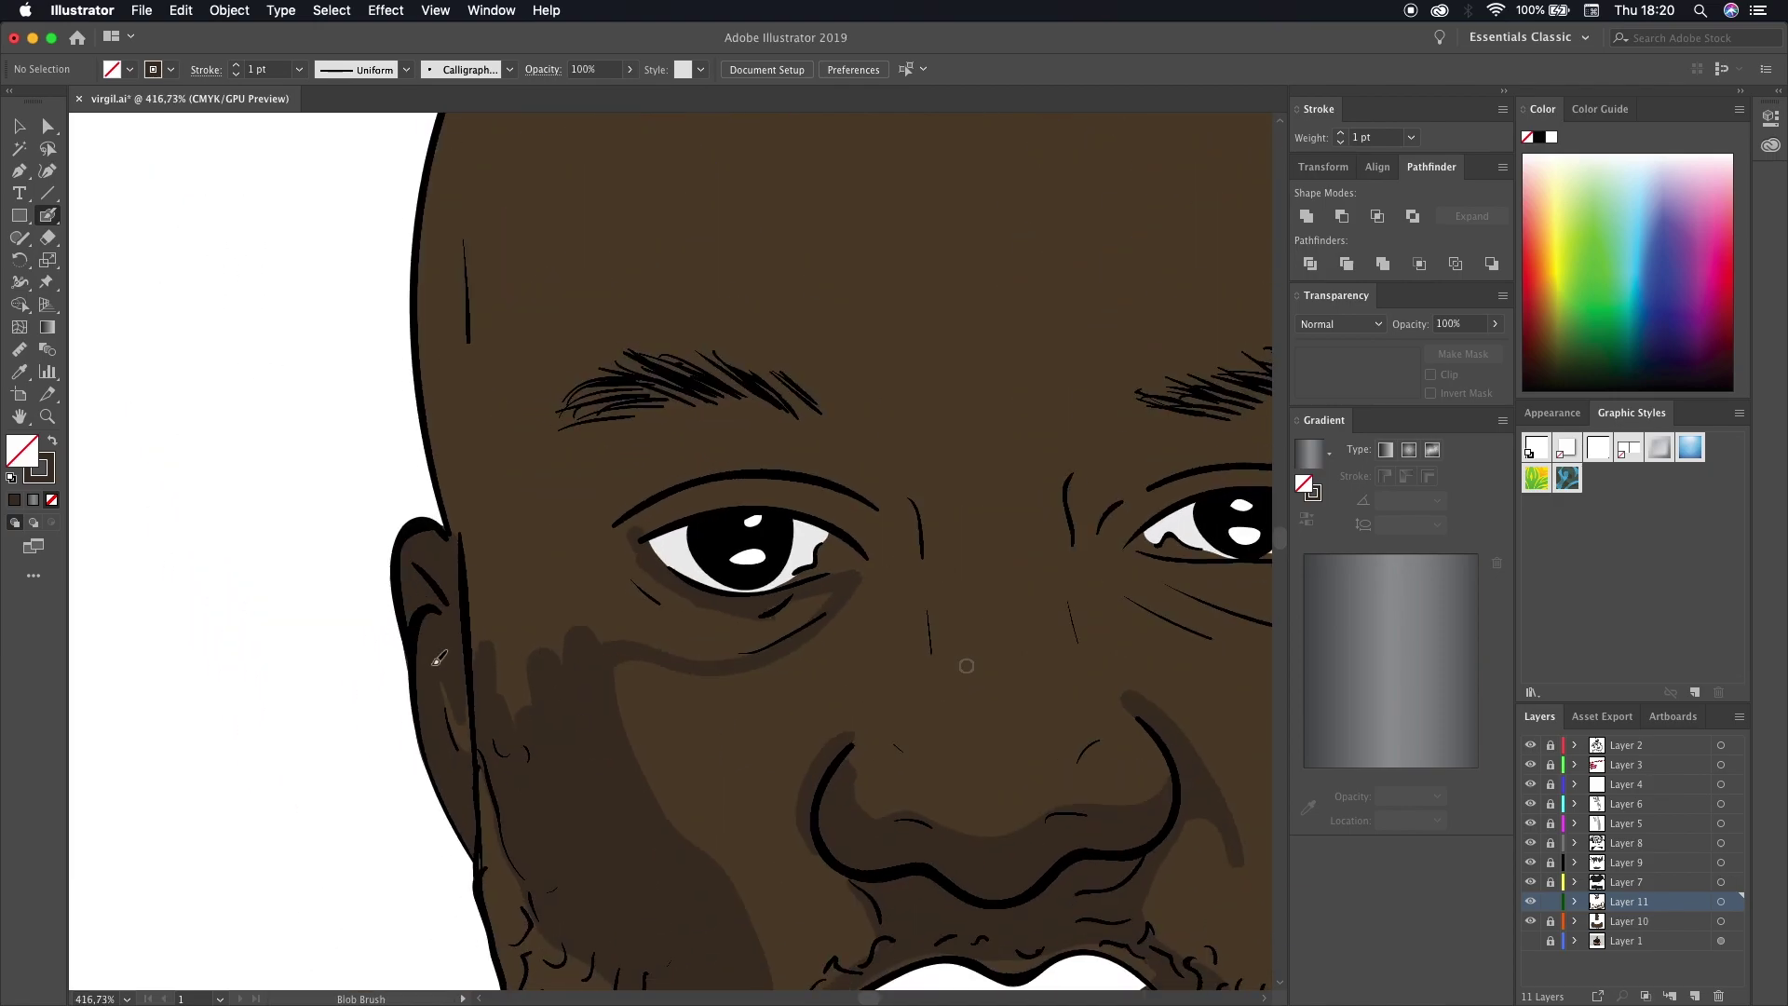
drag(429, 838, 587, 667)
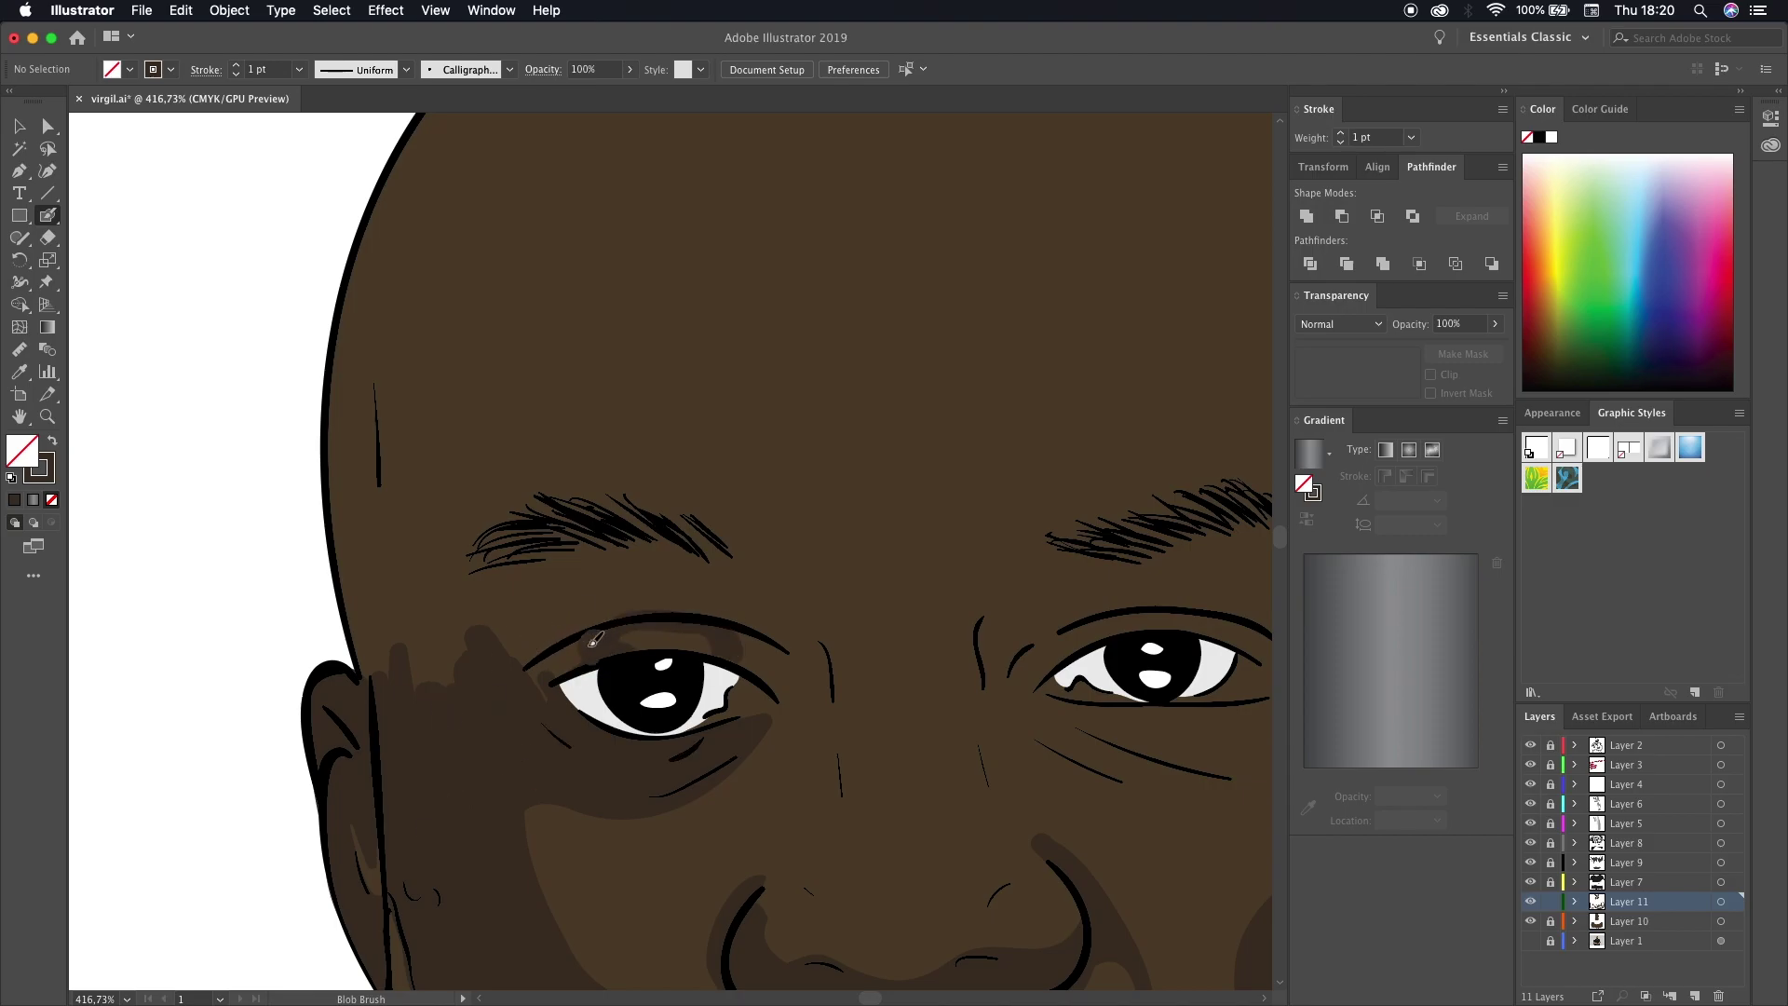
- Shade below the eye's outer corner and down the side of the nose
scroll(819, 690, down, 3)
drag(771, 587, 746, 667)
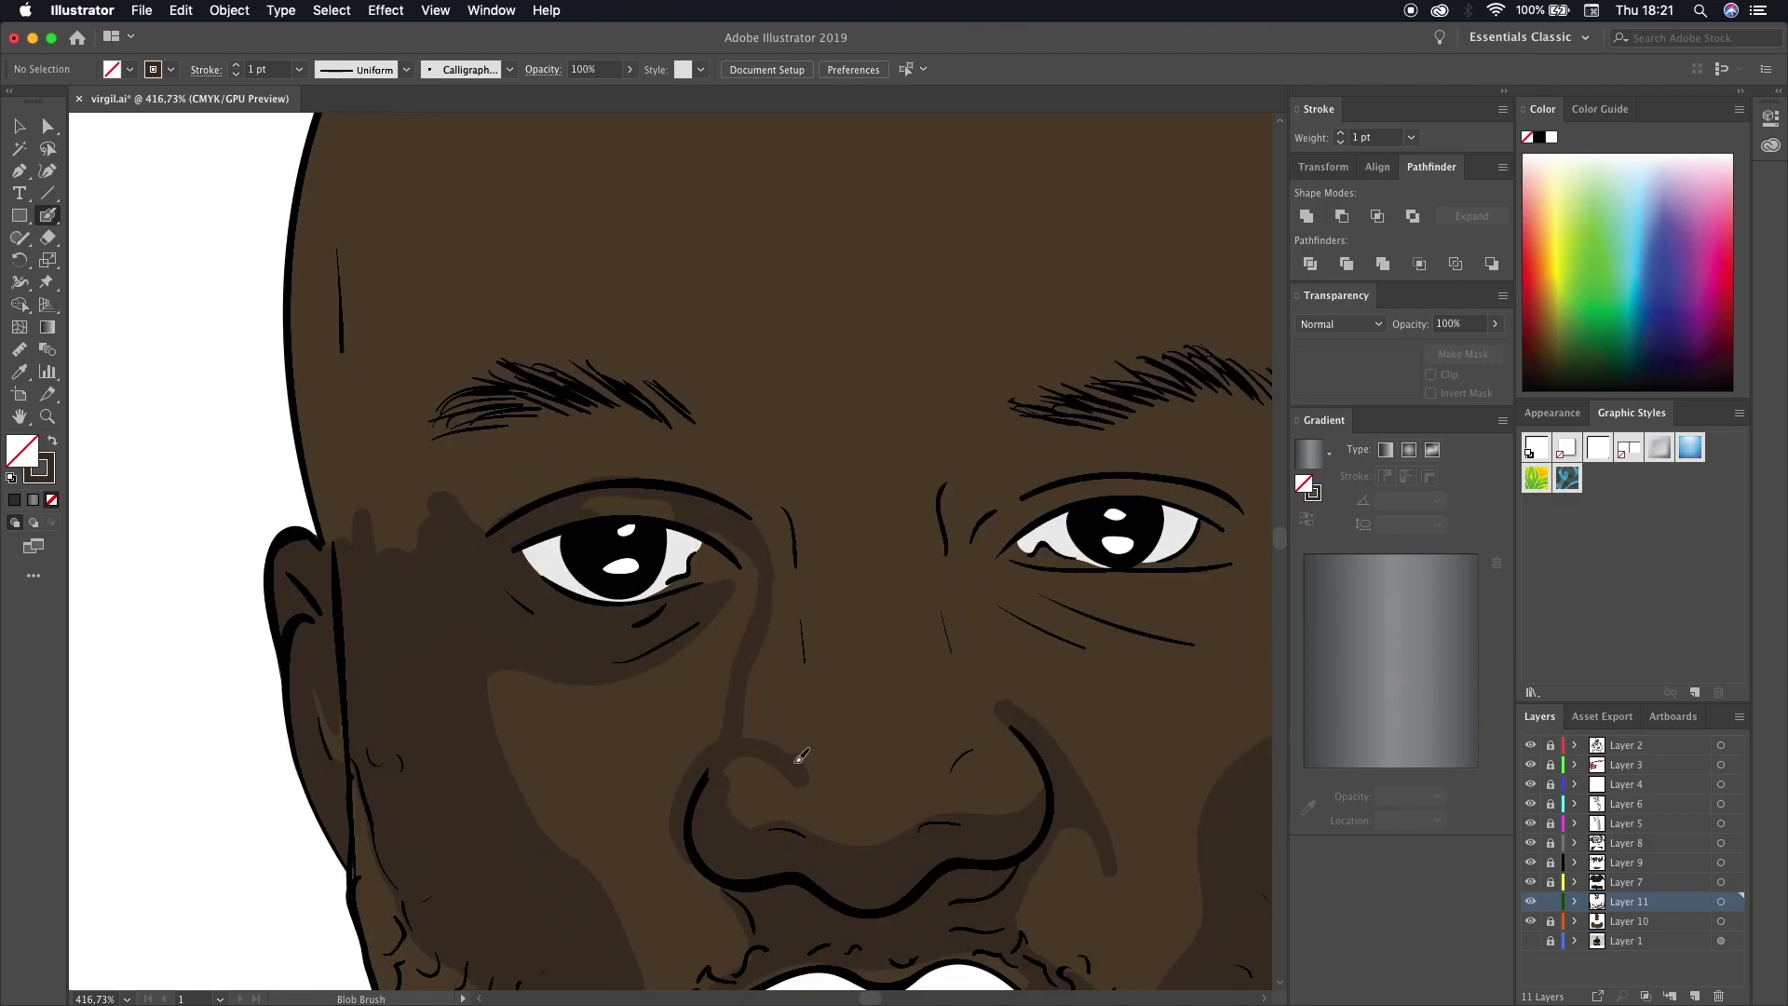
drag(714, 418, 766, 699)
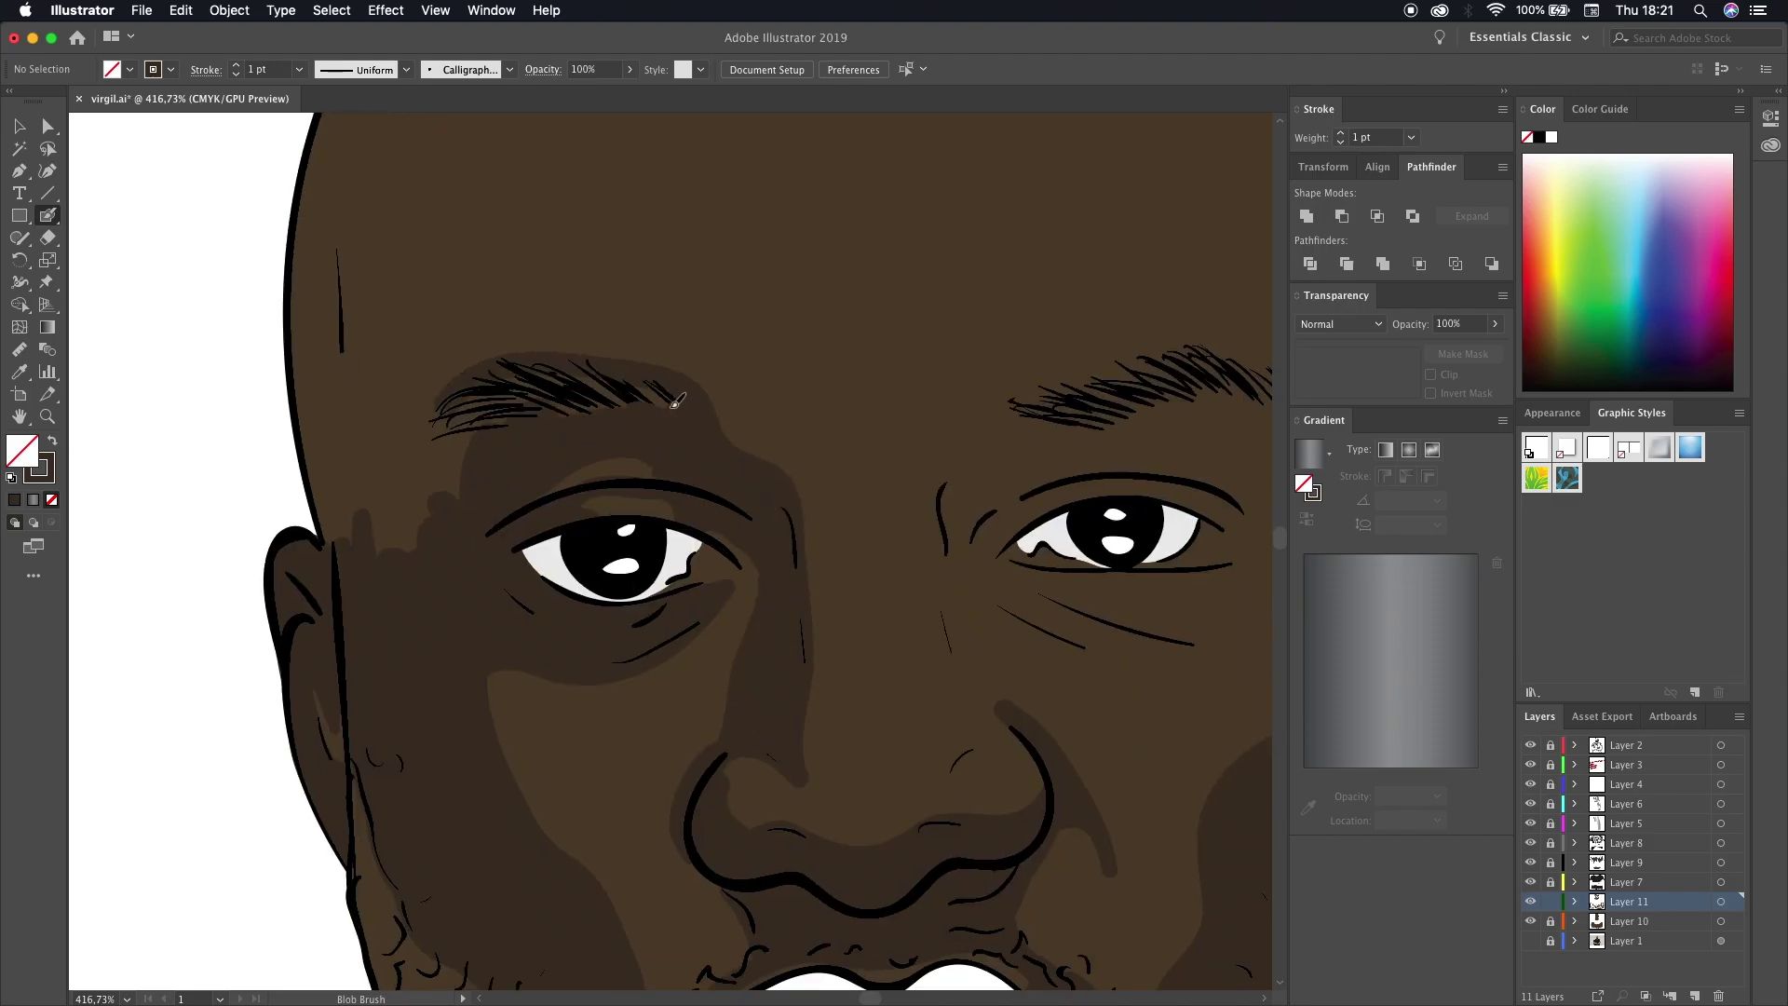
scroll(838, 466, down, 3)
scroll(1079, 525, right, 5)
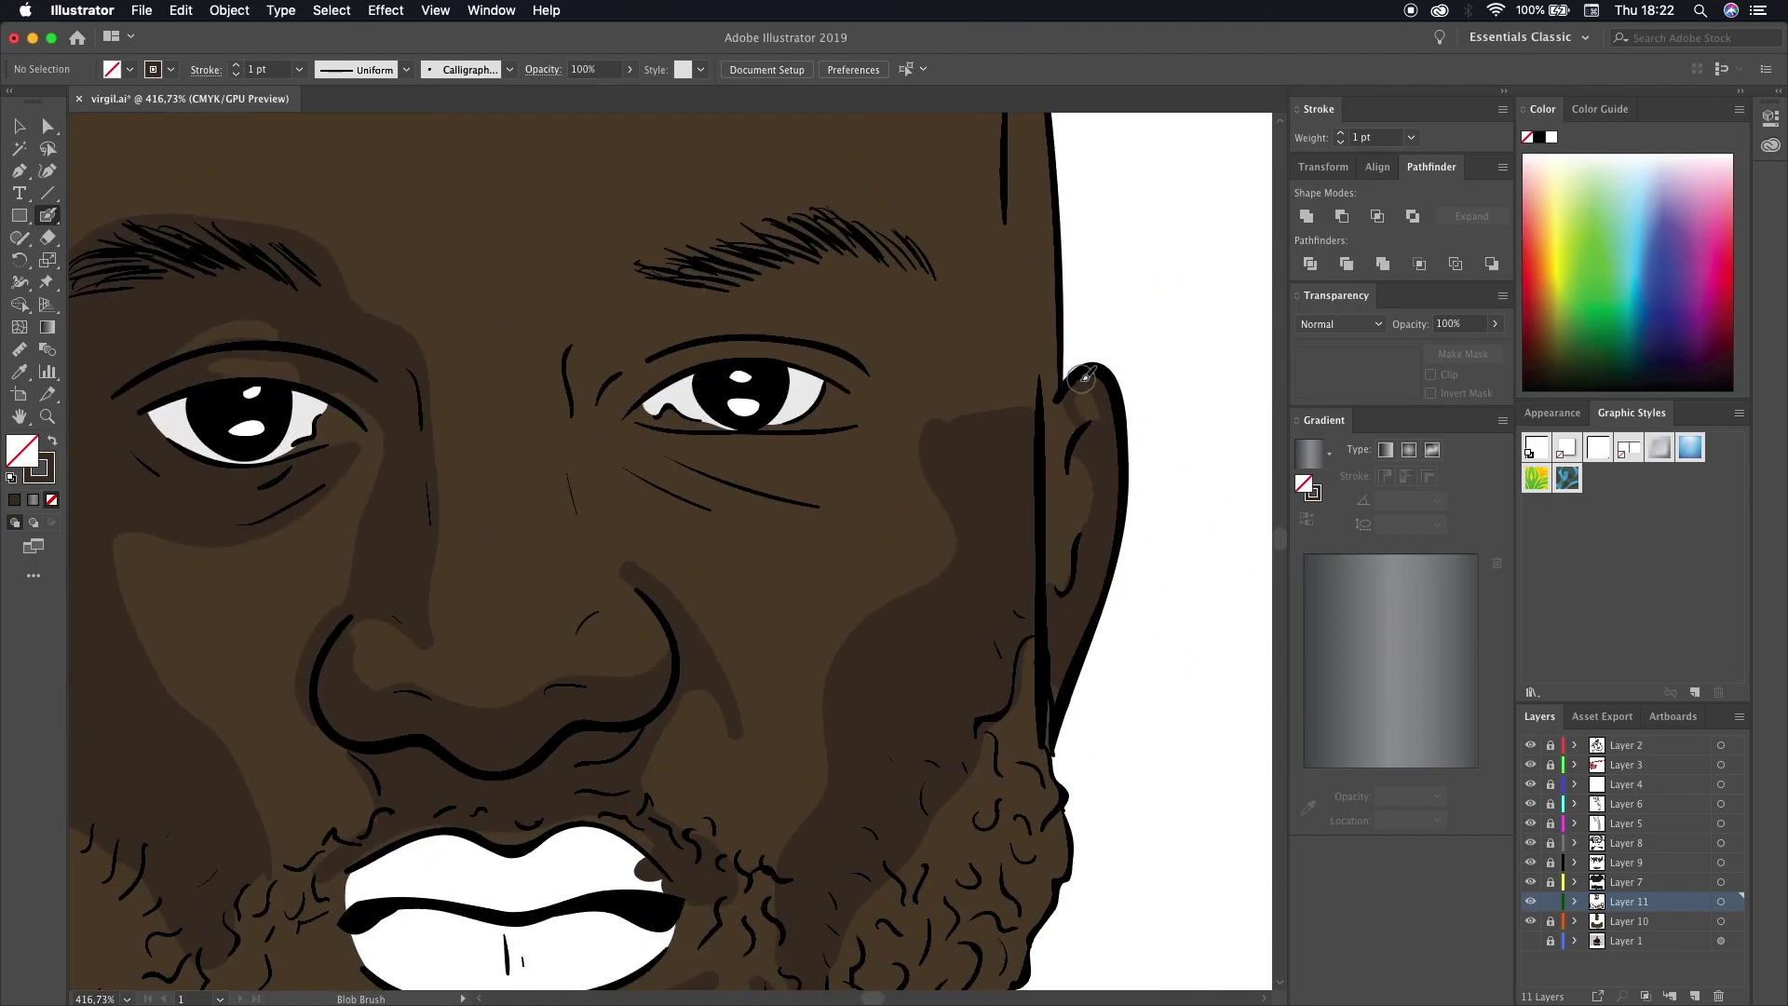
scroll(1046, 543, up, 2)
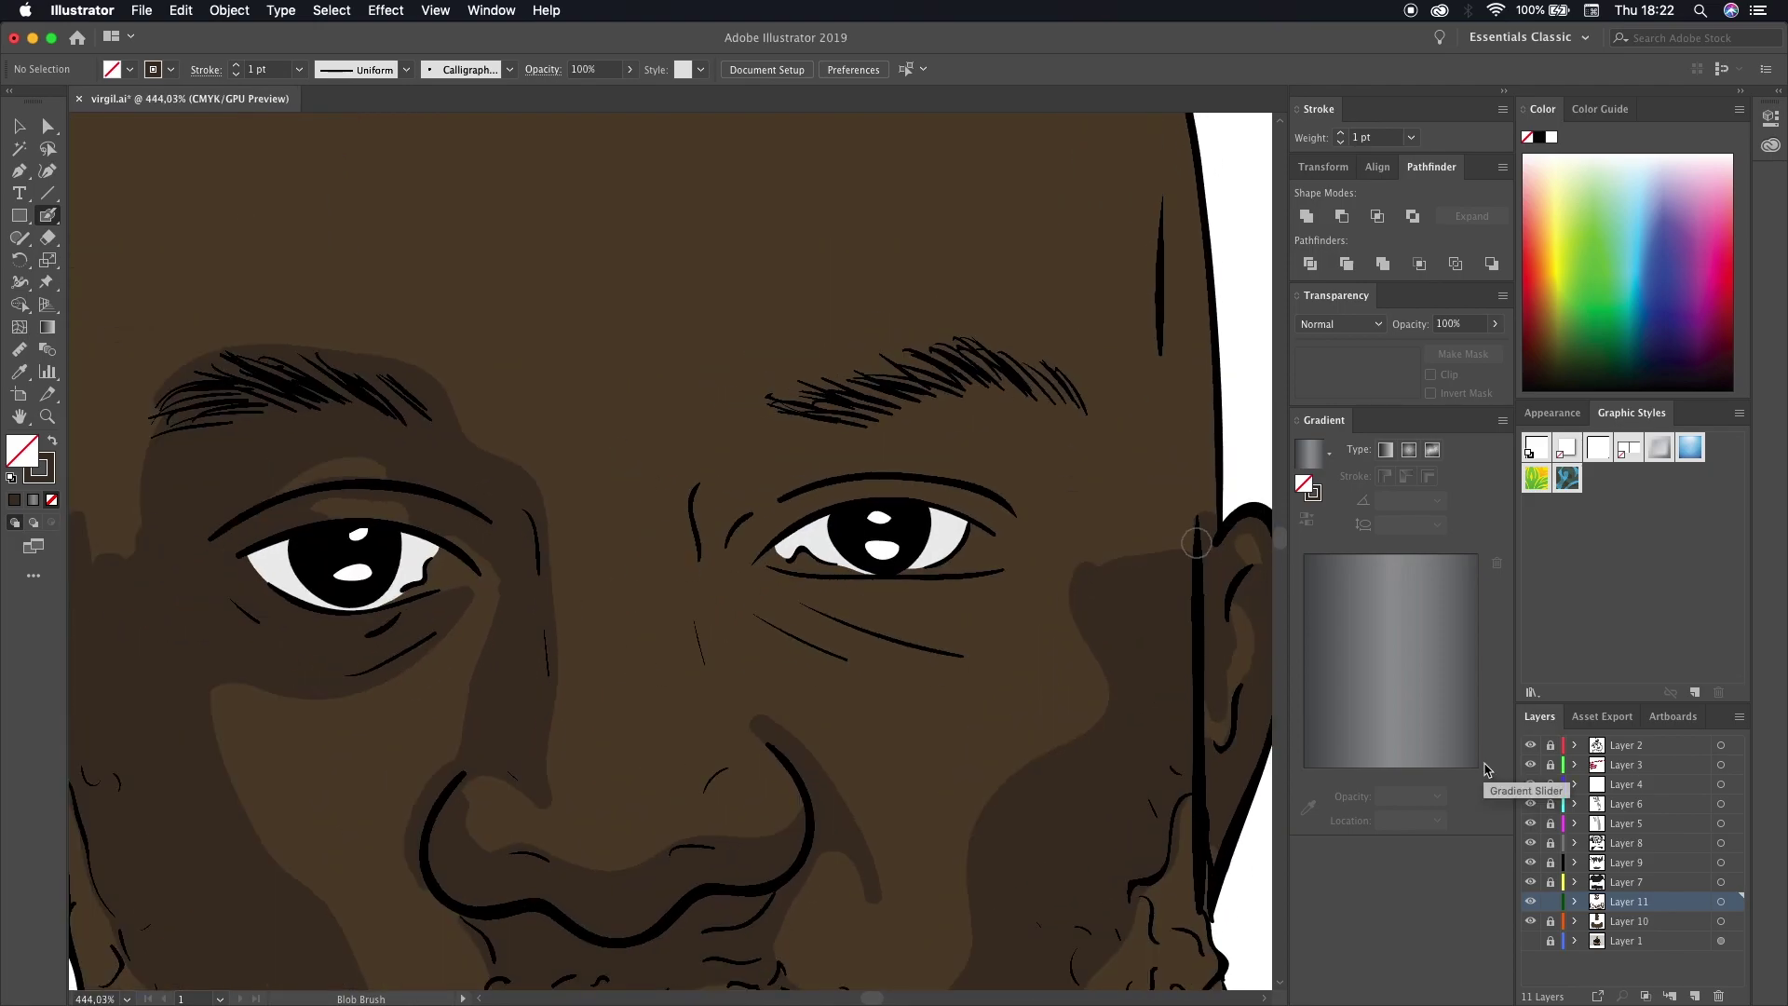
- Shade under and beside the right eye and add a shadow band on the forehead
drag(813, 642, 965, 561)
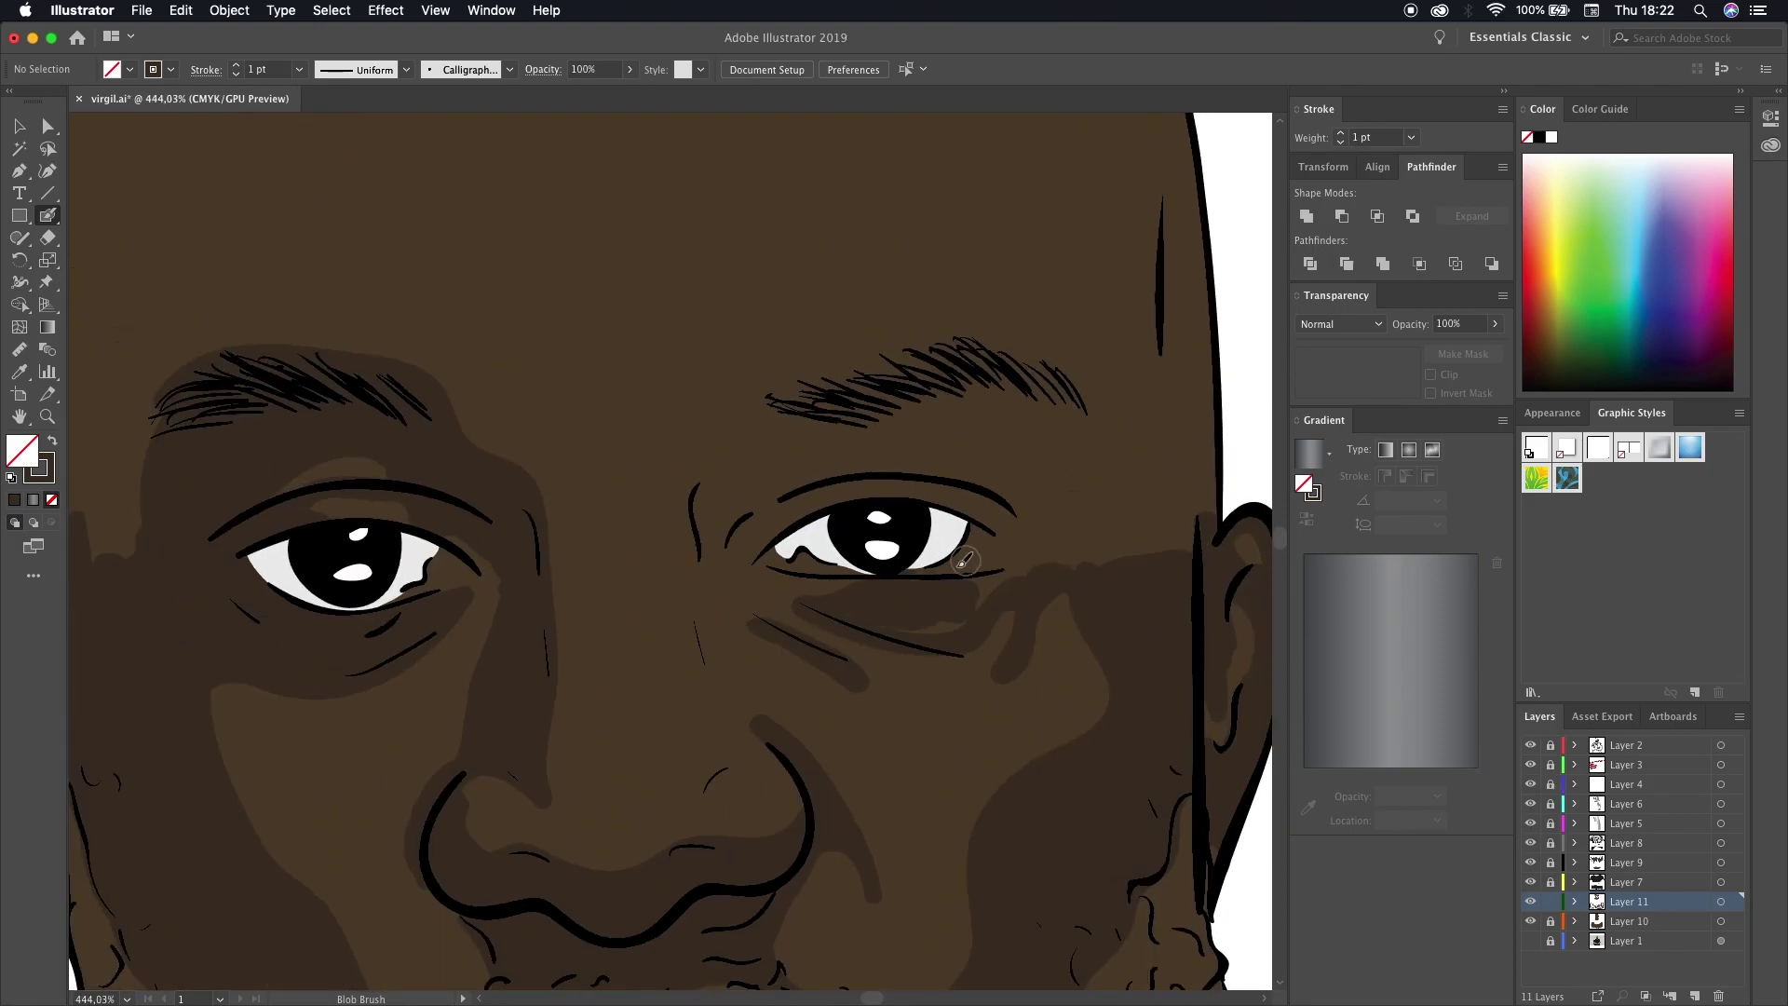
scroll(961, 596, up, 4)
scroll(866, 626, right, 1)
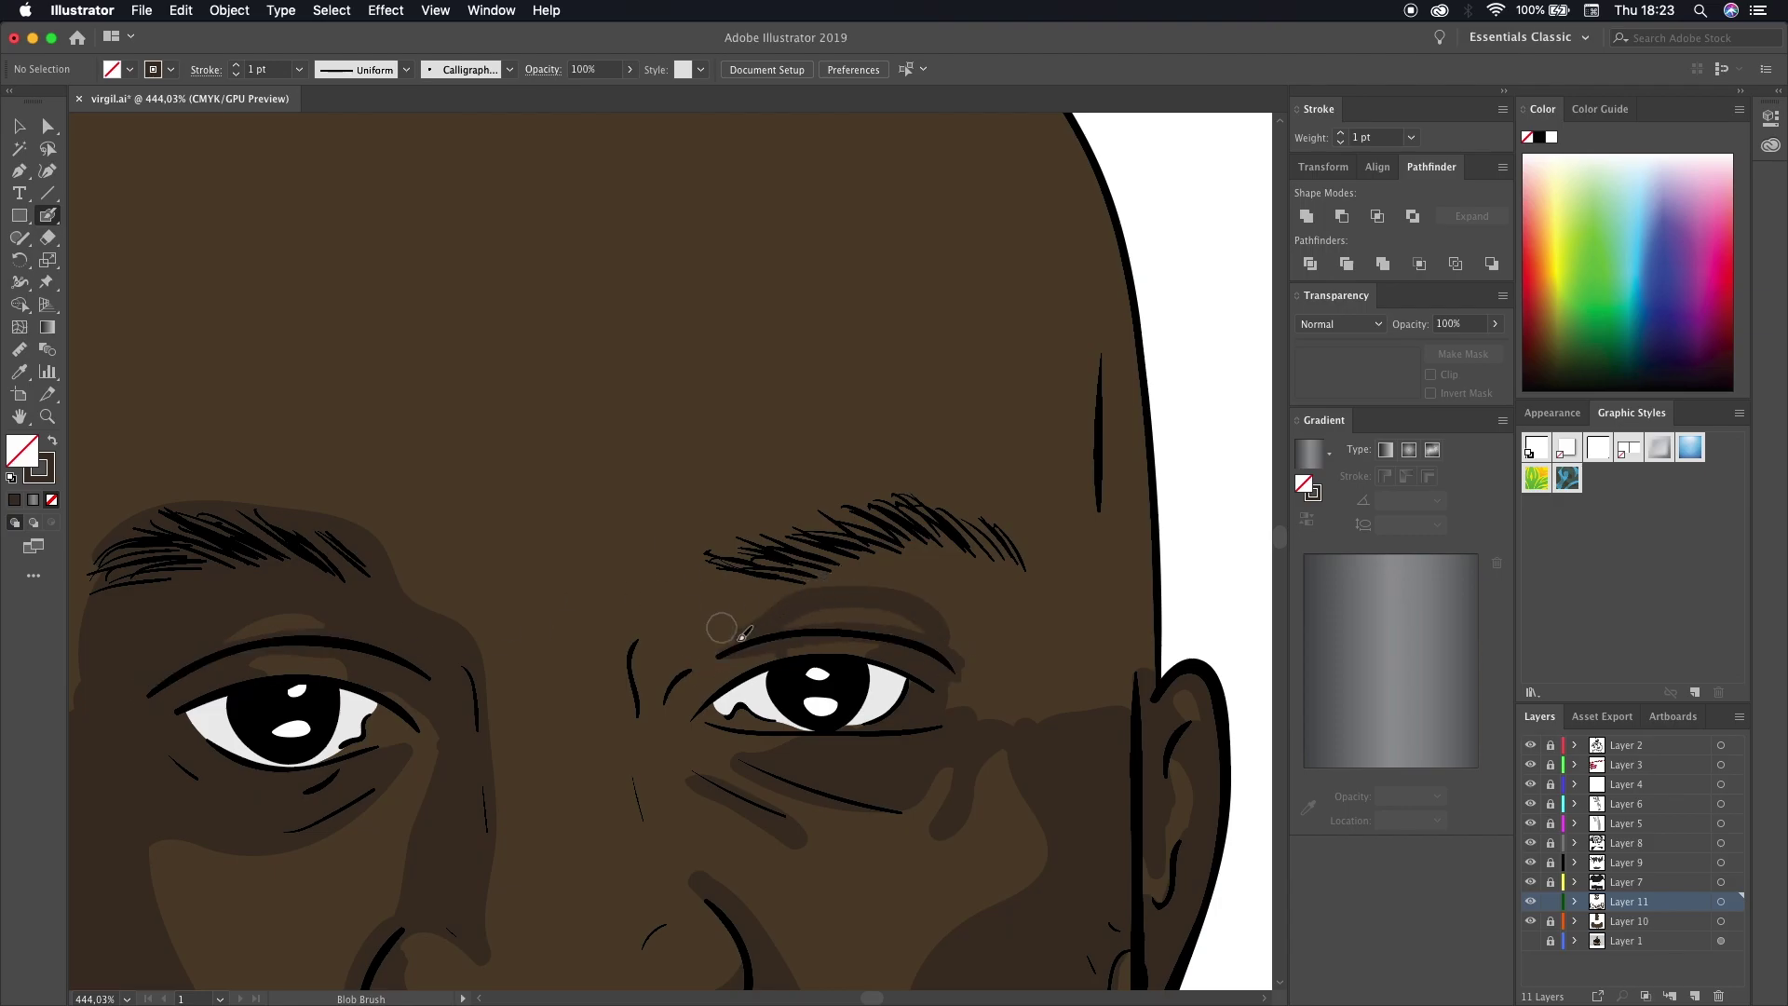
drag(951, 659, 1109, 674)
scroll(1109, 674, down, 2)
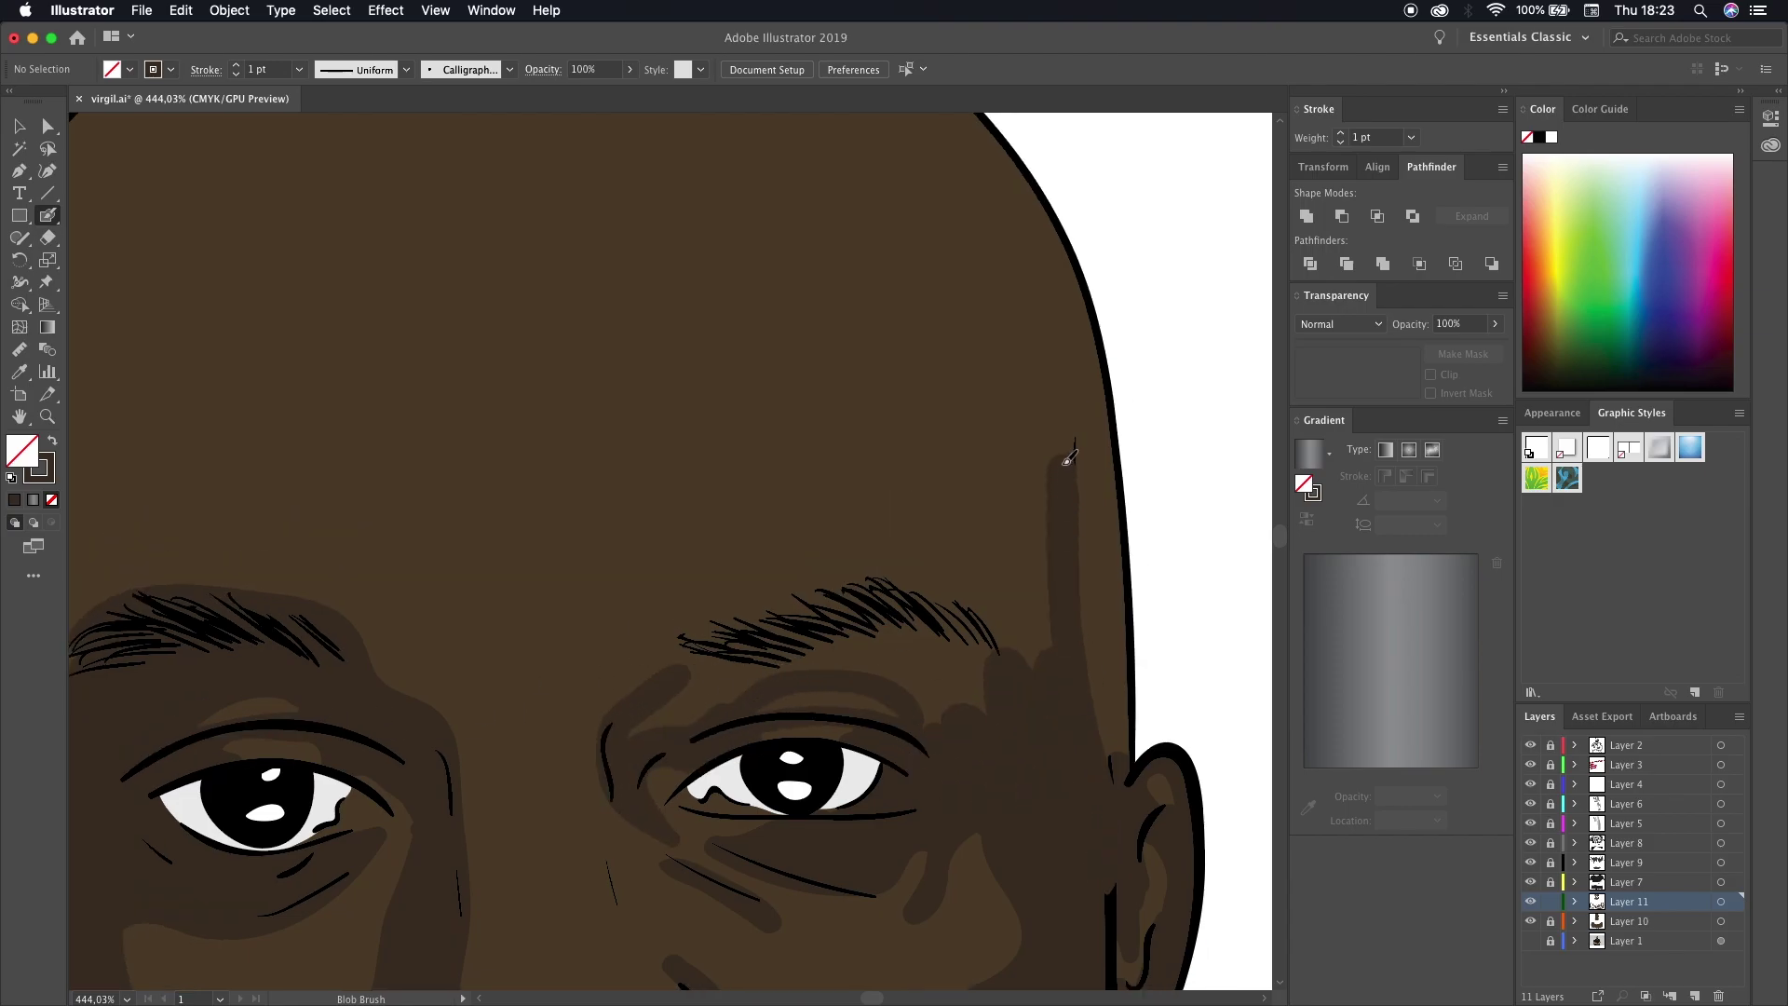
scroll(1067, 468, down, 2)
mouse_move(965, 396)
mouse_down()
mouse_move(993, 790)
mouse_move(1048, 735)
mouse_up()
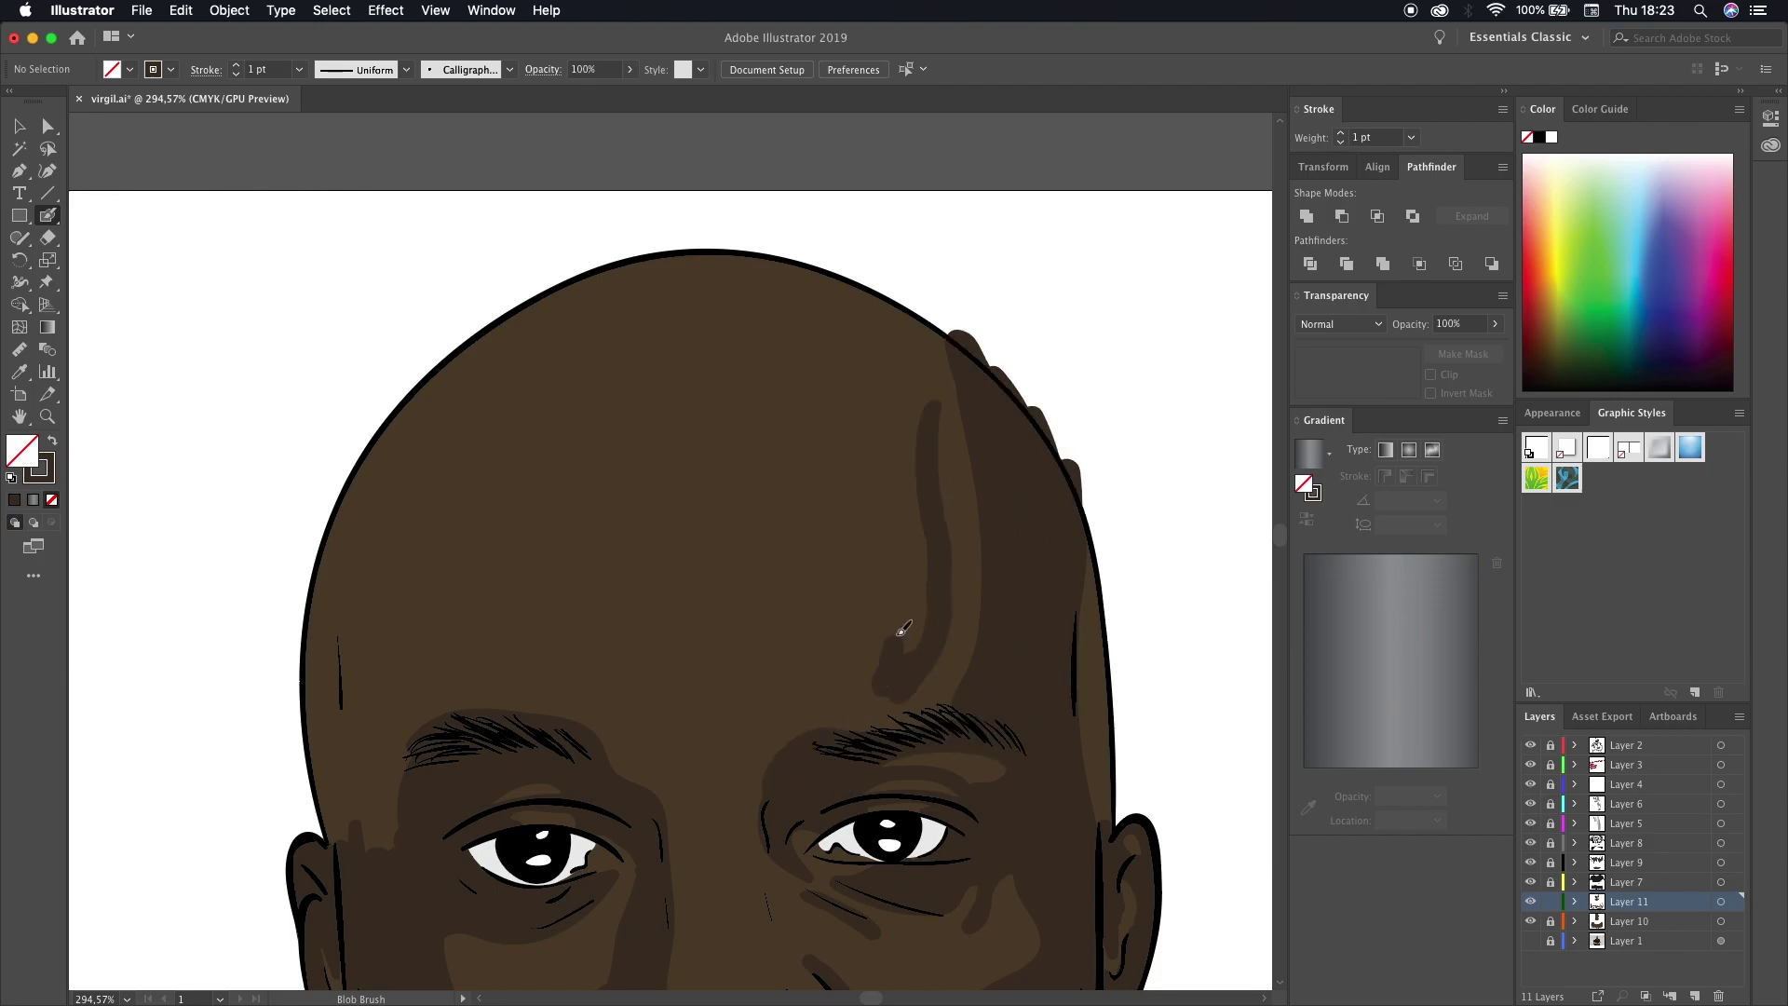
- Extend the dark shading up the forehead, along the top-left of the head and onto the left temple
drag(901, 630, 917, 484)
mouse_move(779, 300)
mouse_down()
mouse_move(416, 467)
mouse_move(839, 289)
mouse_up()
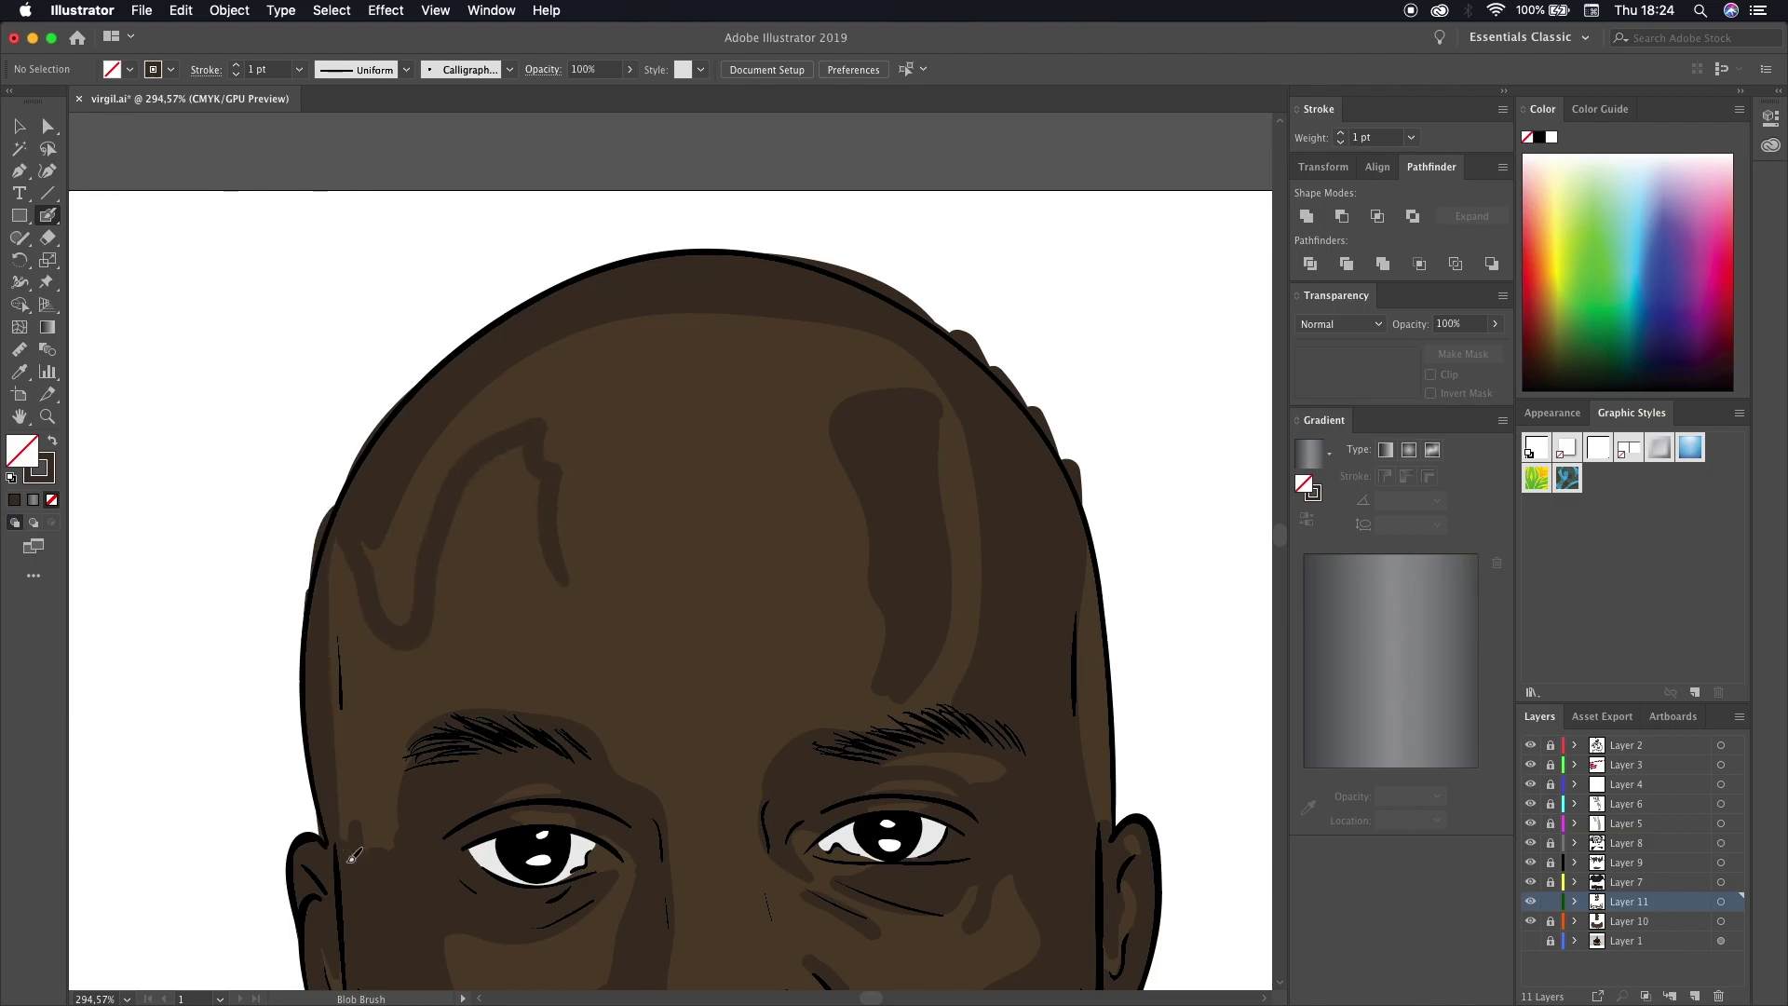
drag(411, 619, 372, 549)
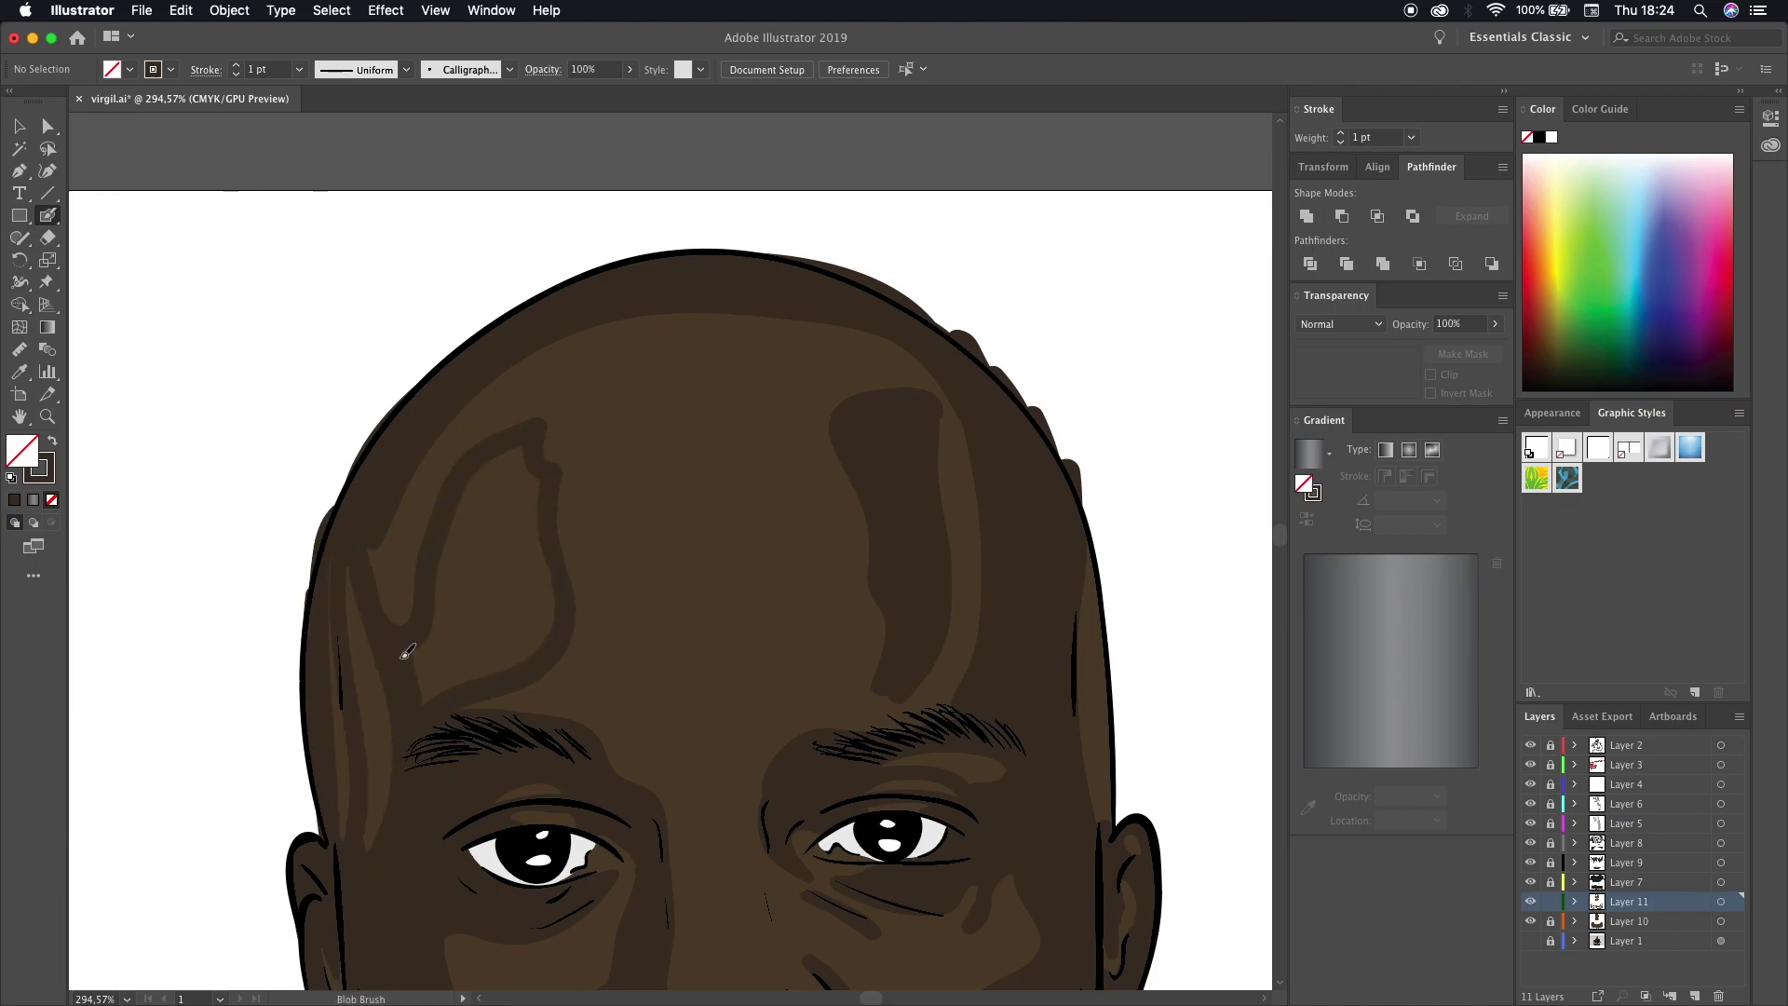
scroll(503, 507, down, 5)
scroll(712, 476, up, 3)
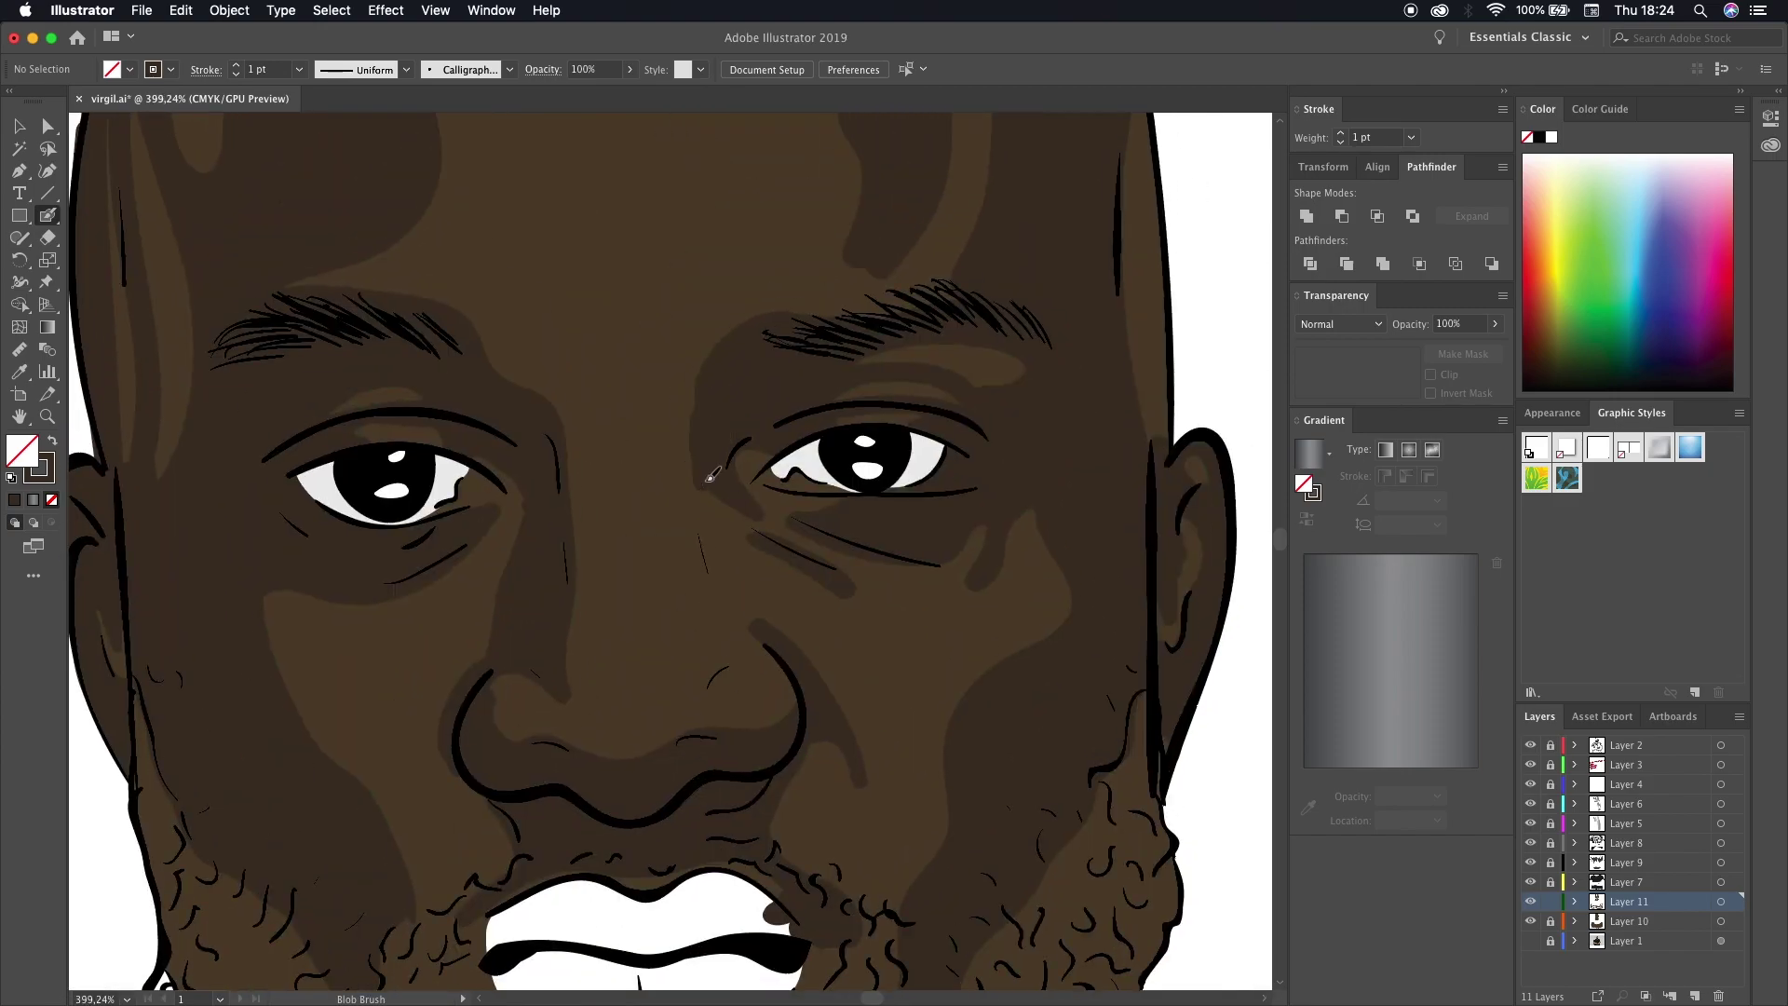
scroll(745, 610, down, 3)
scroll(599, 439, down, 3)
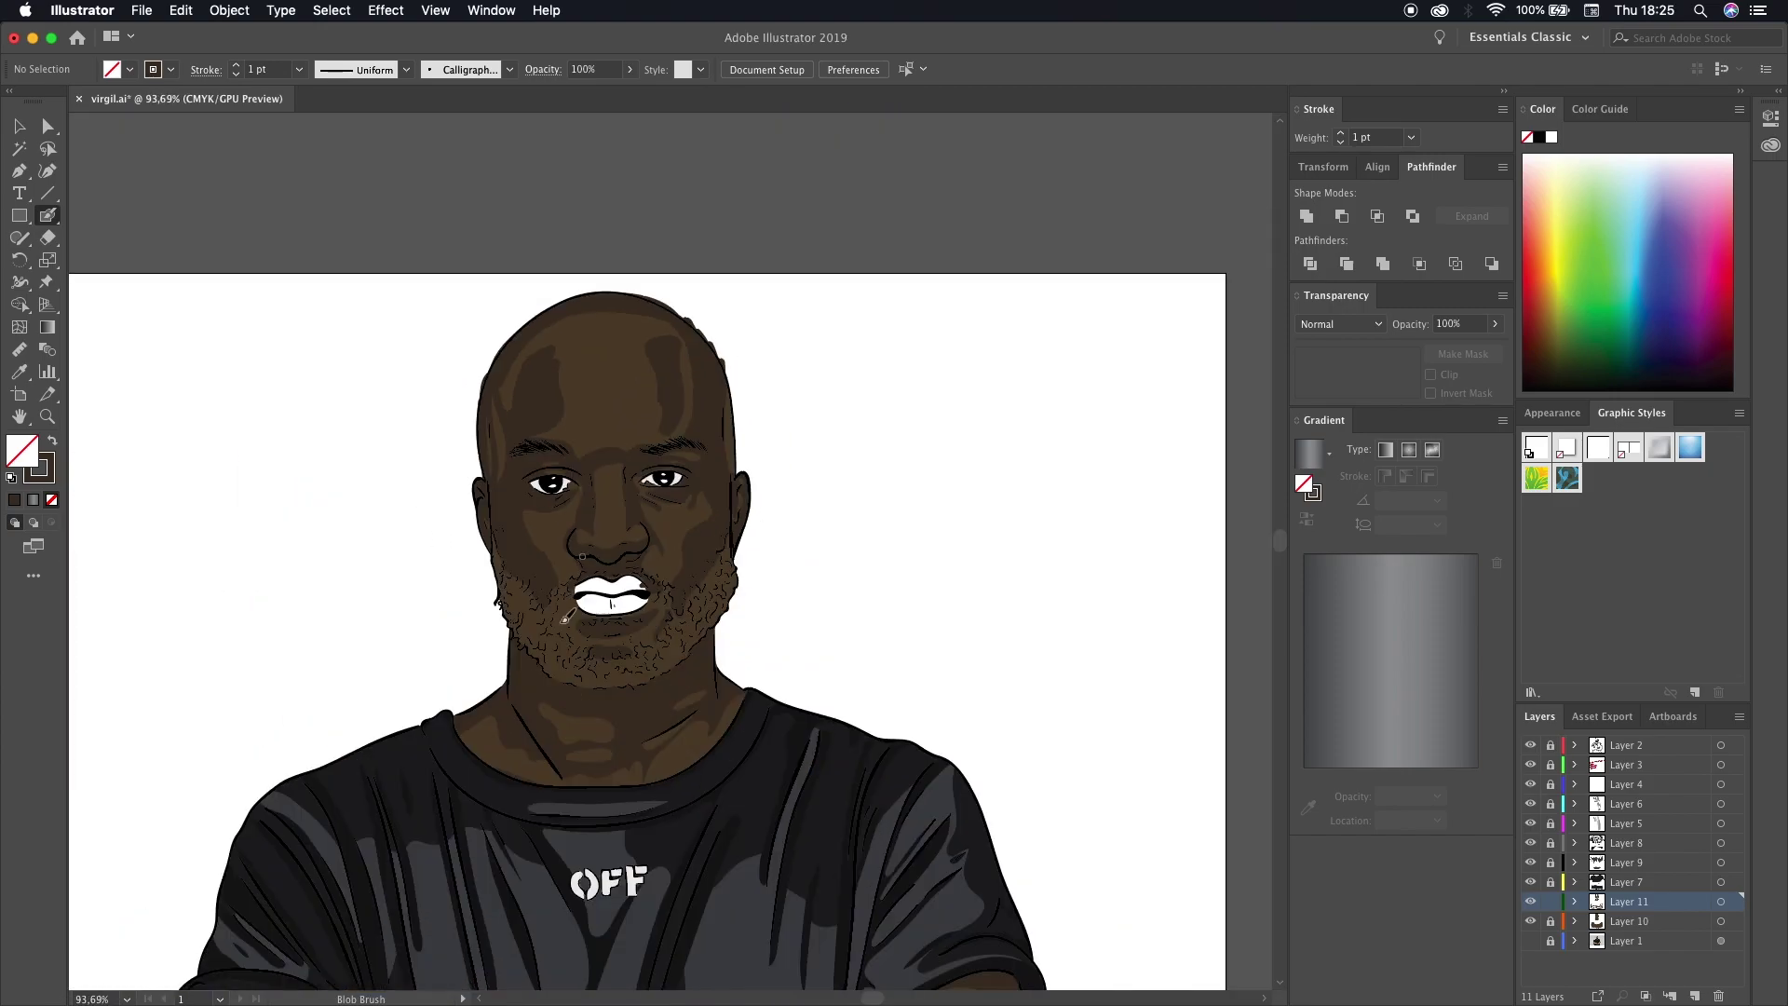
scroll(559, 419, up, 2)
- Save the portrait with File > Save
click(141, 10)
click(177, 154)
scroll(866, 568, up, 5)
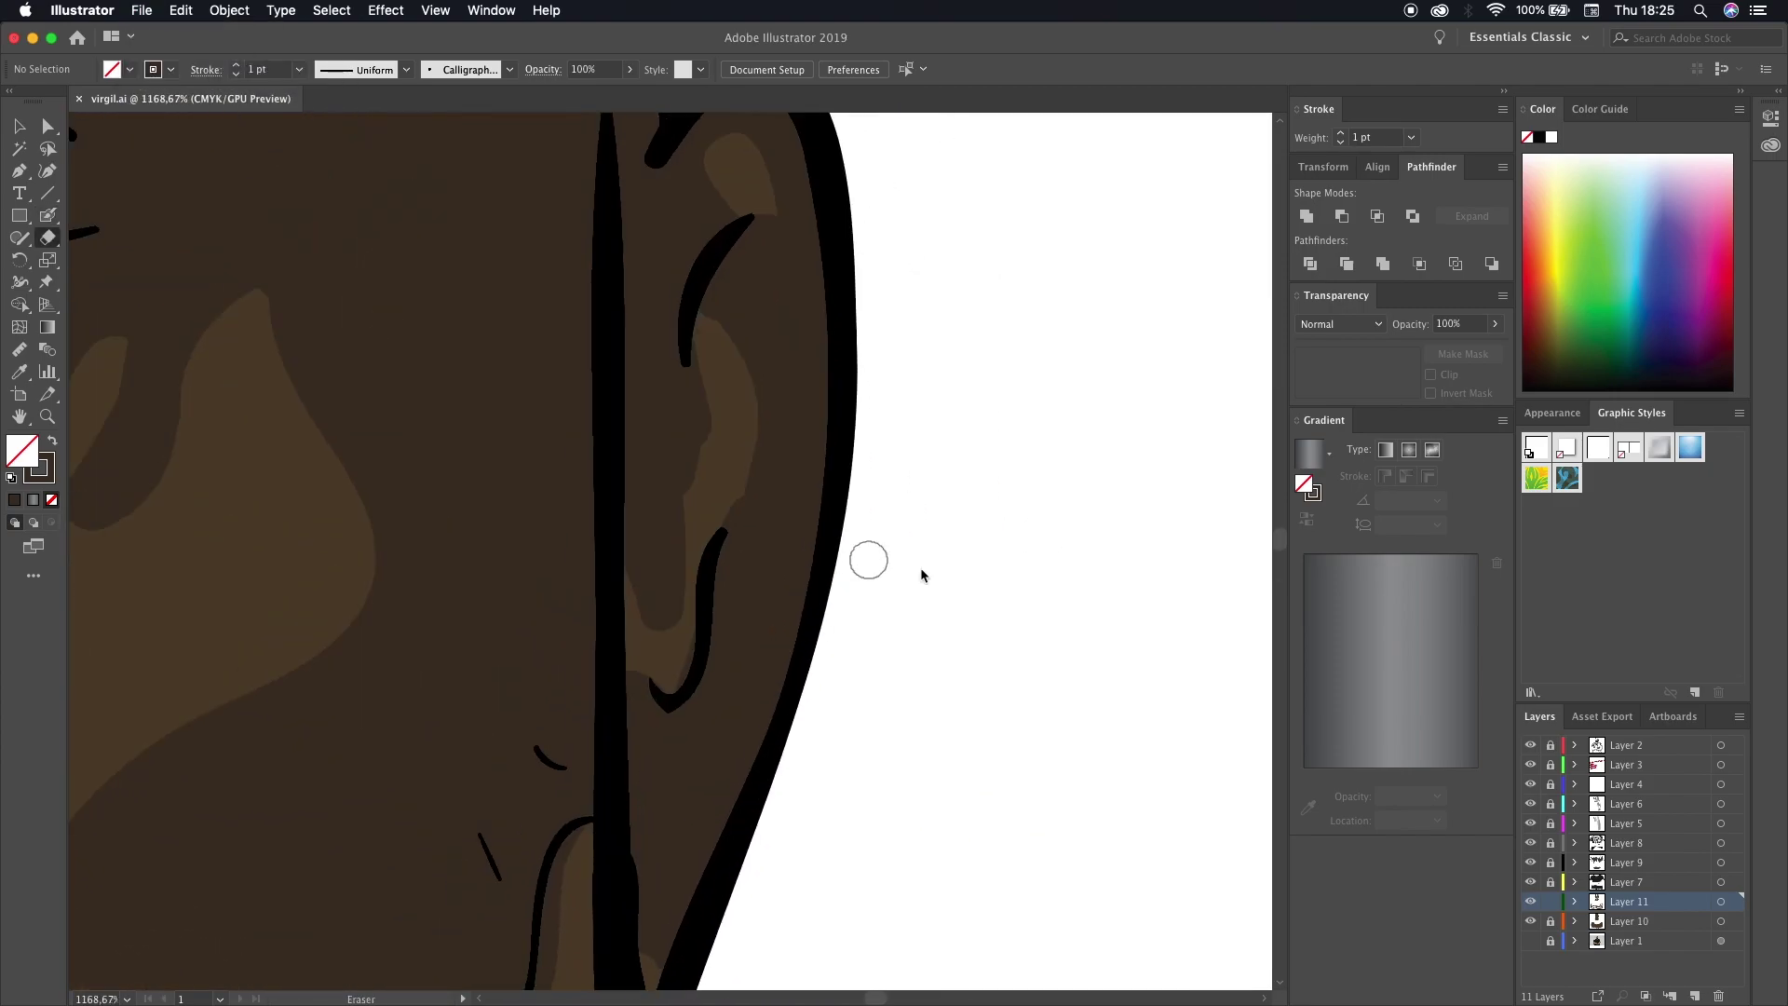
- Erase the stray paint along the ear edge and set the stroke colour to black
key(shift+e)
drag(858, 559, 758, 758)
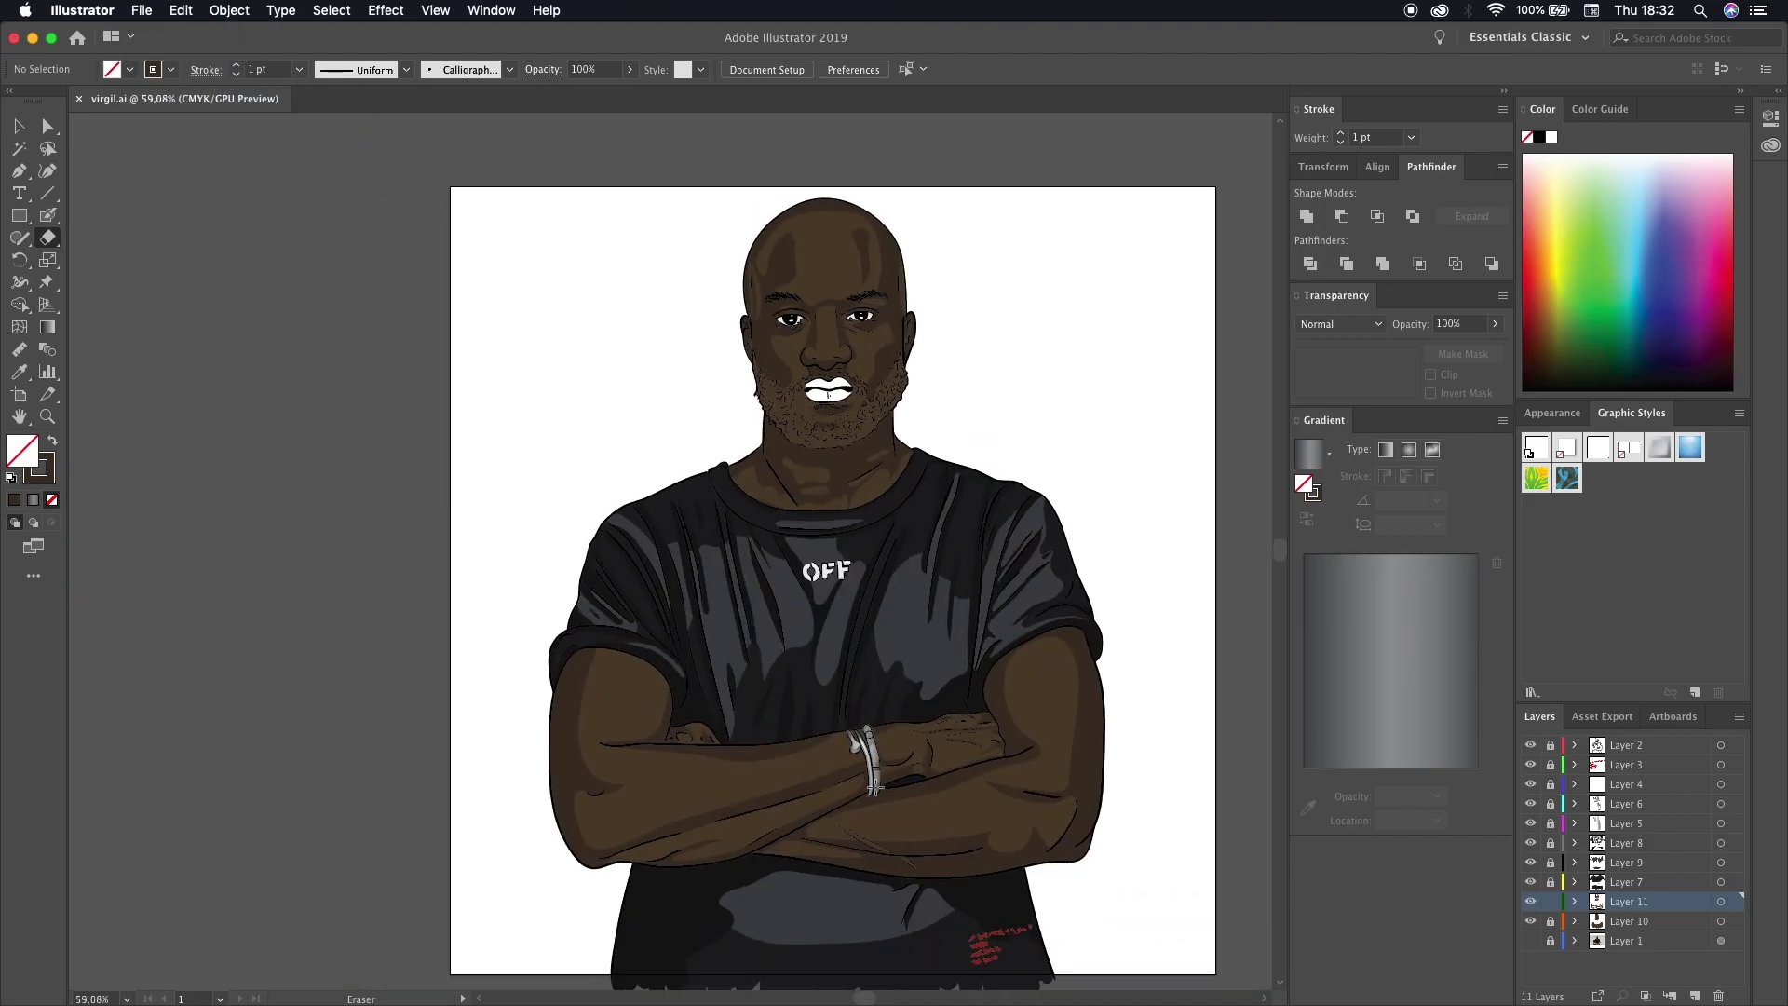
double_click(39, 468)
click(1069, 403)
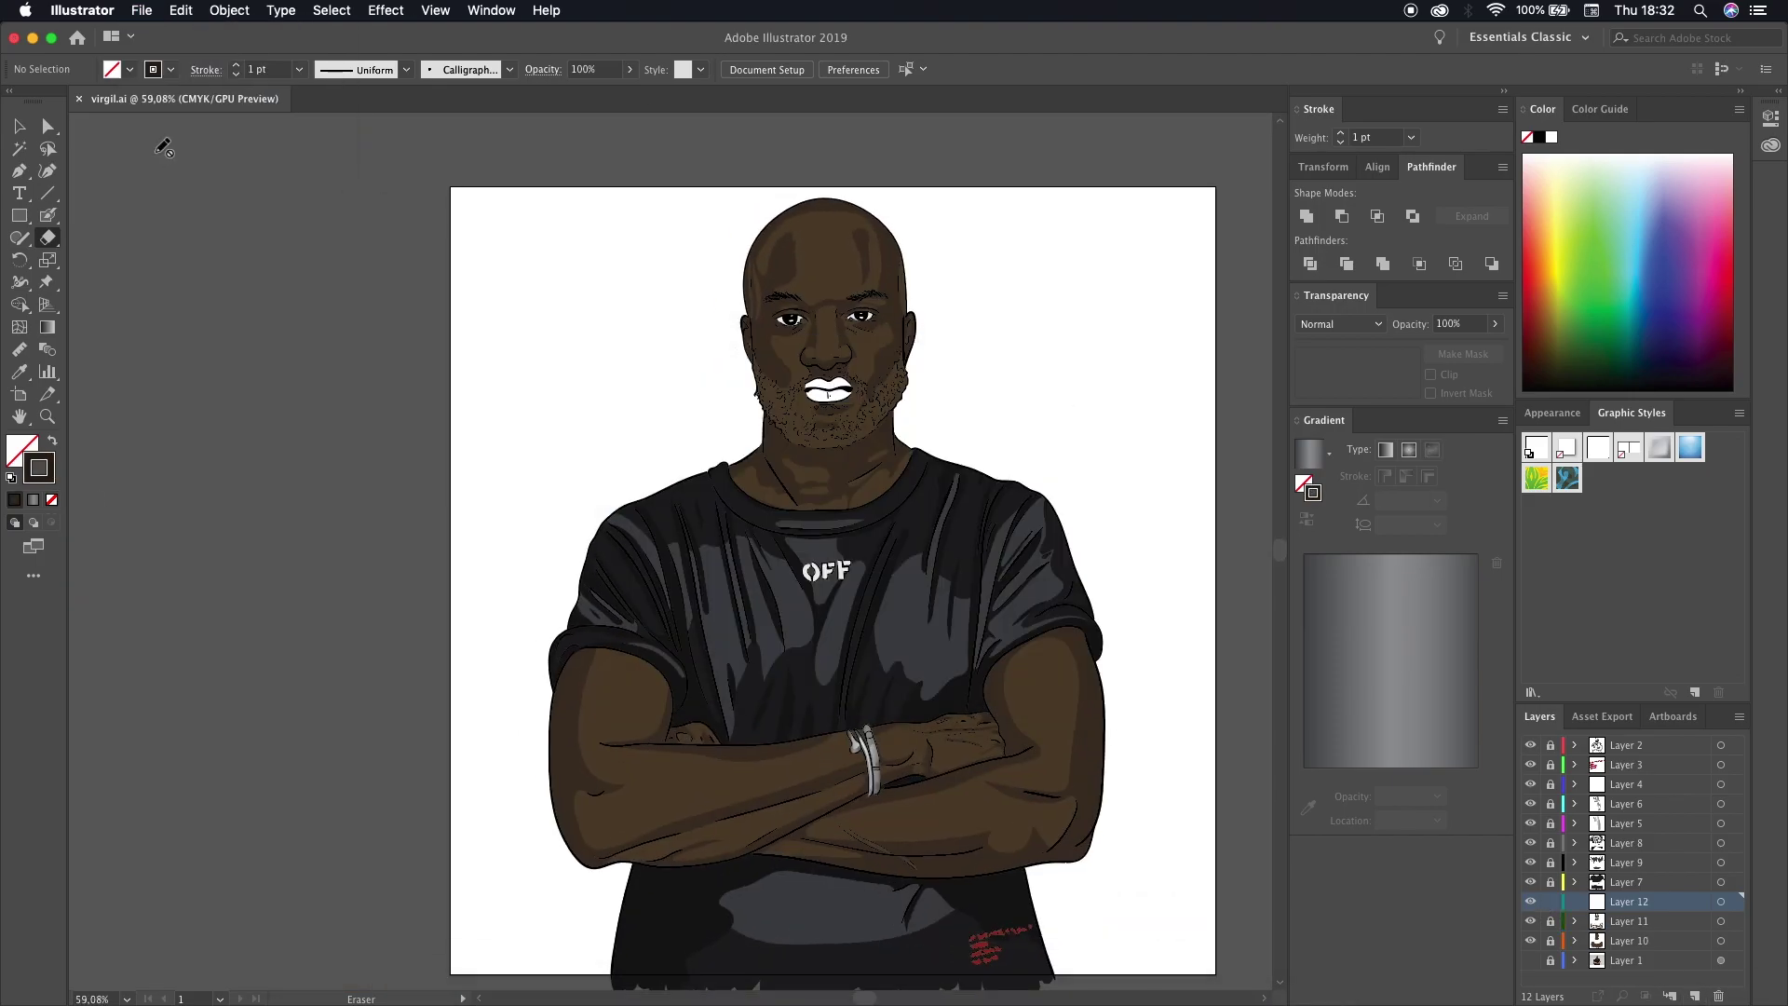
- With the Blob Brush, paint dark shading along the left edge of the arm and the arm lines
scroll(1085, 652, up, 5)
key(shift+b)
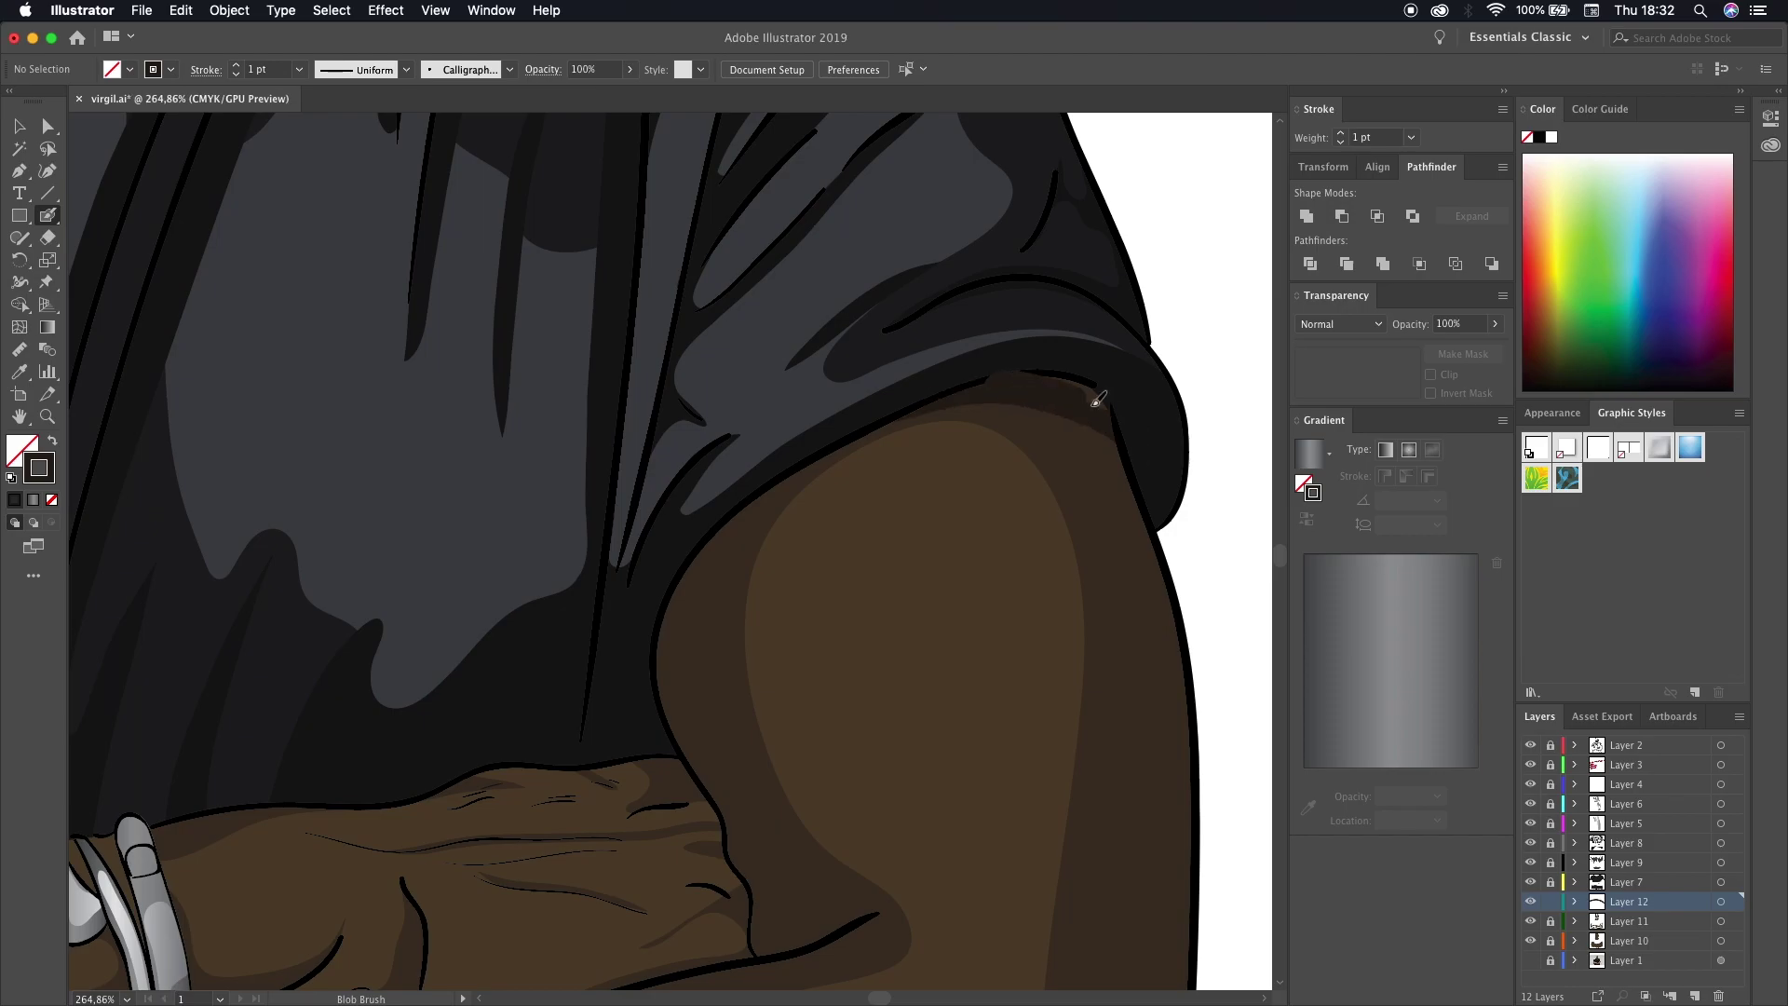
drag(689, 607, 773, 940)
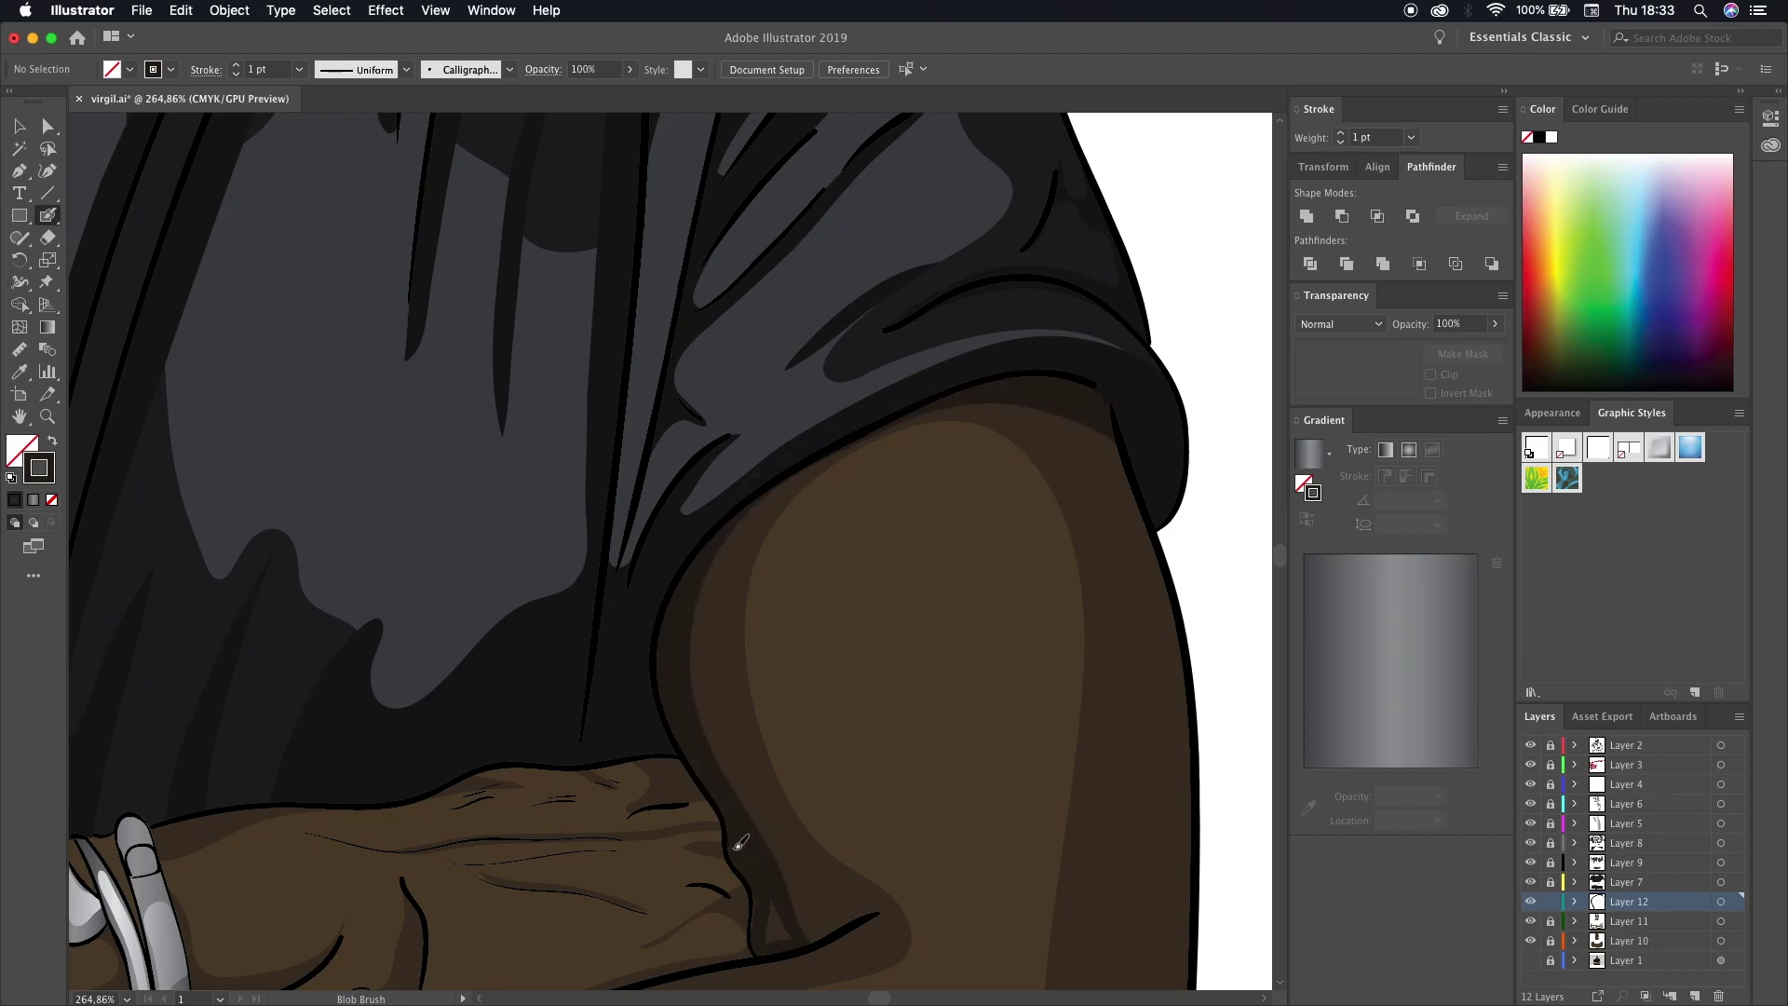
scroll(769, 745, down, 4)
scroll(790, 649, down, 8)
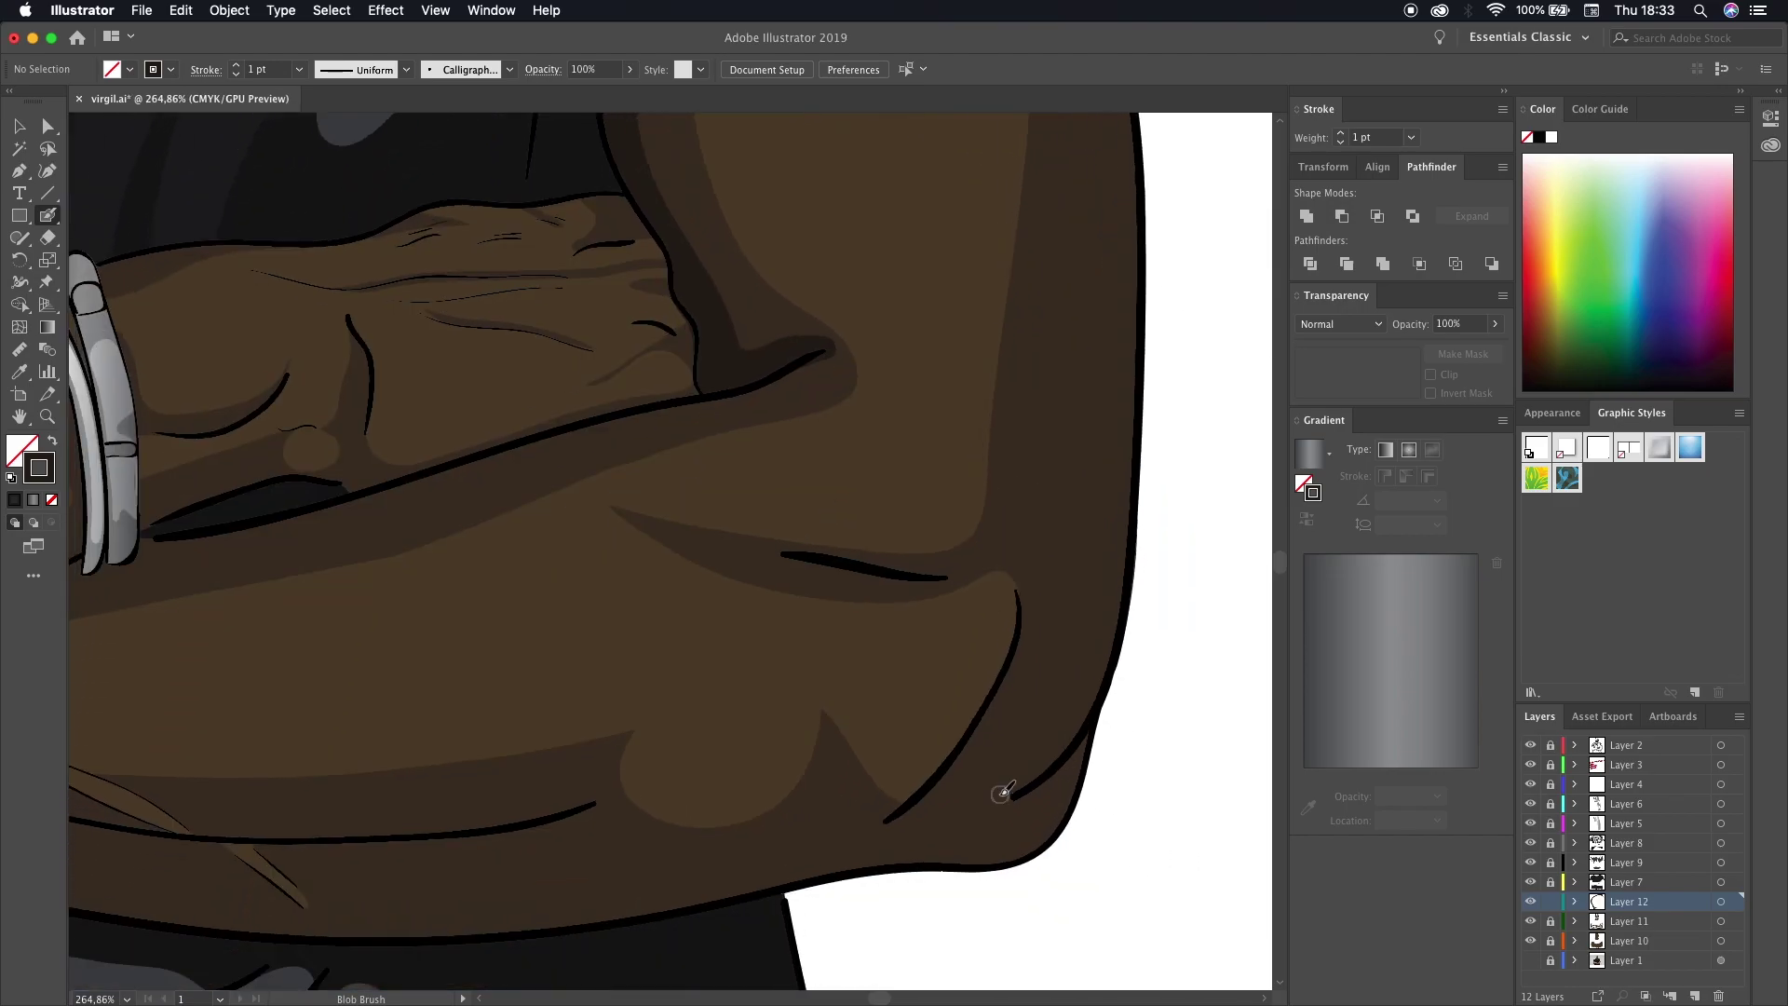
drag(1031, 589, 884, 820)
drag(975, 558, 661, 522)
- Shade the forearm and the lower edge of the crossed arms, extending it to the right
scroll(850, 570, down, 4)
scroll(850, 571, left, 3)
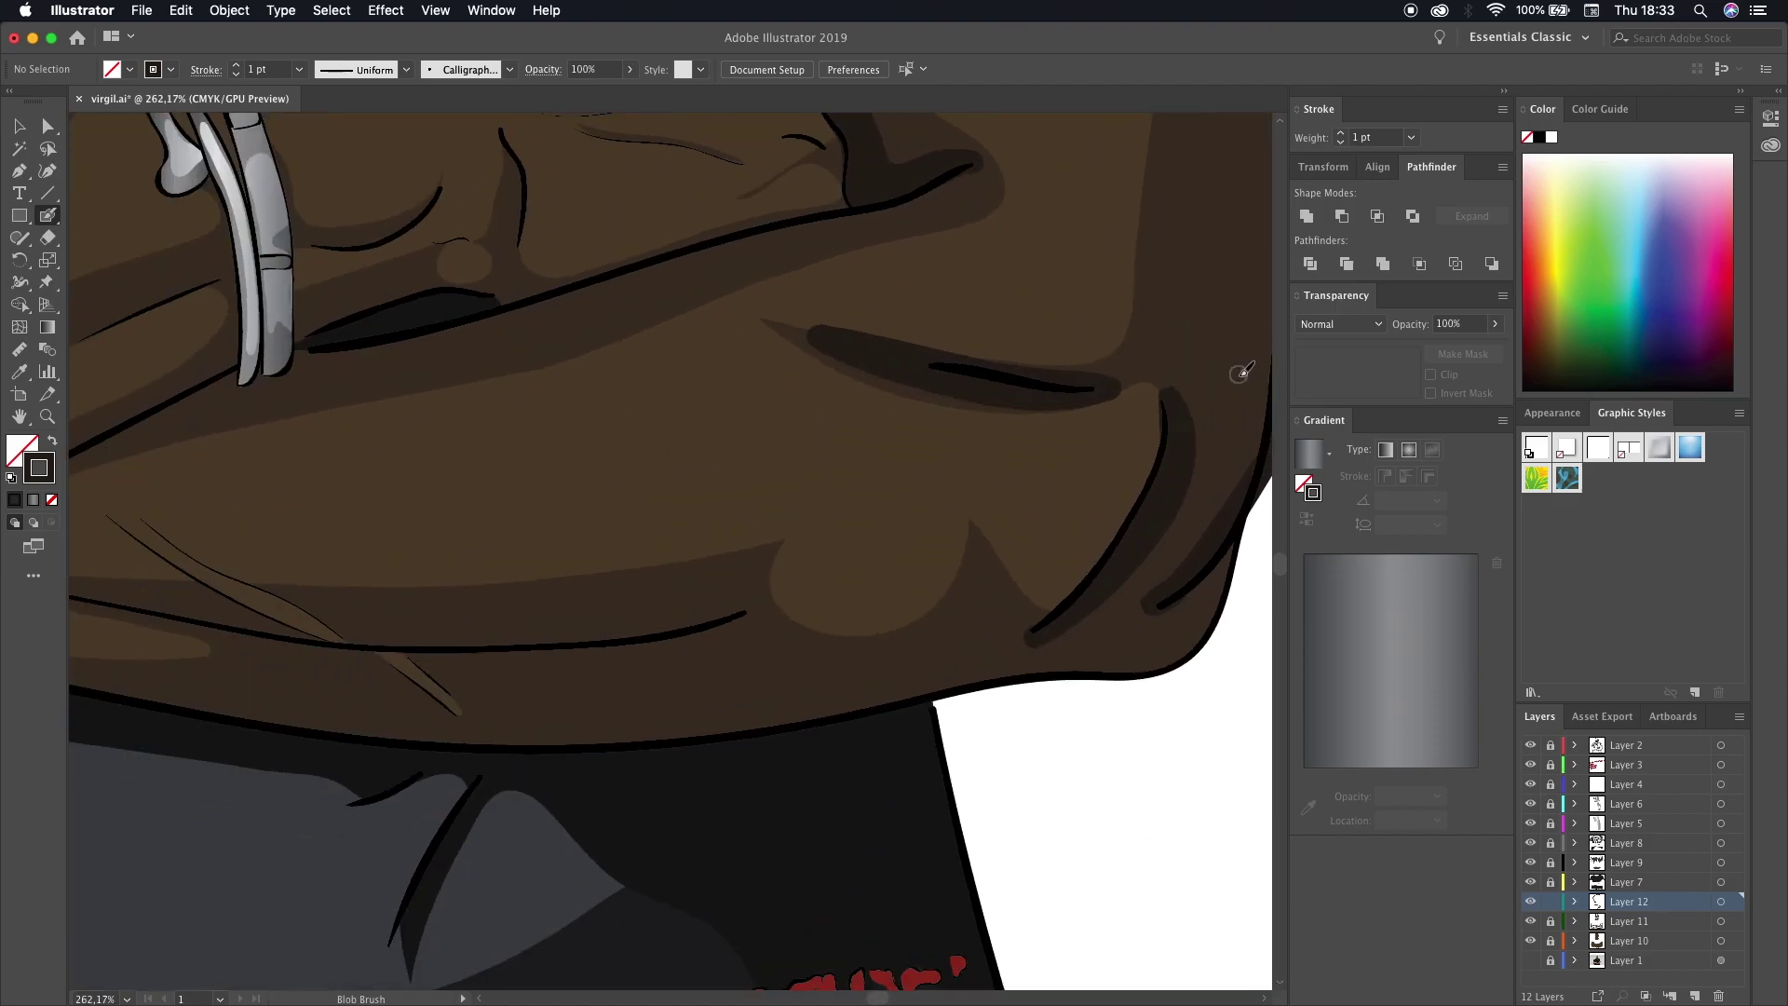
drag(1201, 650, 899, 641)
scroll(522, 694, left, 3)
mouse_move(817, 691)
mouse_down()
mouse_move(521, 694)
mouse_move(351, 722)
mouse_up()
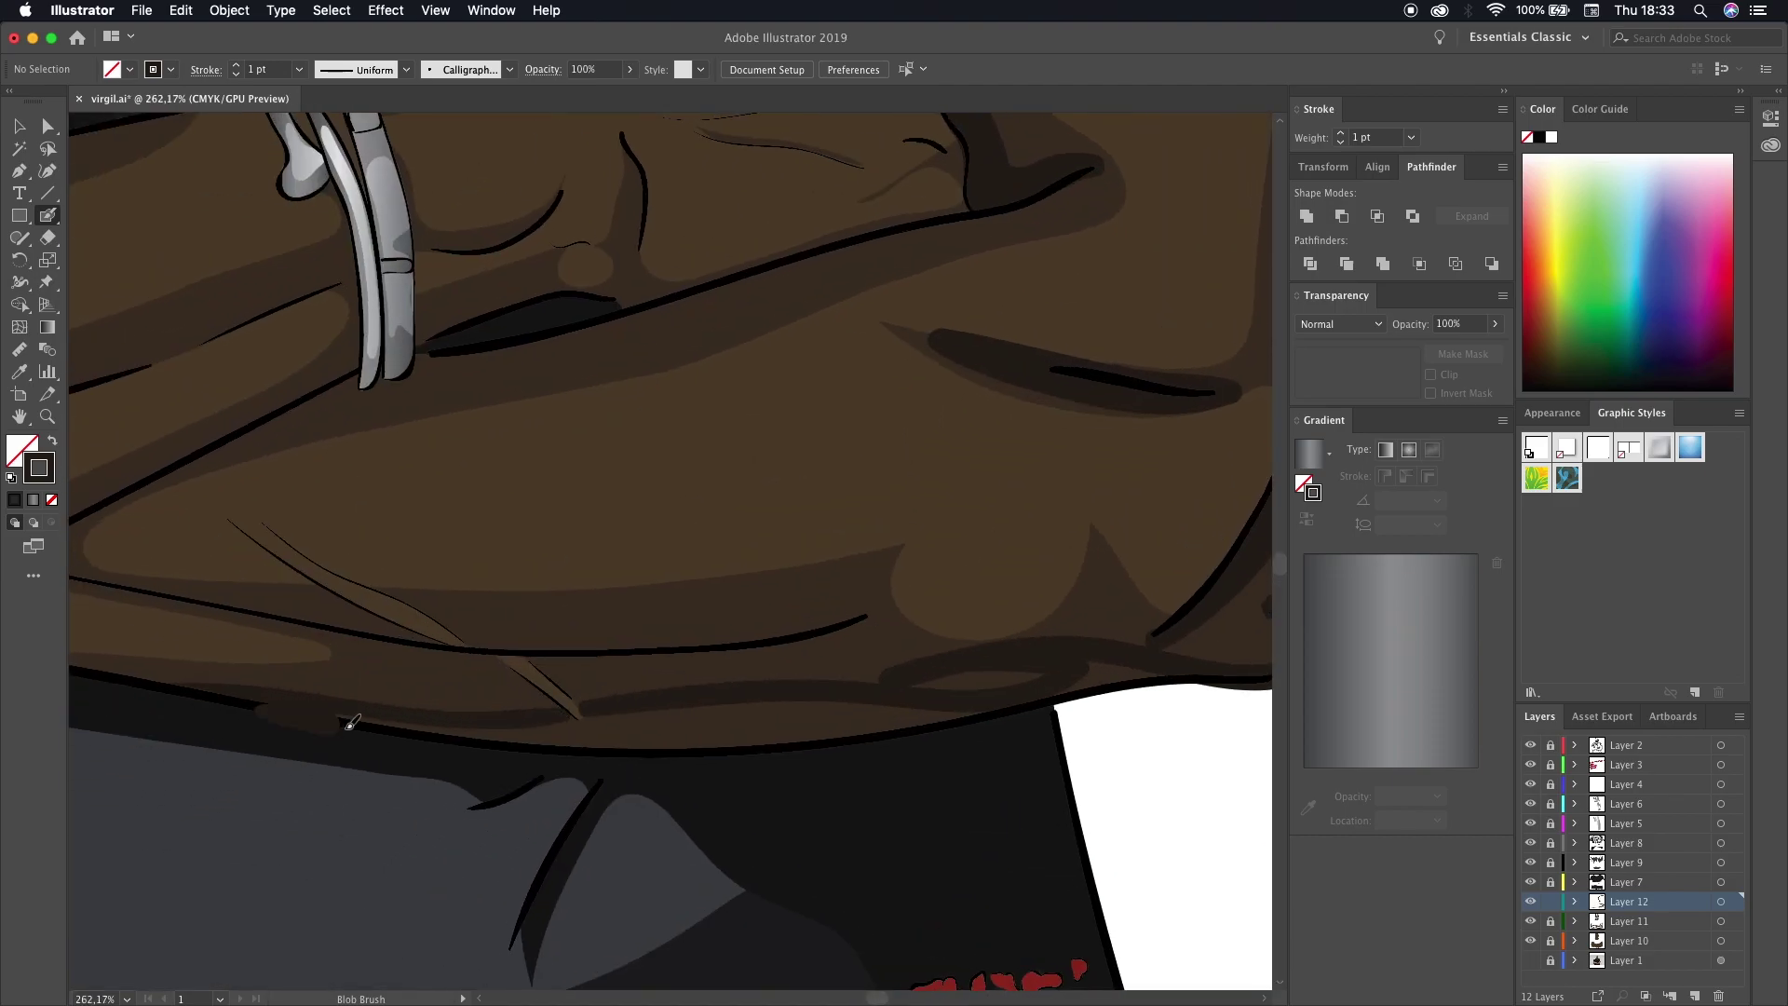
drag(614, 720, 983, 708)
scroll(897, 660, left, 5)
scroll(898, 659, up, 2)
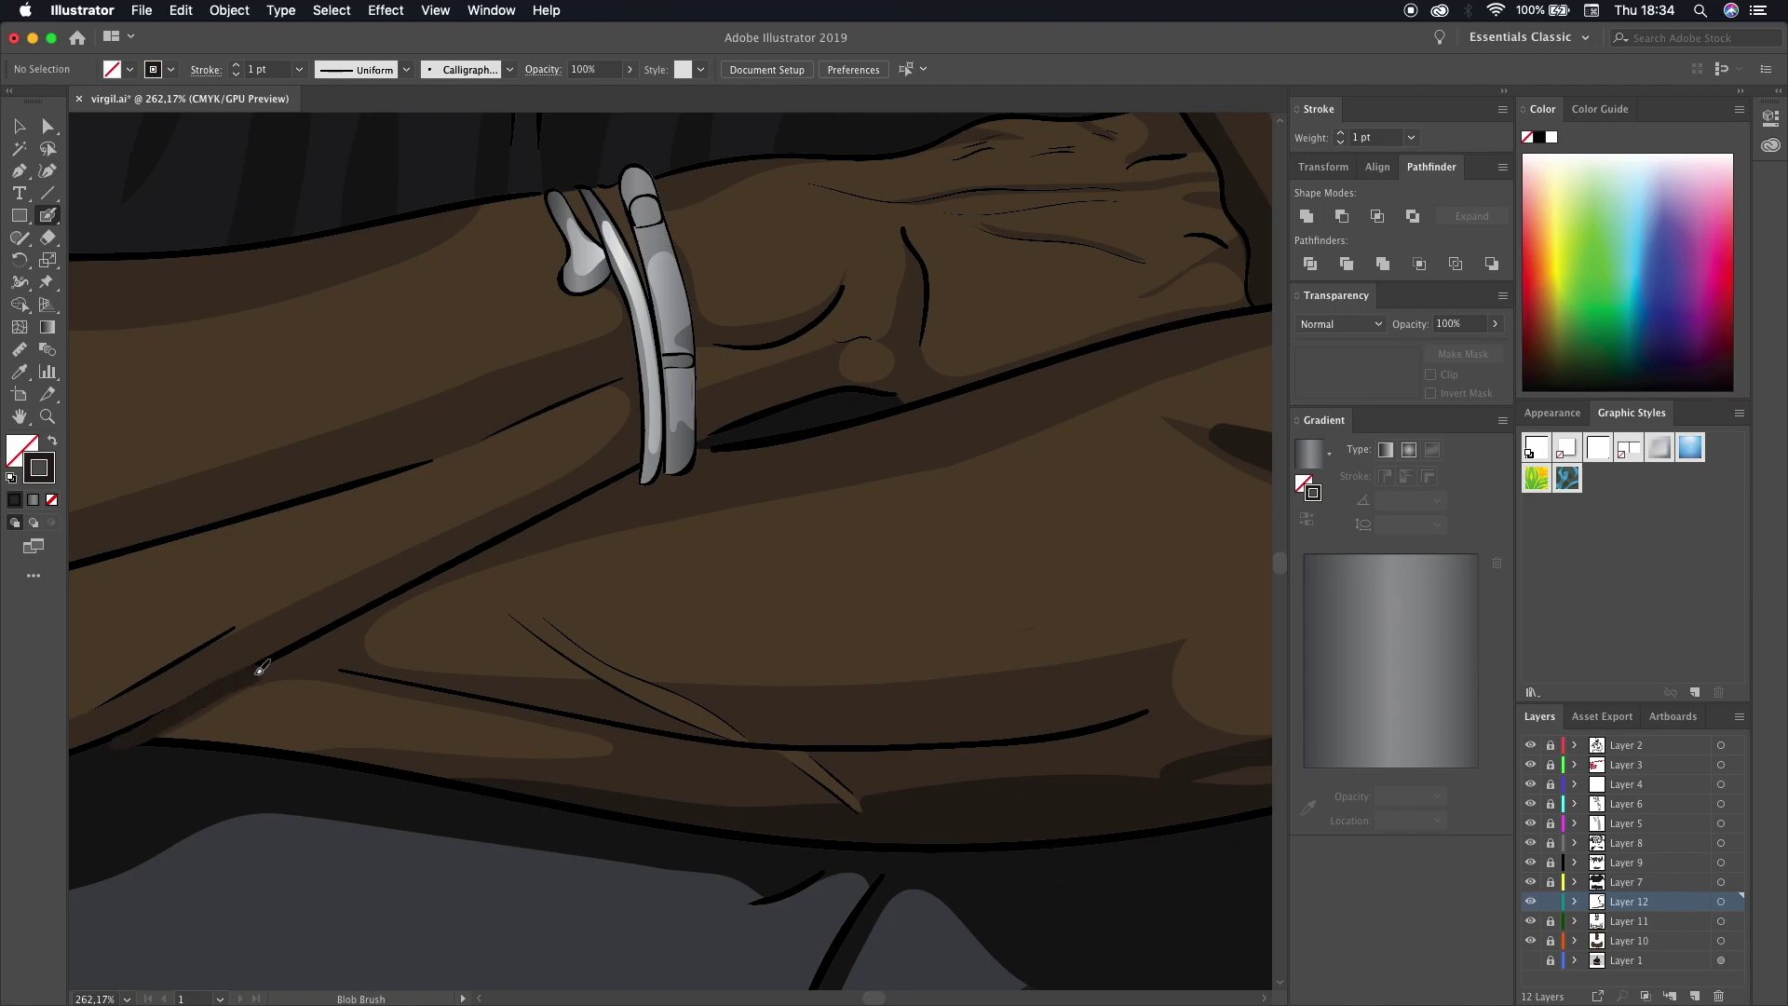
- Darken below the bracelet and along the forearm creases to where they meet the shirt
drag(764, 473, 799, 444)
drag(542, 708, 764, 745)
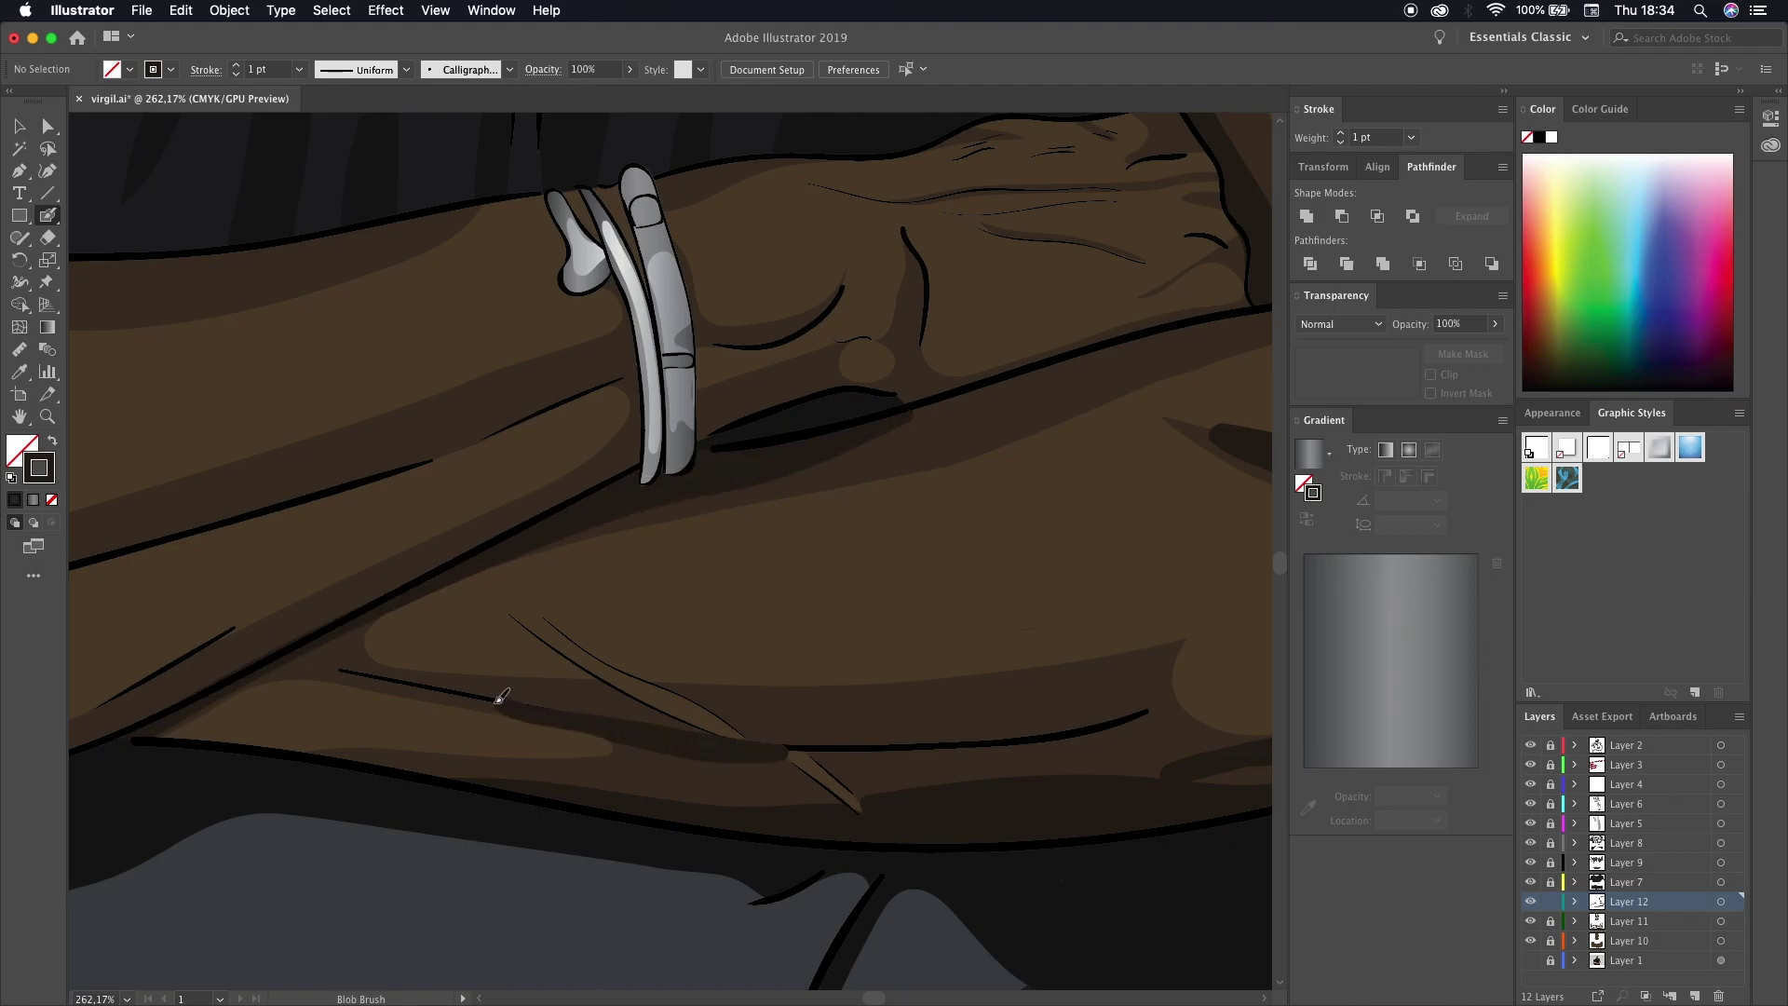
scroll(652, 708, down, 2)
drag(934, 682, 484, 699)
scroll(554, 705, up, 5)
scroll(554, 705, down, 2)
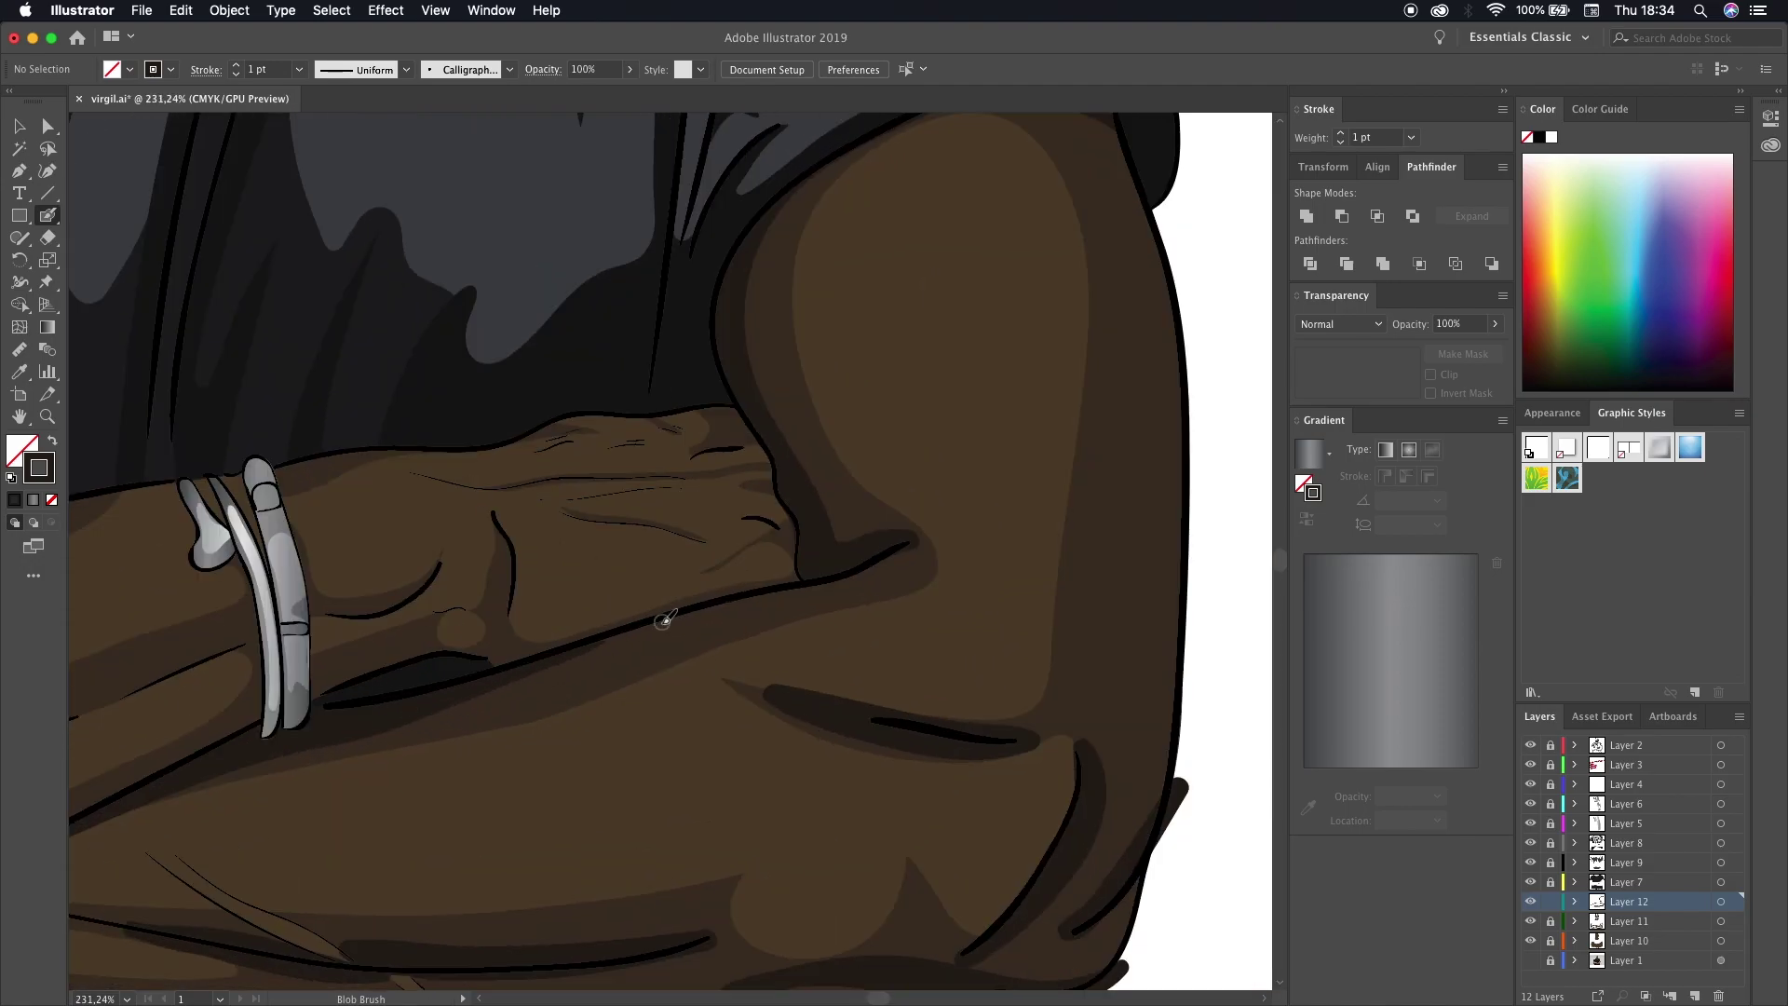
scroll(652, 652, up, 4)
drag(801, 660, 671, 684)
scroll(559, 699, up, 3)
scroll(559, 699, right, 3)
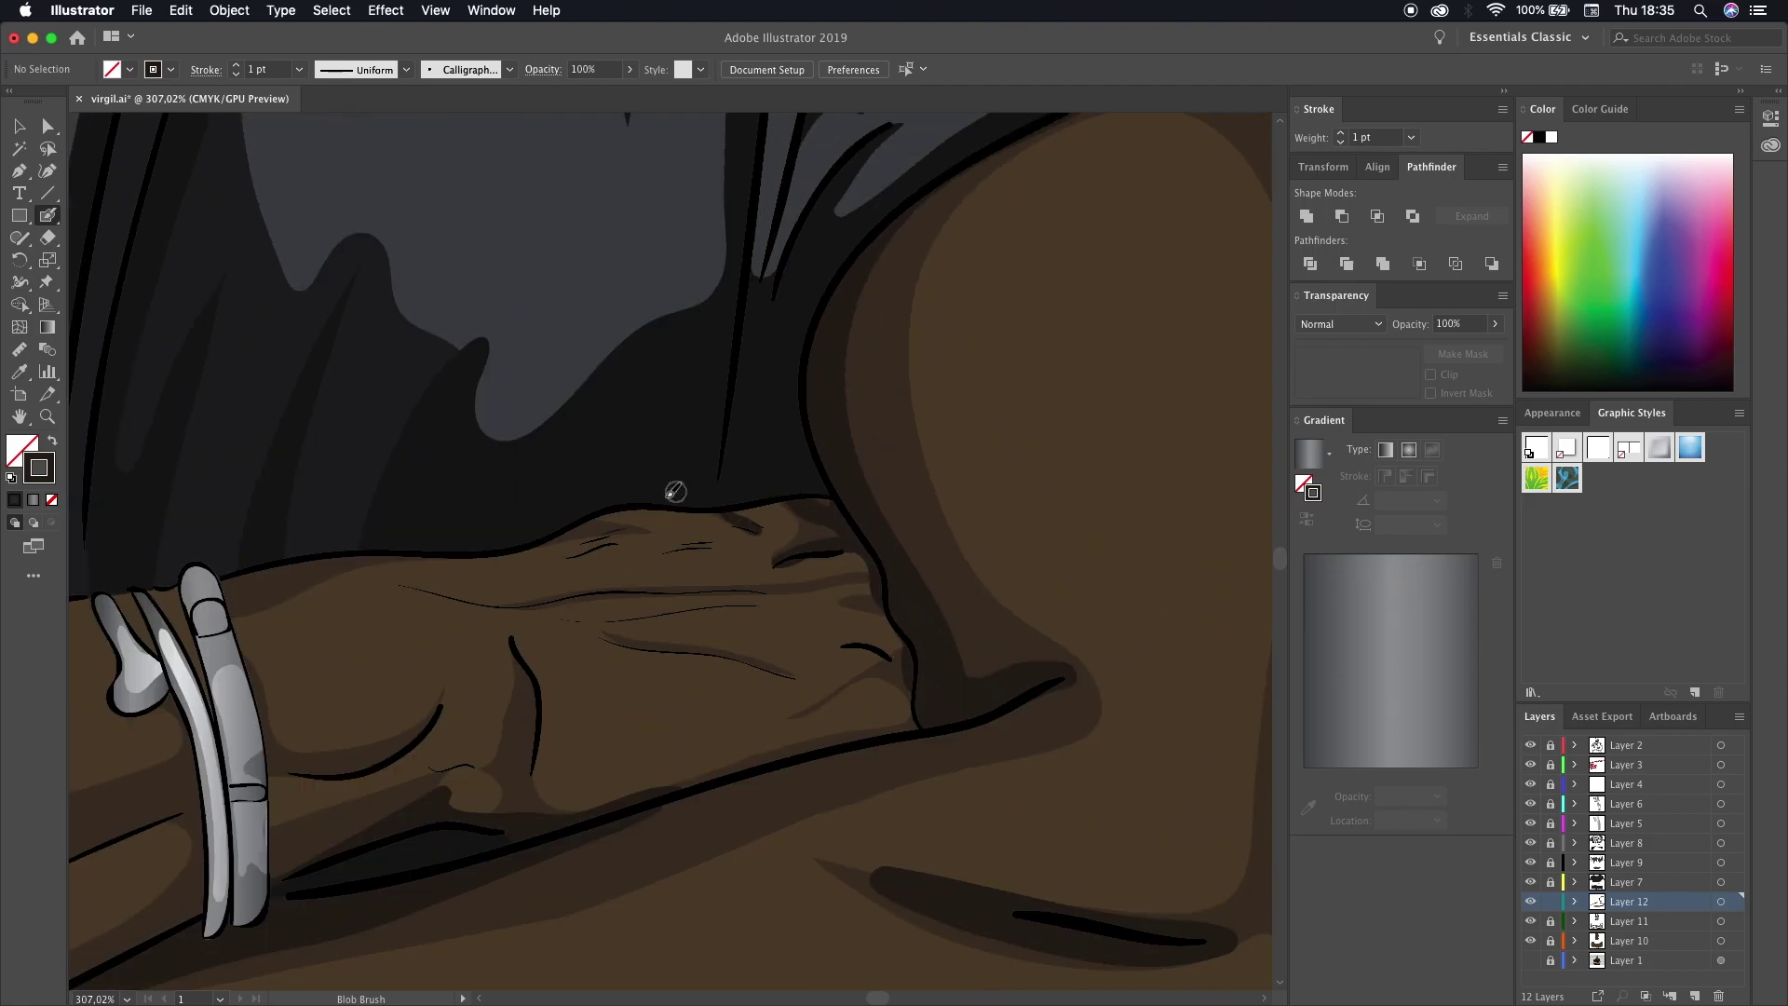
drag(442, 584, 439, 585)
- Paint a dark crease along the forearm, then undo the stray strip by the sleeve
scroll(559, 652, left, 5)
scroll(838, 689, down, 2)
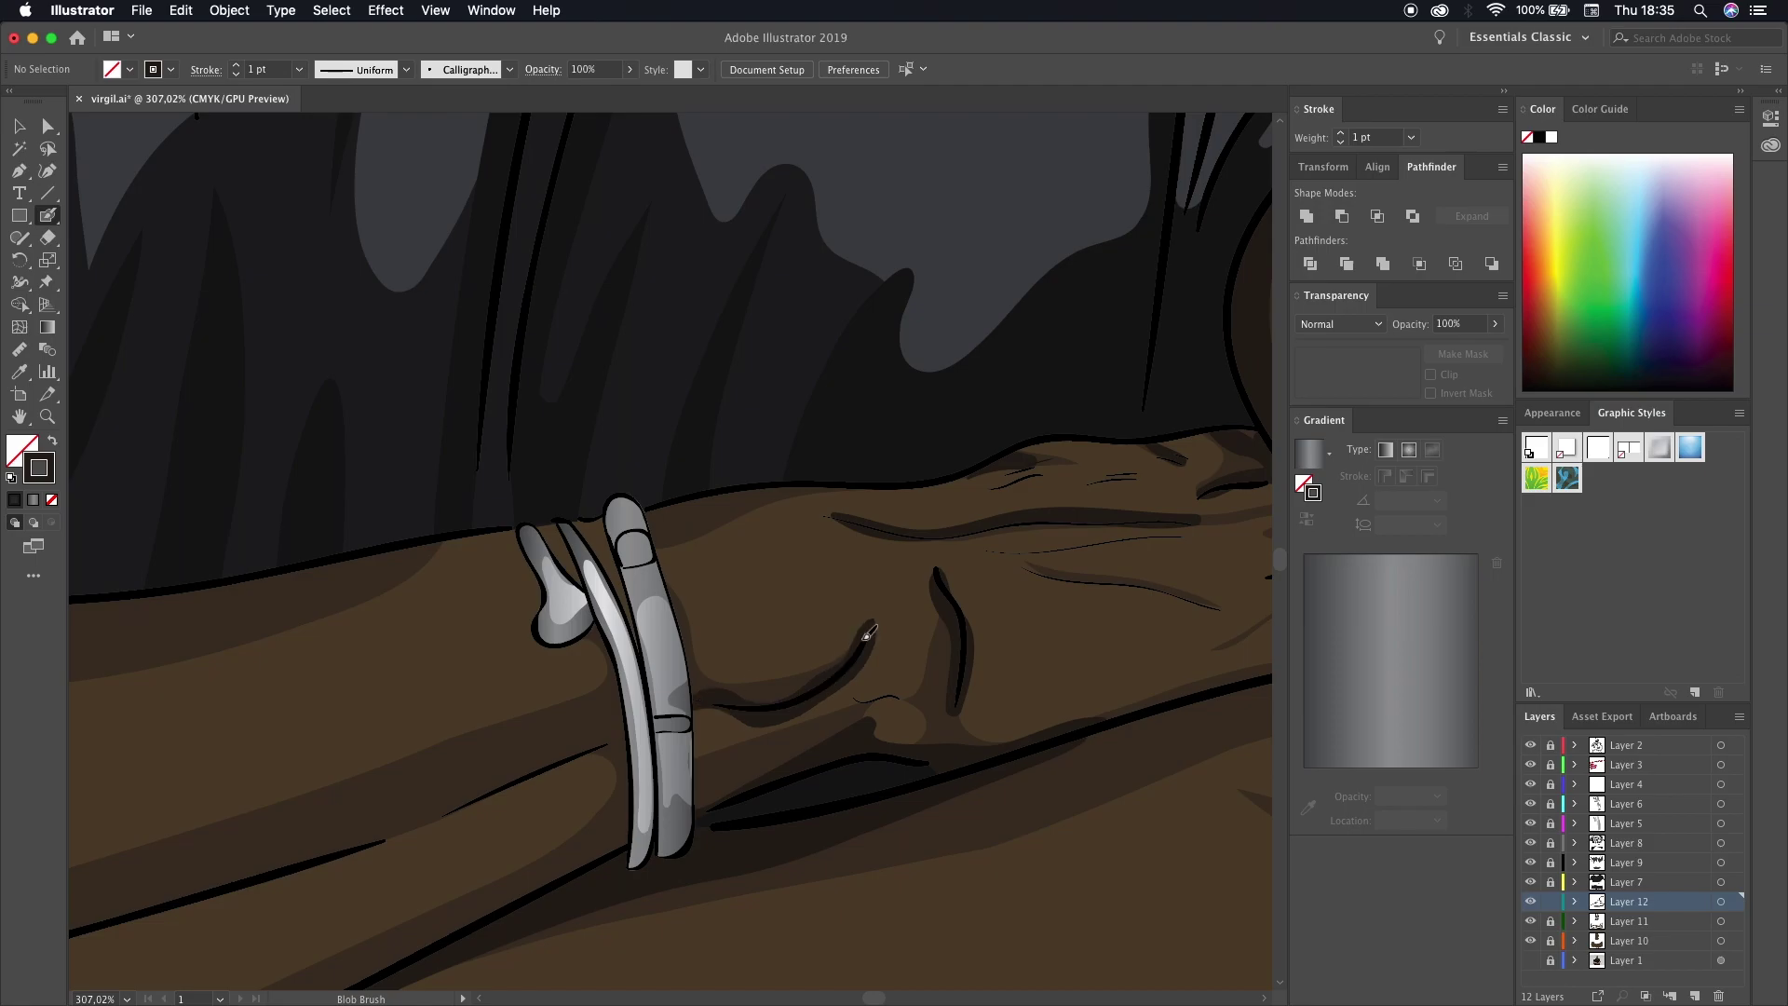
scroll(715, 766, left, 5)
scroll(714, 767, down, 3)
scroll(838, 559, left, 3)
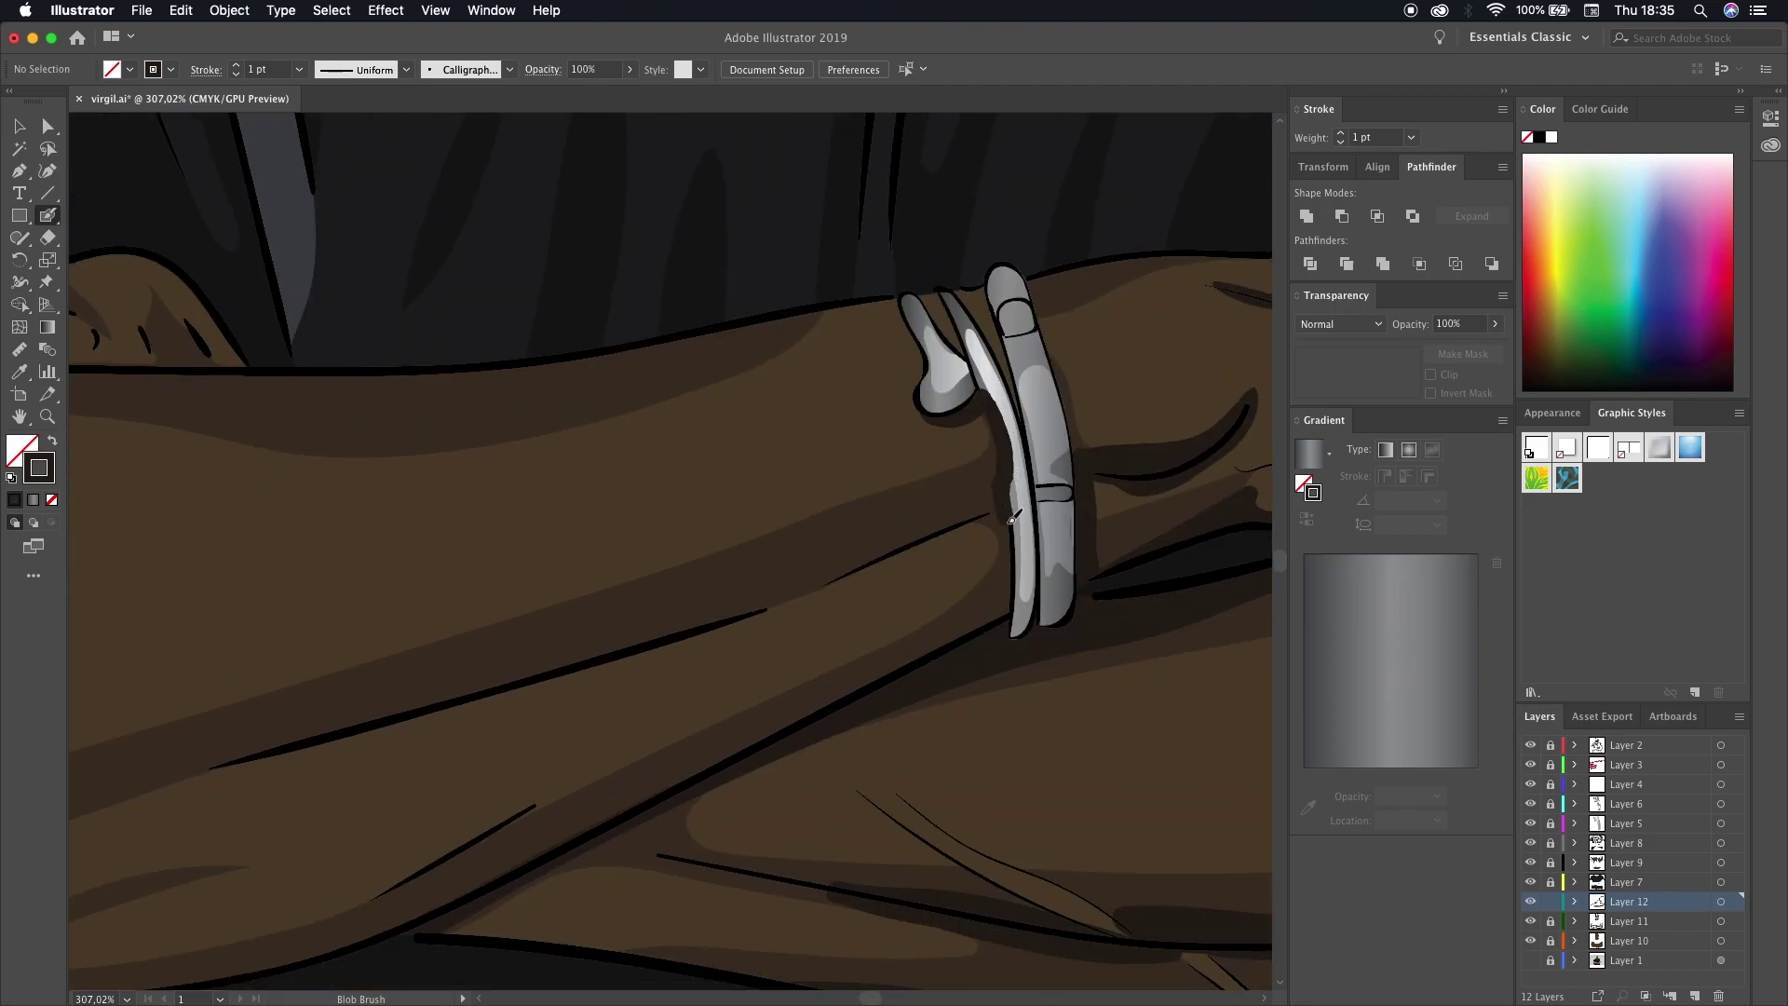
scroll(1013, 517, down, 2)
scroll(522, 717, up, 2)
scroll(521, 717, left, 2)
drag(508, 687, 326, 788)
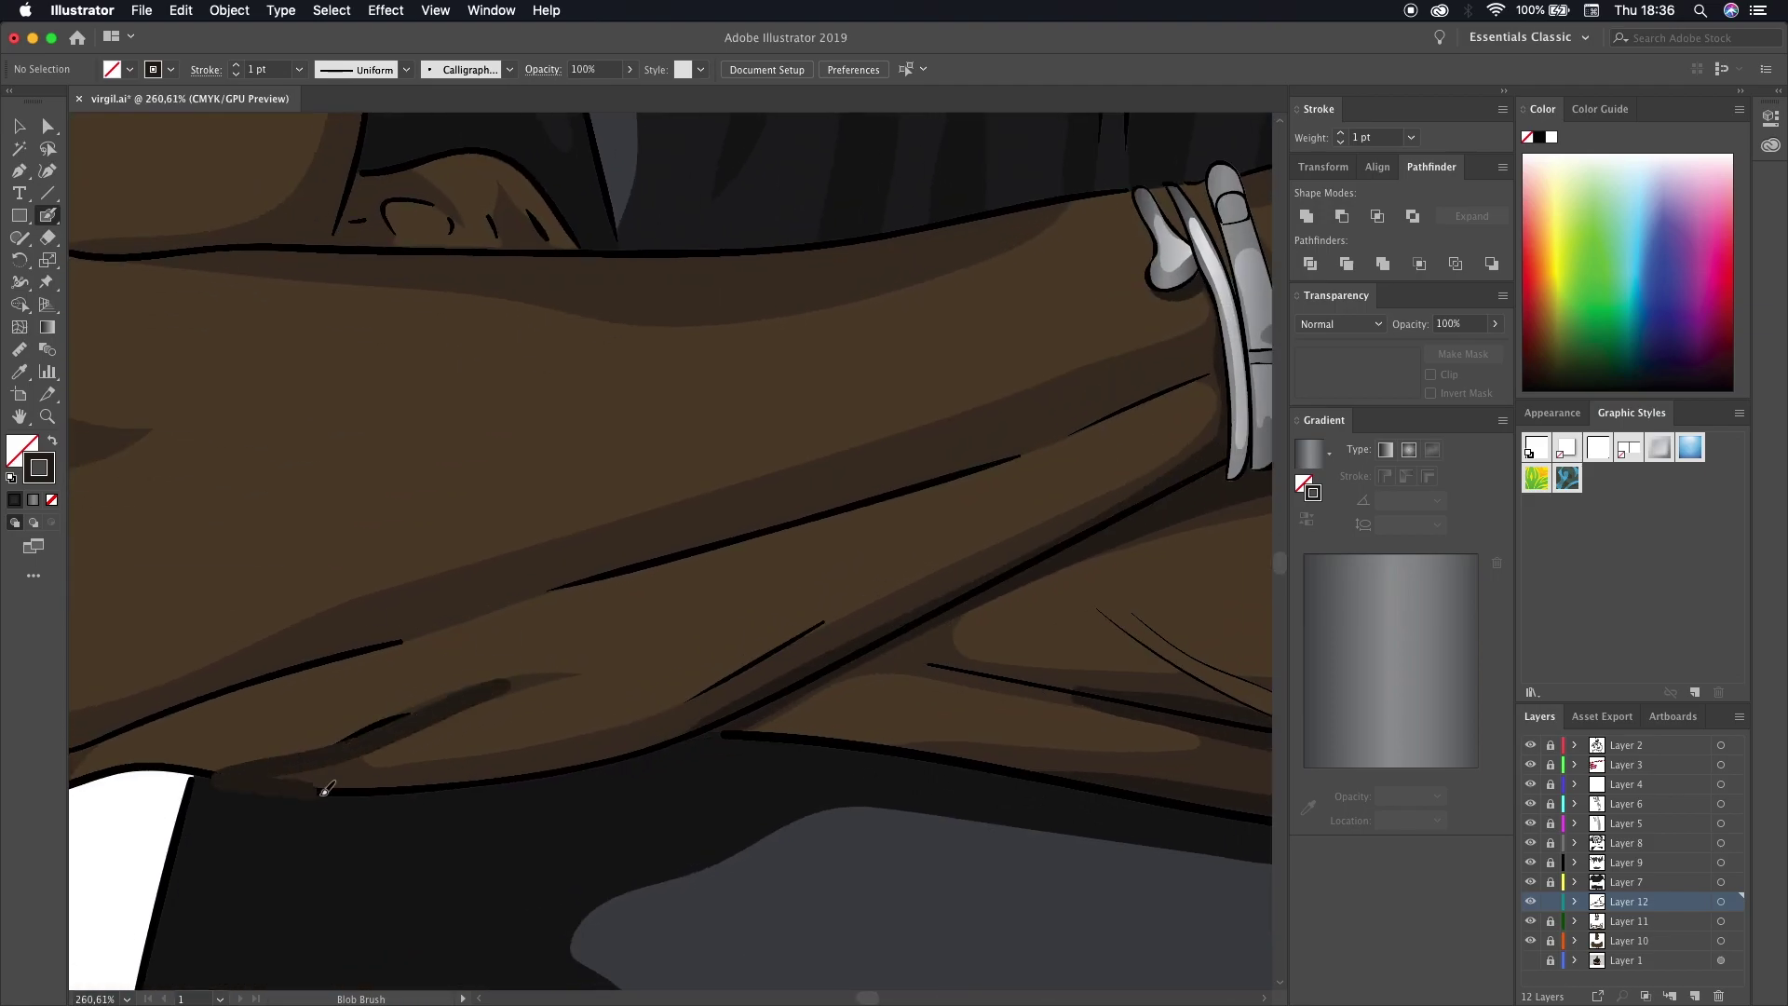
scroll(324, 777, left, 4)
drag(426, 731, 559, 681)
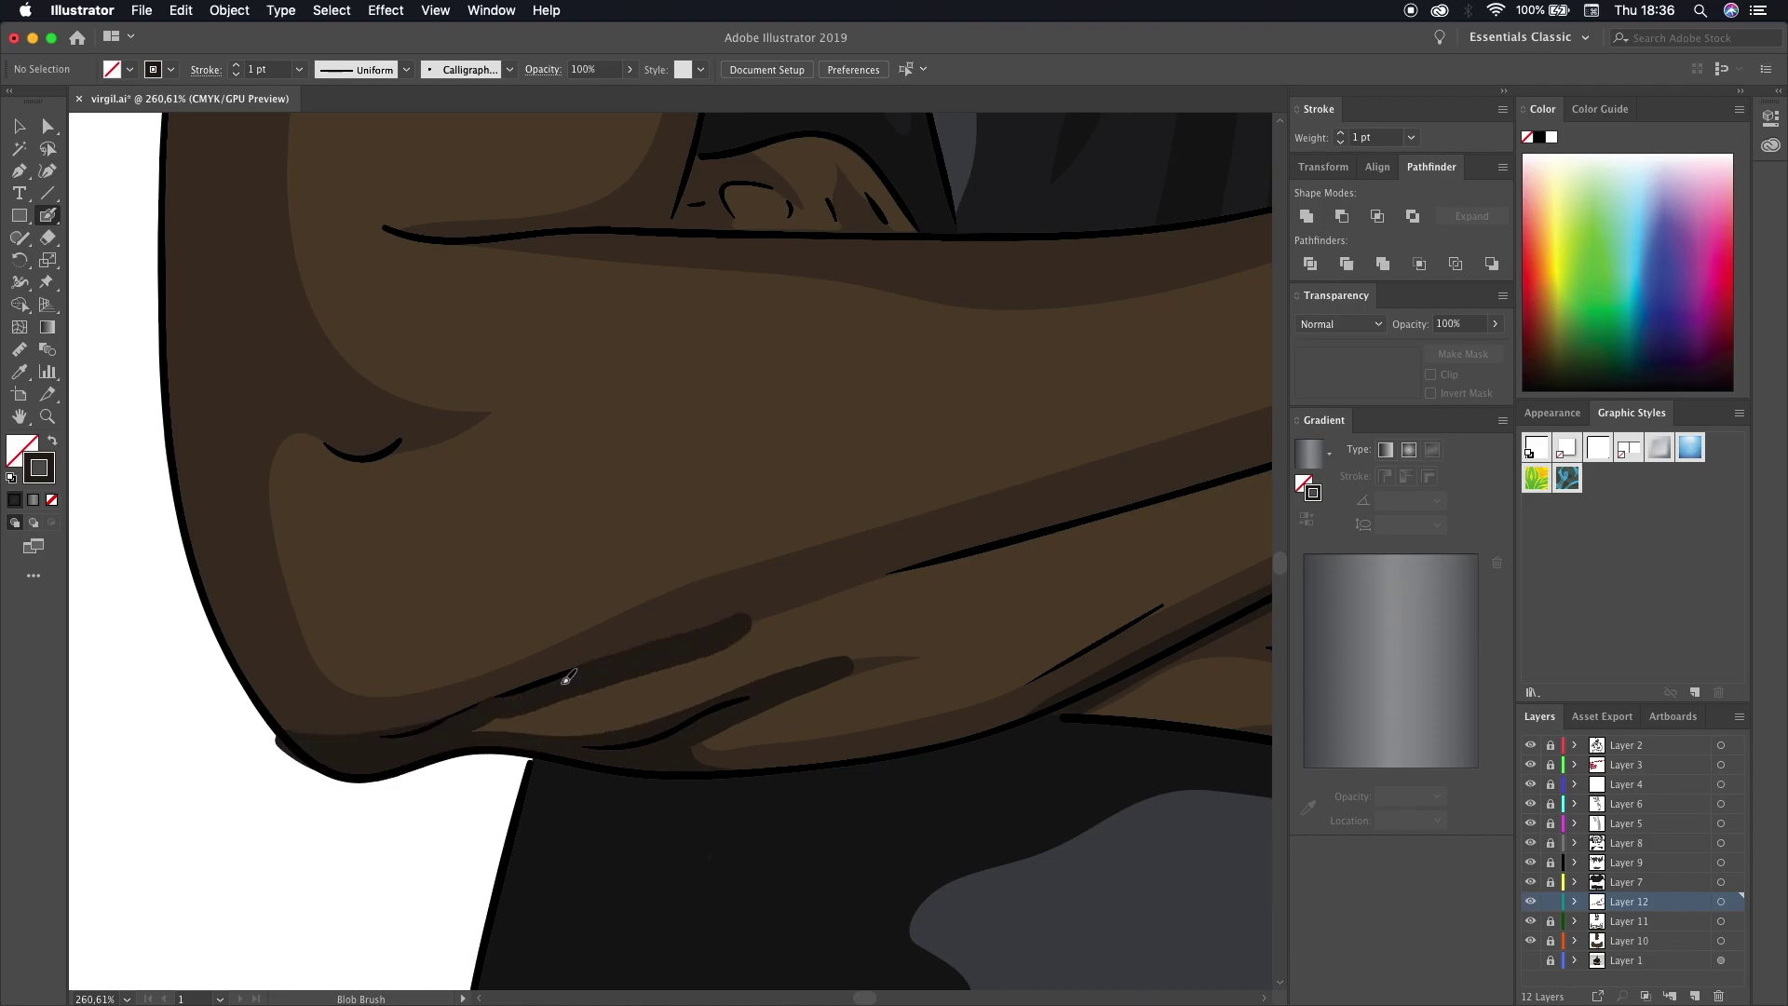
scroll(522, 684, down, 3)
scroll(456, 537, left, 5)
scroll(456, 537, up, 2)
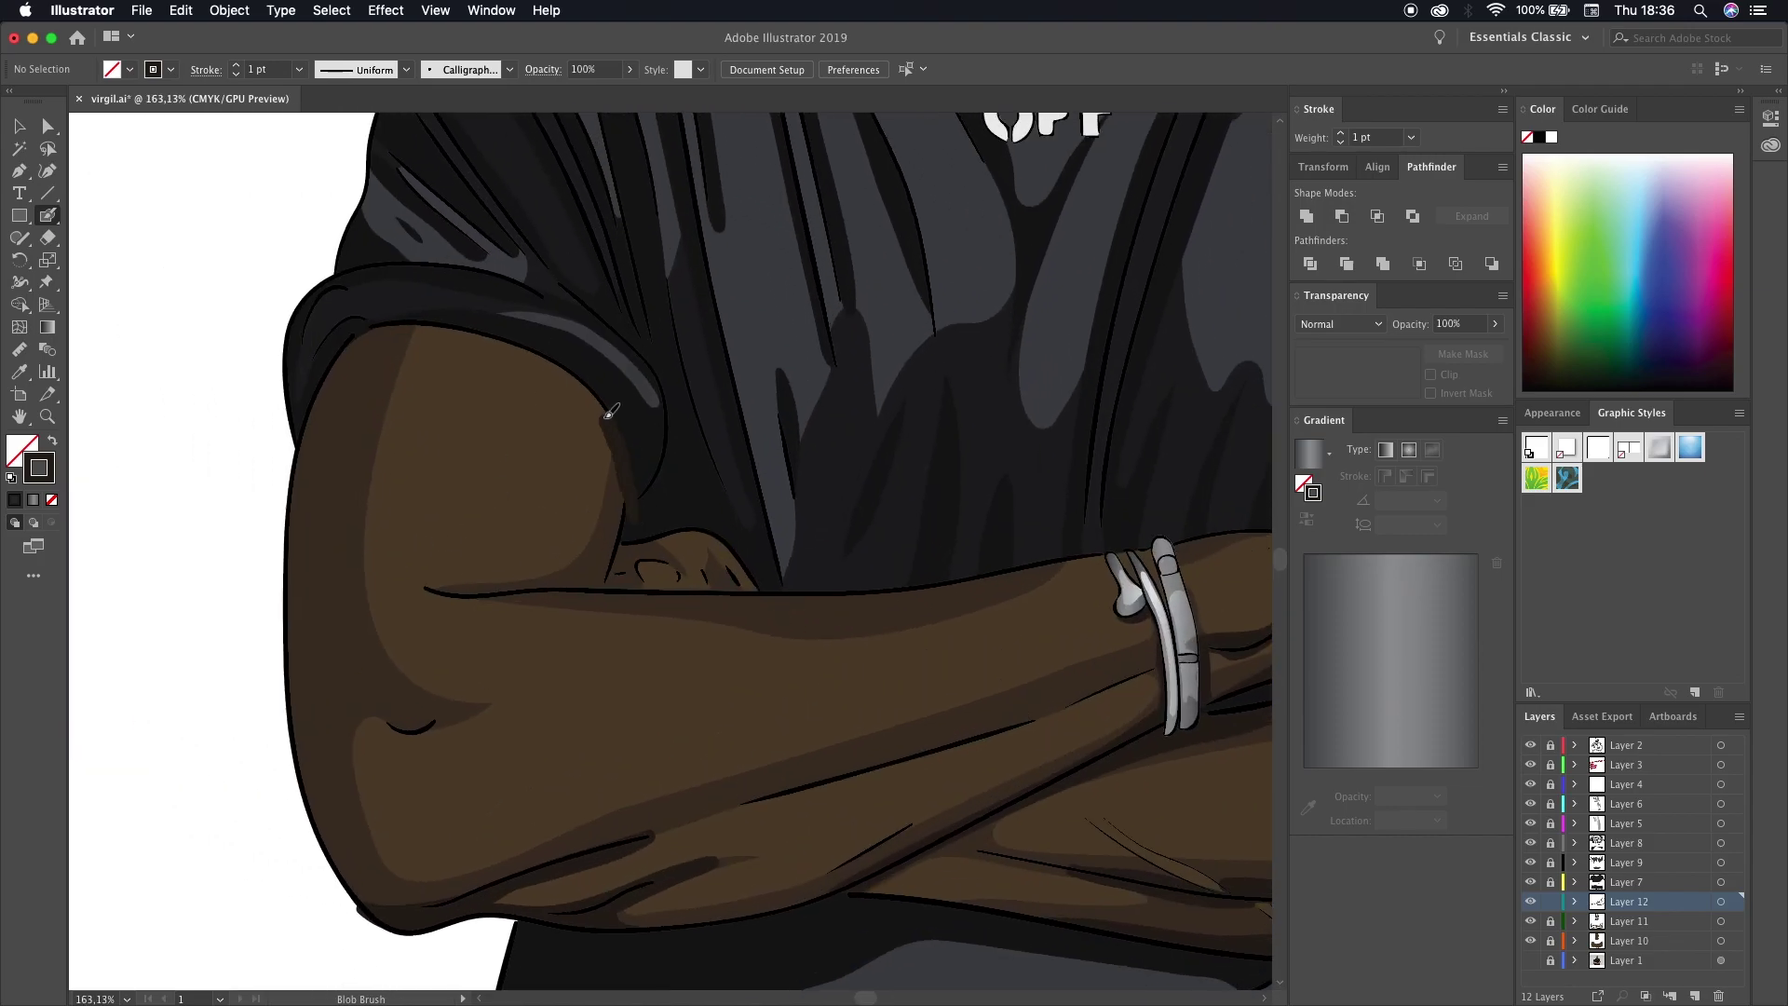
key(cmd+z)
scroll(586, 583, up, 3)
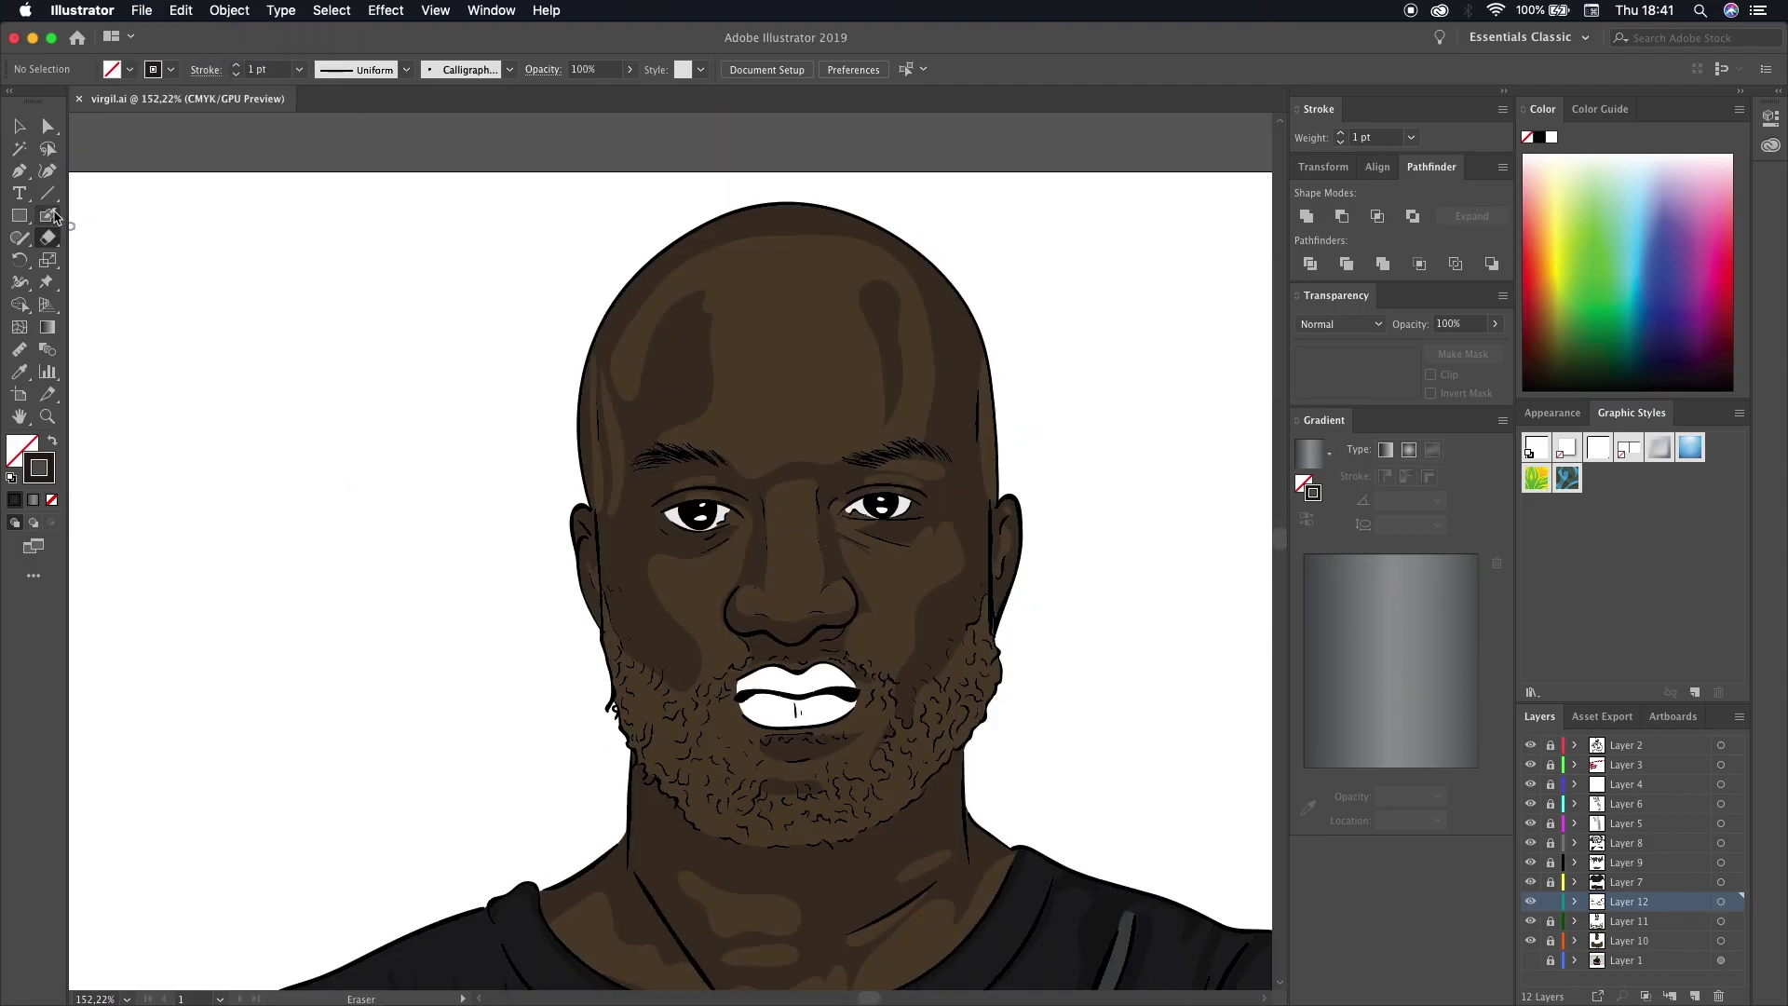
- Shade both sides of the neck, the jawline under the beard and the band under the chin
click(54, 217)
scroll(954, 524, up, 5)
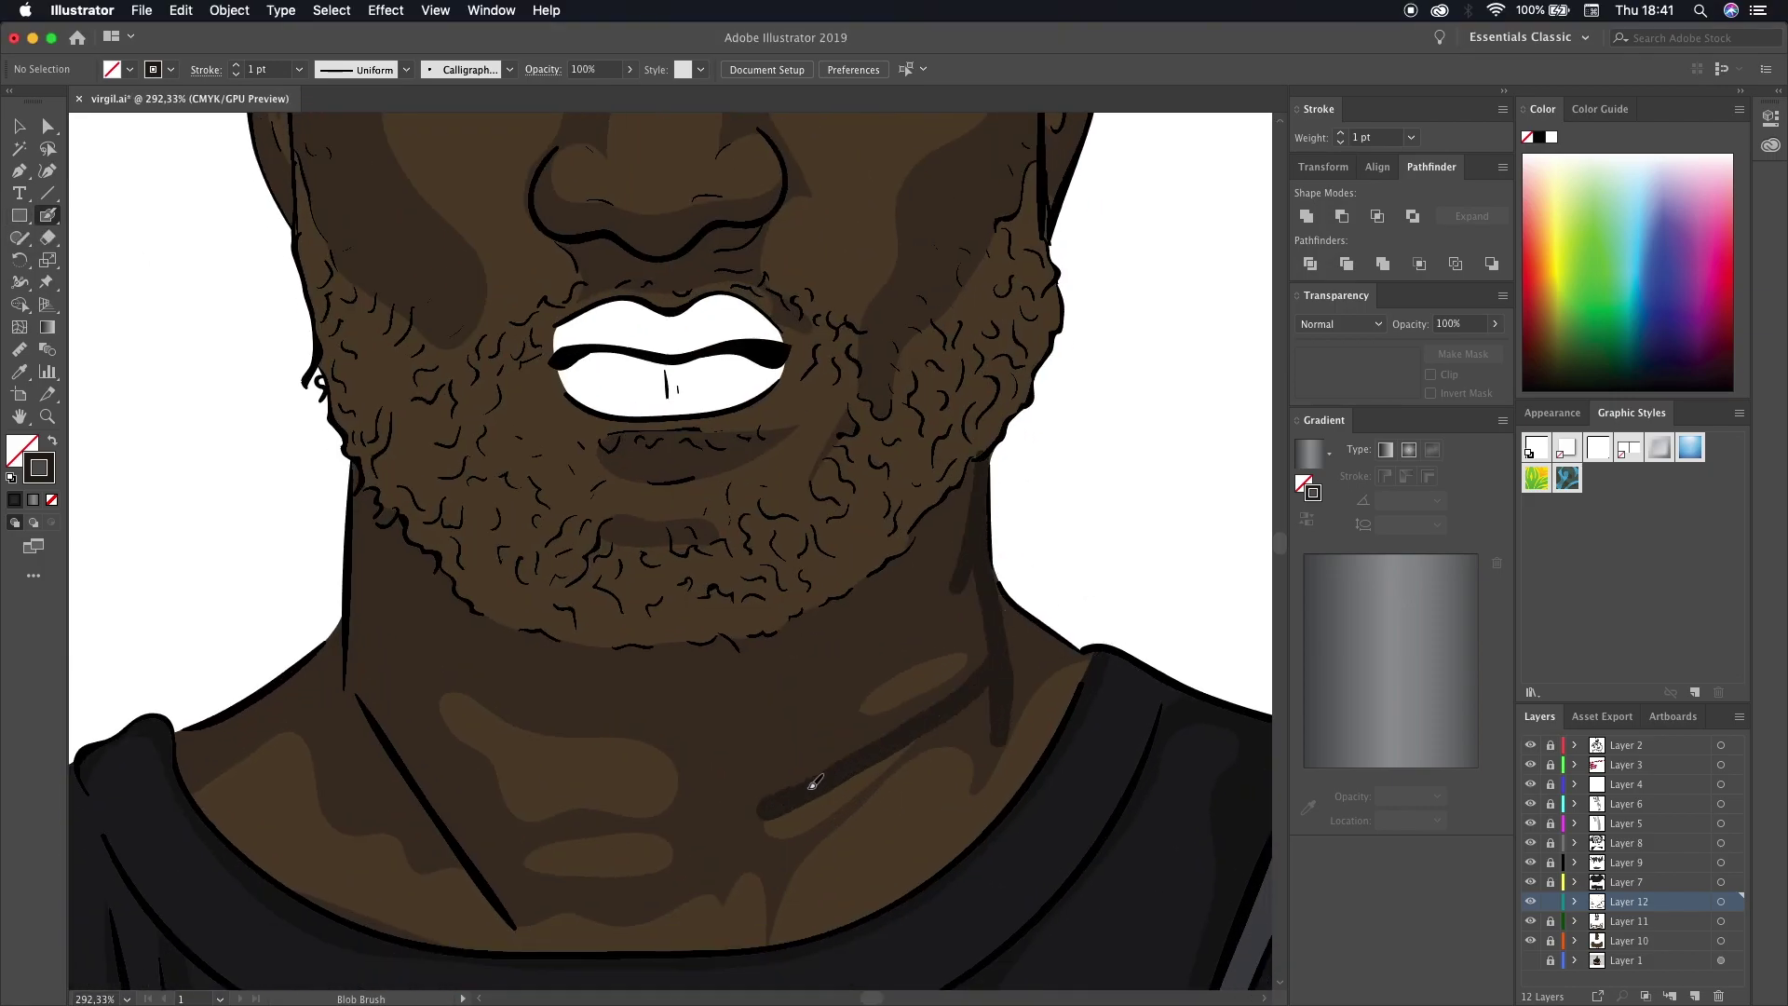
mouse_move(982, 465)
mouse_down()
mouse_move(885, 618)
mouse_move(524, 706)
mouse_up()
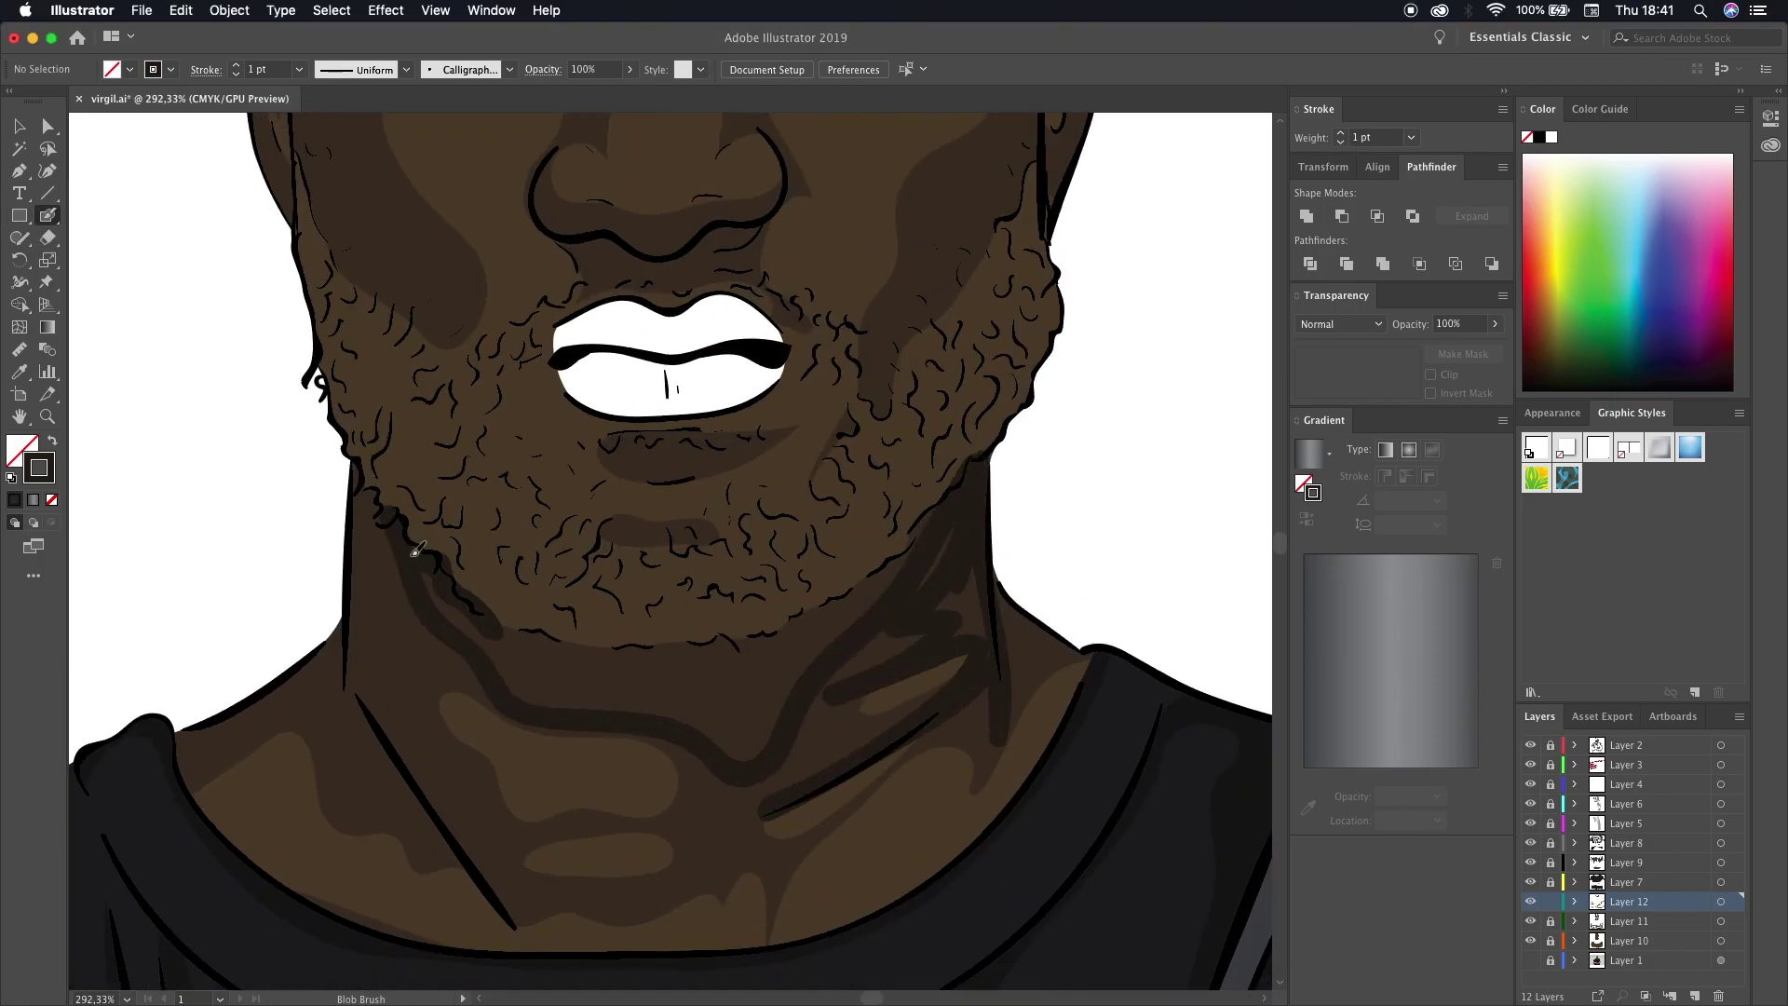
drag(415, 551, 915, 553)
drag(823, 622, 667, 692)
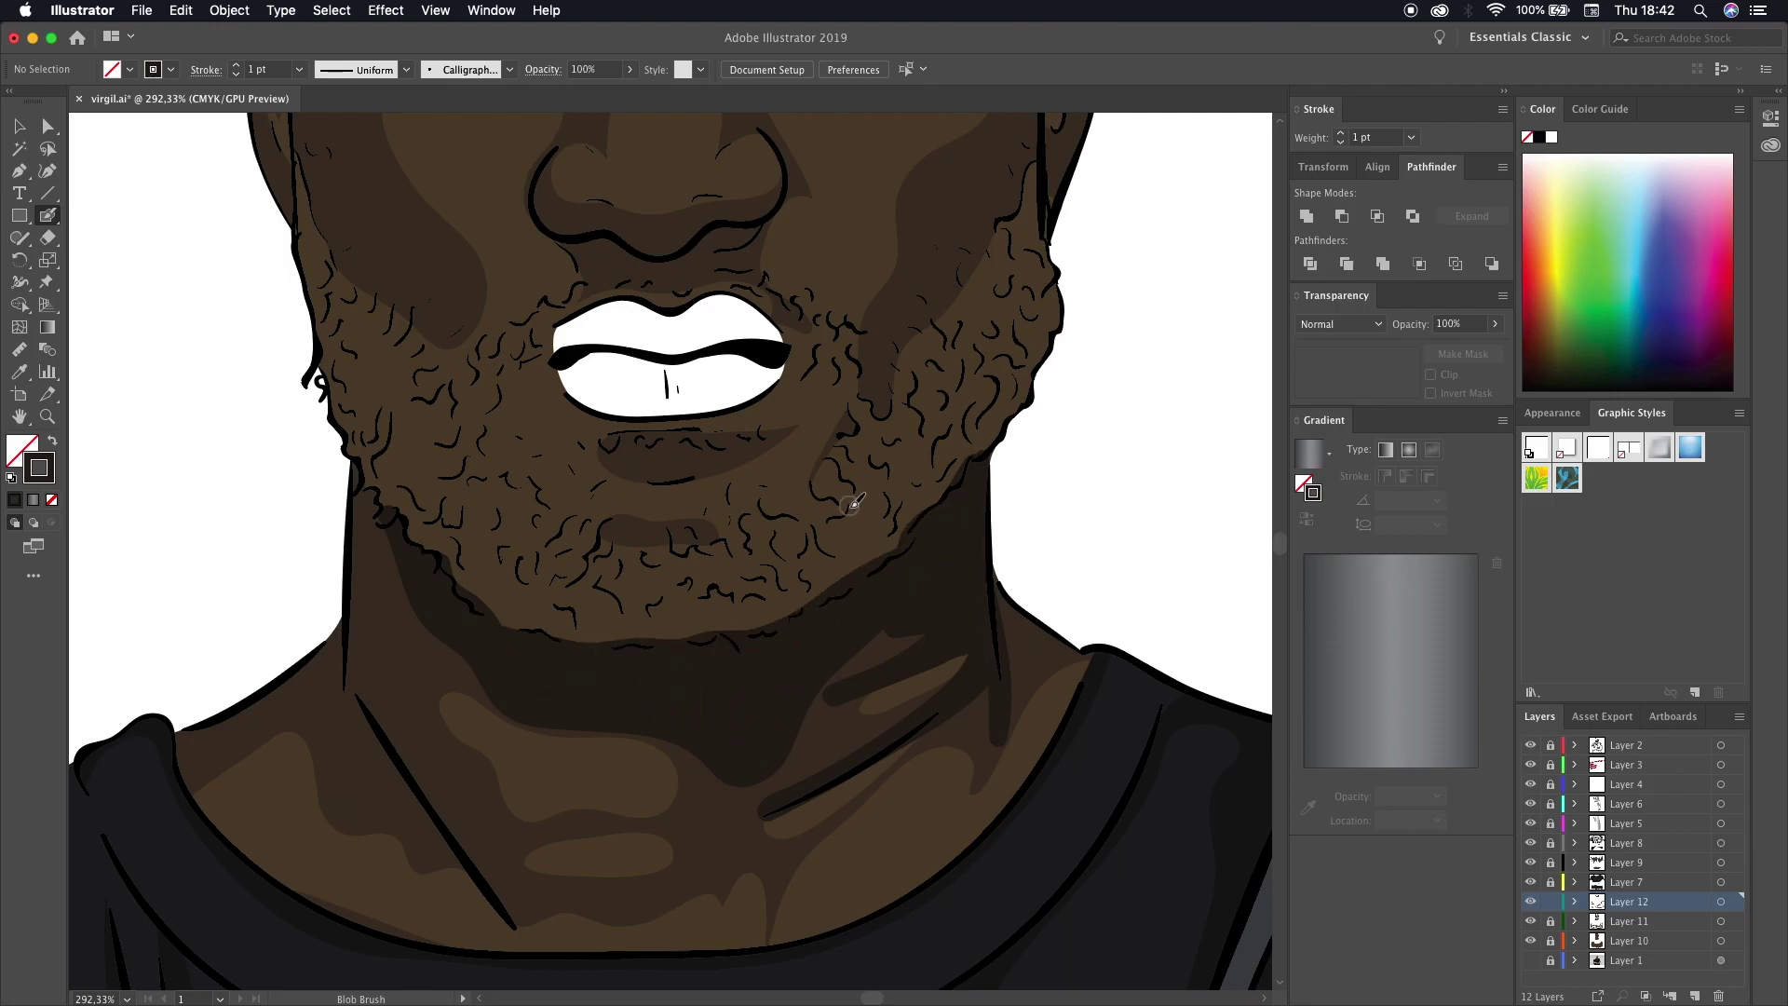
drag(381, 545, 490, 849)
drag(361, 754, 375, 723)
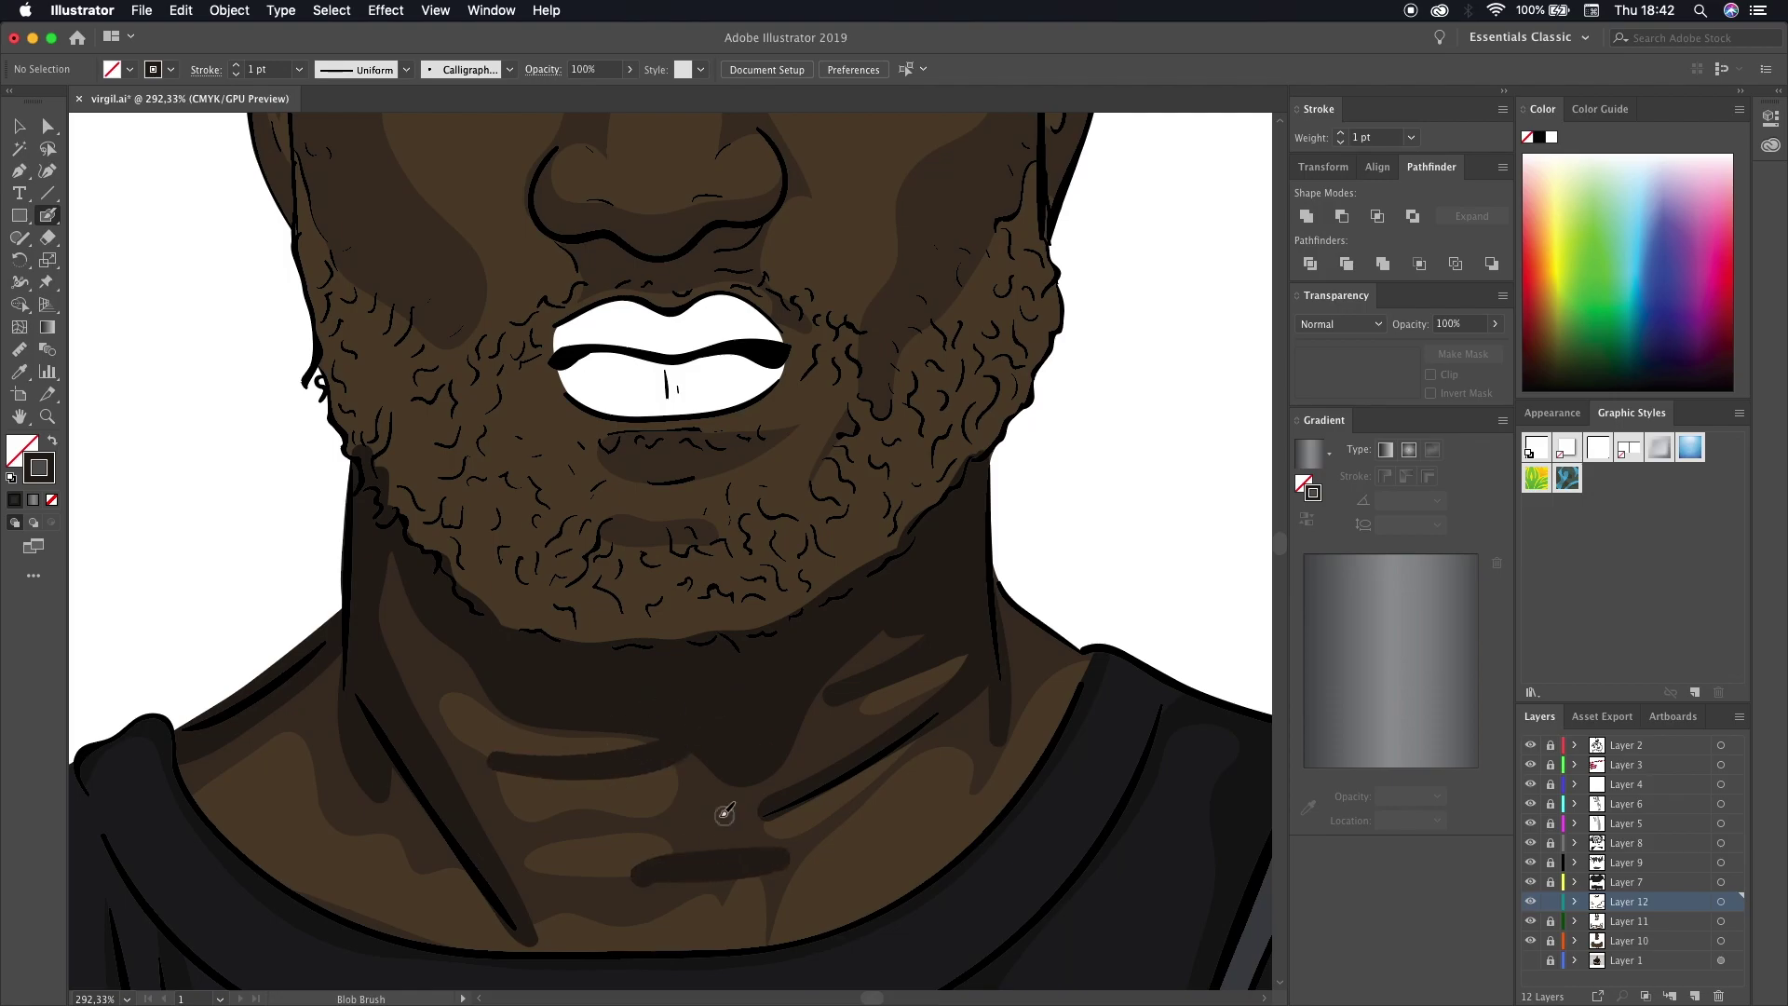
- Erase the stray and excess shading across the neck, including a short stray piece
key(shift+e)
scroll(1055, 484, up, 5)
mouse_move(845, 339)
mouse_down()
mouse_move(479, 746)
mouse_move(326, 820)
mouse_up()
scroll(816, 504, down, 5)
mouse_move(1051, 130)
mouse_down()
mouse_move(1019, 738)
mouse_move(692, 728)
mouse_up()
scroll(1019, 739, down, 3)
drag(918, 596, 977, 491)
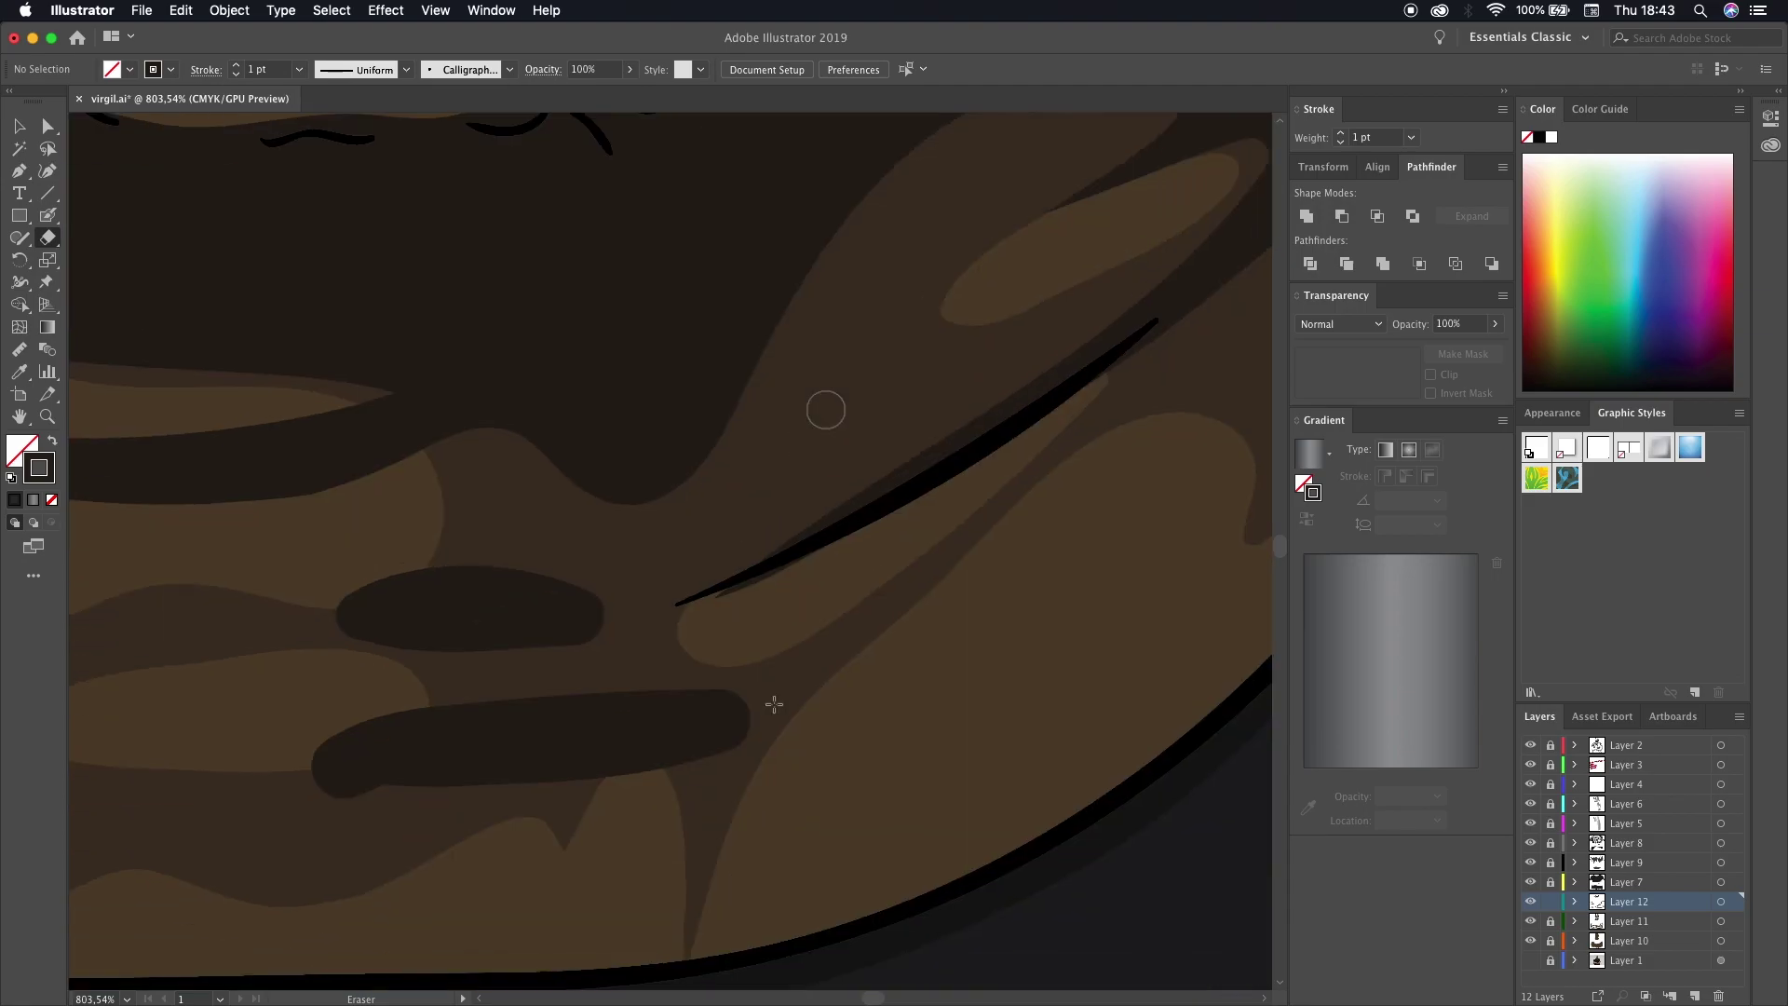
scroll(822, 406, down, 3)
scroll(920, 829, down, 2)
- Trim shading spilling past the black neck outline, at the lower left, and along the beard edge
drag(973, 745, 307, 689)
scroll(698, 626, down, 2)
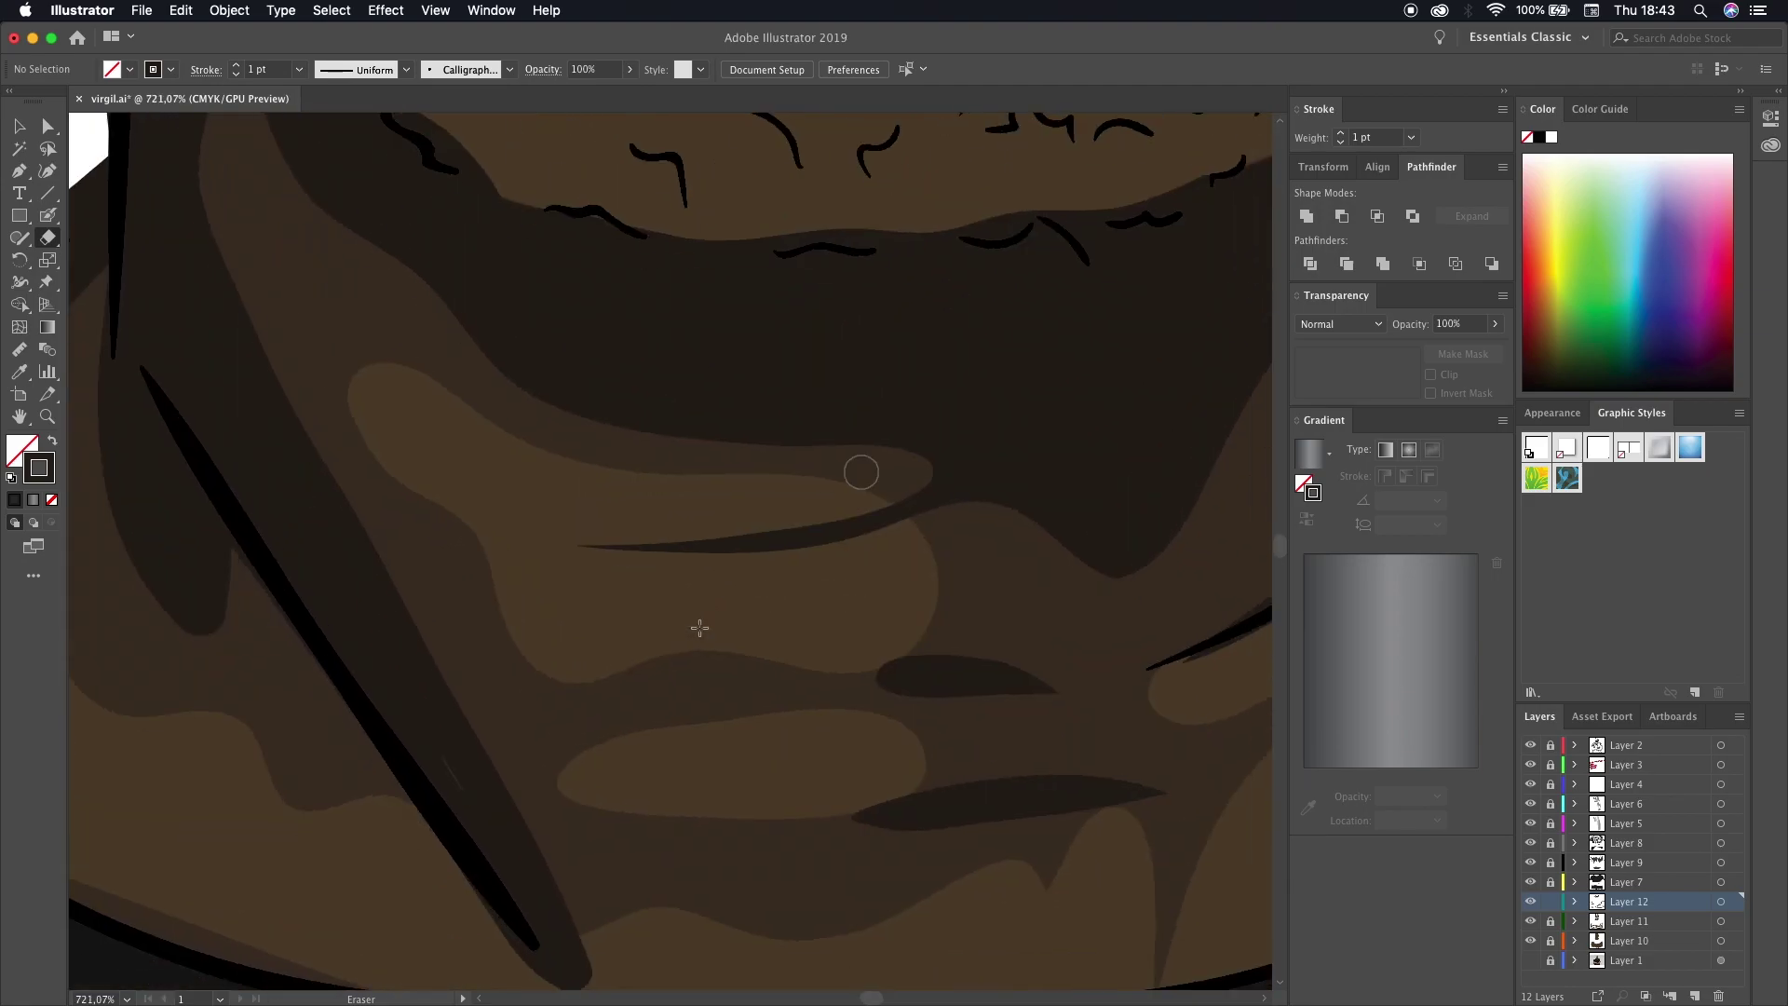
drag(539, 978, 421, 582)
scroll(421, 582, left, 2)
drag(299, 606, 84, 712)
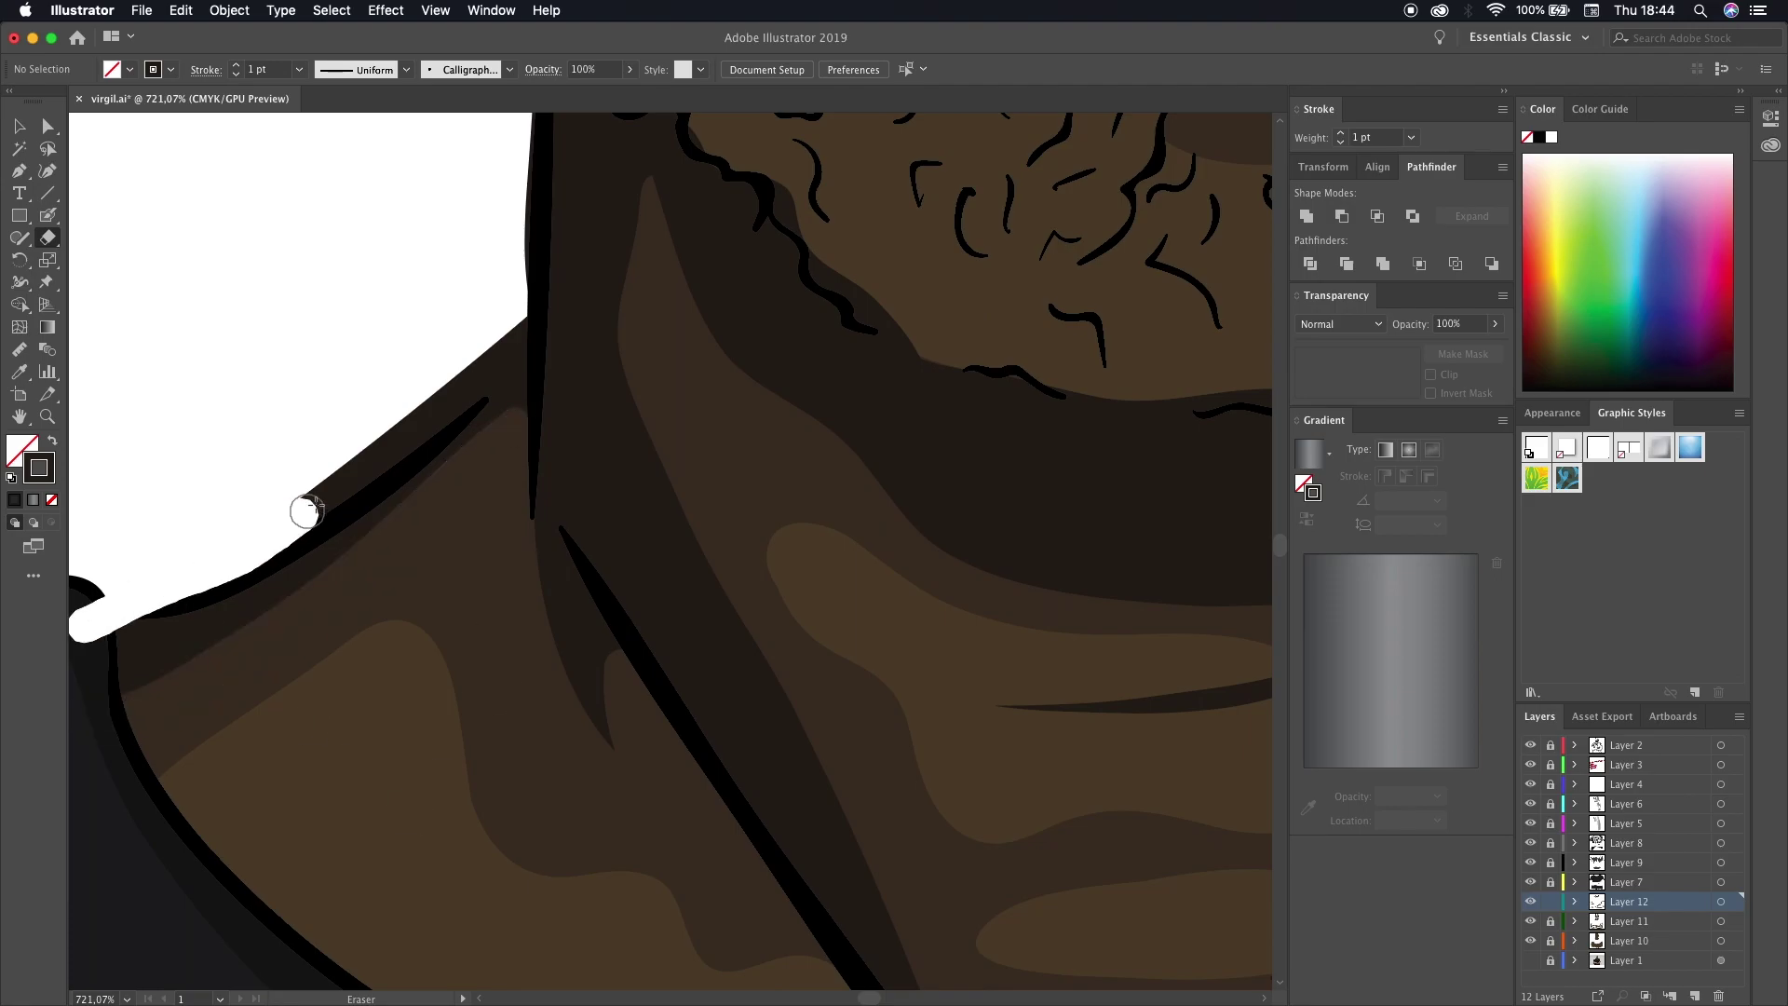
scroll(358, 467, right, 4)
scroll(358, 466, up, 3)
drag(562, 875, 325, 186)
scroll(466, 558, up, 3)
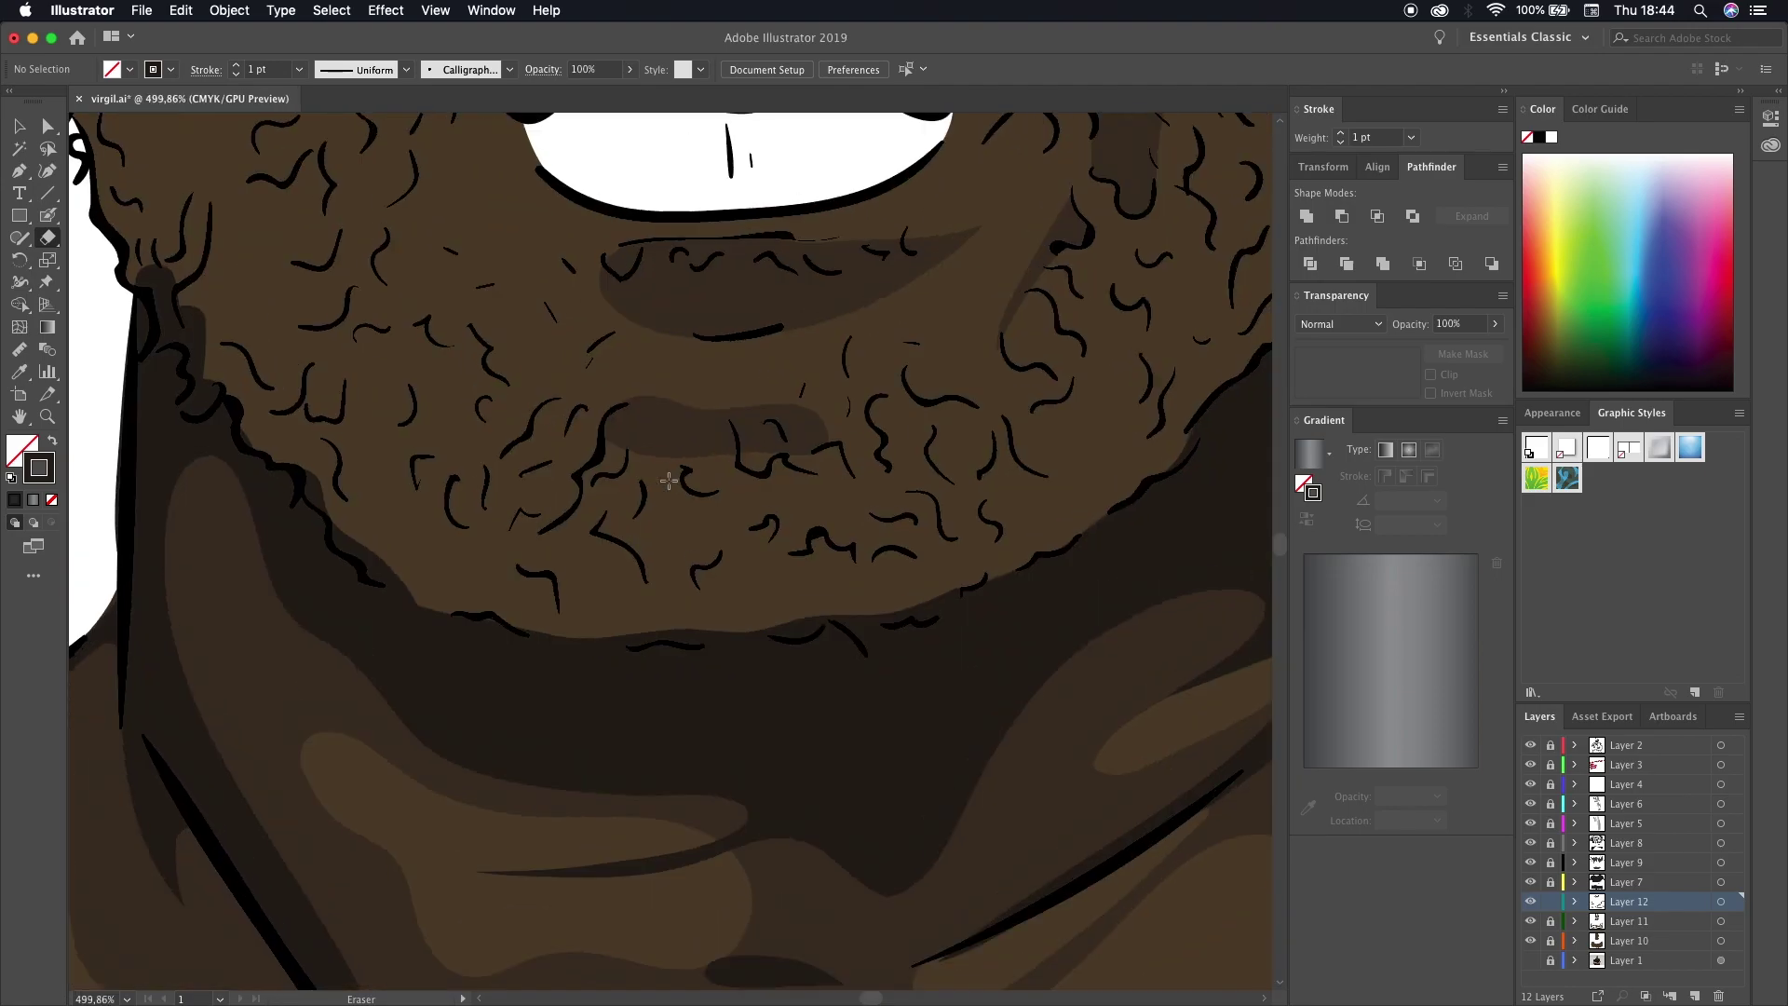
scroll(559, 465, left, 3)
drag(559, 484, 535, 419)
drag(767, 694, 880, 843)
scroll(886, 838, down, 2)
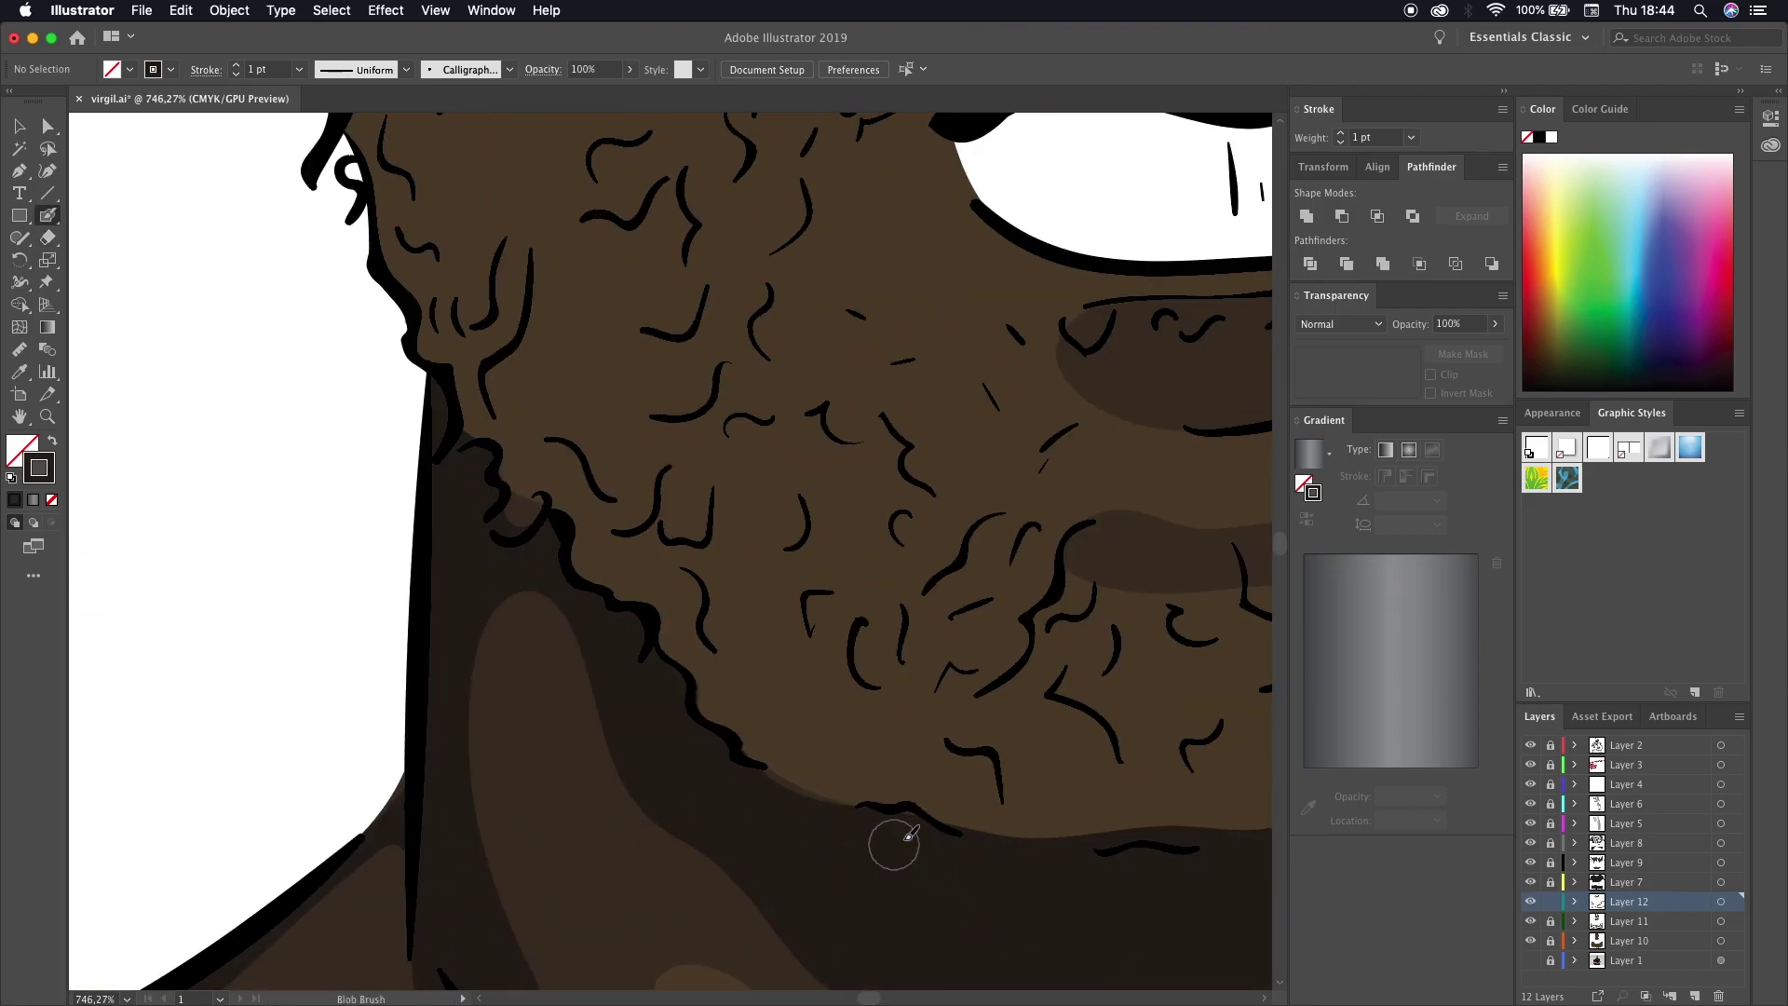
scroll(559, 745, right, 3)
- Erase one more stray edge under the beard, then zoom to check it
drag(340, 696, 806, 687)
scroll(806, 686, down, 5)
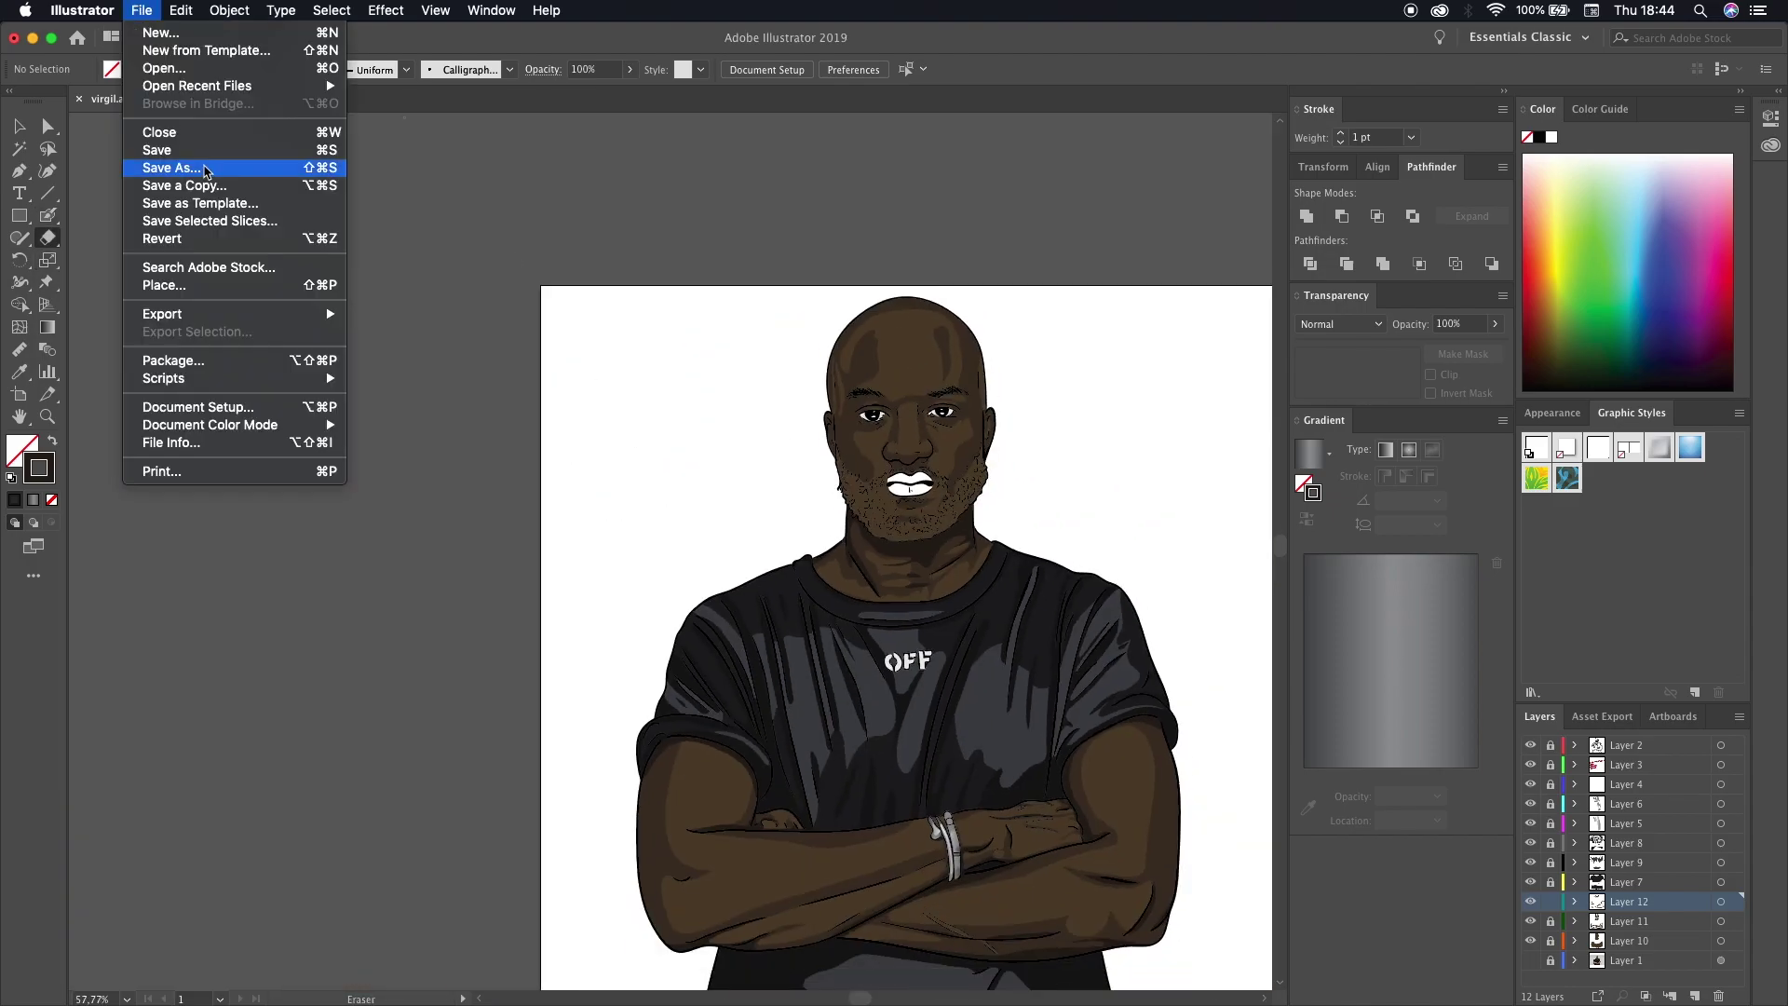
scroll(928, 523, up, 4)
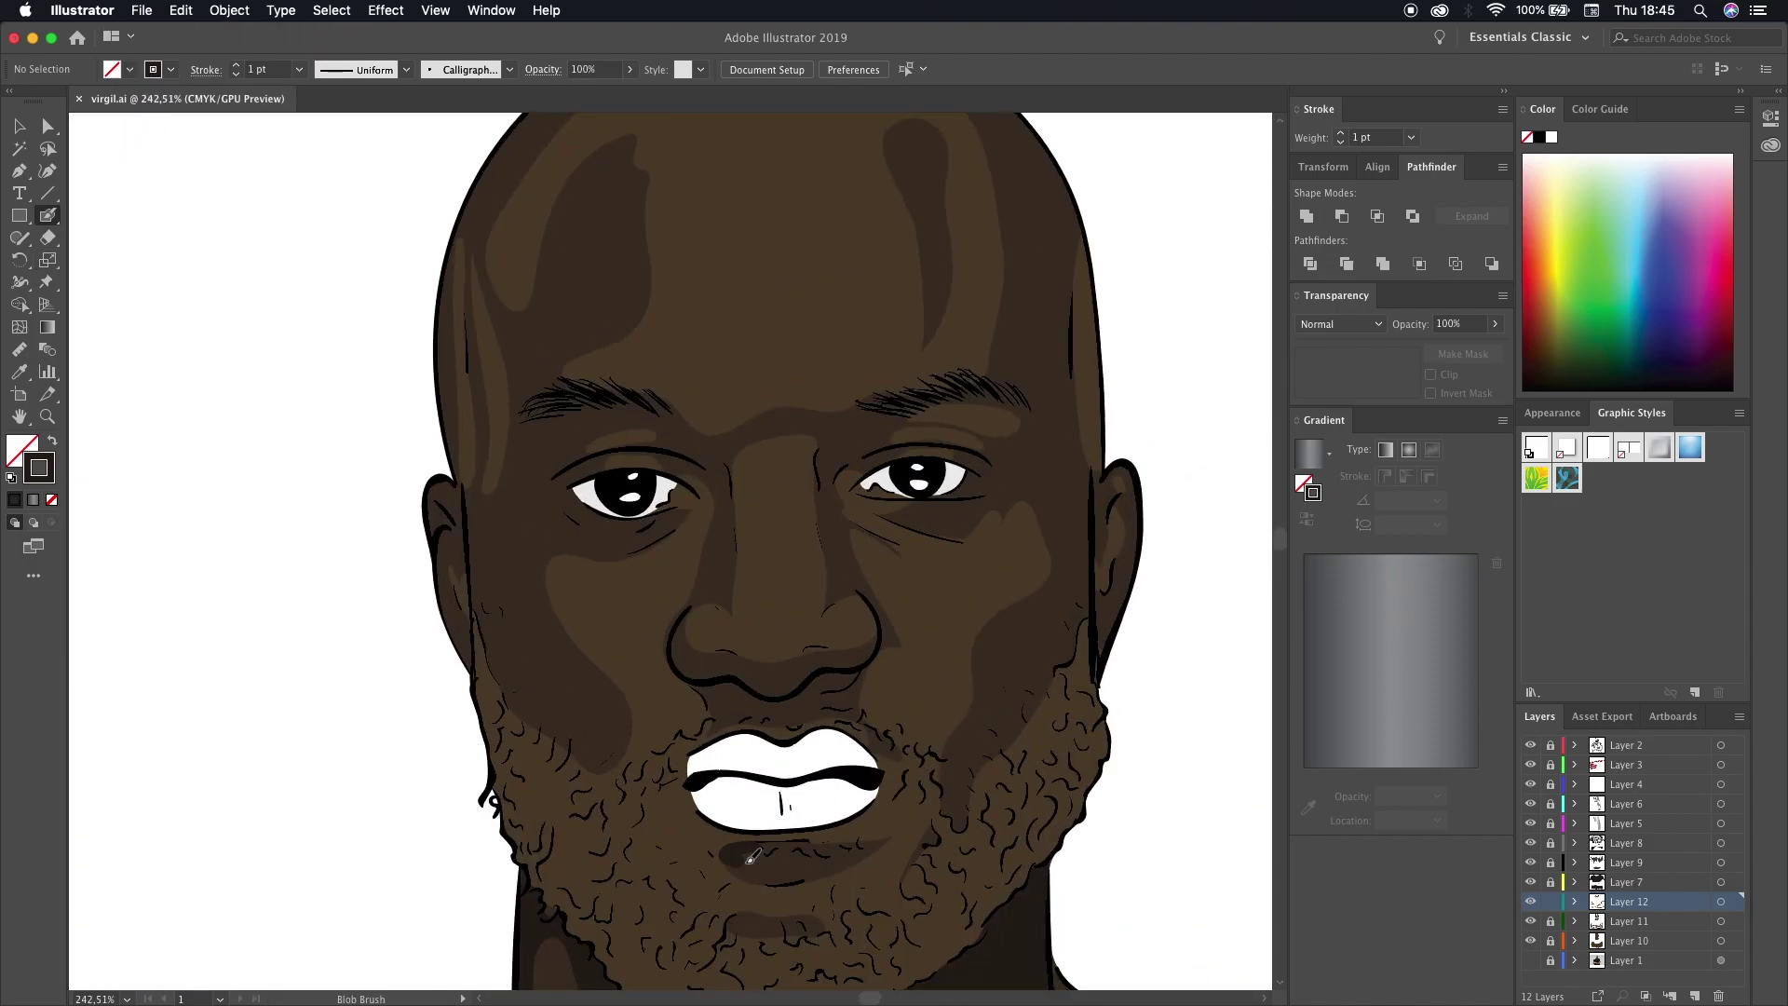
scroll(1116, 487, up, 5)
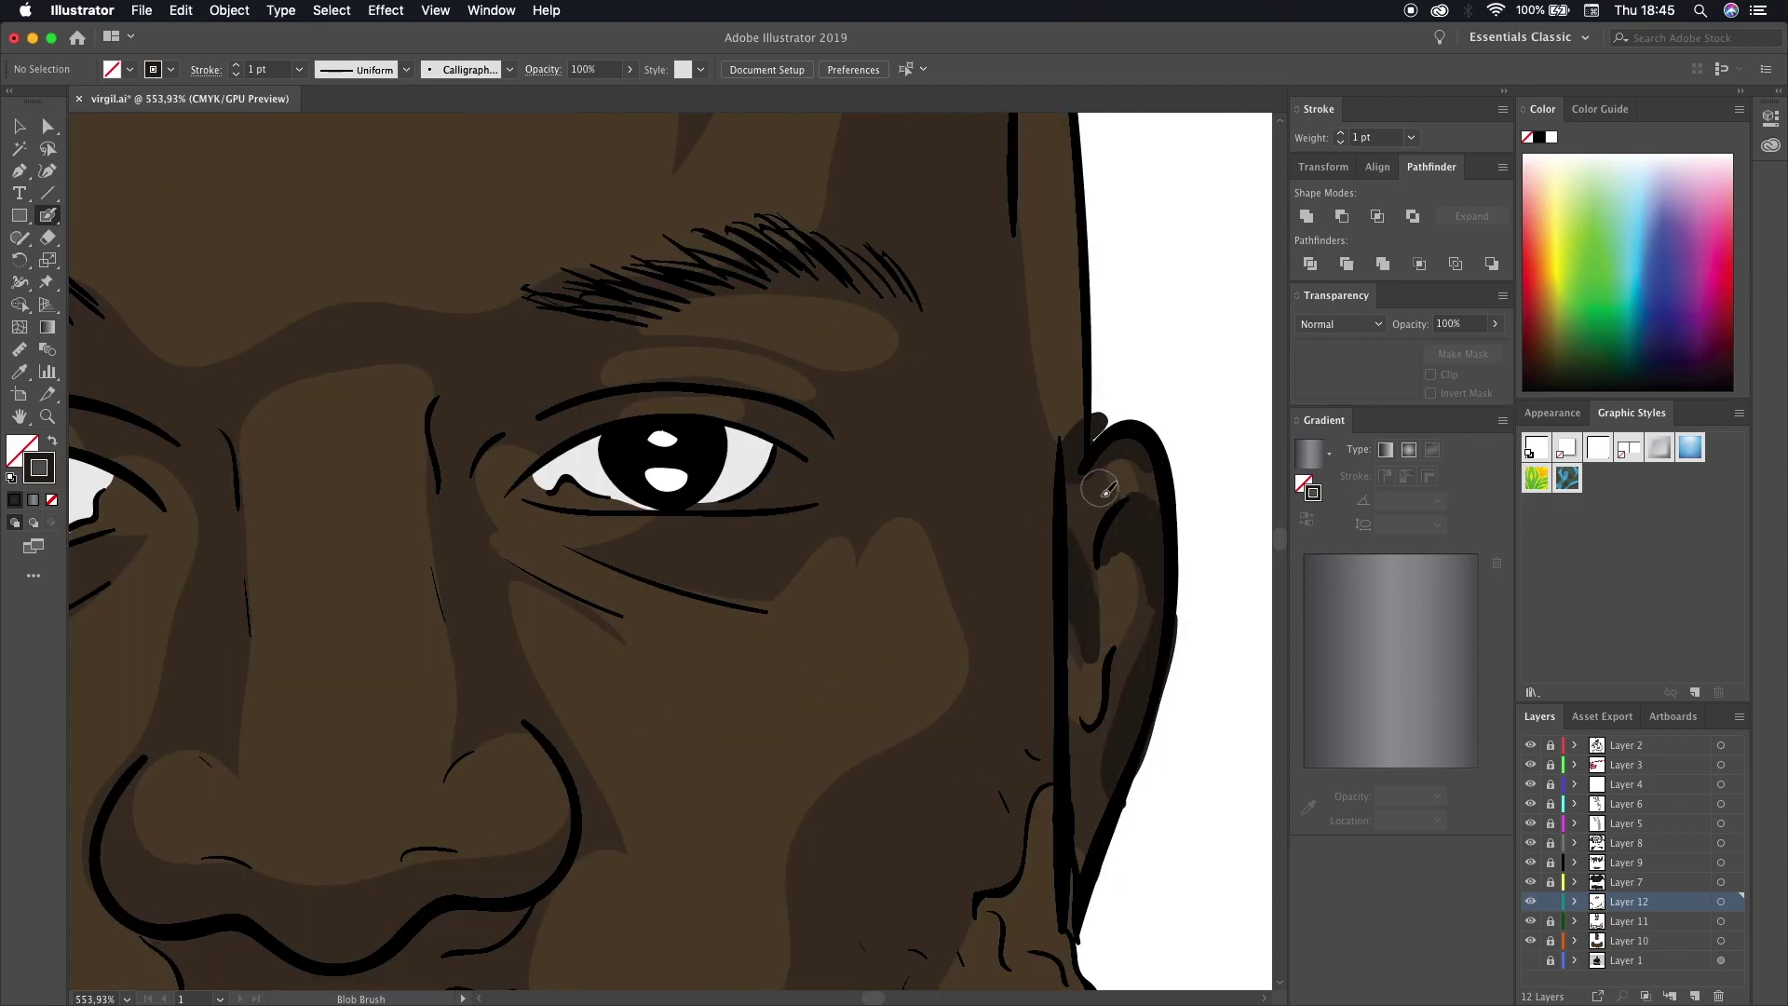
scroll(1101, 489, down, 4)
scroll(941, 584, up, 5)
- Paint dark shadow between the nose and moustache and along the cheek edge beside the ear
mouse_move(1102, 452)
mouse_down()
mouse_move(1049, 618)
mouse_move(519, 518)
mouse_move(1046, 487)
mouse_move(1004, 521)
mouse_up()
scroll(1004, 522, down, 3)
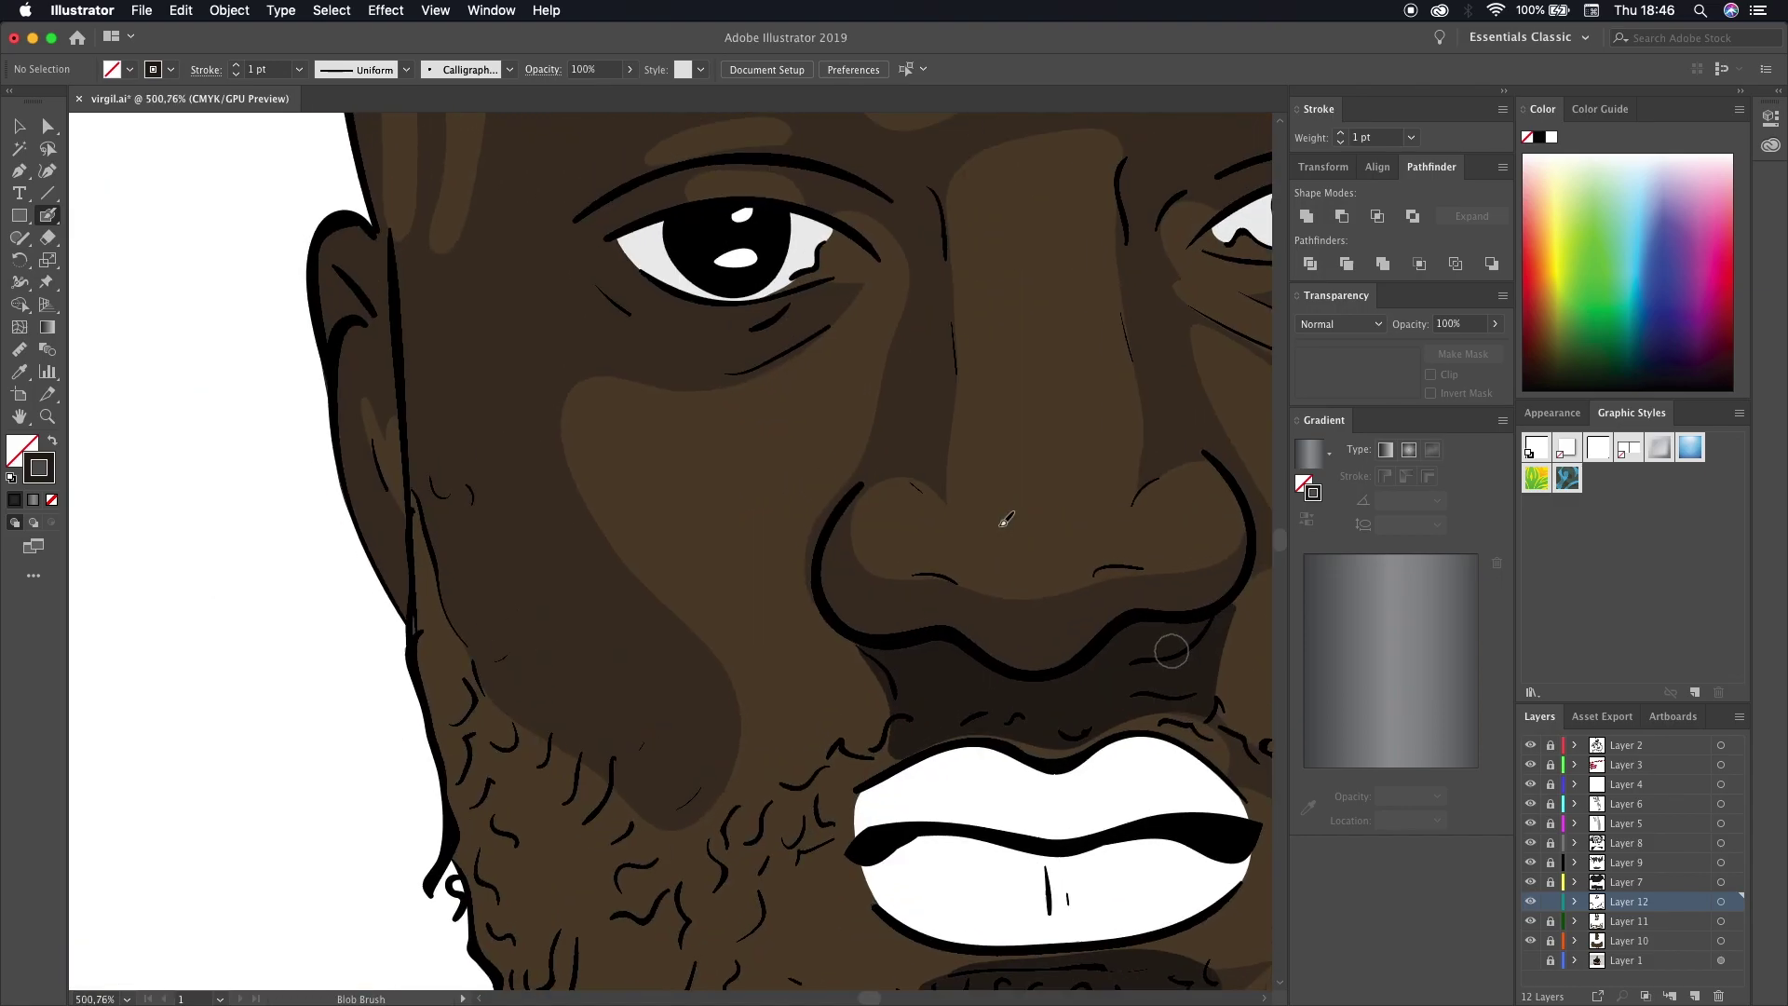
scroll(1002, 518, down, 3)
mouse_move(571, 730)
mouse_down()
mouse_move(591, 471)
mouse_move(552, 661)
mouse_up()
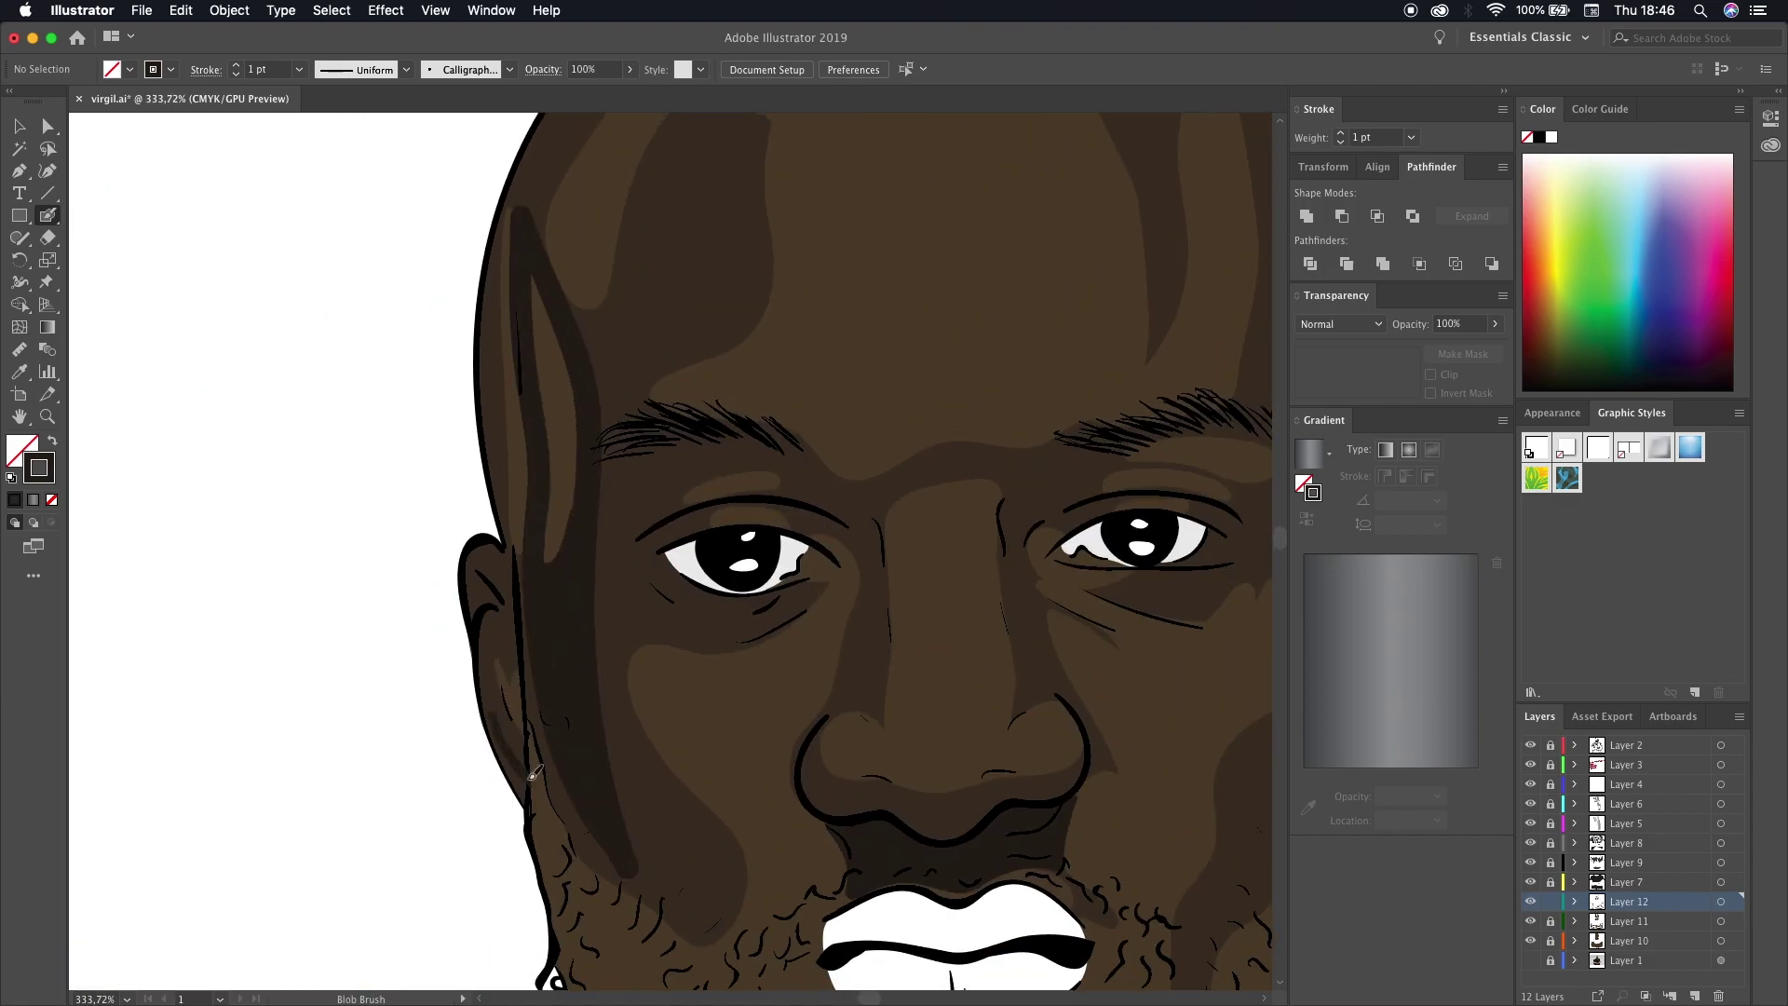
scroll(513, 547, up, 3)
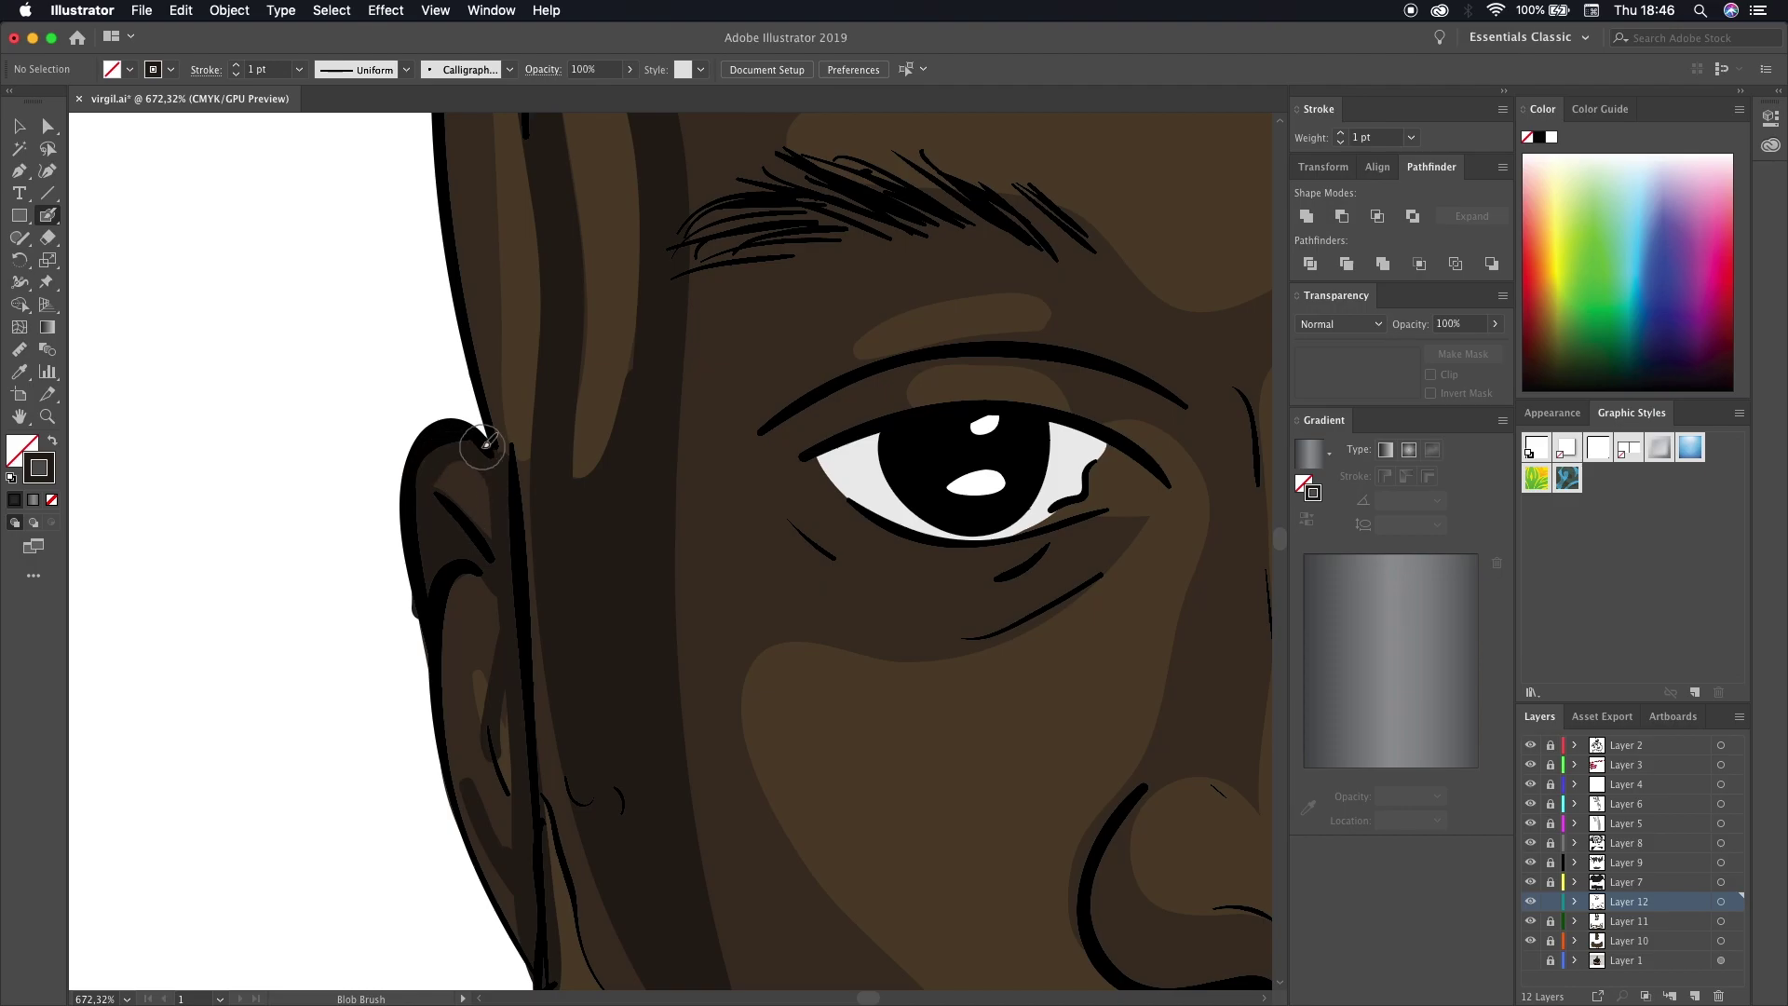
scroll(485, 445, down, 5)
scroll(557, 745, up, 3)
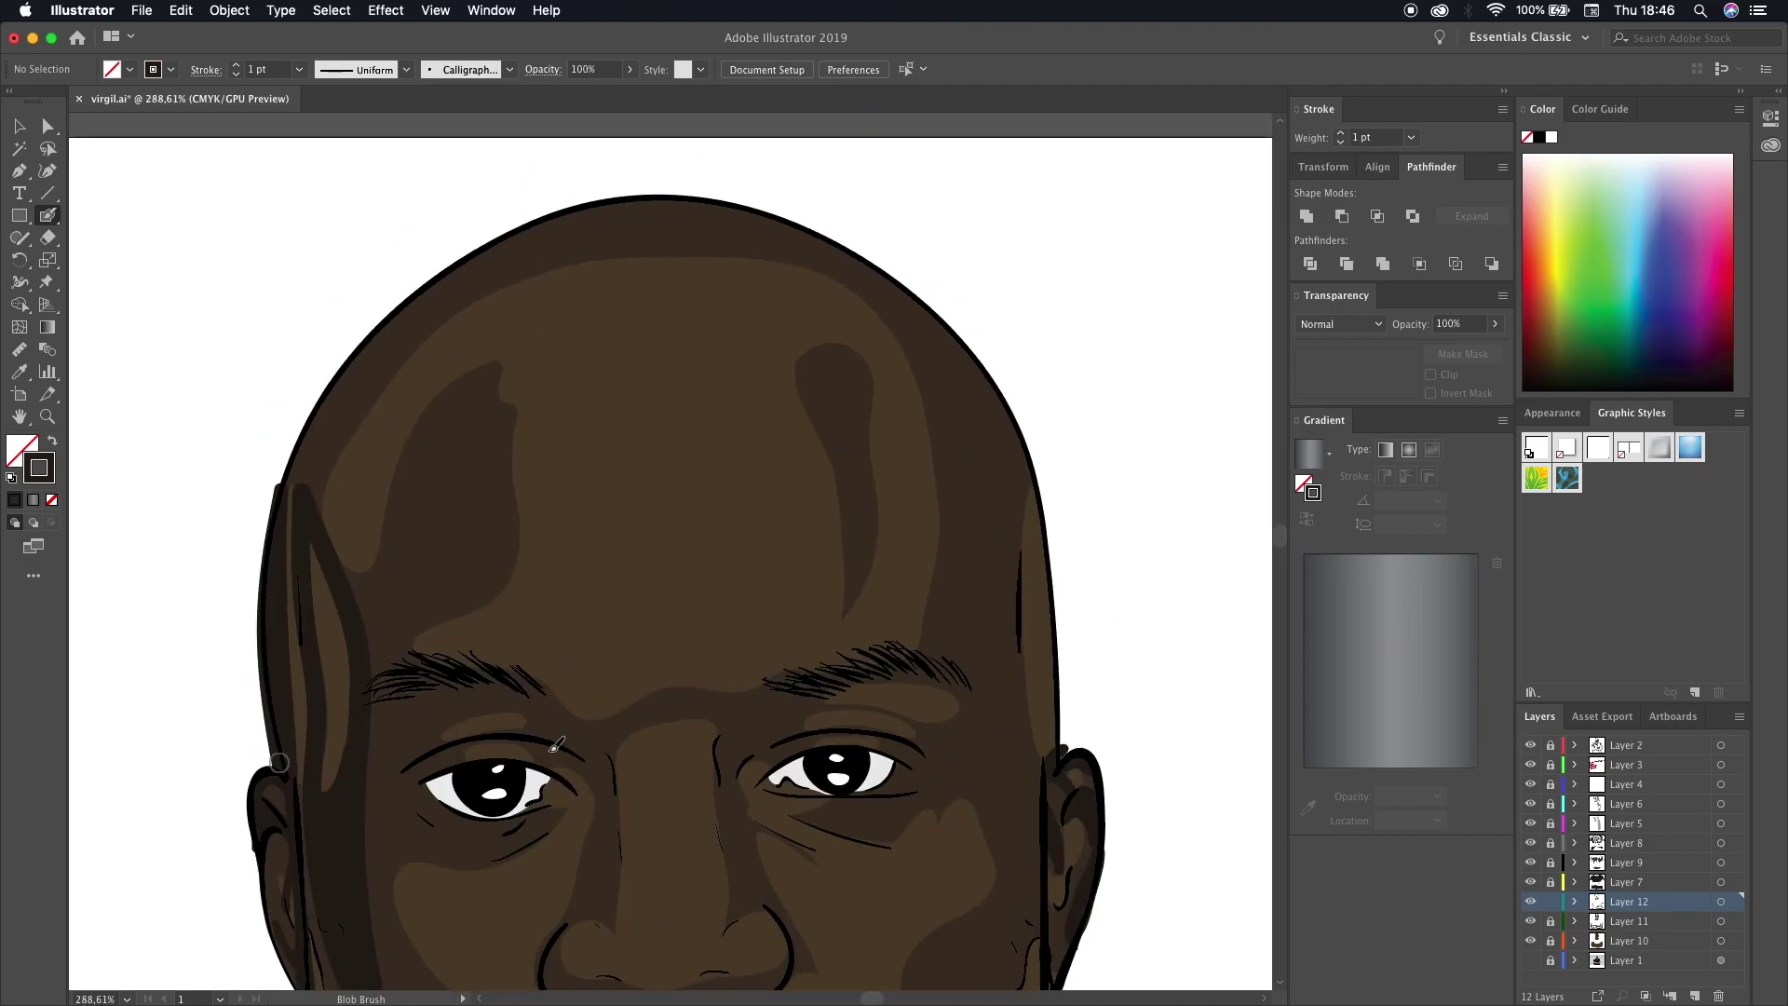
- Paint a deeper brown stroke on the nose bridge beside the right eye's inner corner
scroll(885, 306, up, 3)
scroll(773, 708, down, 5)
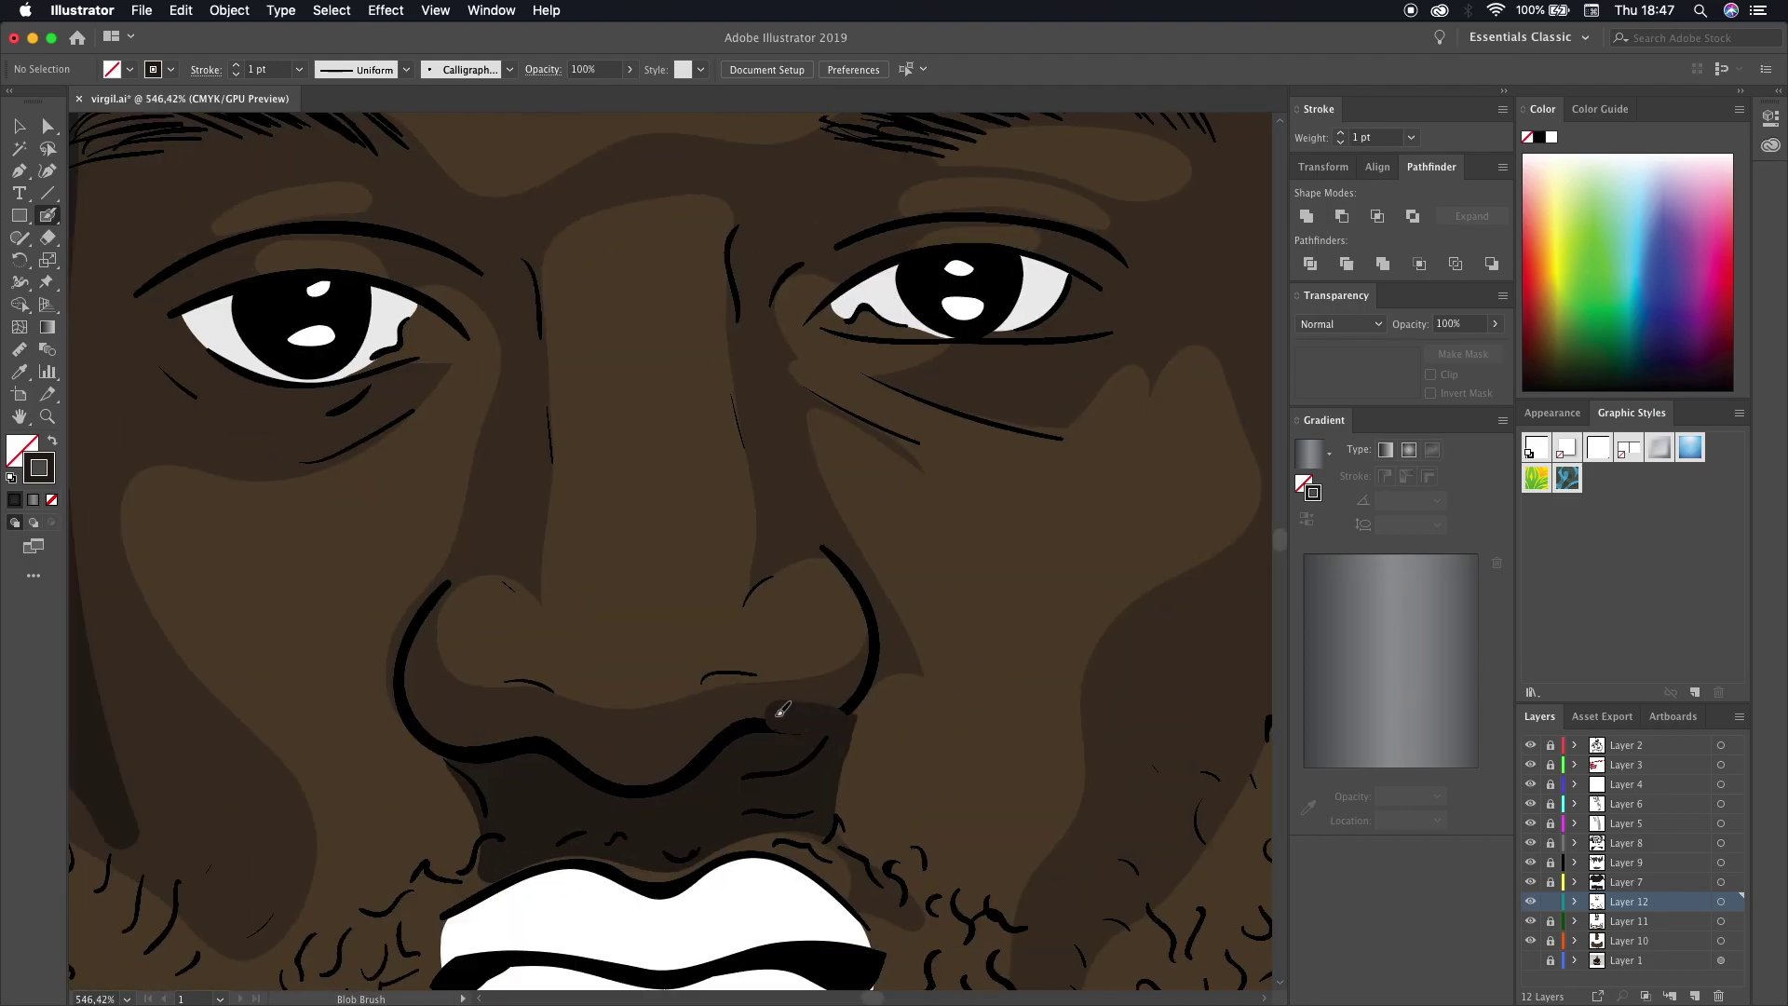
drag(782, 707, 768, 734)
scroll(606, 614, up, 3)
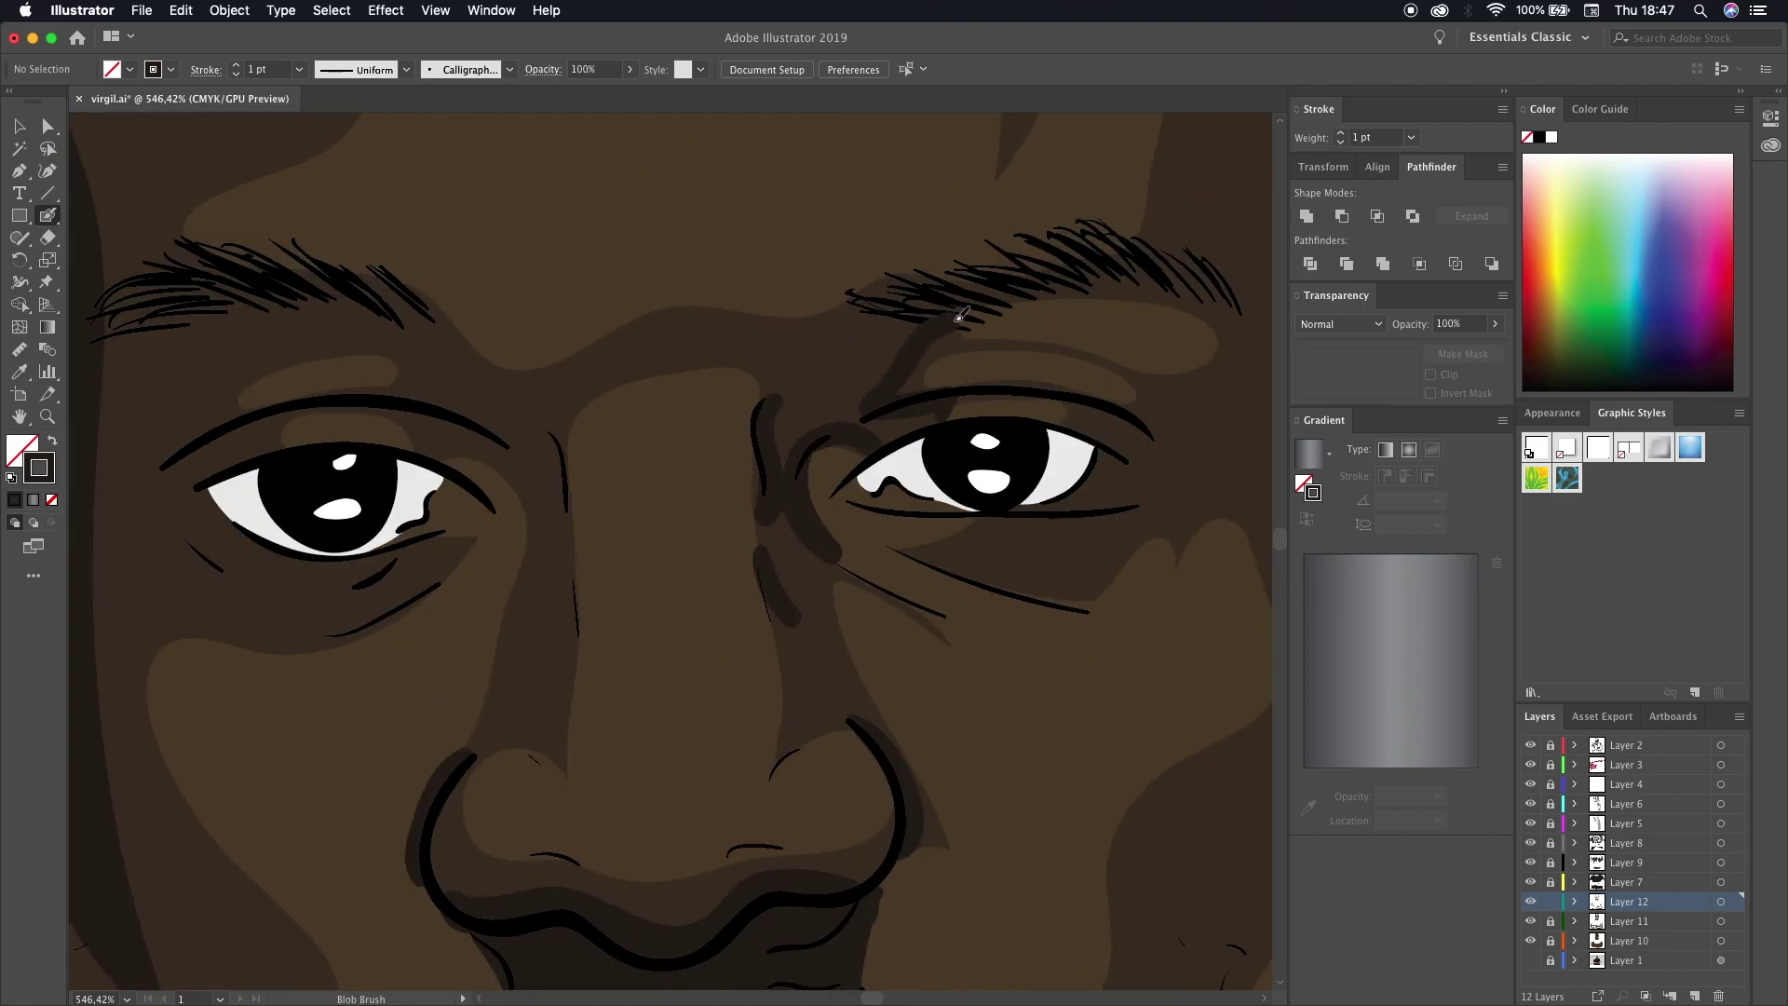
scroll(960, 316, up, 2)
scroll(826, 583, down, 3)
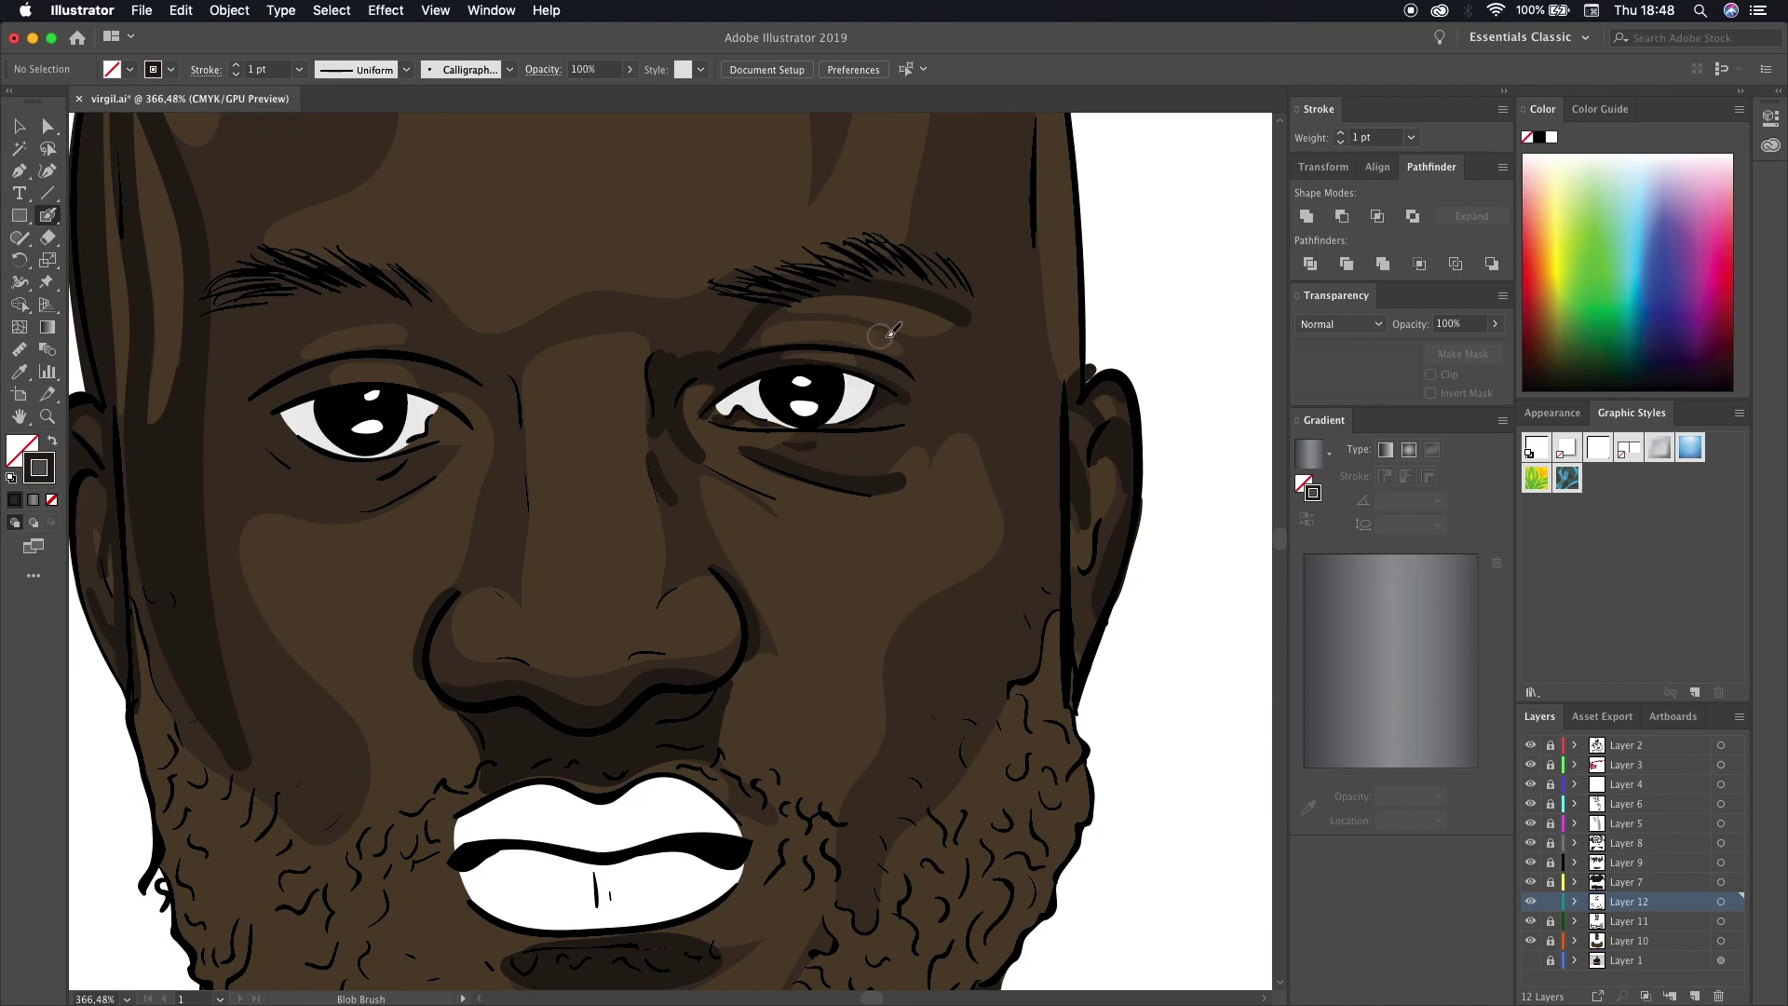
scroll(930, 380, down, 3)
scroll(1001, 433, up, 2)
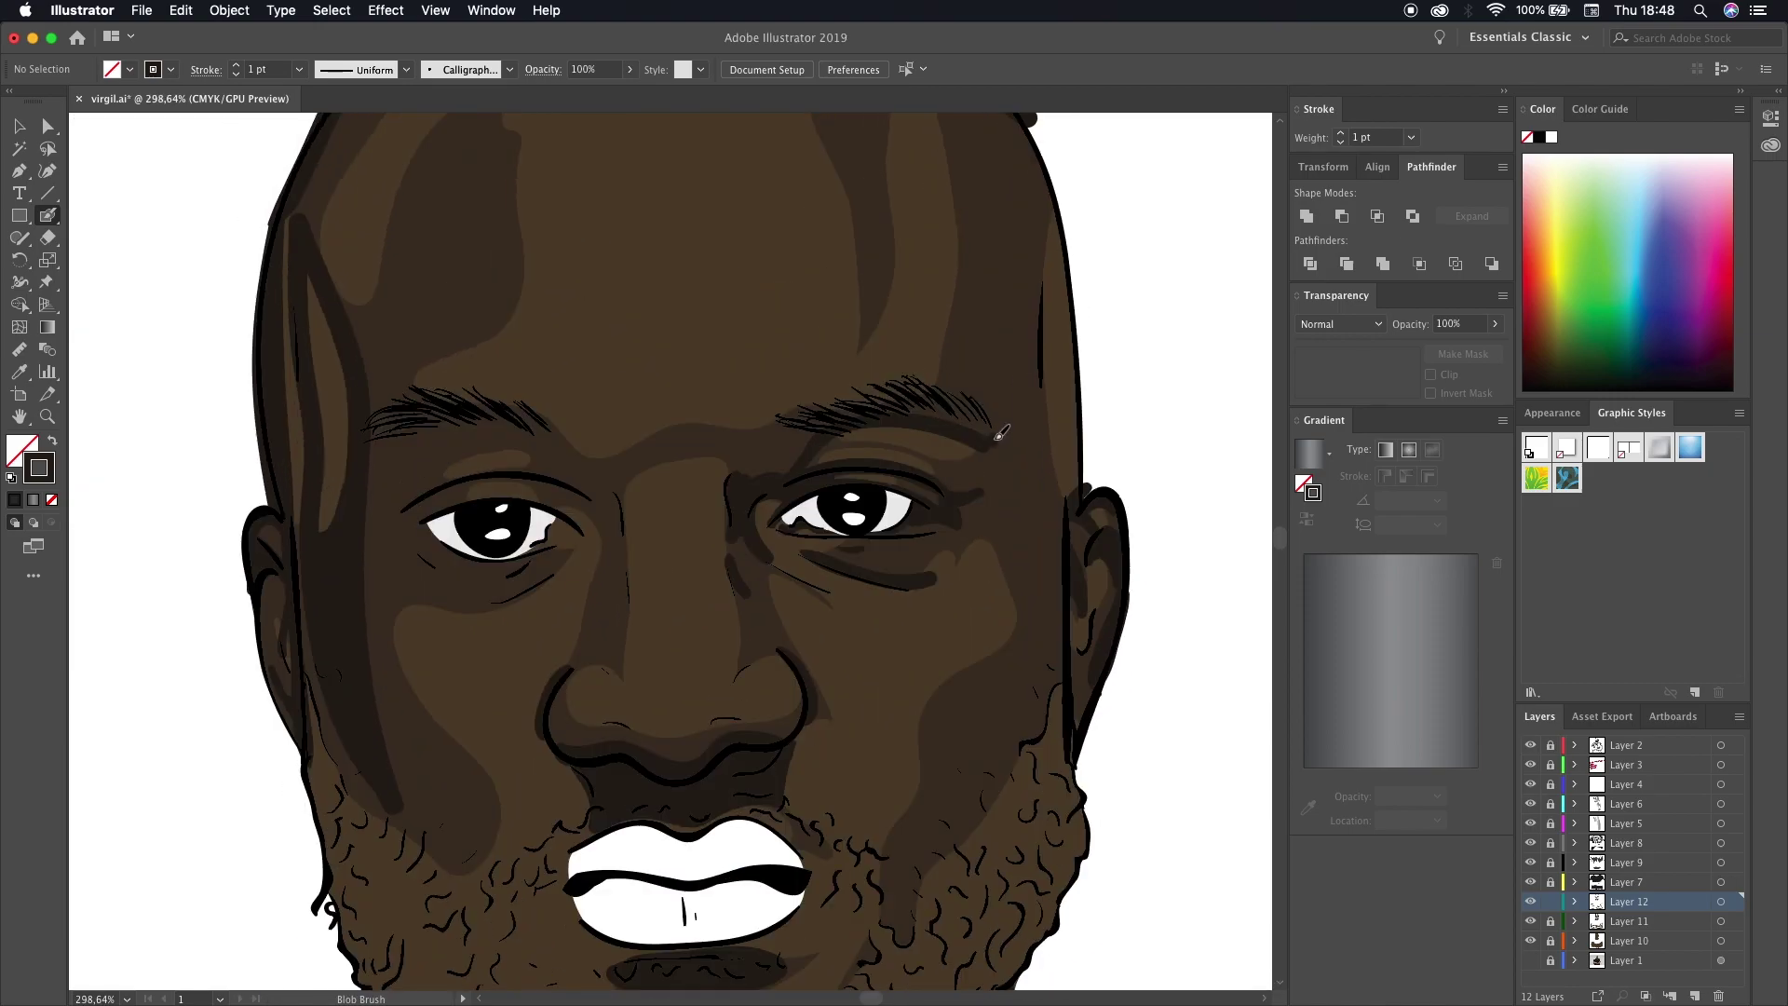
scroll(773, 440, left, 5)
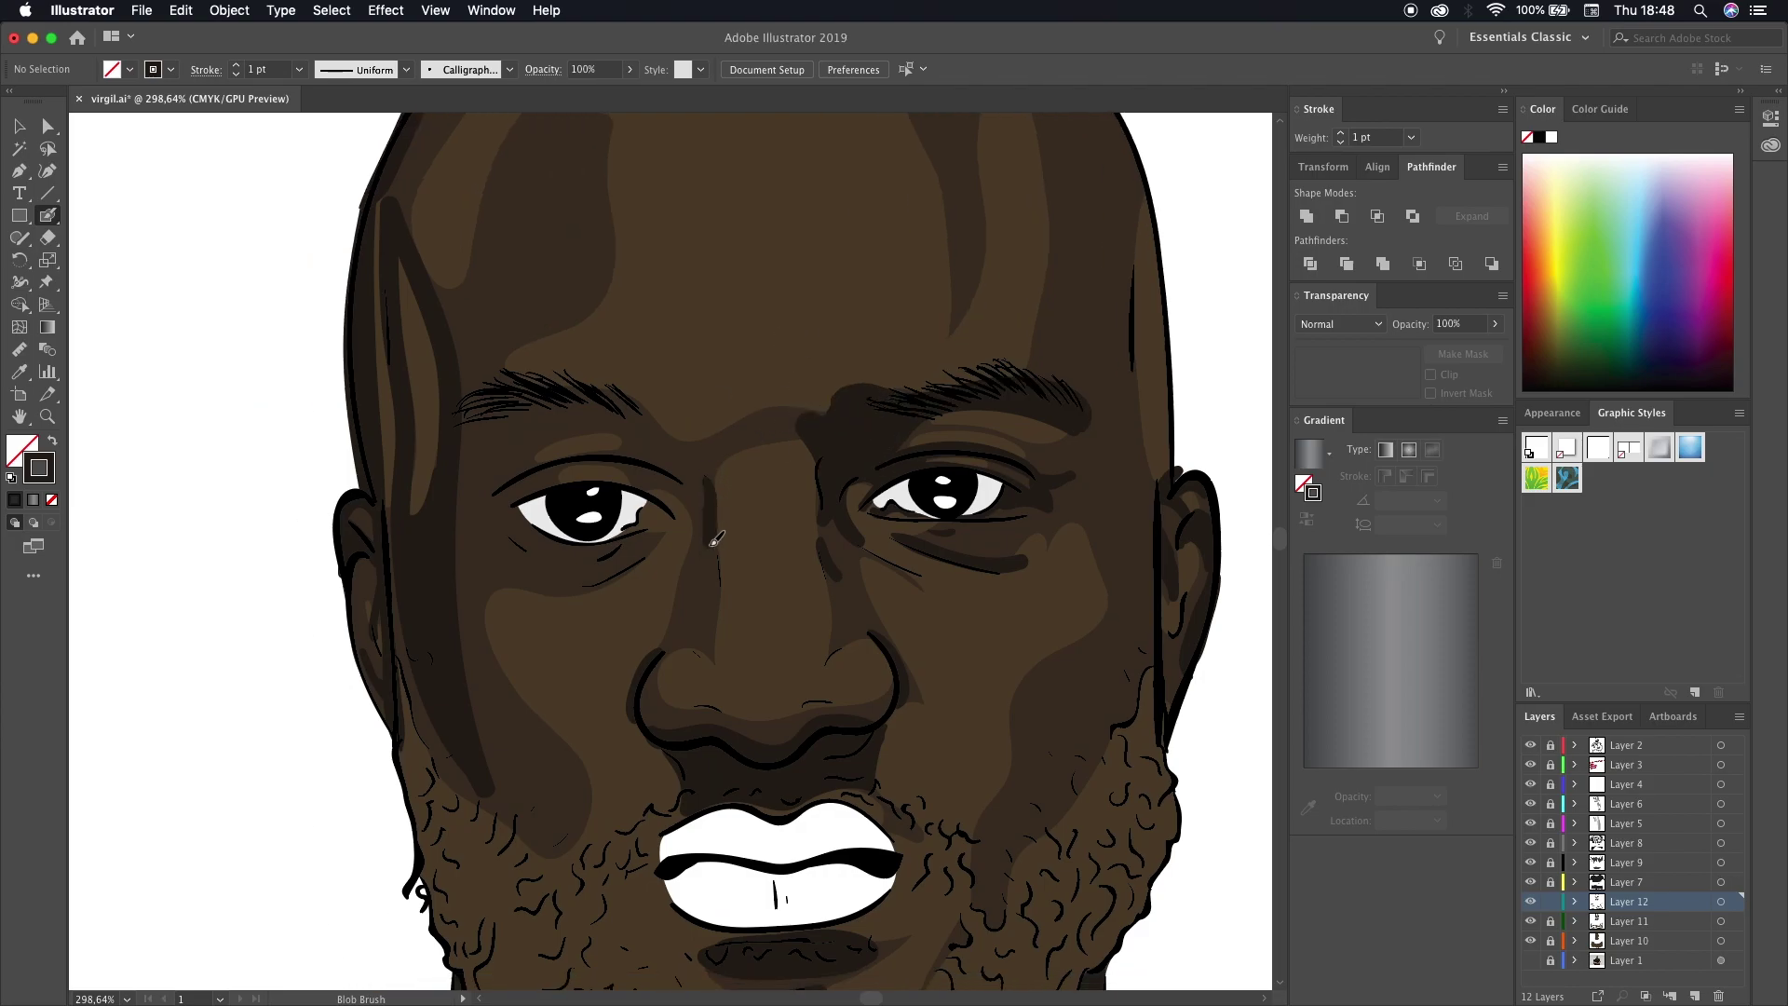
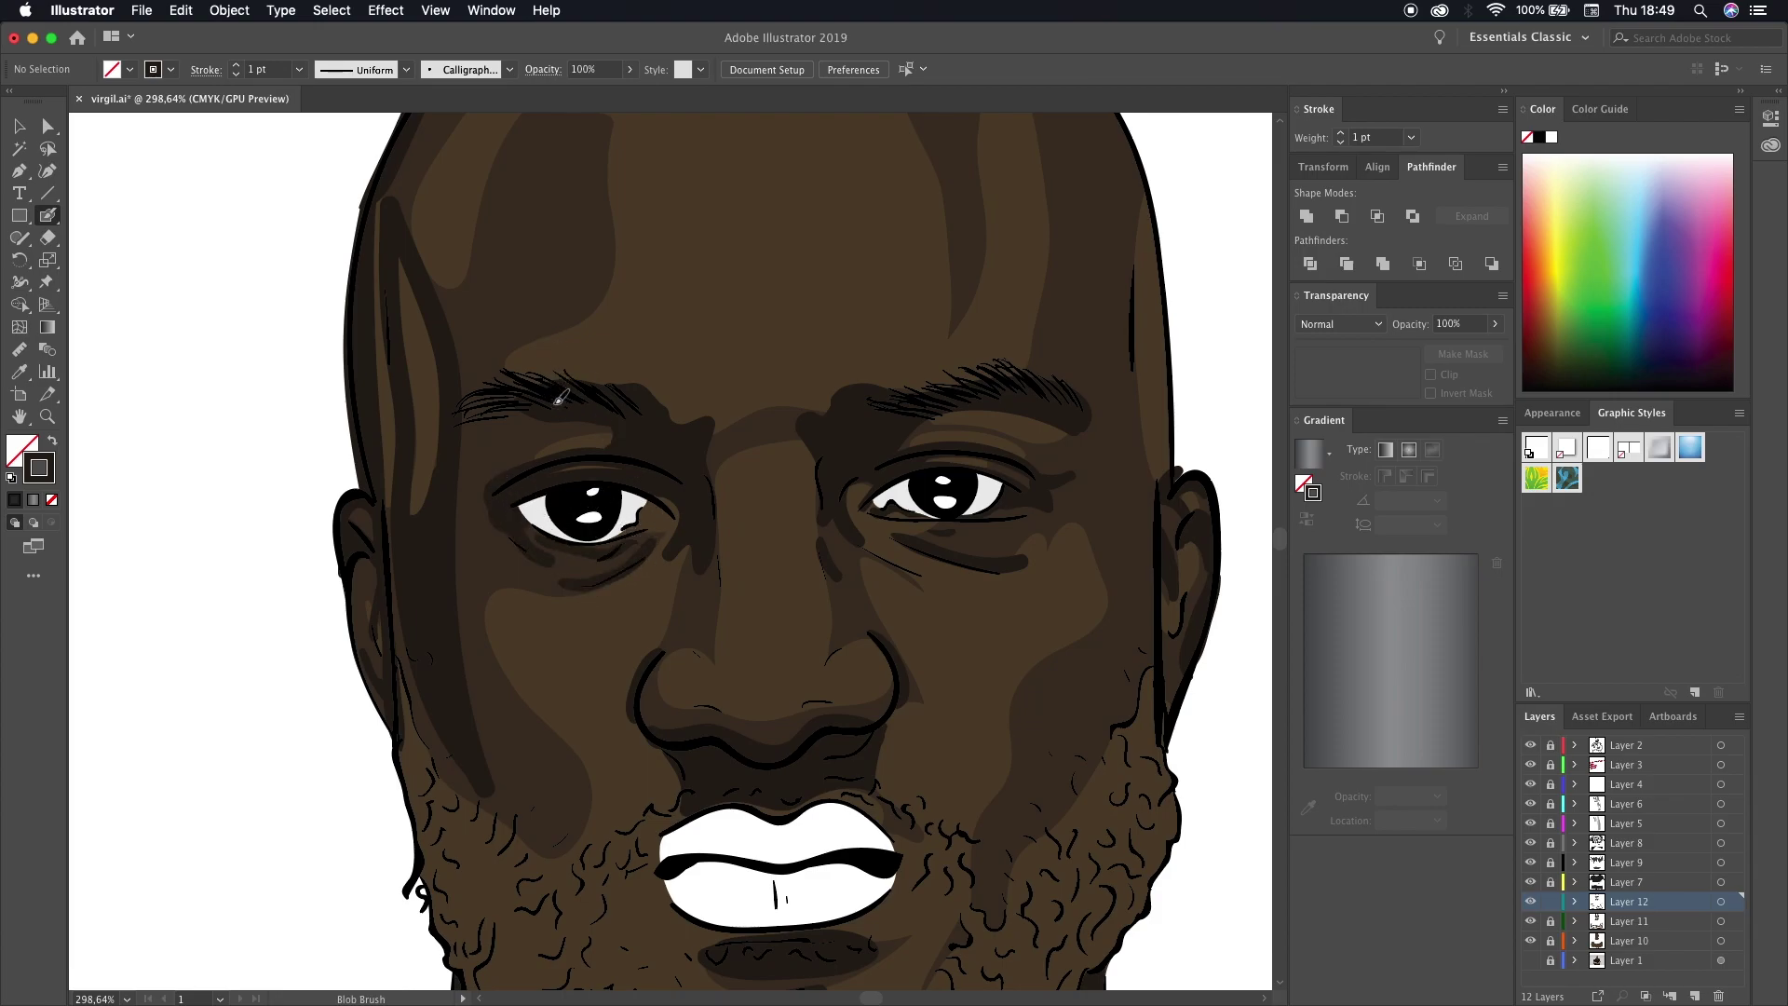
- Erase the excess dark chin shading and the stray marks below the lips
scroll(562, 397, down, 3)
scroll(427, 351, down, 3)
scroll(619, 527, up, 5)
scroll(605, 624, up, 3)
key(shift+e)
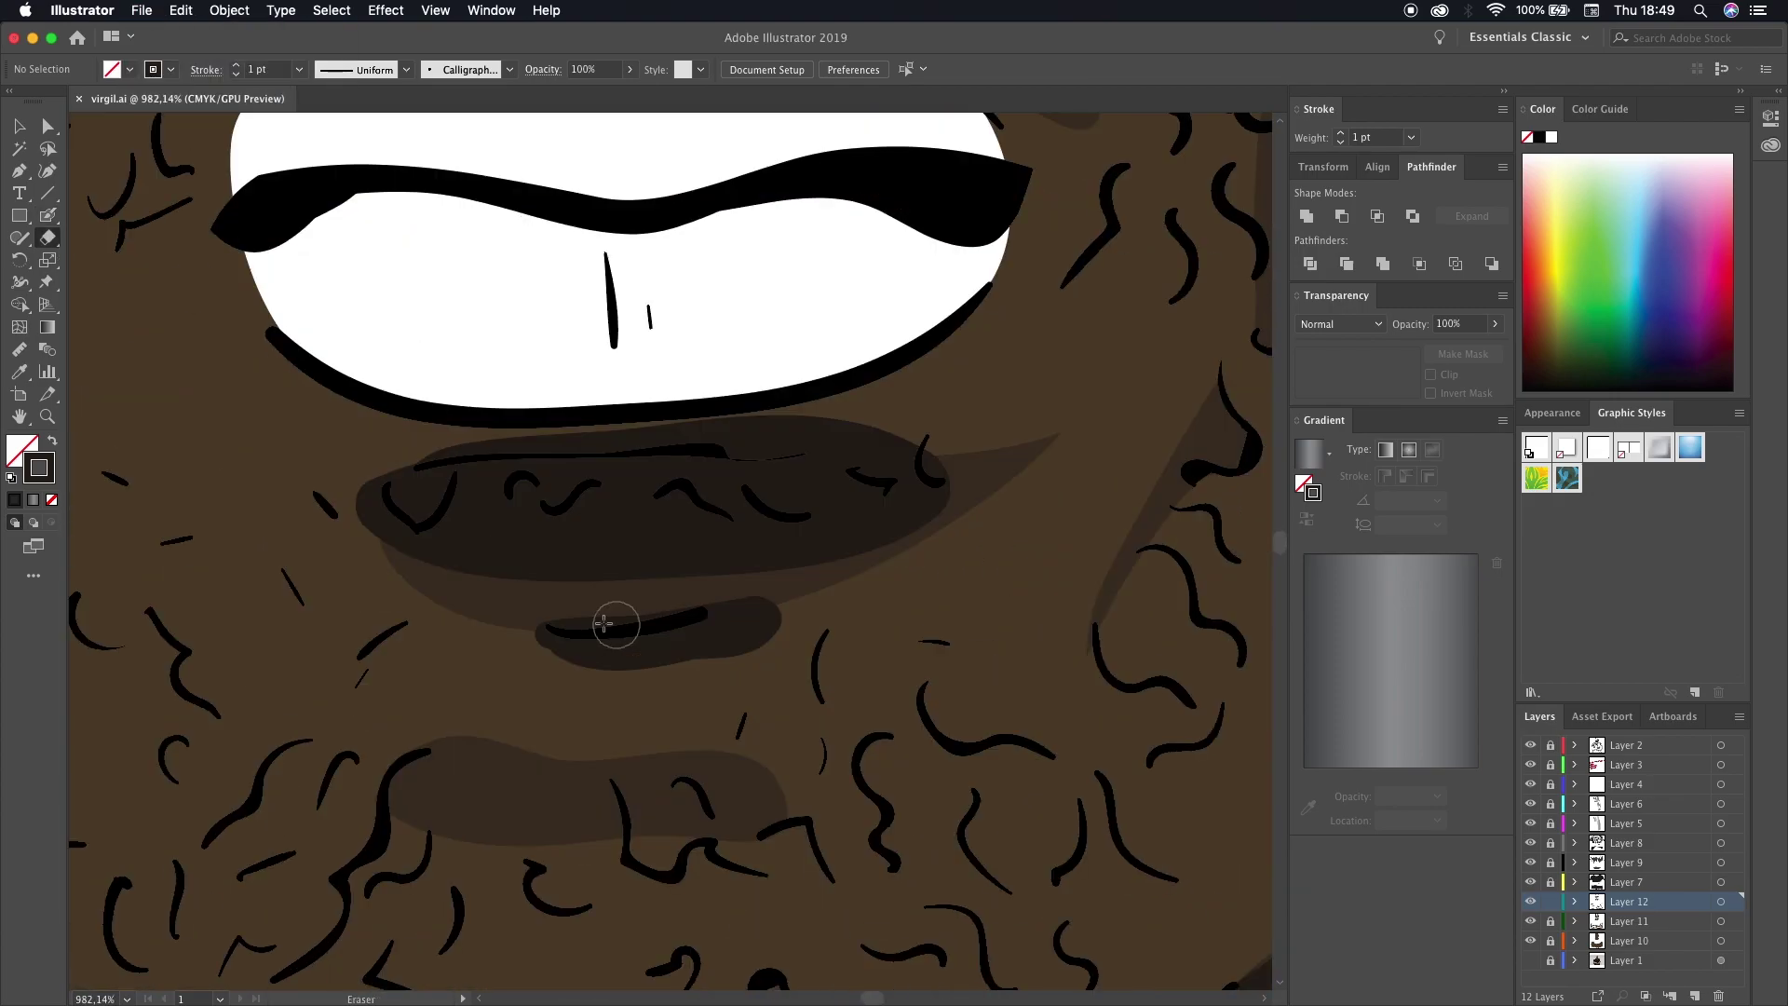
drag(540, 618, 782, 622)
scroll(577, 614, up, 3)
mouse_move(400, 558)
mouse_down()
mouse_move(723, 552)
mouse_move(918, 639)
mouse_up()
drag(680, 540, 718, 639)
- Trim the chin line and erase the excess shading along the right chin
scroll(400, 599, up, 3)
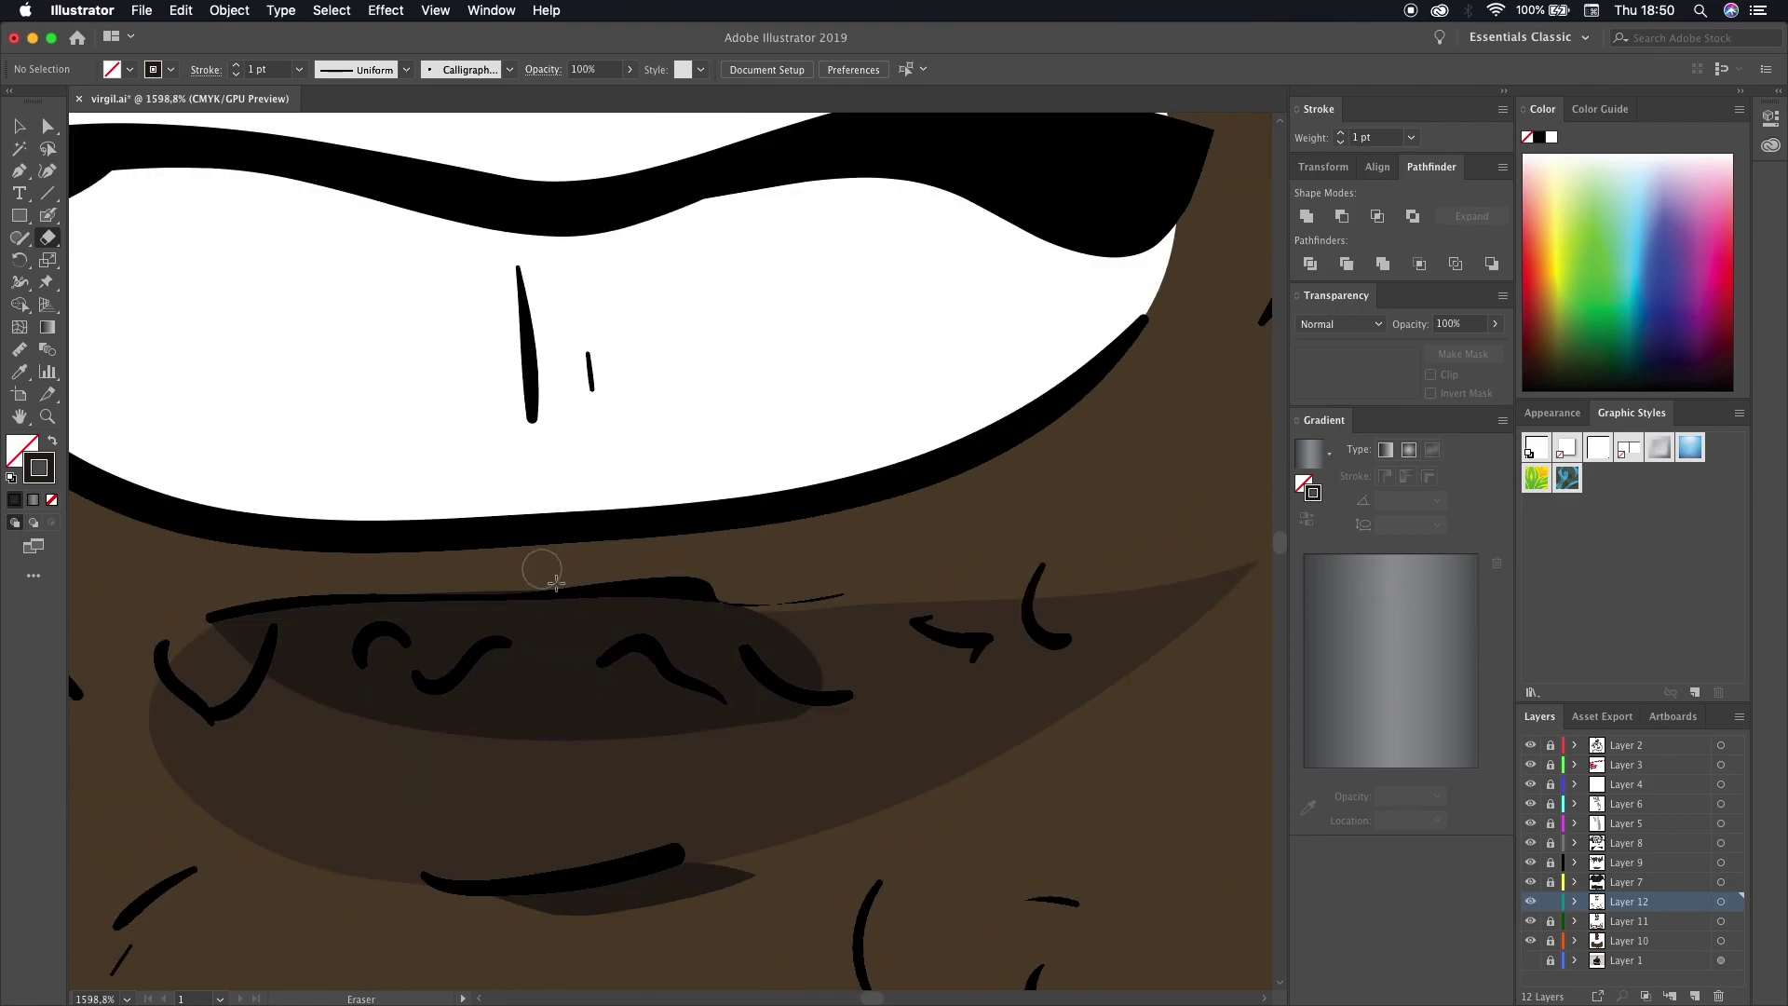
scroll(317, 552, down, 3)
scroll(318, 552, up, 5)
scroll(317, 552, right, 1)
drag(200, 596, 232, 650)
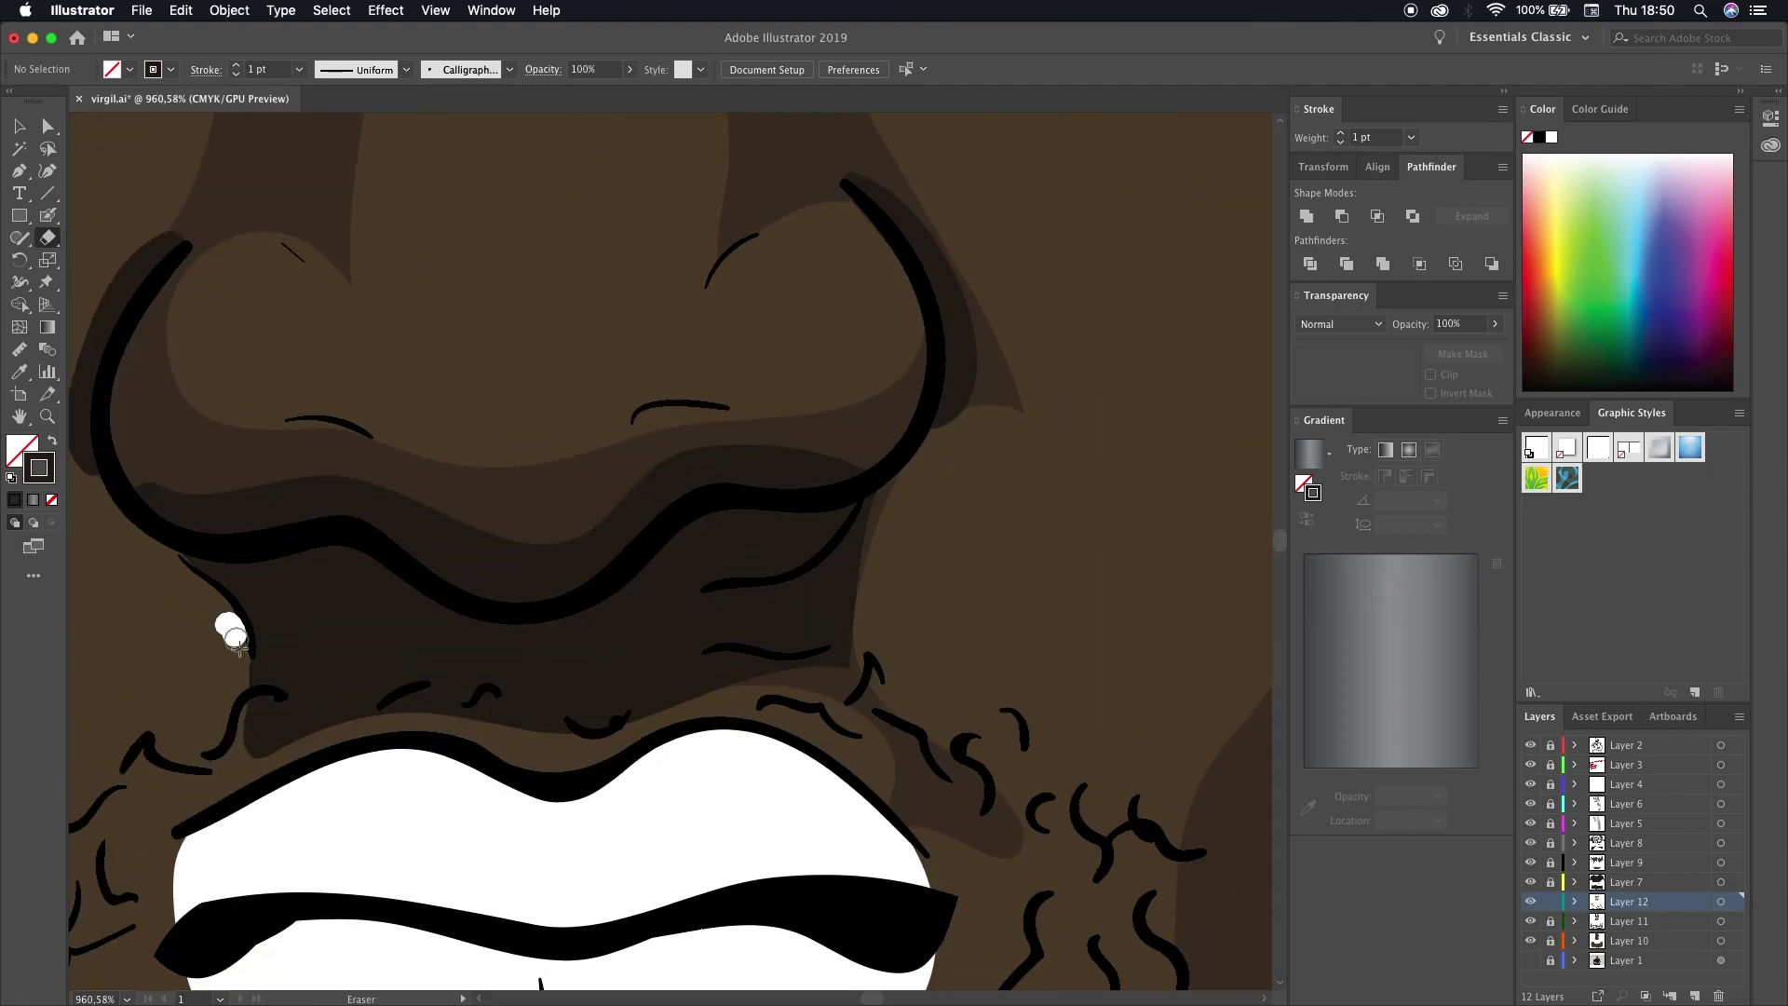
drag(898, 479, 857, 686)
- Erase the stray line on the ear's top rim
scroll(857, 686, up, 3)
scroll(559, 708, down, 2)
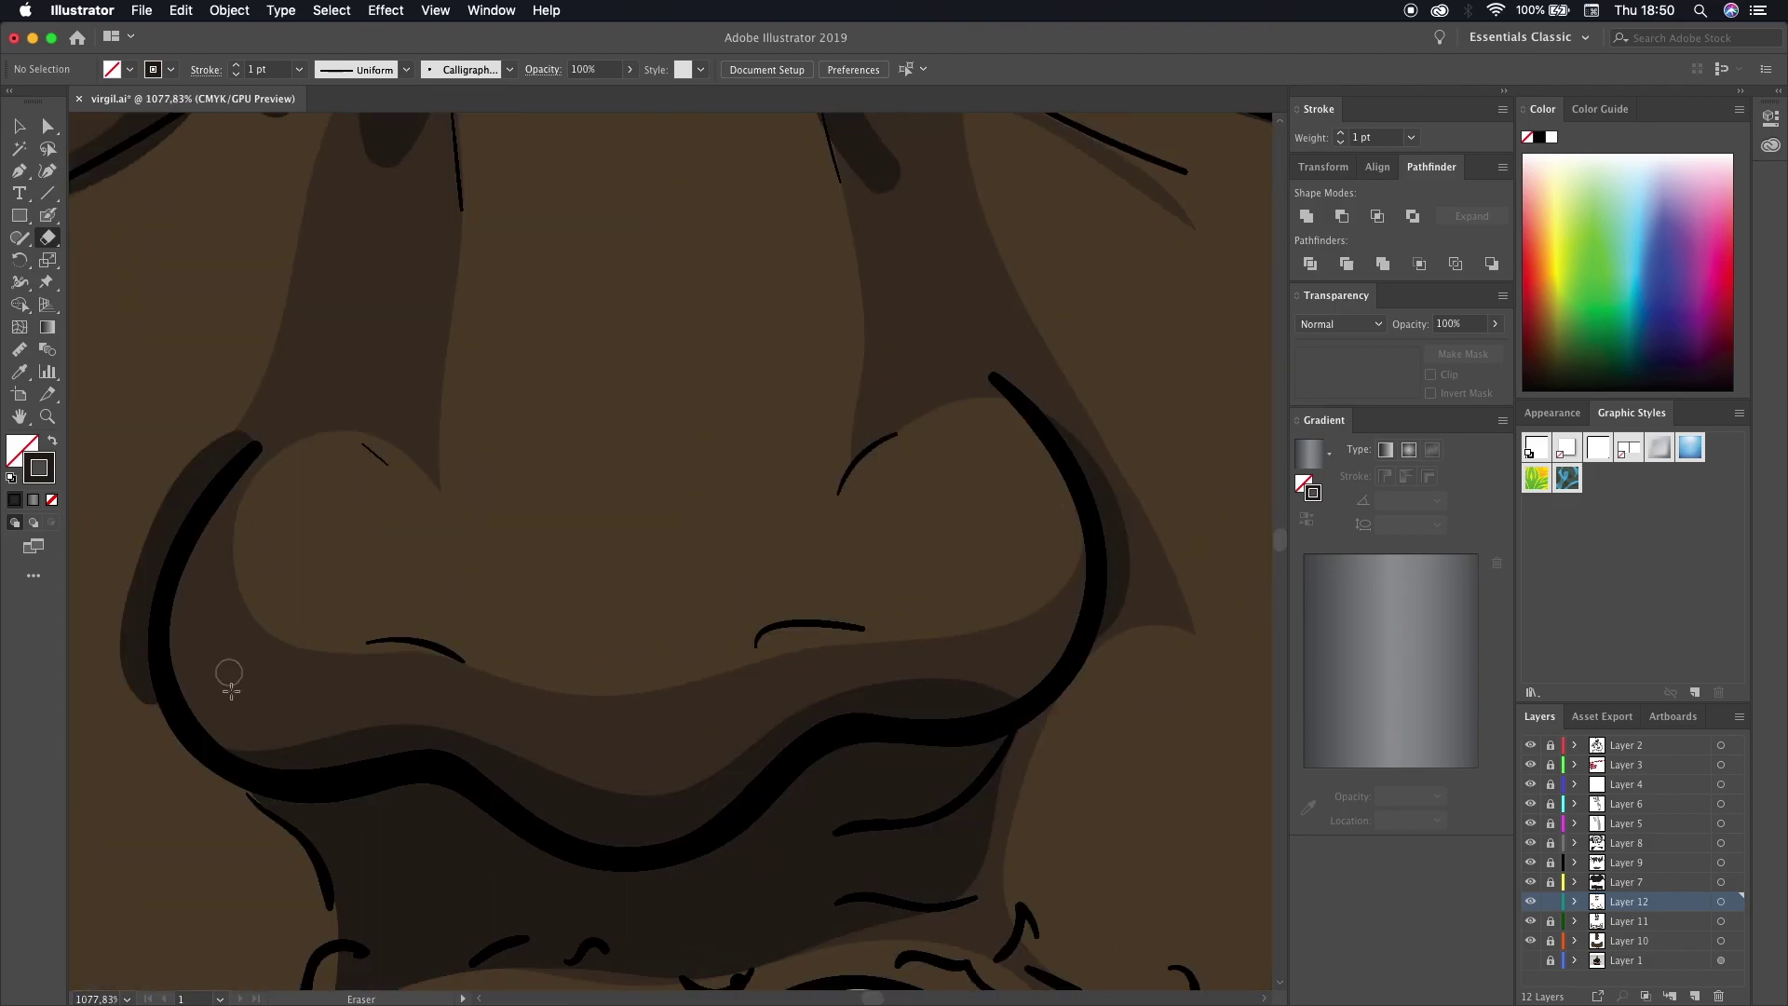
scroll(230, 684, down, 3)
scroll(602, 522, up, 3)
scroll(751, 606, right, 3)
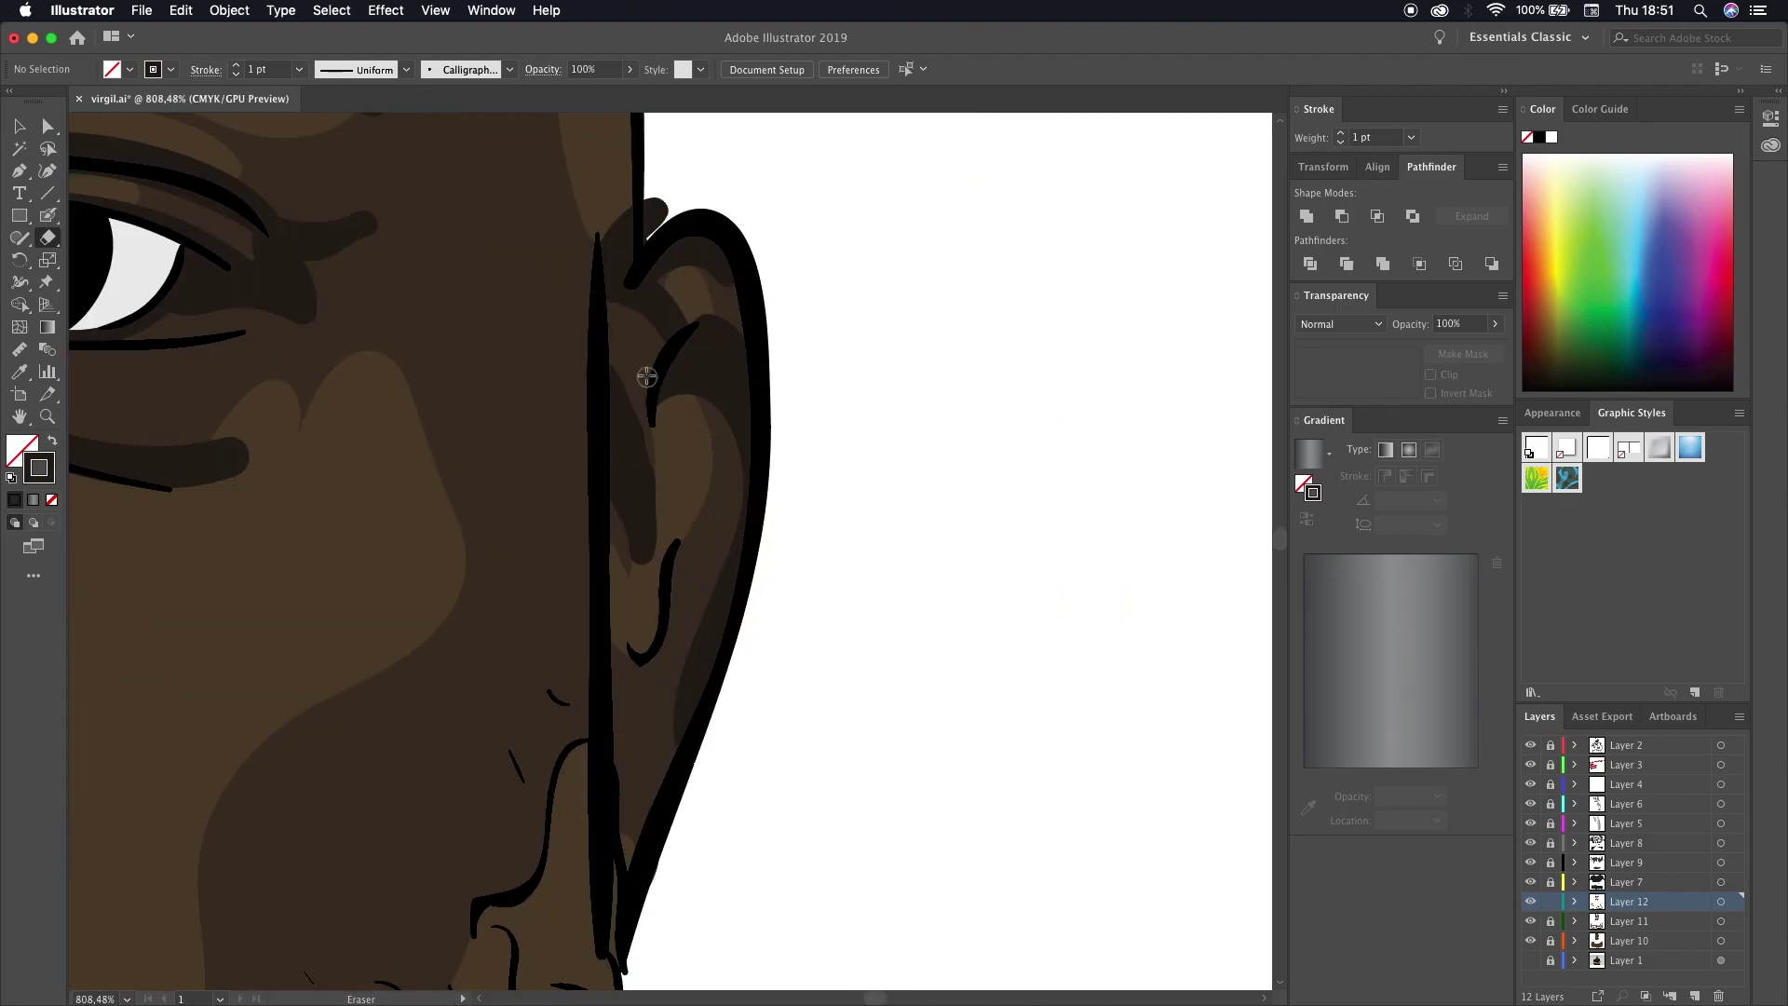
scroll(646, 377, up, 2)
scroll(652, 437, up, 2)
drag(762, 526, 678, 509)
scroll(713, 559, down, 1)
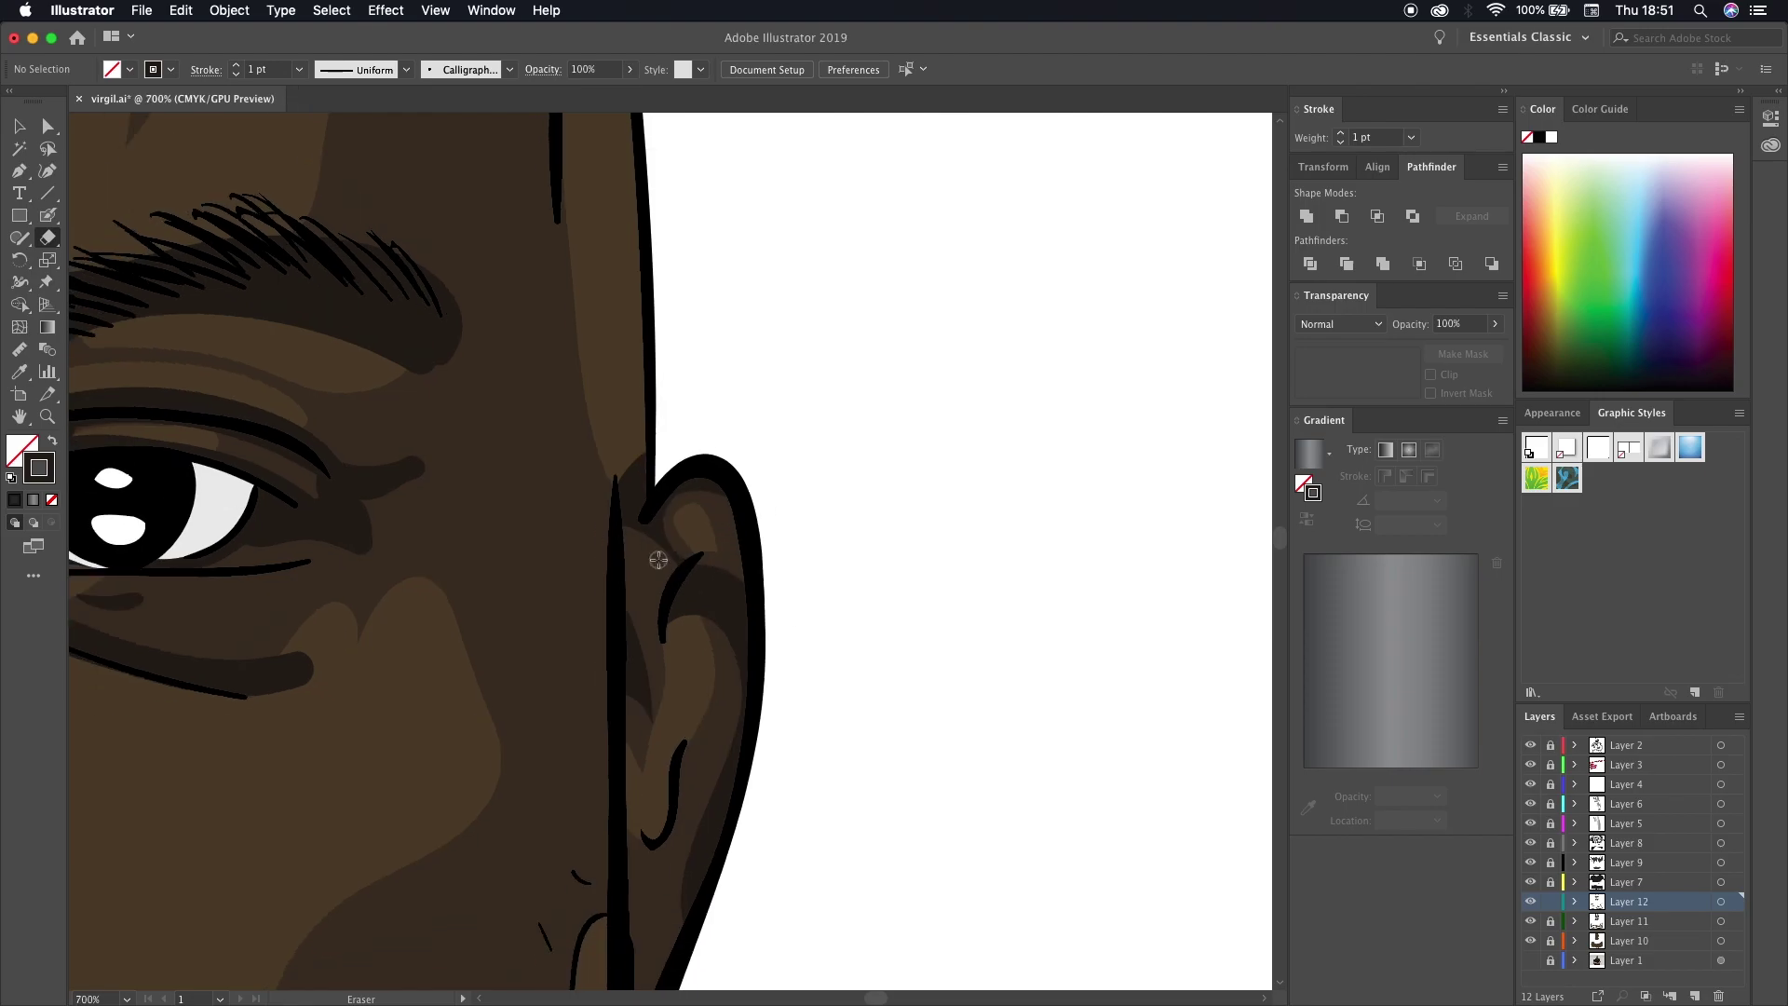
scroll(652, 559, down, 3)
- Erase the stray marks under the eye and the excess shading above the pupil
scroll(652, 485, up, 3)
drag(517, 642, 838, 668)
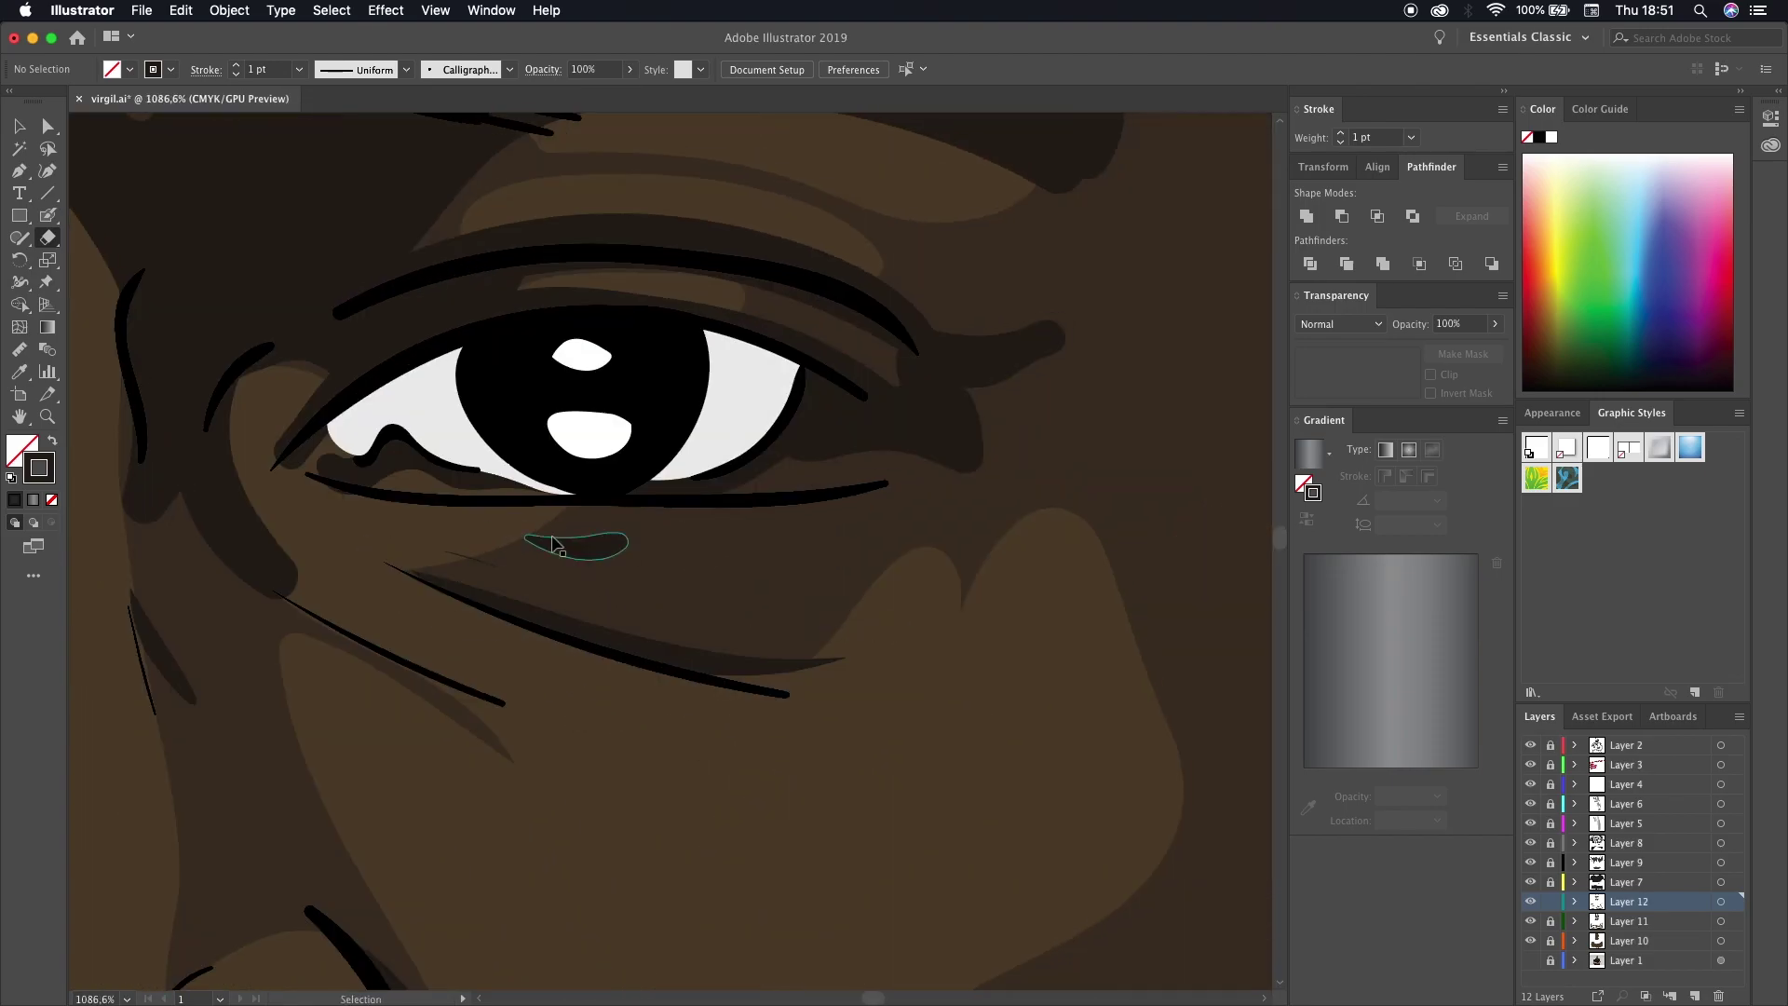
scroll(558, 547, up, 2)
drag(639, 734, 858, 467)
drag(279, 435, 491, 435)
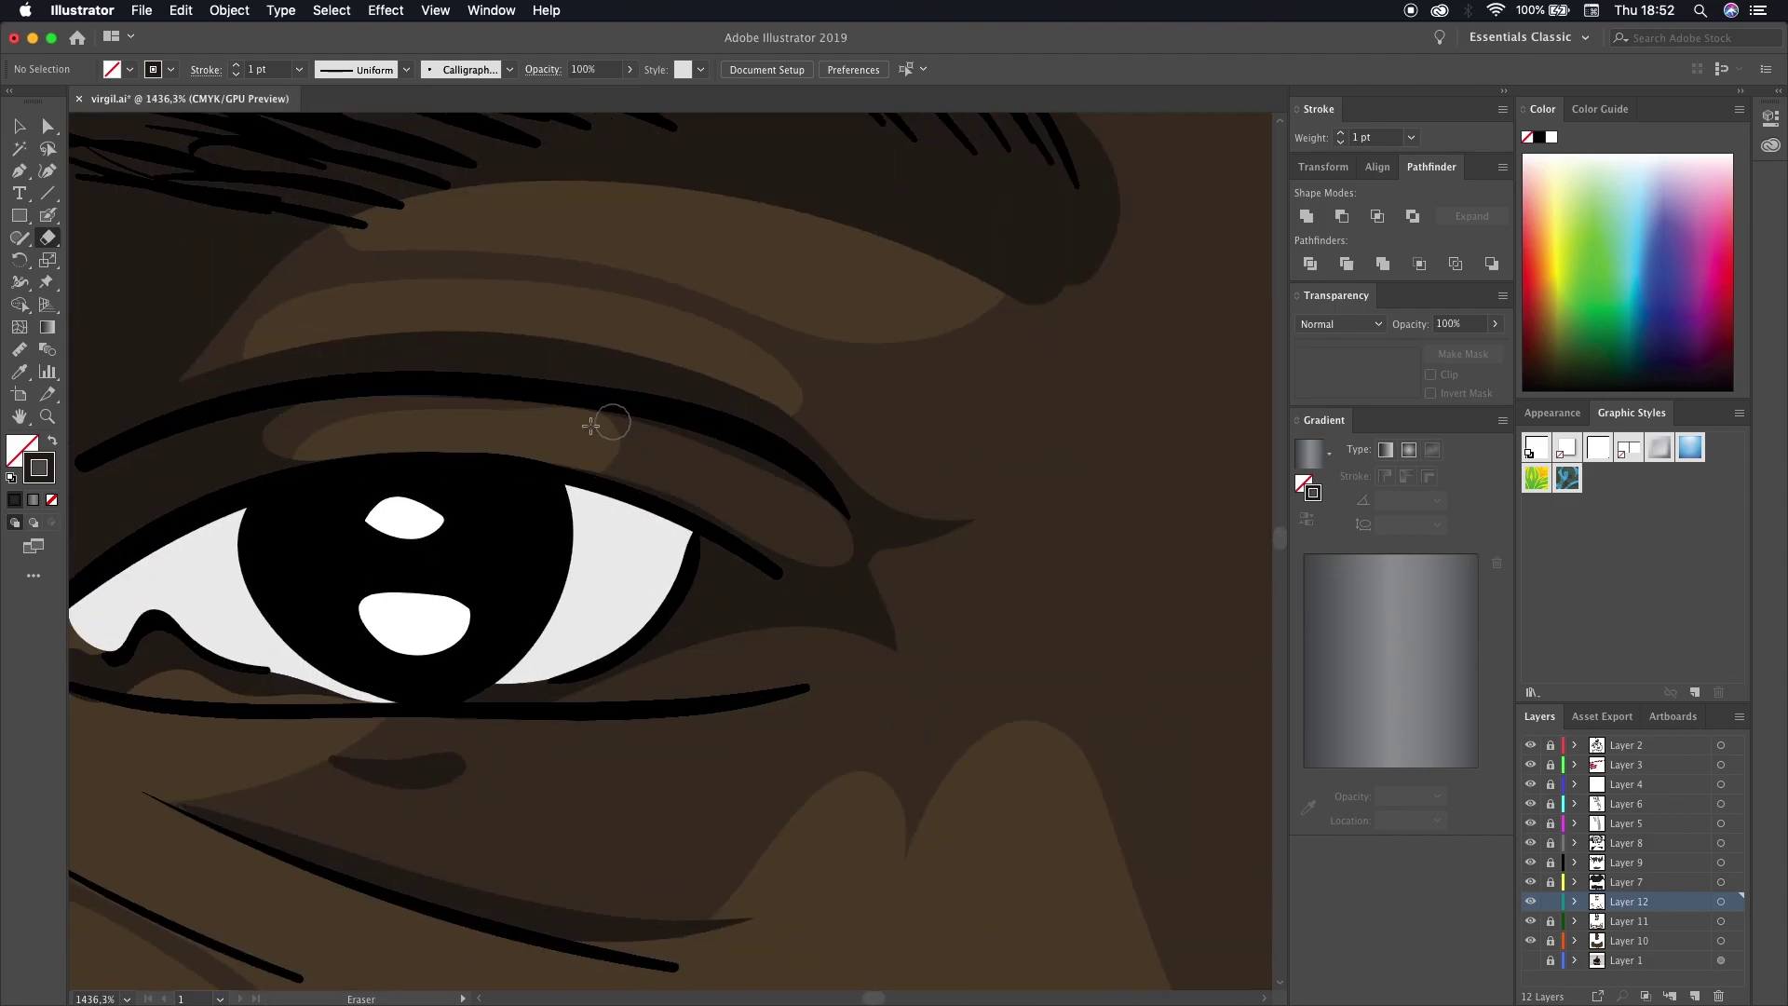
scroll(465, 559, left, 5)
drag(436, 658, 436, 658)
- Erase stray marks near the eyebrow and the shading between eyebrow and eye
key(shift+e)
scroll(313, 351, left, 3)
drag(479, 596, 479, 699)
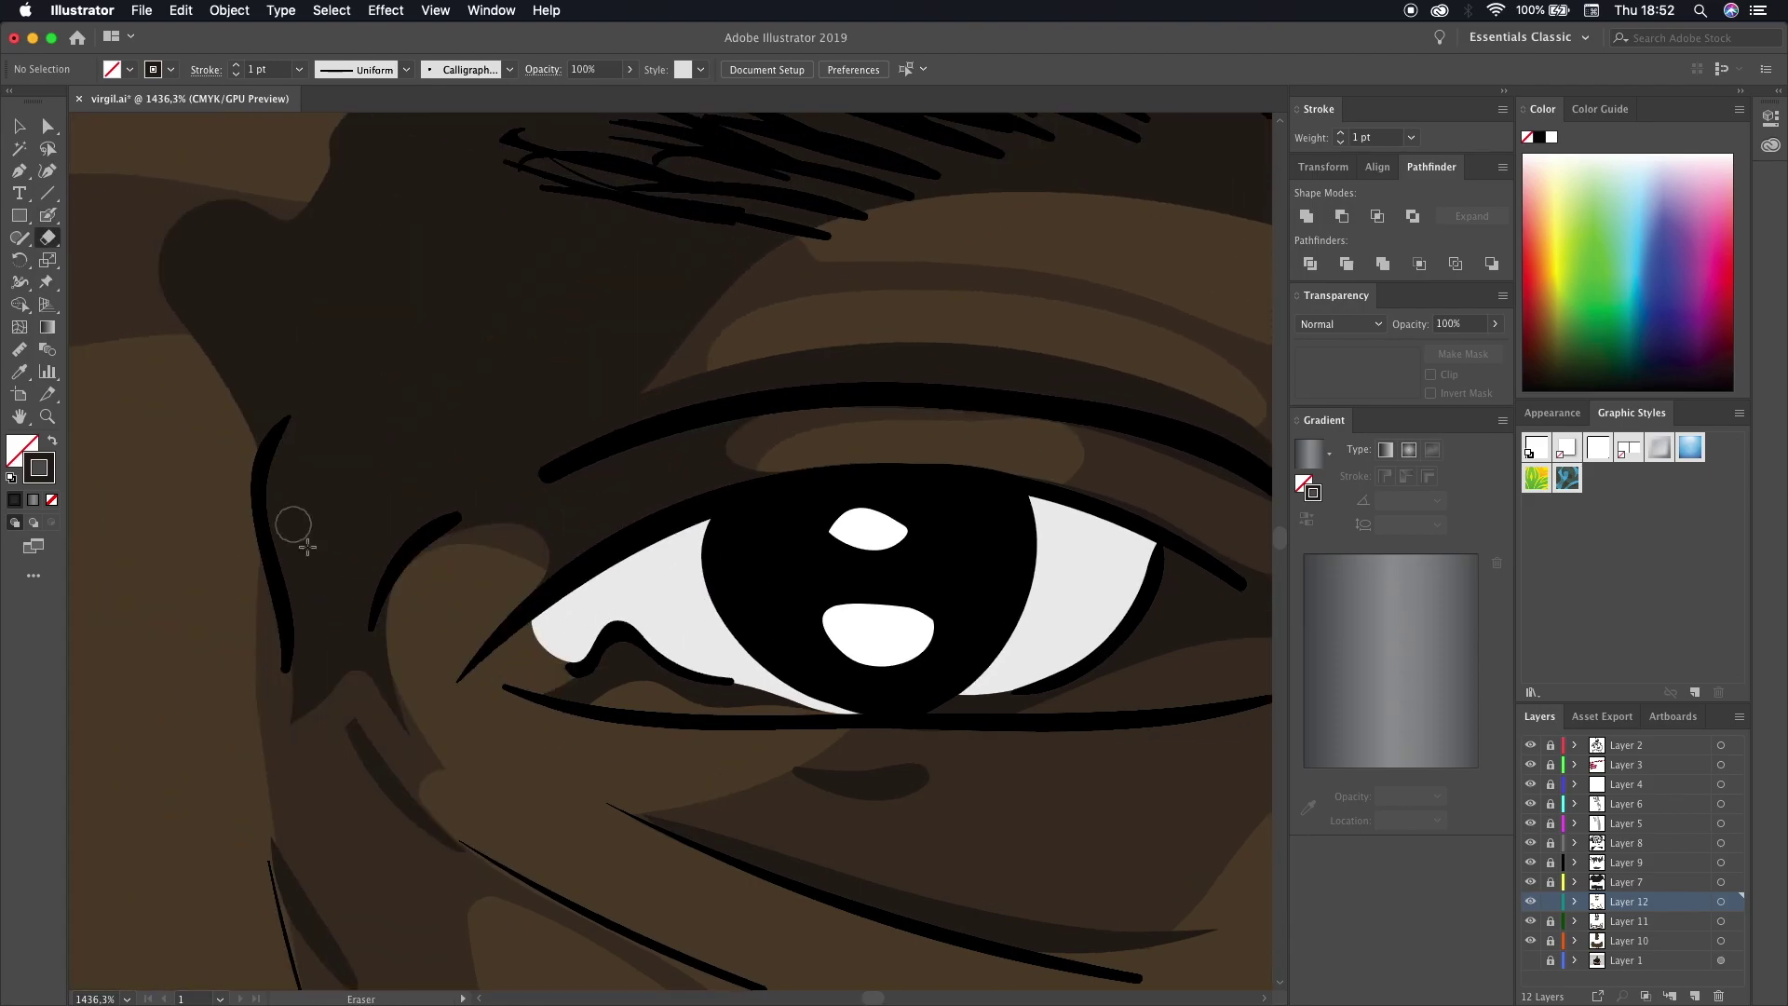
scroll(287, 519, up, 5)
drag(279, 679, 298, 773)
scroll(732, 372, right, 3)
mouse_move(1112, 484)
mouse_down()
mouse_move(1138, 657)
mouse_move(224, 739)
mouse_up()
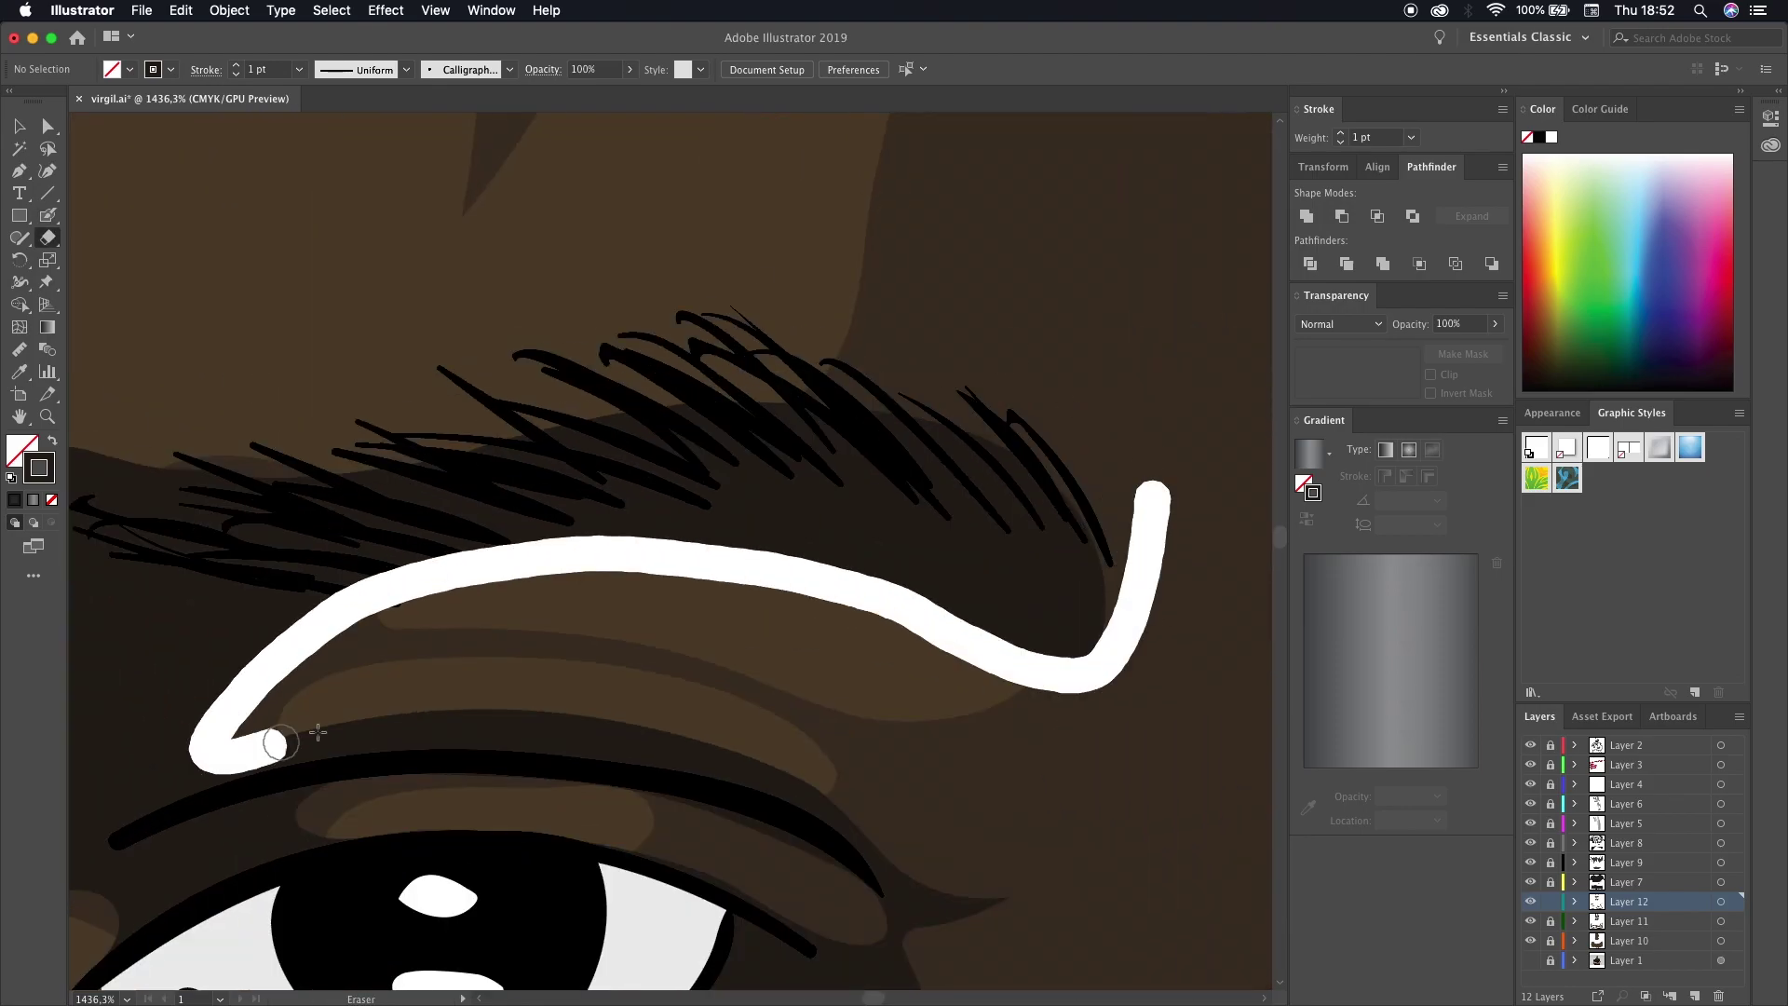
drag(1099, 558, 1019, 599)
scroll(755, 510, down, 8)
scroll(754, 510, up, 5)
- Erase the under-eye shading and the excess lines around the eye
drag(679, 579, 191, 711)
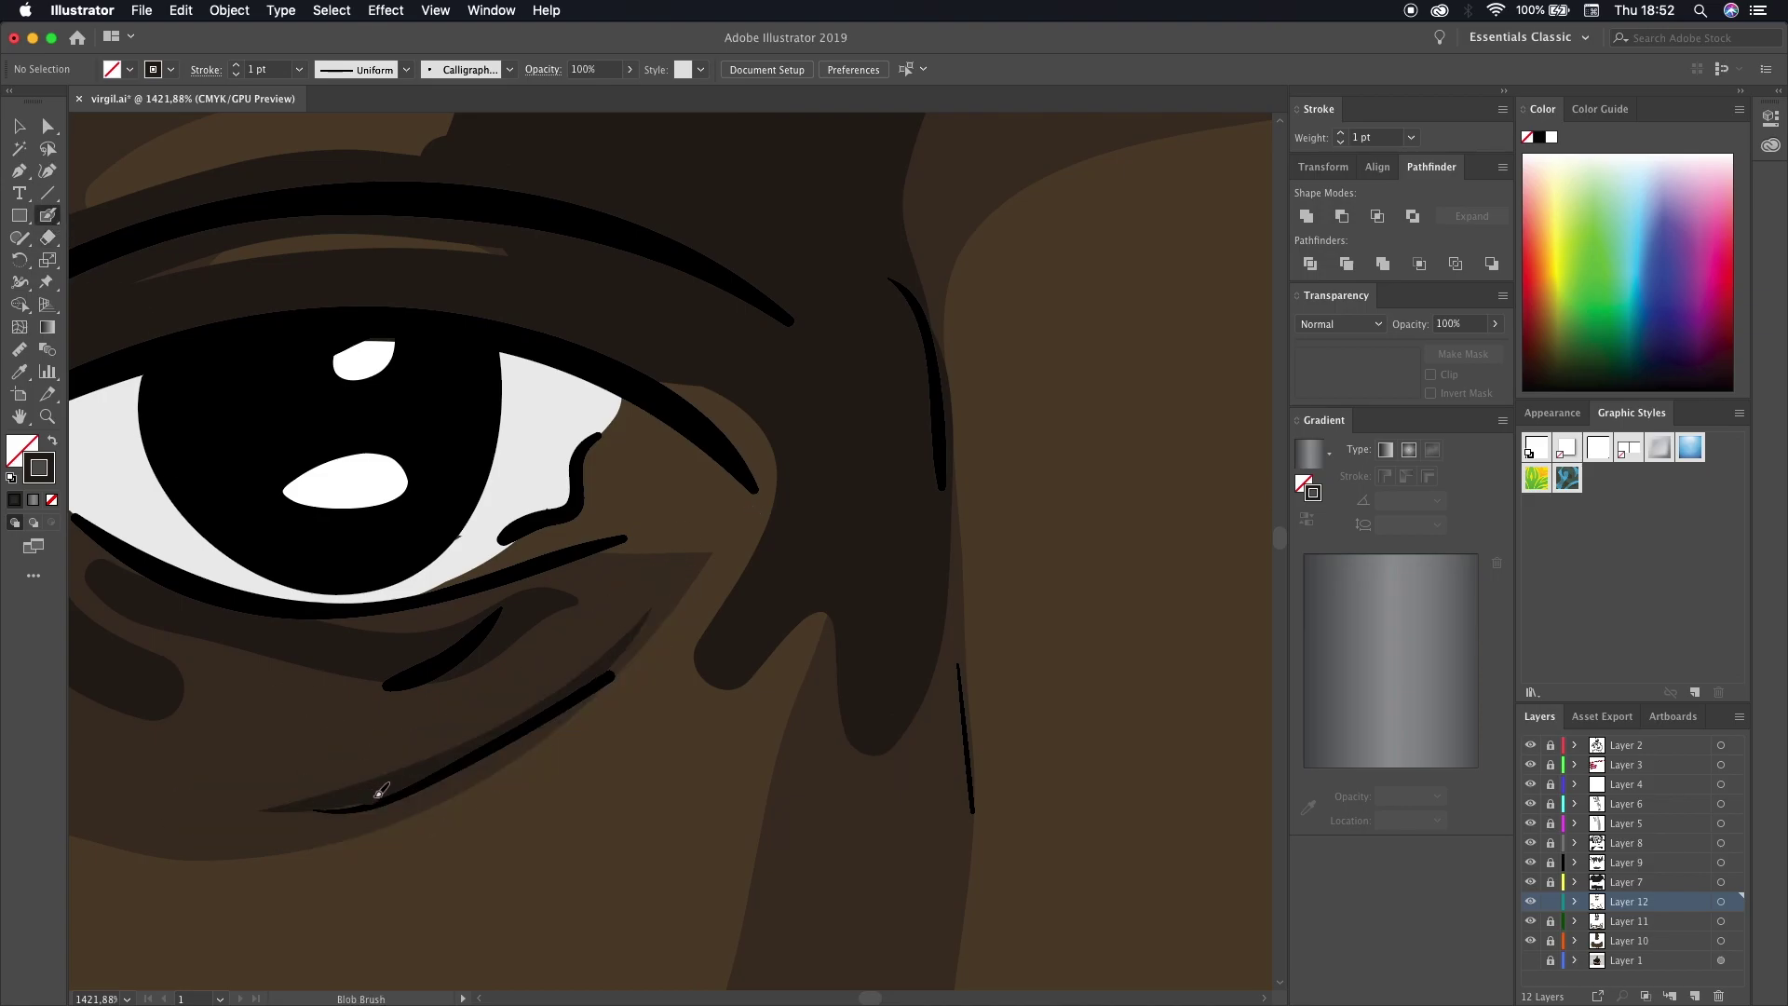
scroll(379, 791, up, 2)
drag(540, 530, 419, 663)
scroll(857, 590, down, 2)
drag(858, 591, 579, 679)
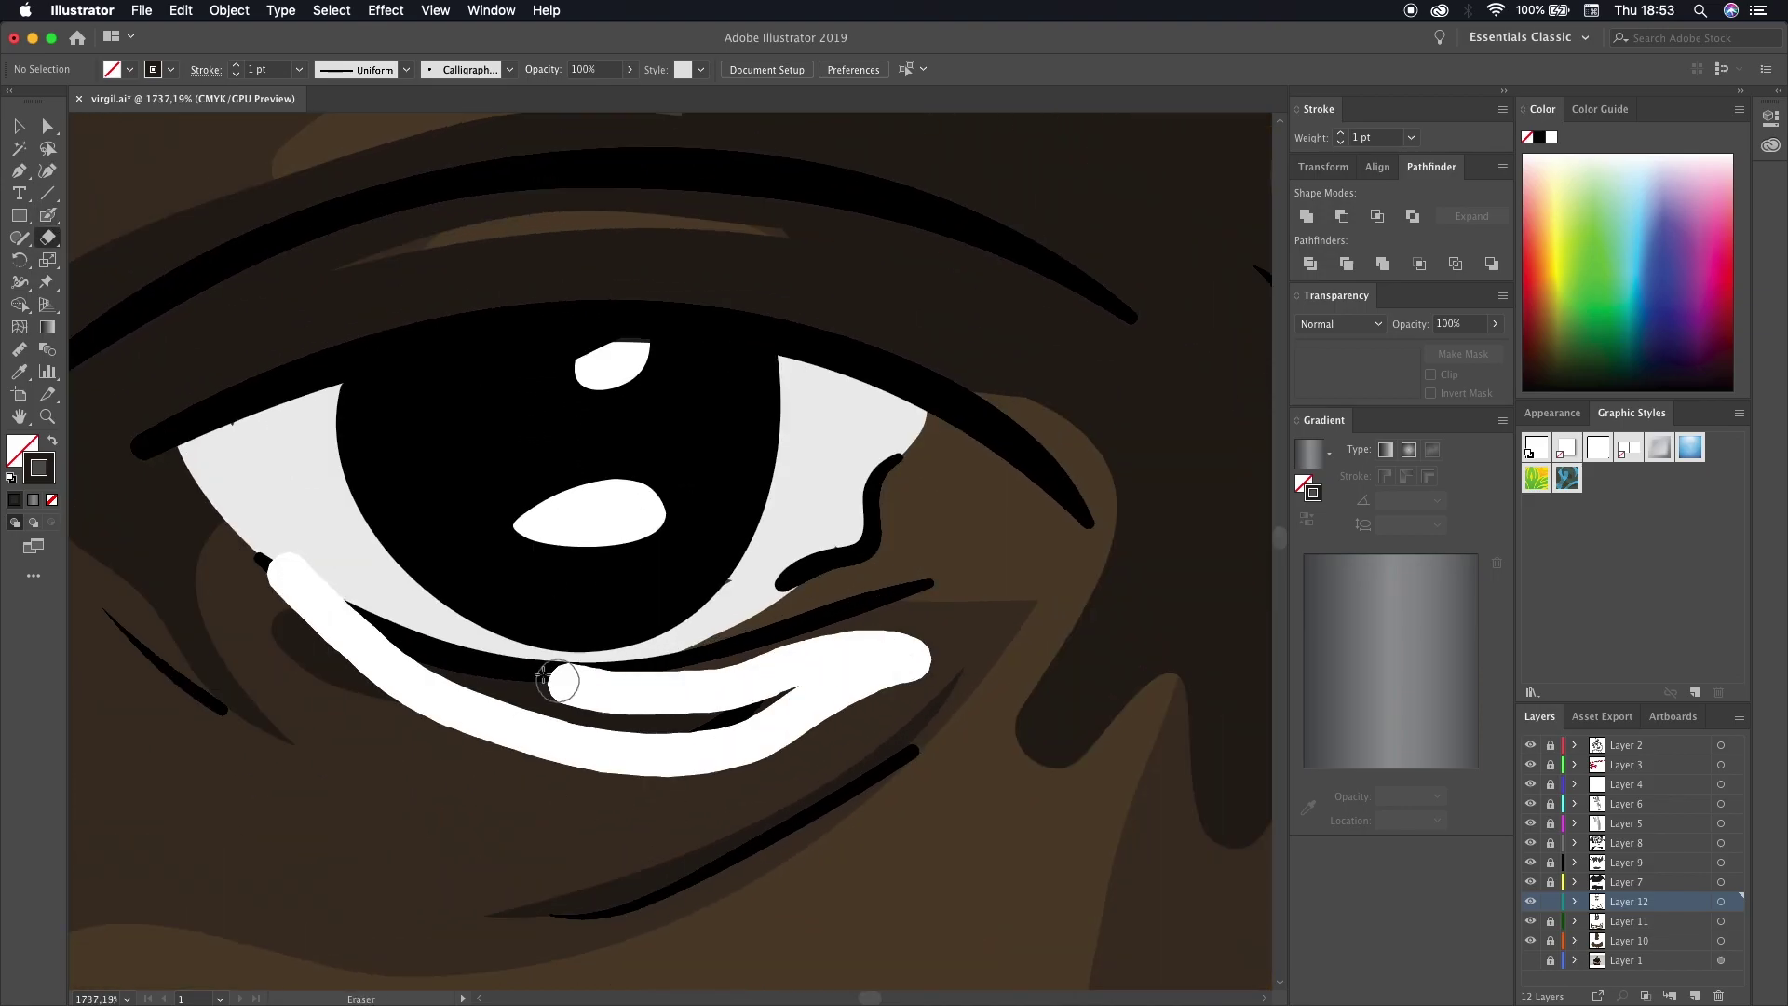
scroll(686, 707, right, 5)
drag(843, 209, 721, 852)
- Erase the shading just above the eye and the stray strokes over the eyebrow
scroll(354, 596, up, 1)
scroll(353, 596, left, 3)
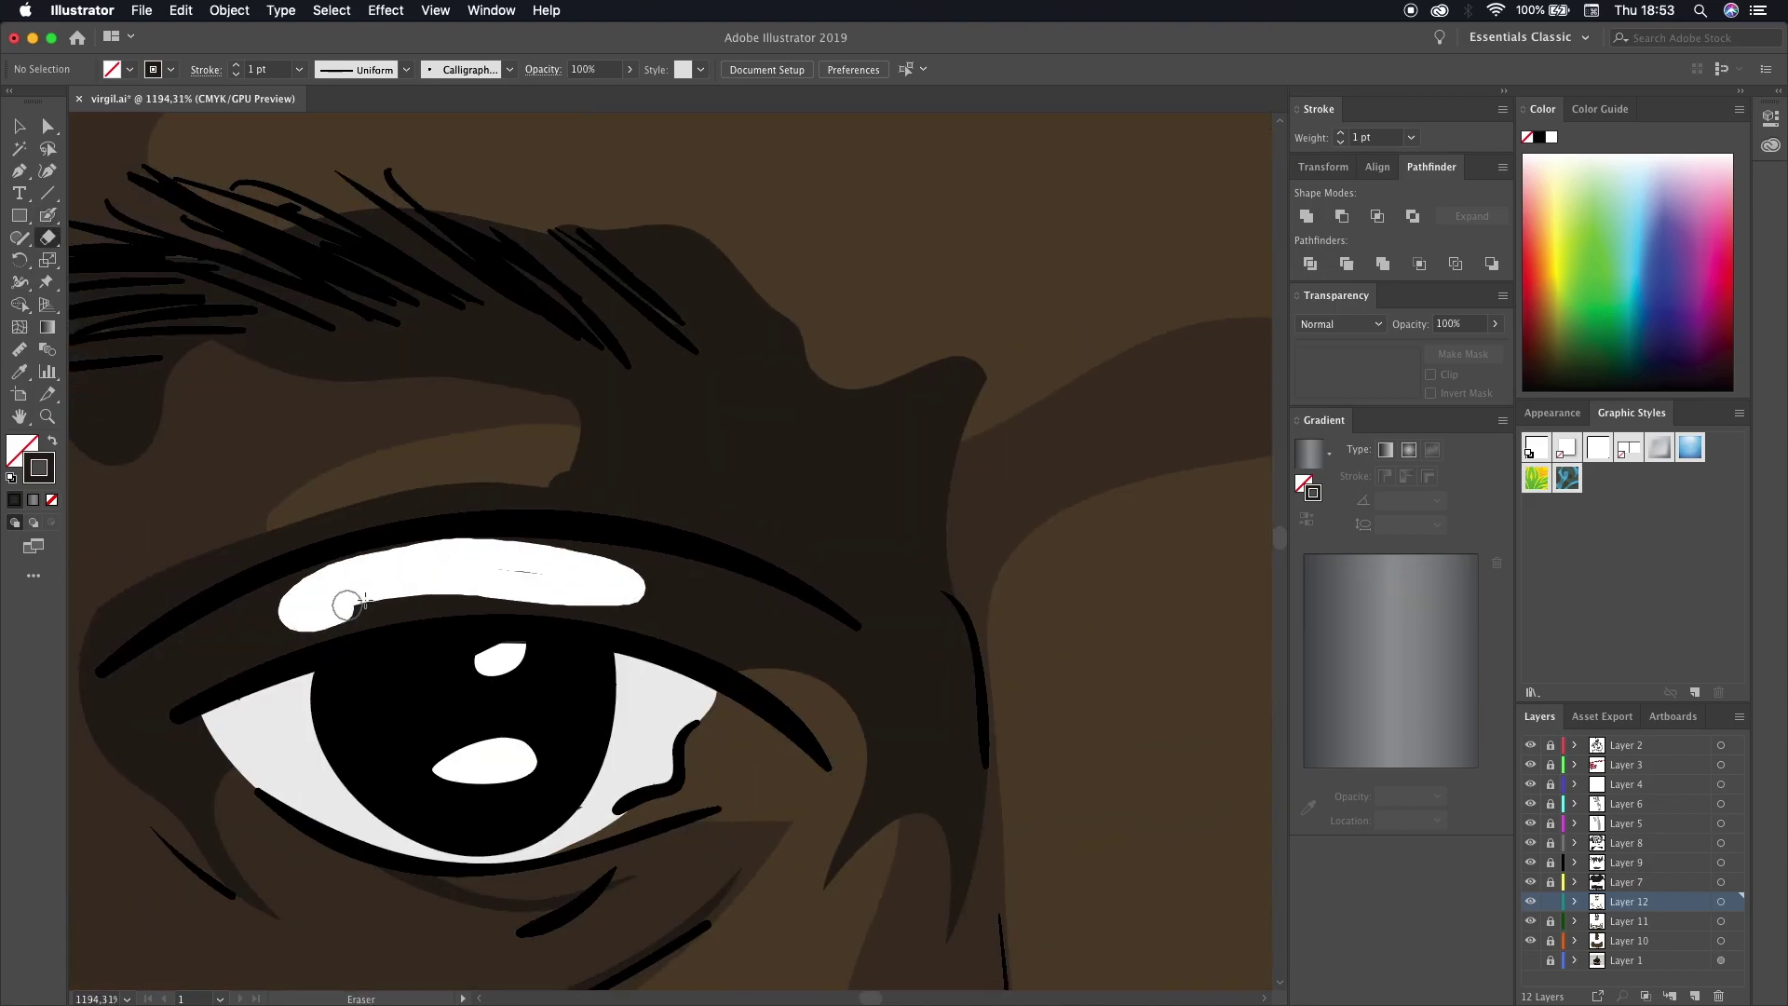
scroll(373, 707, left, 4)
drag(396, 815, 445, 294)
scroll(364, 599, up, 1)
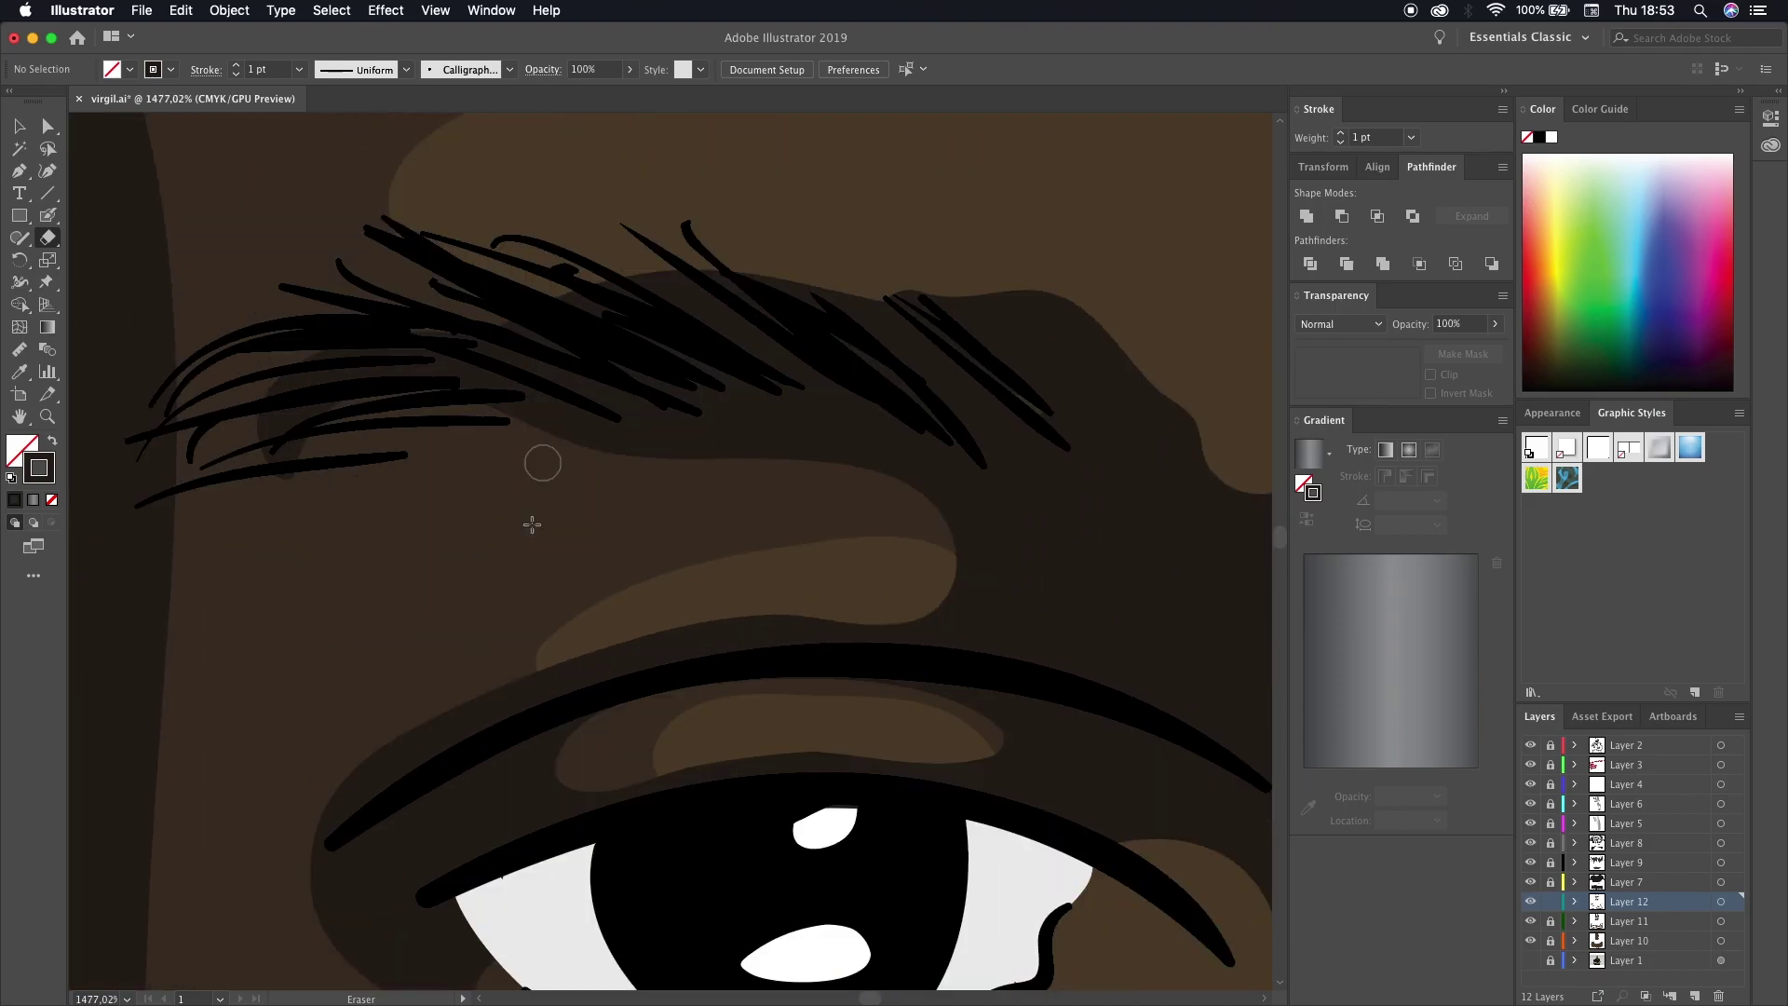
drag(180, 379, 1217, 499)
scroll(1217, 499, right, 3)
drag(718, 447, 978, 711)
- Clean up the remaining stray strokes around the eye and eyebrow
scroll(851, 511, down, 2)
scroll(933, 558, down, 2)
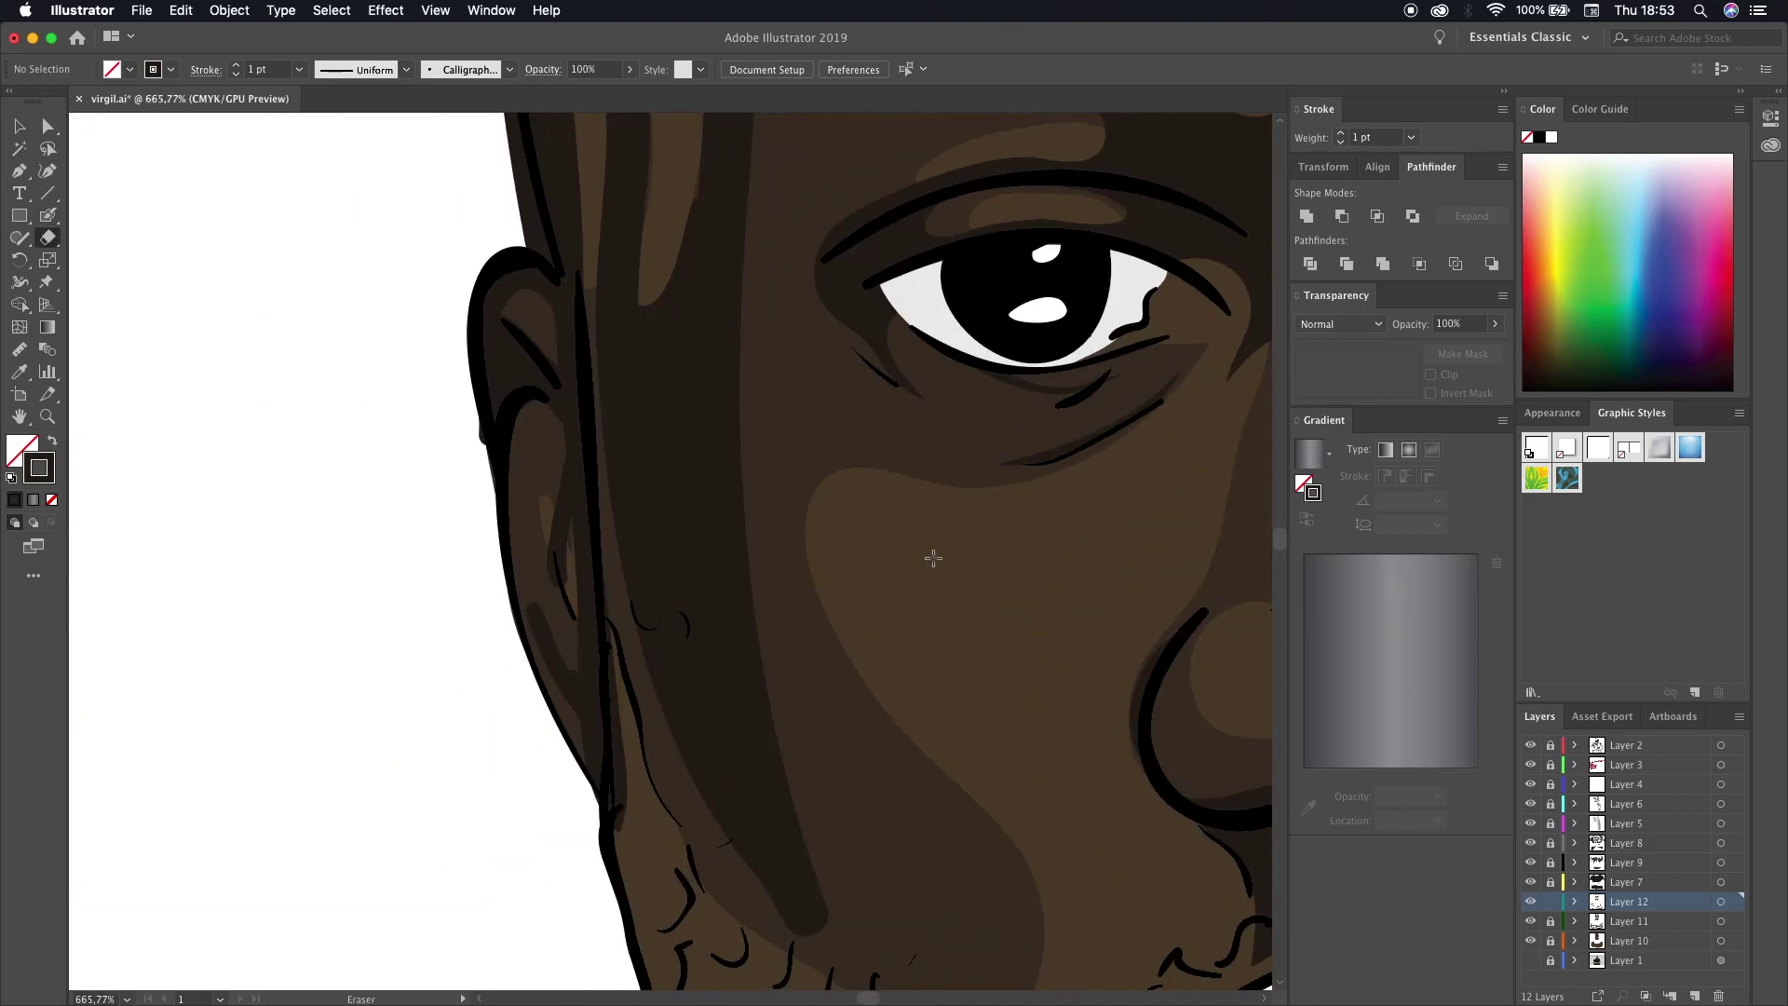
scroll(583, 649, up, 3)
drag(614, 972, 566, 531)
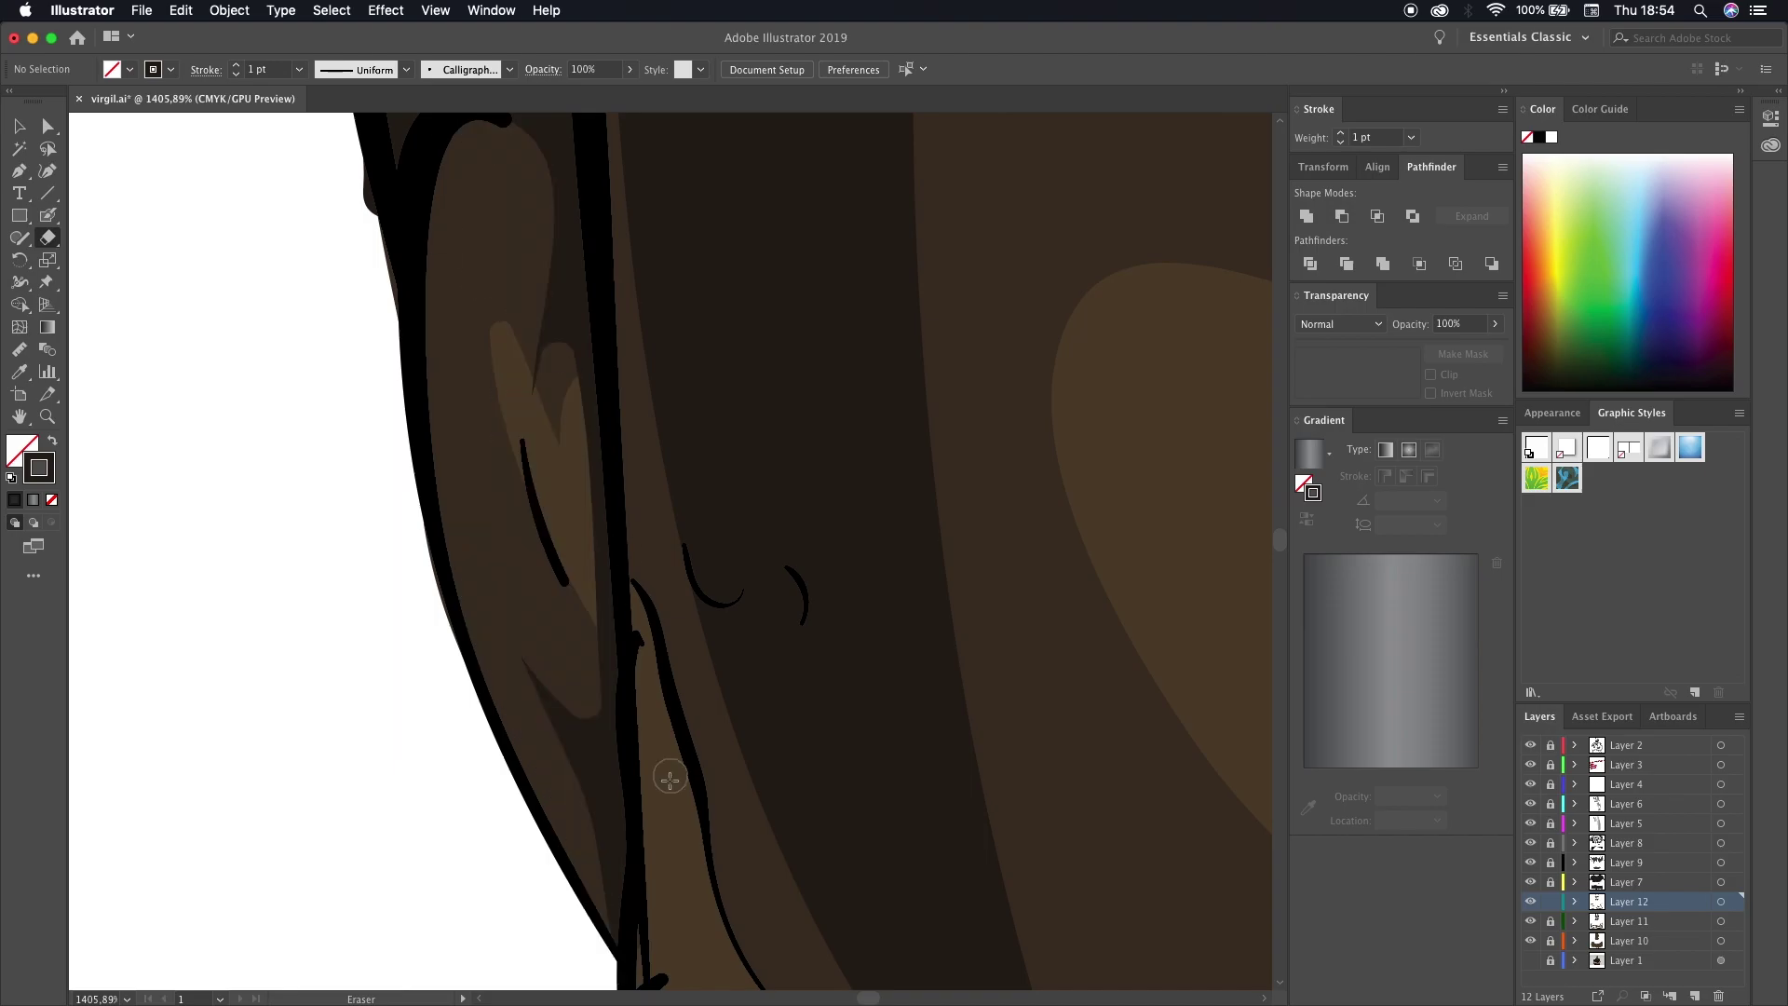
scroll(558, 558, up, 3)
drag(456, 400, 550, 419)
scroll(550, 419, up, 3)
drag(466, 564, 515, 629)
scroll(419, 360, up, 3)
scroll(412, 743, up, 5)
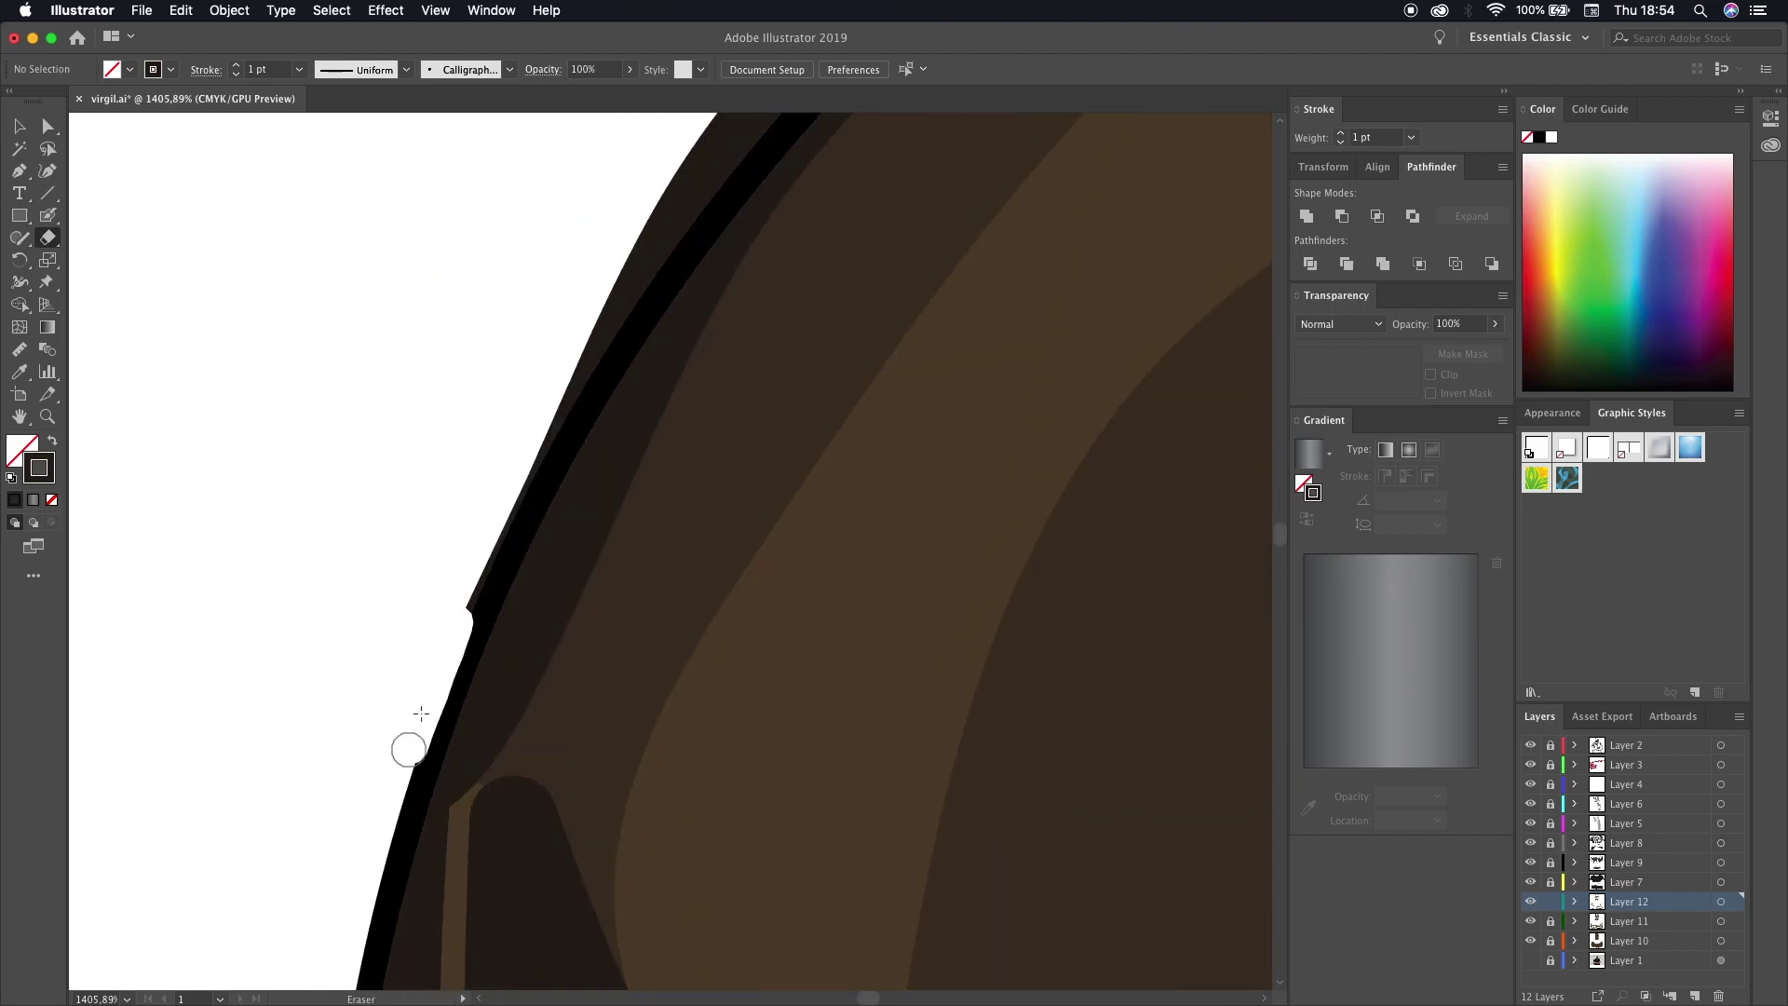
scroll(431, 588, up, 3)
- Trim away the thin line running along the ear
key(shift+b)
scroll(702, 532, down, 3)
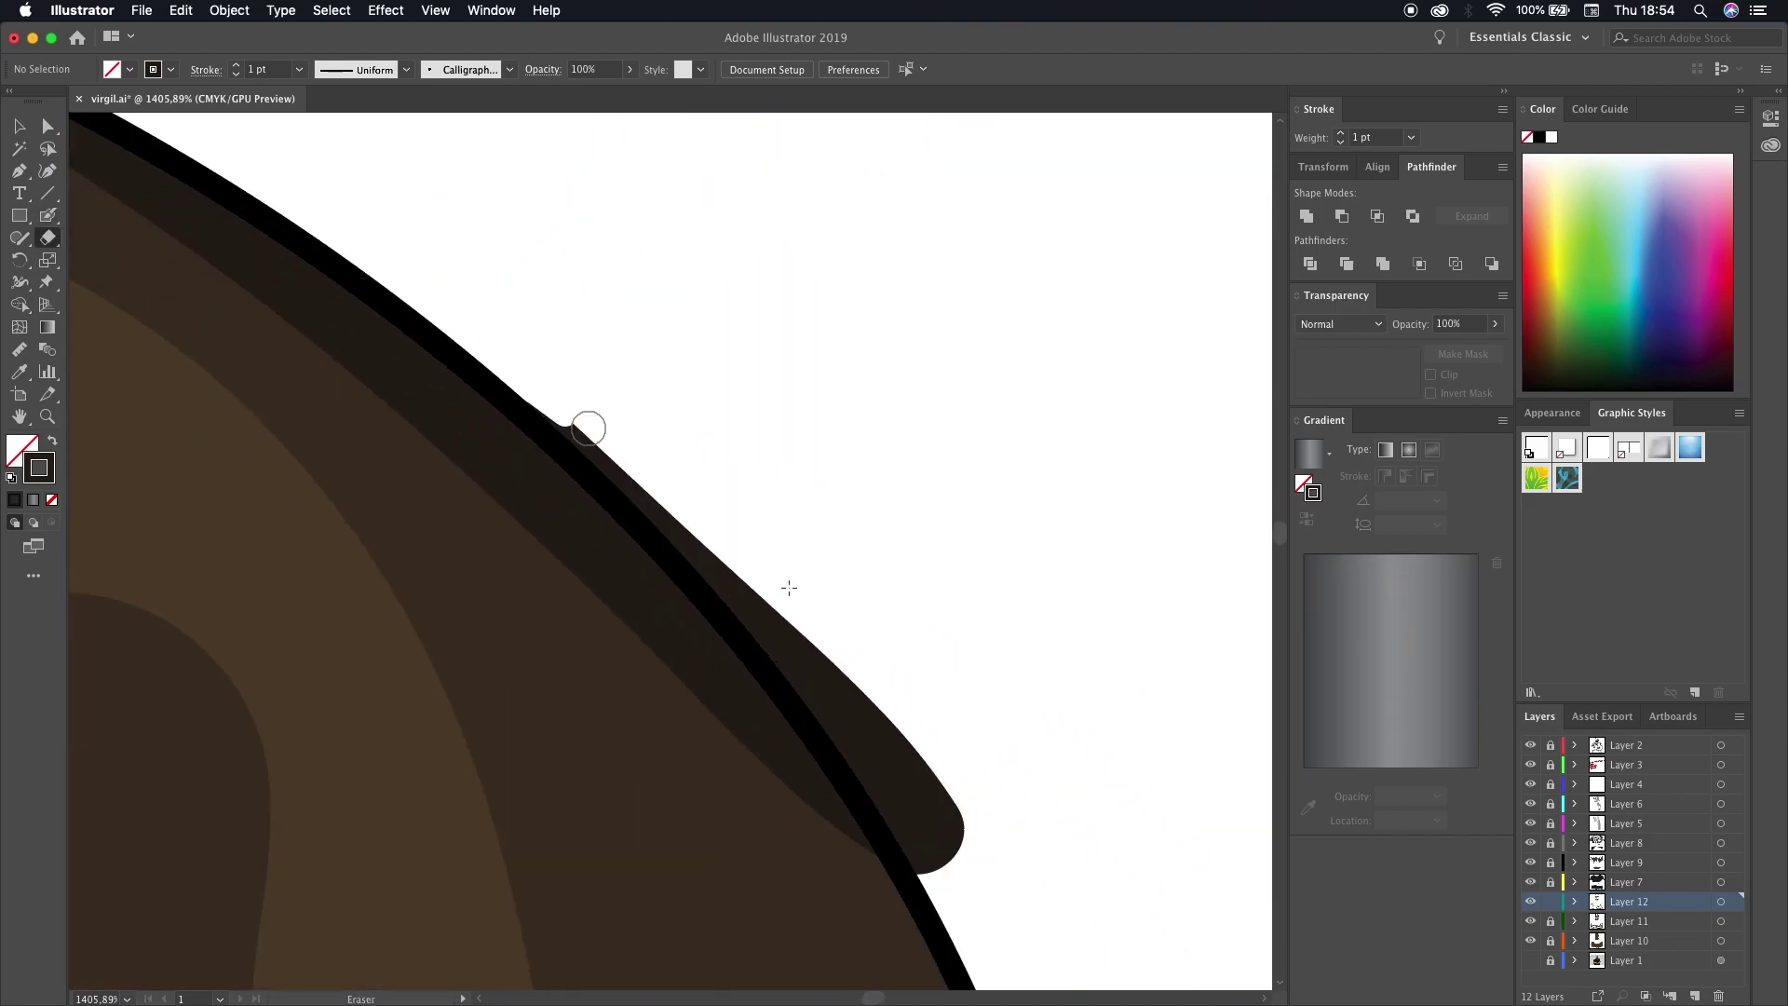
scroll(898, 606, down, 3)
key(shift+e)
scroll(1044, 566, left, 5)
scroll(586, 486, up, 3)
drag(478, 199, 510, 945)
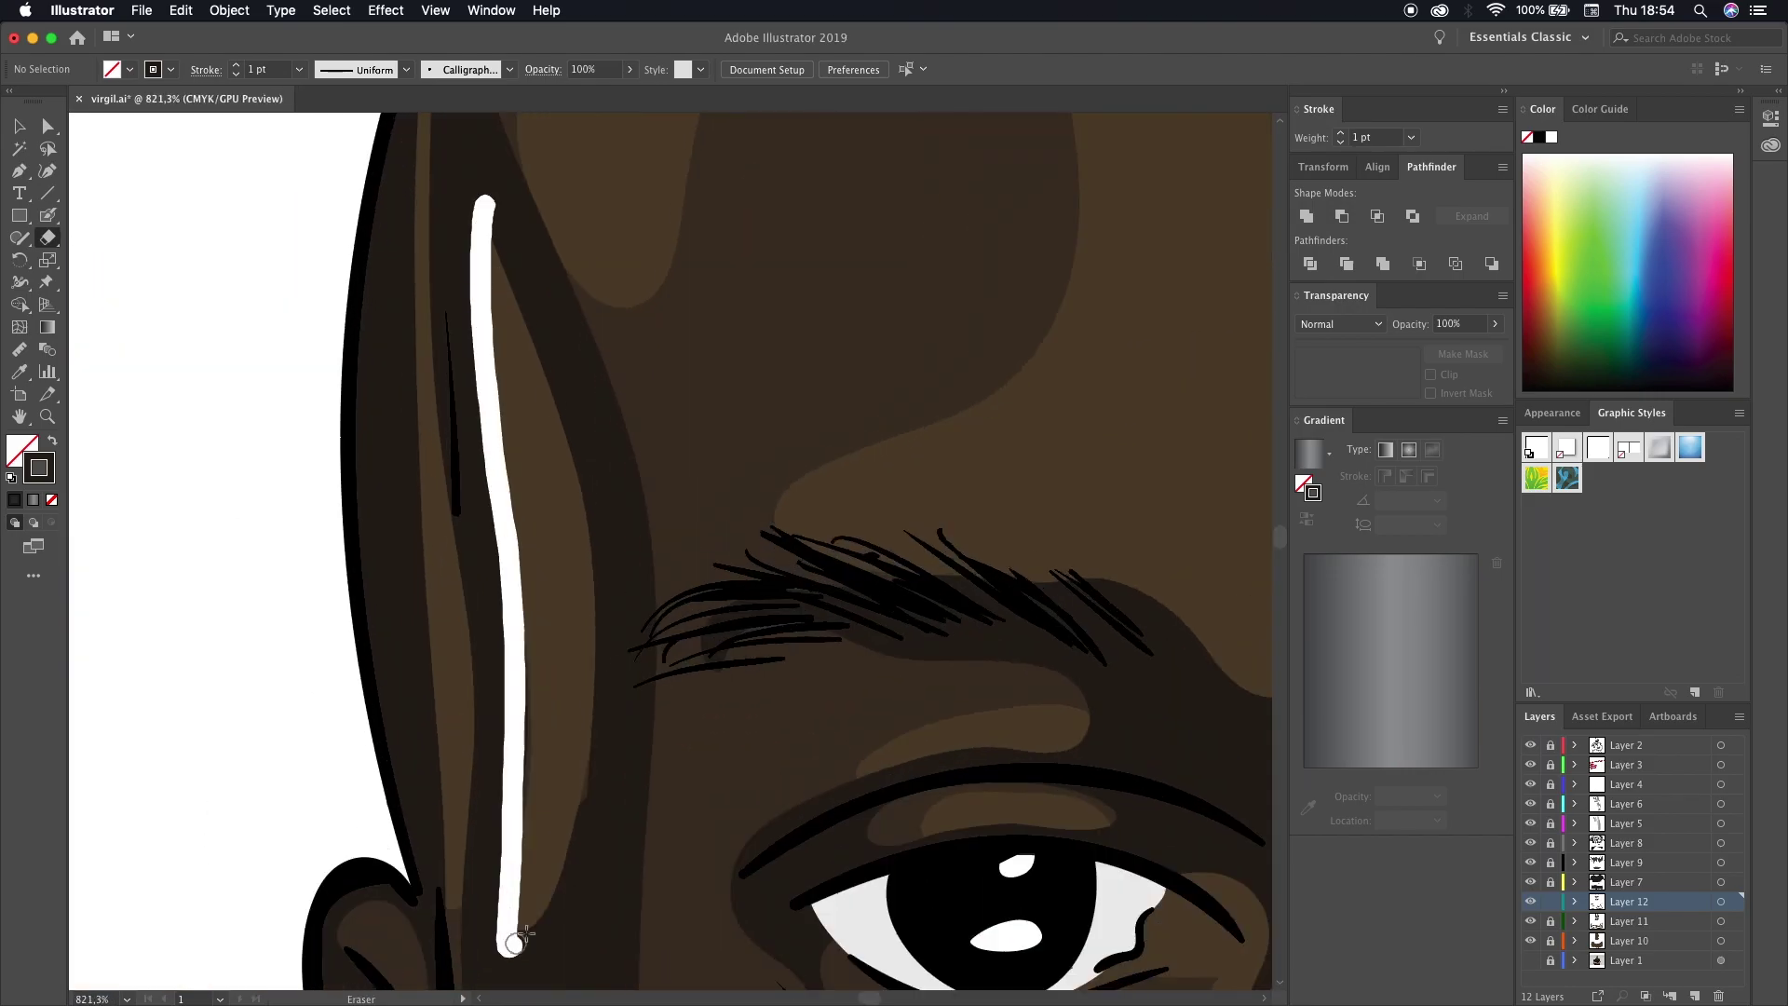
scroll(491, 681, down, 2)
scroll(494, 851, up, 2)
drag(495, 851, 503, 307)
scroll(500, 558, up, 3)
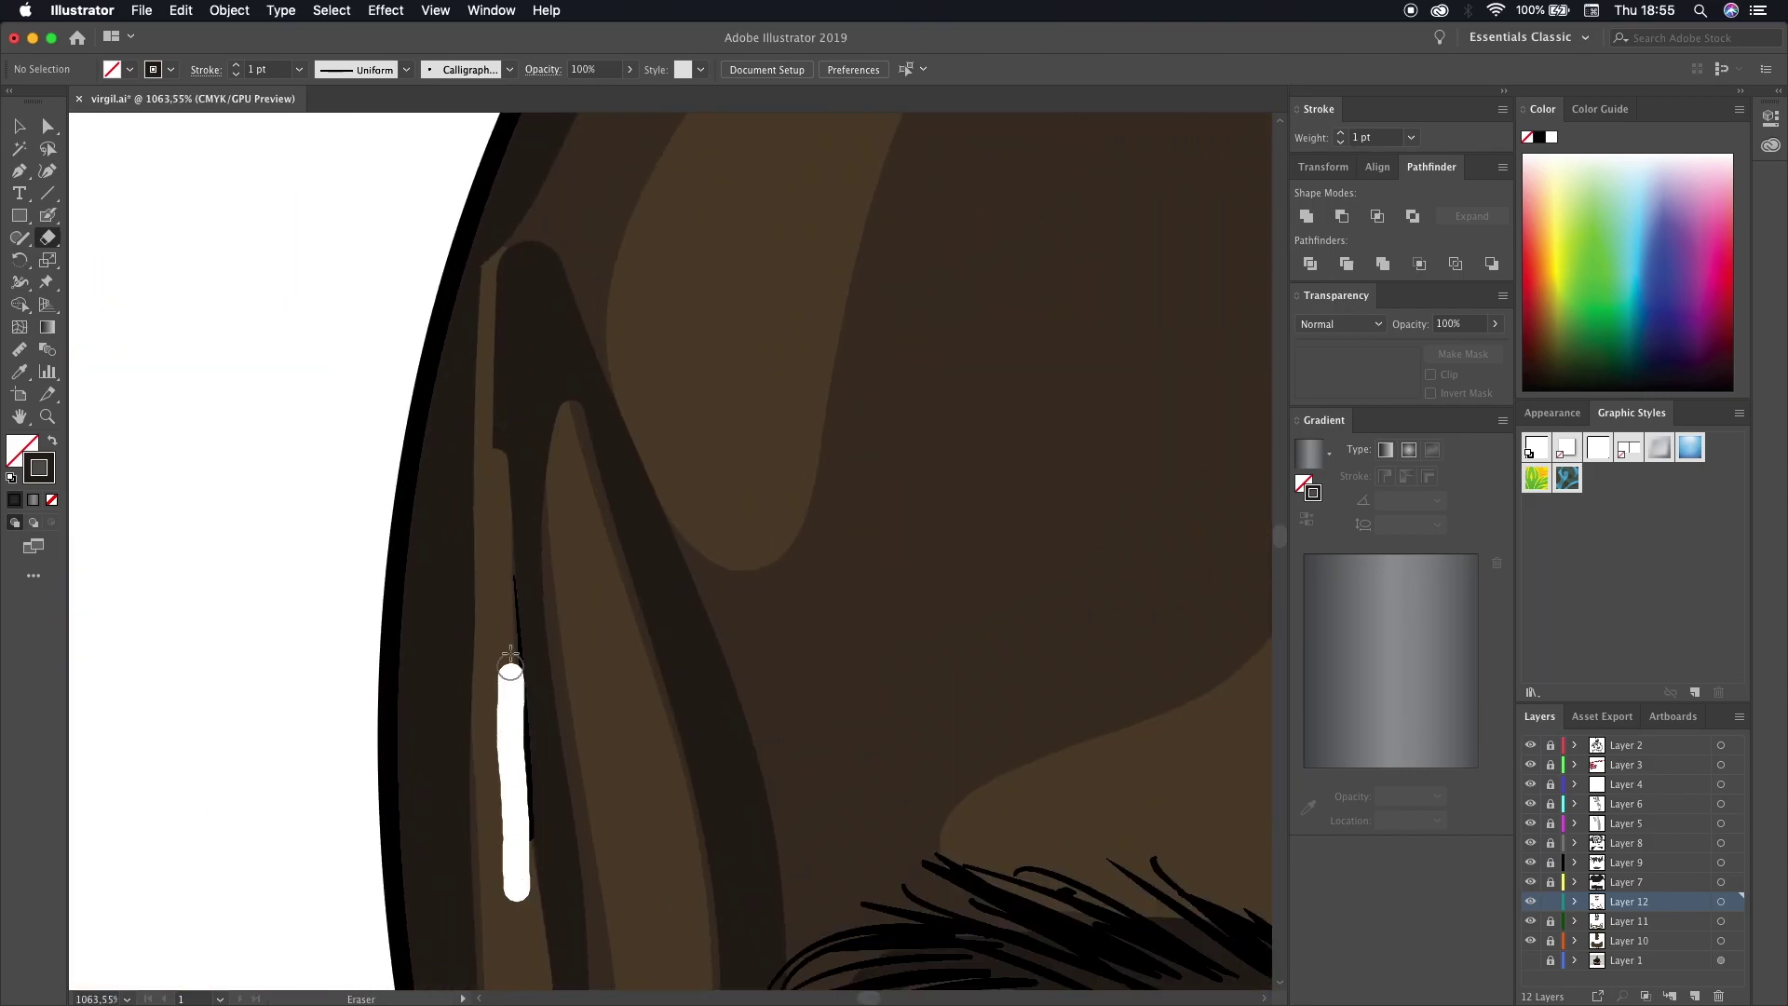
drag(511, 820, 583, 307)
scroll(525, 753, up, 1)
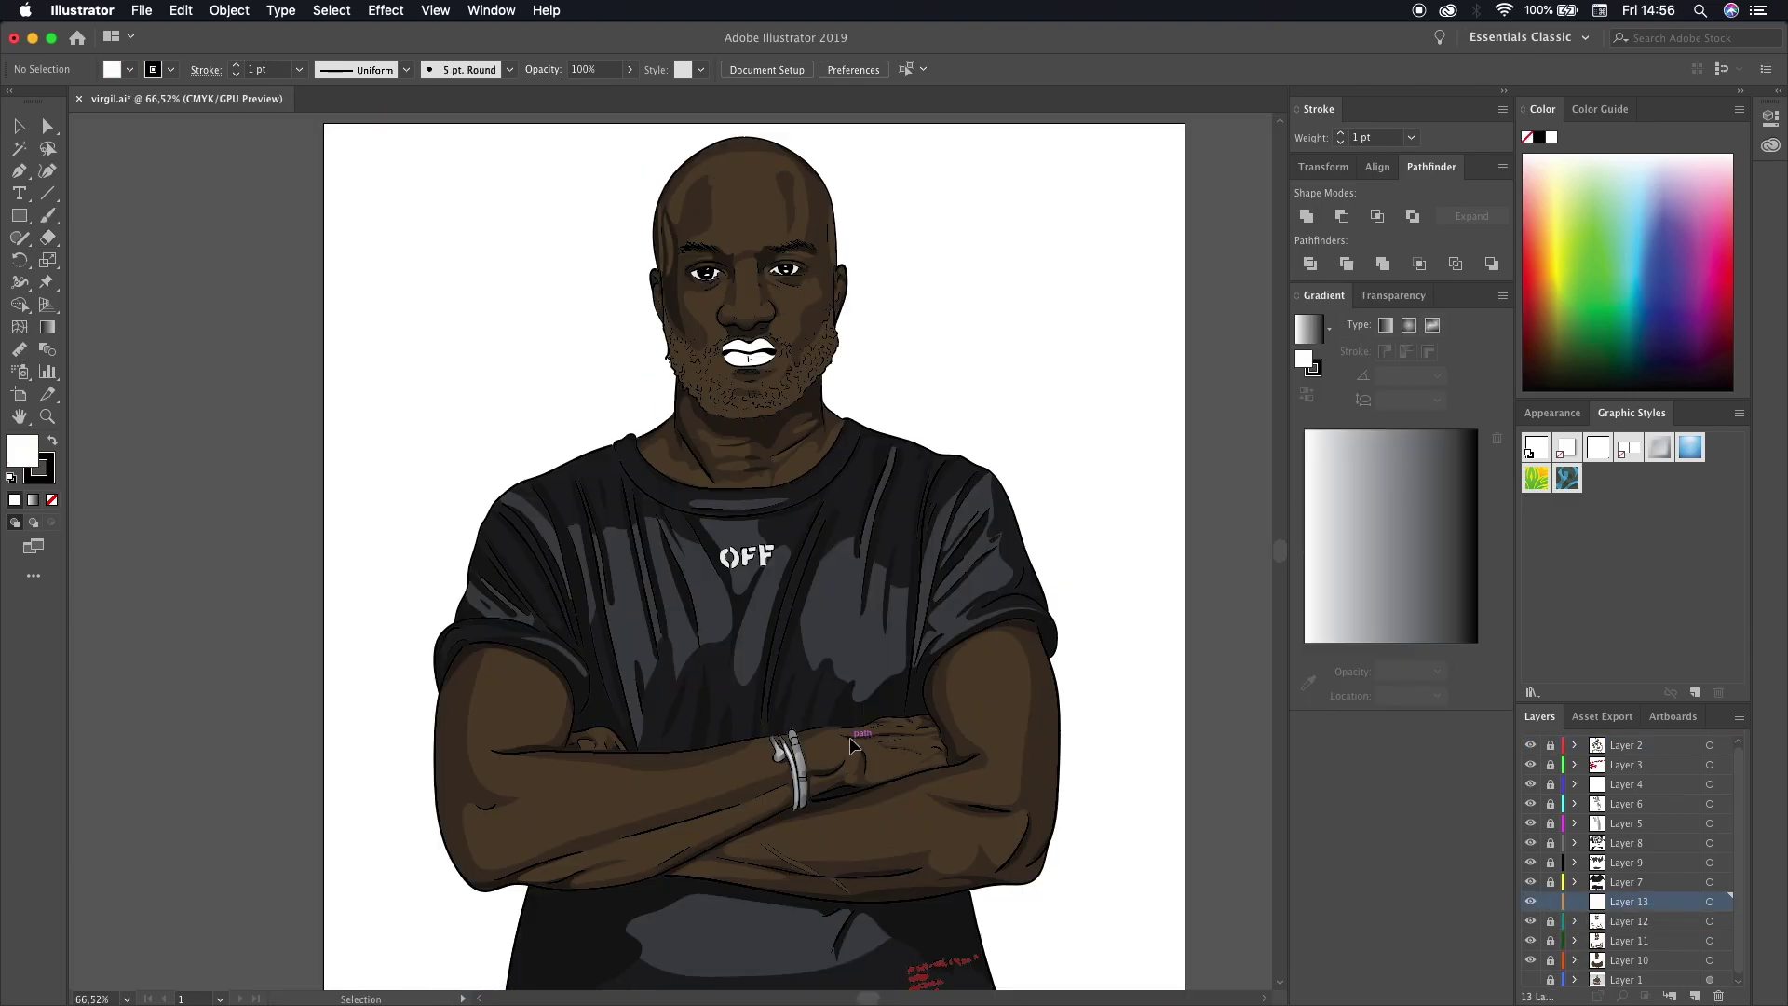
scroll(849, 736, up, 3)
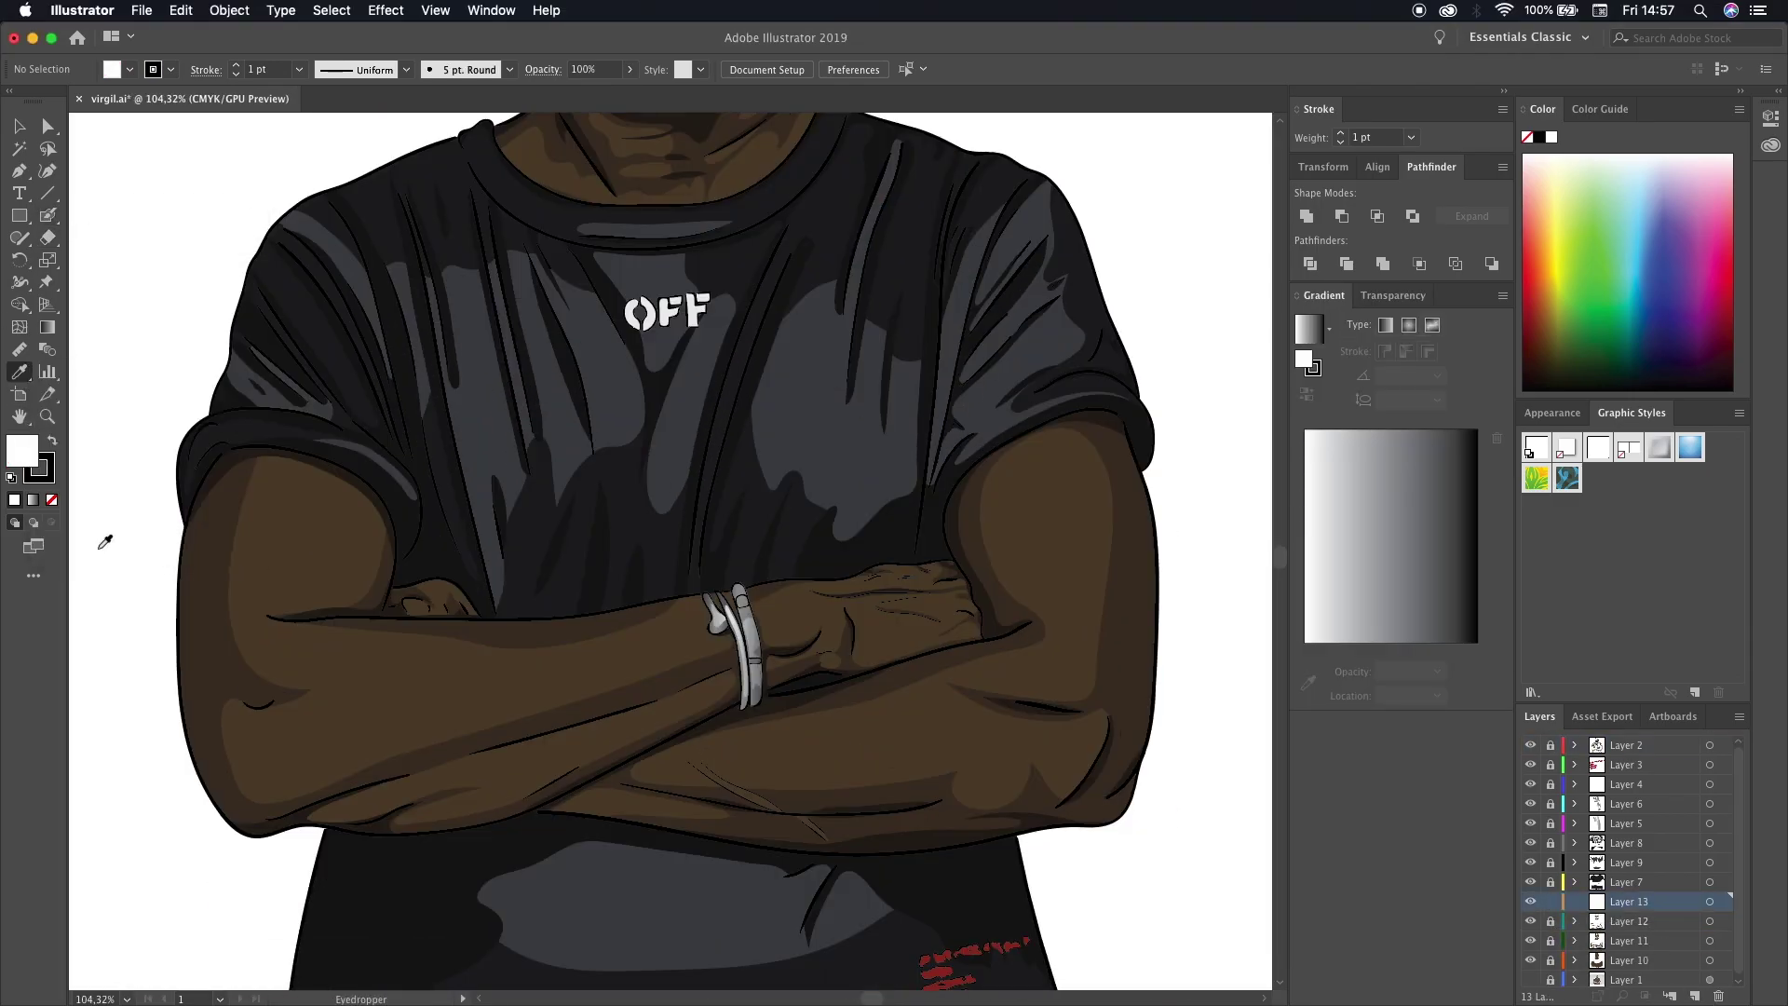
- Set the fill to light brown 7A6148 and move Layer 13 below Layer 11
double_click(21, 451)
click(1090, 404)
key(shift+b)
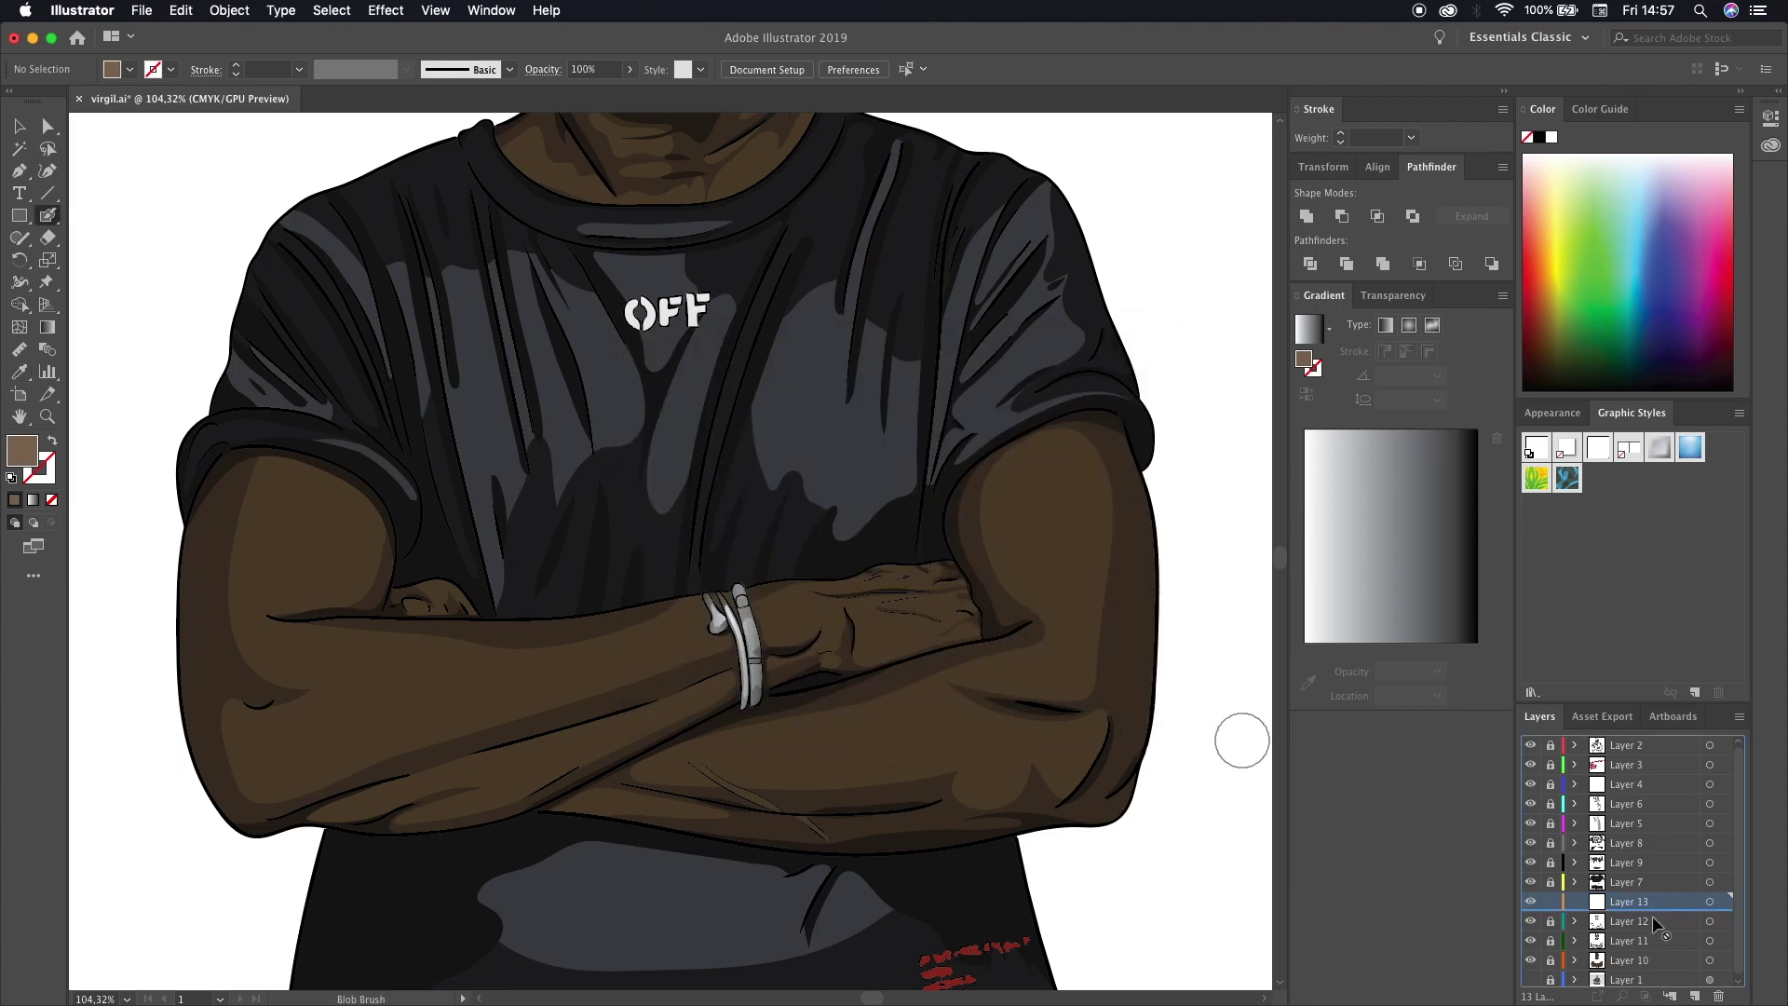
drag(1655, 922, 1655, 950)
- Paint light-brown highlights over the upper arm, along the forearm and on the elbow
scroll(1106, 755, up, 3)
drag(982, 307, 936, 438)
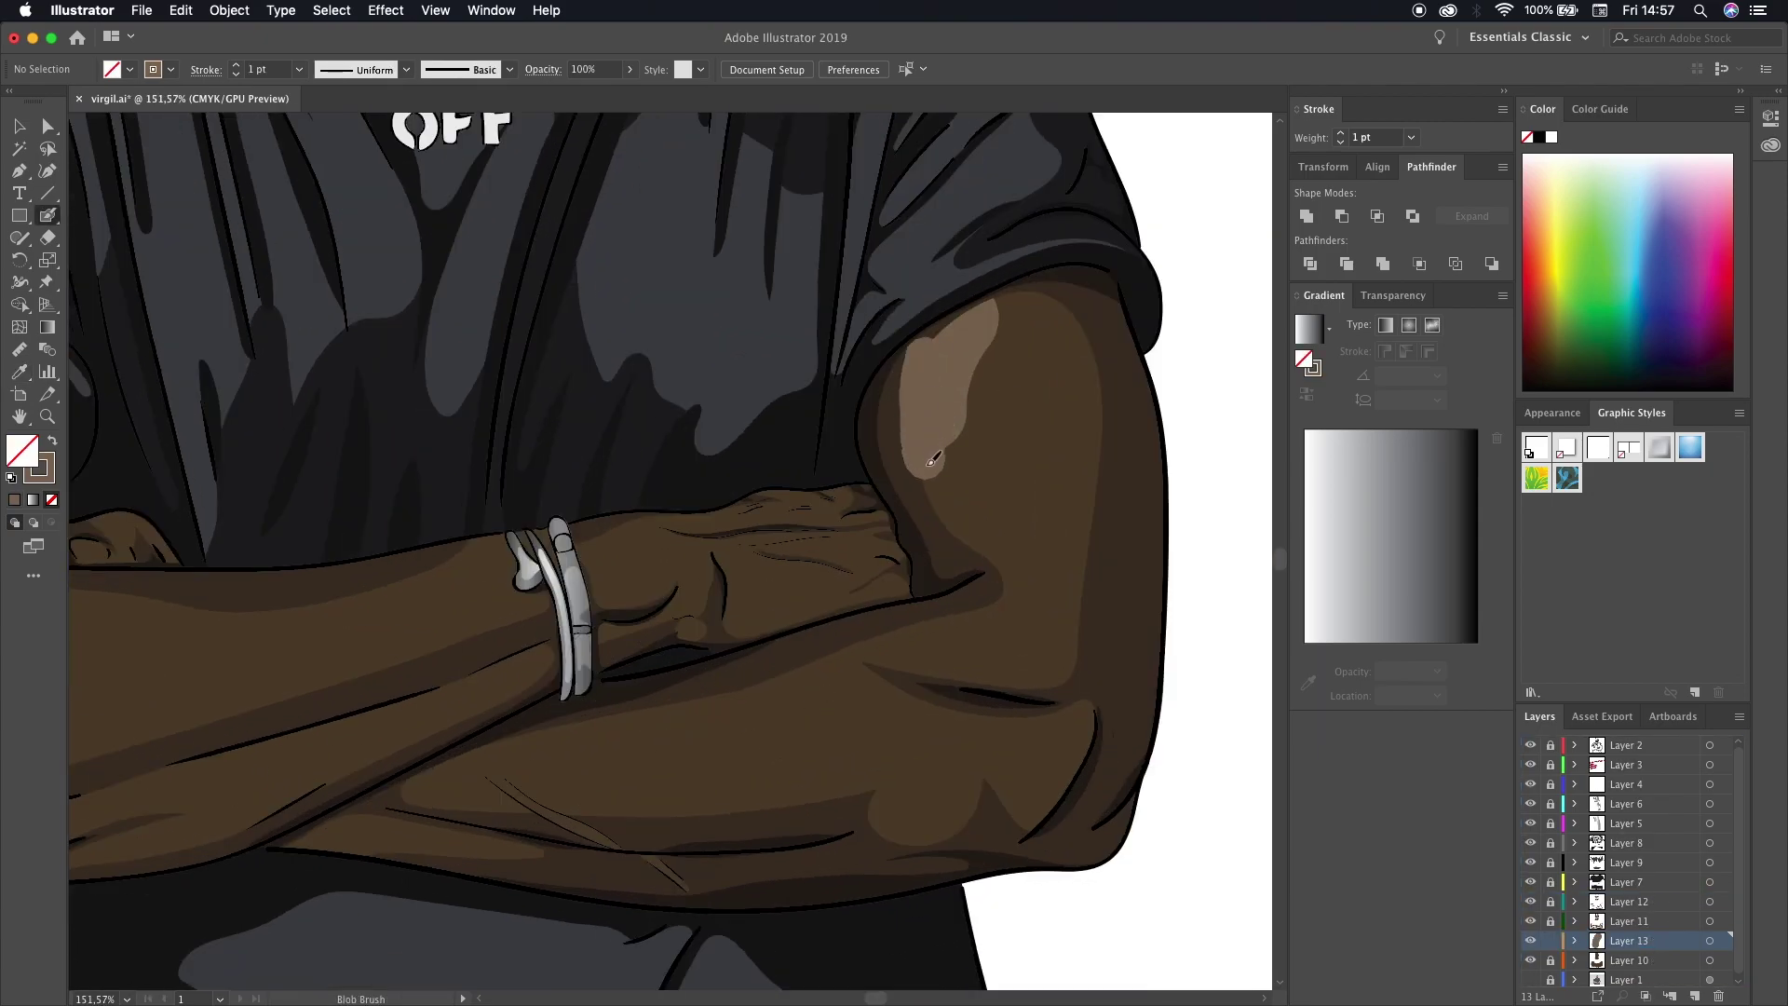
drag(1052, 279, 1019, 574)
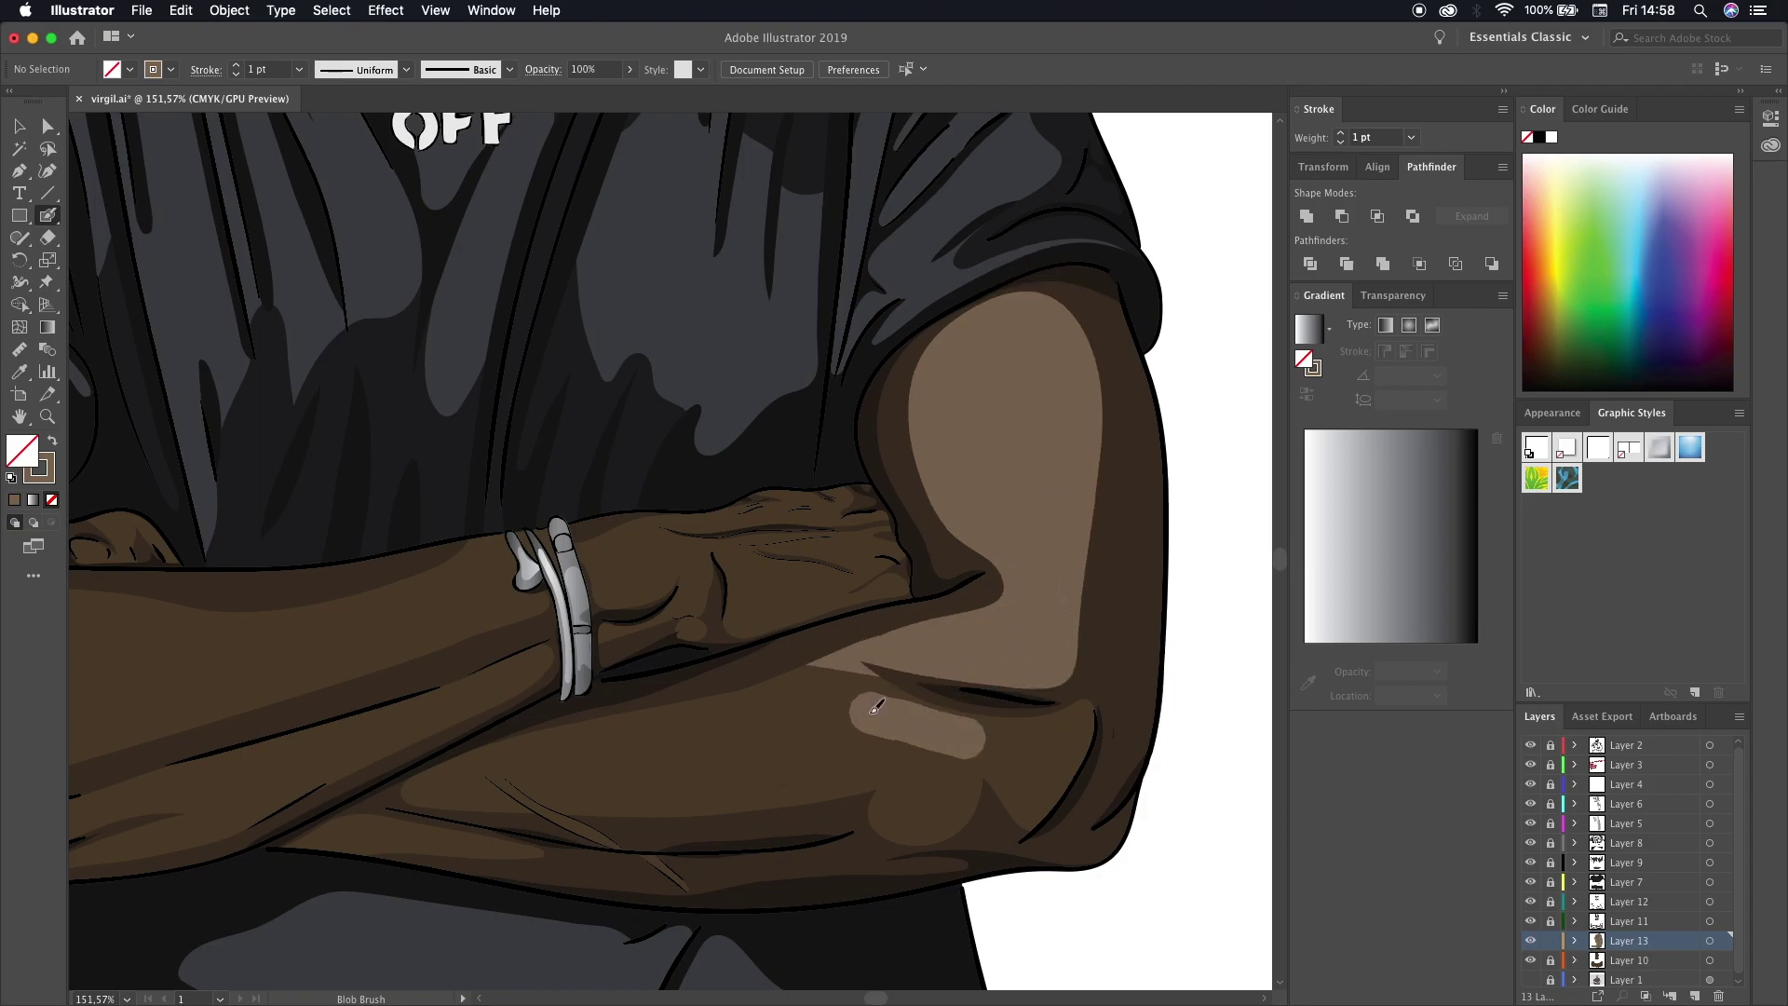
drag(875, 708, 799, 710)
drag(1087, 710, 1082, 743)
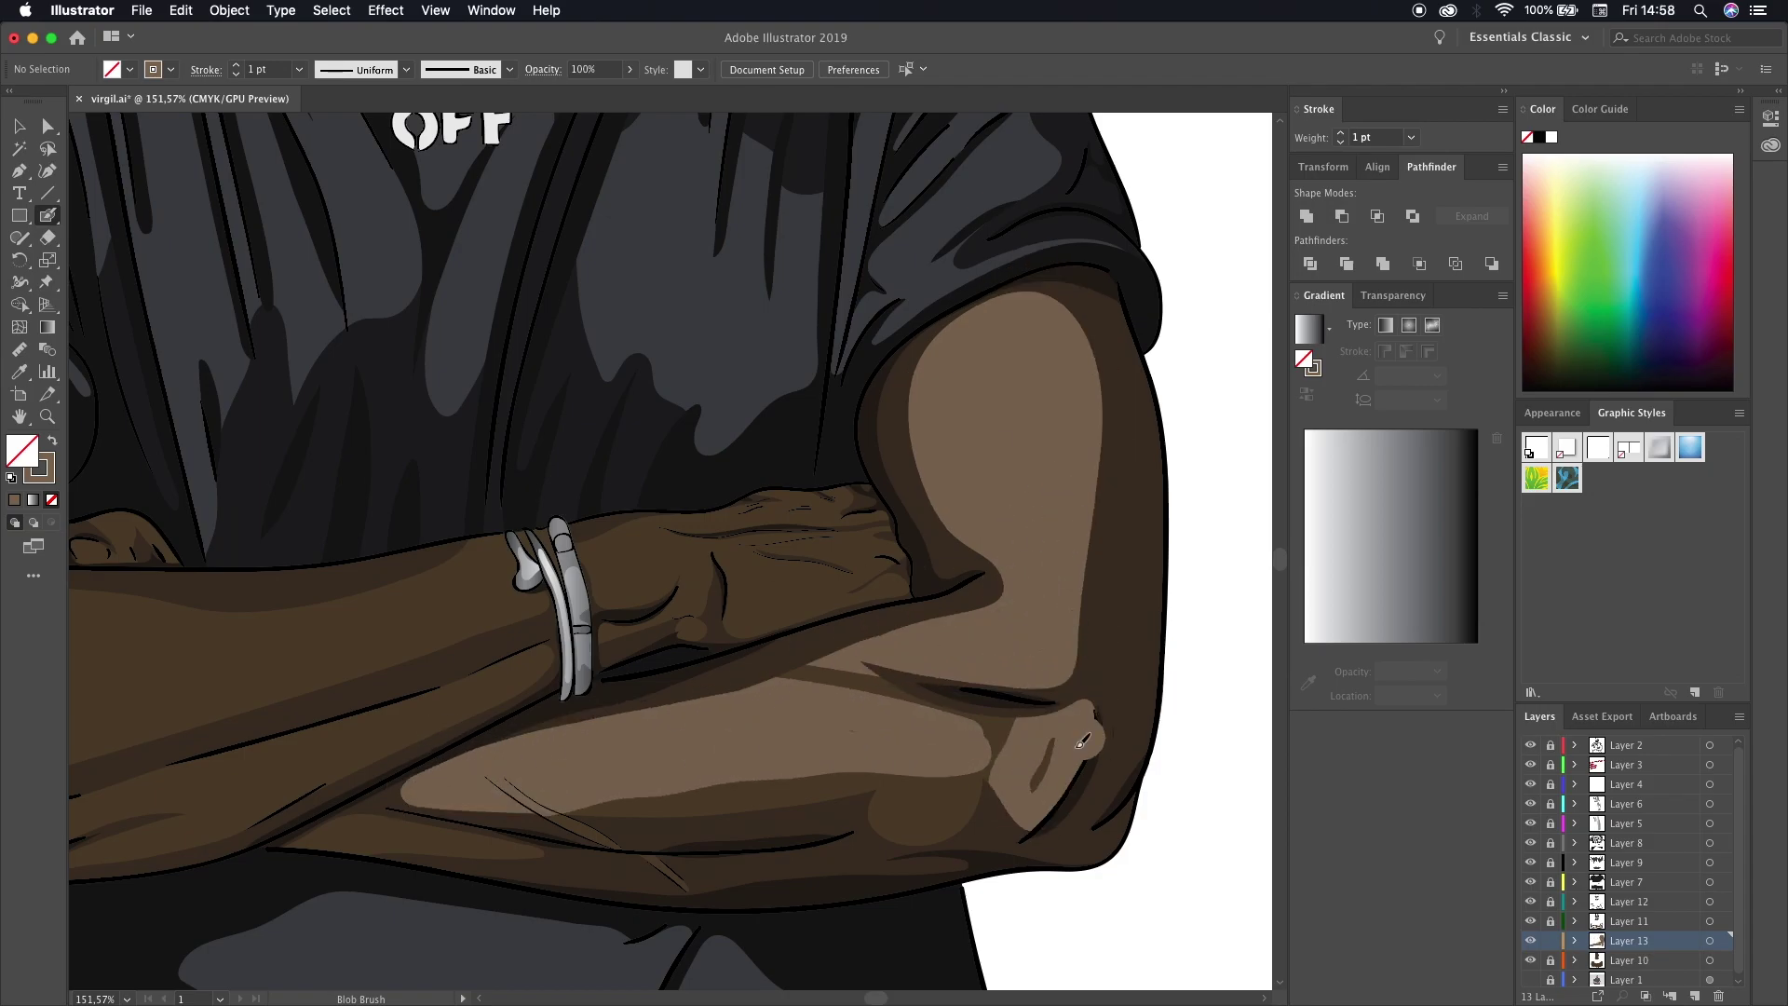
- Add light-brown highlight bands across the forearm
scroll(663, 846, down, 3)
scroll(764, 629, up, 5)
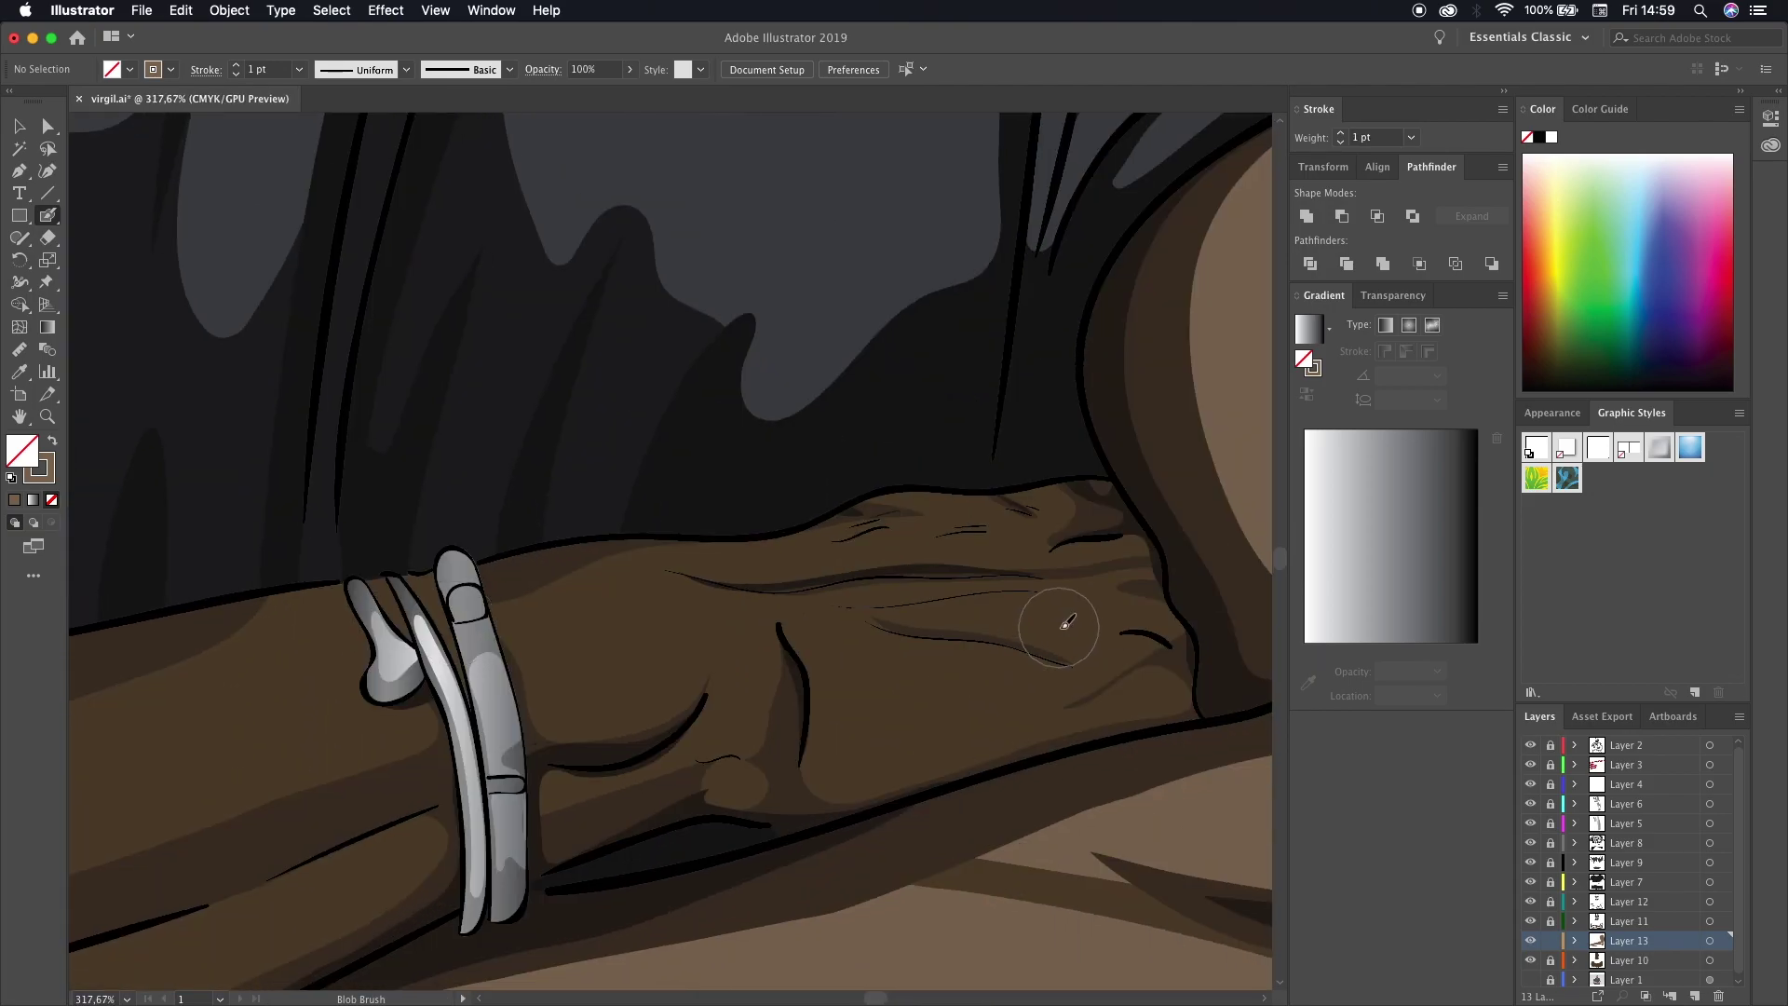
scroll(1067, 622, up, 3)
scroll(1067, 622, up, 2)
scroll(1072, 611, up, 1)
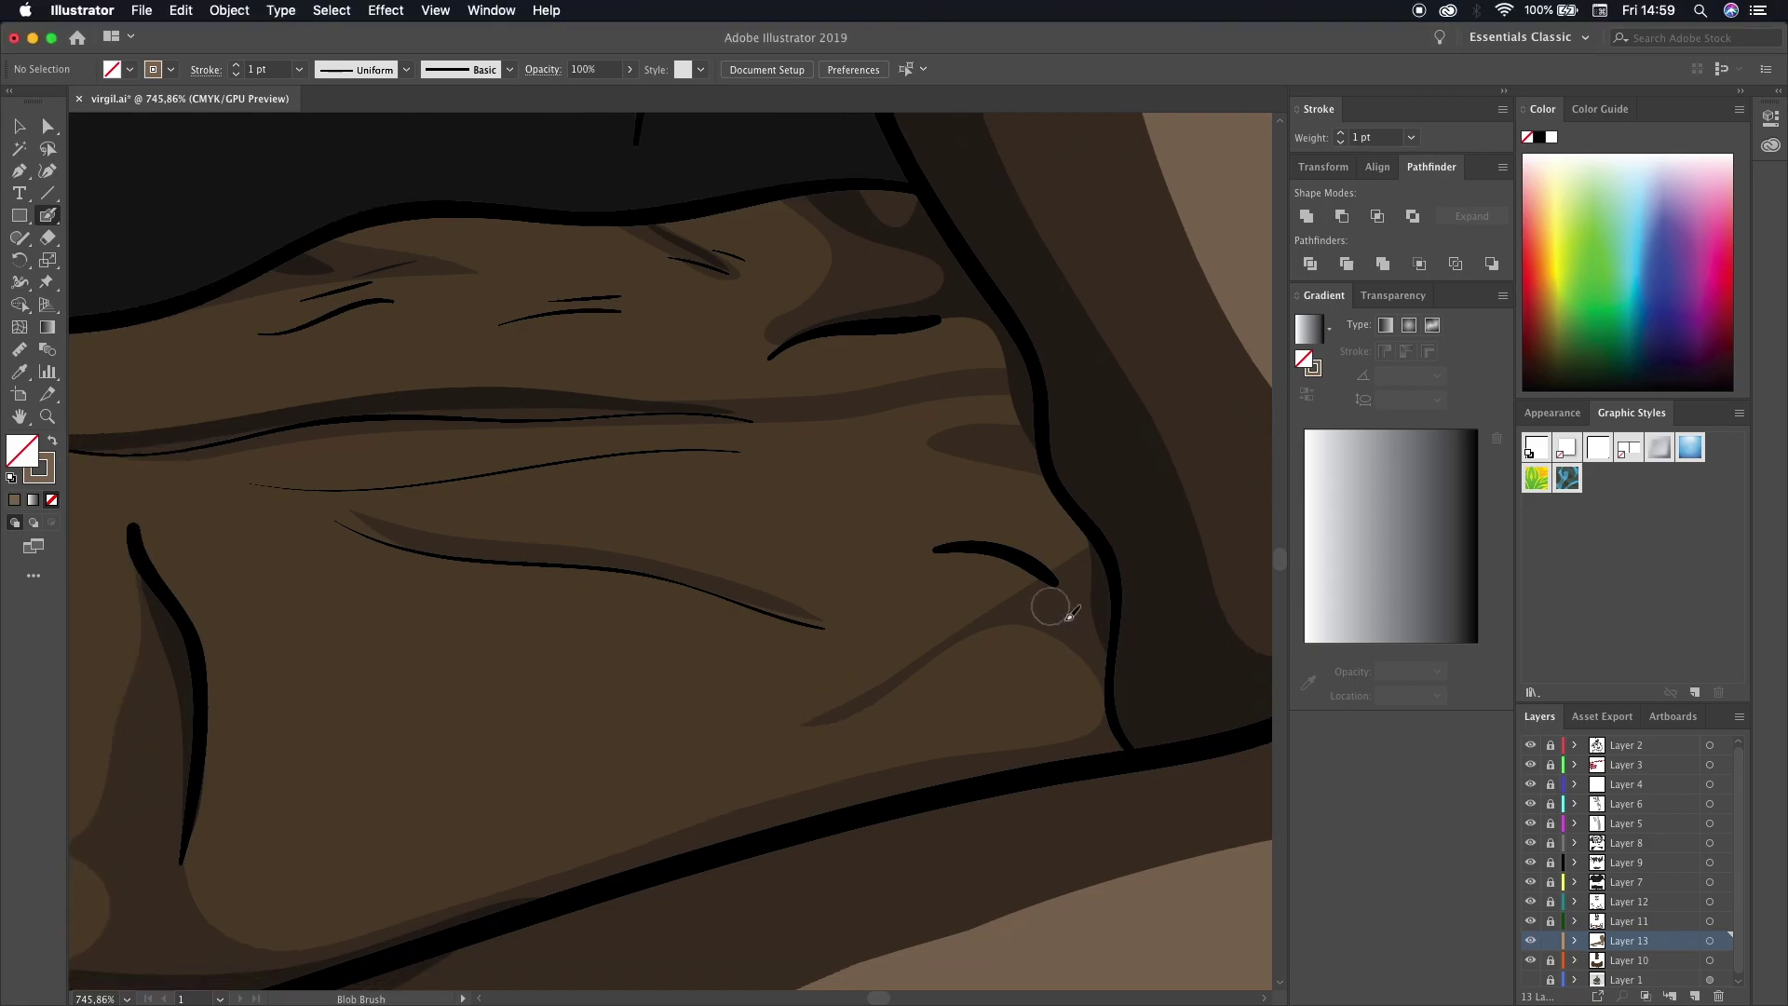
scroll(1072, 612, down, 1)
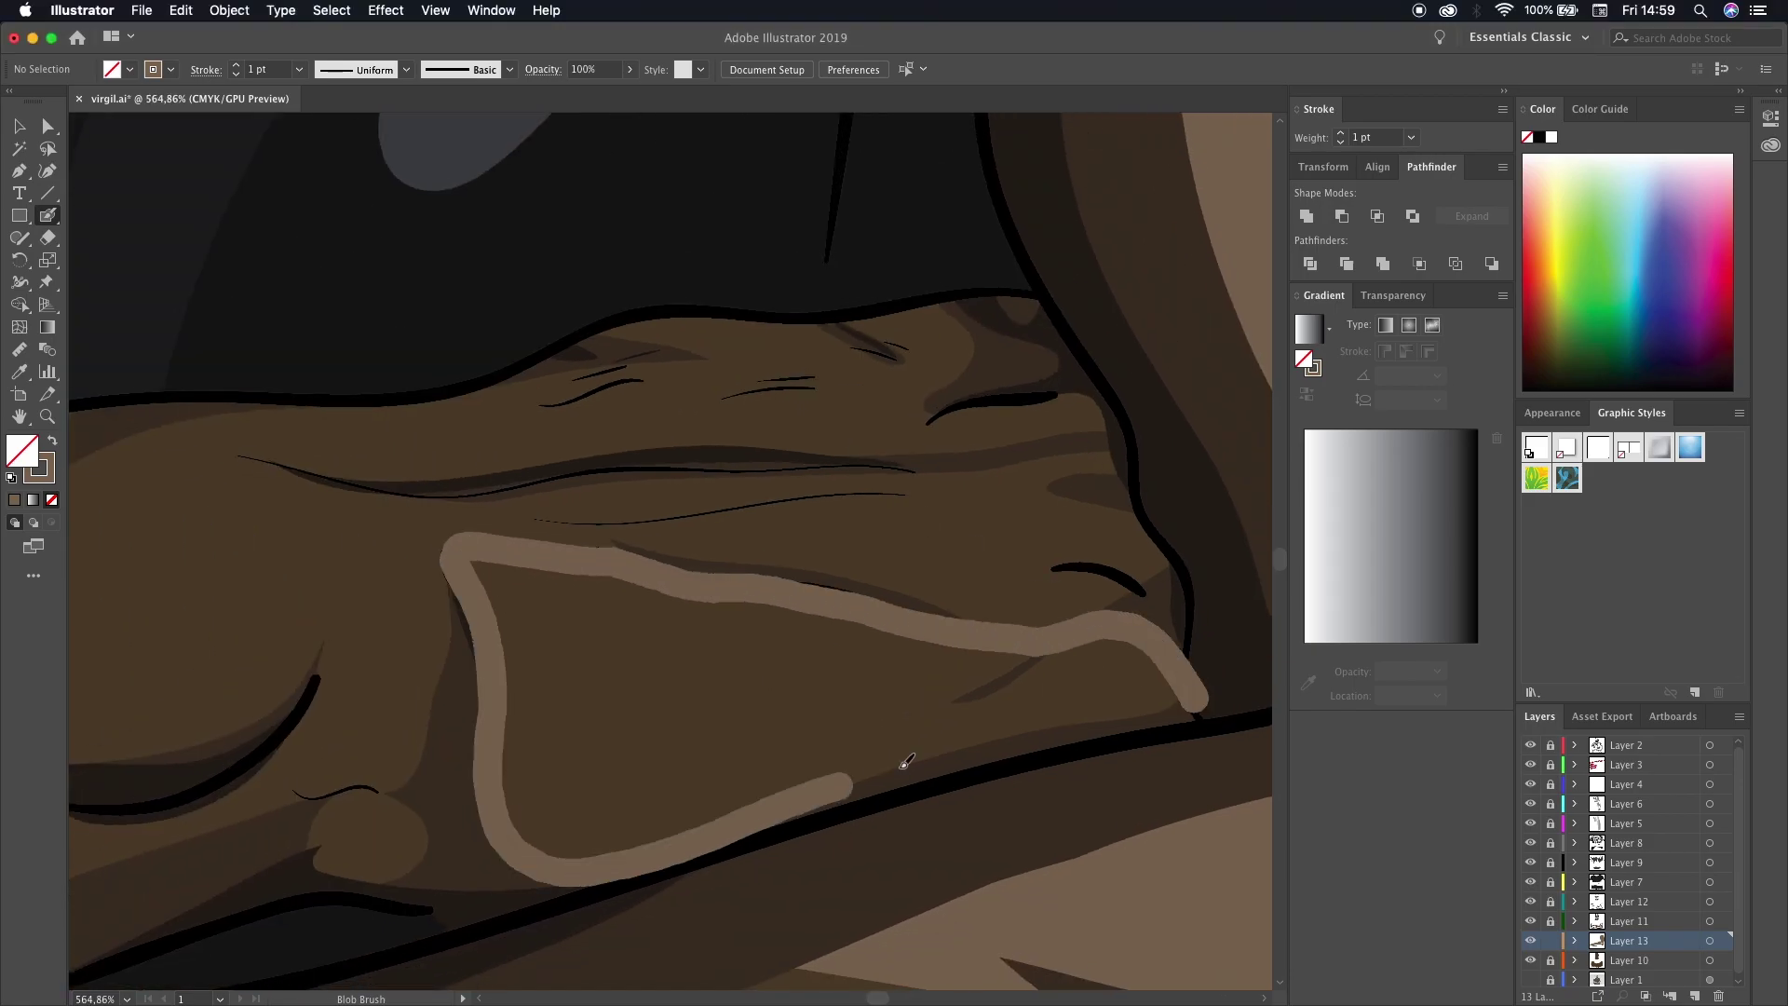
mouse_move(1101, 621)
mouse_down()
mouse_move(898, 758)
mouse_move(493, 566)
mouse_move(550, 635)
mouse_up()
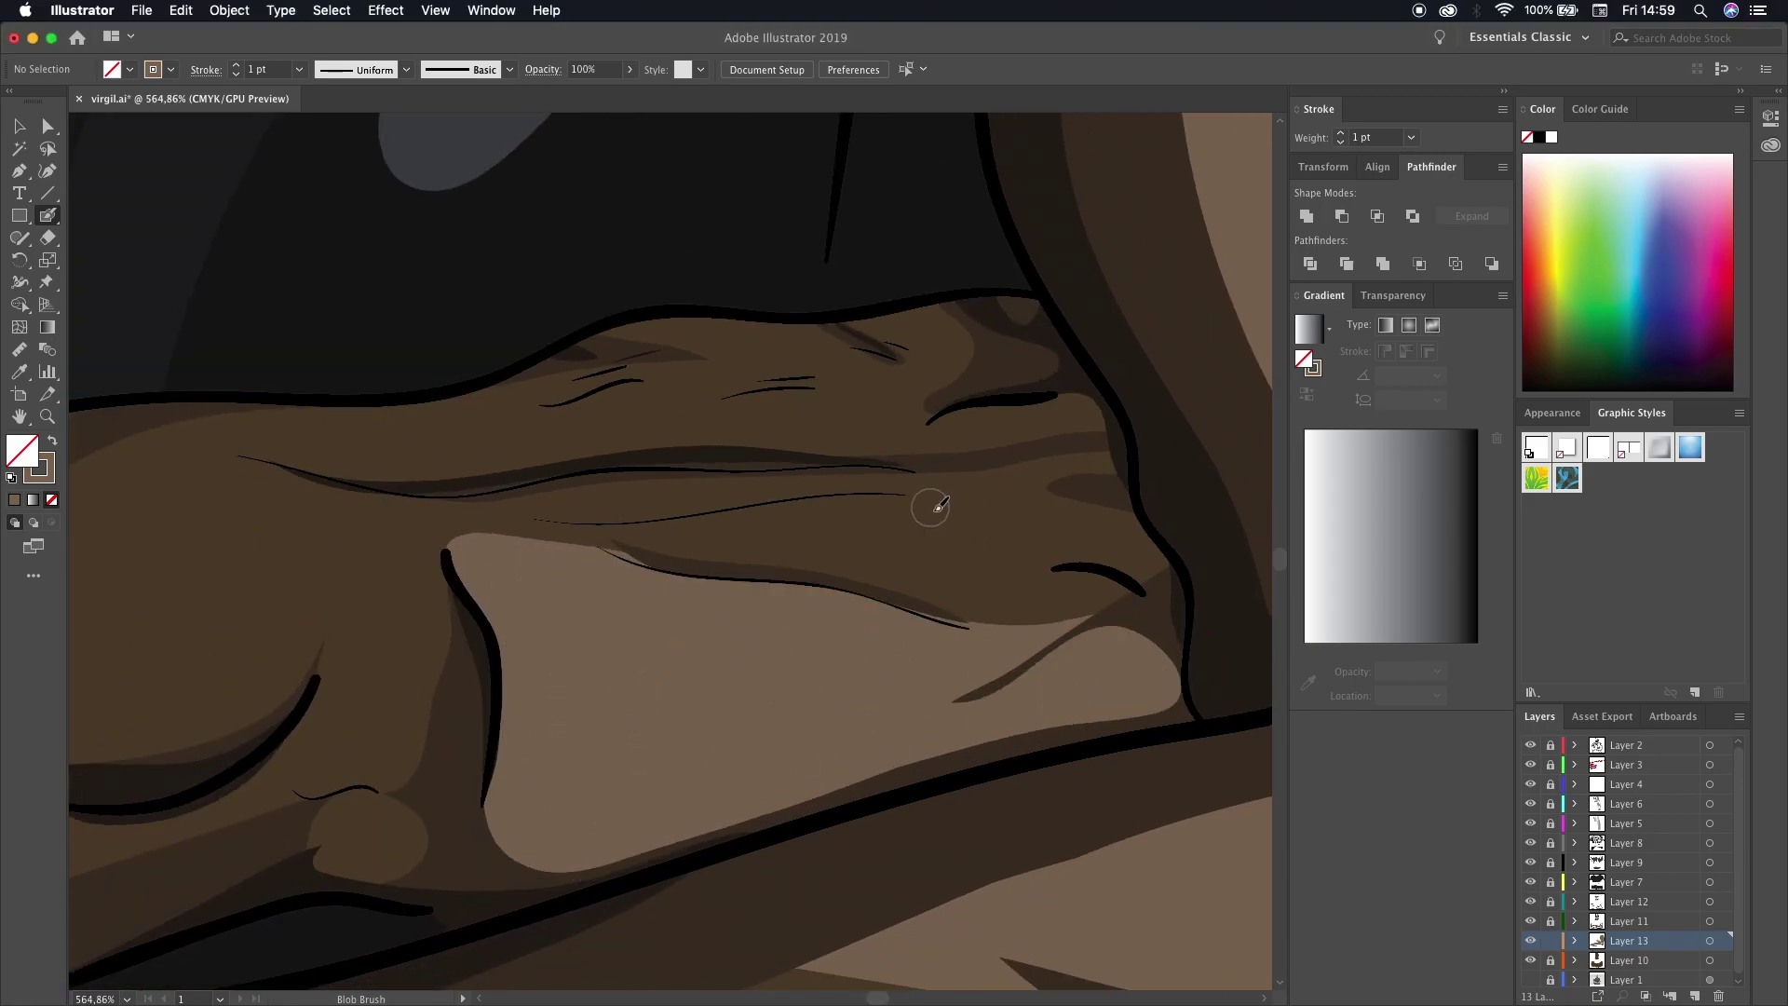
mouse_move(937, 505)
mouse_down()
mouse_move(1130, 531)
mouse_move(620, 491)
mouse_move(927, 487)
mouse_move(1088, 381)
mouse_up()
- Extend the forearm highlights toward the bracelet and along the lower forearm
scroll(797, 366, left, 3)
scroll(796, 366, down, 3)
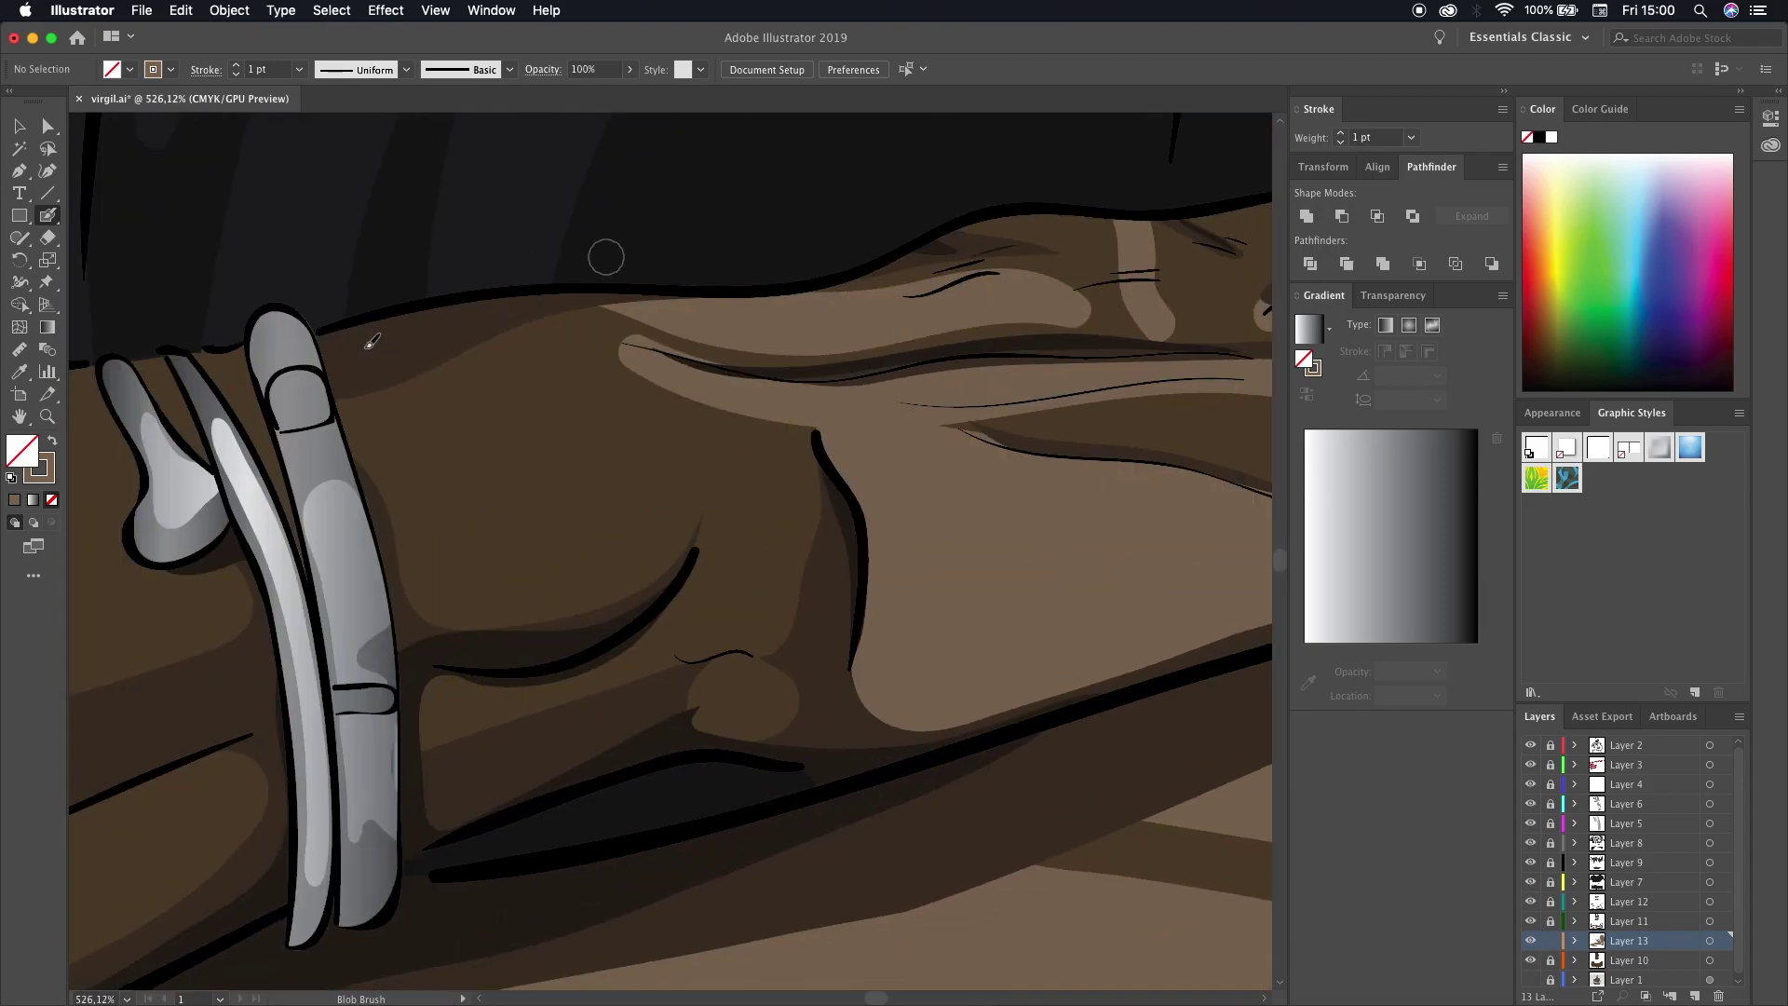
drag(838, 508, 438, 596)
drag(782, 441, 700, 503)
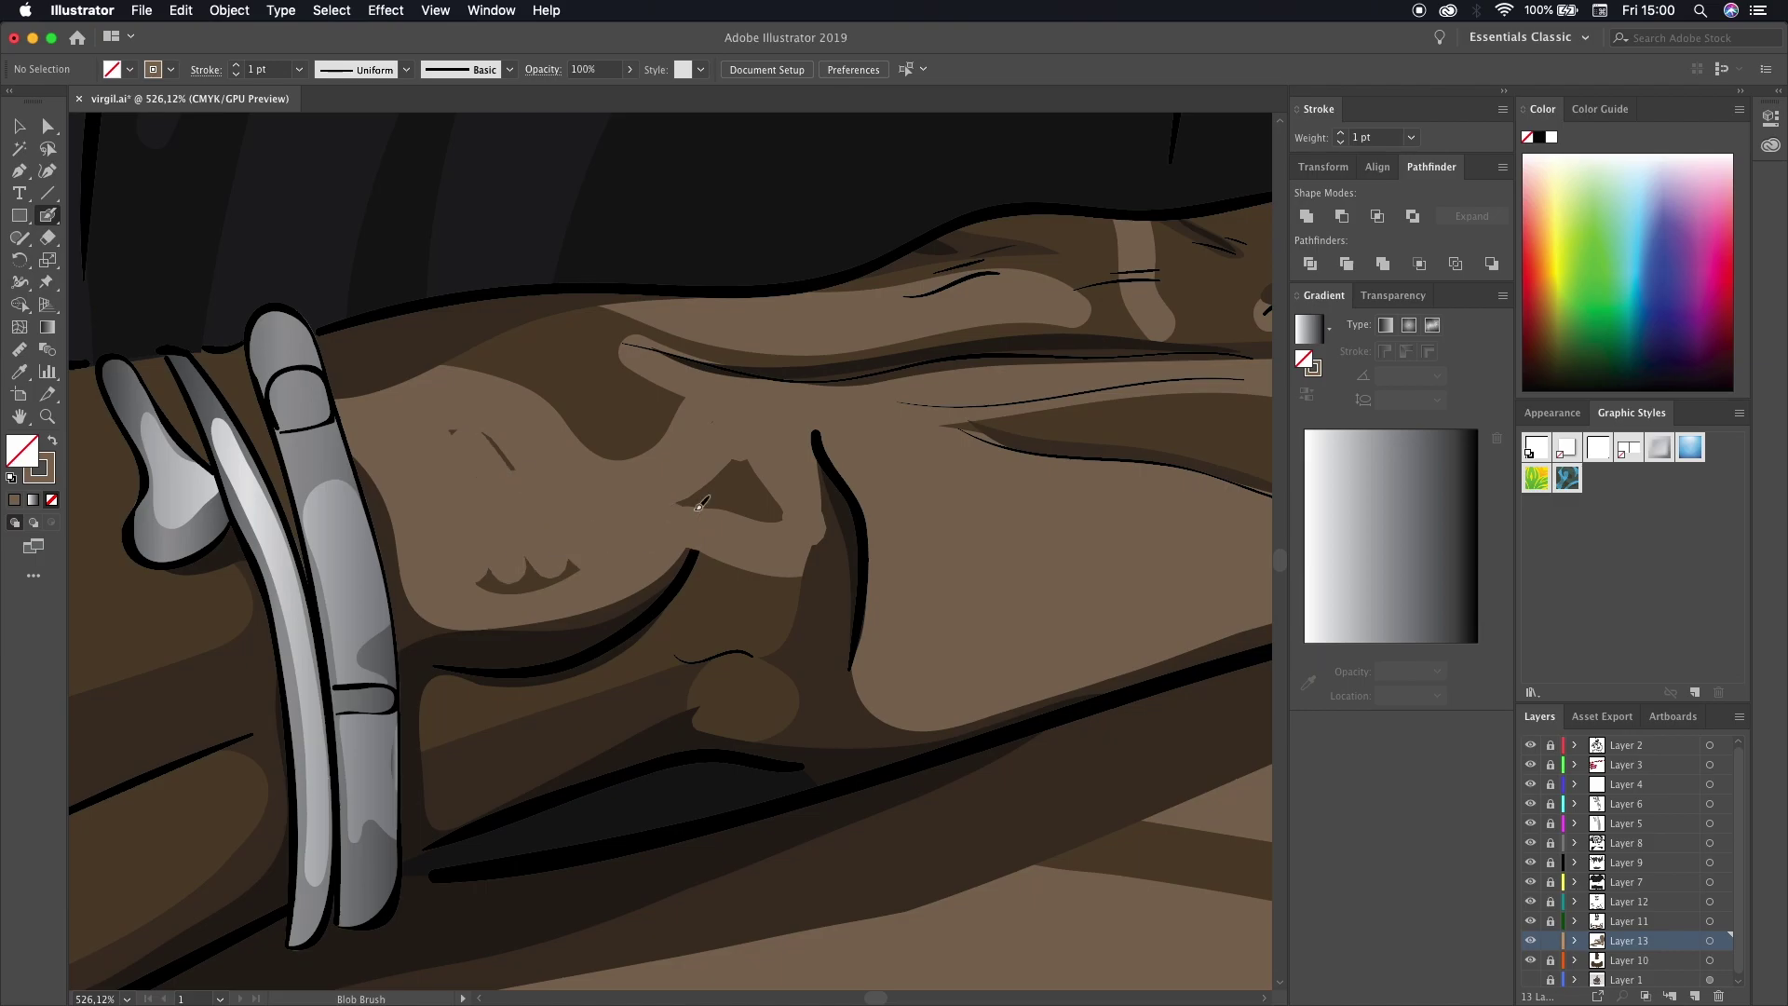
scroll(601, 682, down, 3)
scroll(602, 681, down, 2)
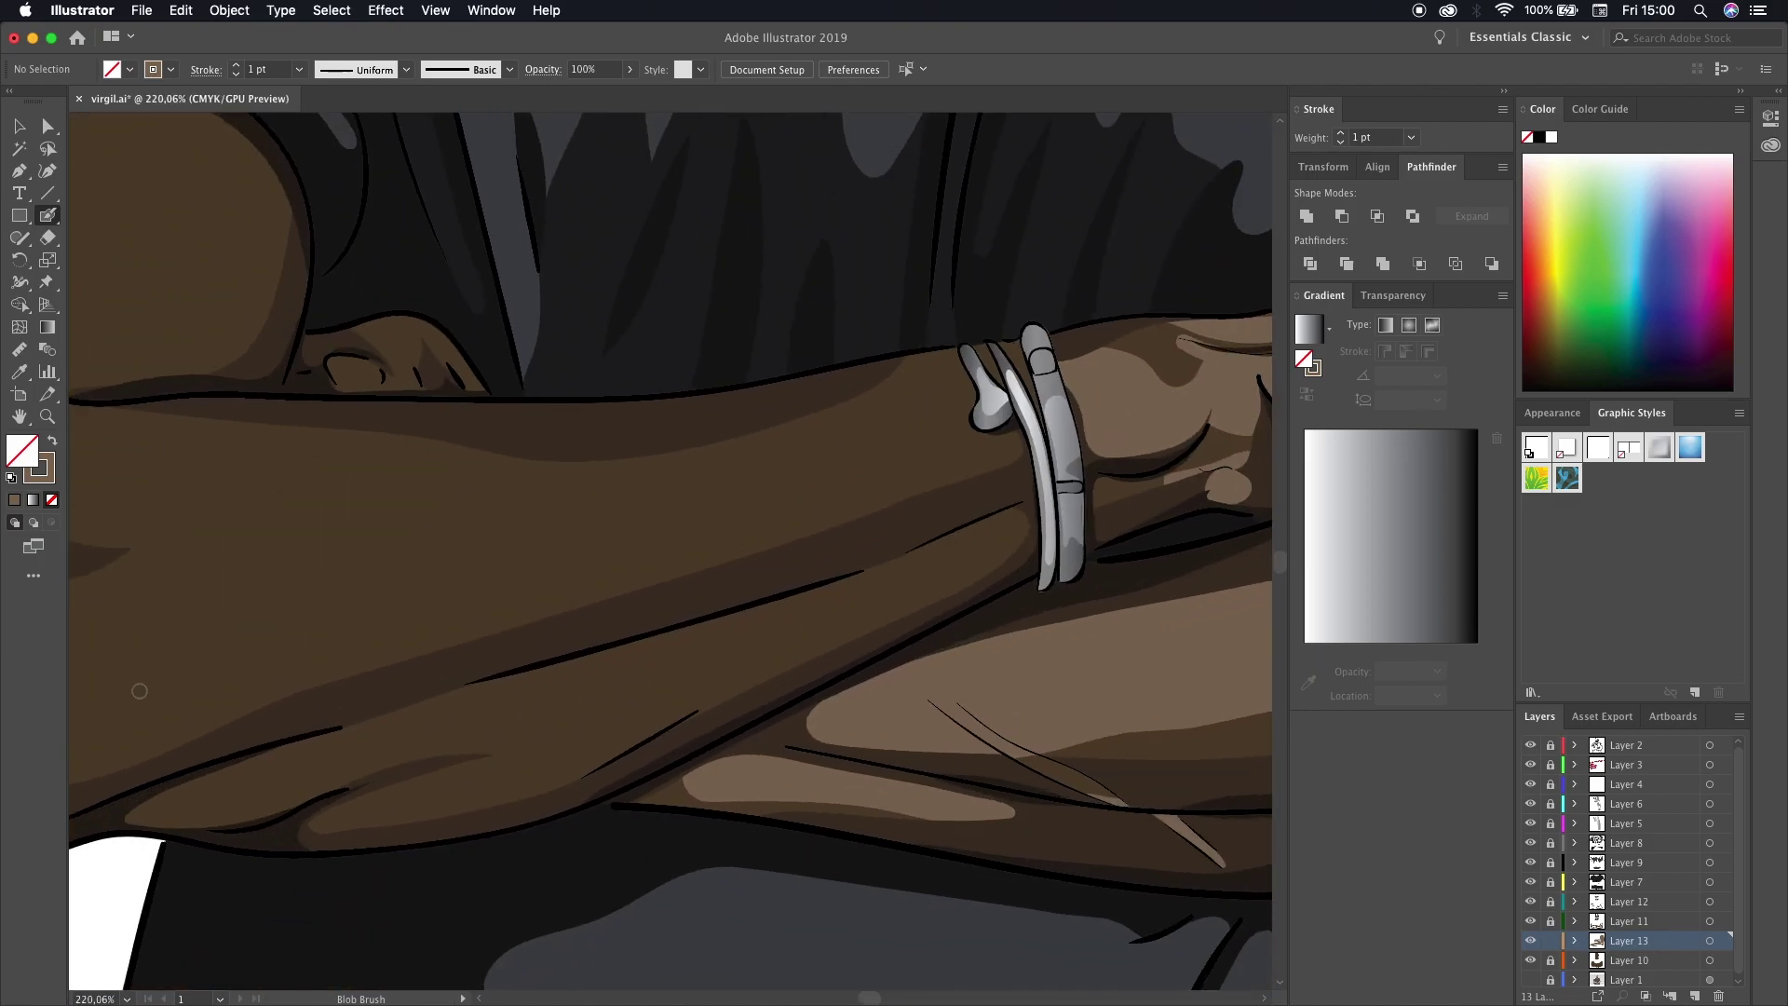
scroll(601, 682, left, 1)
drag(1066, 424, 632, 555)
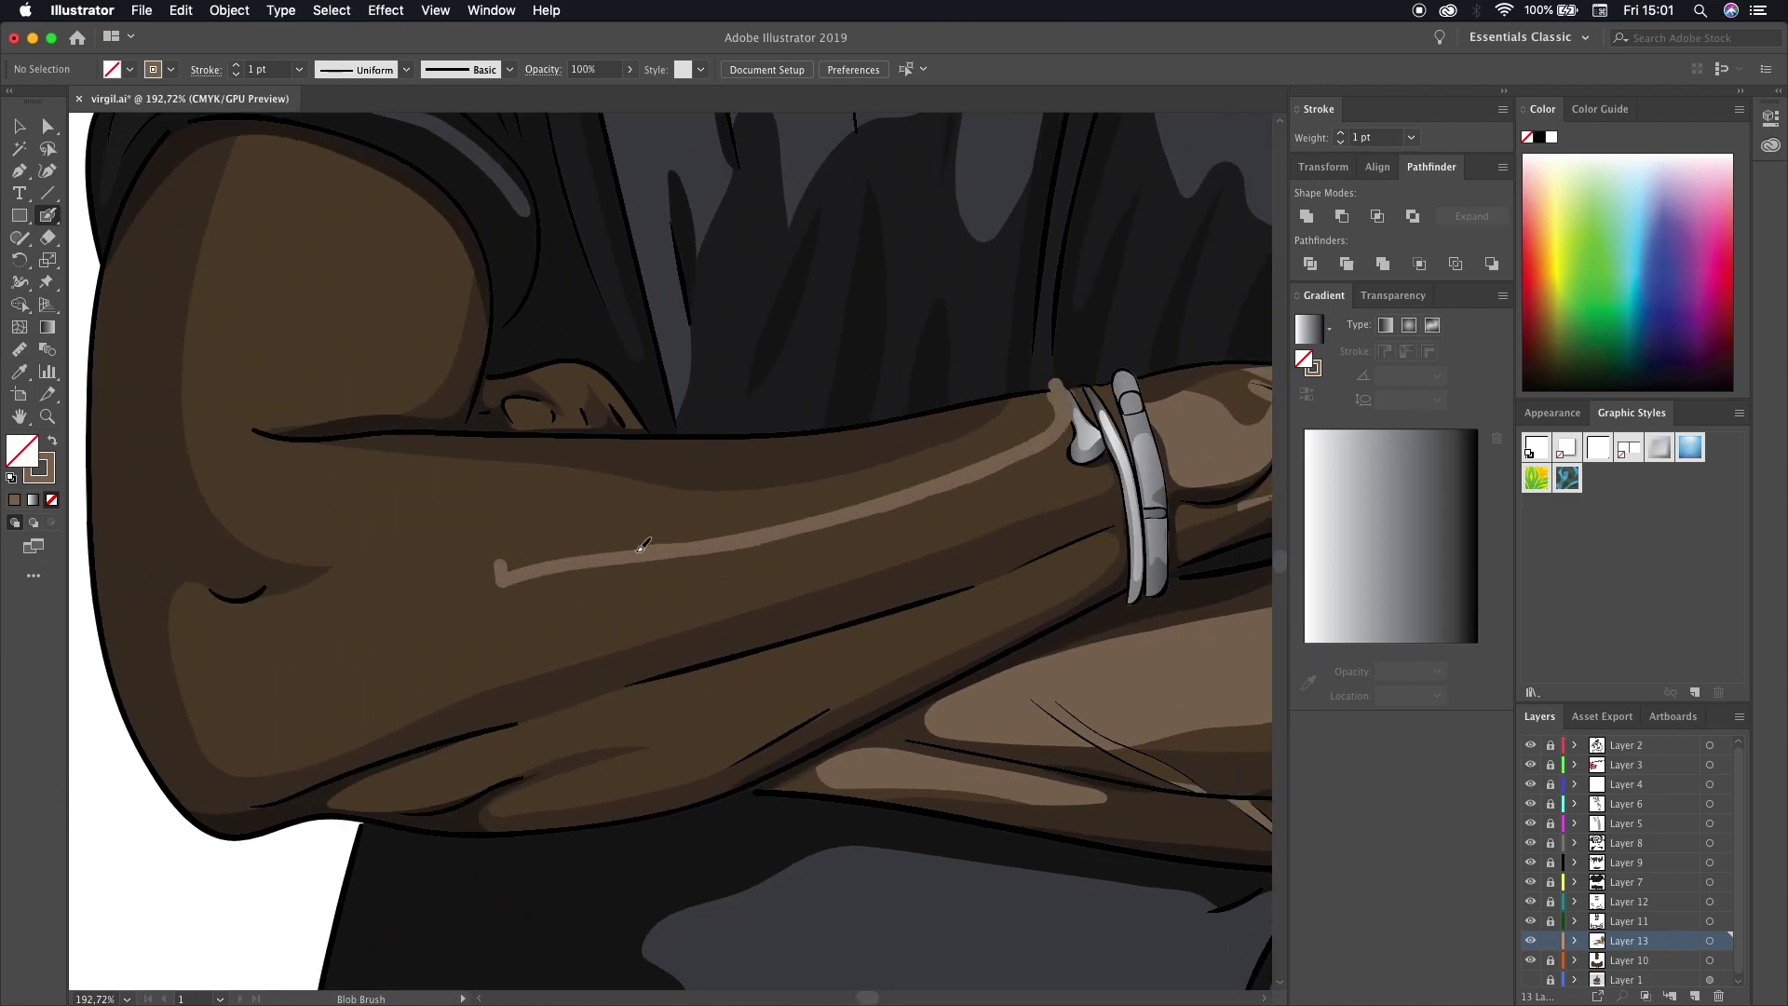
mouse_move(263, 637)
mouse_down()
mouse_move(1114, 481)
mouse_move(431, 632)
mouse_up()
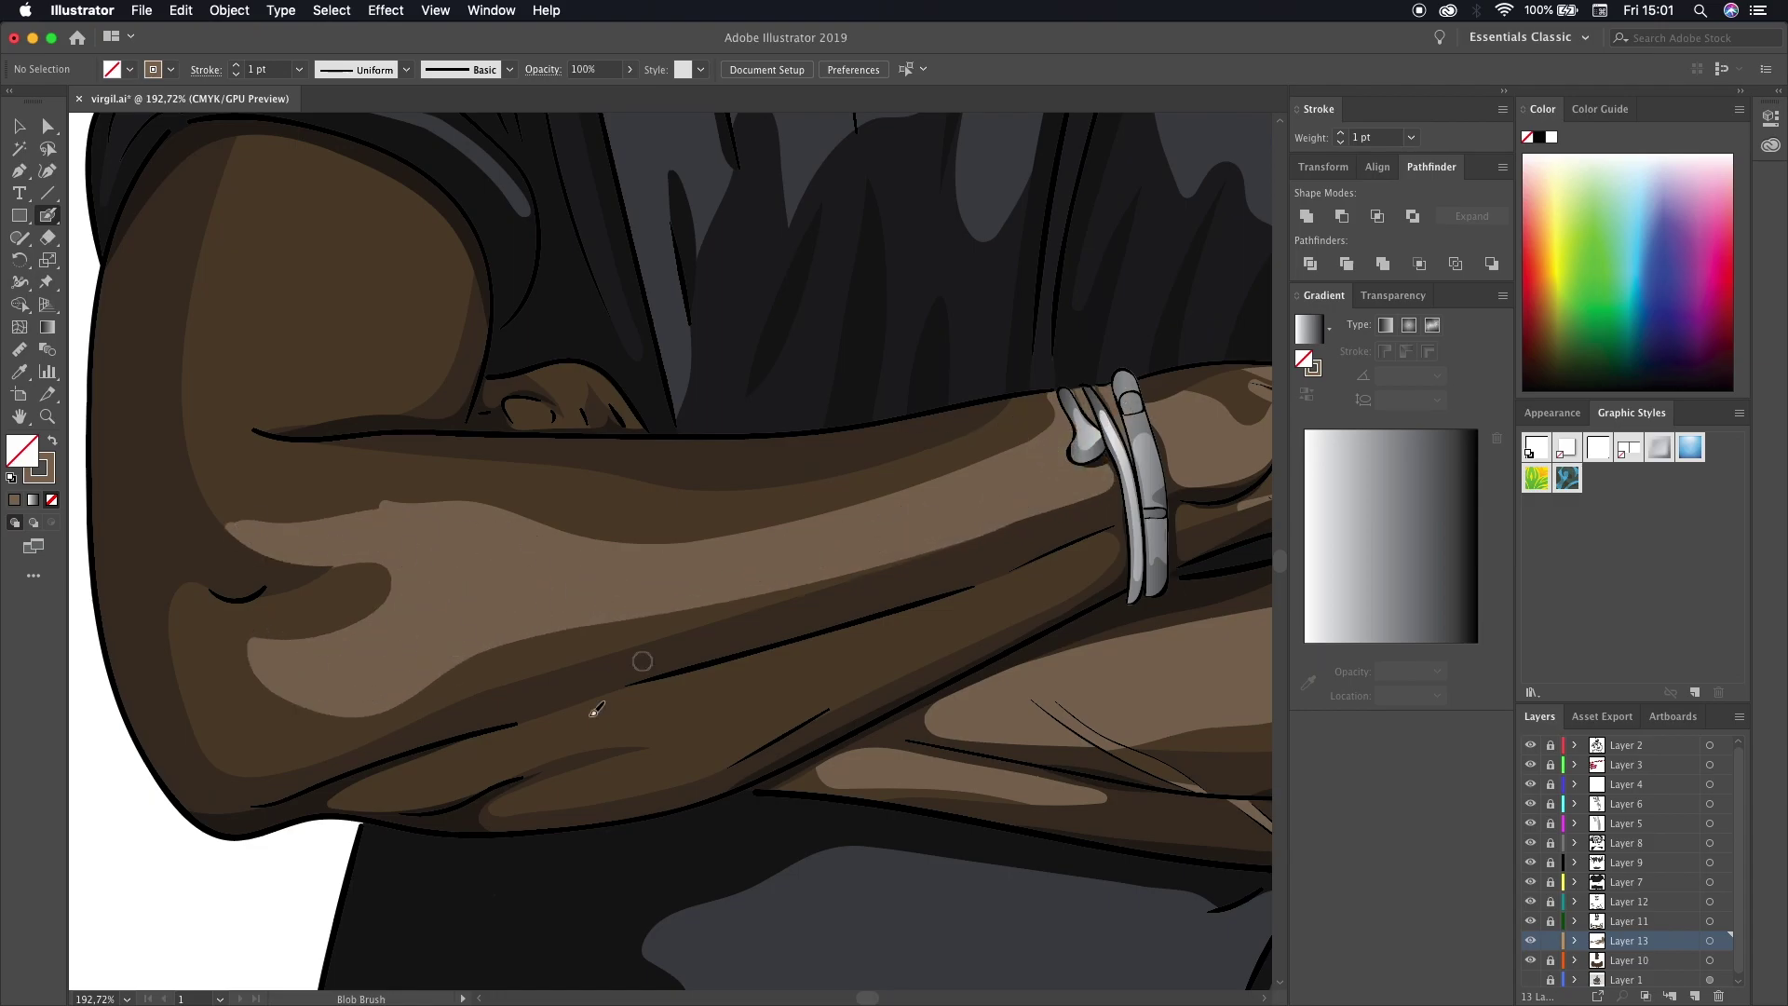
drag(968, 584, 593, 747)
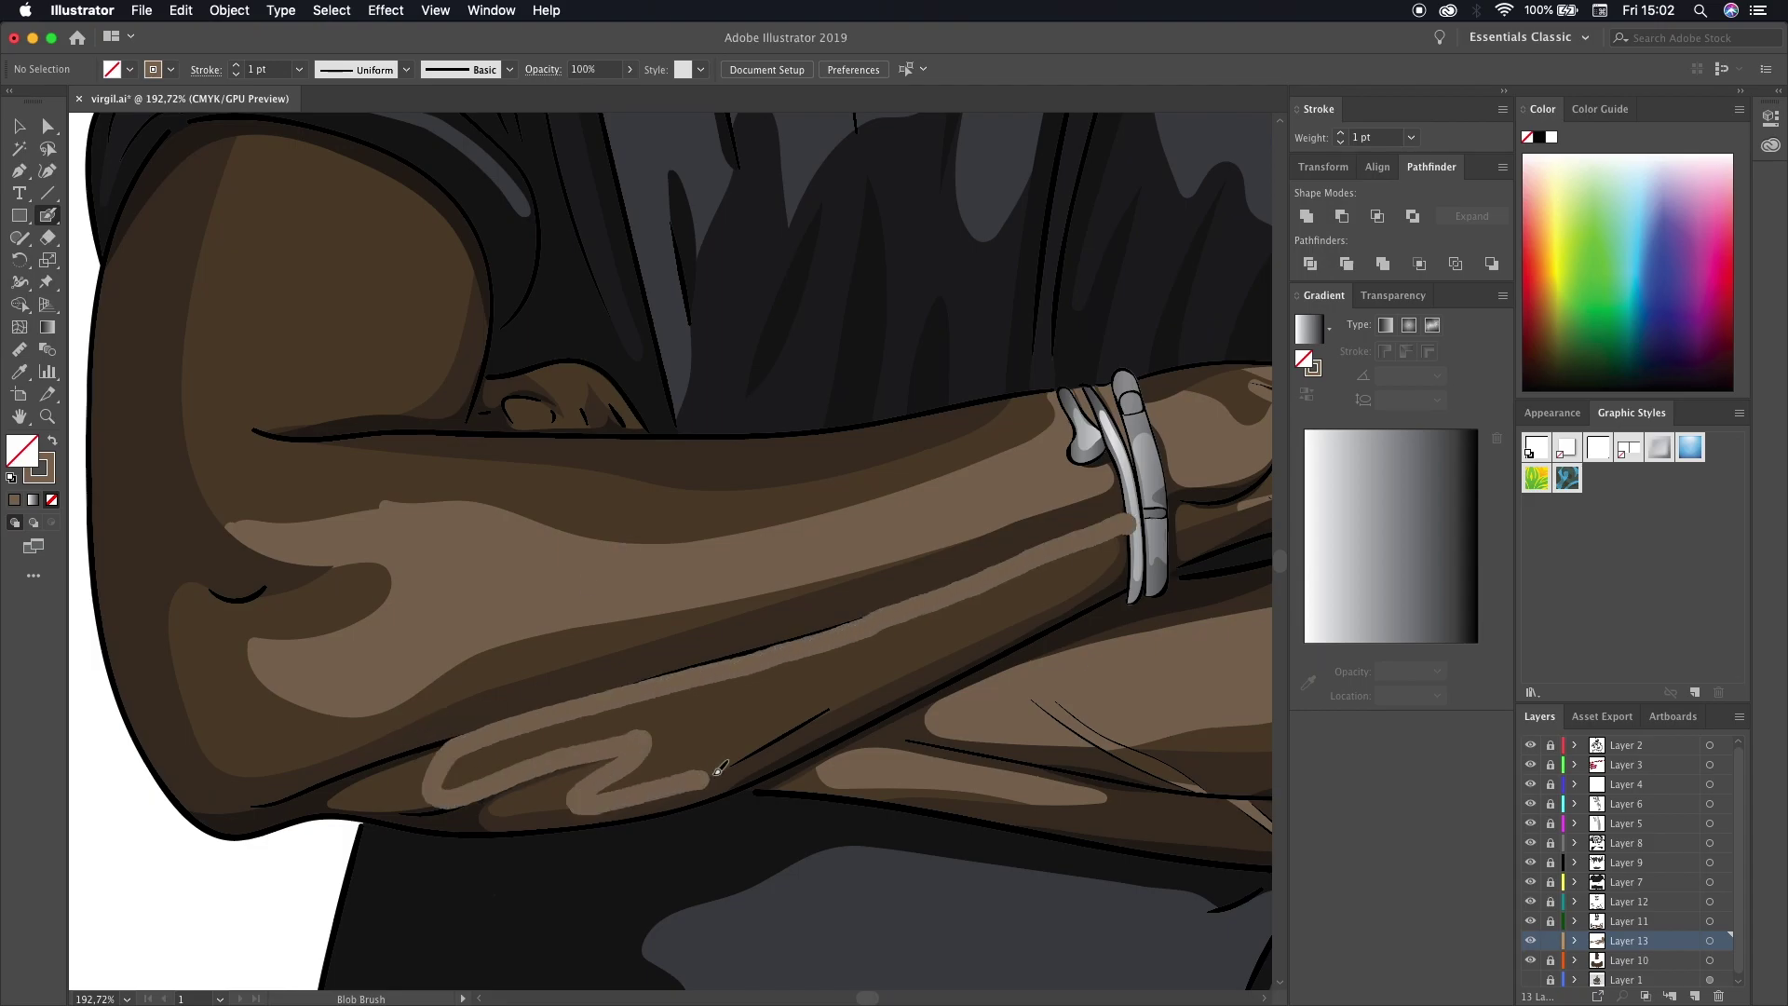
- Lighten the hand's lower finger and knuckles, then repaint the upper arm highlight
scroll(934, 615, down, 5)
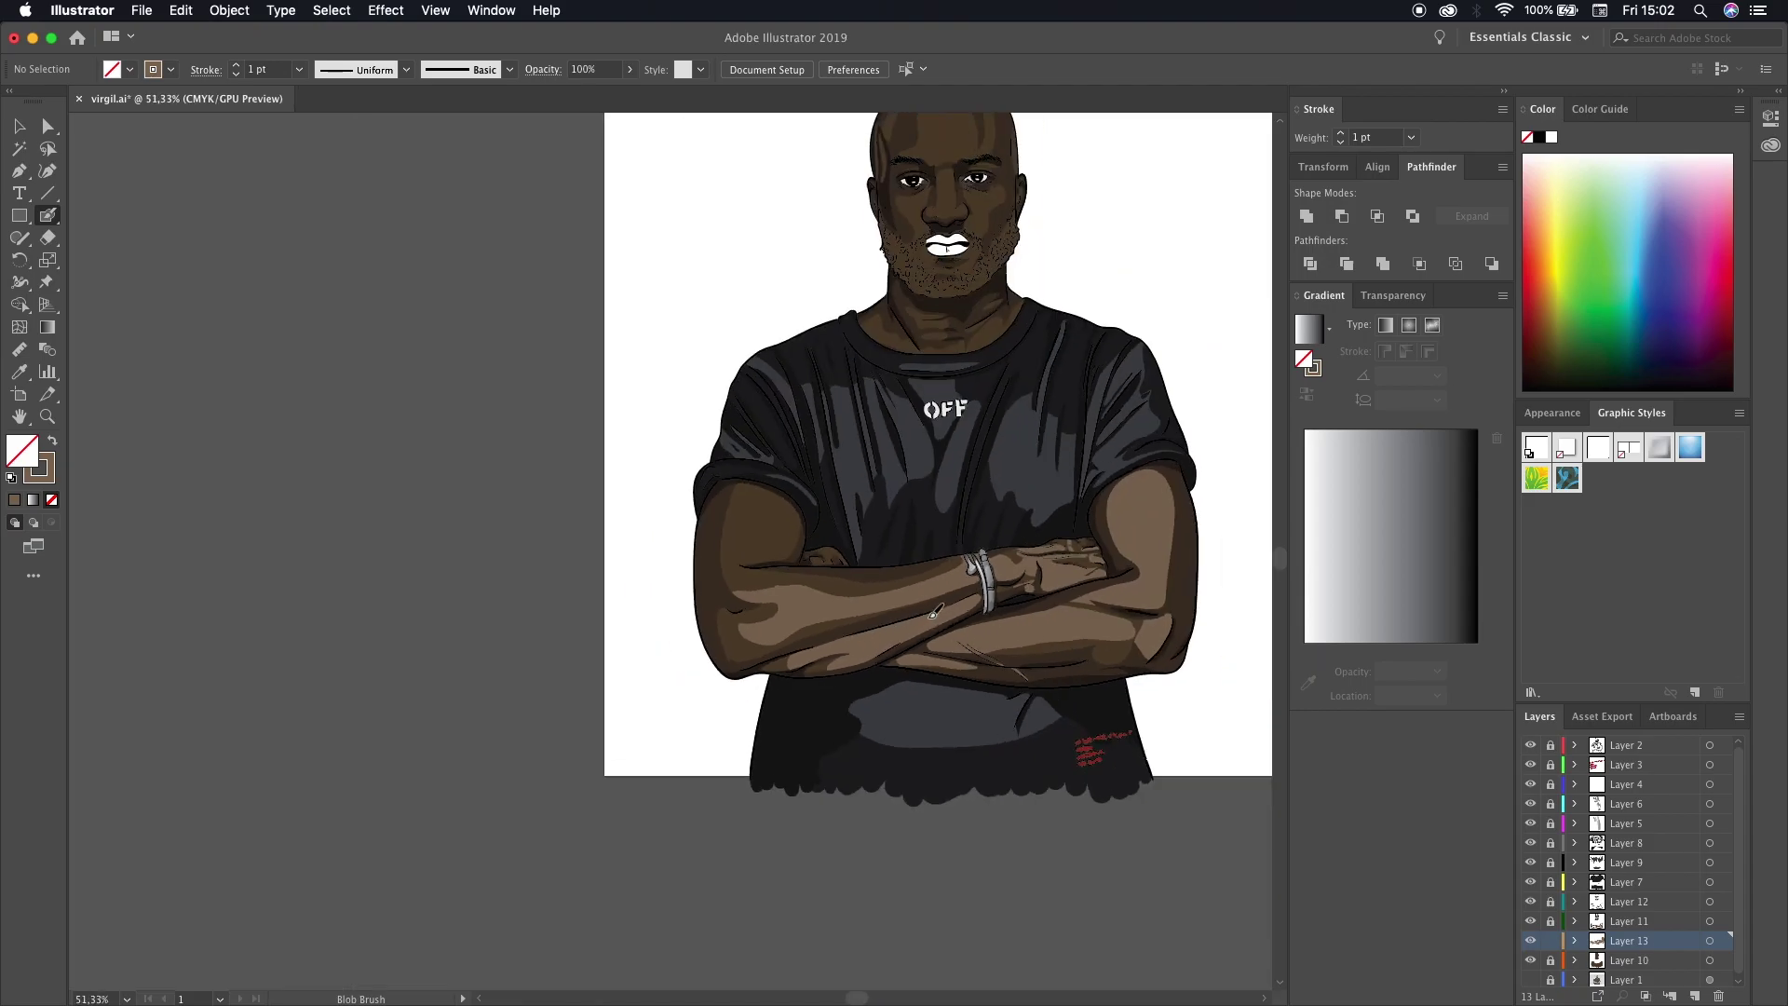
scroll(934, 614, up, 8)
drag(777, 563, 819, 598)
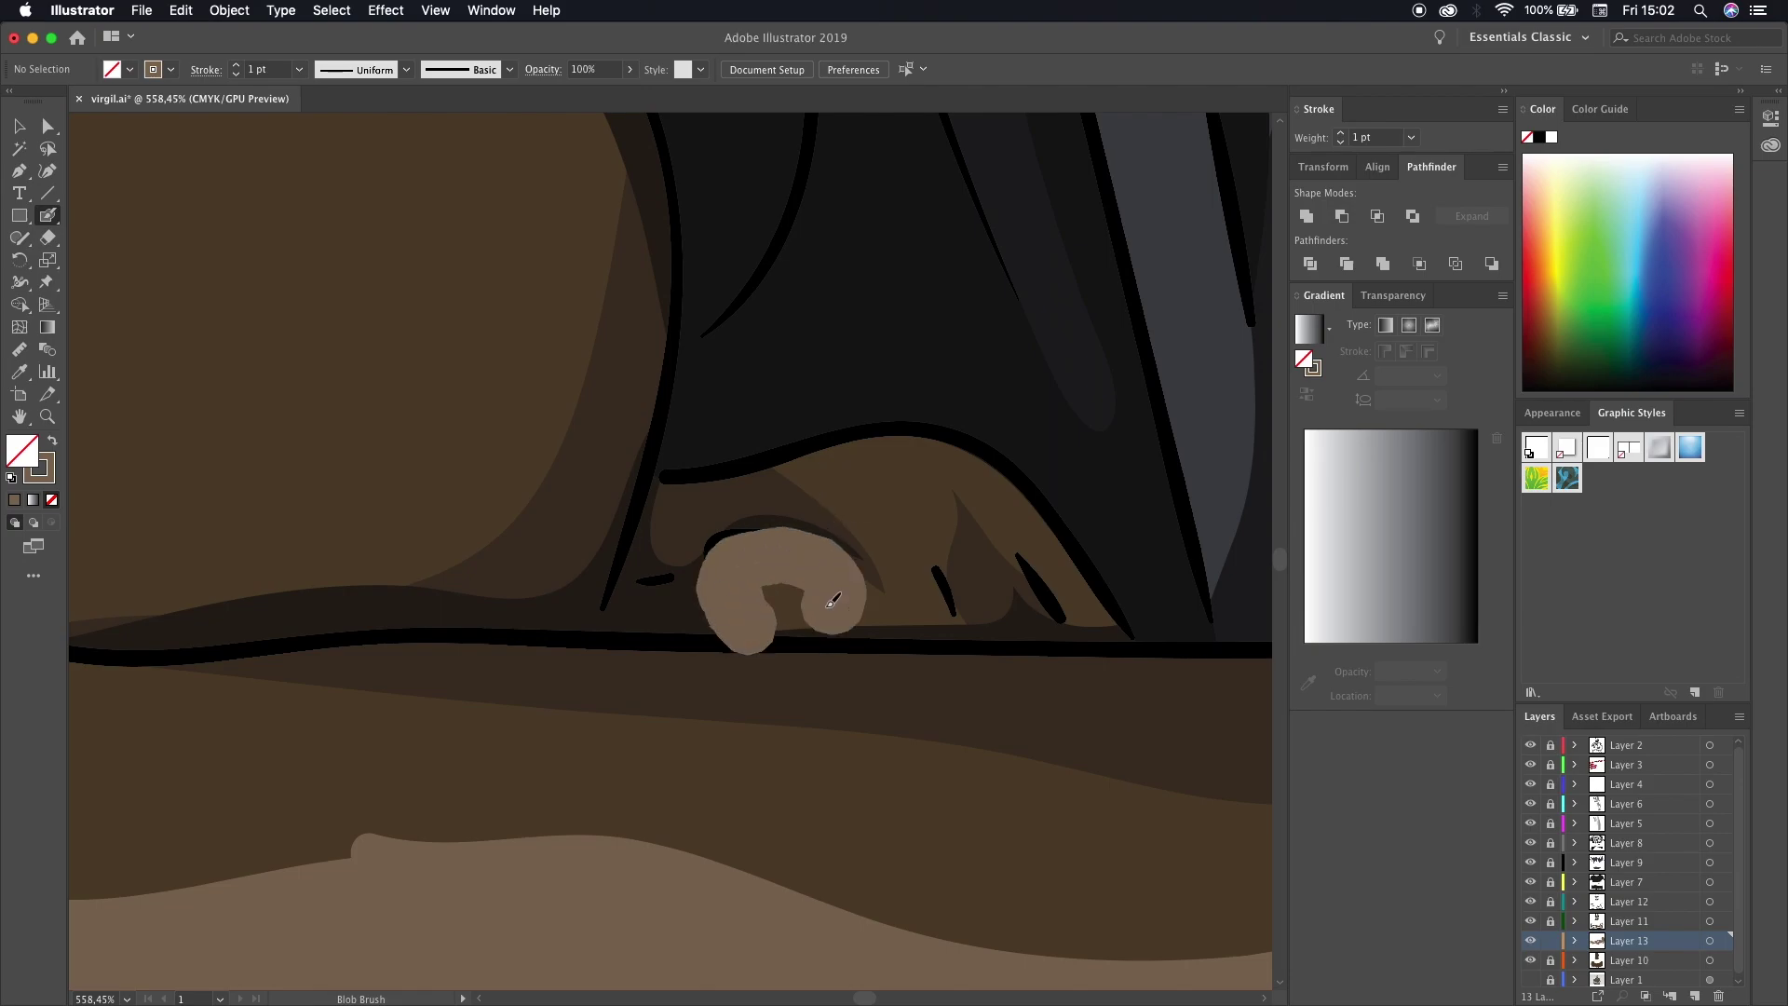
mouse_move(919, 471)
mouse_down()
mouse_move(870, 532)
mouse_move(933, 474)
mouse_up()
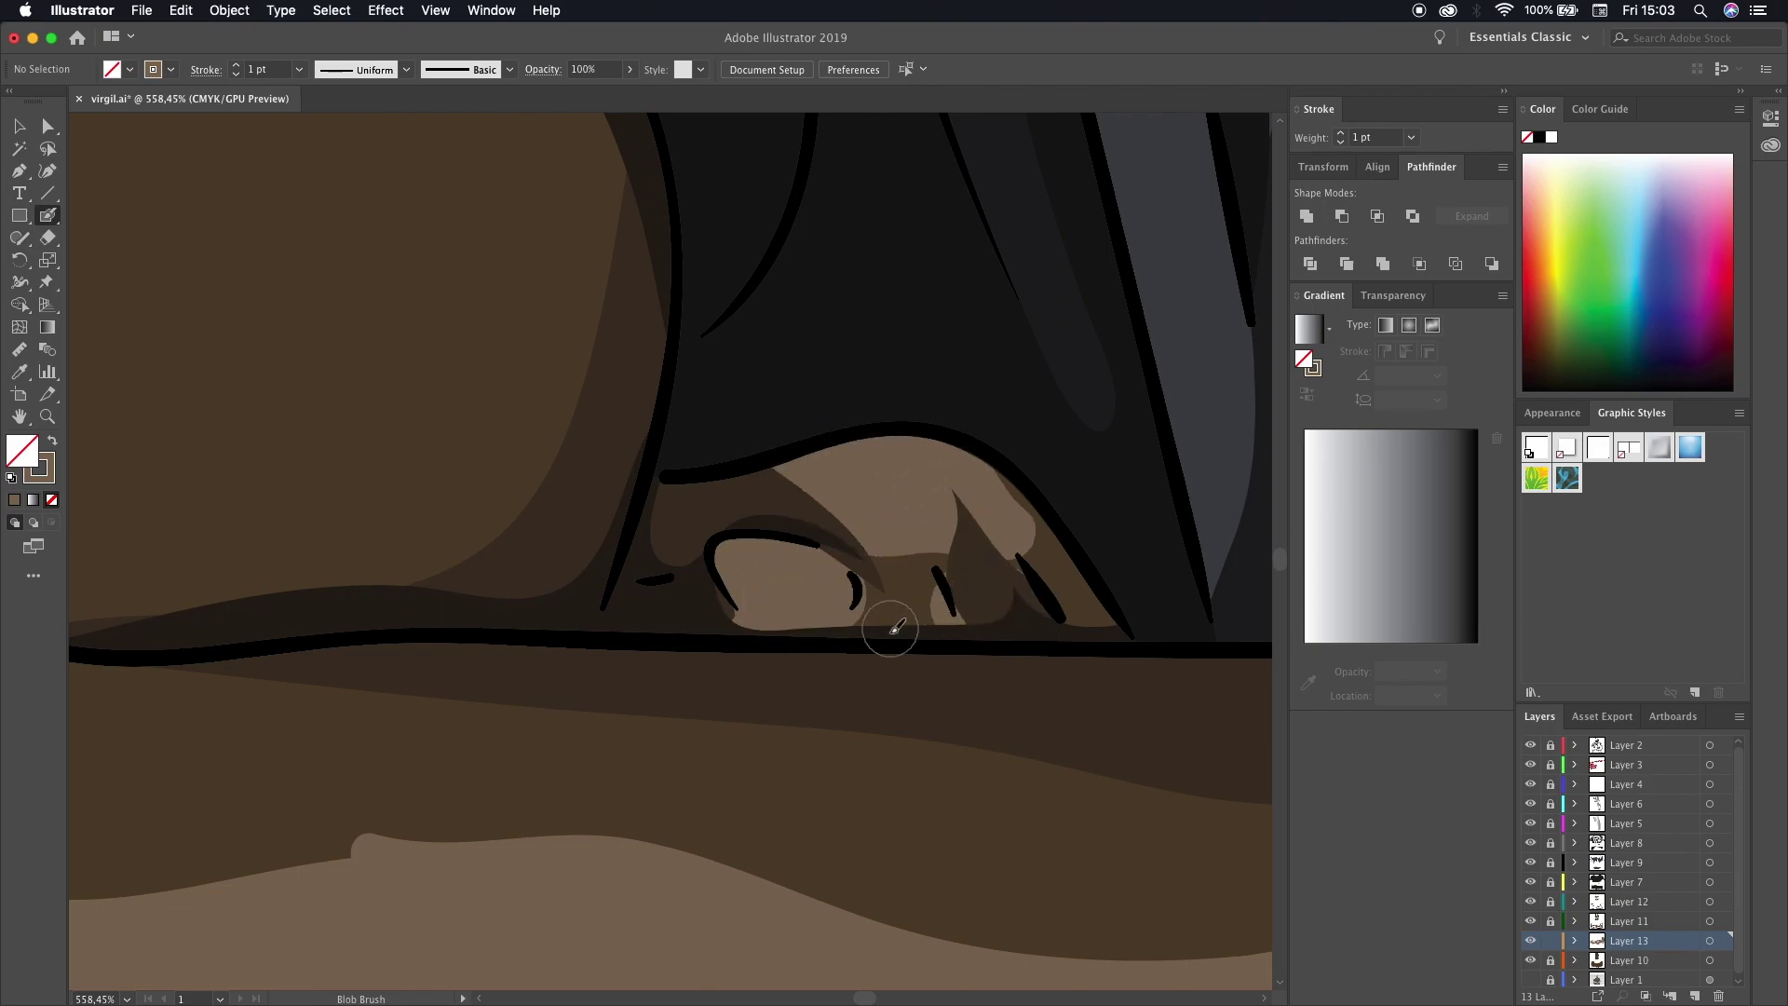
scroll(896, 628, down, 3)
drag(703, 669, 648, 447)
mouse_move(917, 347)
mouse_down()
mouse_move(798, 639)
mouse_move(730, 543)
mouse_move(750, 387)
mouse_up()
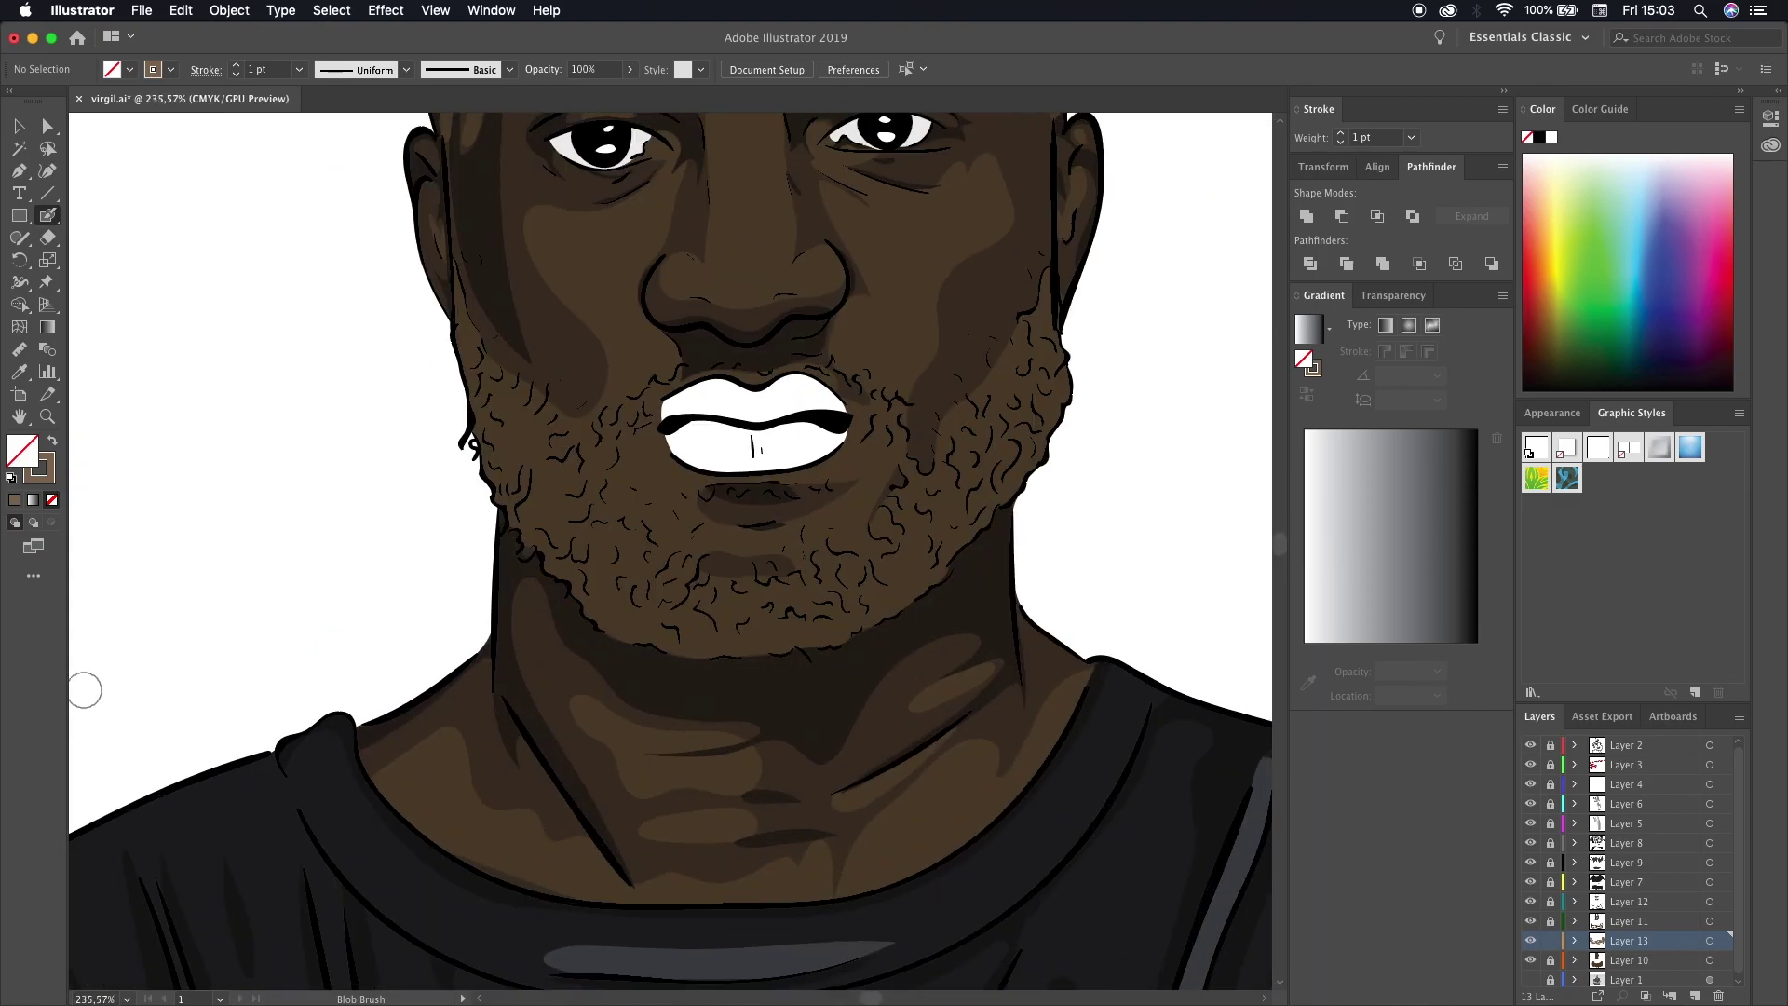
- Paint light-brown highlights on the neck, from cheek toward the eye, and across the forehead
drag(977, 771, 960, 825)
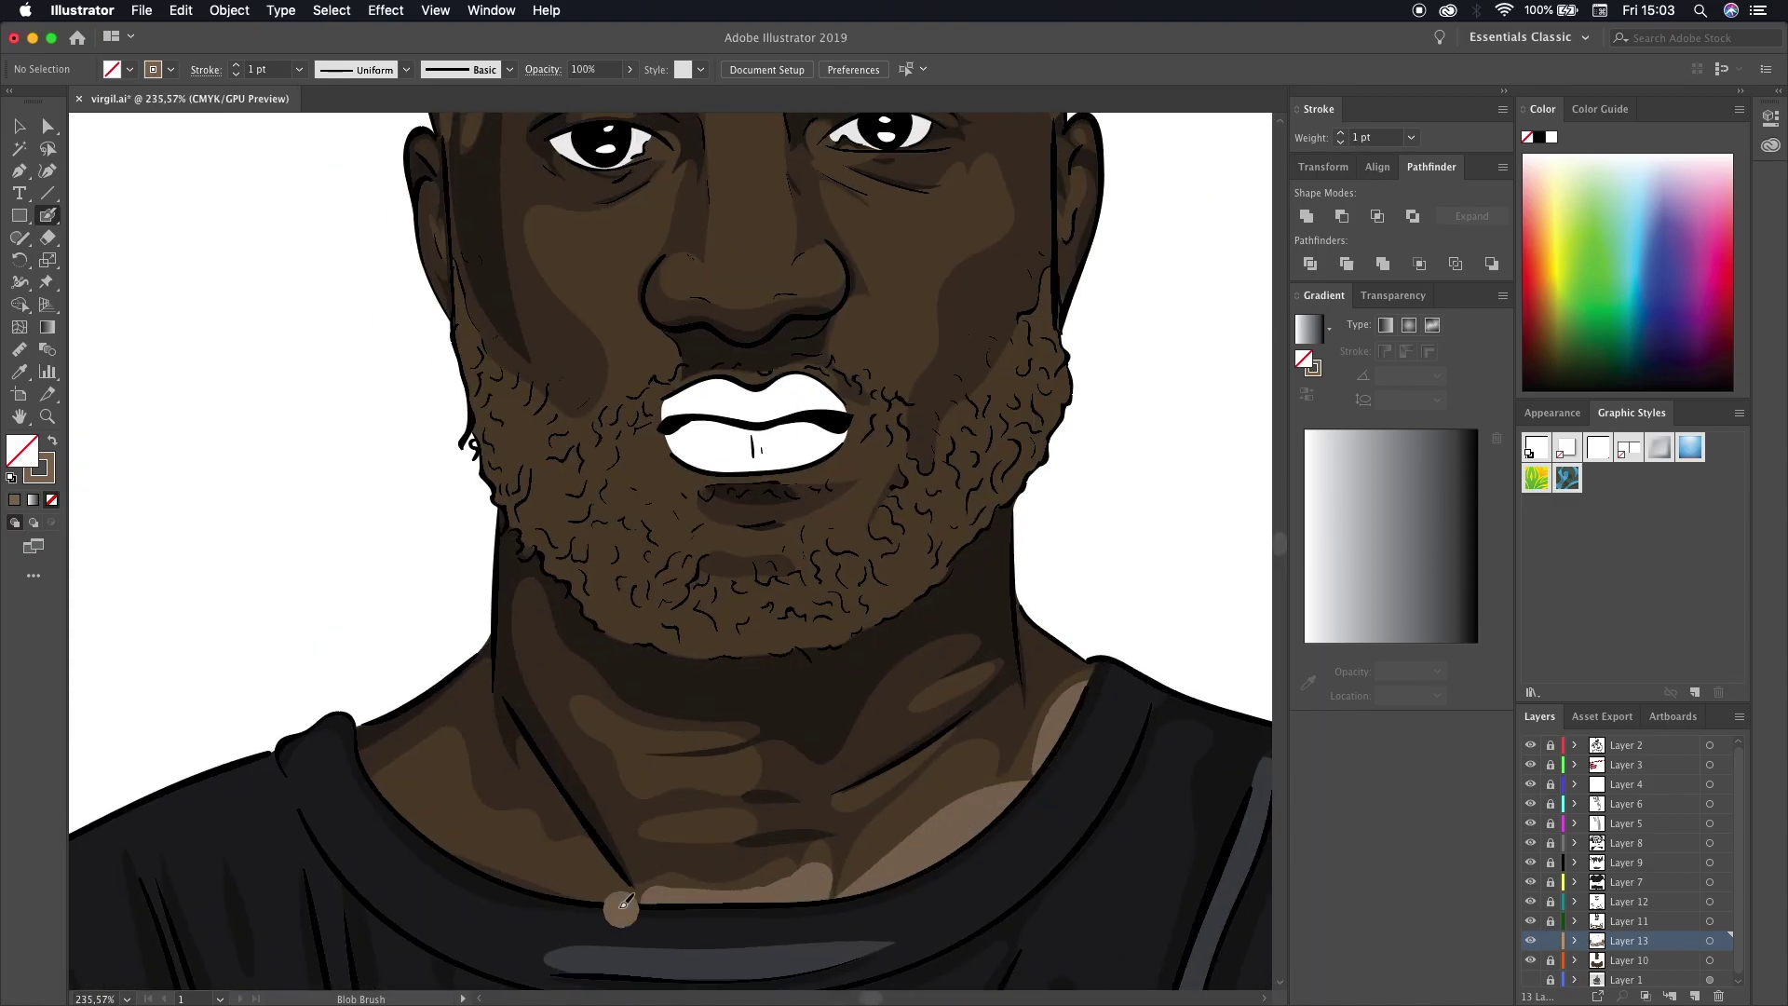
scroll(671, 838, up, 10)
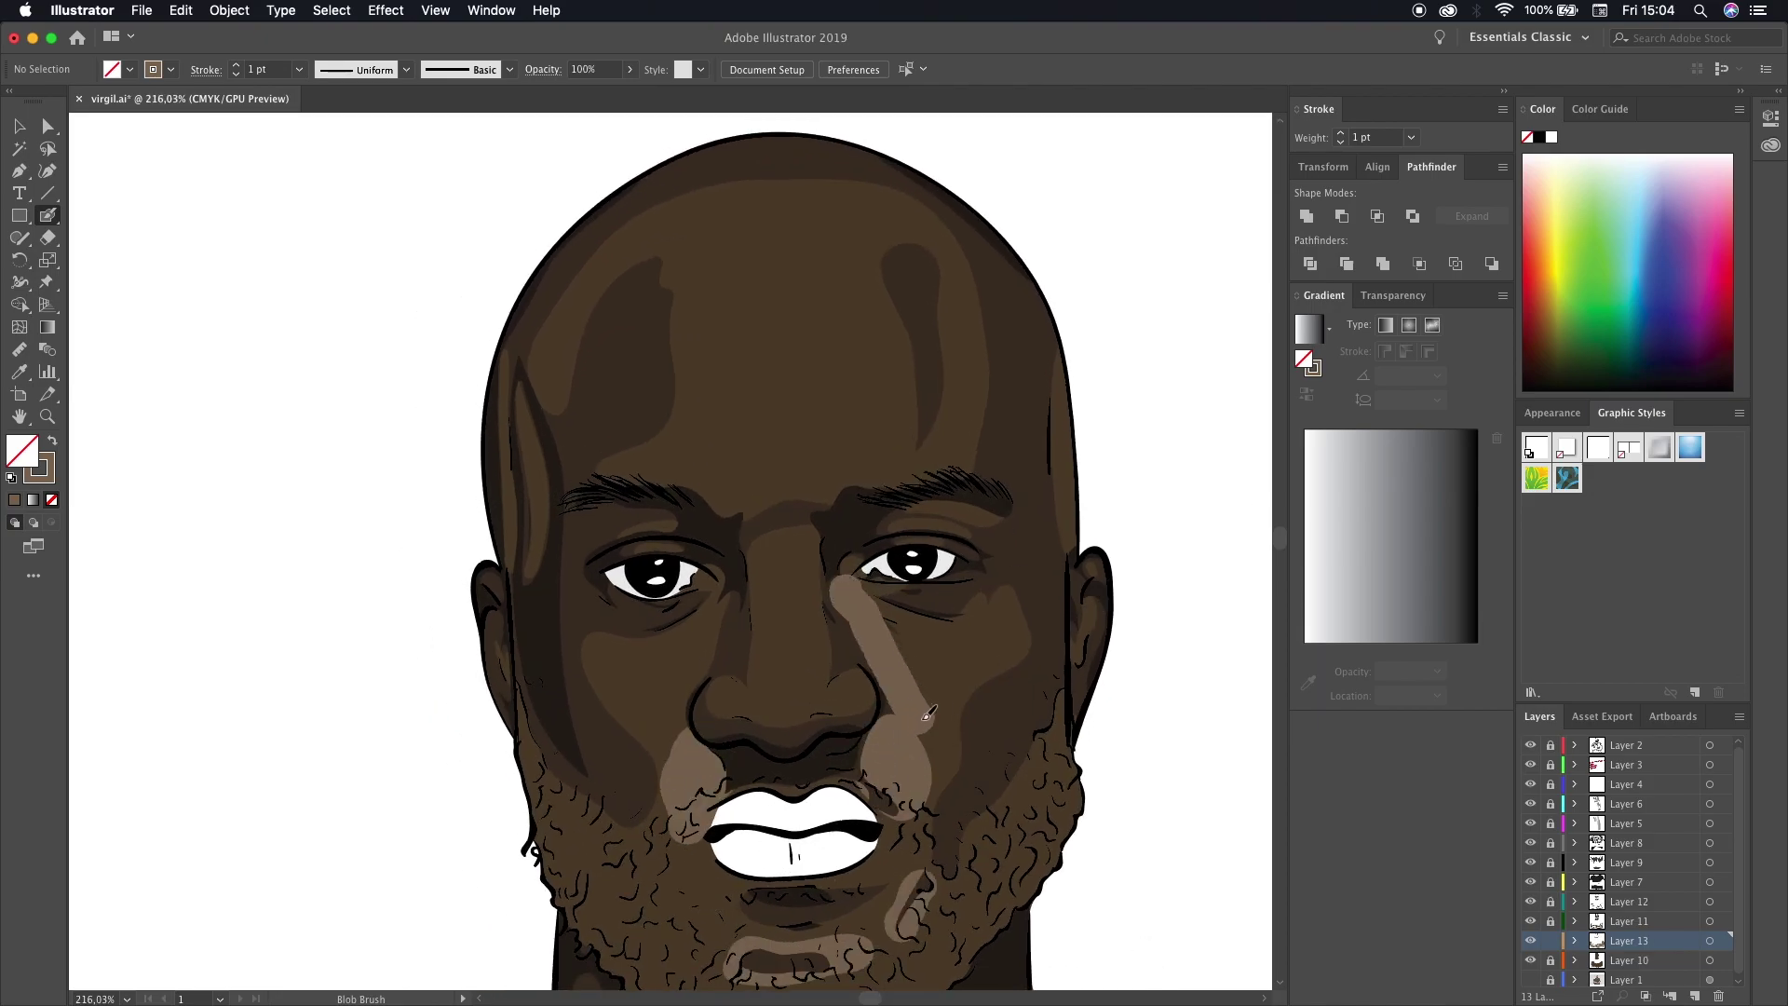
drag(928, 713, 855, 559)
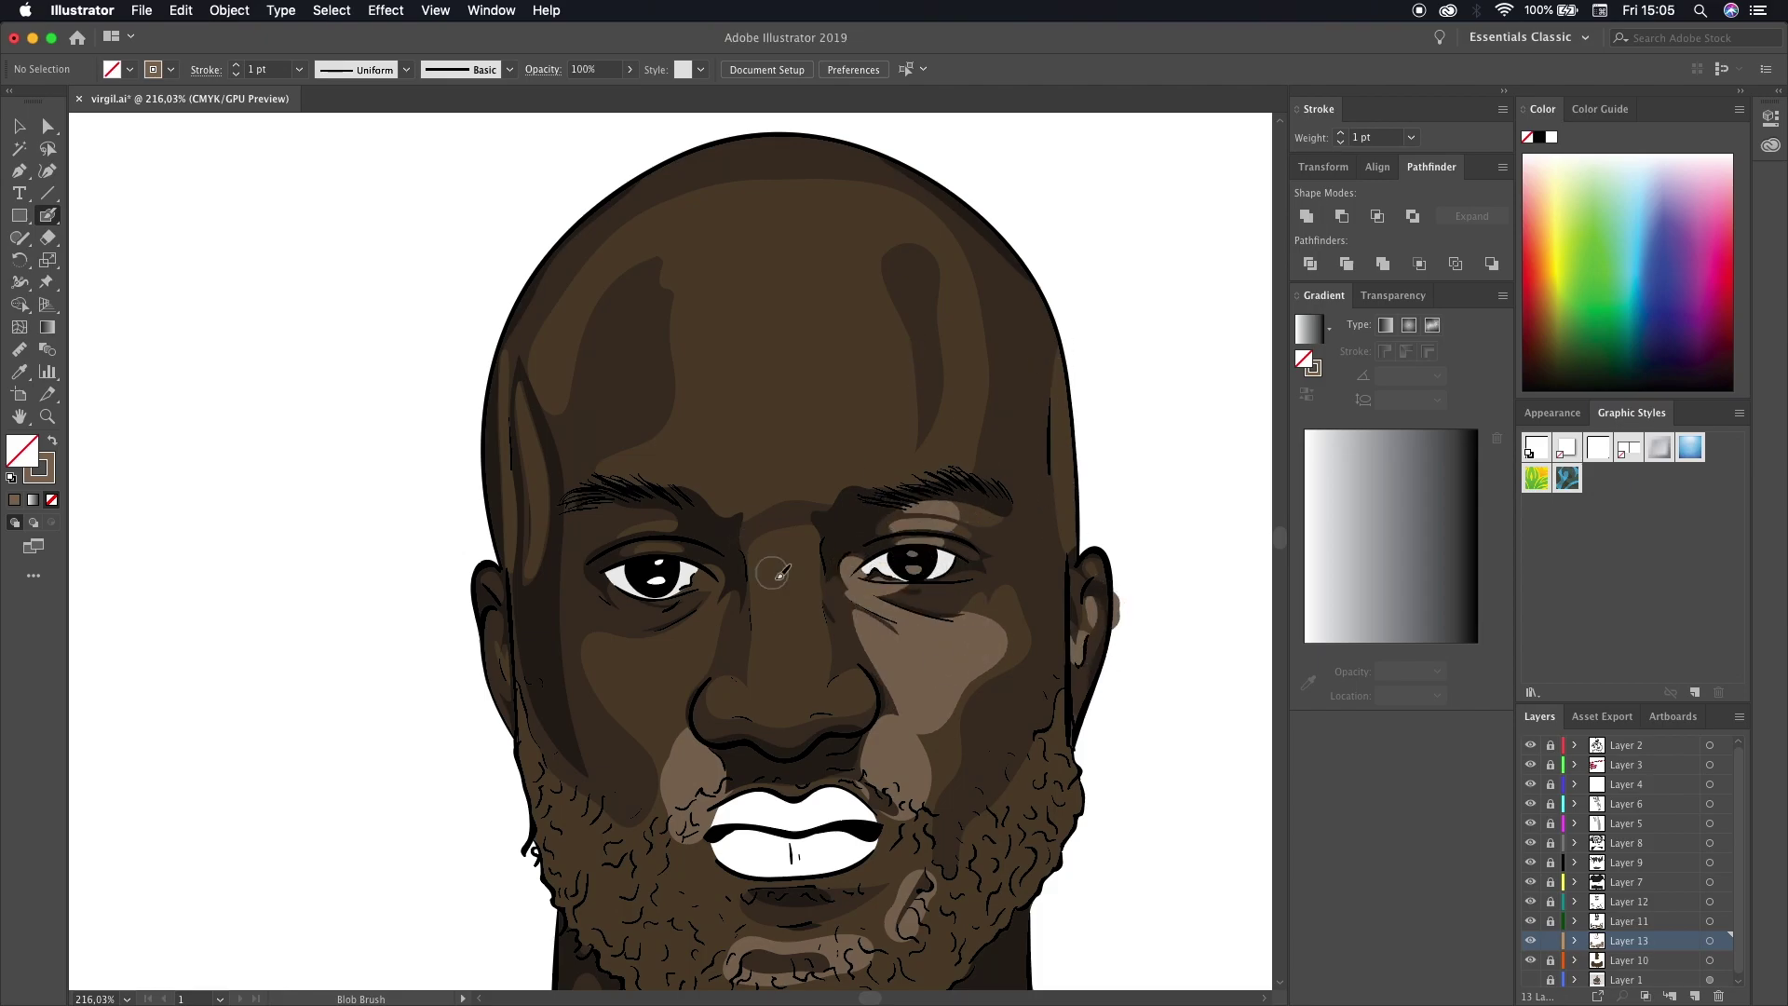
scroll(812, 621, down, 3)
scroll(812, 621, left, 3)
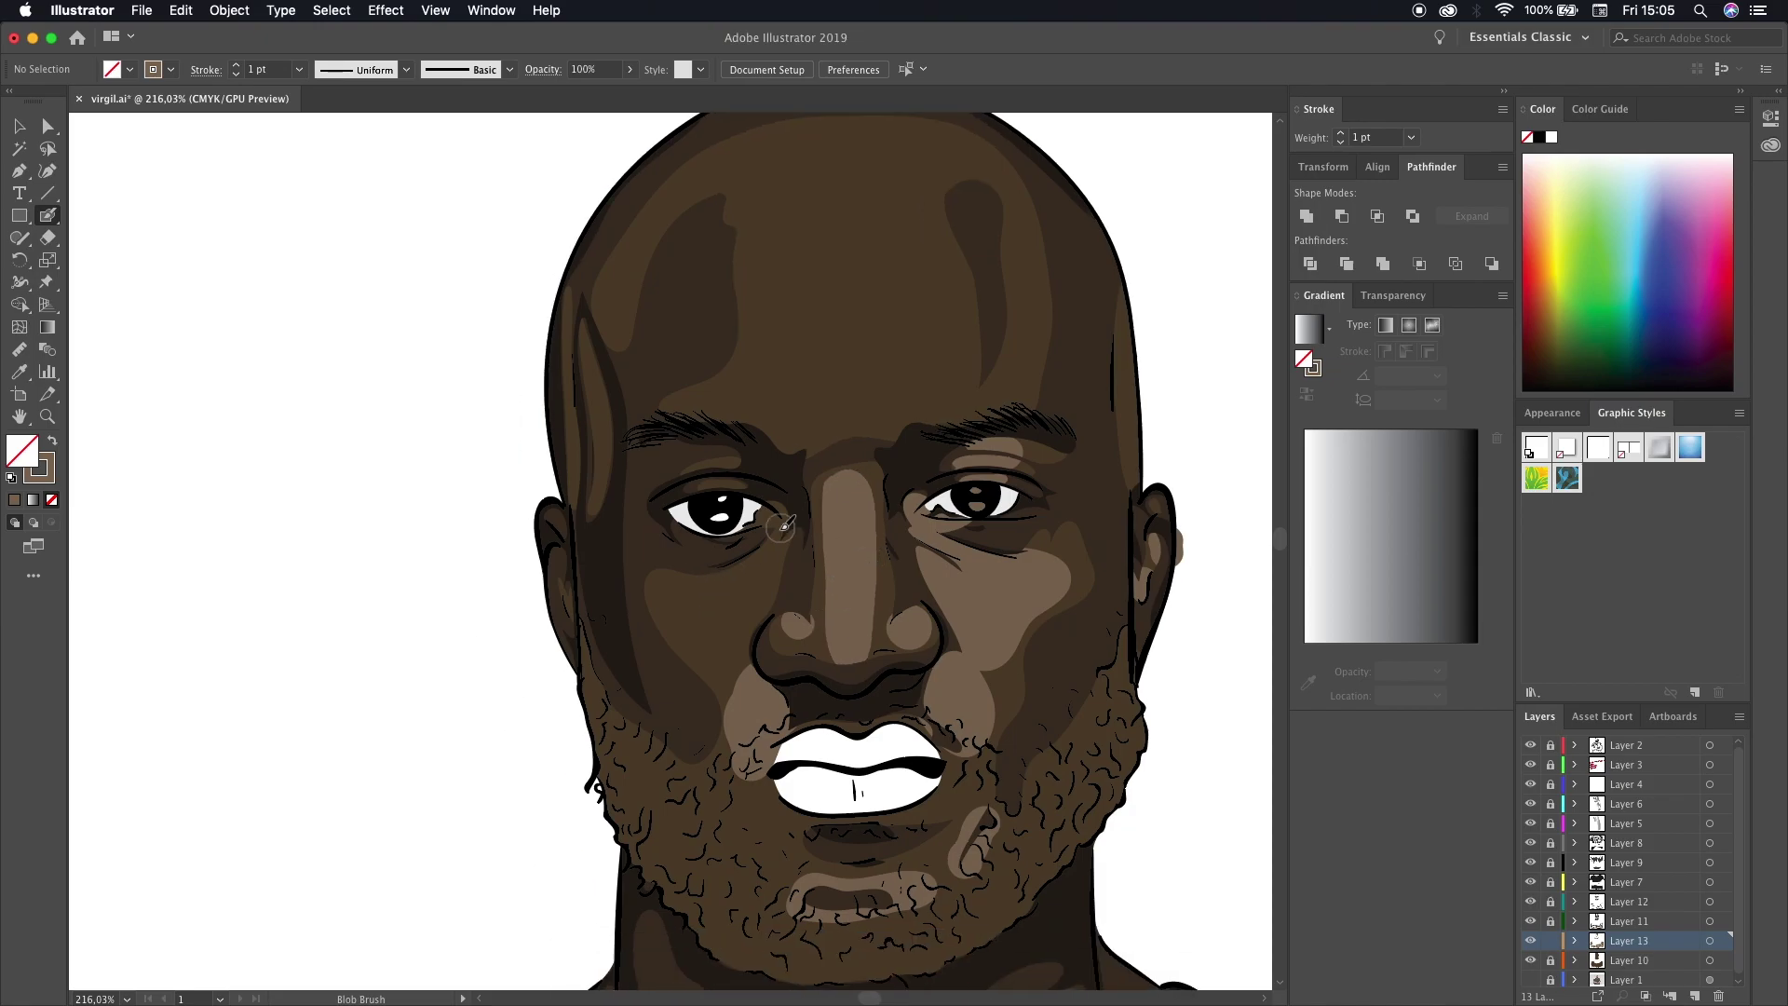
scroll(742, 563, up, 5)
mouse_move(684, 582)
mouse_down()
mouse_move(799, 610)
mouse_move(884, 447)
mouse_up()
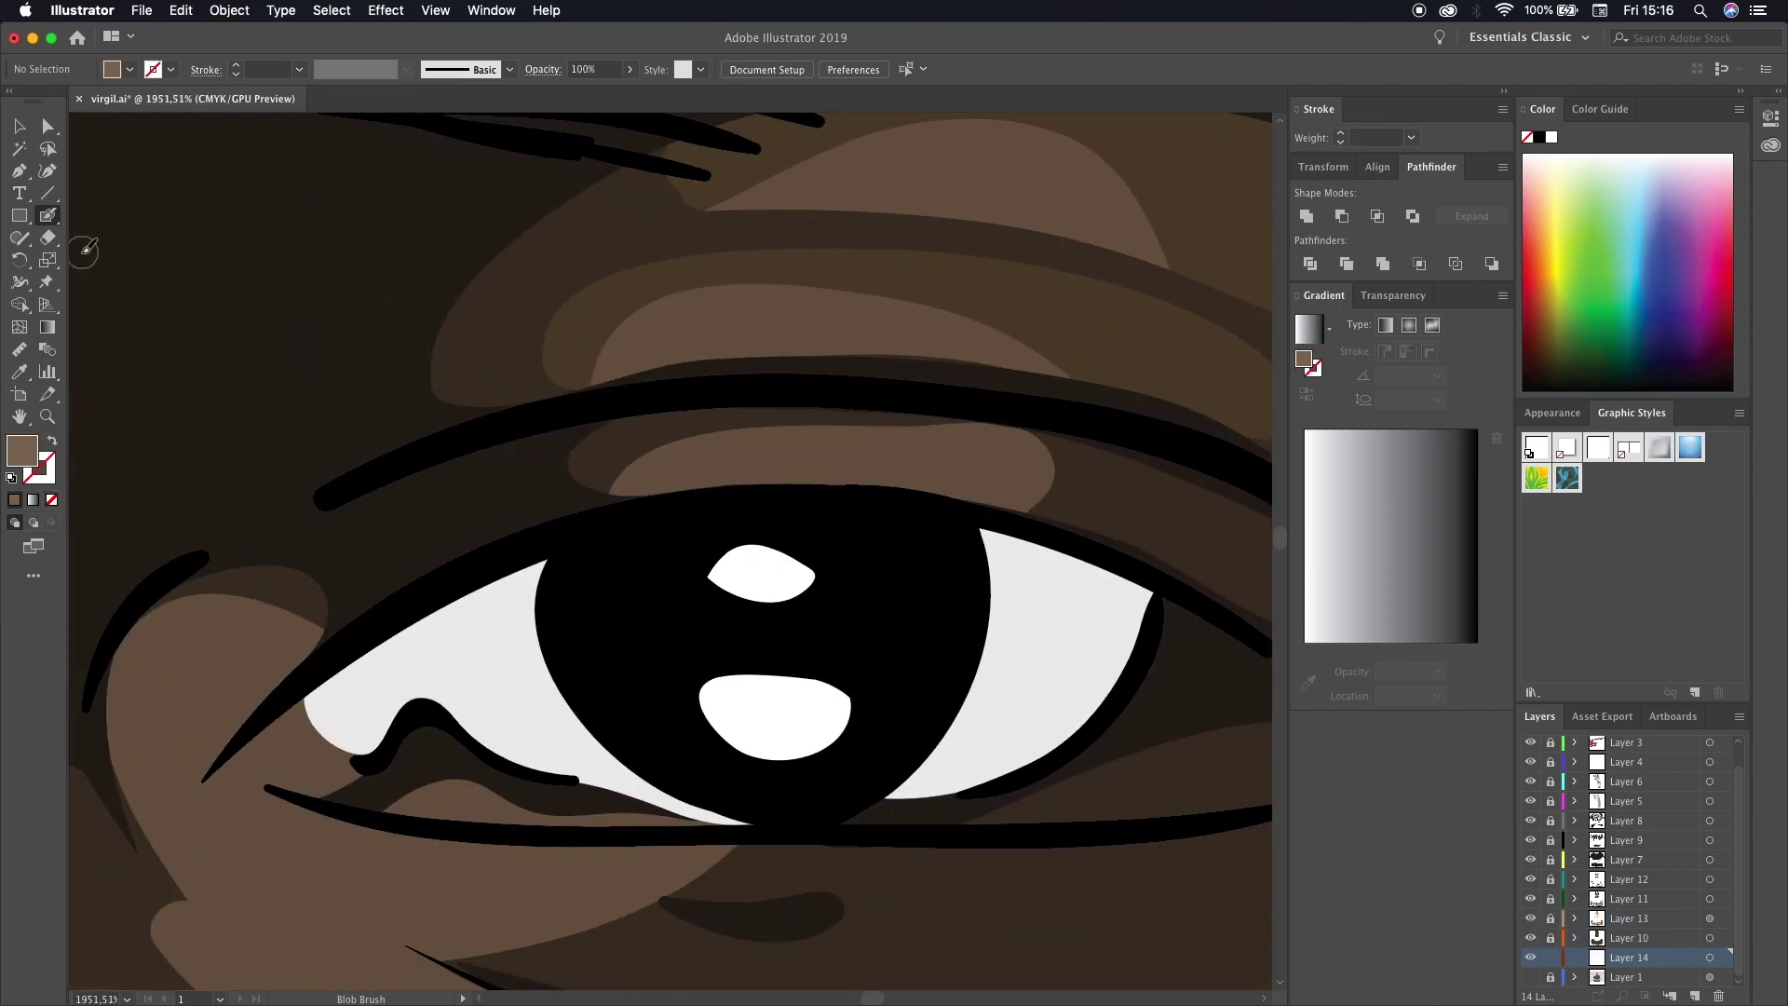
- Pick a grey painting colour and shade the eye whites grey, redoing the lower shading
scroll(852, 742, up, 3)
double_click(21, 451)
key(Return)
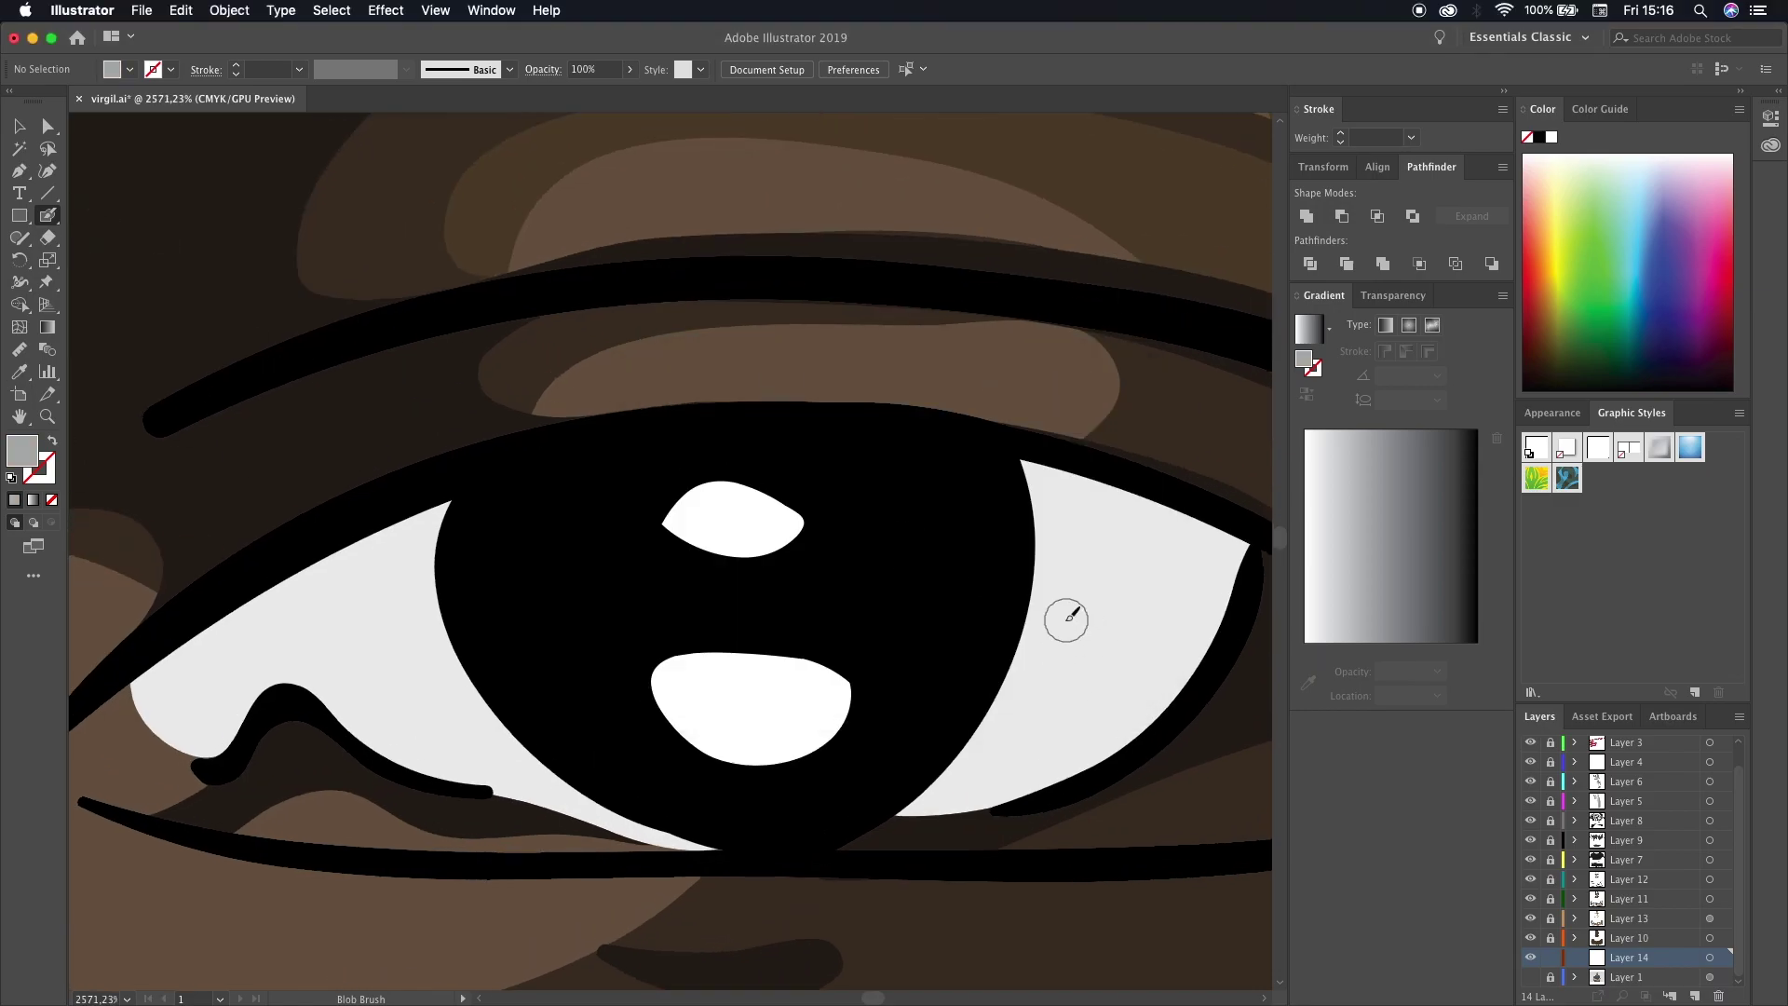
drag(1019, 656, 1197, 643)
drag(1627, 957, 1628, 752)
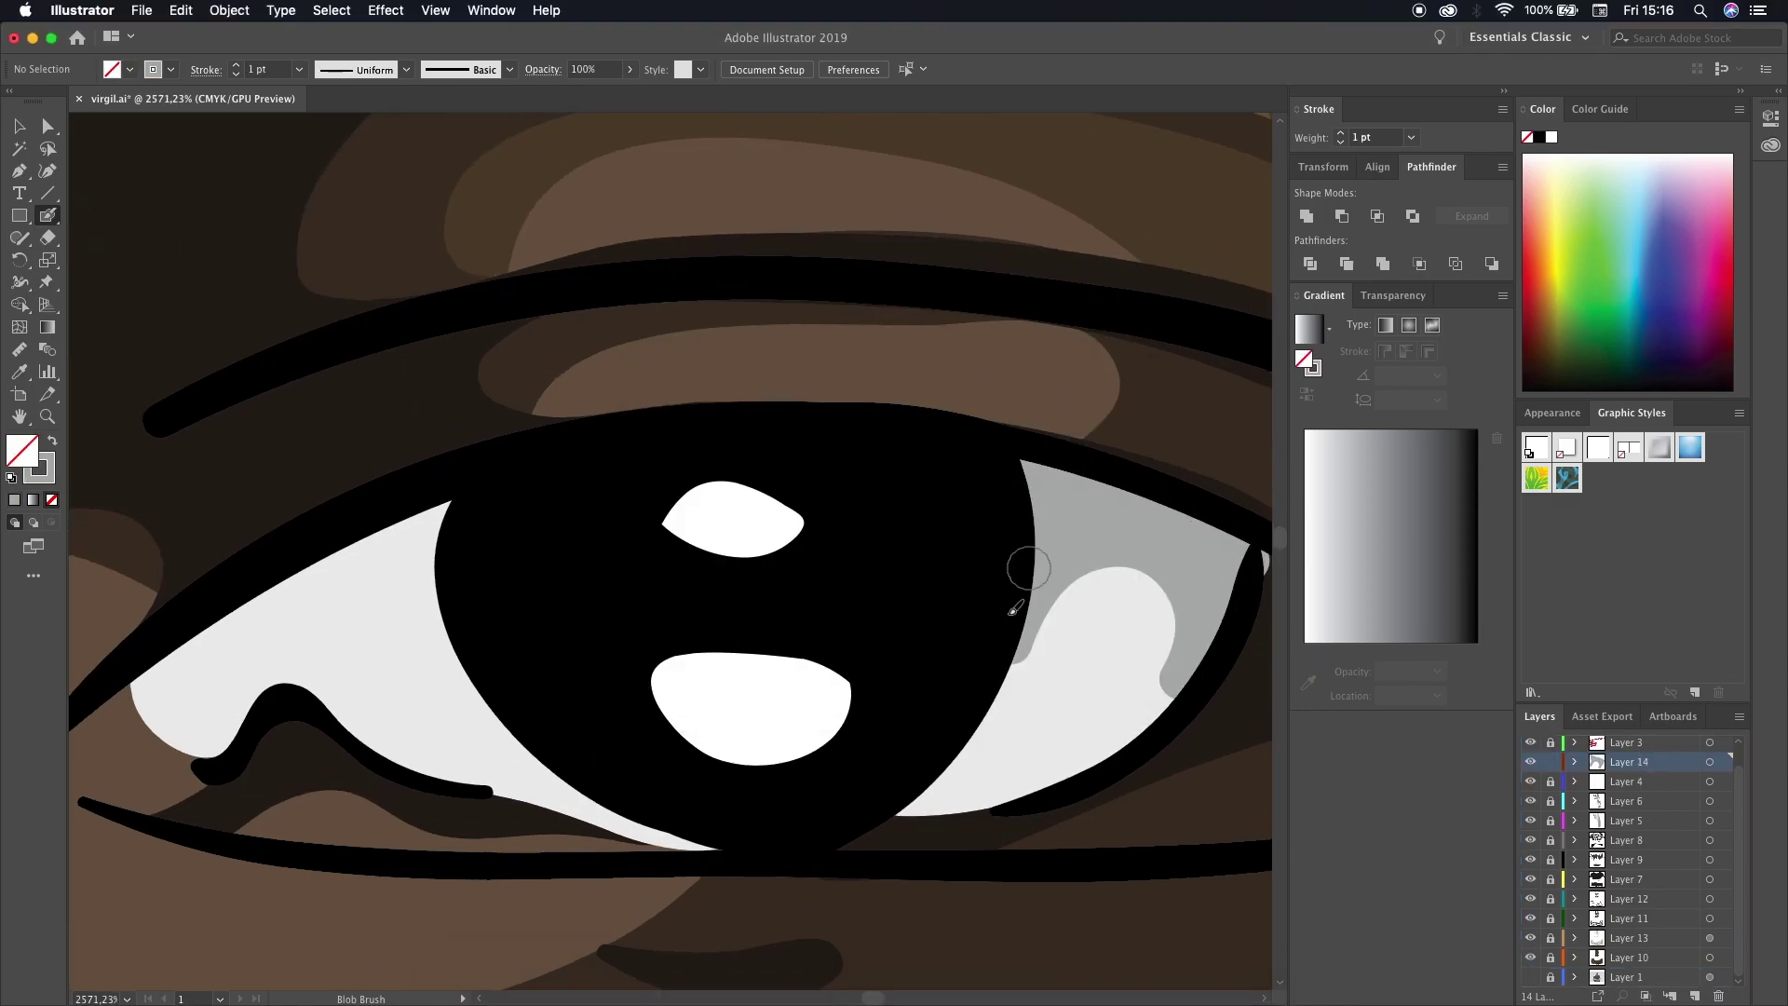
scroll(1015, 607, down, 2)
drag(736, 680, 588, 534)
scroll(589, 534, up, 2)
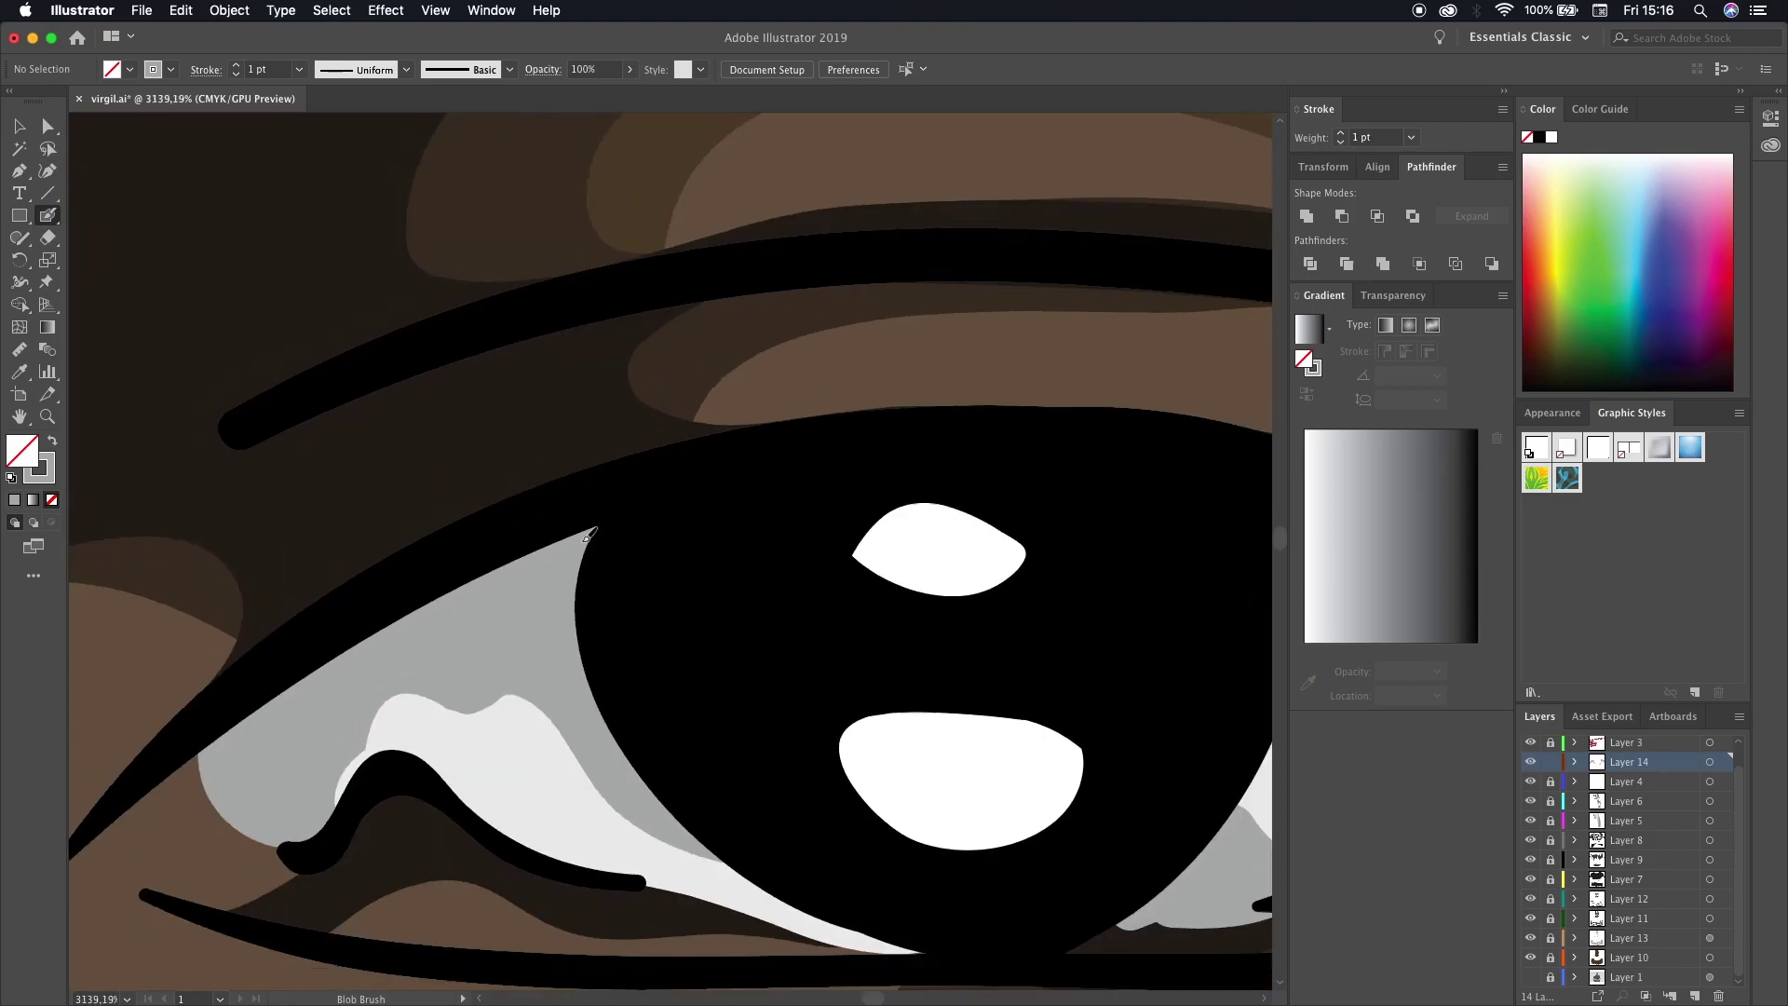
key(ctrl+z)
scroll(588, 534, down, 2)
mouse_move(861, 636)
mouse_down()
mouse_move(568, 843)
mouse_move(242, 643)
mouse_move(231, 729)
mouse_up()
- Darken the grey, then erase the eye whites along the lower lids
key(shift+e)
scroll(928, 690, up, 4)
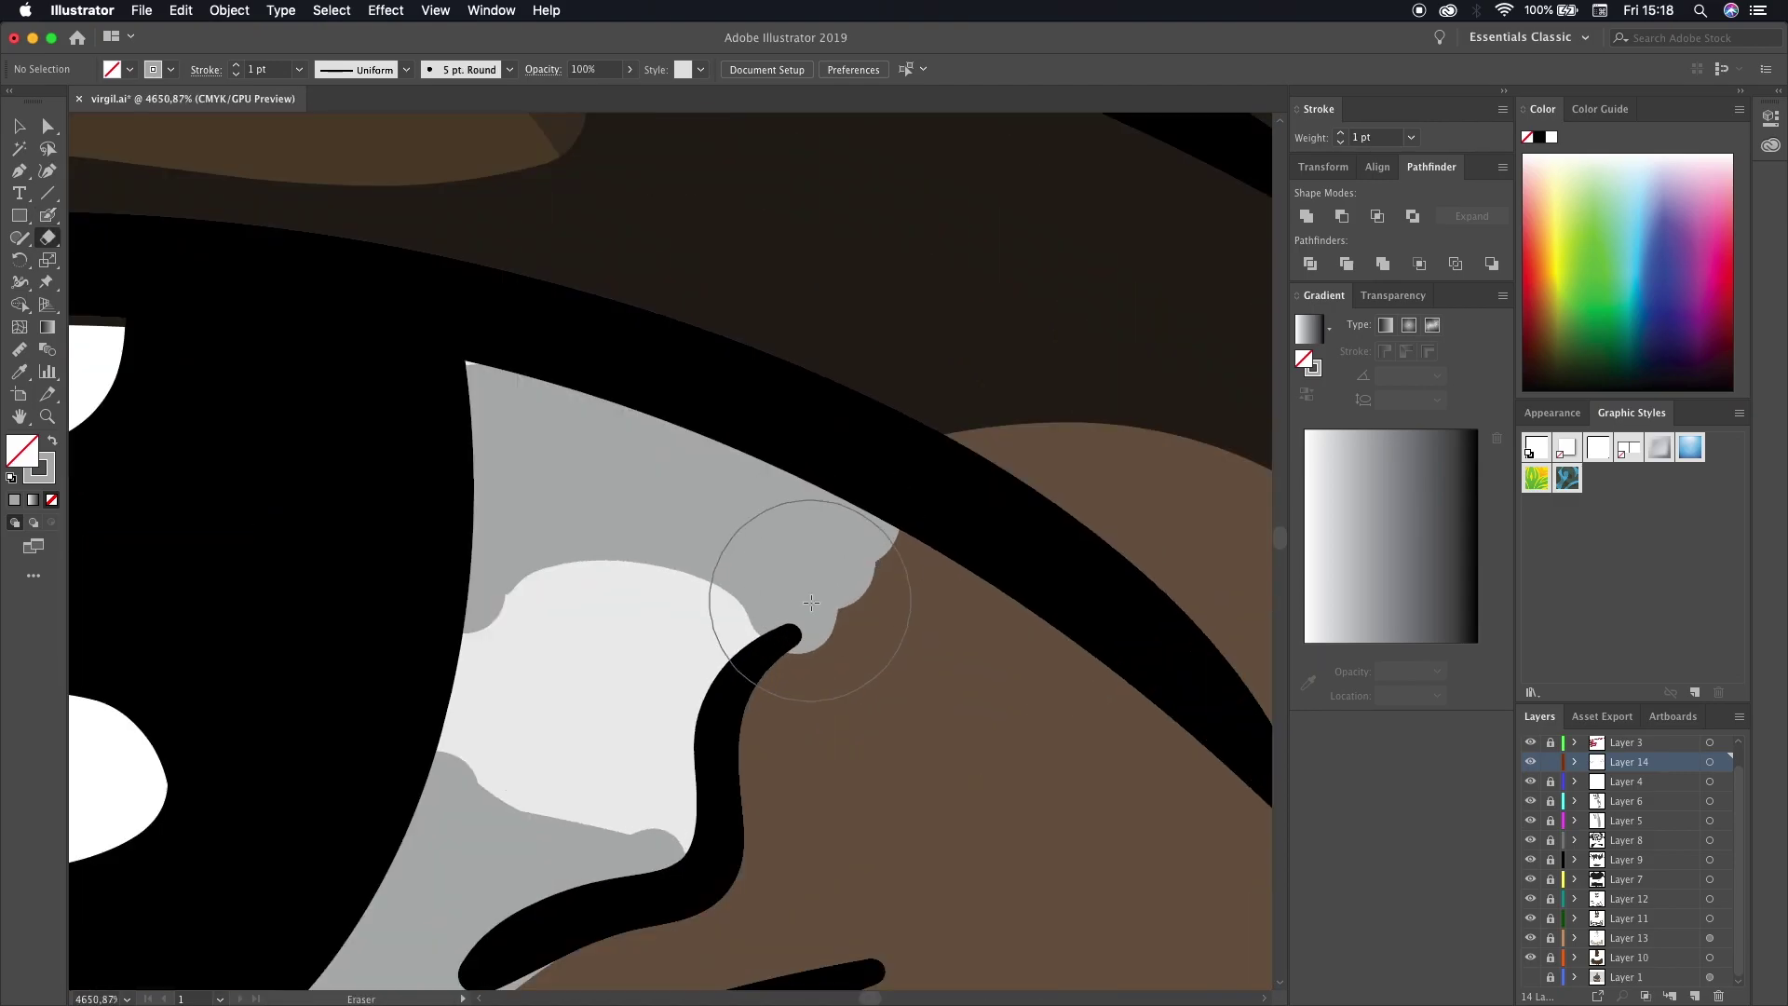
scroll(768, 696, down, 3)
double_click(20, 452)
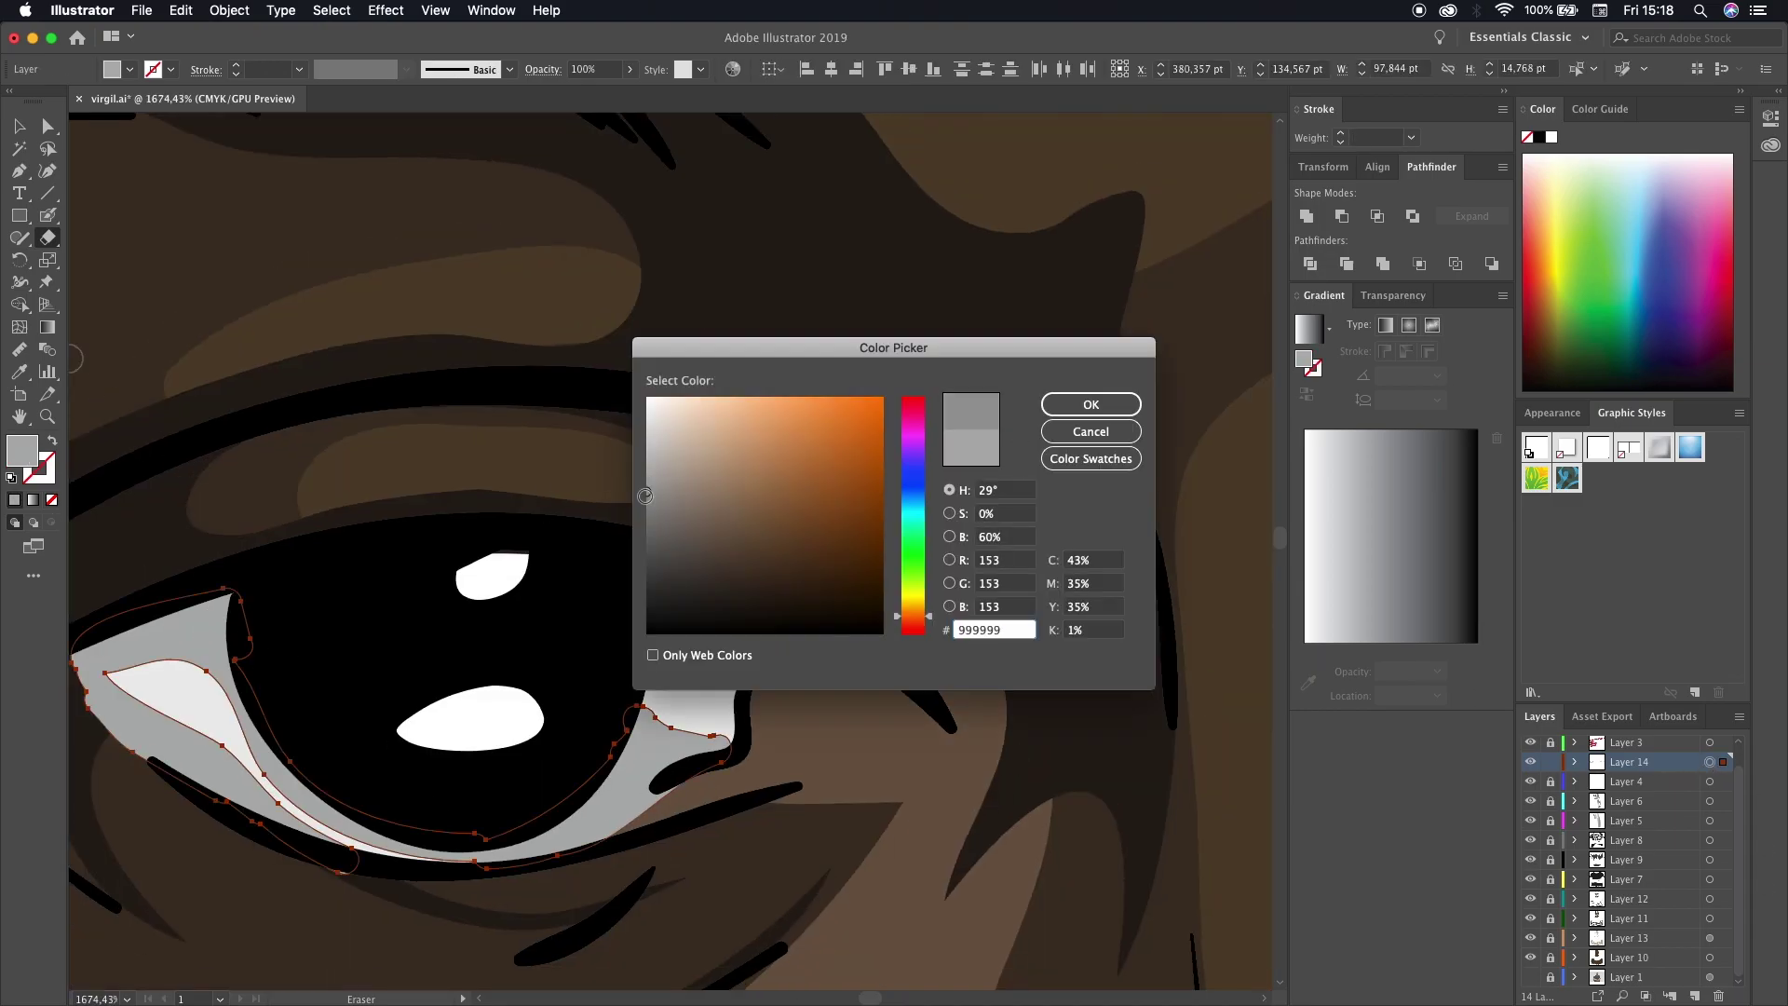
click(1069, 403)
scroll(806, 665, up, 3)
drag(806, 666, 808, 664)
scroll(946, 523, down, 2)
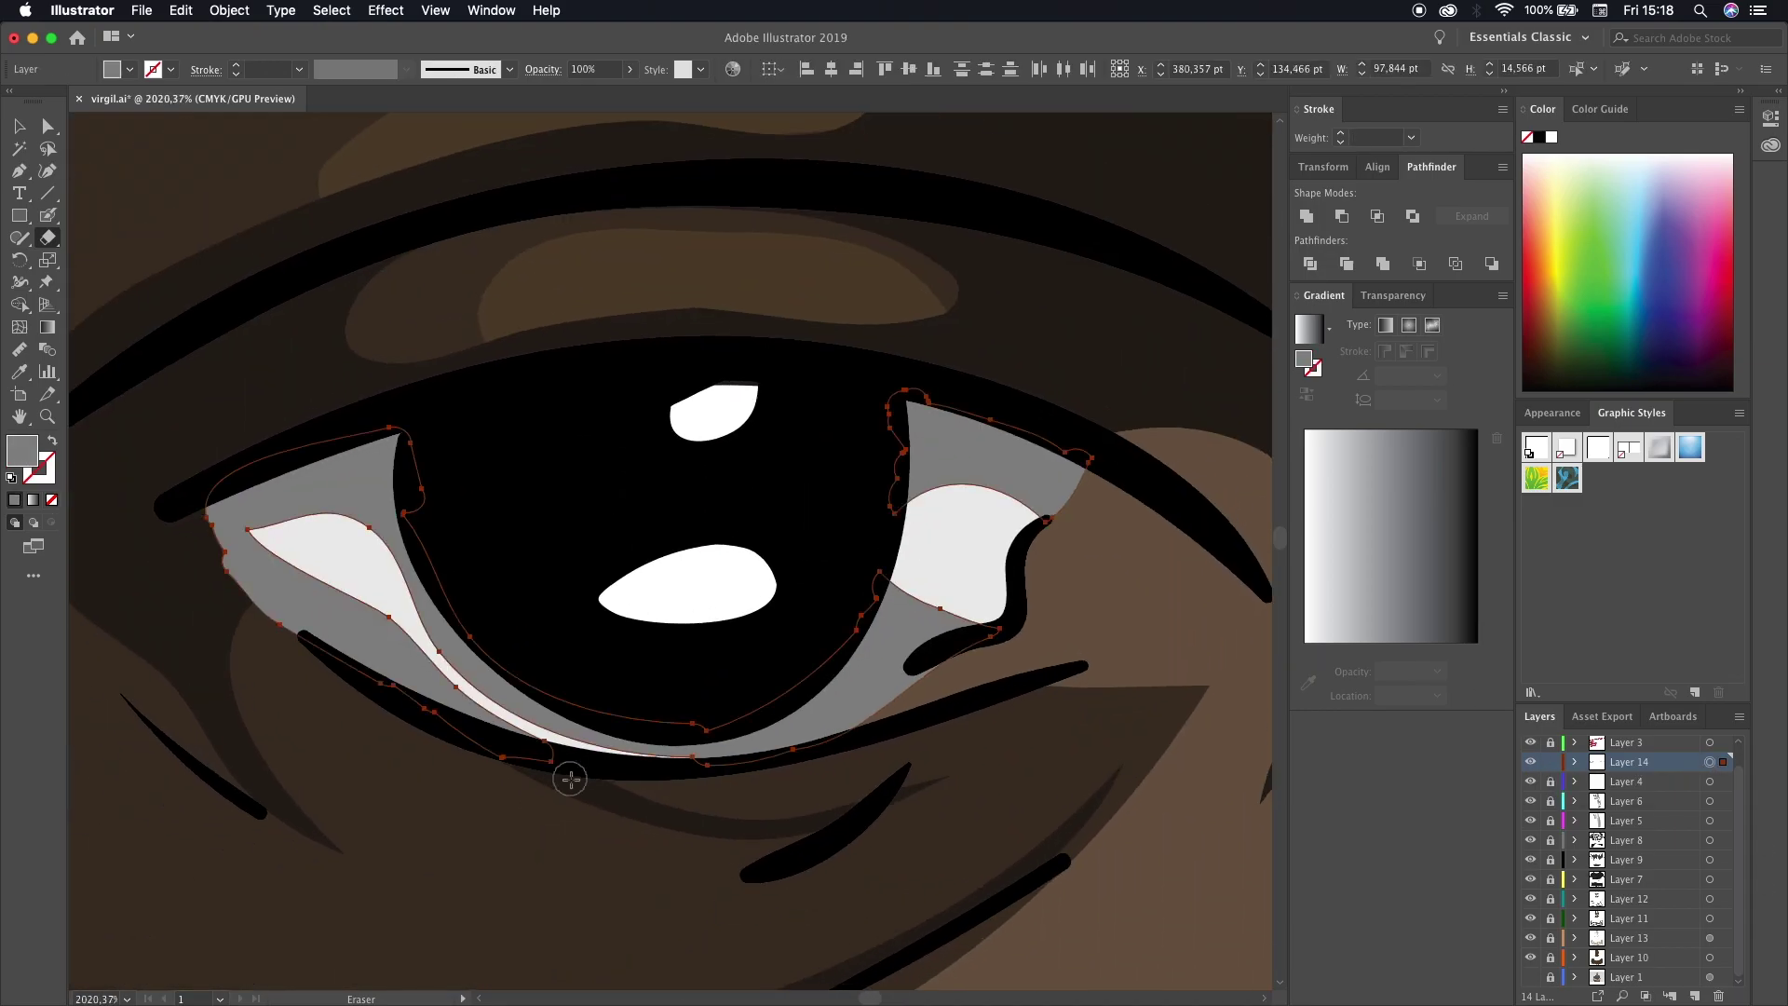
mouse_move(703, 942)
mouse_down()
mouse_move(649, 918)
mouse_move(739, 946)
mouse_move(579, 667)
mouse_up()
scroll(738, 946, down, 2)
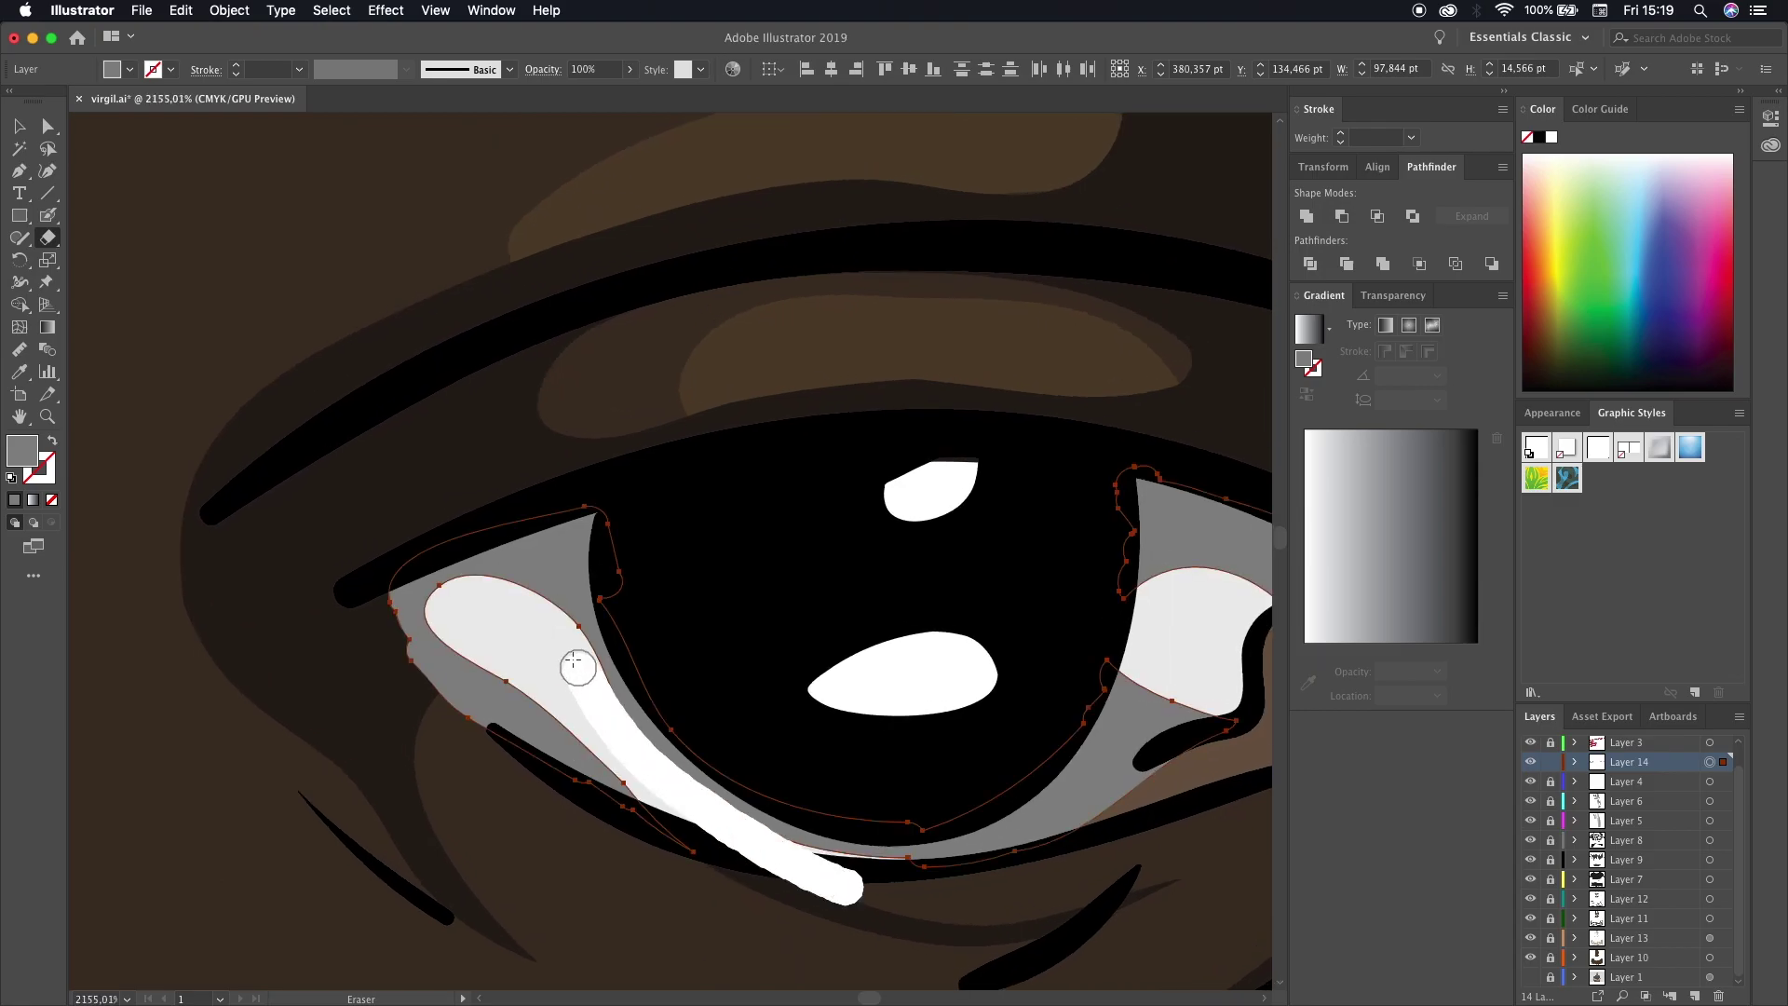
scroll(579, 667, down, 3)
scroll(651, 651, up, 4)
drag(750, 745, 382, 573)
scroll(382, 572, down, 5)
scroll(679, 898, down, 2)
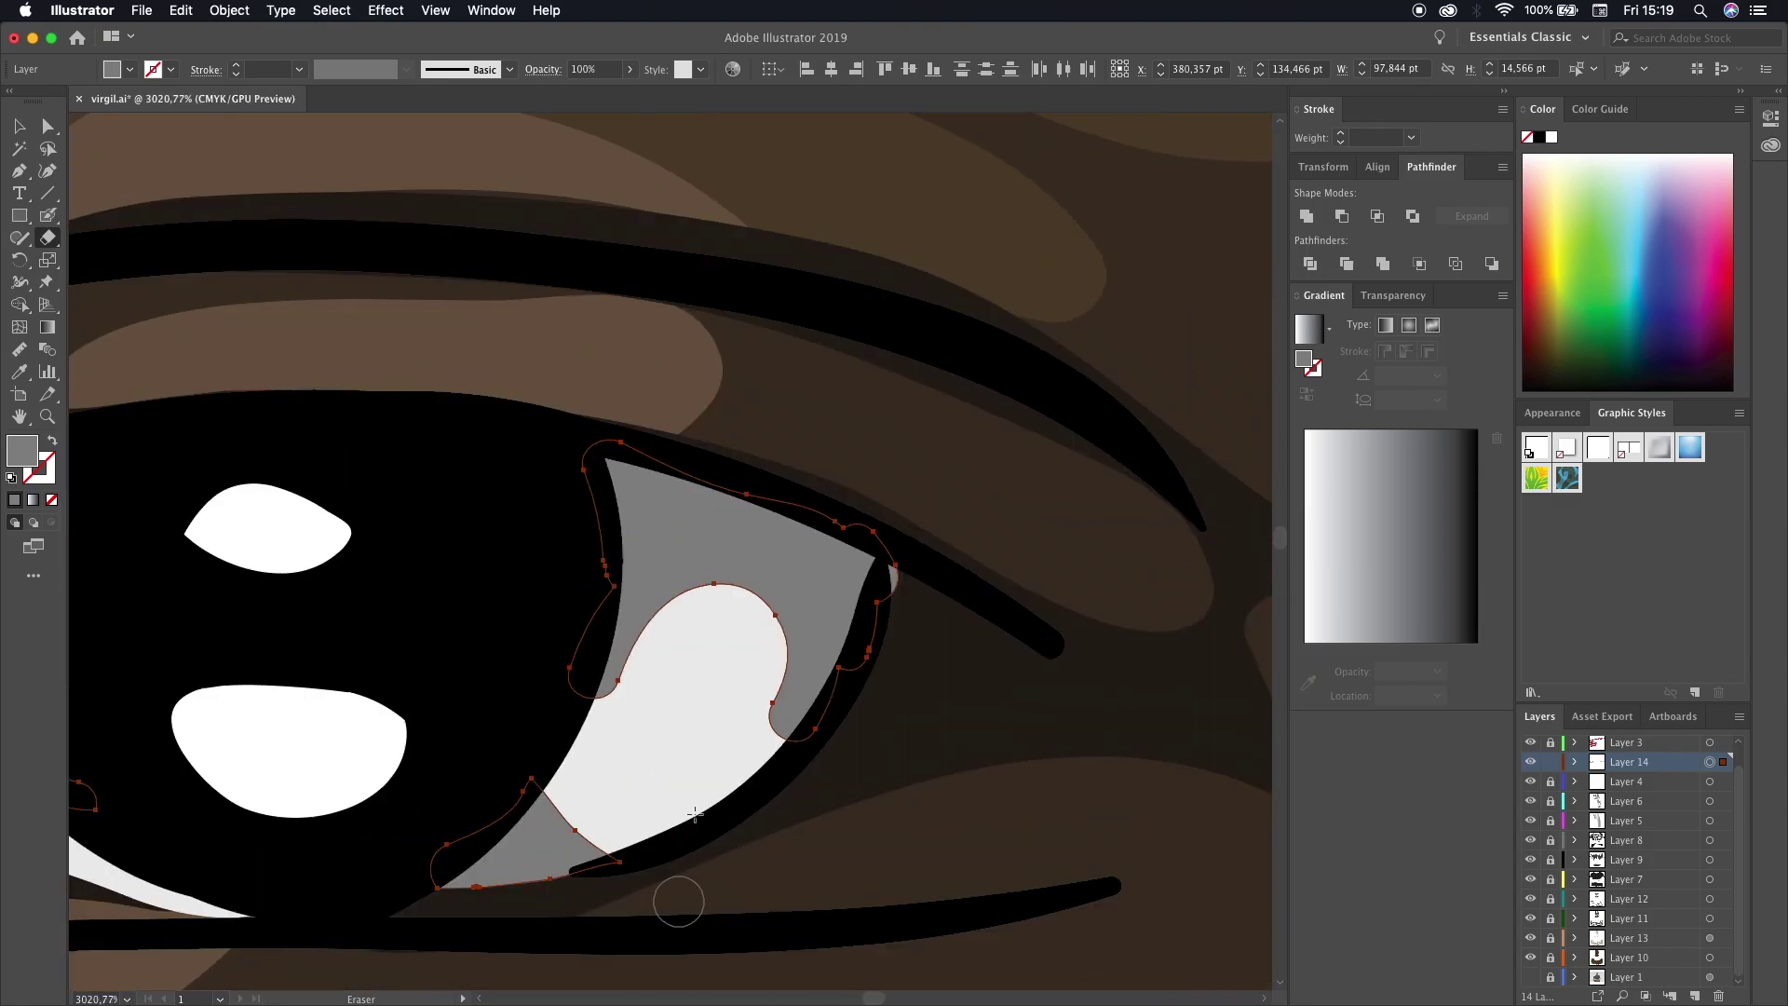
scroll(727, 742, down, 5)
scroll(857, 773, down, 3)
scroll(857, 773, down, 2)
scroll(858, 773, up, 4)
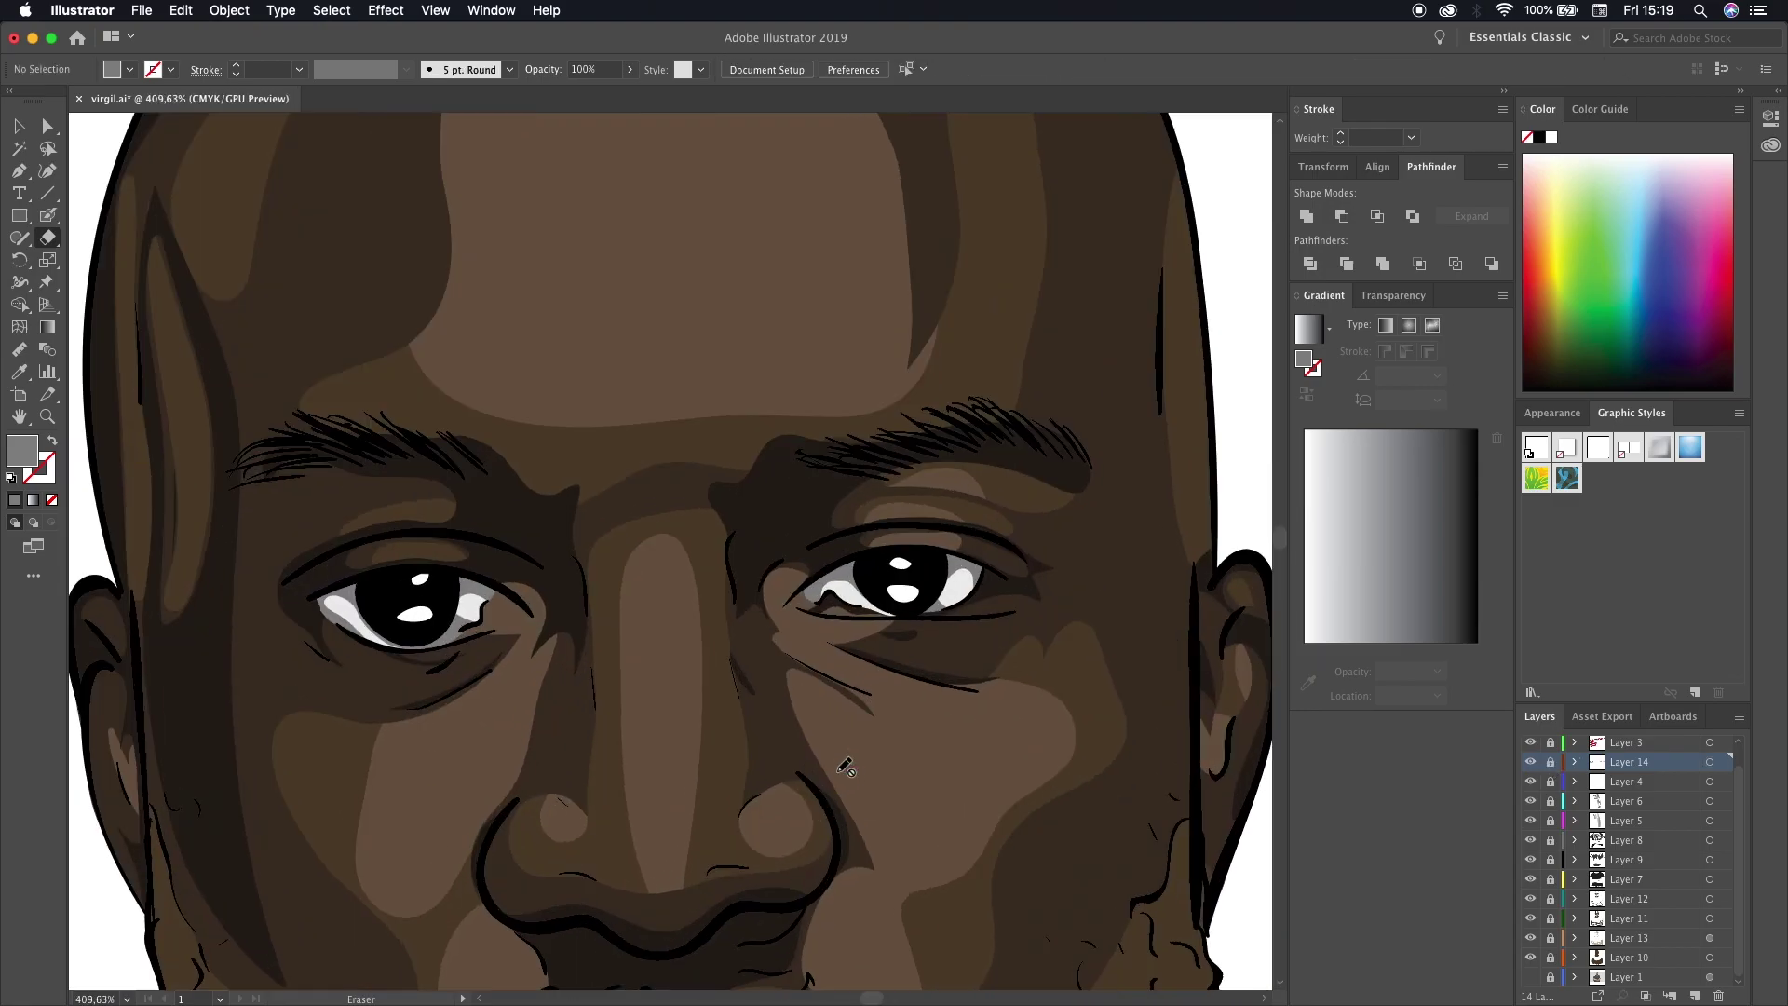
- Add Layer 15 above Layer 4 with a black–70% grey–black linear gradient fill
click(1625, 782)
scroll(321, 589, up, 5)
key(super+l)
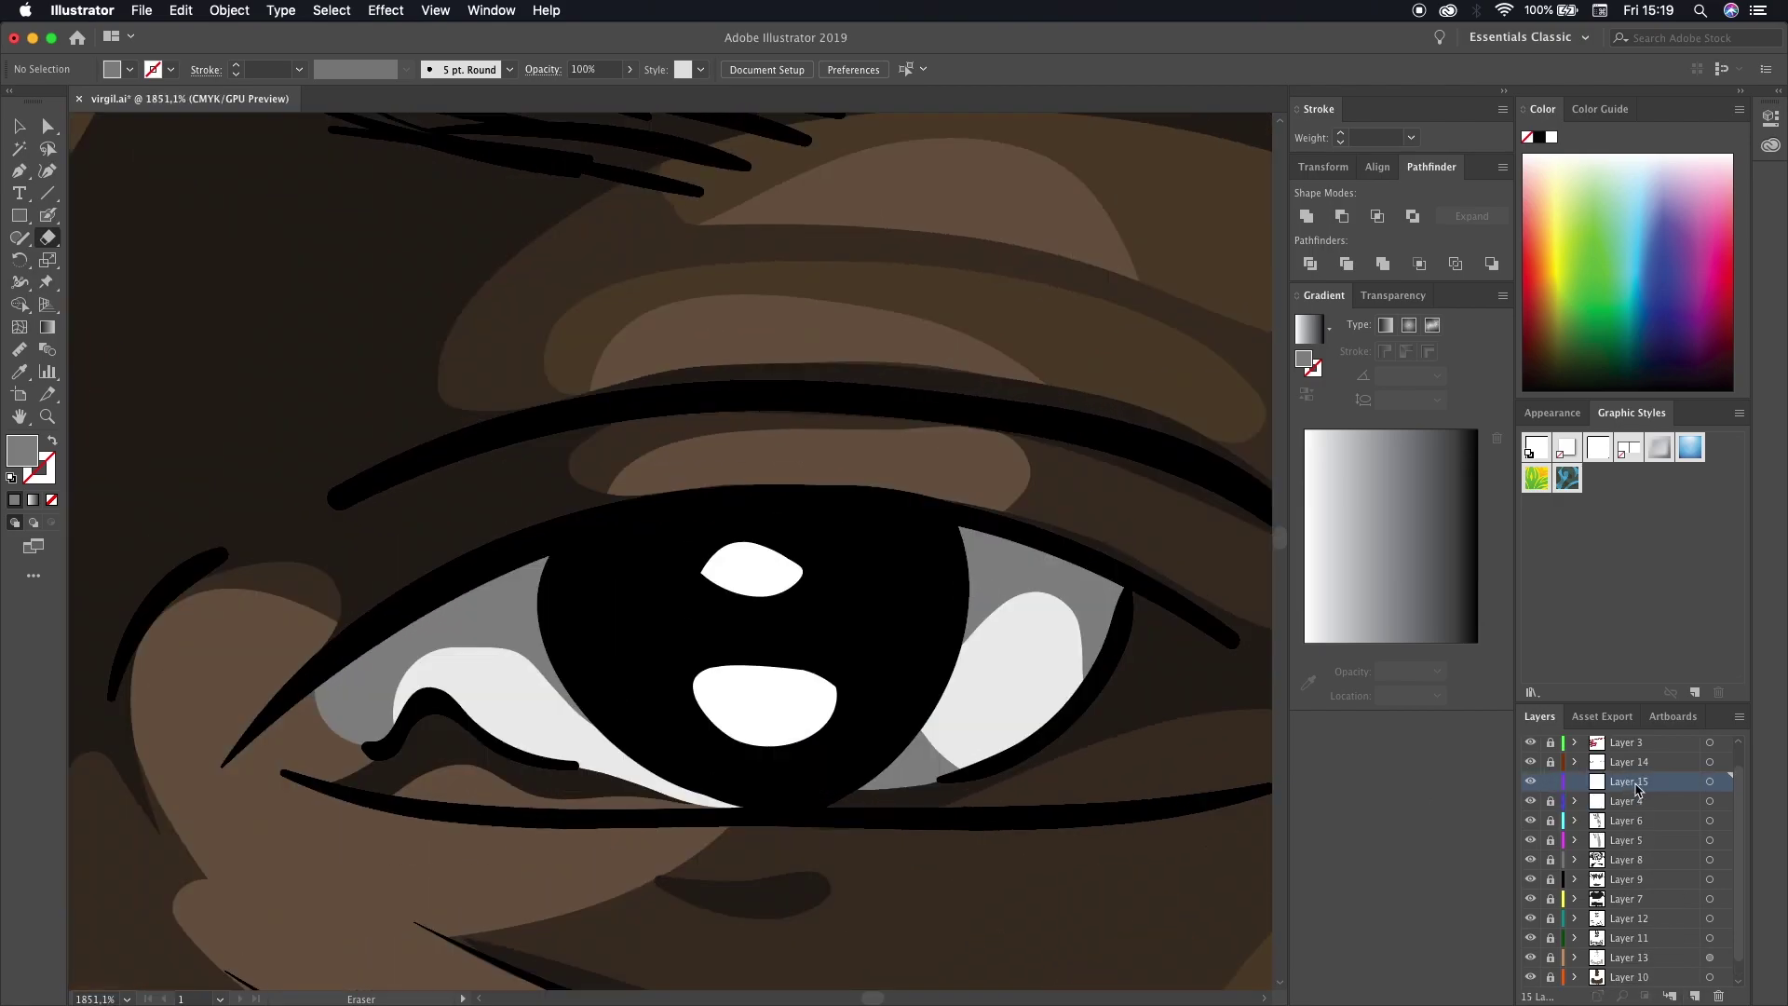
key(period)
double_click(1263, 761)
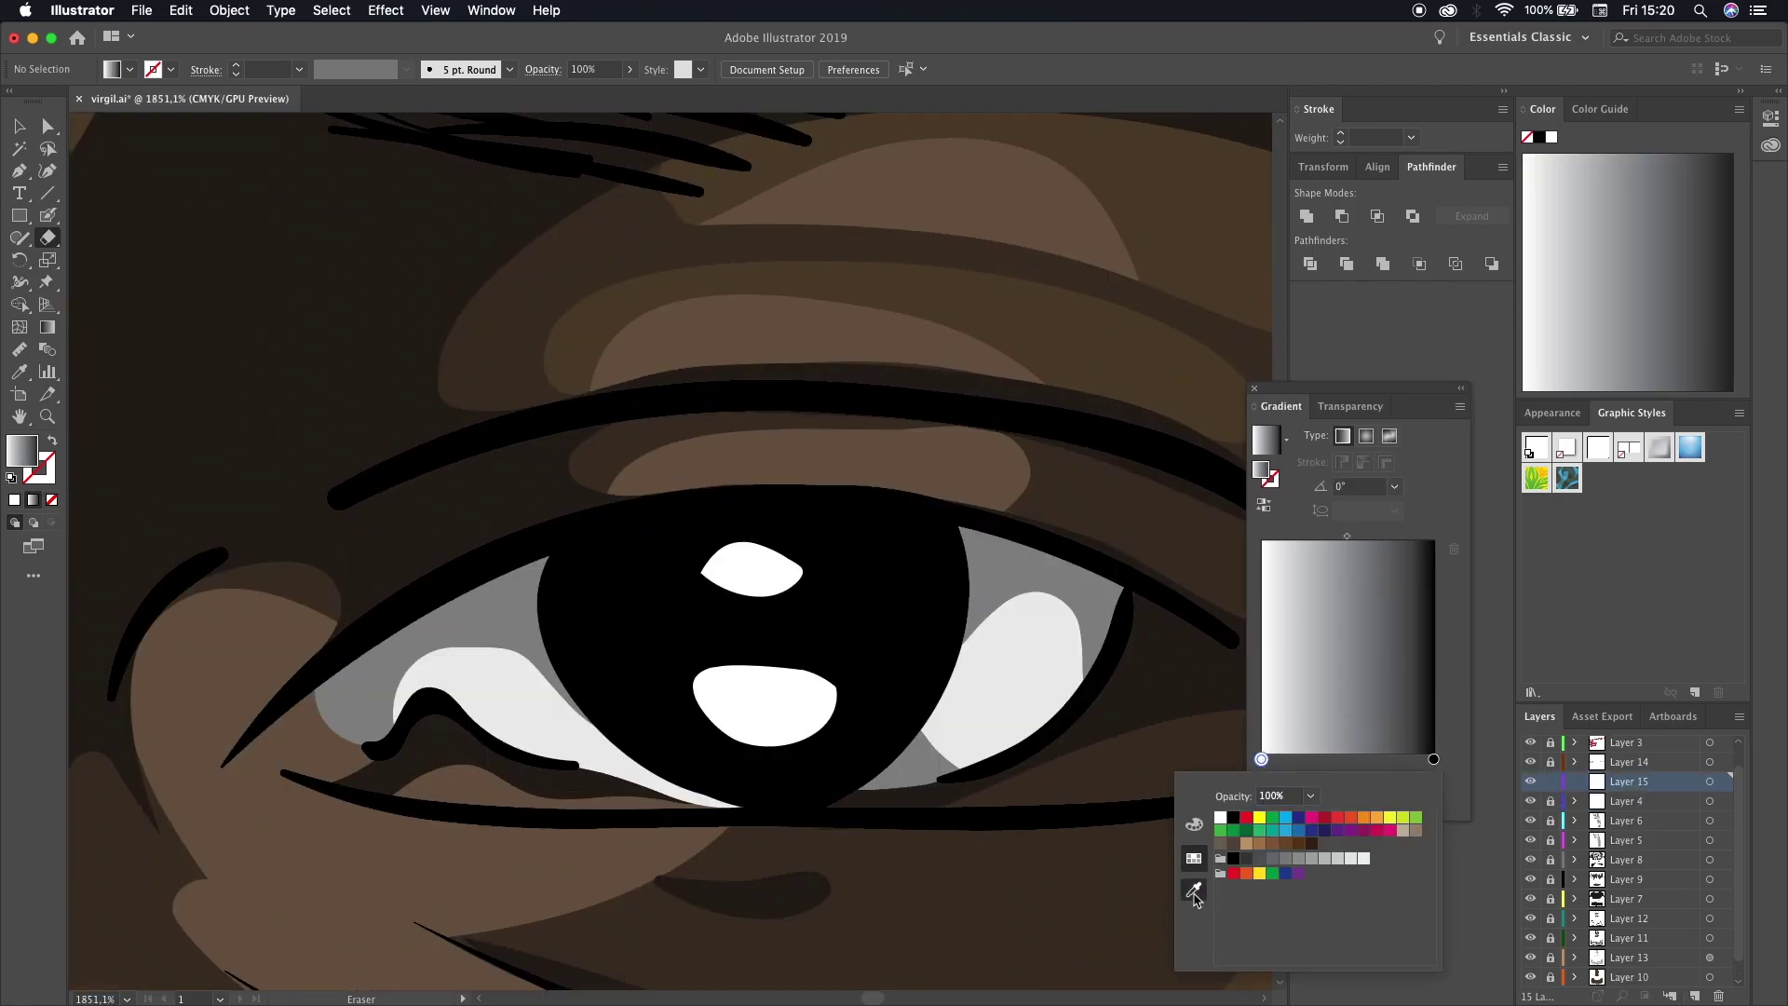
click(1244, 817)
double_click(1343, 759)
drag(1382, 826, 1353, 839)
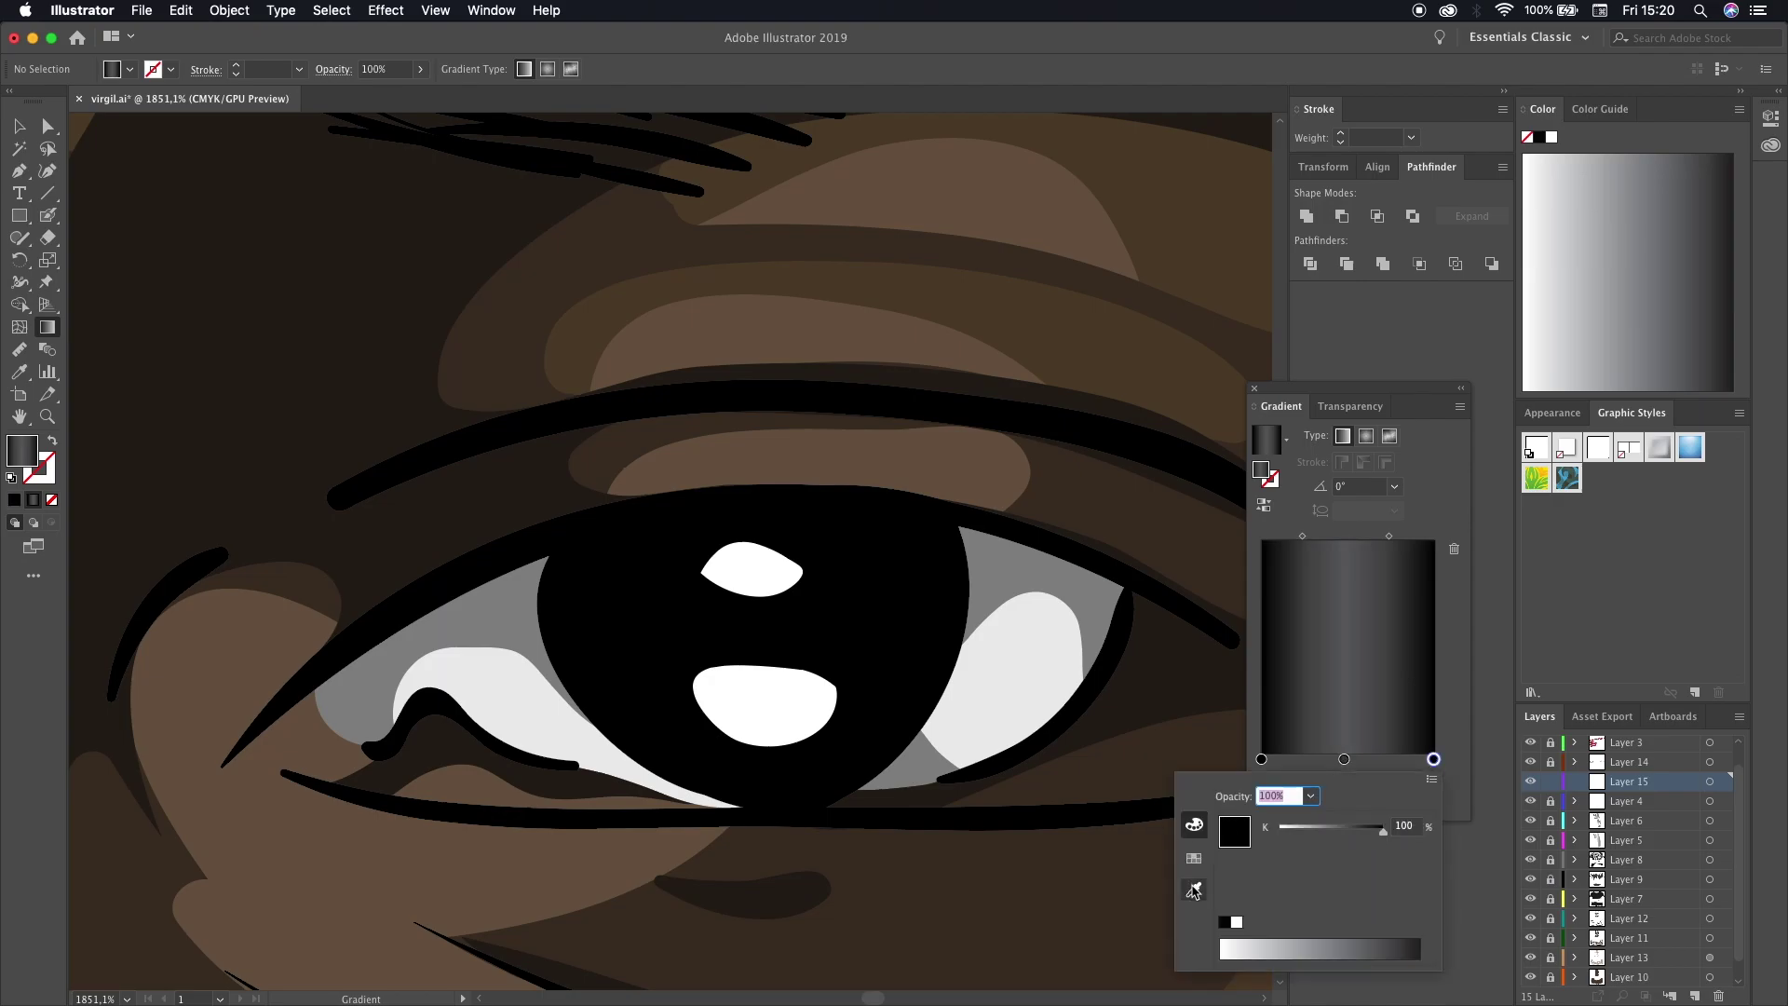
- Paint the gradient shading over both eye whites with the Blob Brush
key(shift+b)
drag(745, 707, 838, 736)
drag(763, 549, 787, 527)
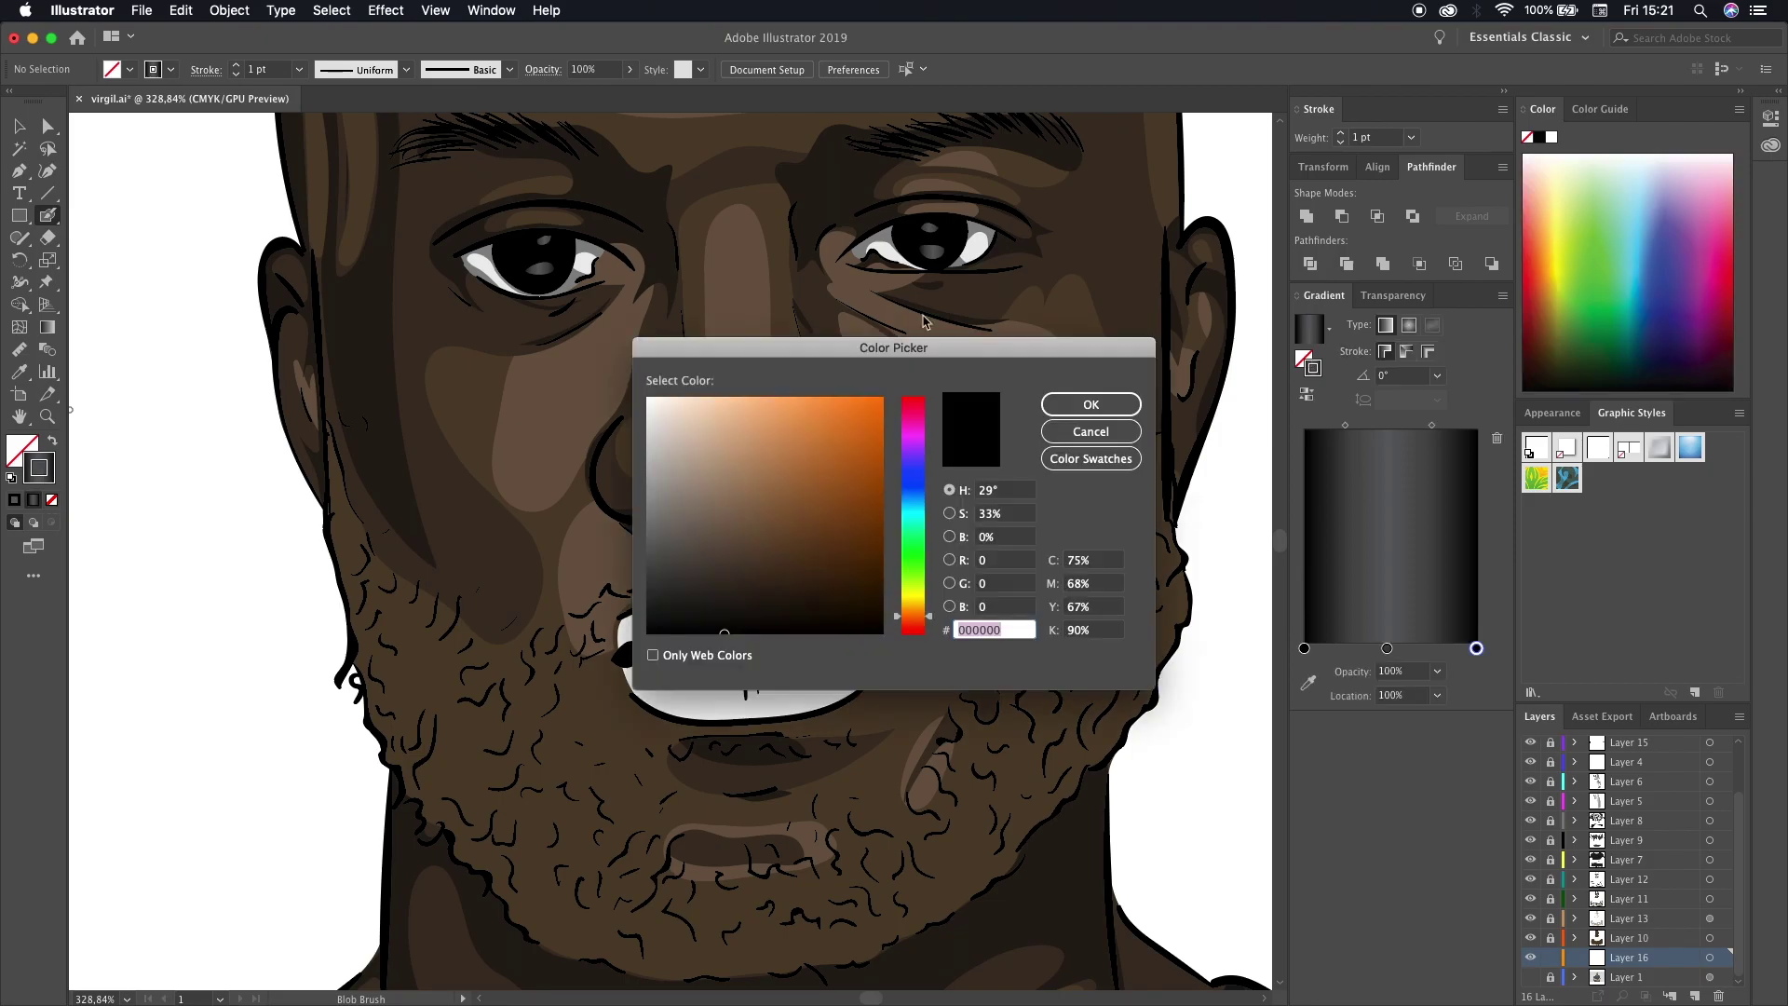
- Paint the upper lip dark mauve and erase lighter streaks across the lower lip
drag(918, 610, 932, 410)
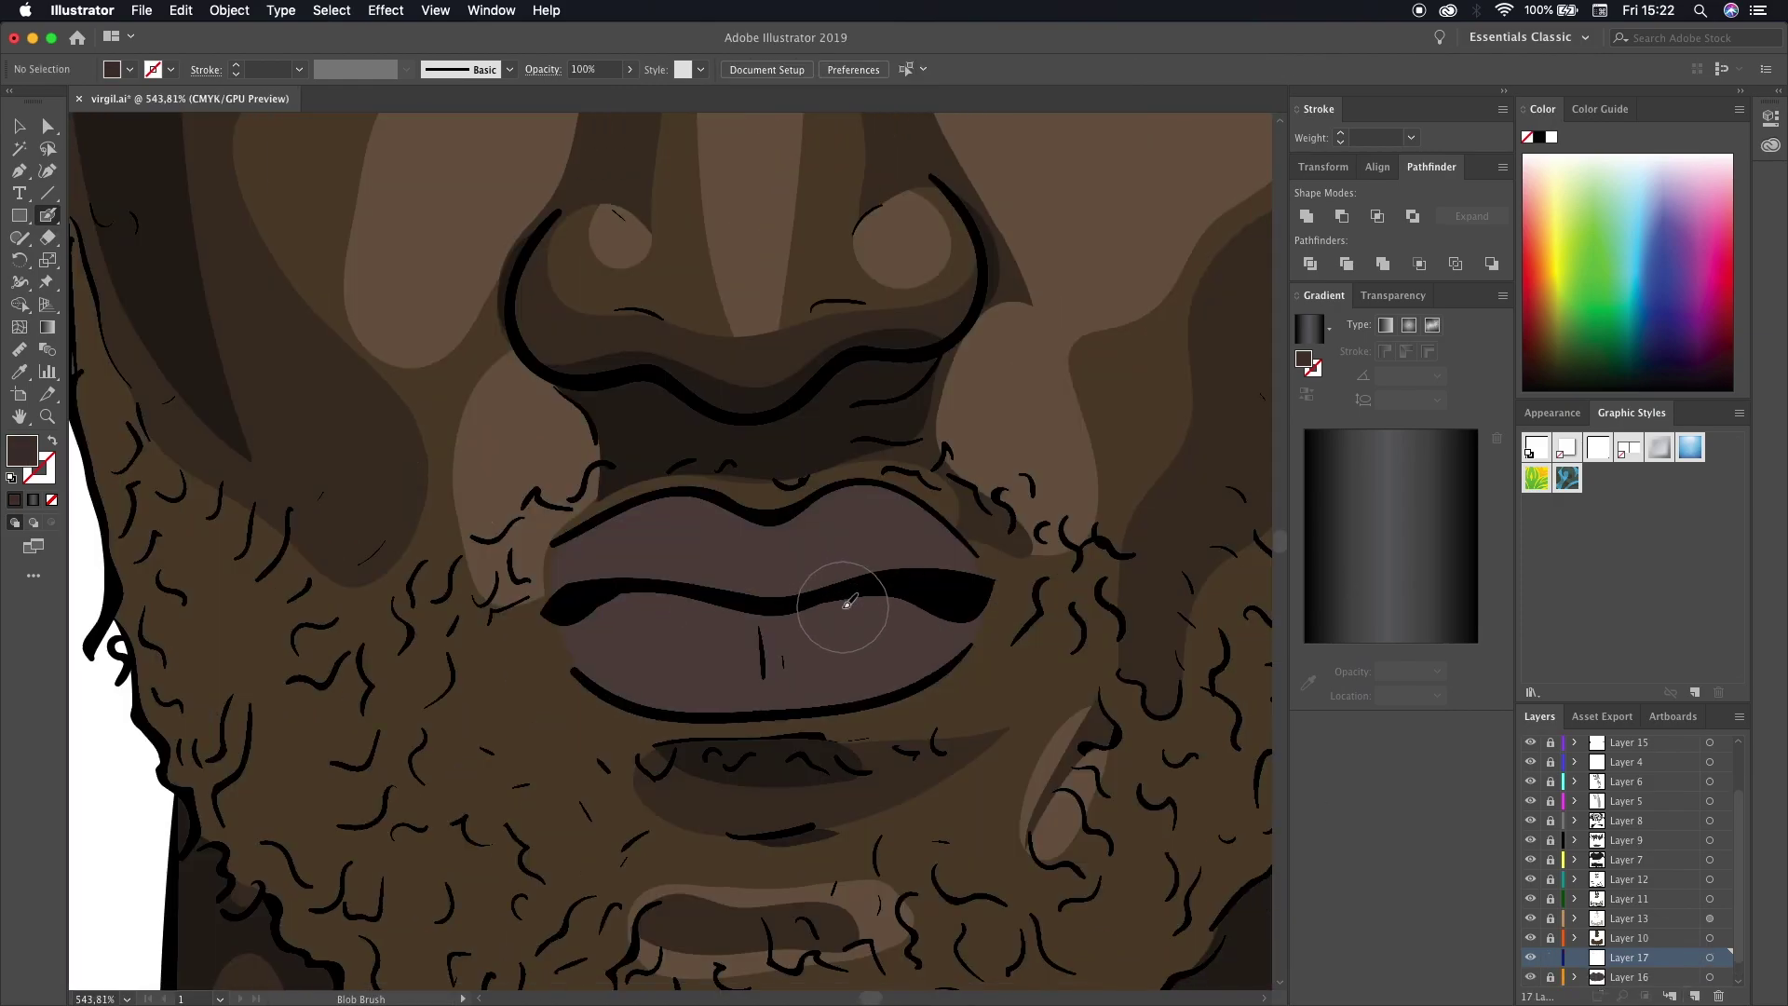
mouse_move(847, 604)
mouse_down()
mouse_move(686, 531)
mouse_move(912, 607)
mouse_up()
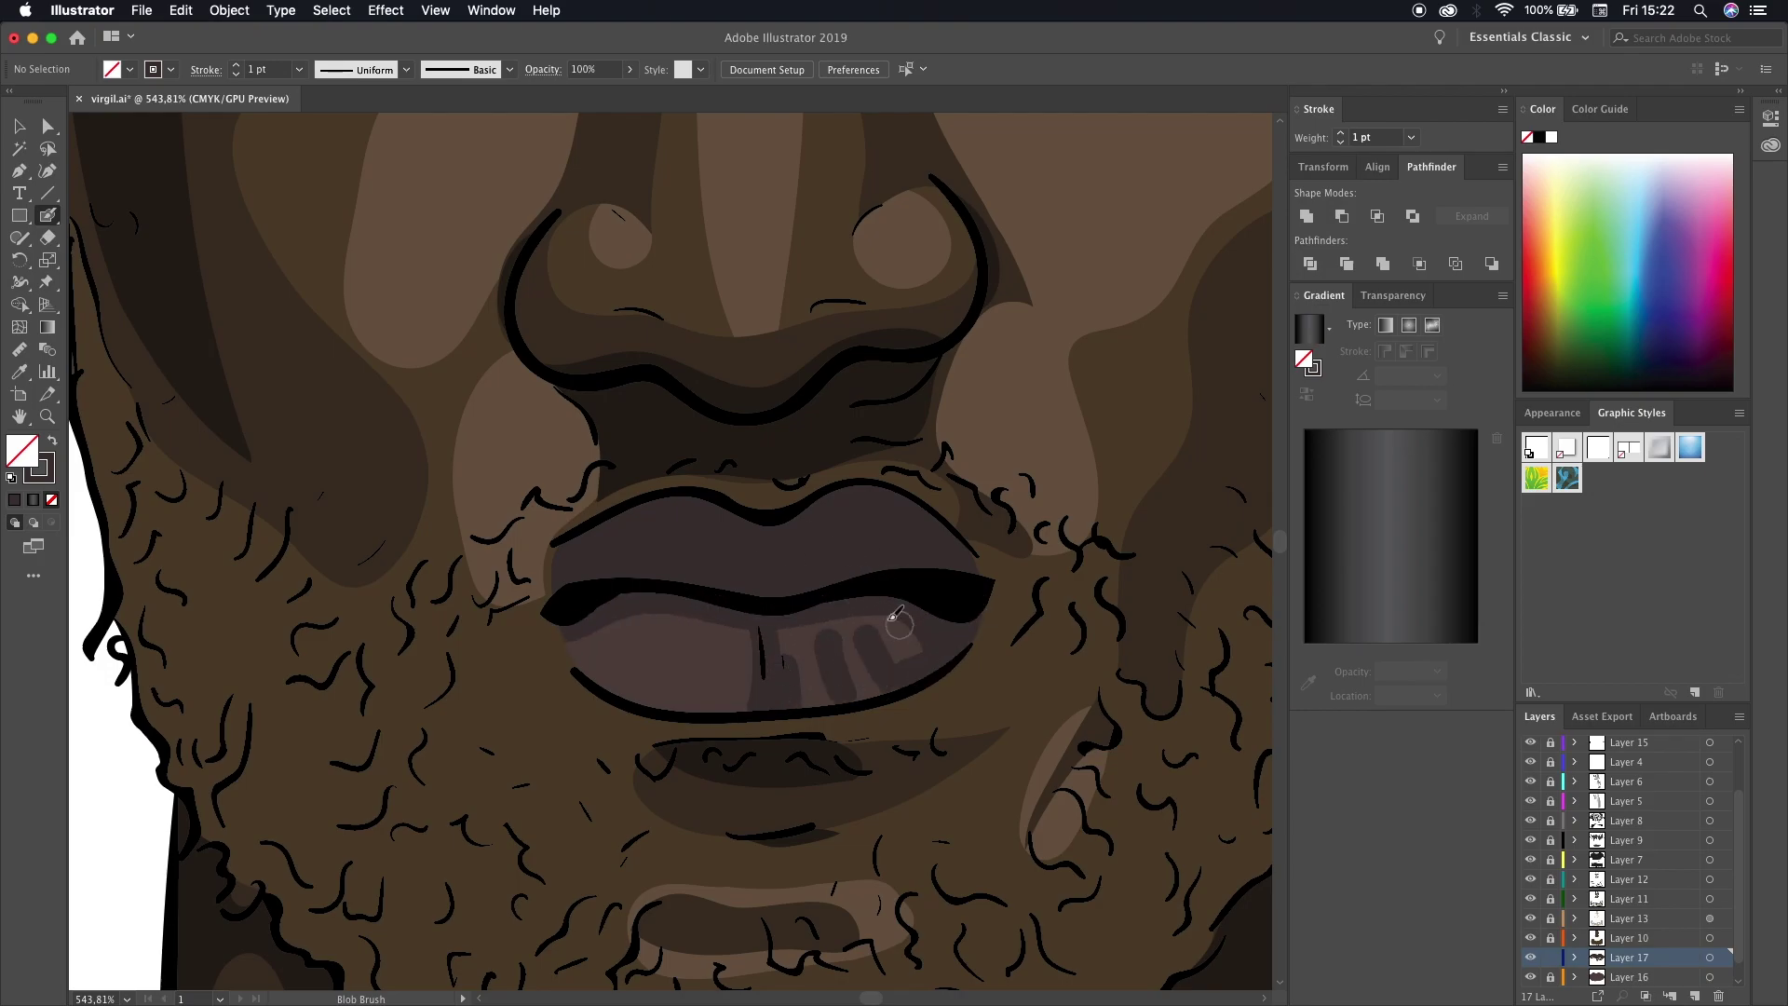
scroll(866, 626, up, 5)
key(shift+e)
mouse_move(917, 796)
mouse_down()
mouse_move(756, 610)
mouse_move(699, 740)
mouse_up()
drag(850, 814, 778, 688)
scroll(778, 687, left, 5)
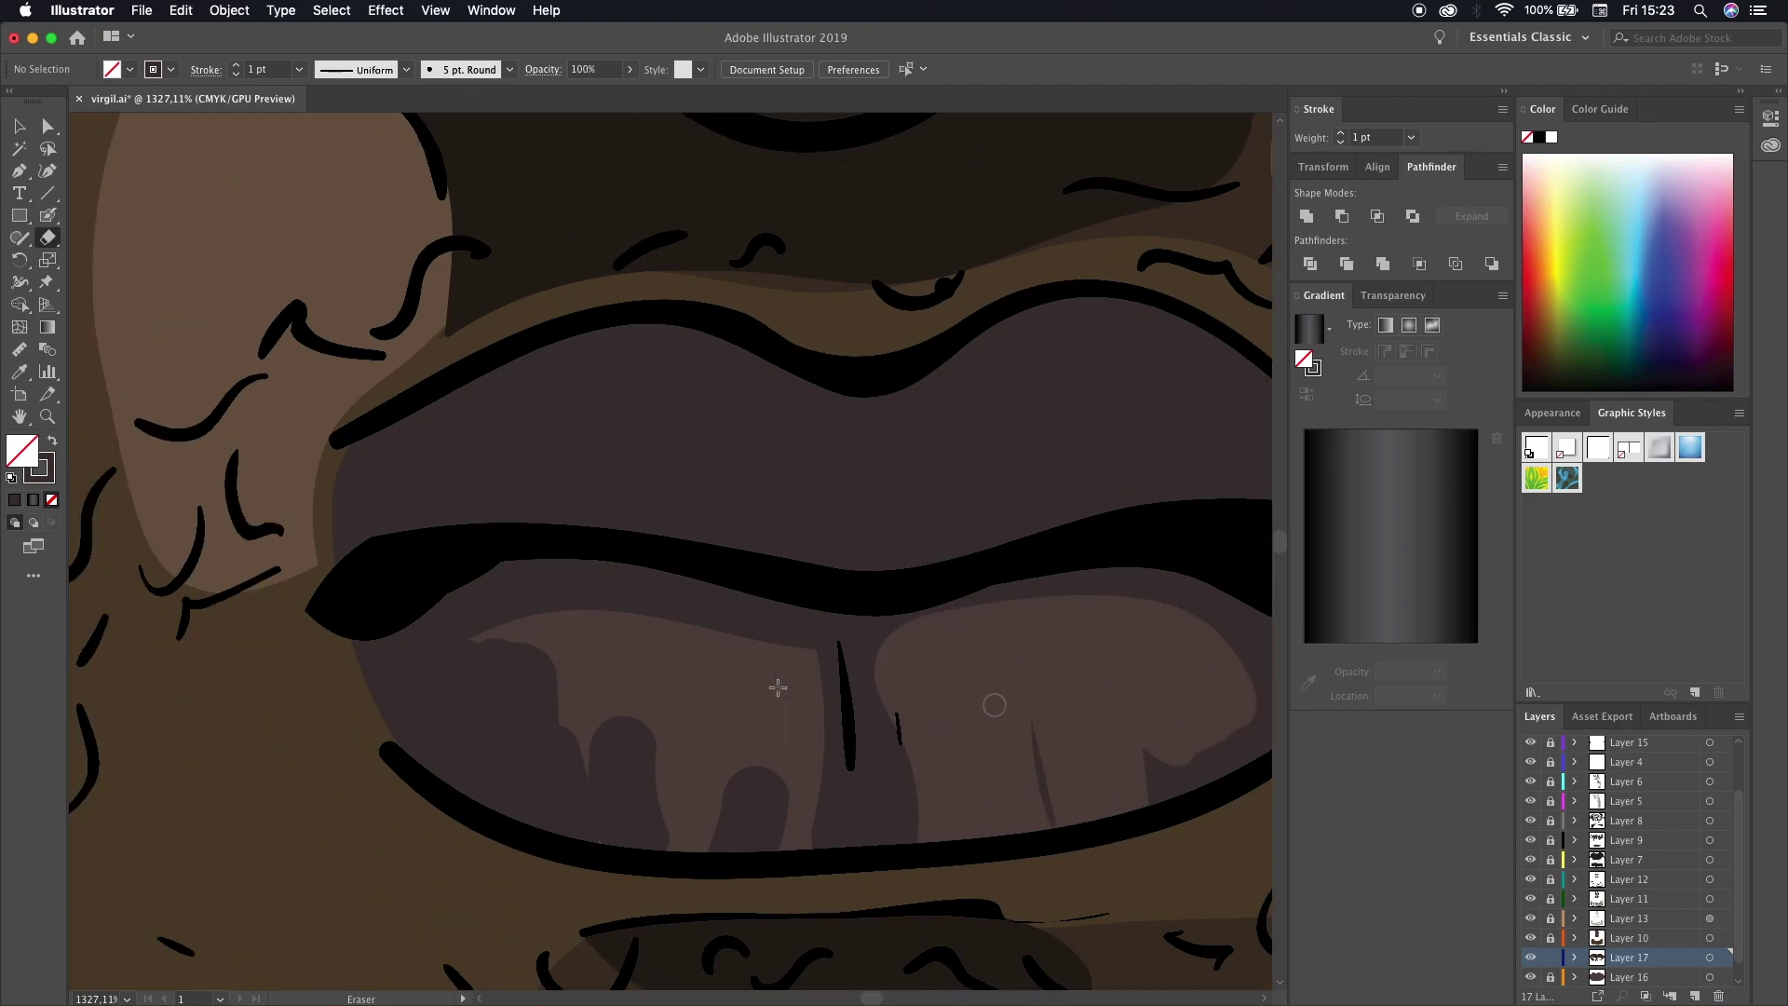
drag(596, 785, 484, 643)
scroll(583, 627, down, 2)
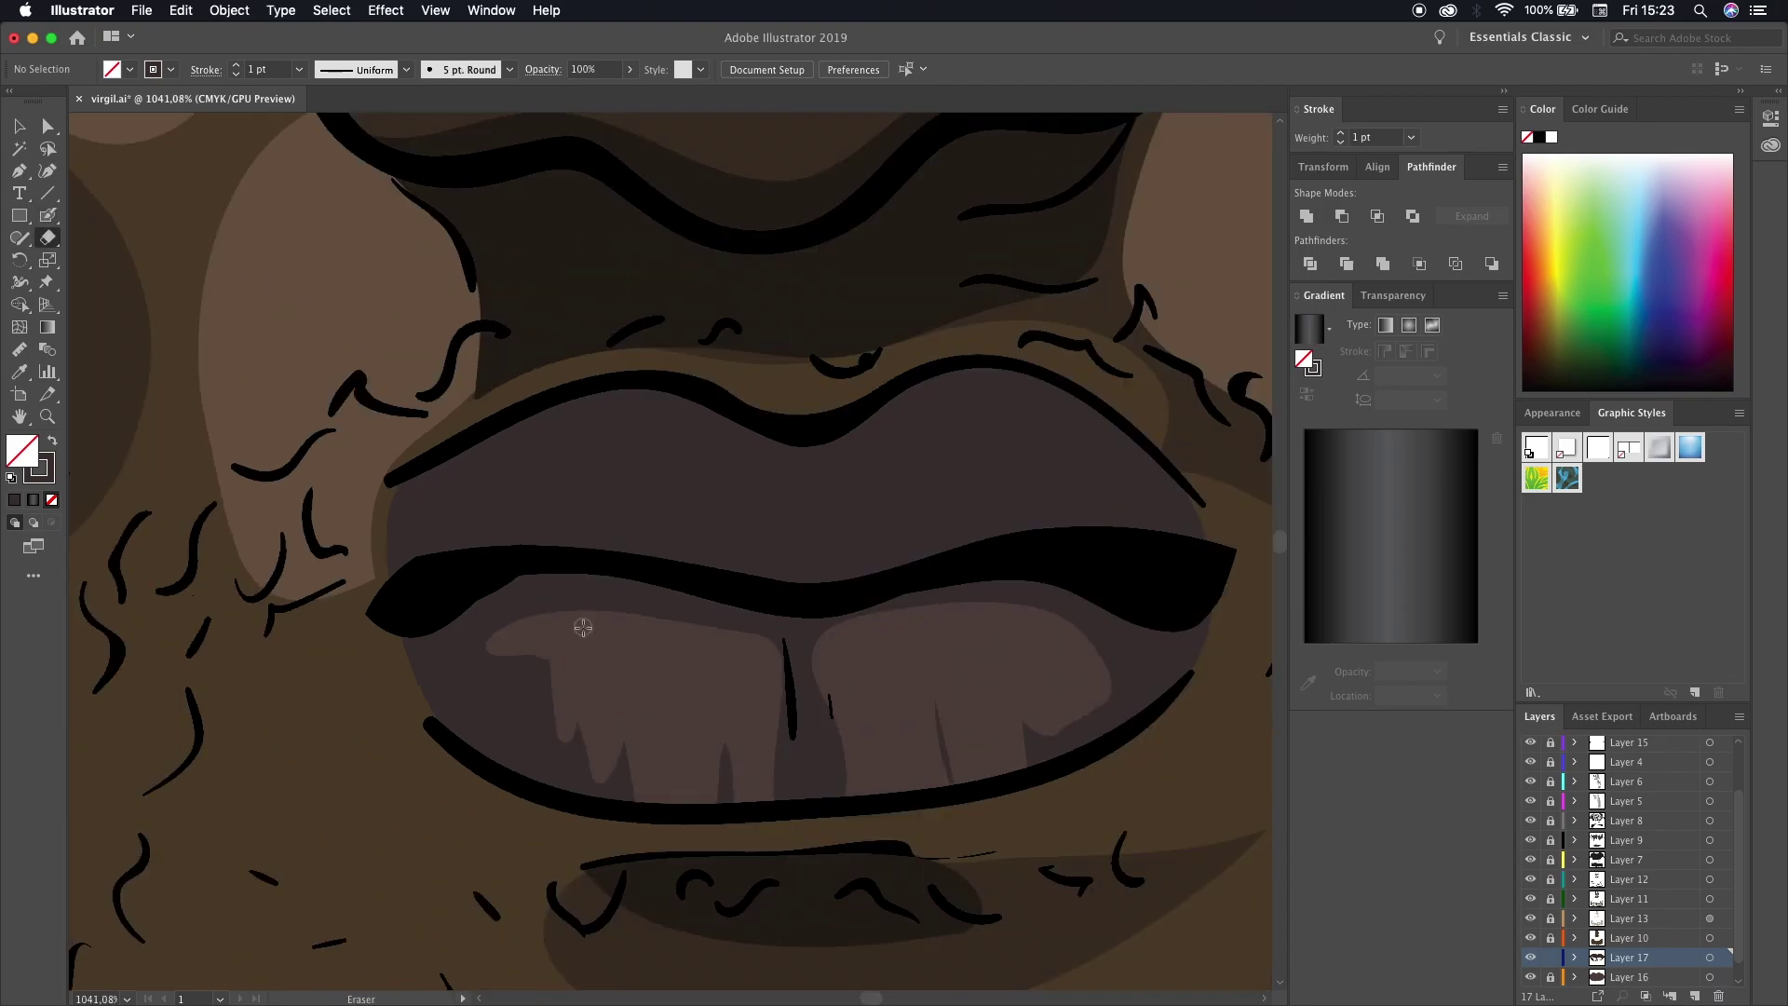
scroll(583, 627, down, 2)
- On a new layer, paint the upper lip a darker shade and trim its top edge
key(ctrl+l)
key(Return)
scroll(686, 562, up, 2)
key(shift+b)
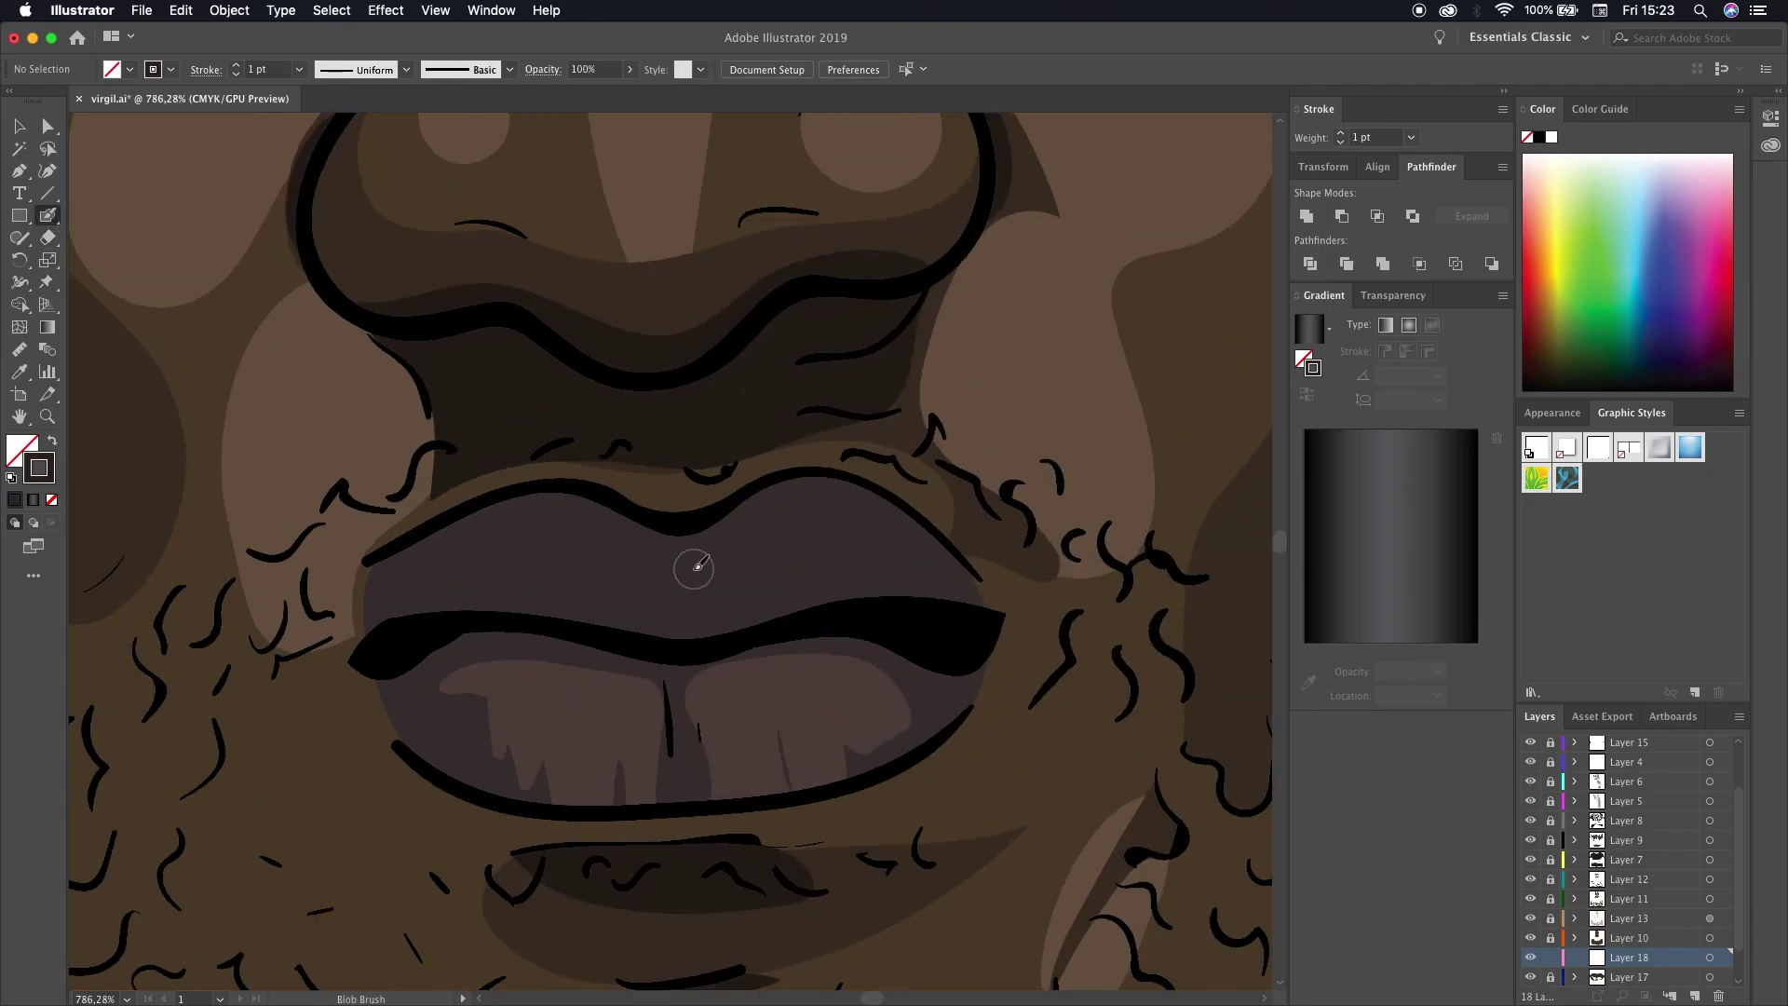
mouse_move(686, 562)
mouse_down()
mouse_move(618, 531)
mouse_move(918, 590)
mouse_move(667, 588)
mouse_move(890, 634)
mouse_up()
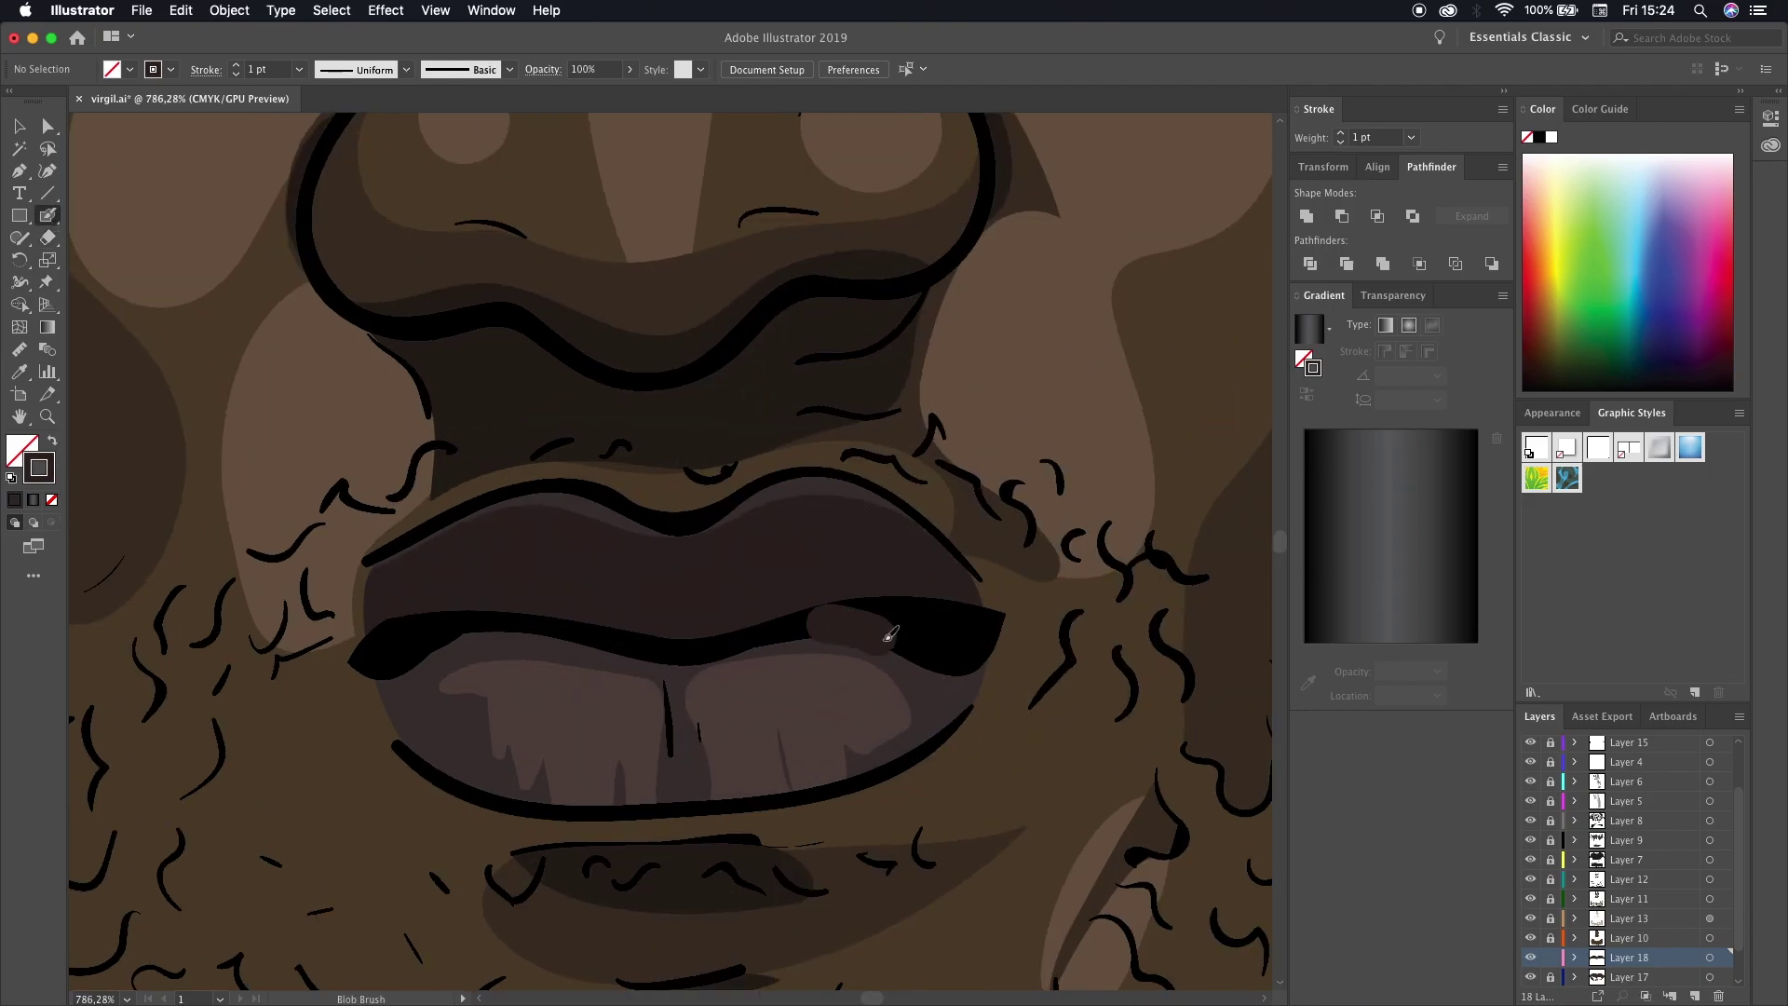
scroll(603, 825, down, 2)
scroll(599, 826, up, 3)
key(shift+e)
drag(214, 571, 1090, 564)
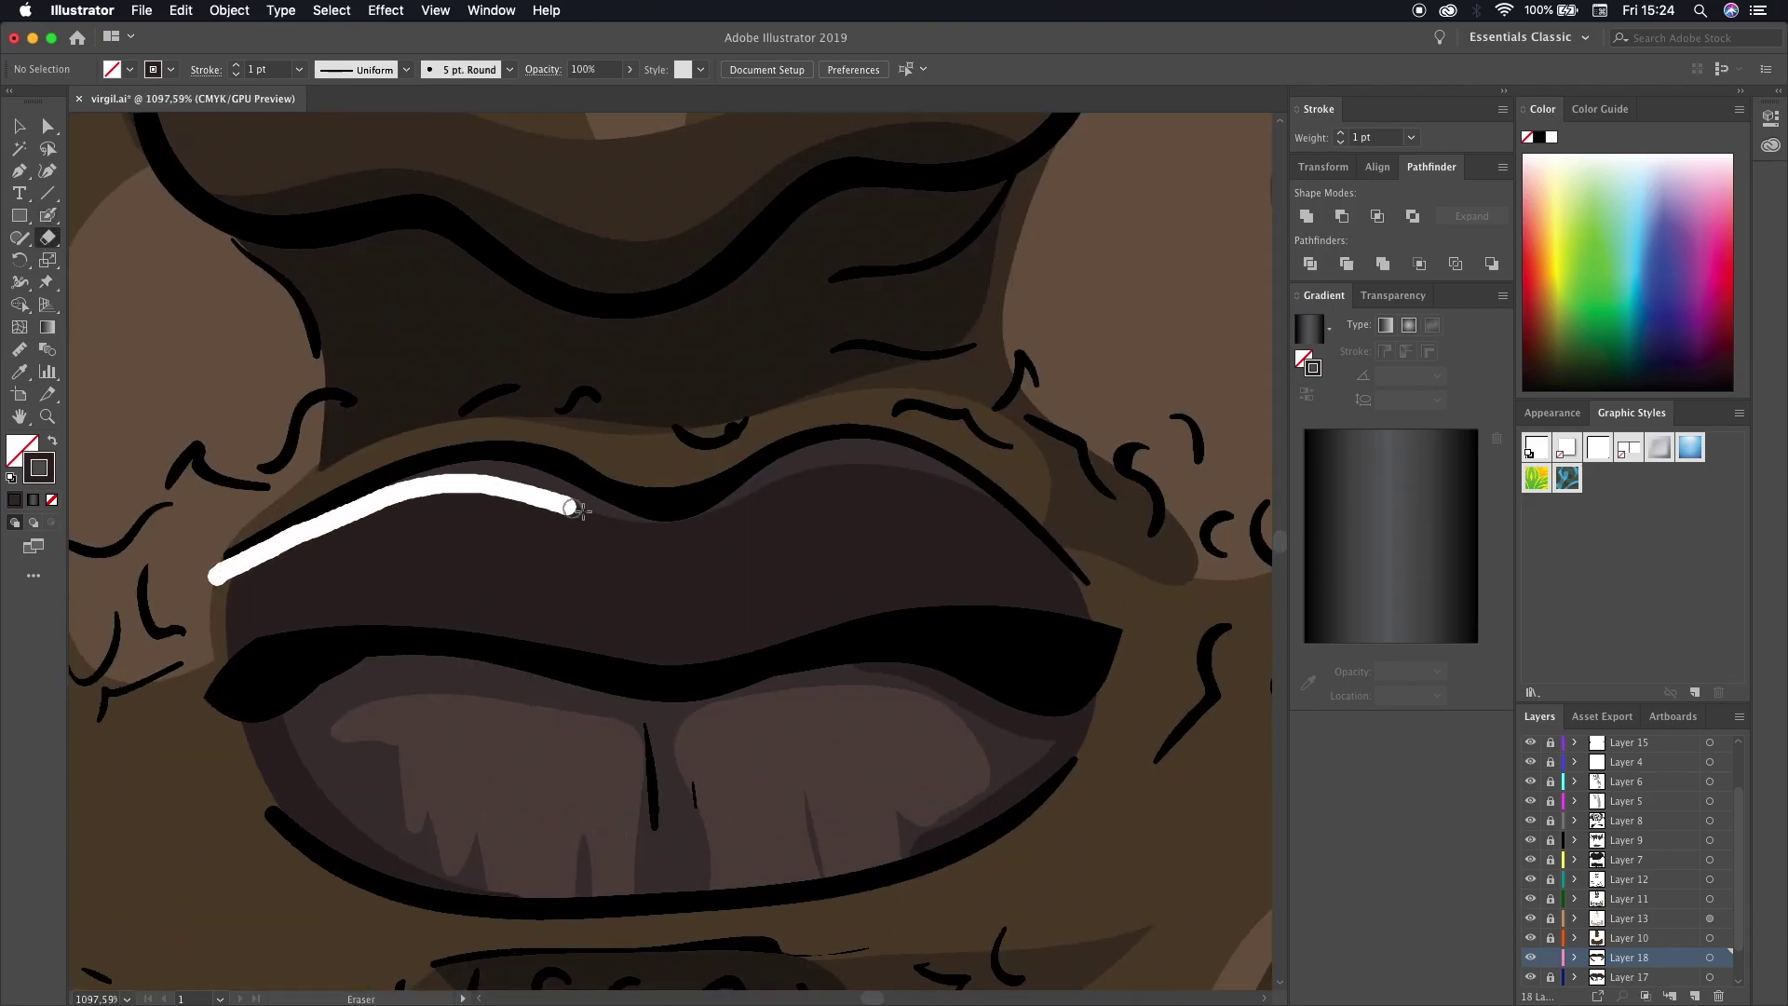
scroll(1005, 725, down, 5)
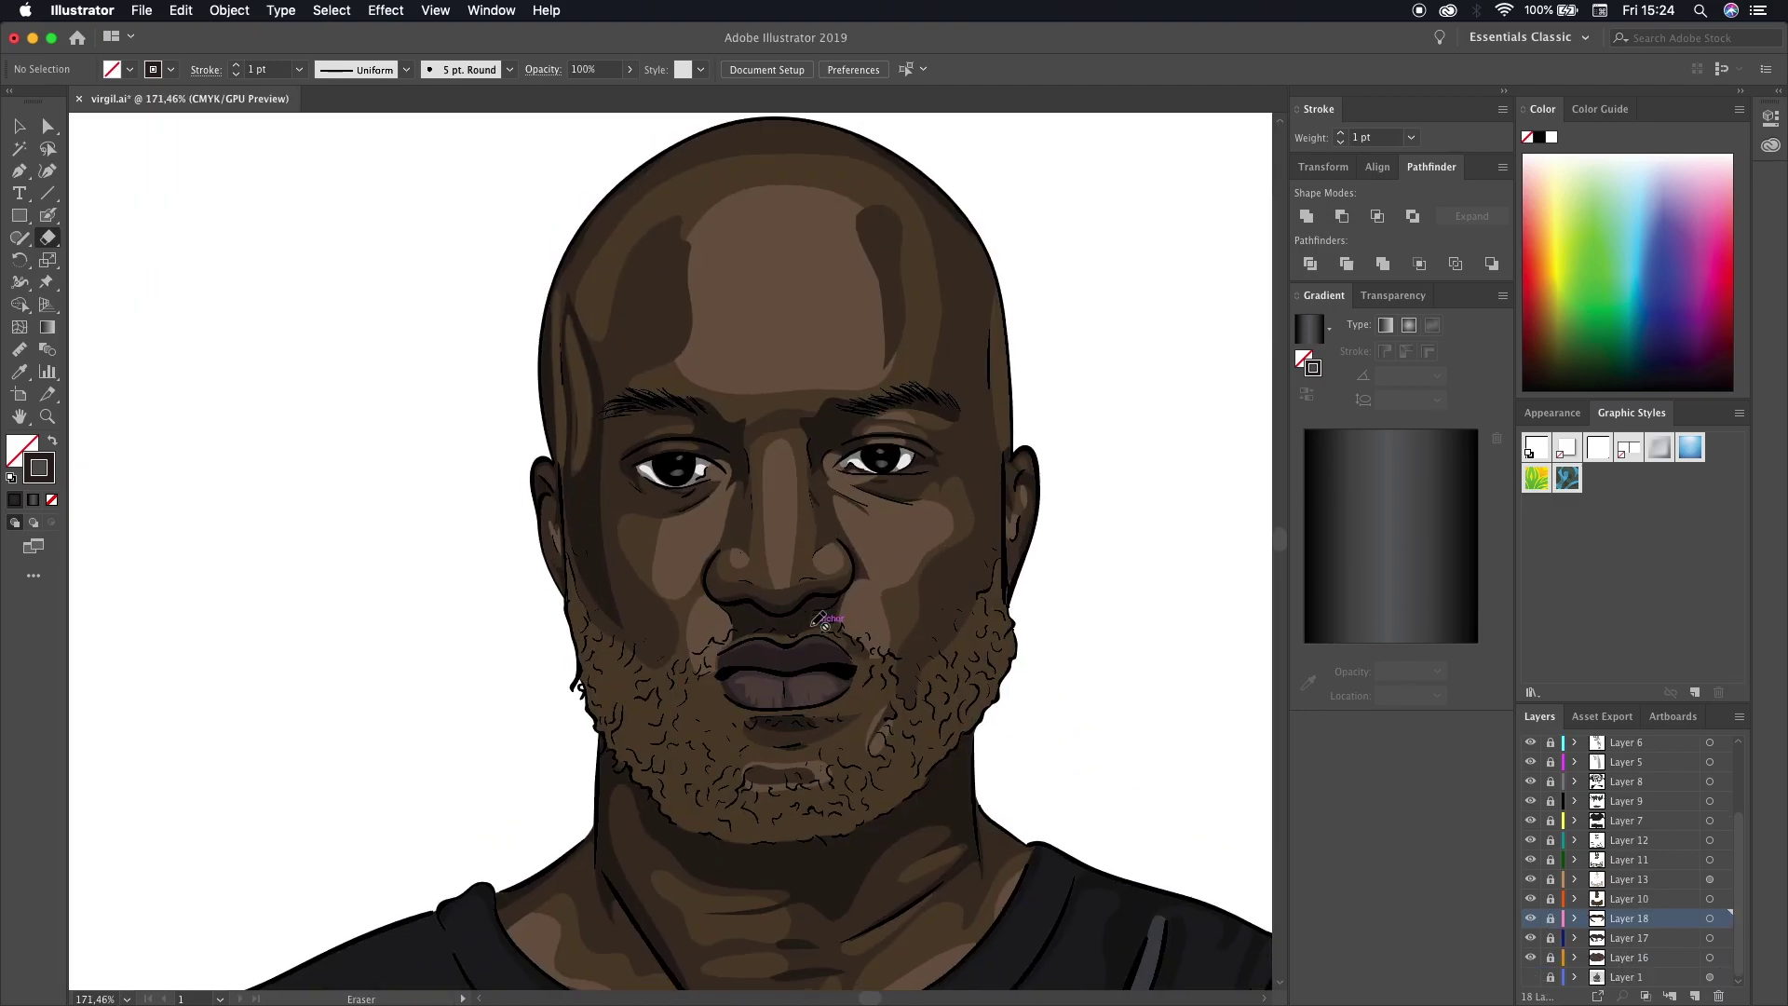
- Adjust the lip shape's opacity, step through the lip shapes, then deselect them
ctrl+click(727, 651)
click(630, 70)
key(ctrl+alt+bracketright)
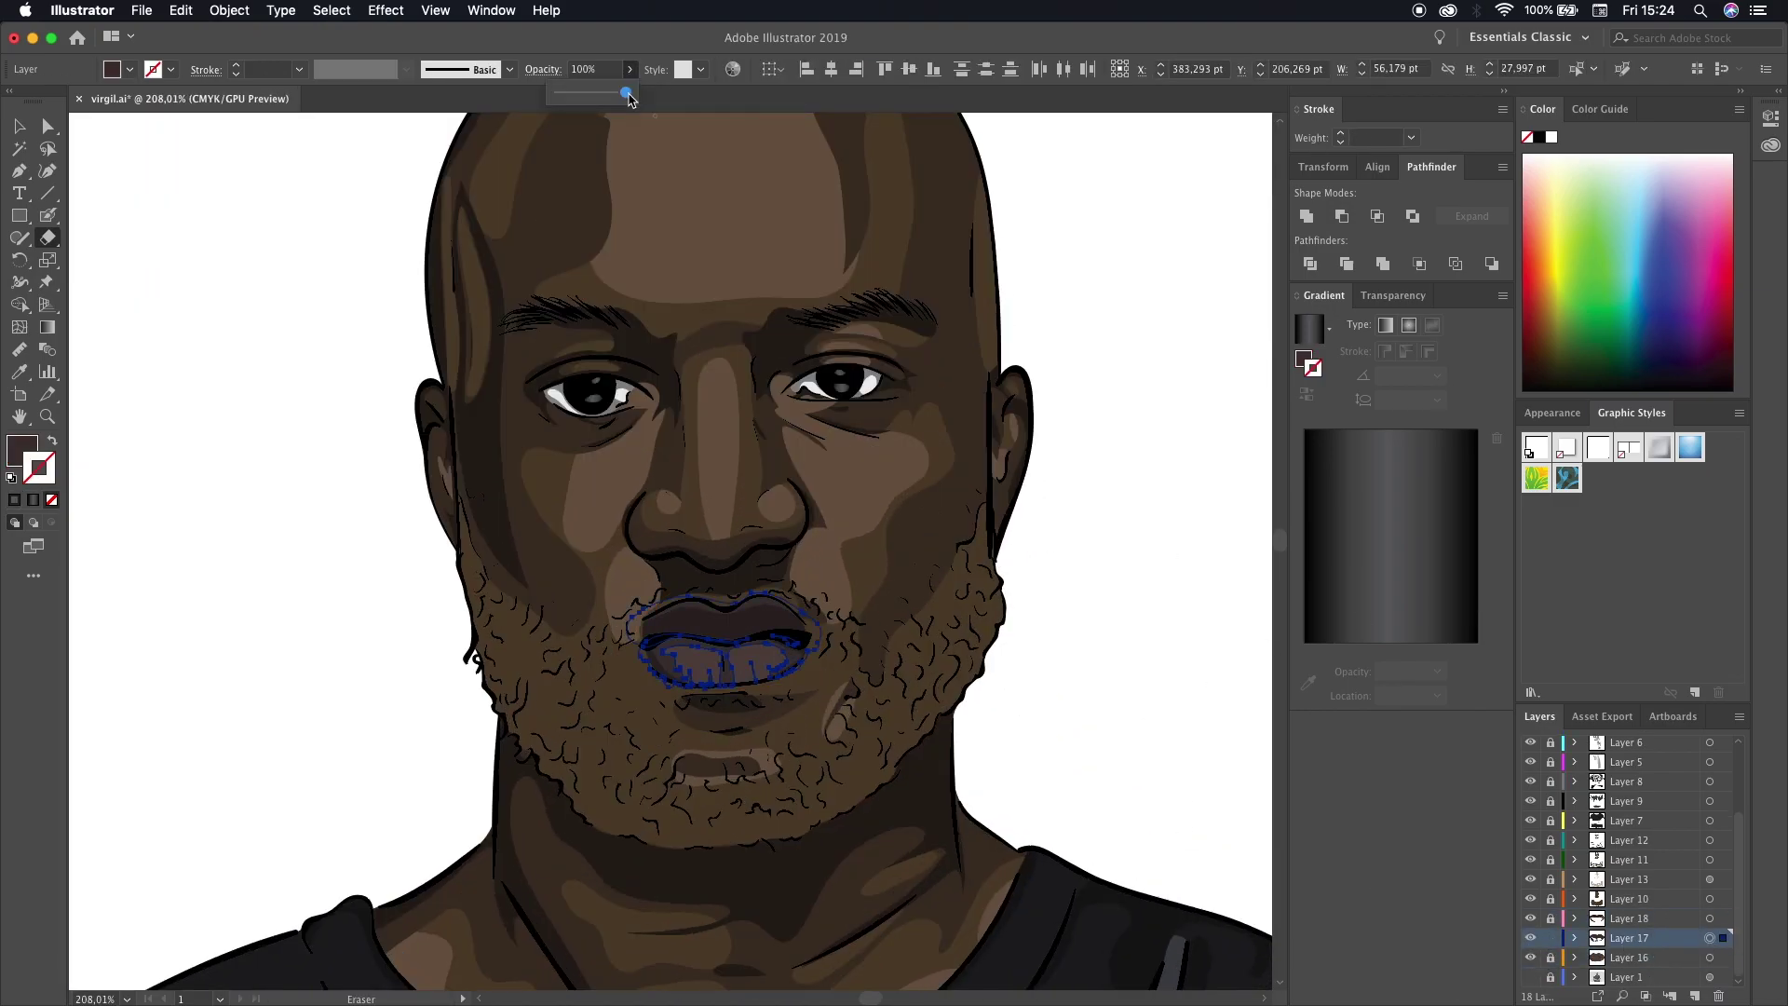
key(ctrl+alt+bracketright)
key(ctrl+shift+a)
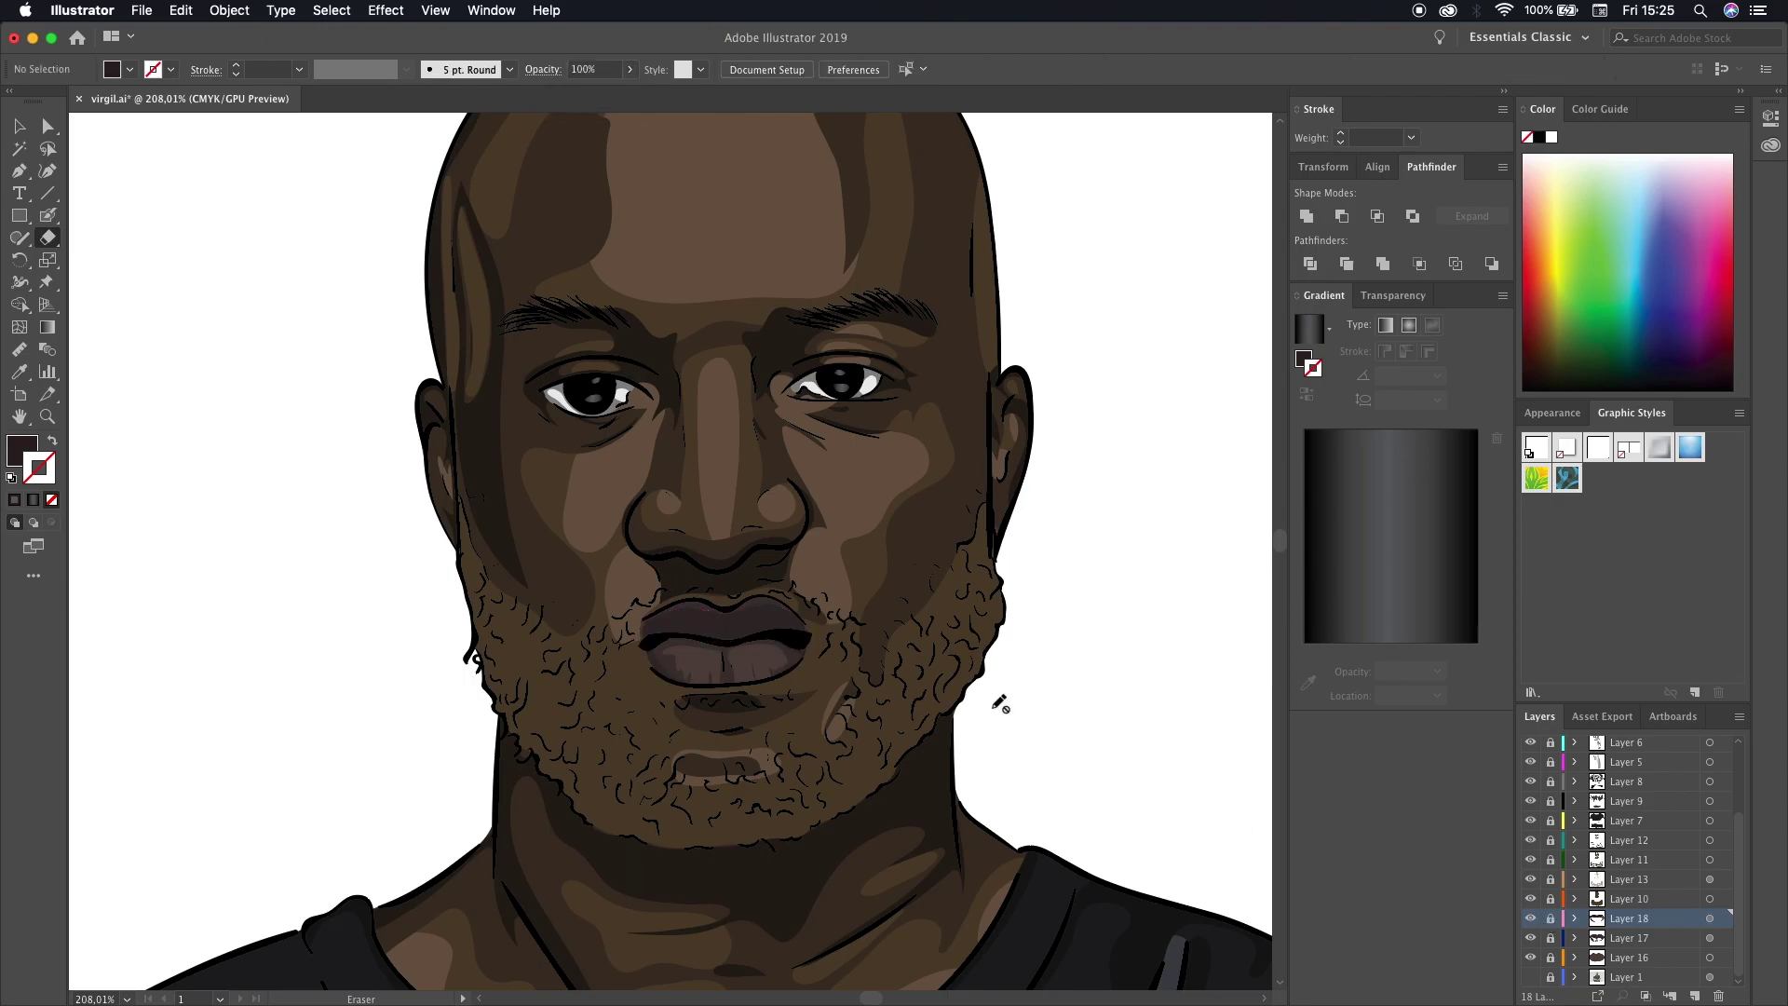
scroll(997, 702, up, 1)
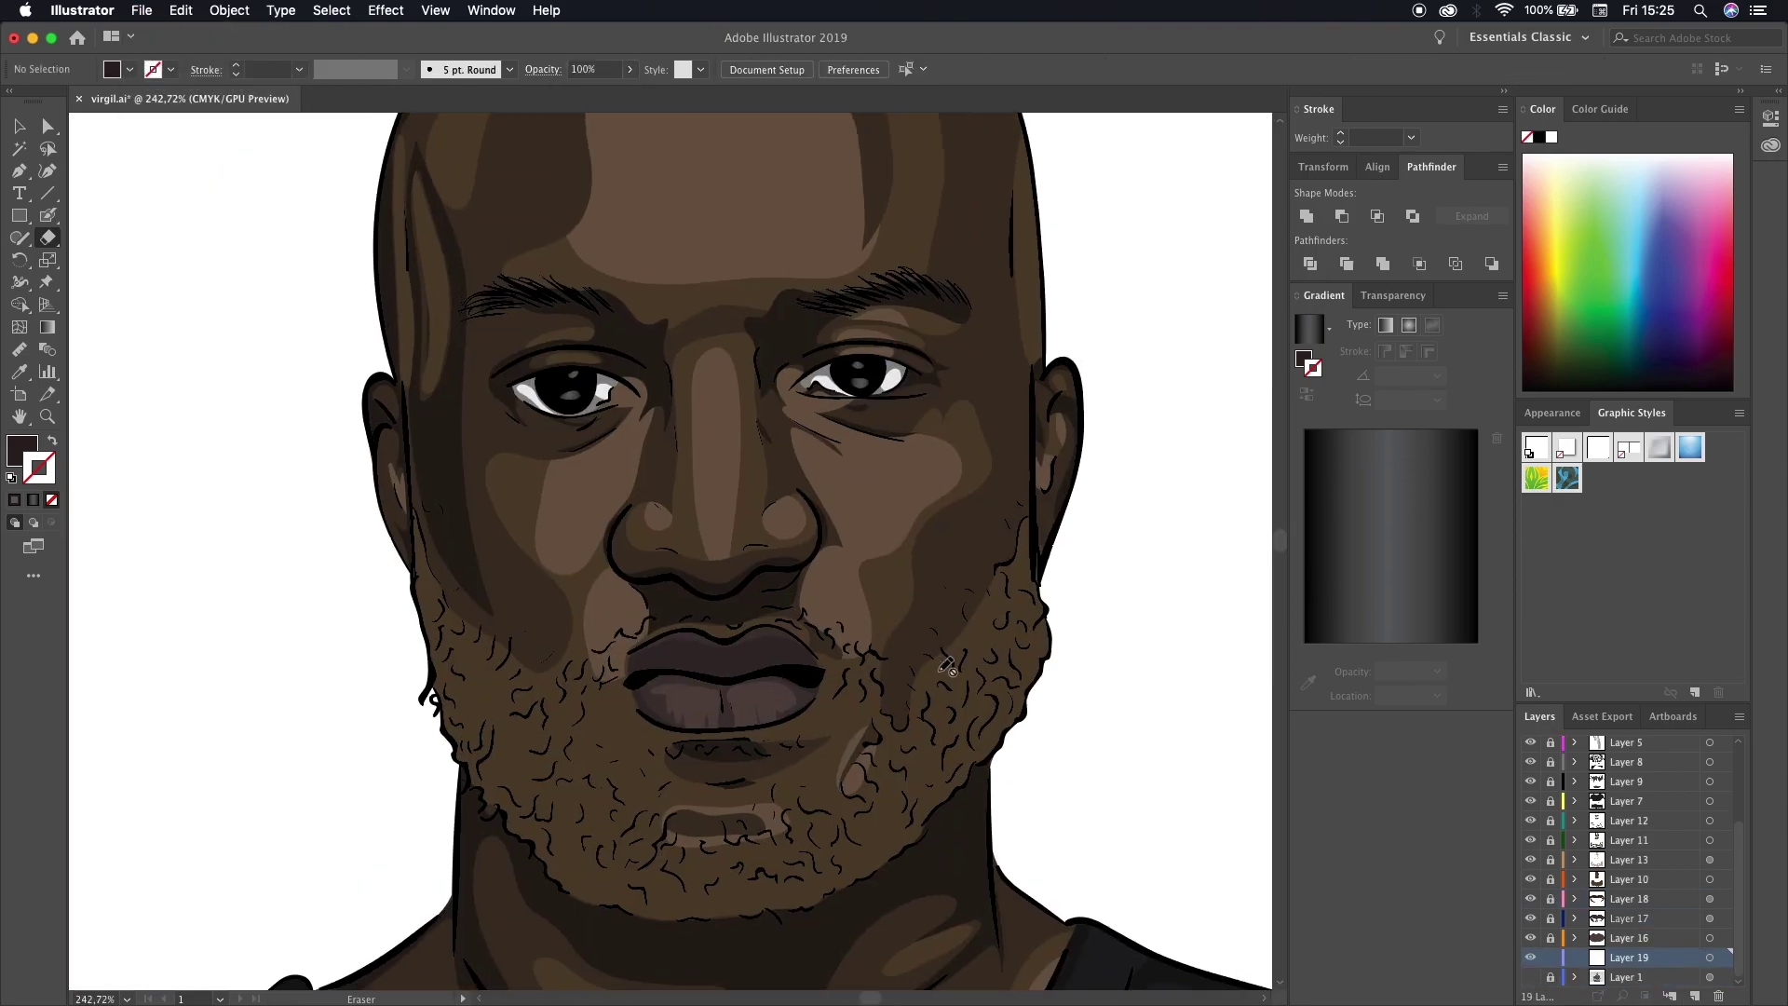
key(ctrl+l)
scroll(1075, 639, up, 1)
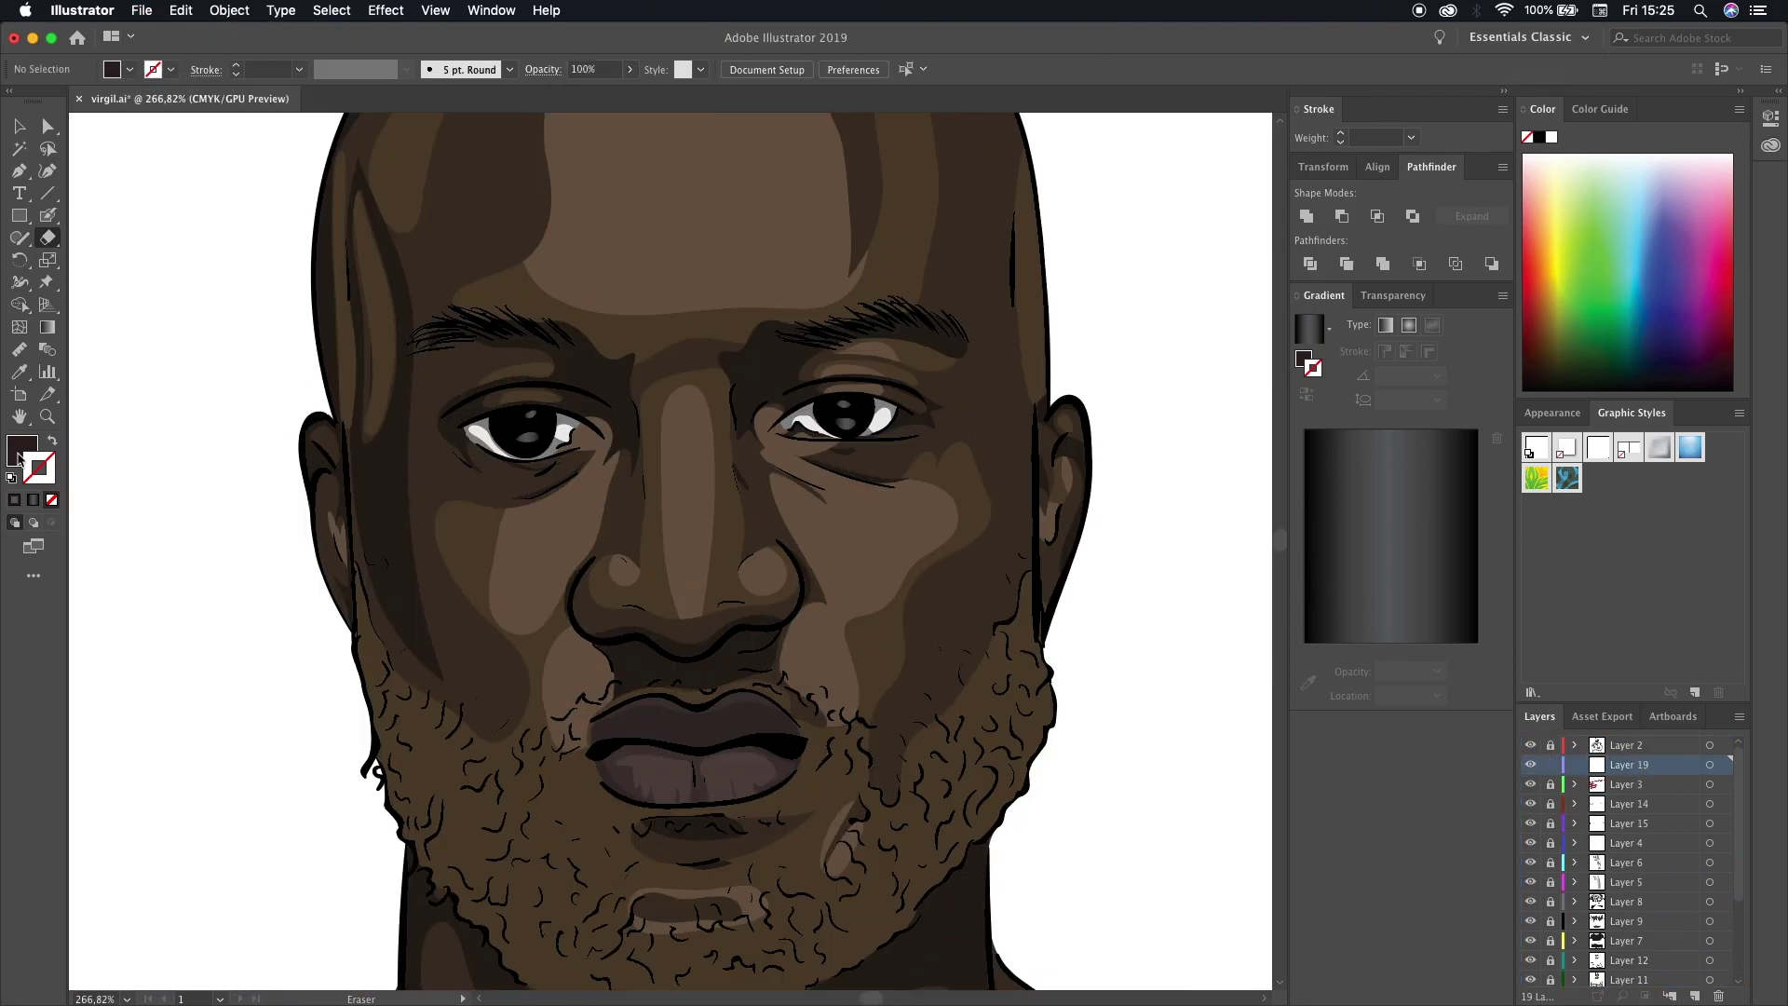
- Set the fill to black and paint a thick dark facial-hair stroke with the Blob Brush
double_click(23, 451)
key(Return)
scroll(862, 280, up, 5)
key(shift+b)
mouse_move(512, 526)
mouse_down()
mouse_move(735, 553)
mouse_move(591, 487)
mouse_move(950, 482)
mouse_up()
scroll(950, 482, down, 1)
mouse_move(838, 466)
mouse_down()
mouse_move(503, 442)
mouse_move(846, 531)
mouse_move(471, 511)
mouse_up()
scroll(730, 494, down, 3)
scroll(819, 445, up, 2)
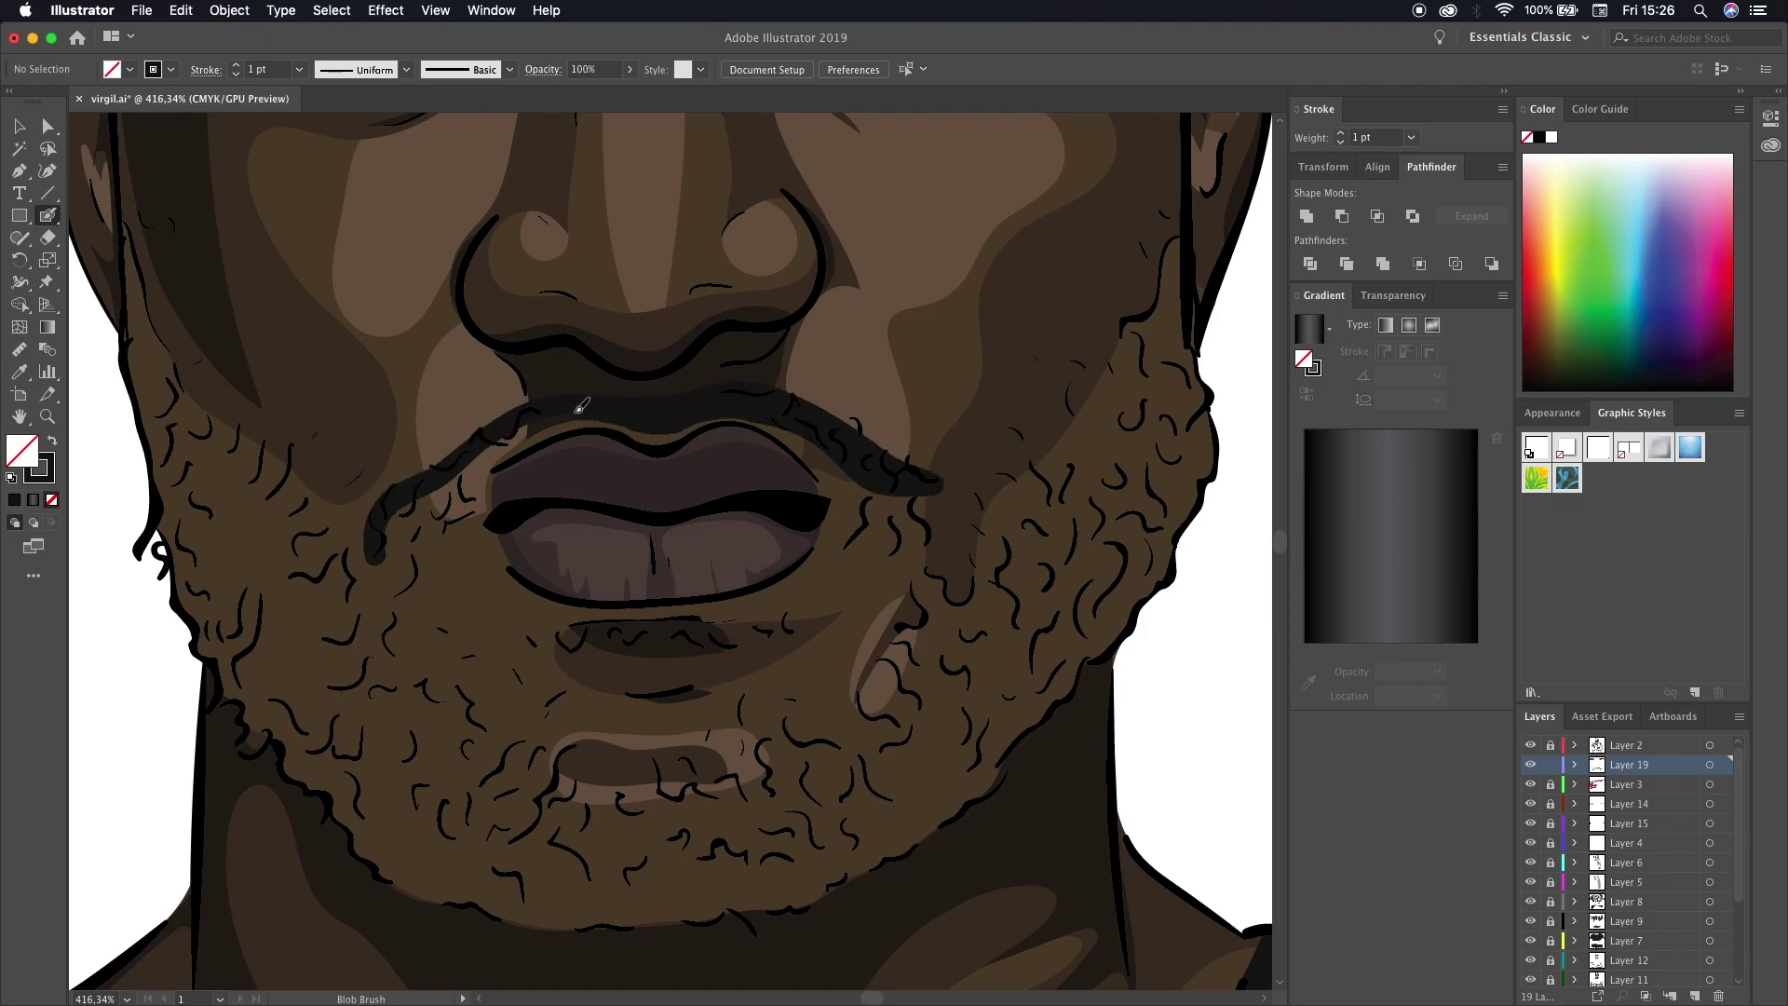
scroll(575, 403, down, 2)
scroll(708, 485, down, 1)
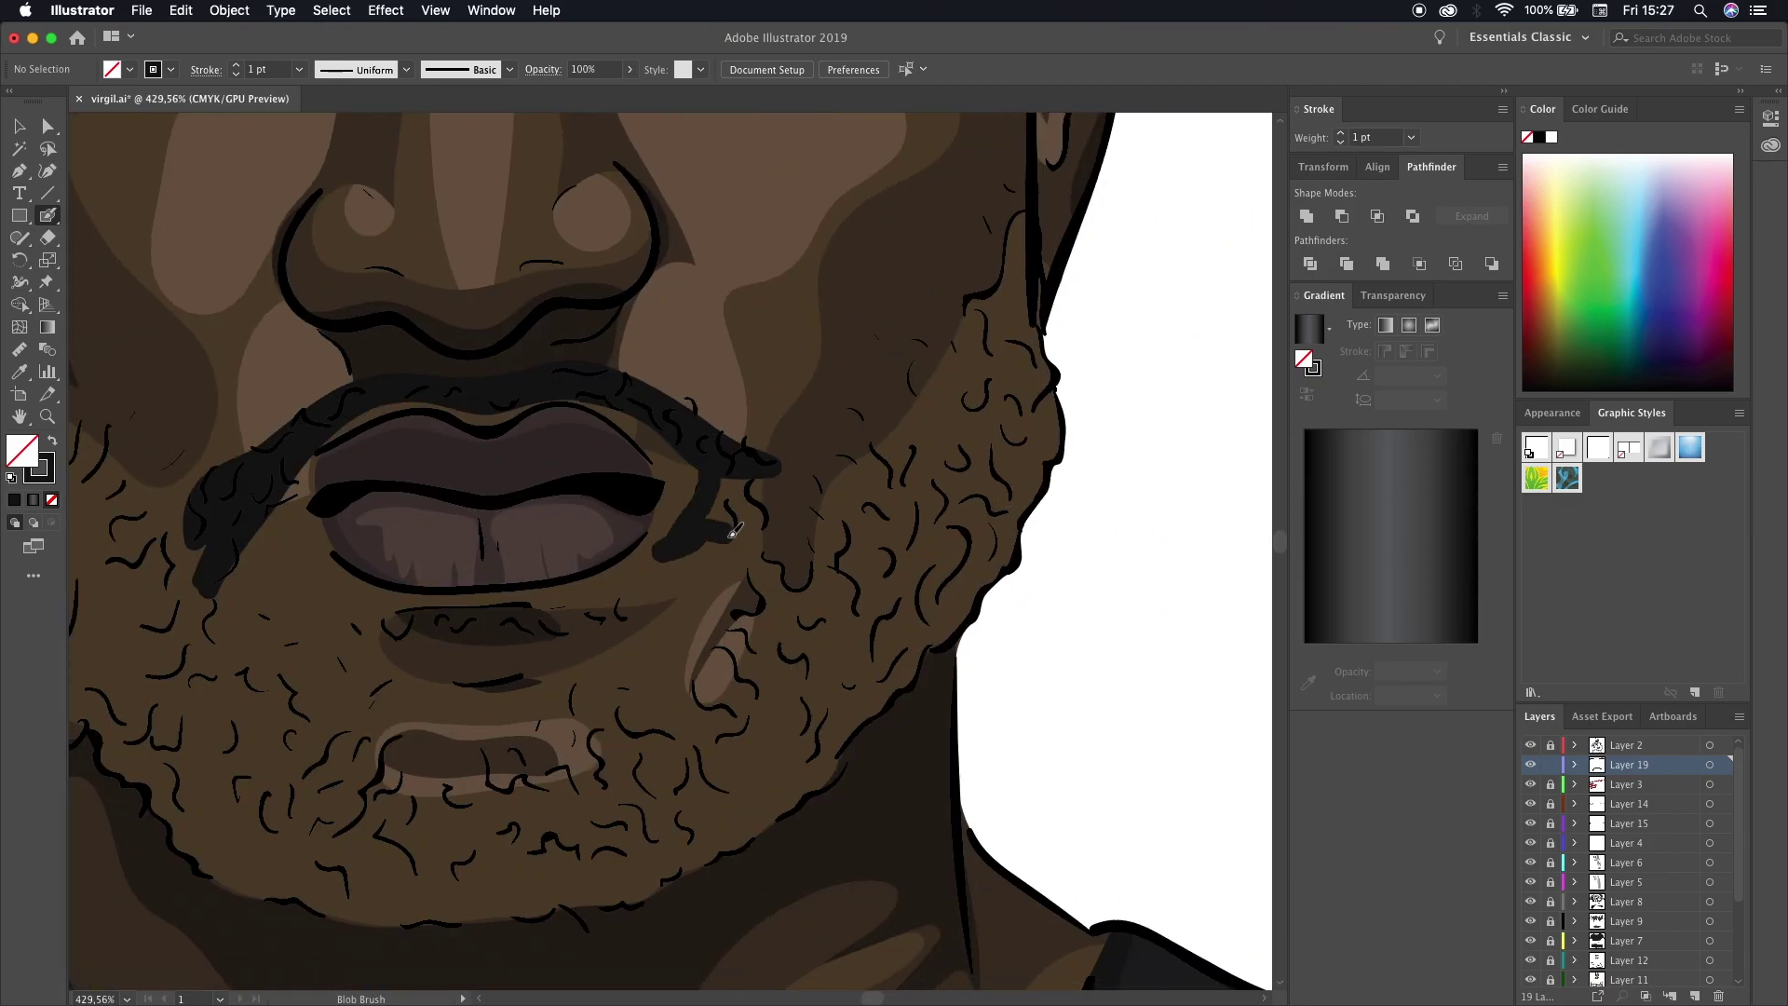
- Darken the chin beard and the beard on the right cheek with black strokes
mouse_move(707, 484)
mouse_down()
mouse_move(798, 570)
mouse_move(774, 689)
mouse_up()
scroll(774, 689, down, 1)
scroll(774, 690, up, 3)
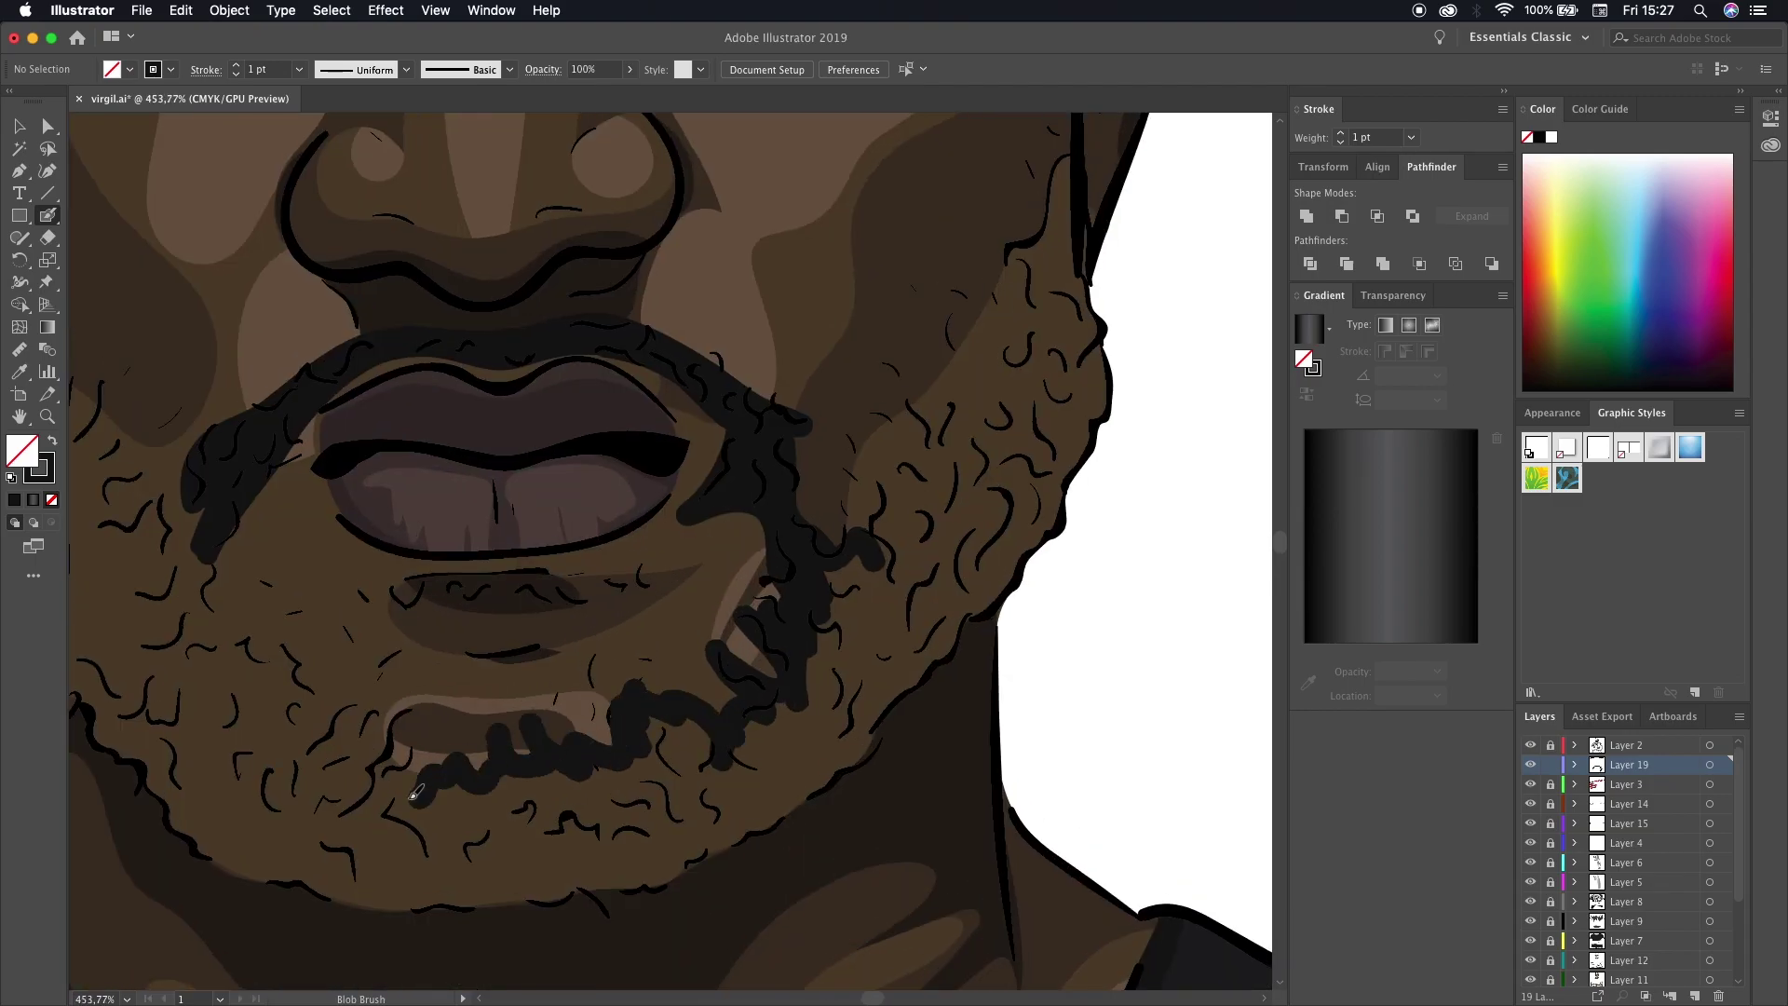
drag(415, 793, 347, 701)
scroll(347, 700, down, 2)
scroll(410, 652, down, 2)
scroll(433, 645, up, 2)
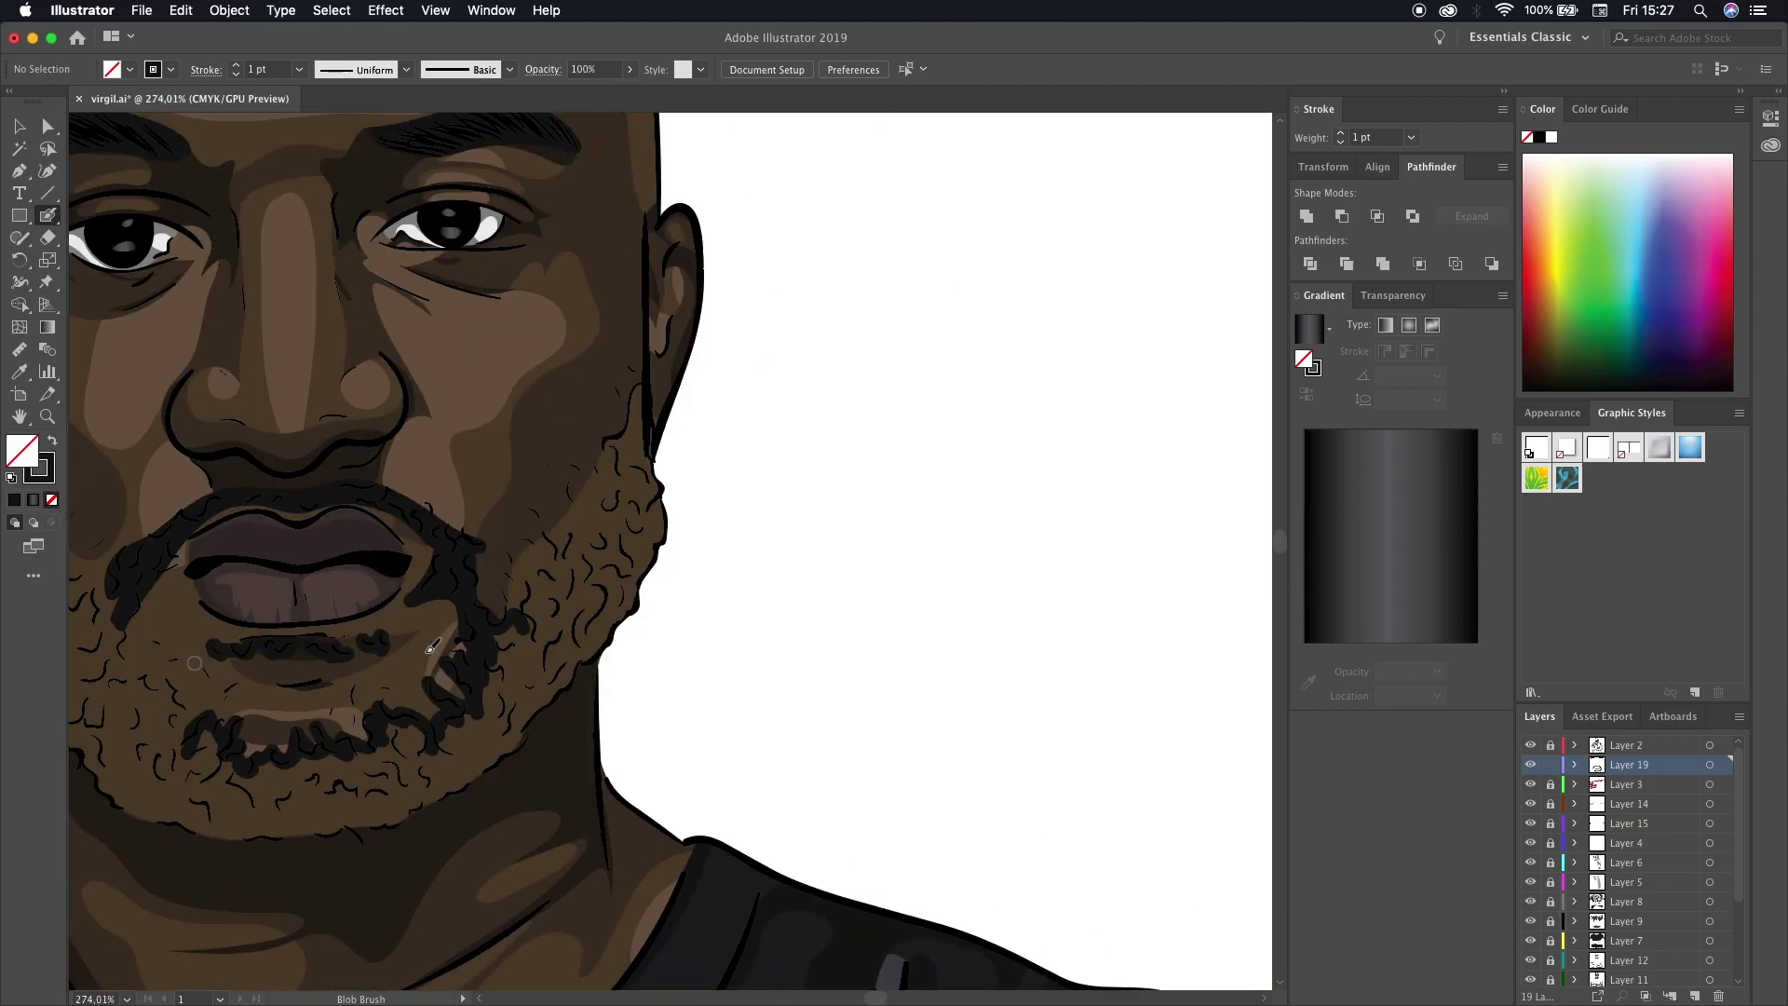
scroll(433, 645, up, 2)
drag(610, 687, 689, 583)
scroll(780, 372, up, 2)
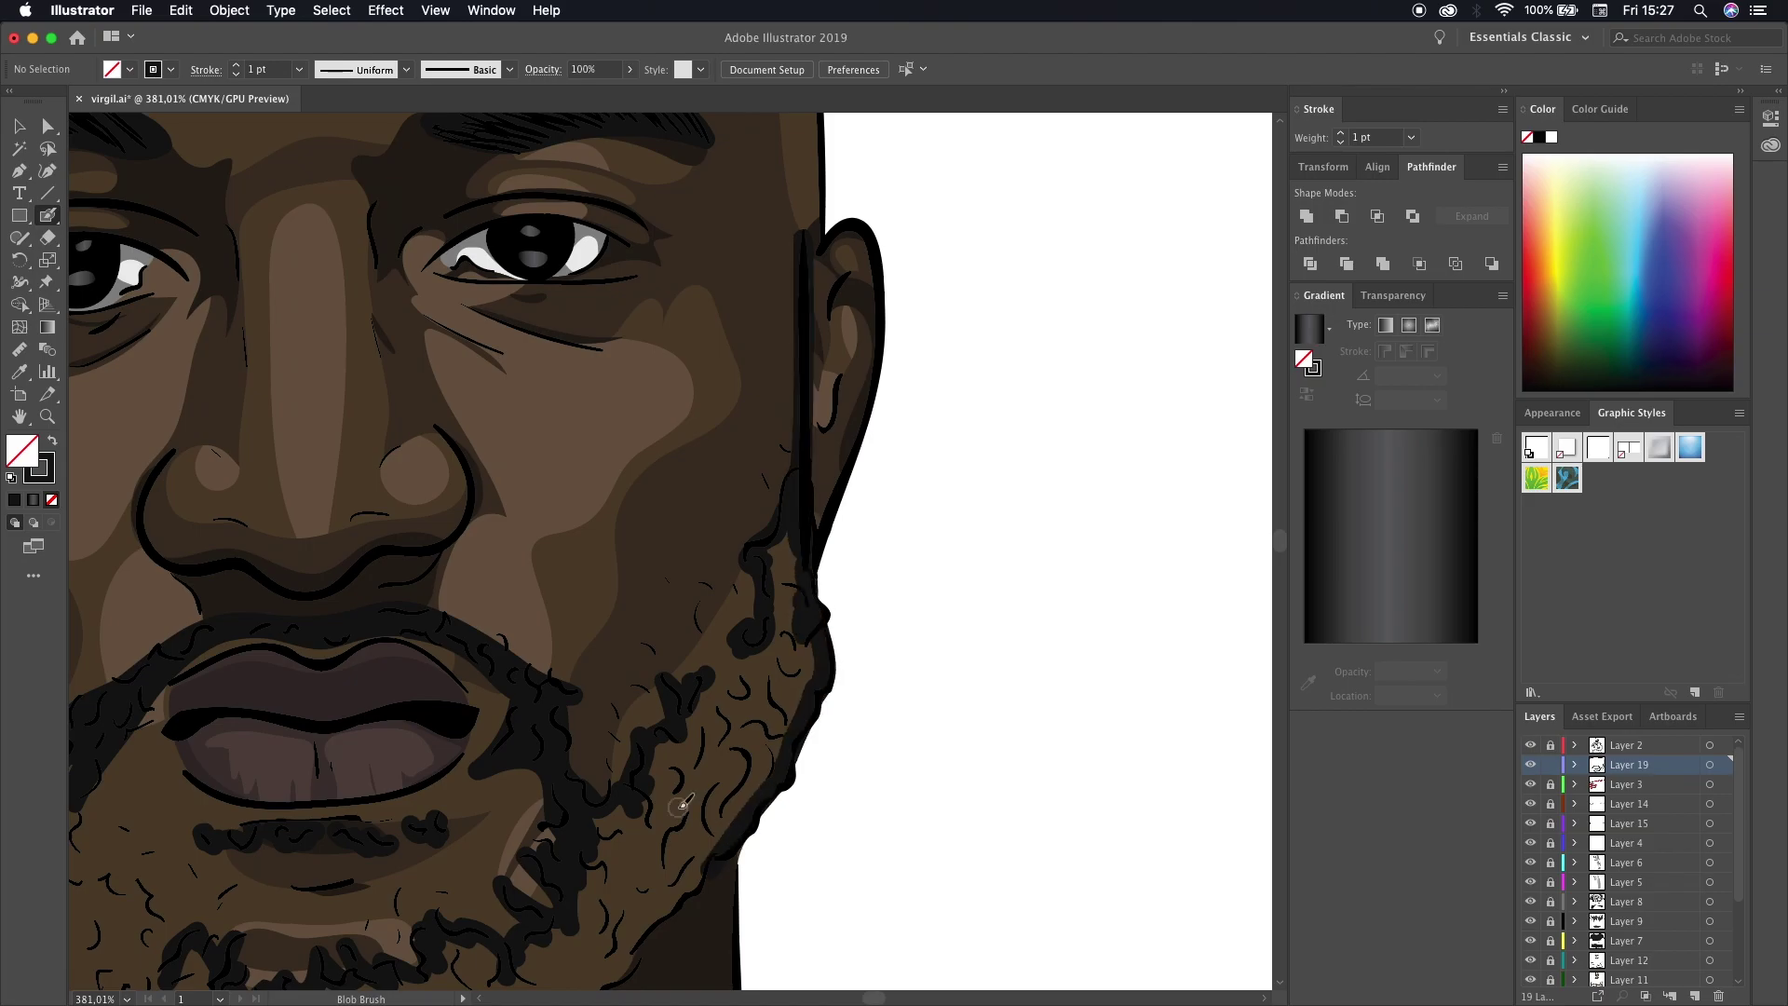
drag(799, 578, 723, 731)
scroll(723, 730, left, 3)
mouse_move(773, 810)
mouse_down()
mouse_move(926, 686)
mouse_move(913, 577)
mouse_up()
scroll(912, 577, left, 2)
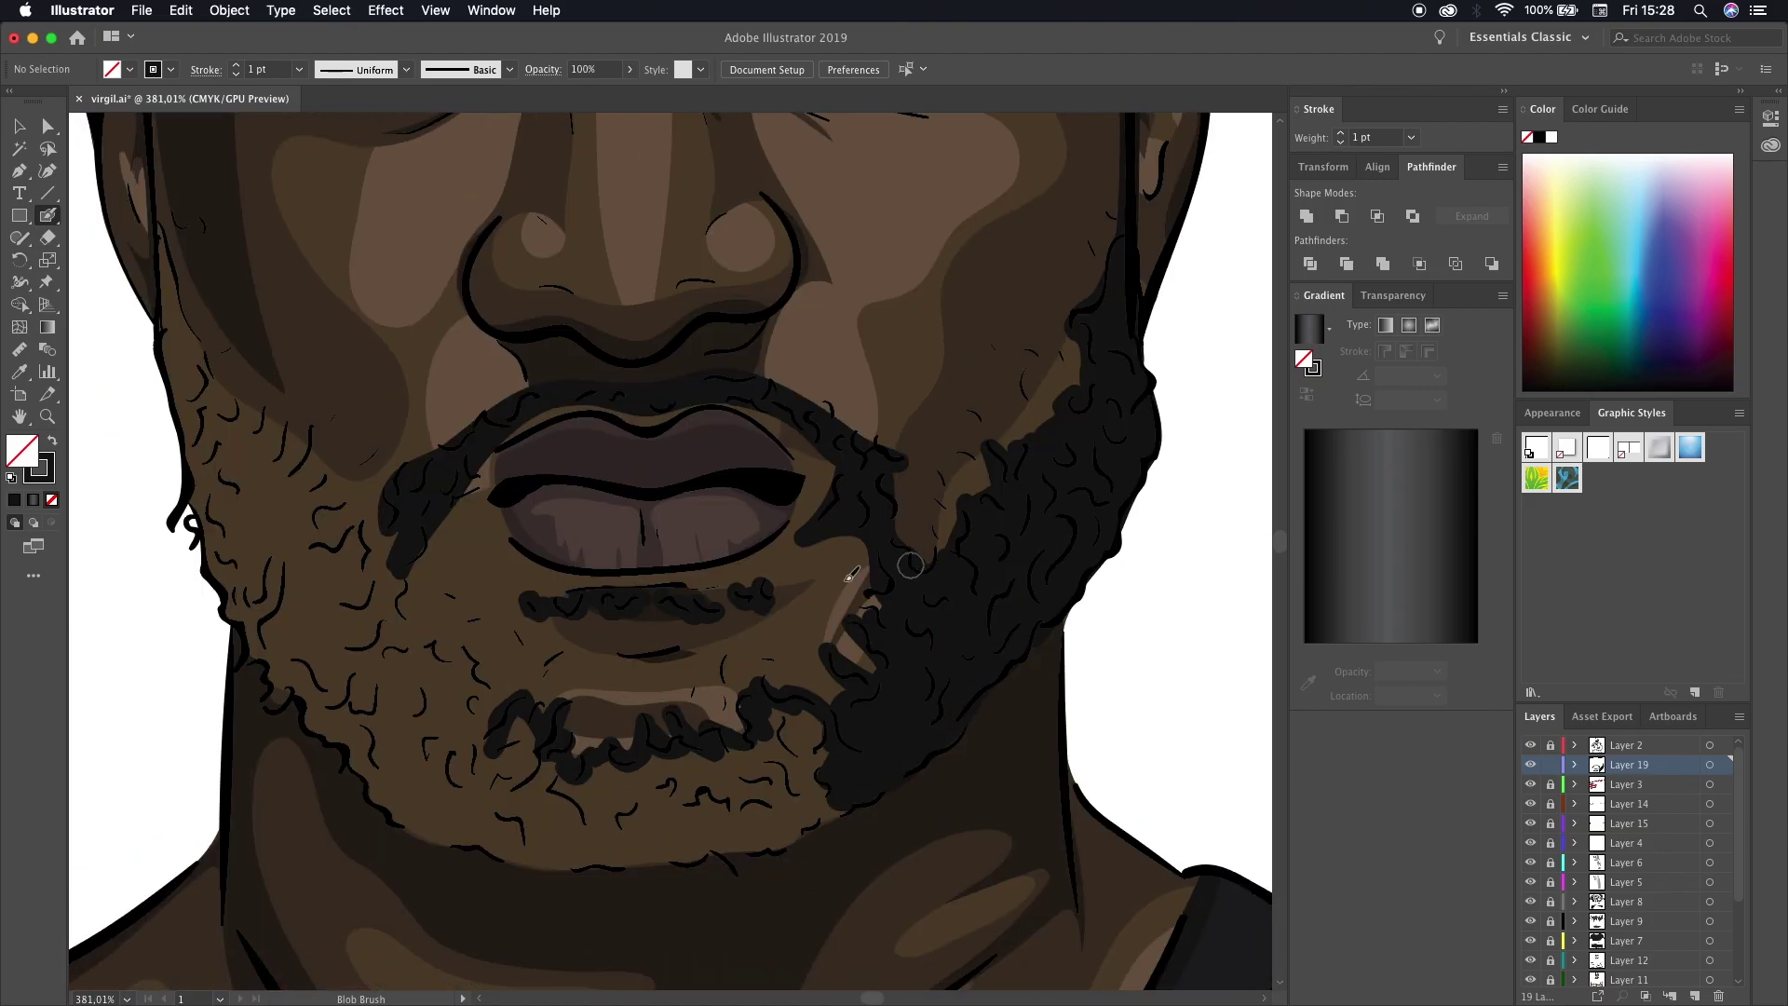
drag(922, 772, 846, 840)
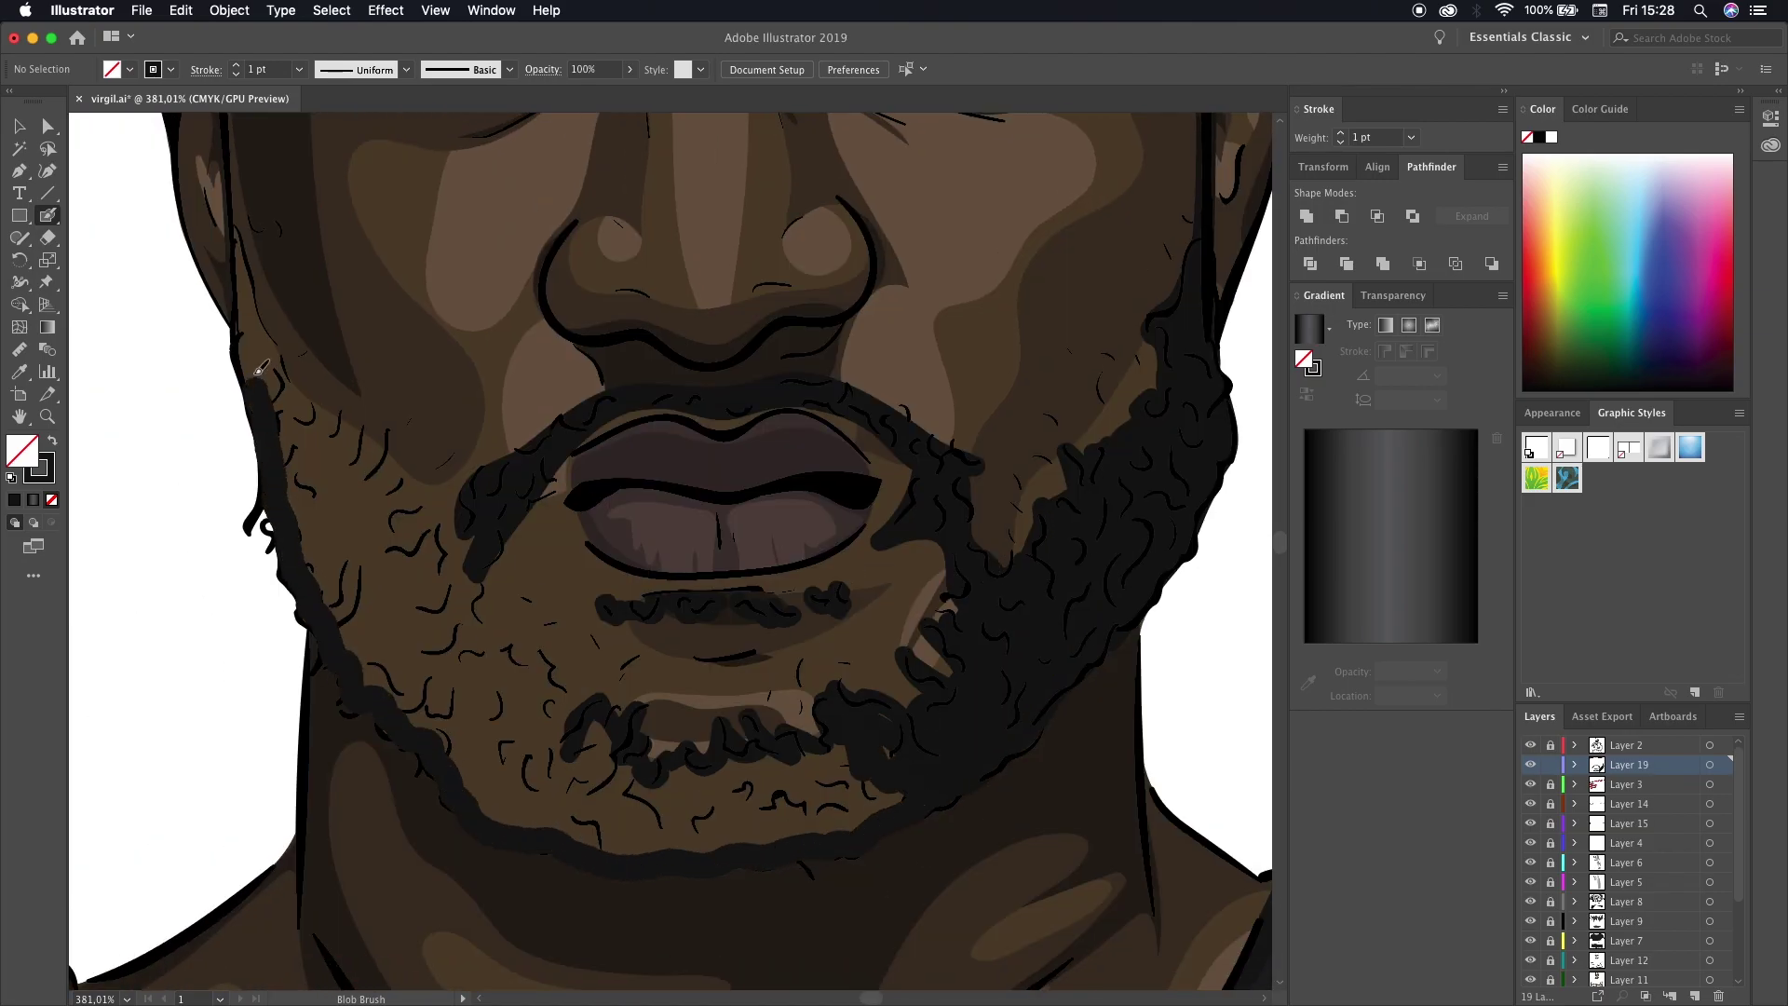
- Darken the beard along the left jaw line and lower-left chin
drag(260, 369, 253, 503)
scroll(687, 849, up, 3)
scroll(688, 849, left, 3)
mouse_move(610, 675)
mouse_down()
mouse_move(403, 487)
mouse_move(511, 734)
mouse_up()
scroll(614, 883, down, 2)
scroll(613, 883, right, 3)
scroll(614, 883, right, 4)
scroll(614, 883, down, 2)
drag(335, 791, 512, 838)
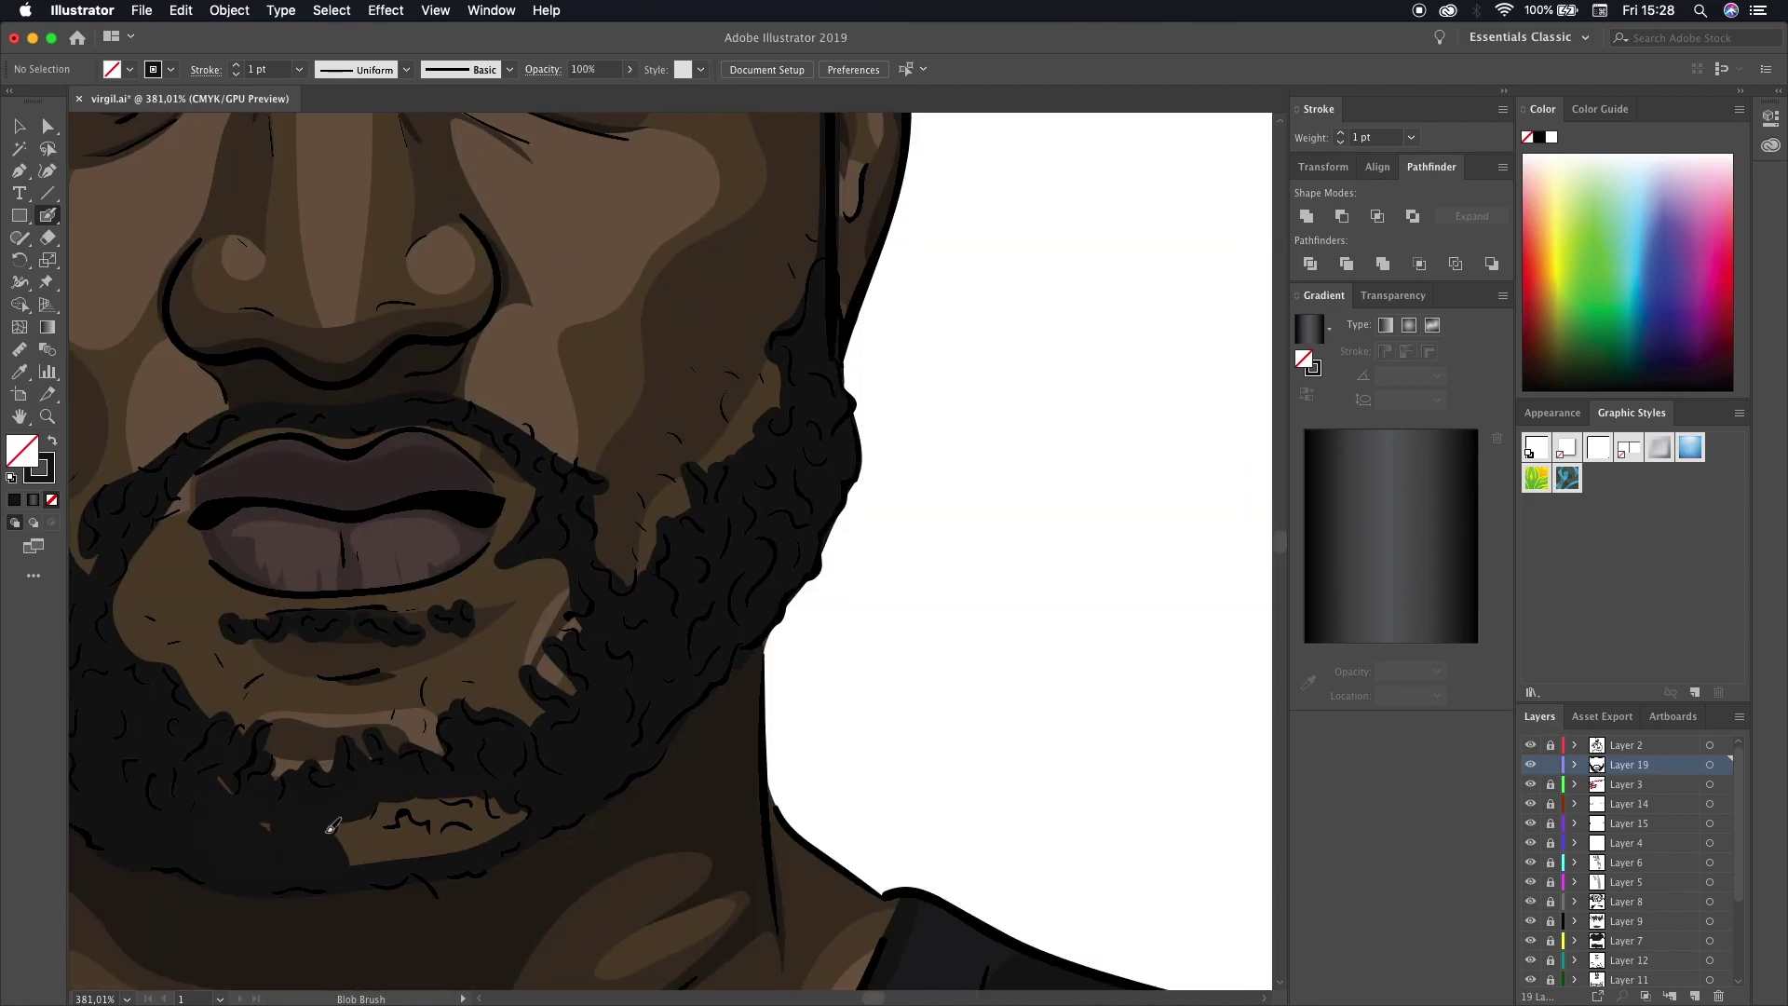
scroll(372, 438, up, 4)
scroll(372, 437, left, 5)
scroll(372, 437, down, 5)
scroll(435, 835, up, 5)
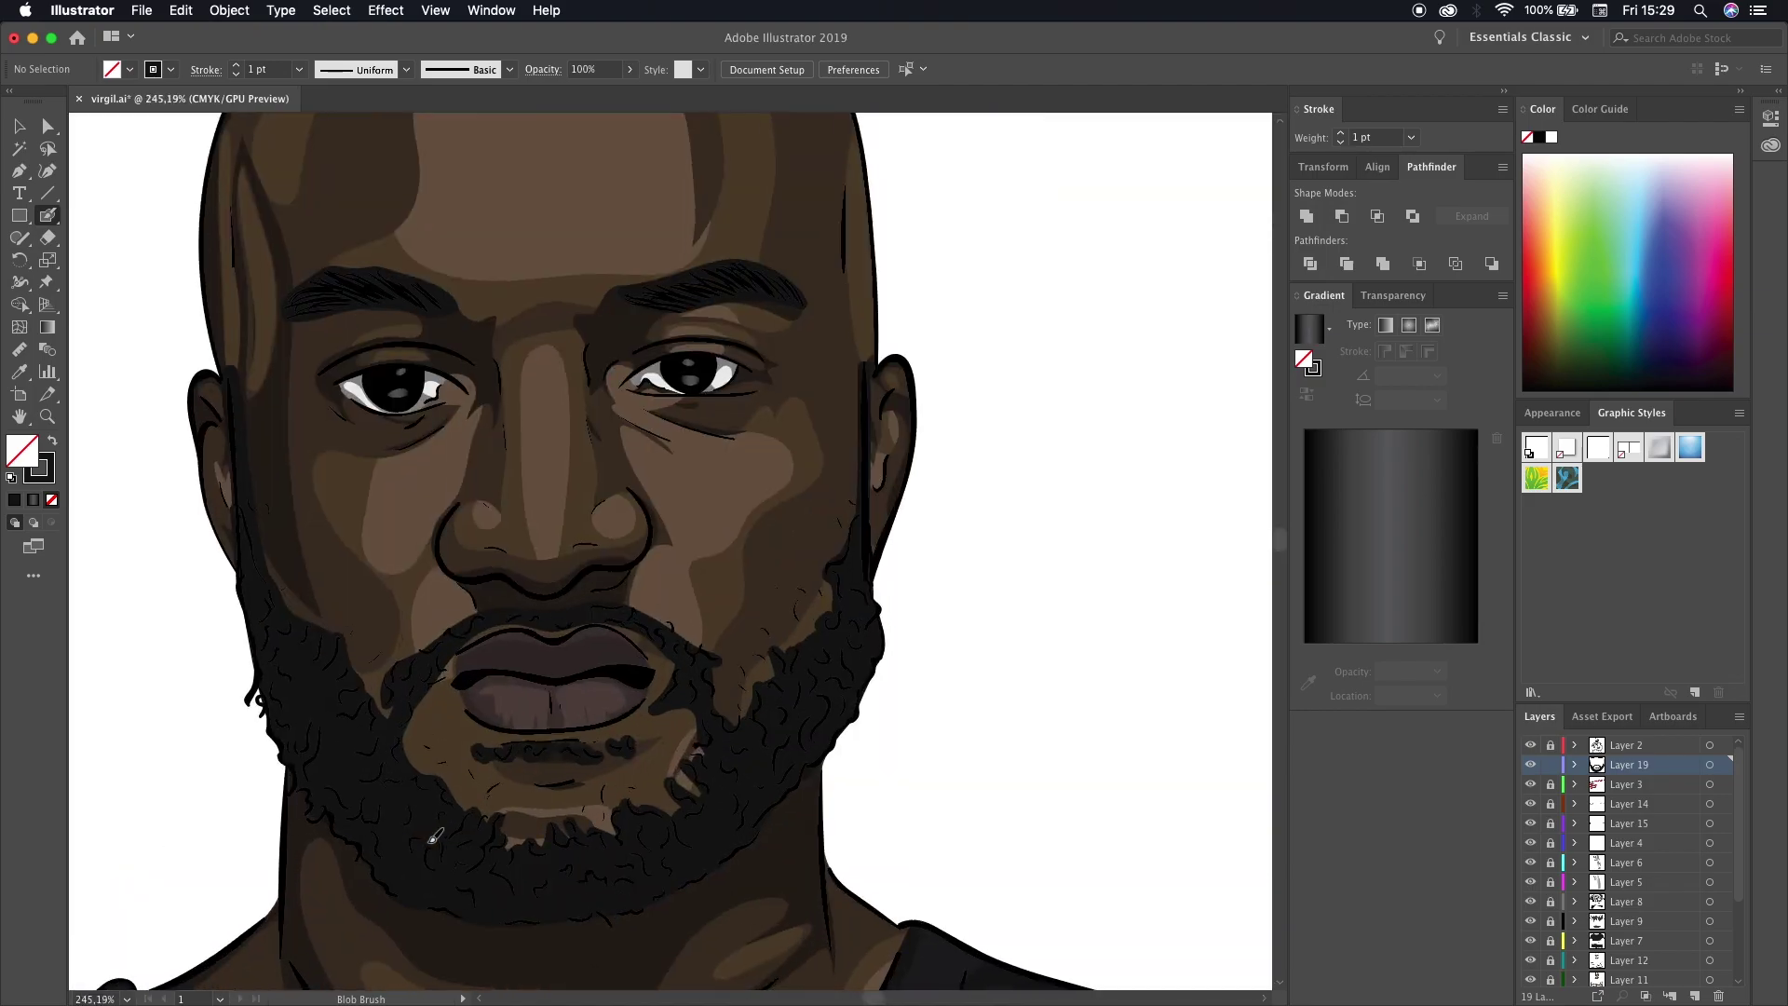
scroll(435, 835, down, 2)
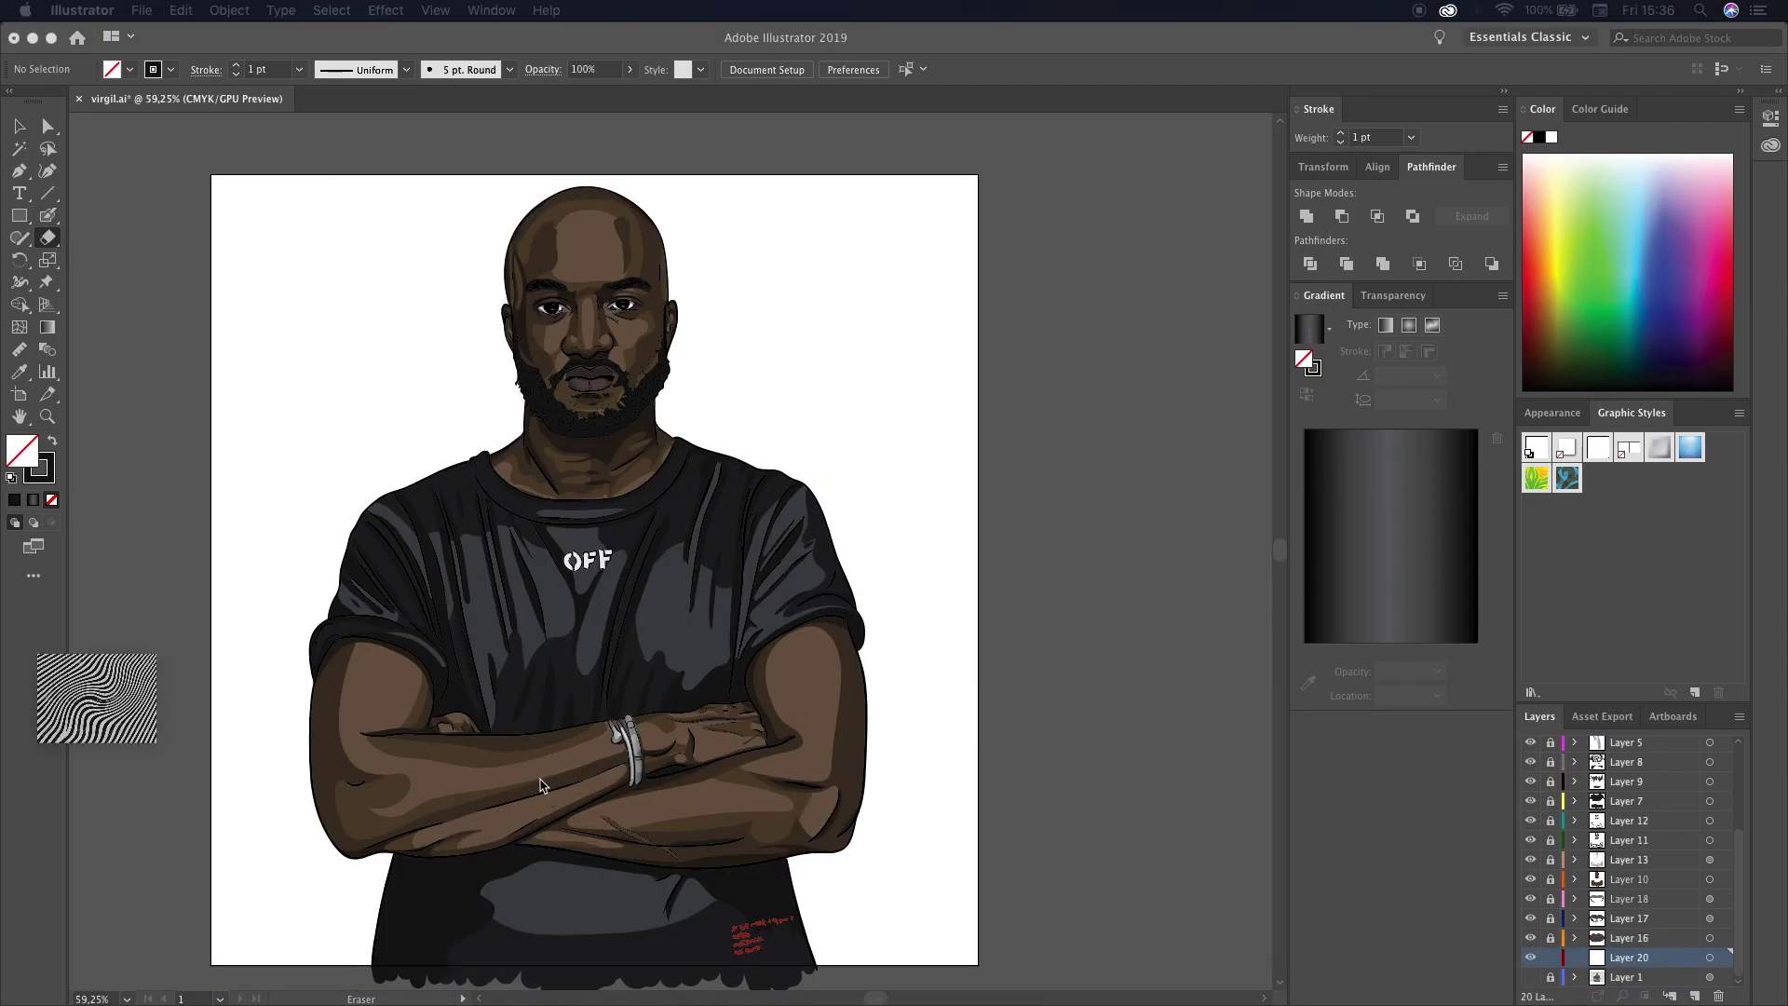
- Place the wavy stripe image behind the figure at 73% opacity and set the fill to black
drag(94, 698, 894, 847)
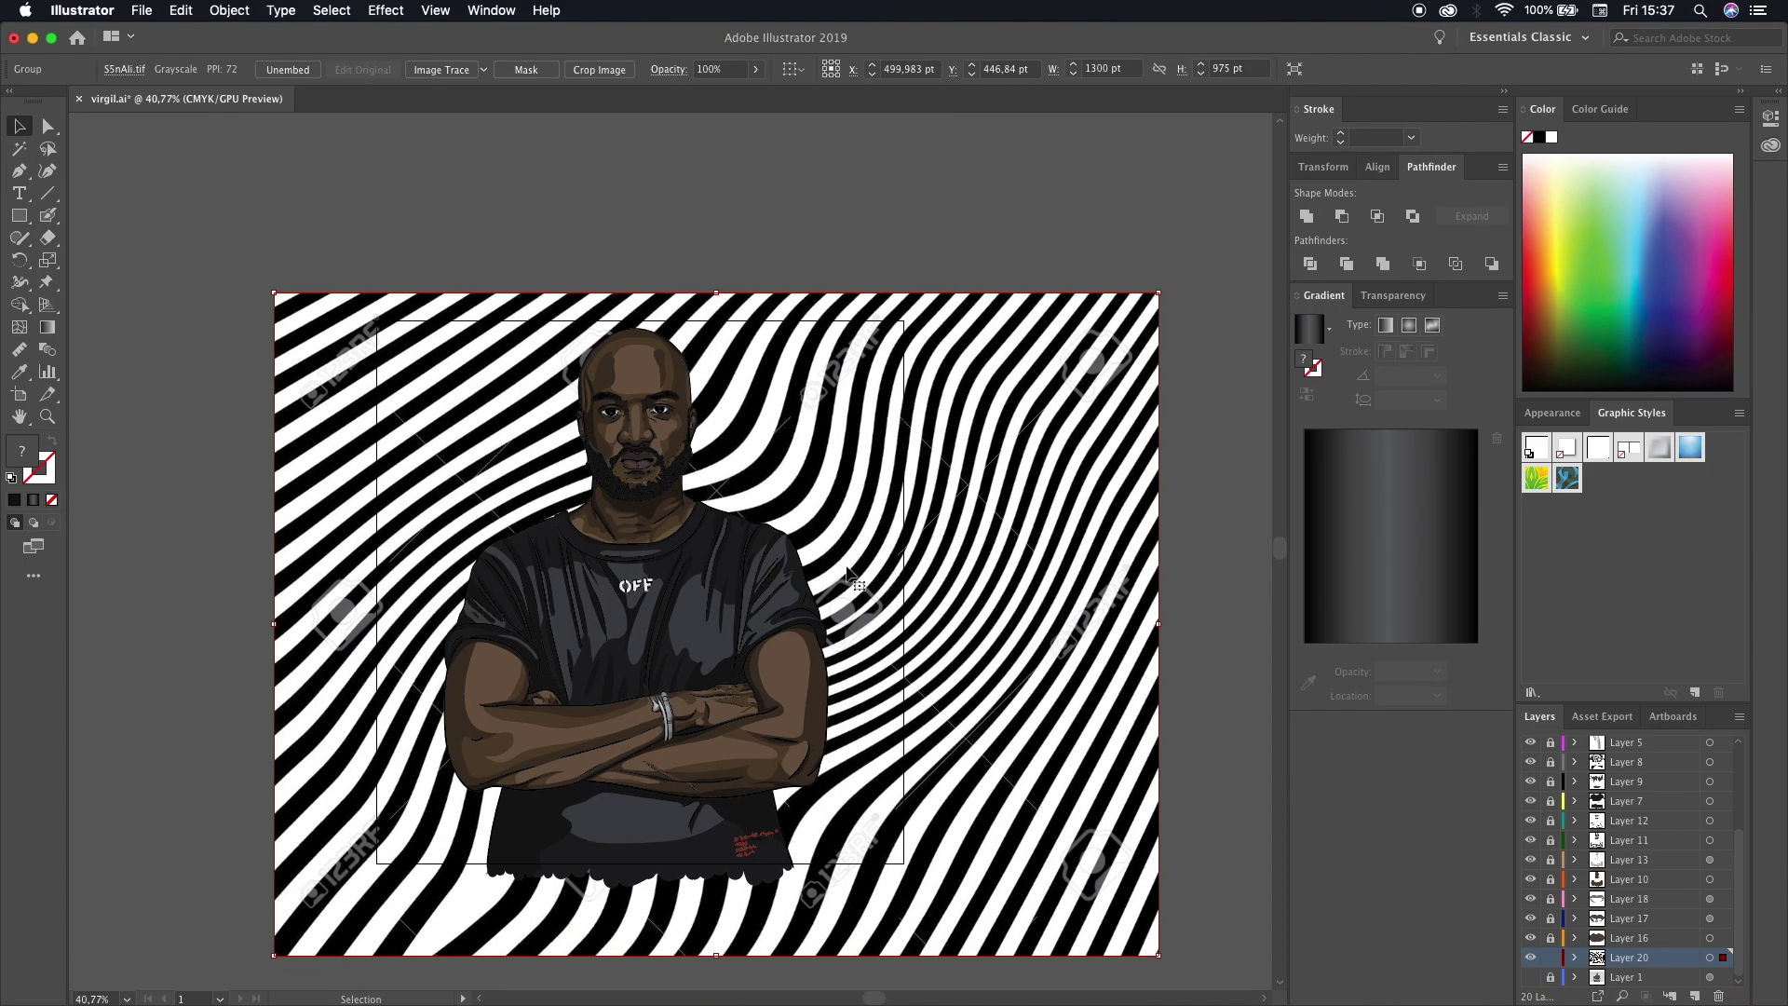
alt+scroll(1183, 880, down, 2)
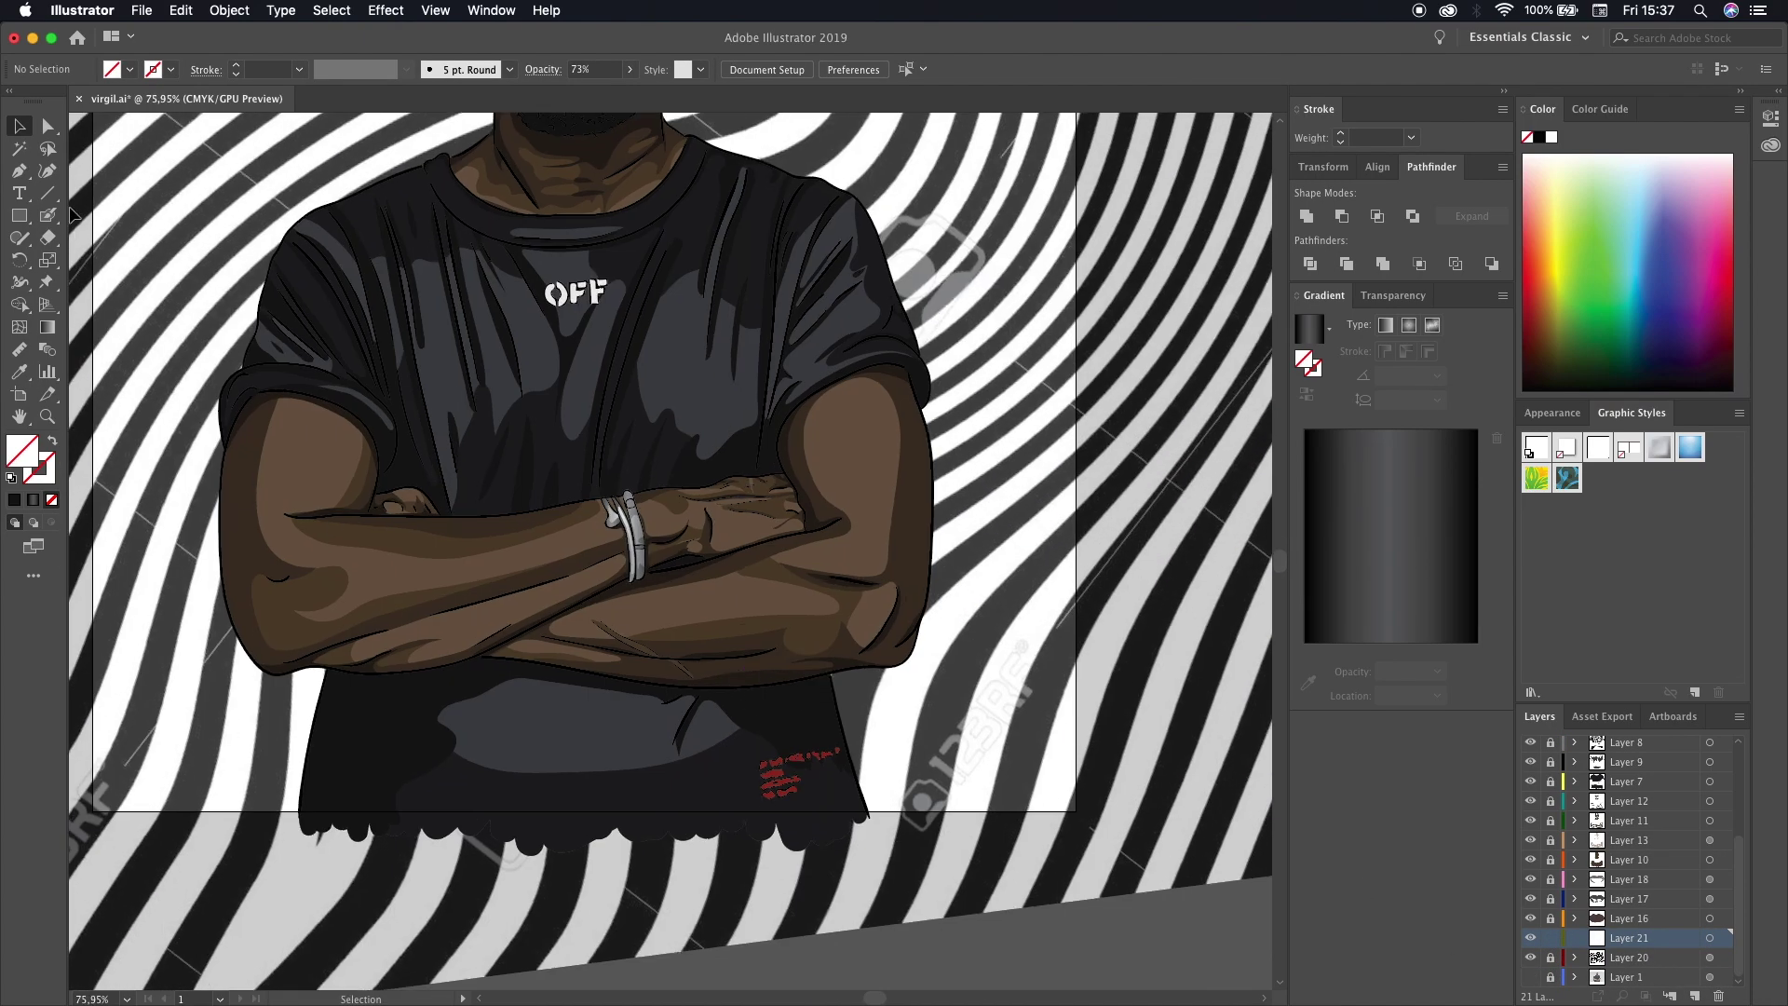
double_click(22, 451)
key(Return)
double_click(39, 468)
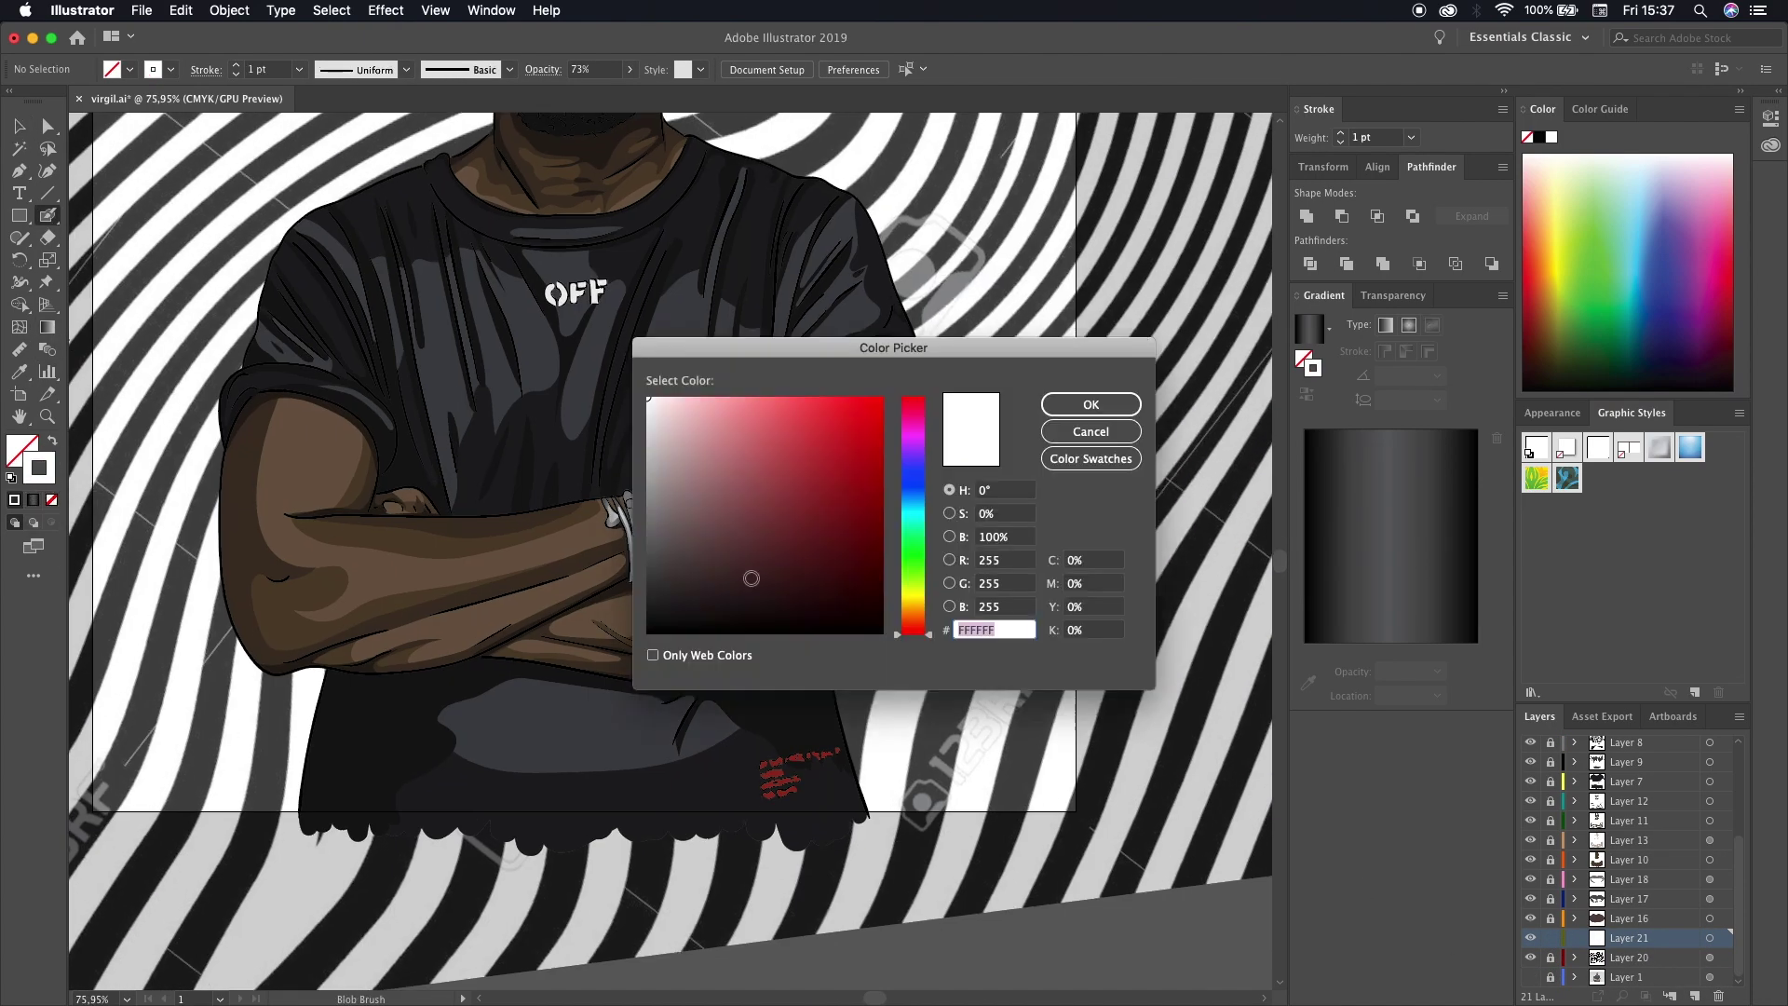
key(Return)
- With the Blob Brush, fill the reference stripe bands beside the arm in black
click(54, 220)
alt+scroll(939, 849, up, 5)
mouse_move(824, 957)
mouse_down()
mouse_move(926, 379)
mouse_move(798, 639)
mouse_up()
scroll(862, 373, up, 1)
mouse_move(892, 391)
mouse_down()
mouse_move(615, 978)
mouse_move(997, 261)
mouse_up()
drag(931, 345, 816, 428)
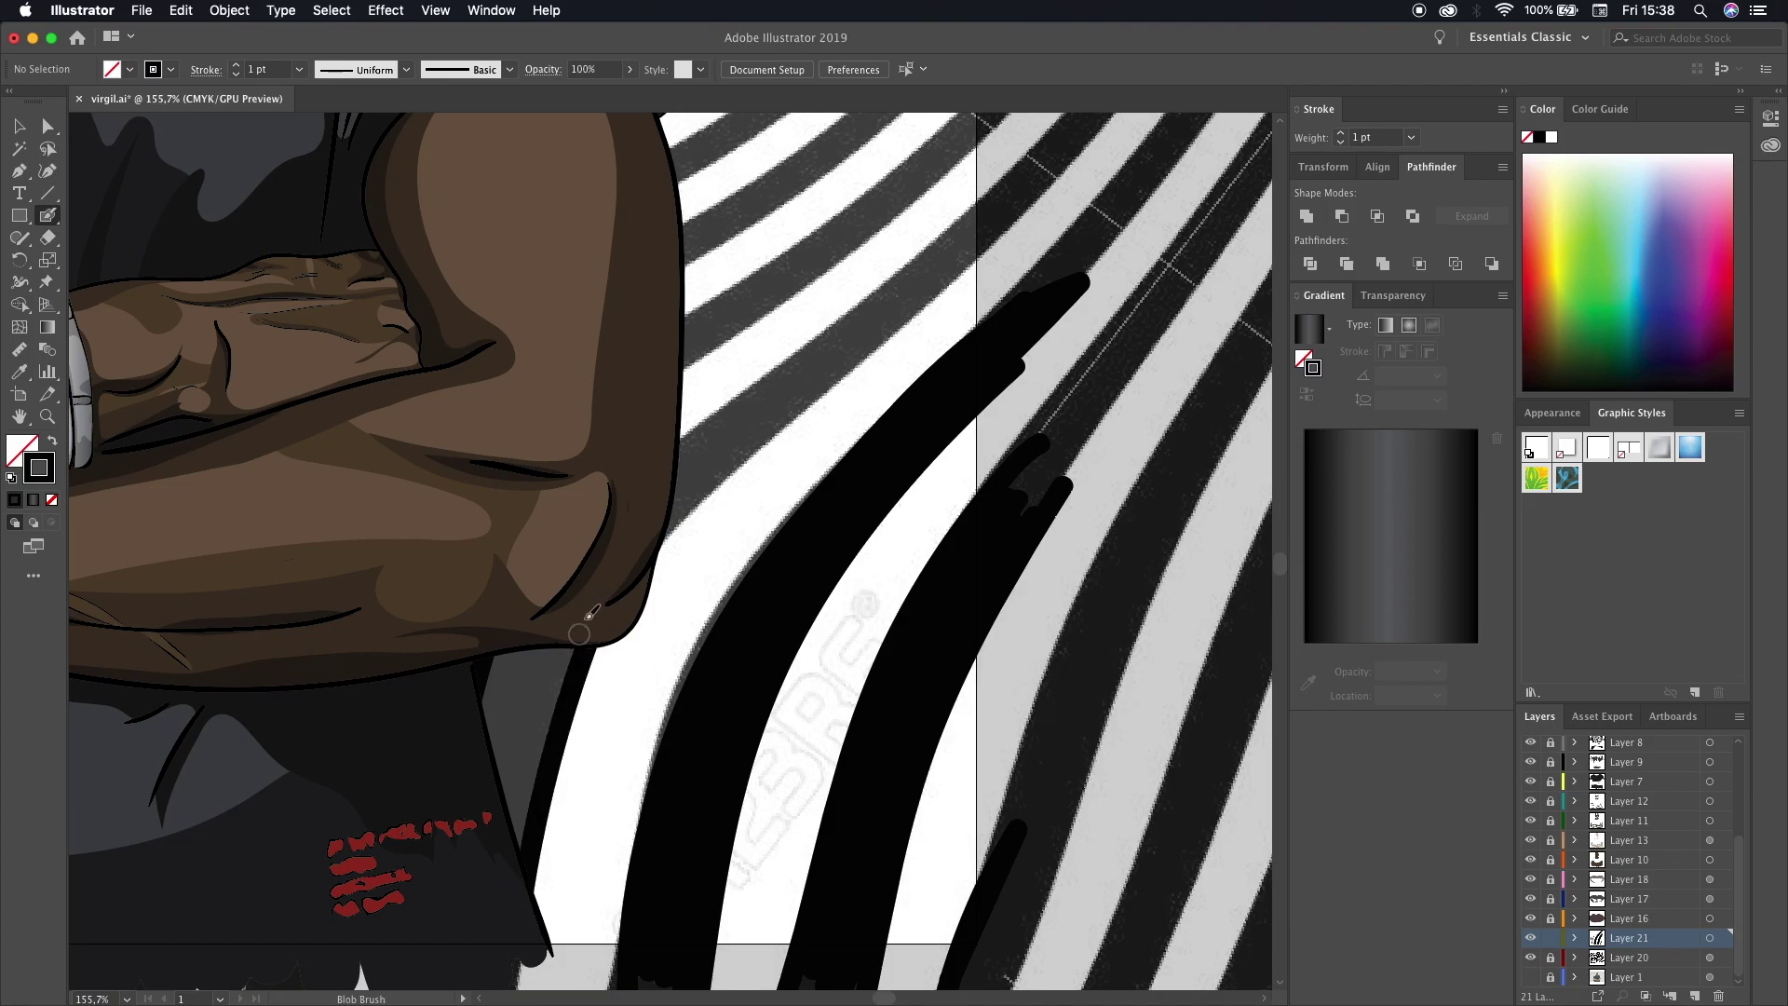
scroll(816, 427, up, 5)
drag(959, 452, 545, 766)
- Trace several black stripes above the shoulder and down to it
scroll(798, 562, up, 3)
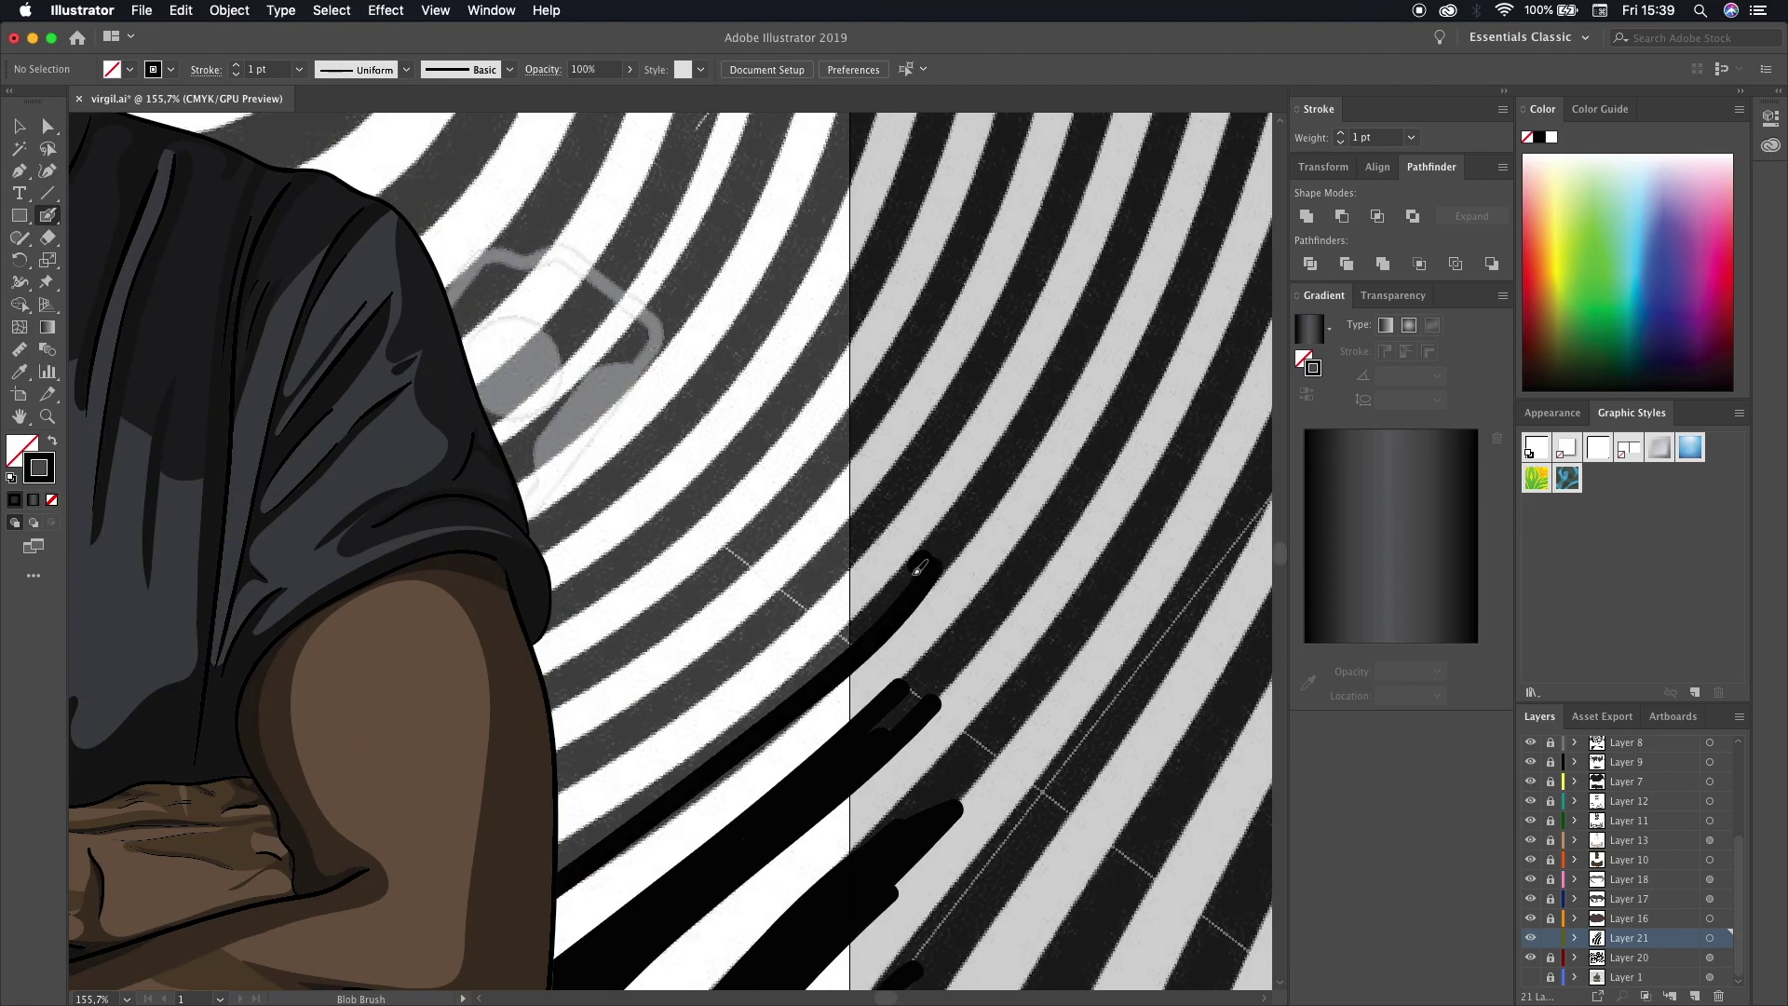
scroll(558, 890, up, 2)
drag(940, 554, 563, 899)
scroll(815, 756, up, 2)
drag(815, 756, 605, 941)
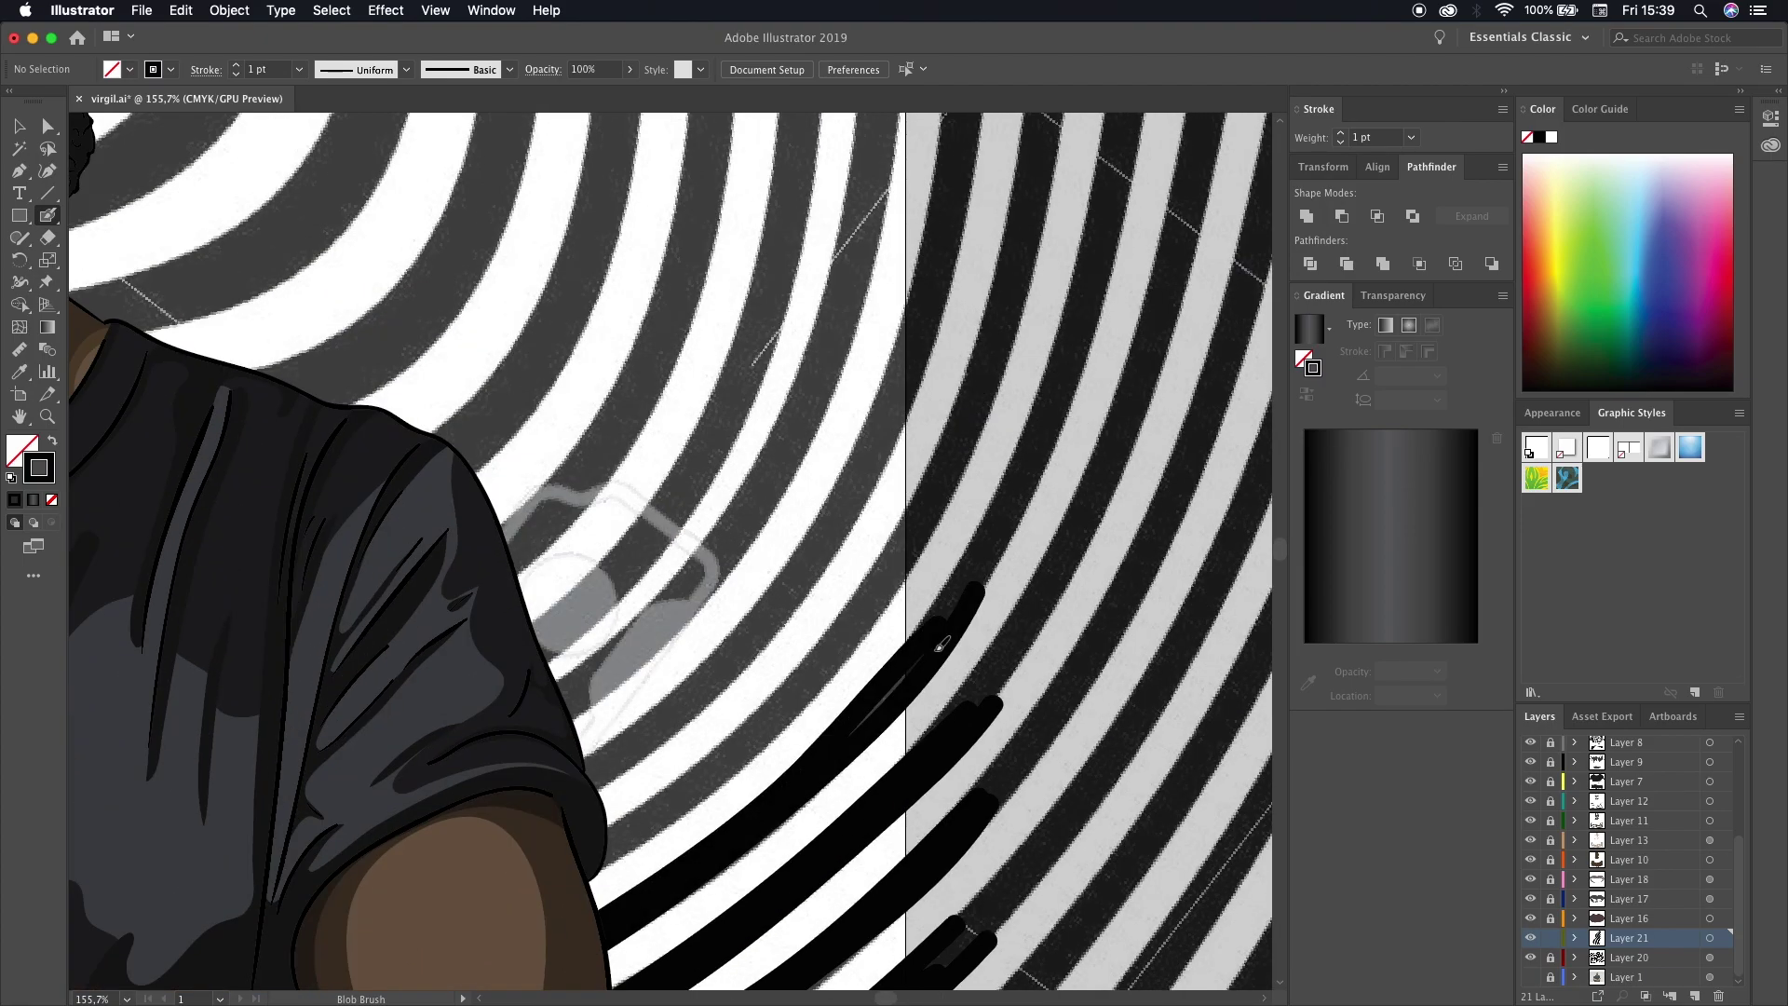
scroll(606, 941, up, 2)
drag(964, 512, 563, 931)
scroll(563, 931, up, 2)
drag(908, 401, 601, 866)
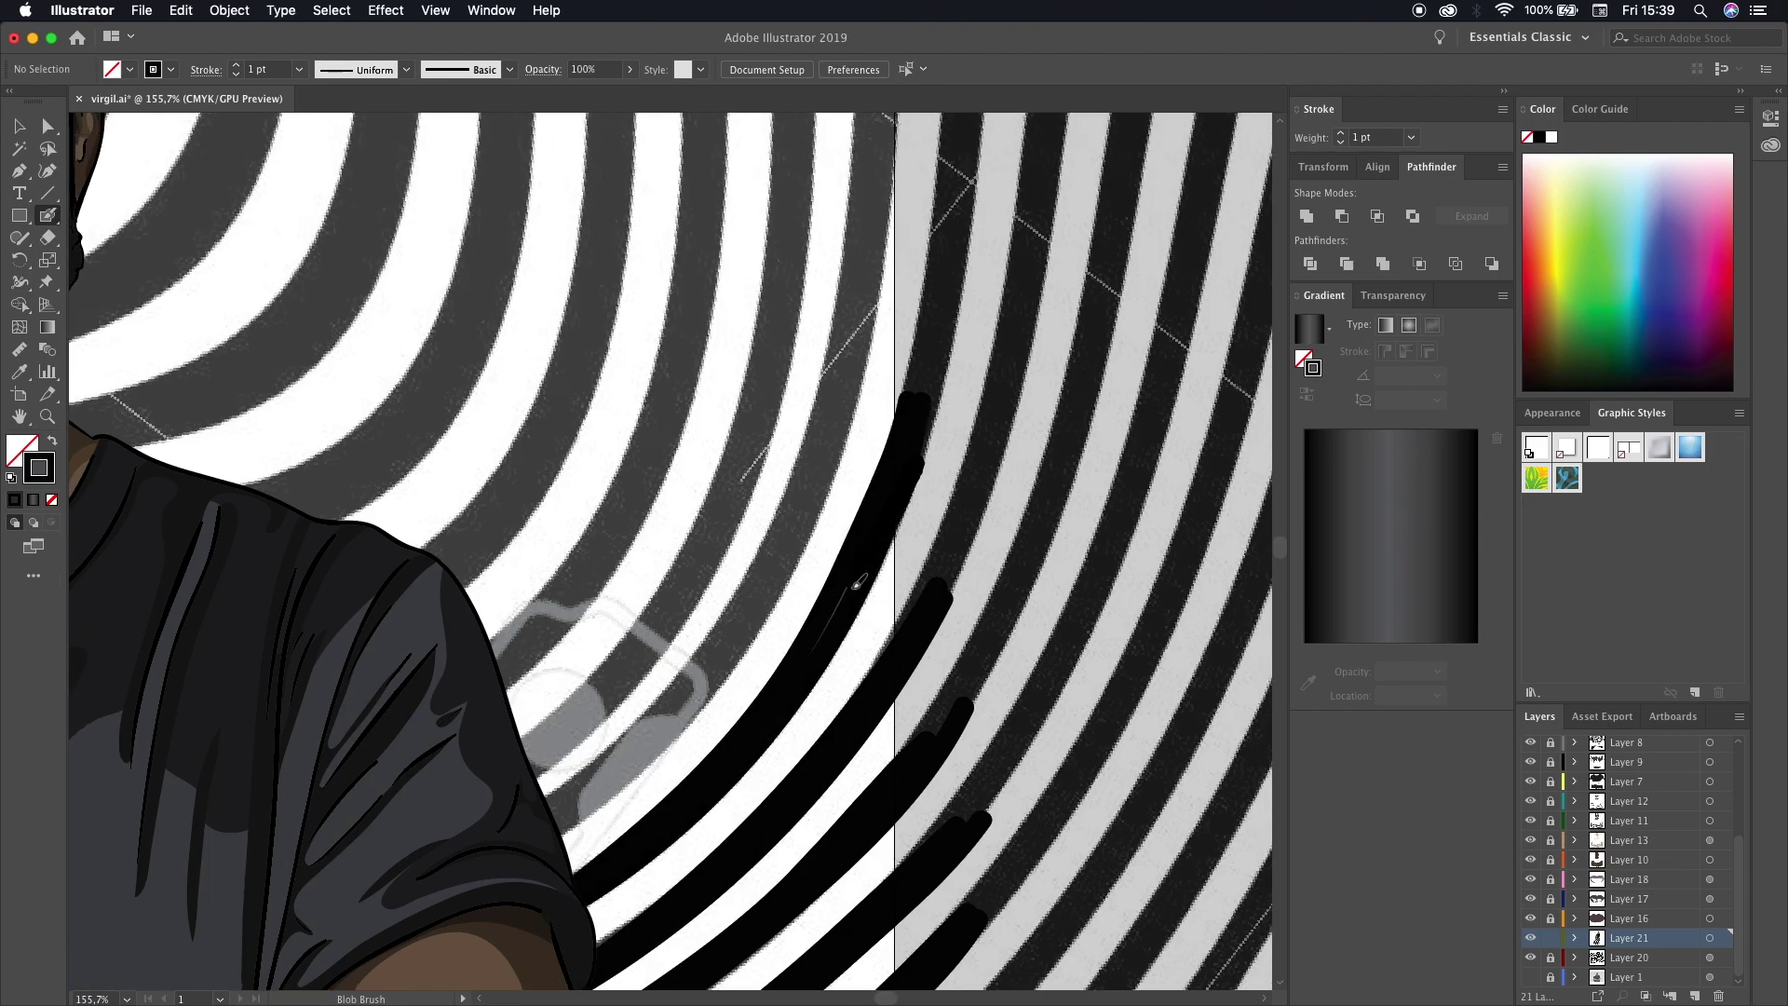
scroll(792, 948, down, 3)
scroll(791, 947, up, 3)
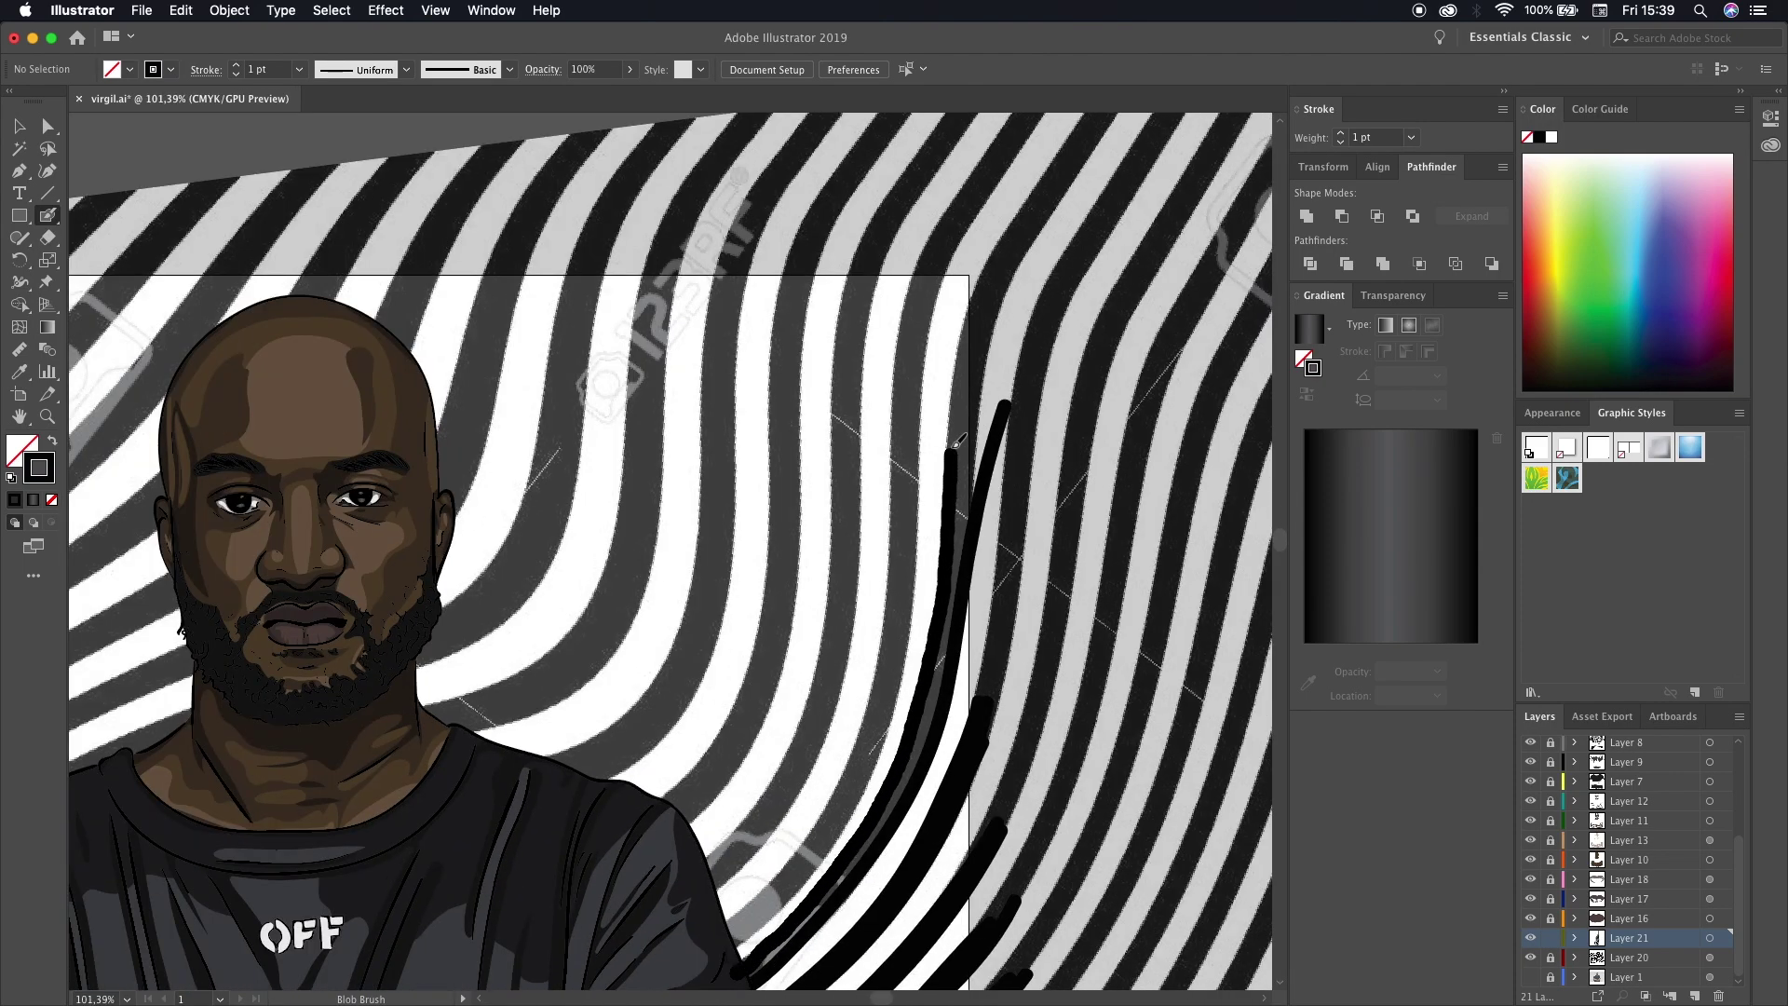
- Extend the black stripe beside the head upward and start a second stripe from lower left
drag(915, 627, 948, 219)
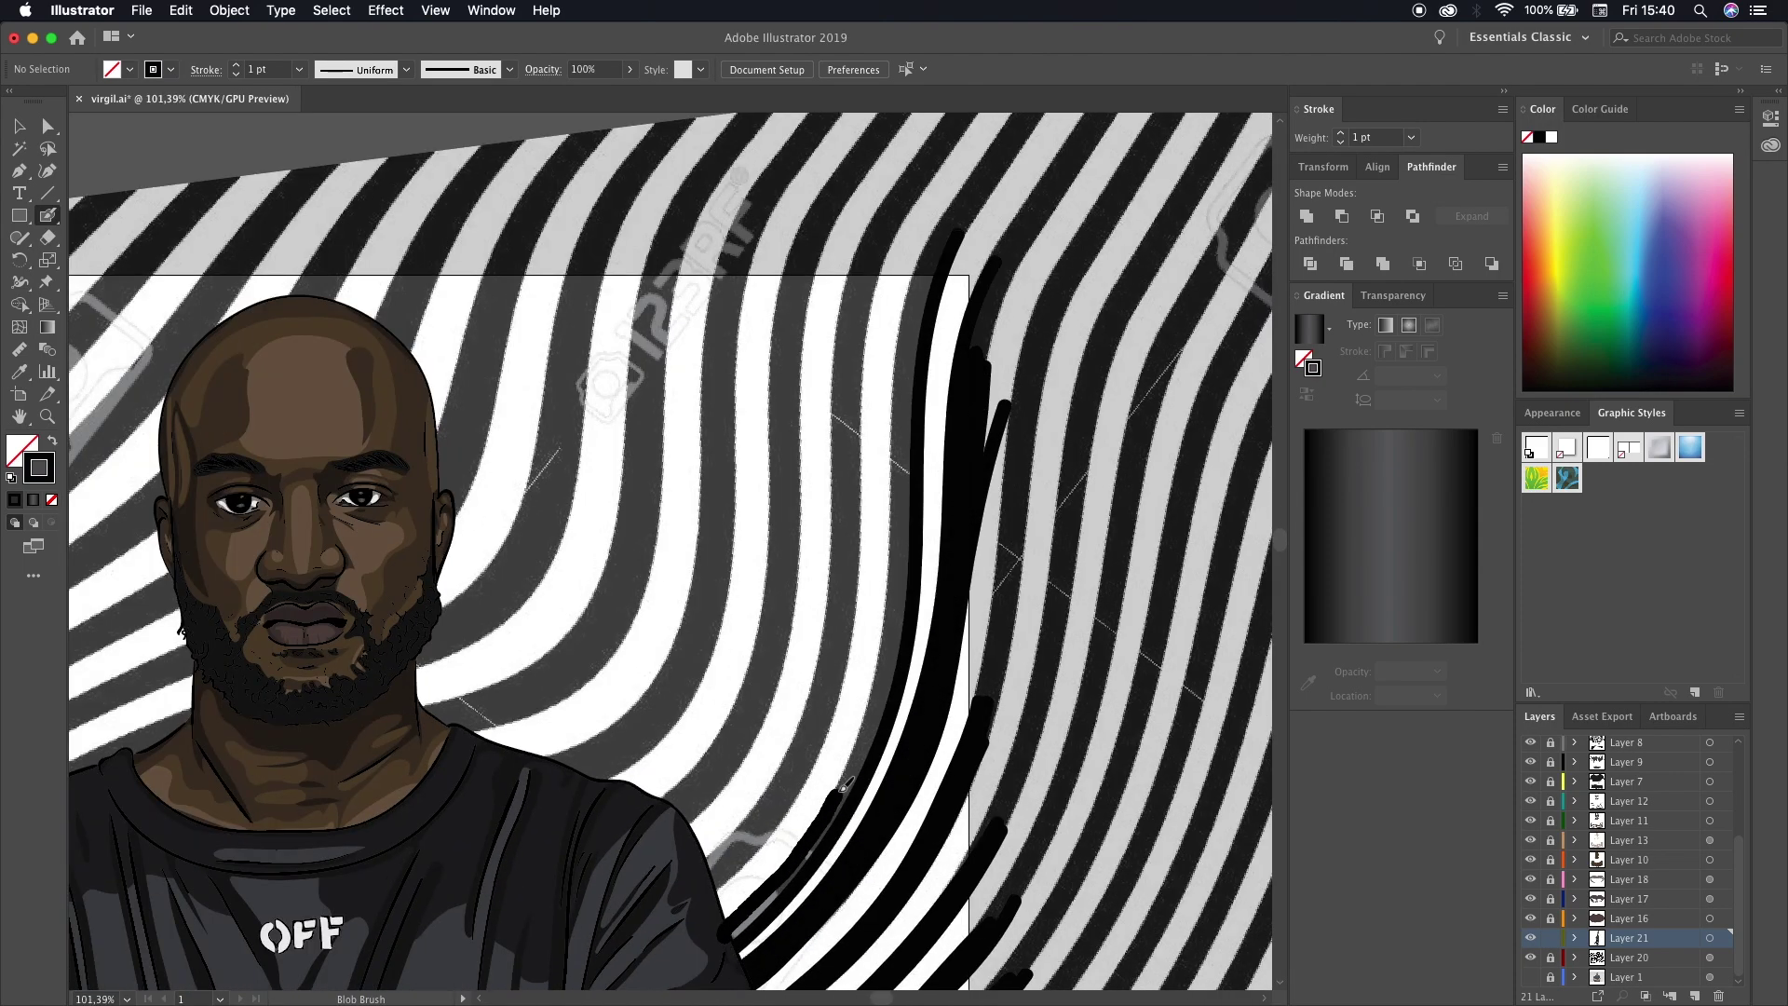
drag(735, 941, 917, 376)
scroll(911, 587, up, 2)
drag(726, 945, 802, 866)
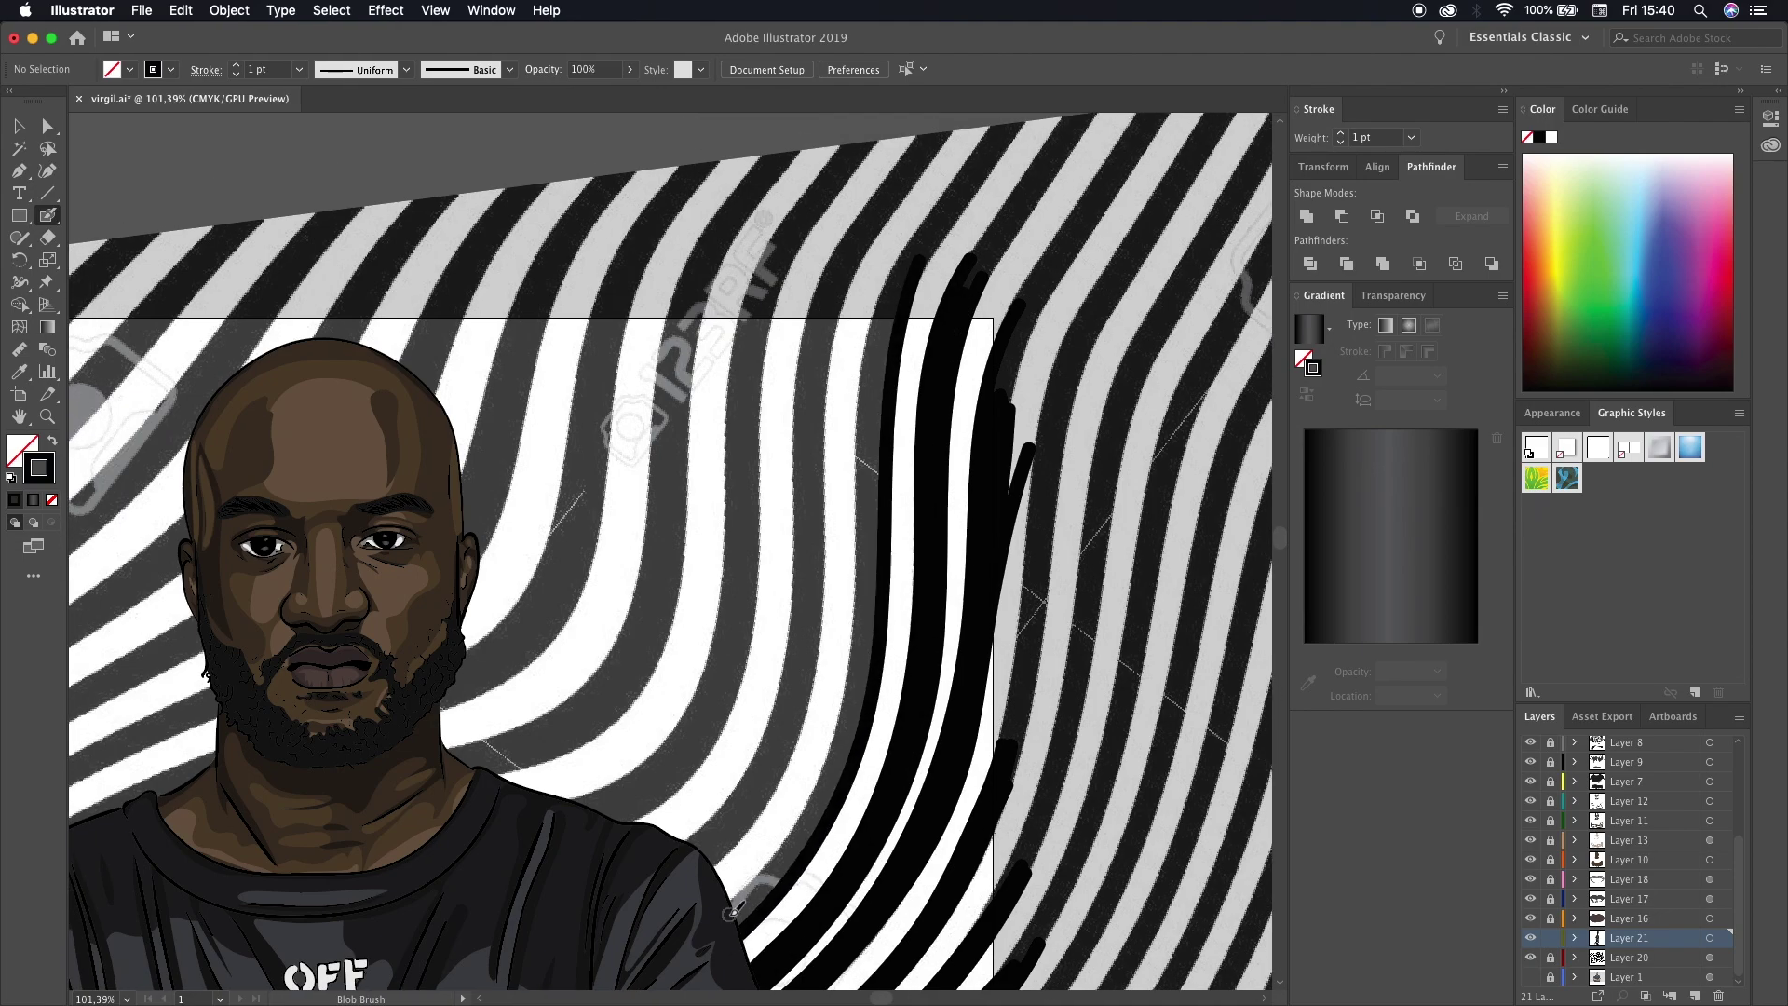
mouse_move(872, 384)
mouse_down()
mouse_move(726, 931)
mouse_move(876, 787)
mouse_up()
scroll(726, 931, left, 3)
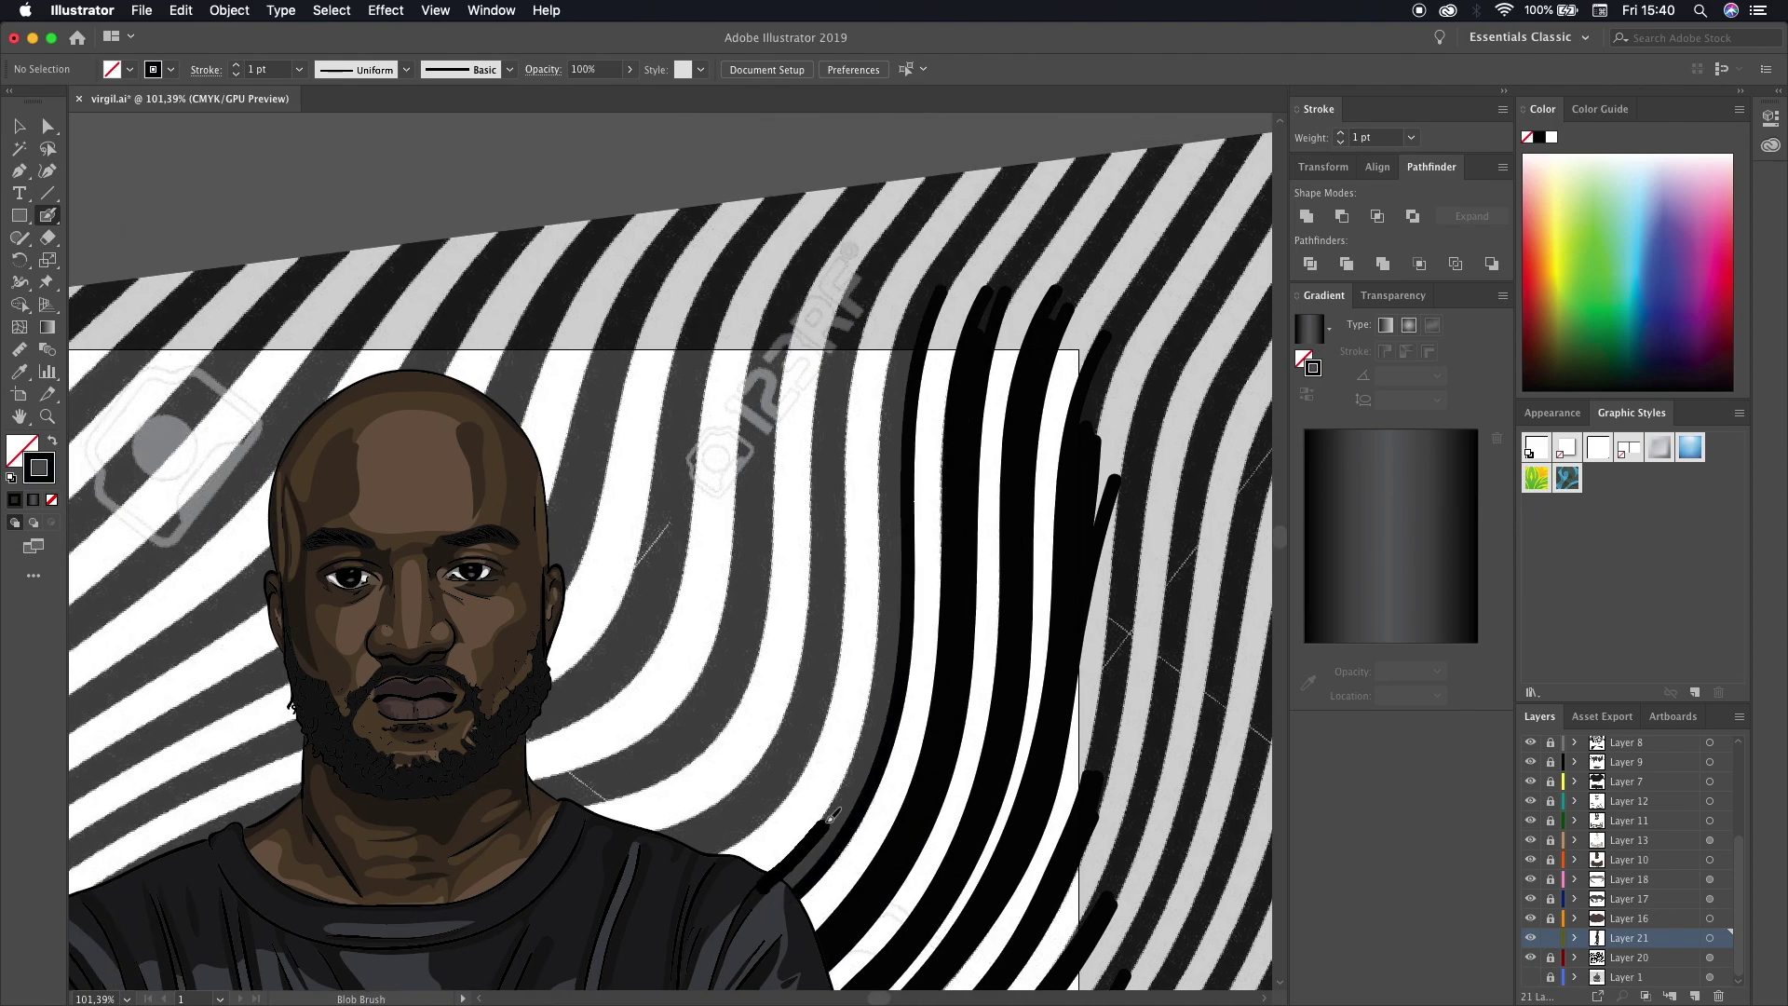
scroll(891, 488, up, 4)
scroll(891, 488, left, 3)
- Trace more black stripes along the reference curves right of the head
drag(913, 382, 755, 945)
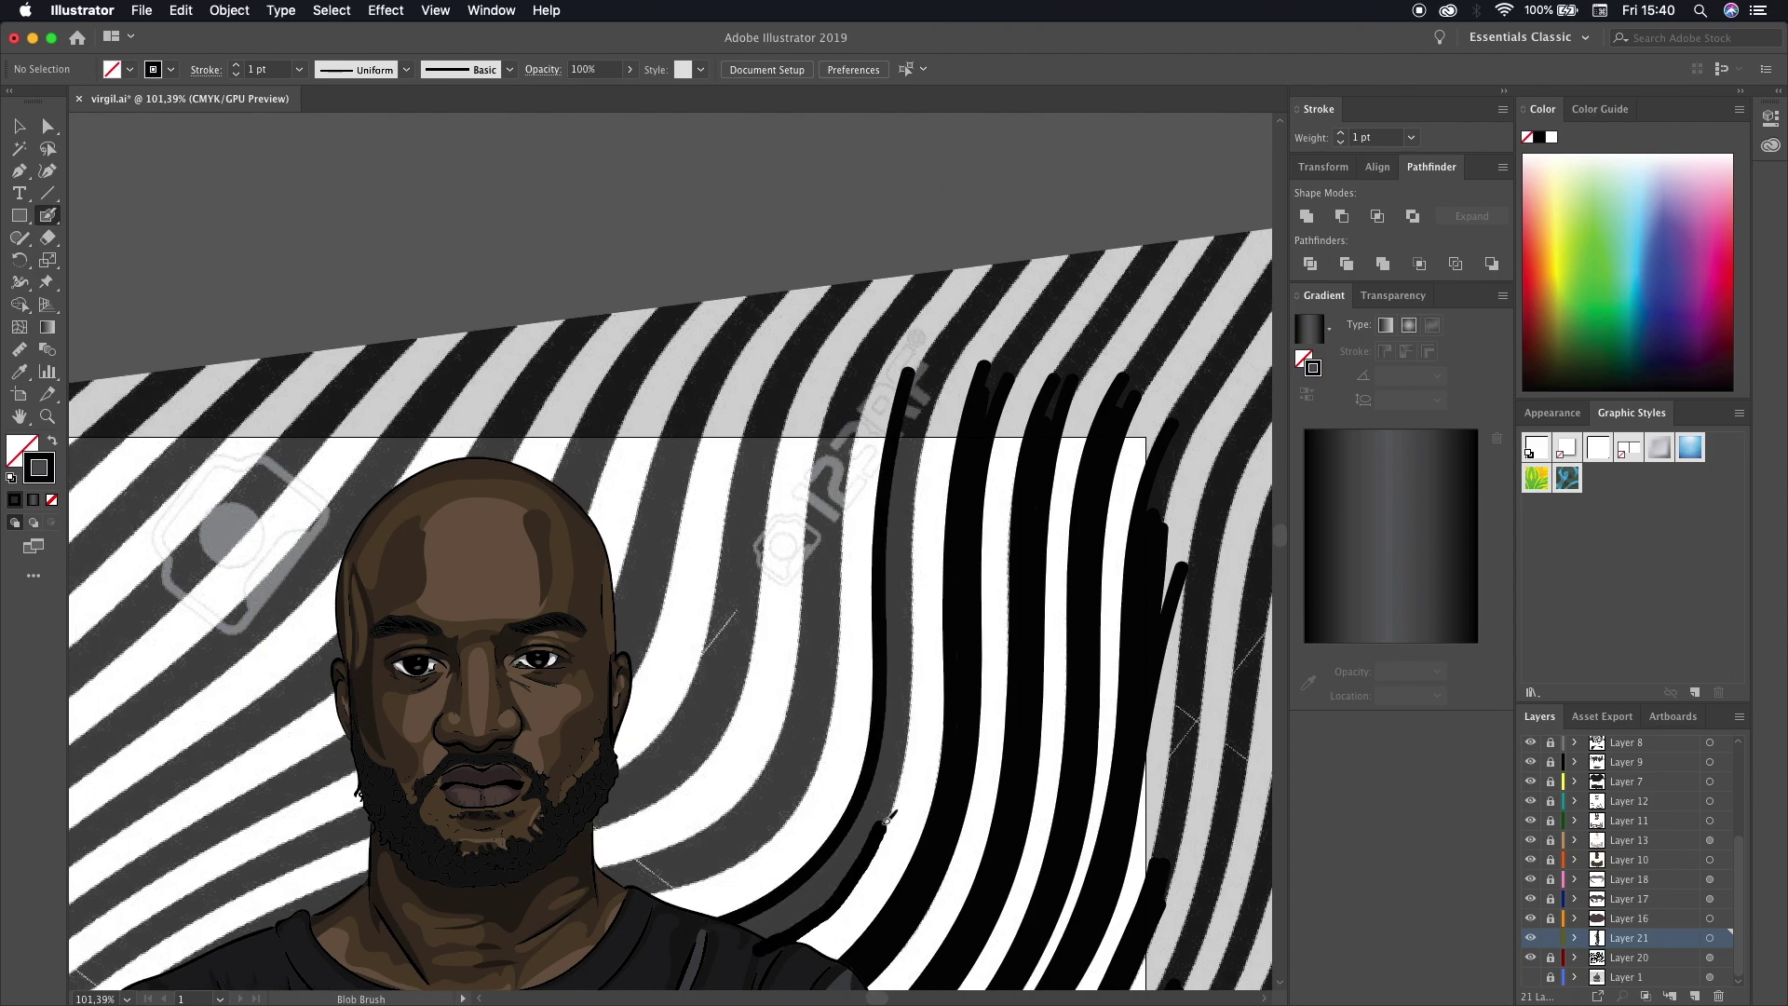
drag(940, 340, 743, 933)
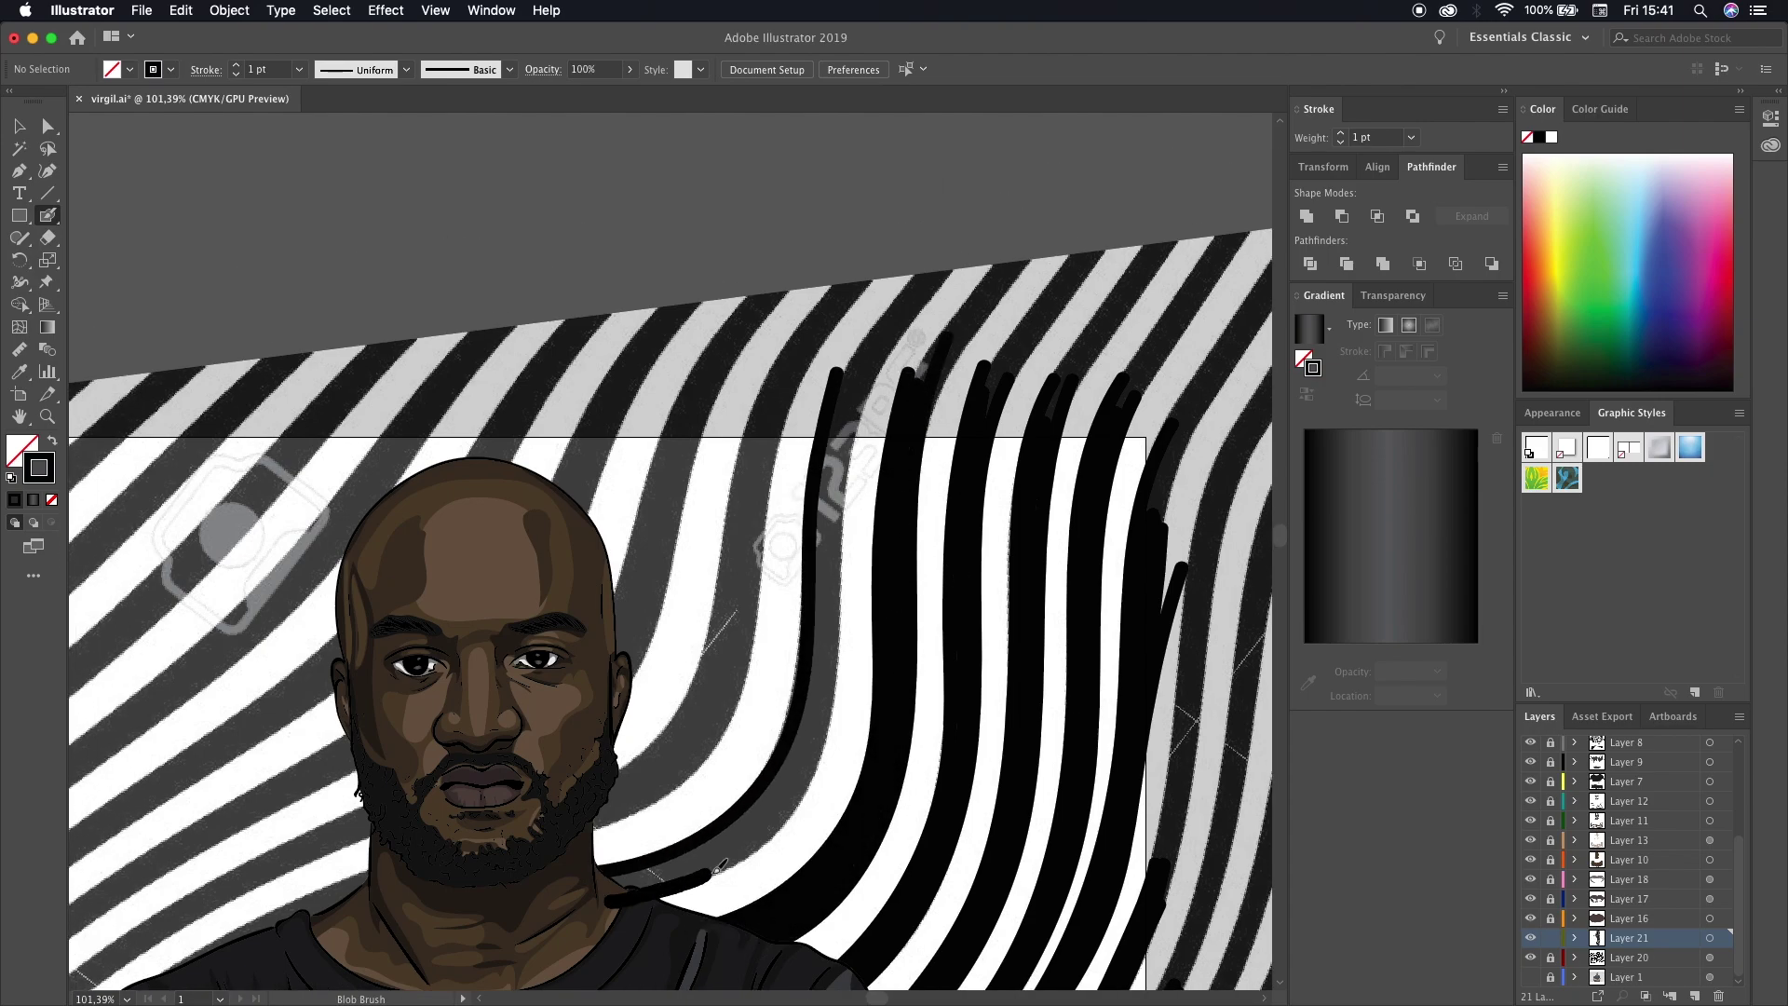
drag(871, 347, 629, 878)
drag(725, 833, 852, 354)
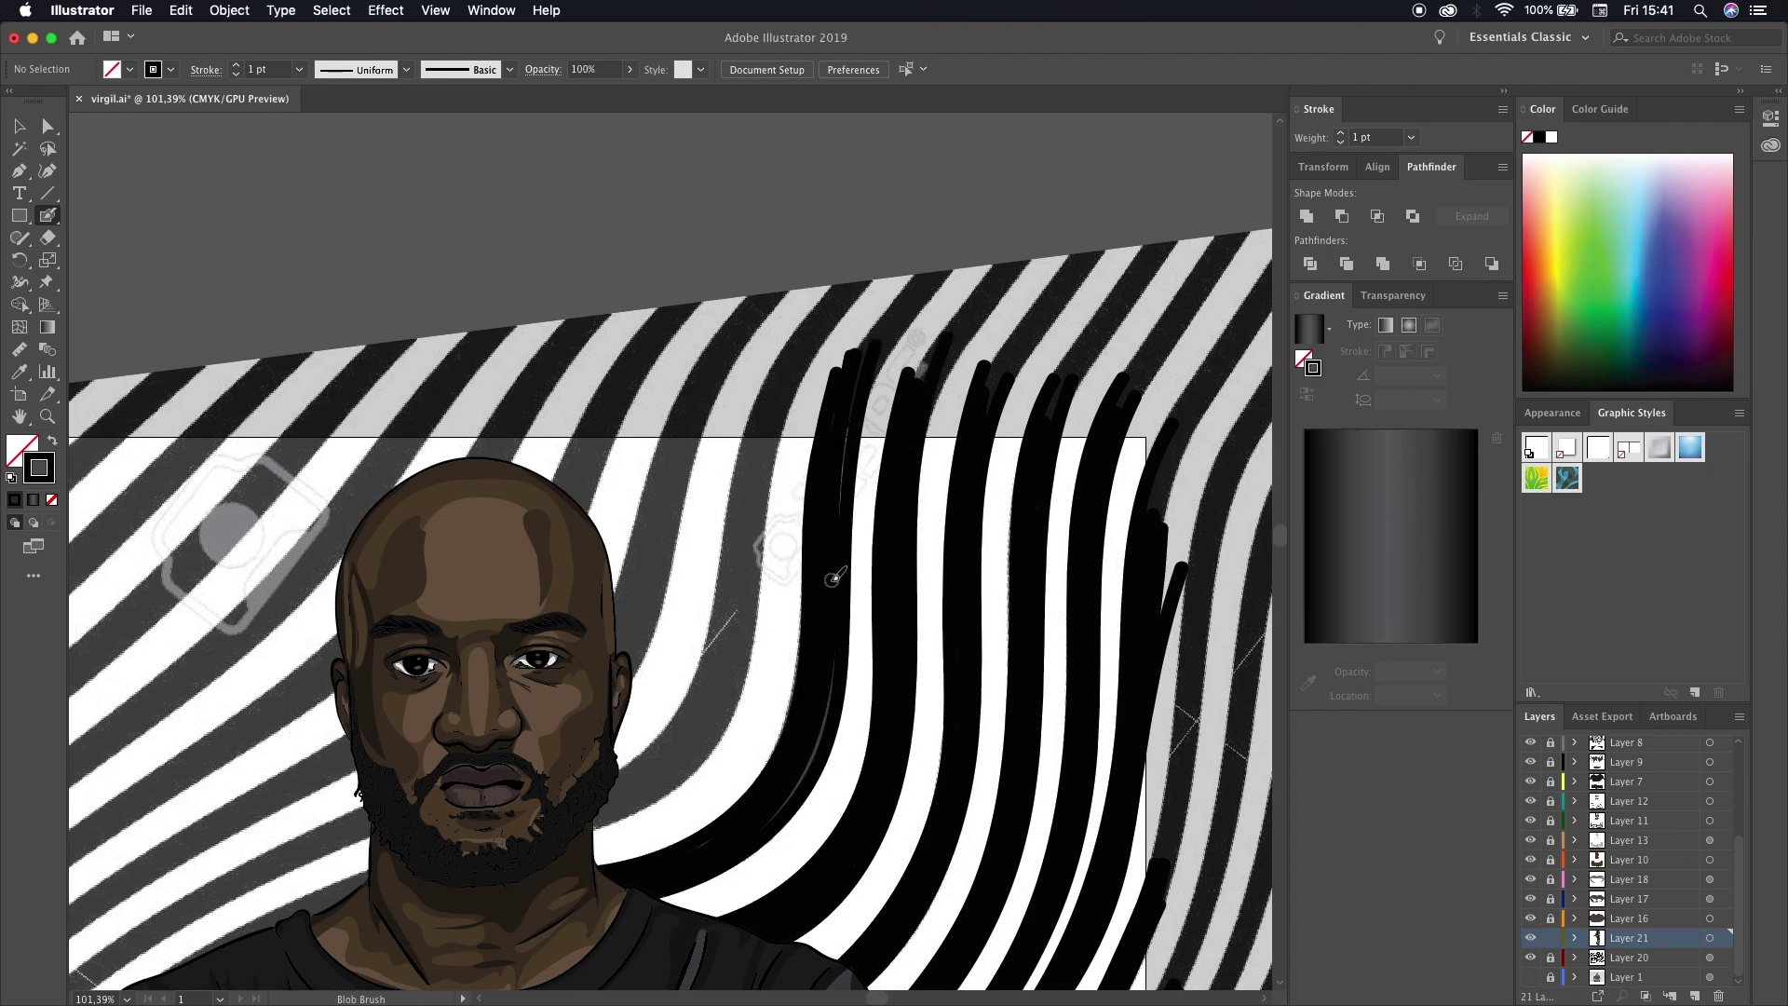
drag(601, 832, 778, 368)
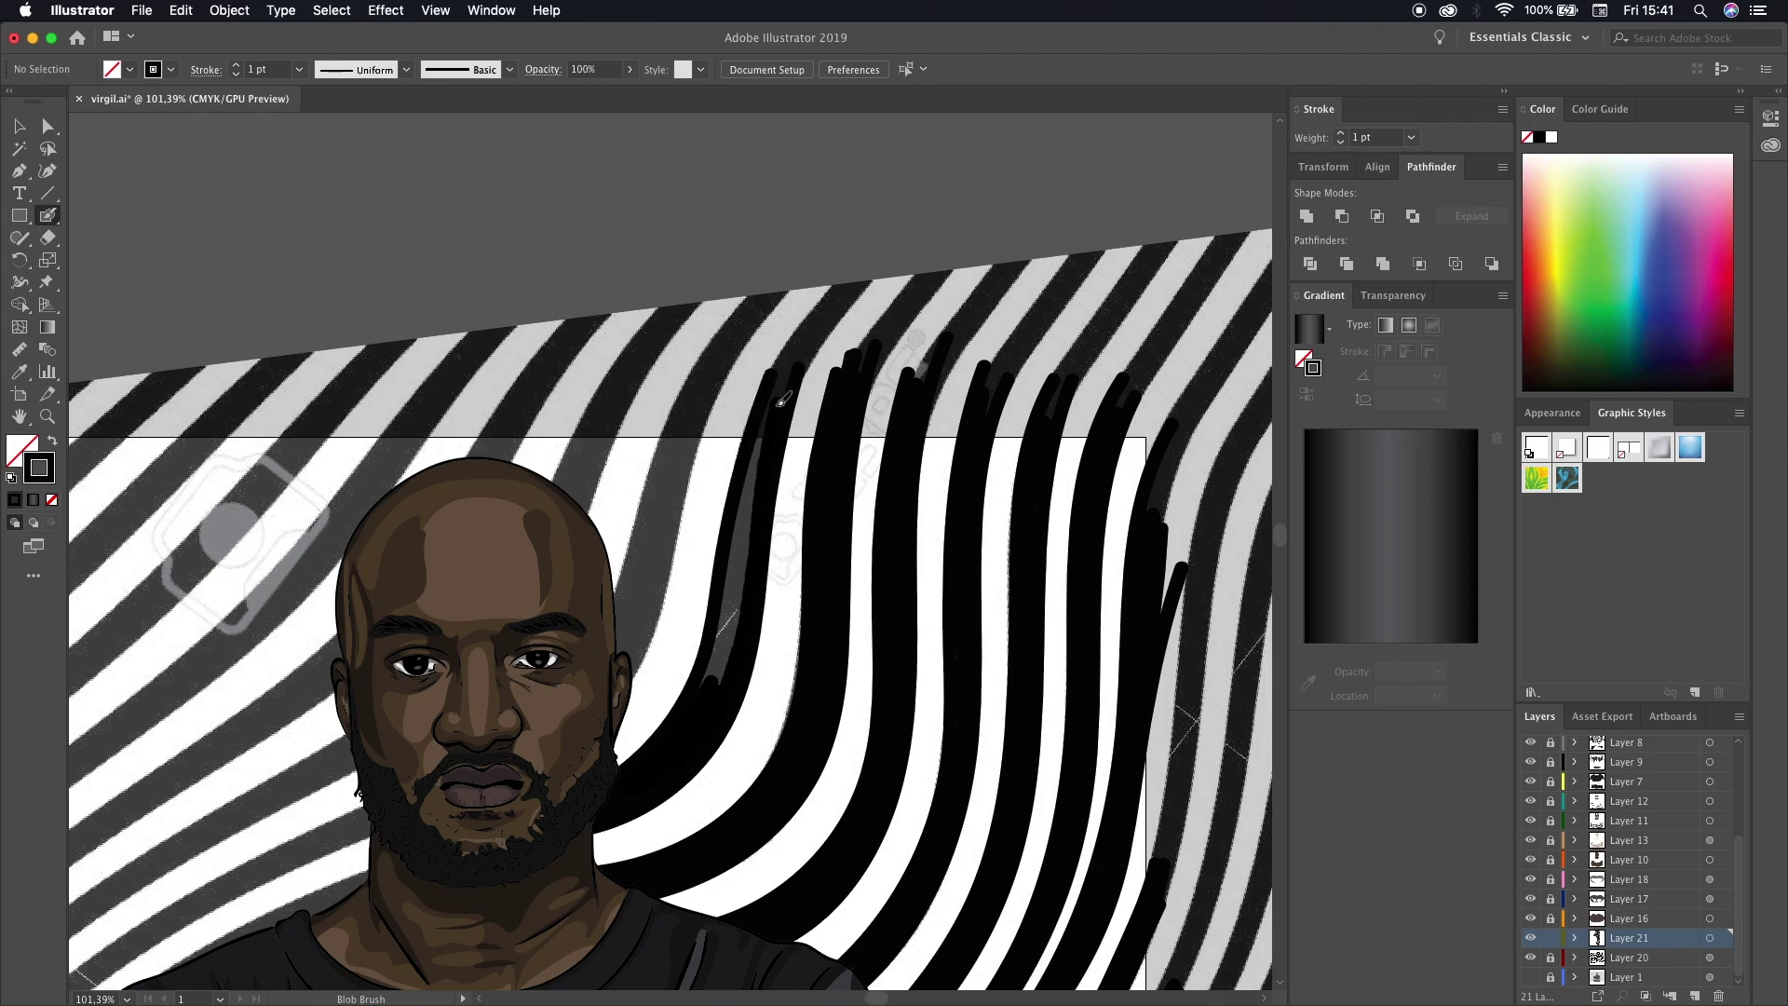
scroll(902, 582, left, 5)
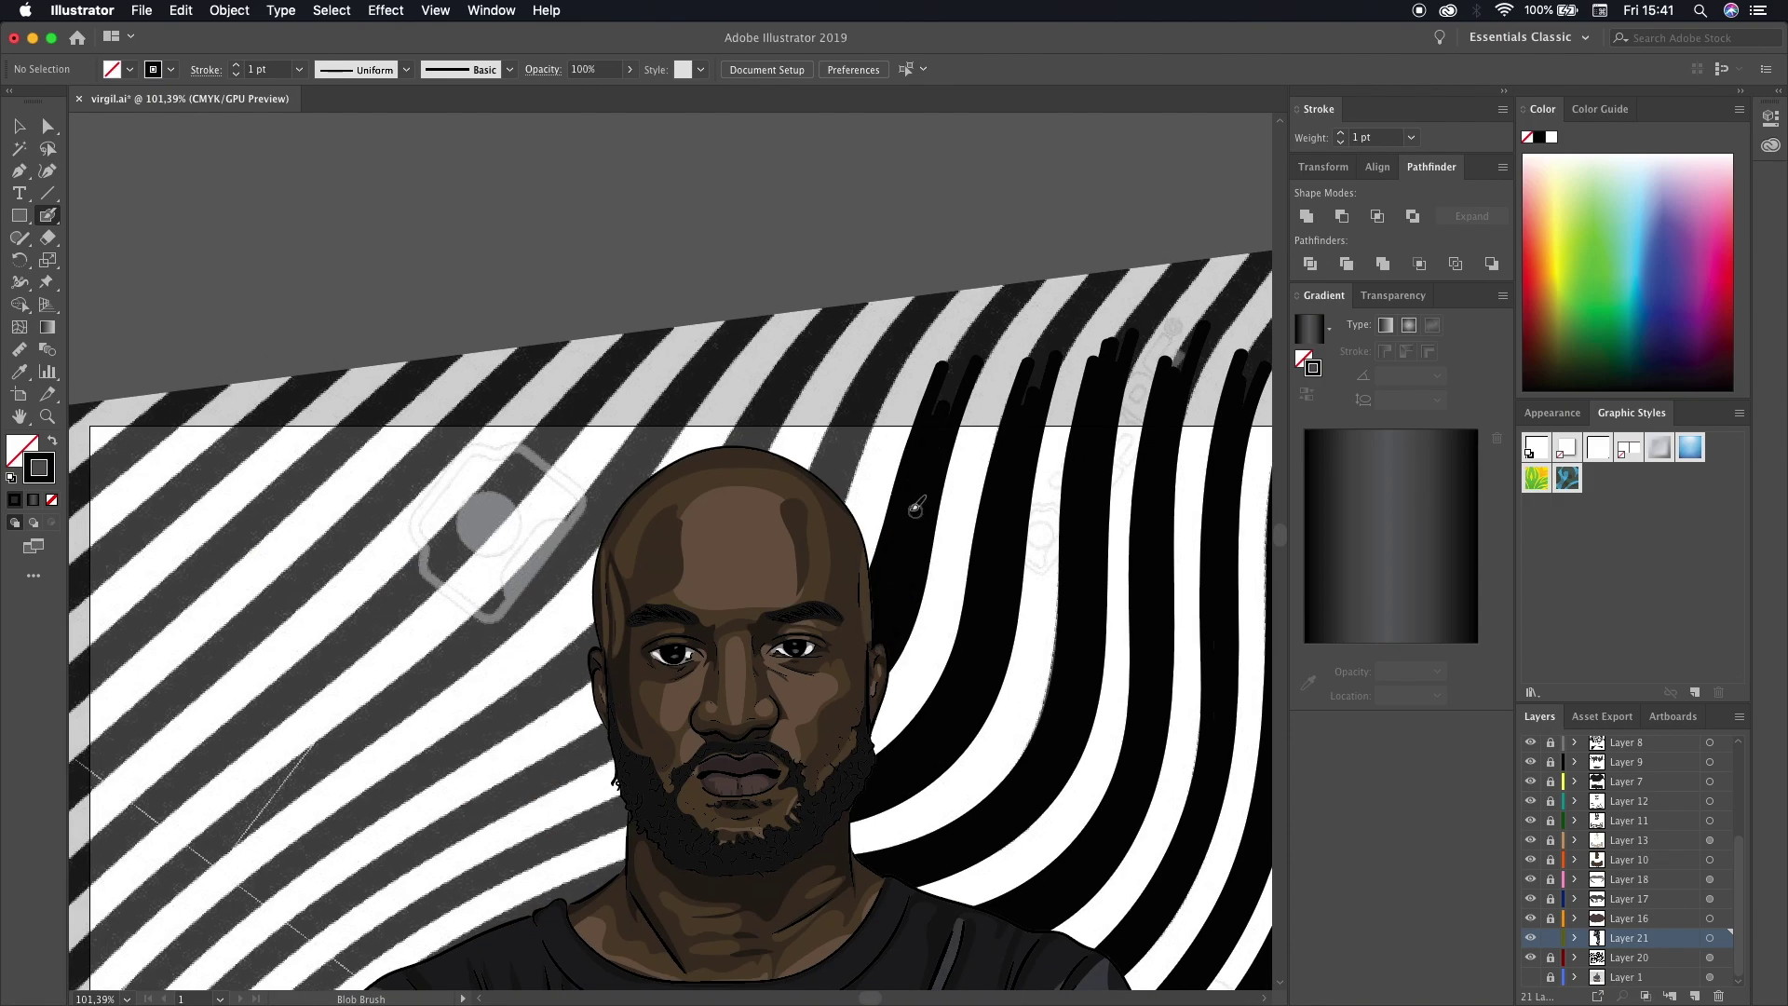
scroll(916, 506, up, 2)
scroll(916, 506, left, 2)
drag(954, 387, 896, 557)
- Undo the stray stroke on the head and trace black stripes in the upper-left background
key(ctrl+z)
scroll(833, 479, left, 6)
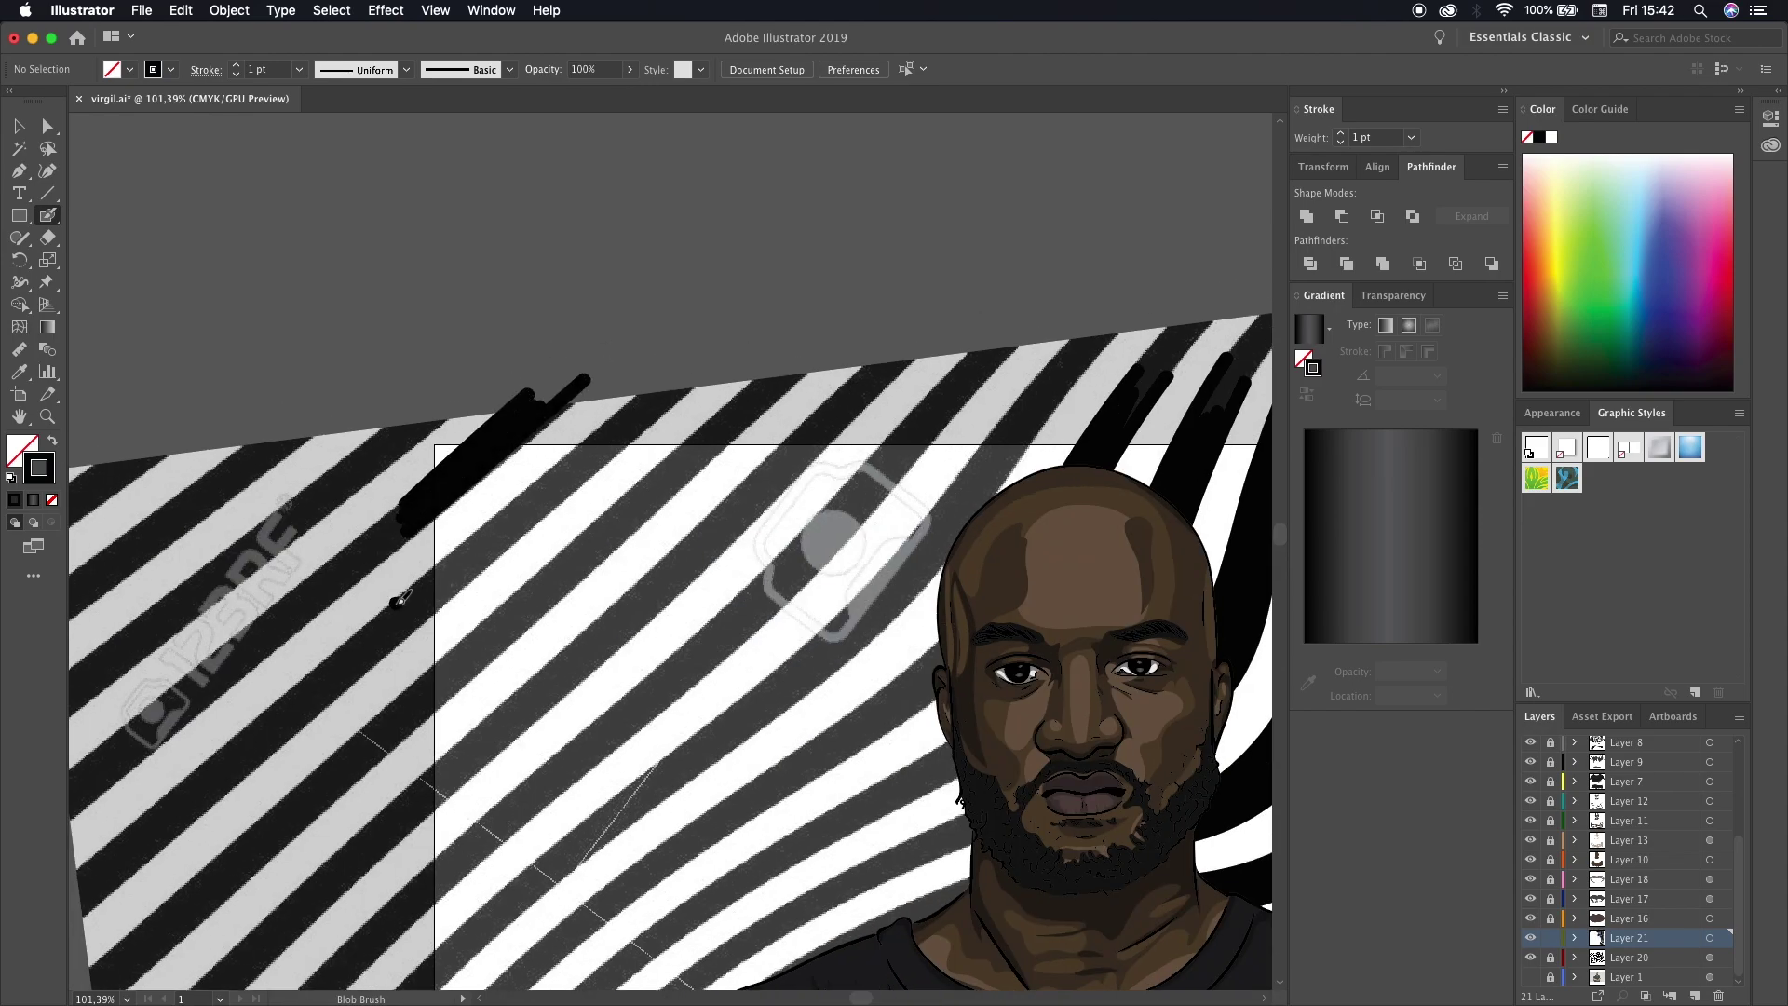
drag(401, 600, 665, 377)
scroll(559, 484, down, 2)
scroll(559, 484, right, 1)
mouse_move(368, 628)
mouse_down()
mouse_move(731, 312)
mouse_move(782, 298)
mouse_up()
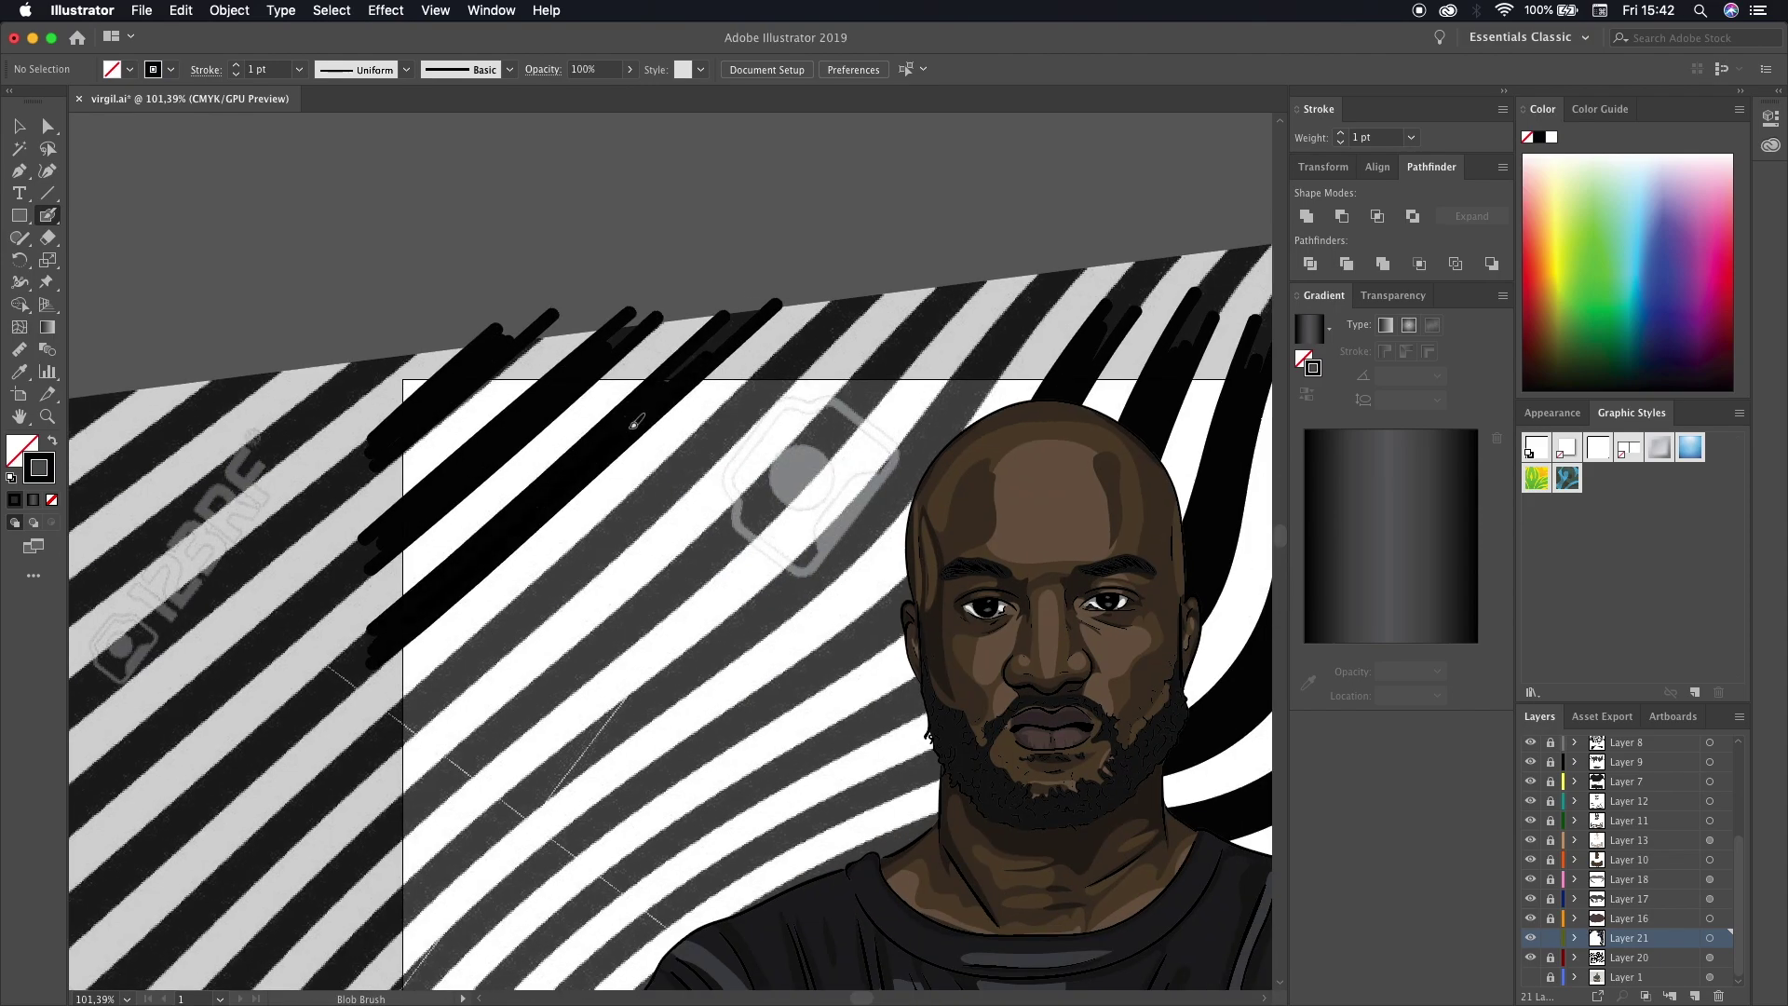
- Trace the diagonal black stripes left of the head
drag(778, 358, 364, 745)
mouse_move(861, 307)
mouse_down()
mouse_move(358, 768)
mouse_move(889, 335)
mouse_move(499, 736)
mouse_up()
scroll(853, 392, down, 5)
drag(340, 787, 857, 357)
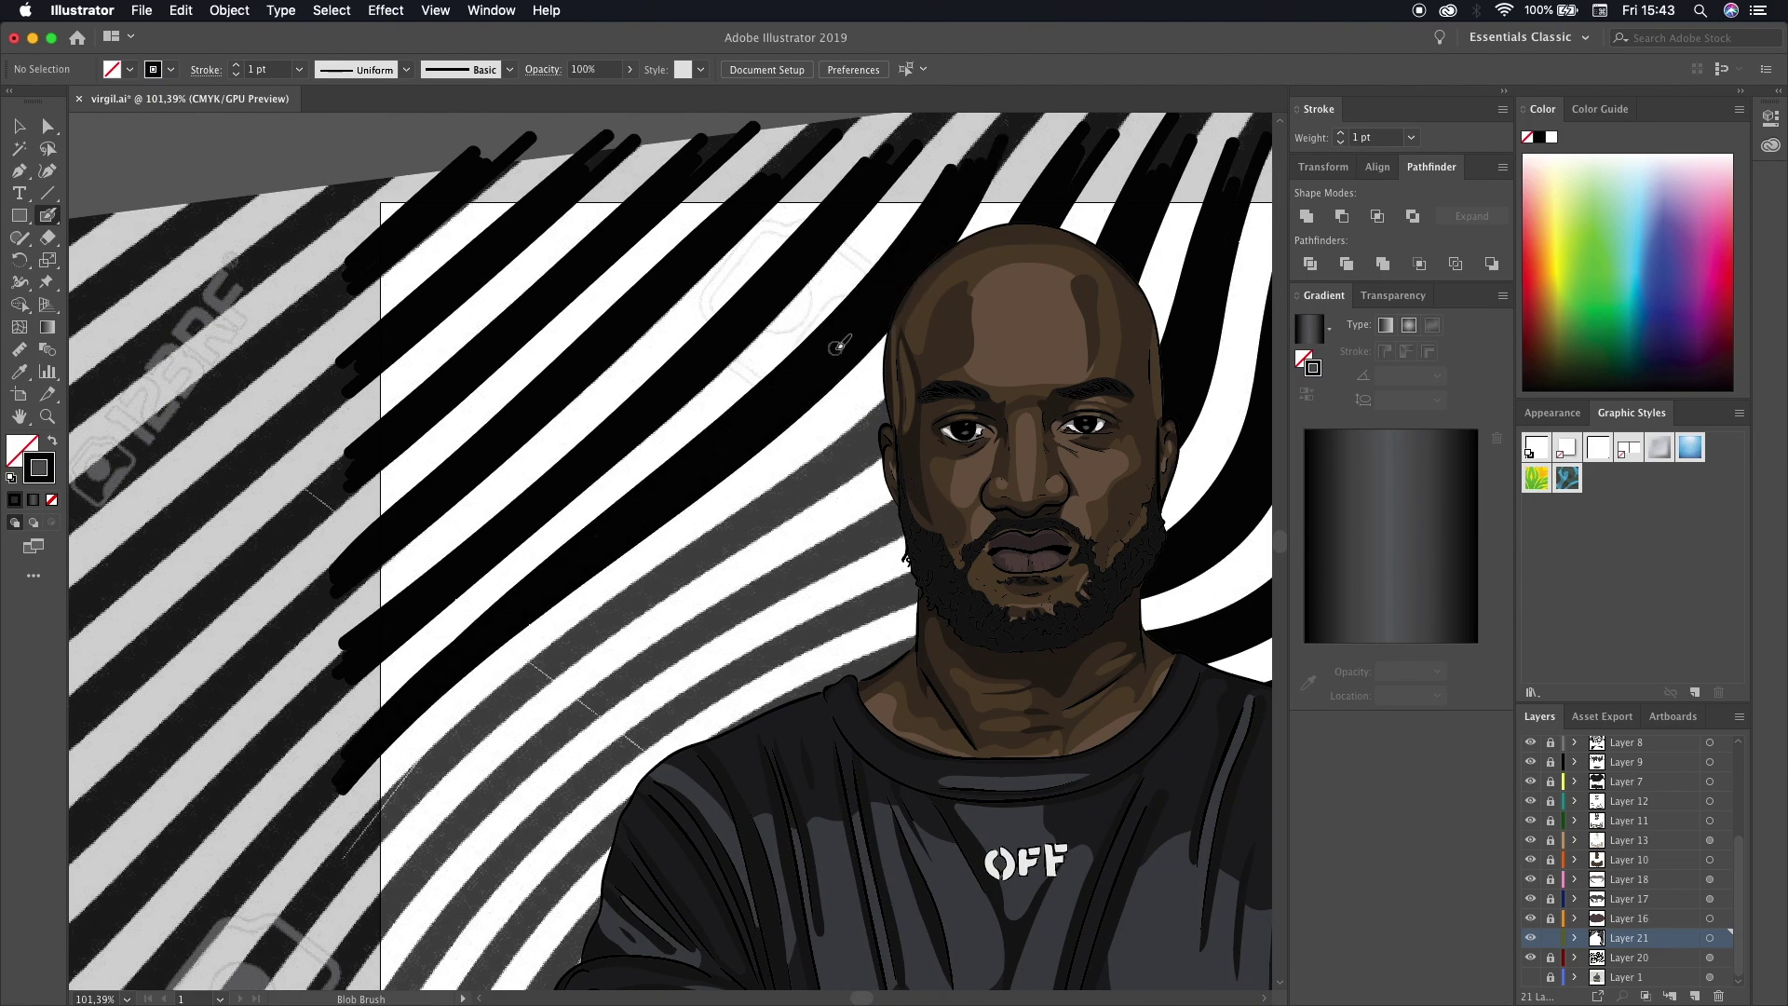
scroll(839, 346, down, 3)
- Extend the black stripes toward the shoulder and down beside the crossed arms
drag(973, 358, 581, 607)
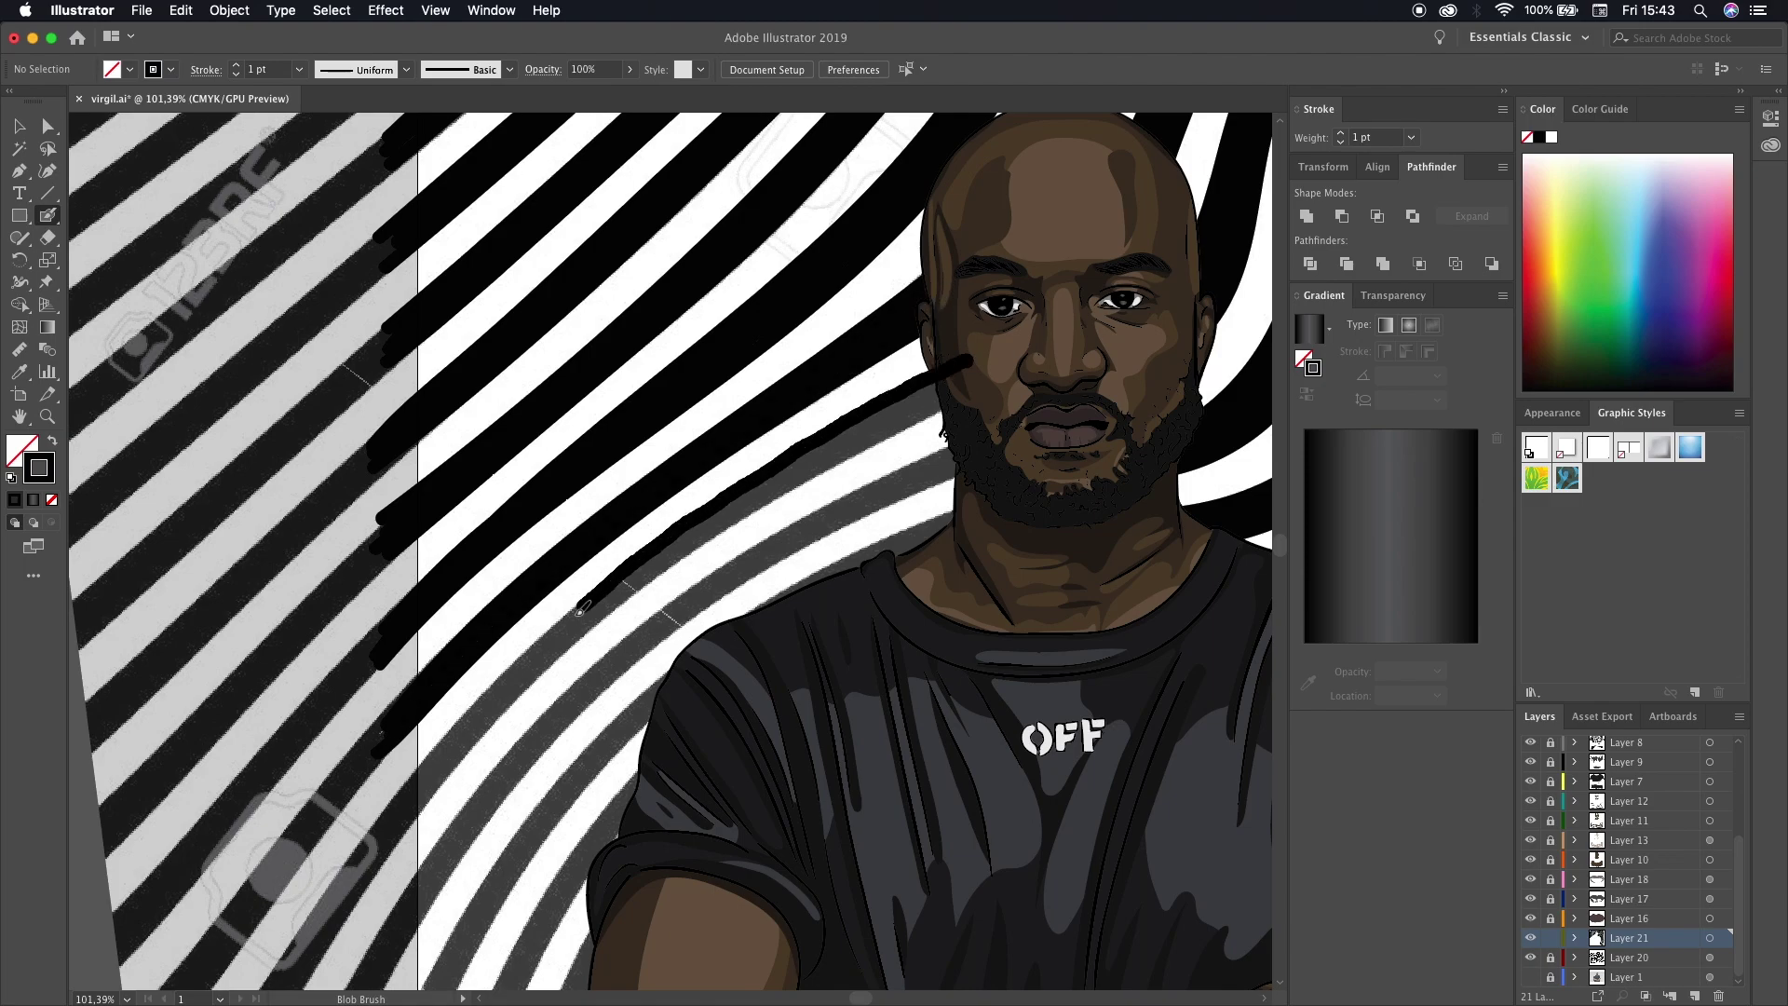
scroll(580, 607, down, 4)
mouse_move(1034, 275)
mouse_down()
mouse_move(669, 497)
mouse_move(430, 791)
mouse_move(985, 312)
mouse_up()
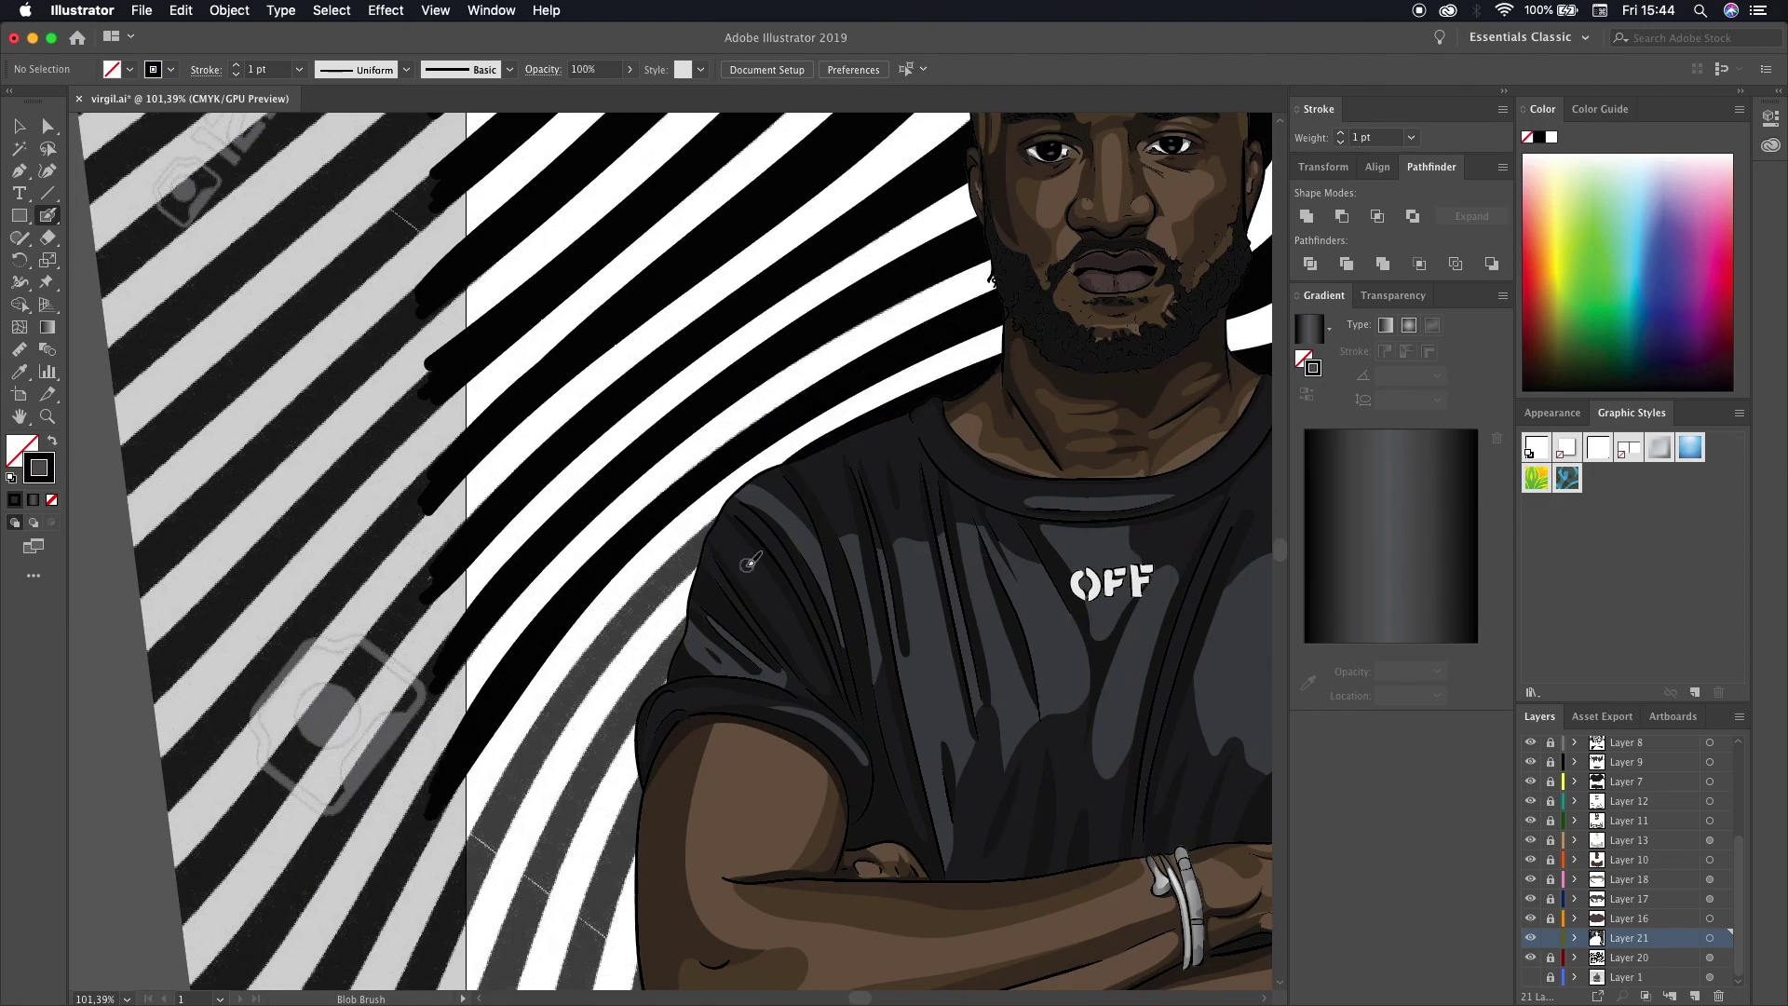
scroll(1055, 318, down, 4)
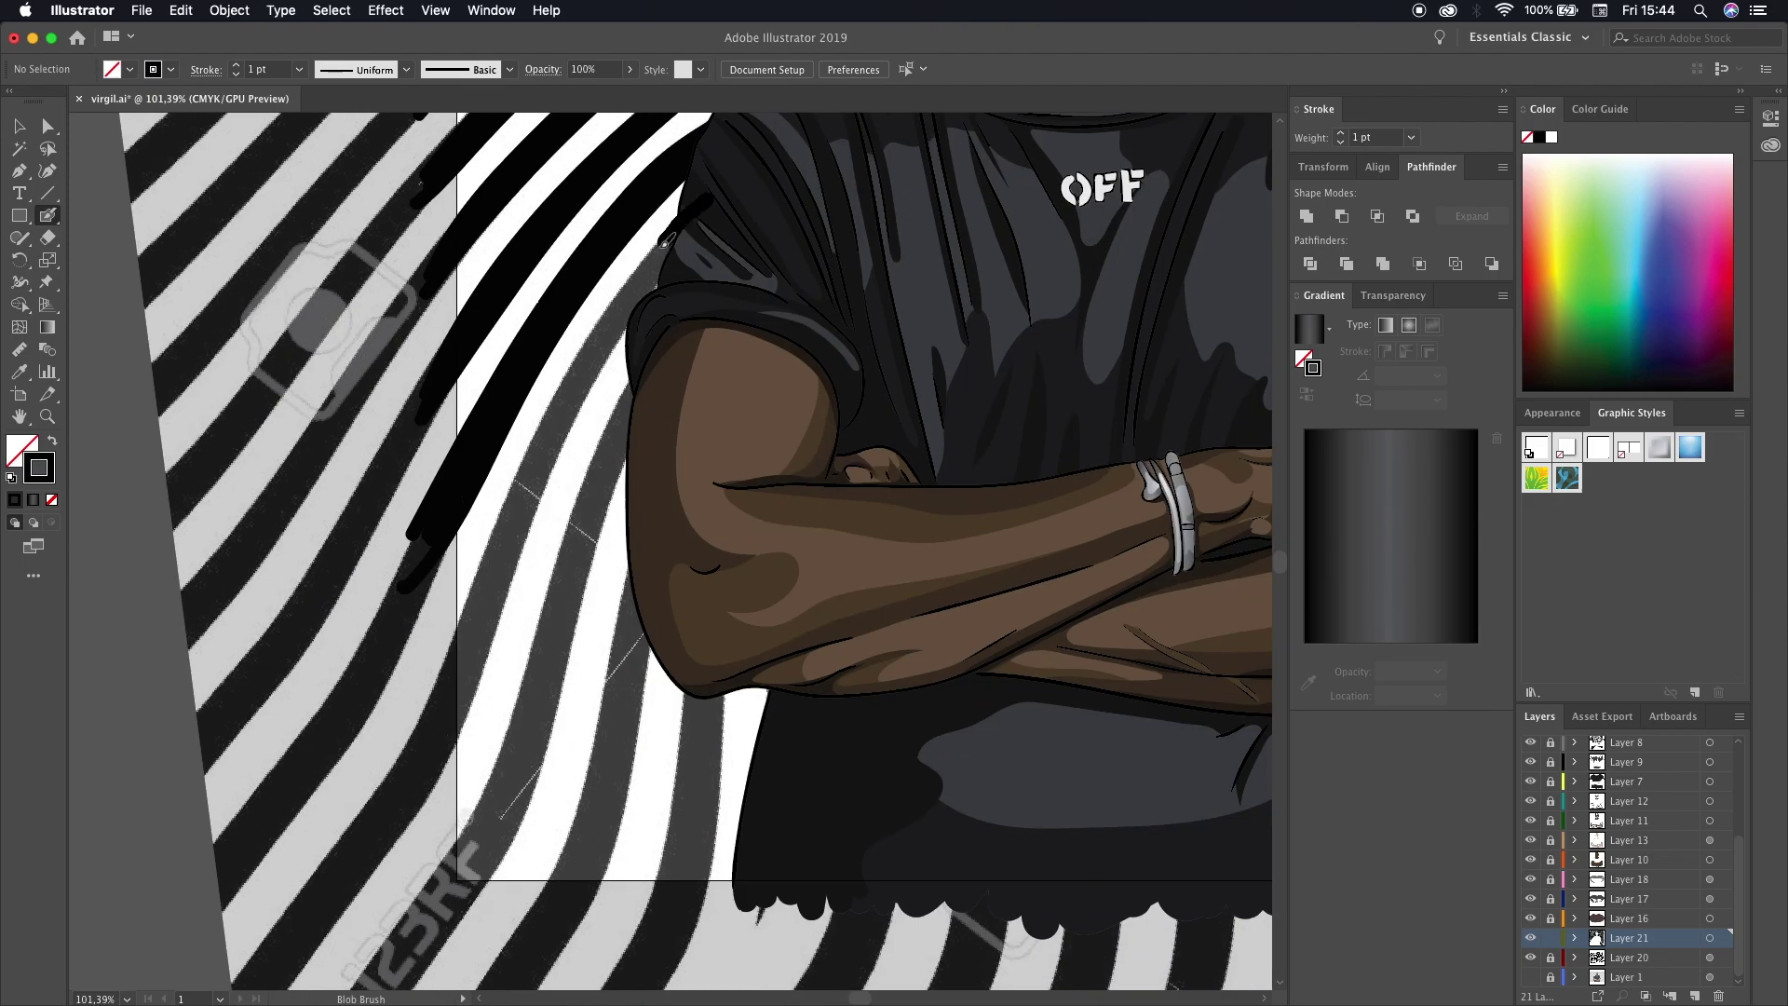
scroll(550, 475, down, 5)
drag(410, 782, 550, 475)
scroll(645, 256, down, 3)
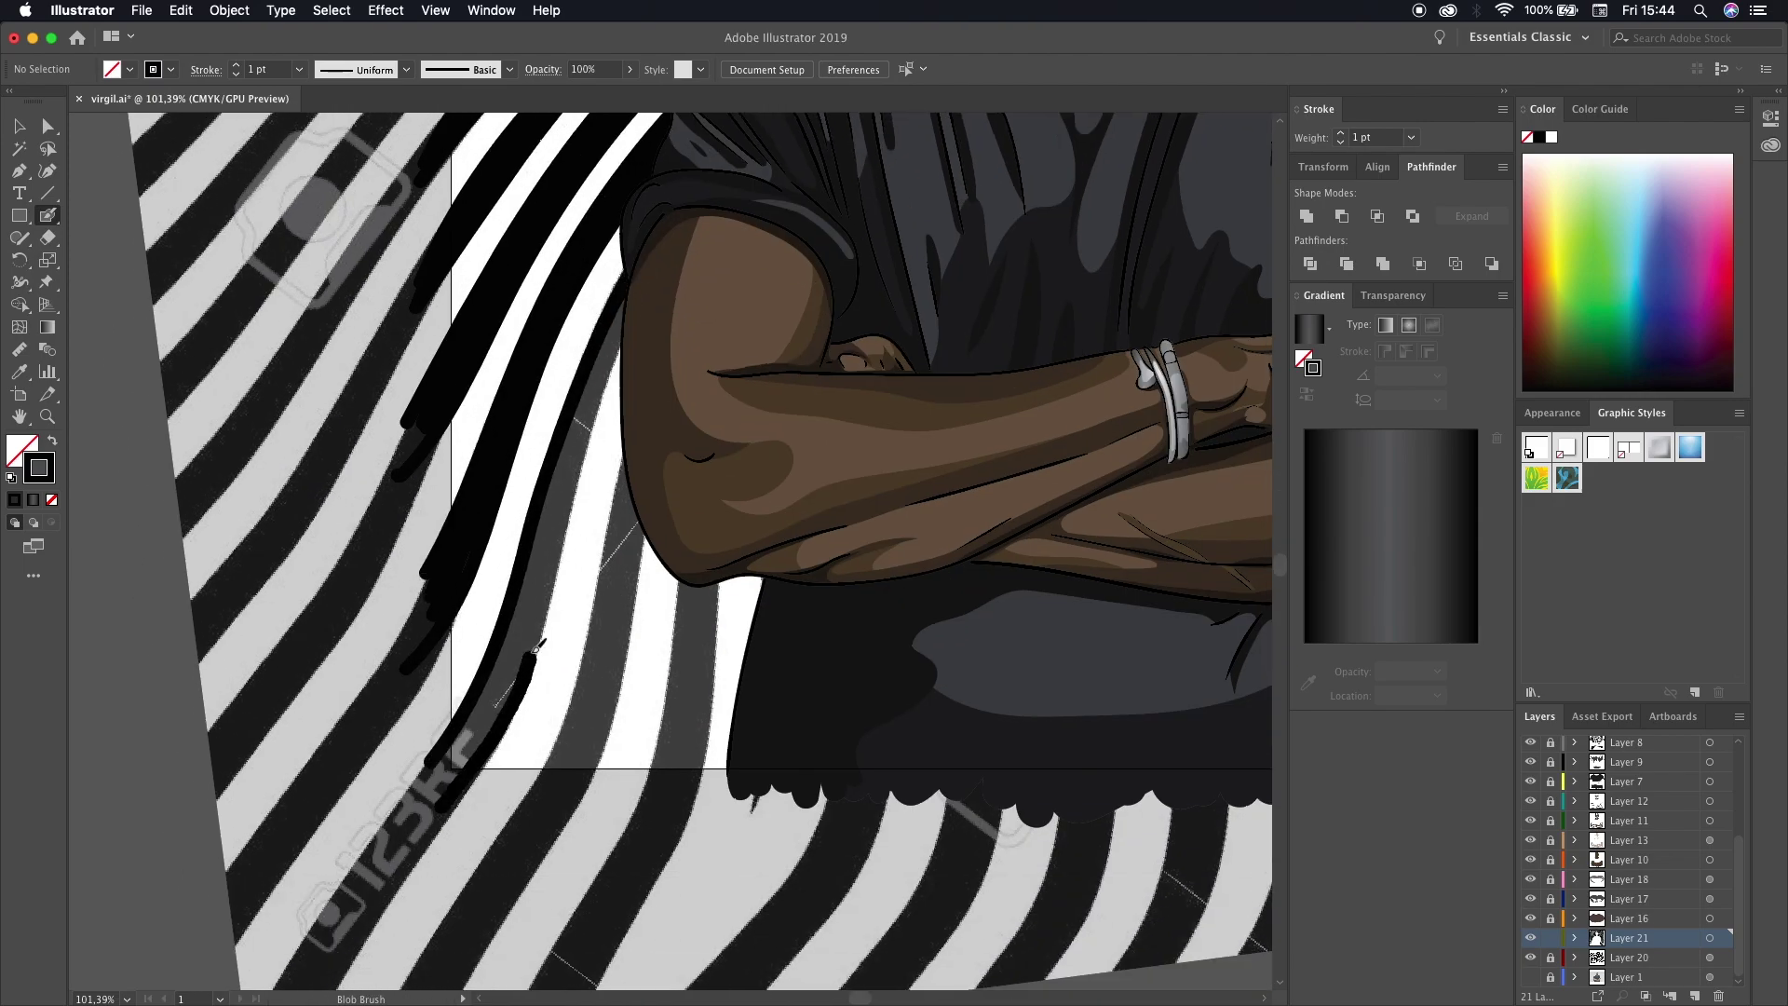